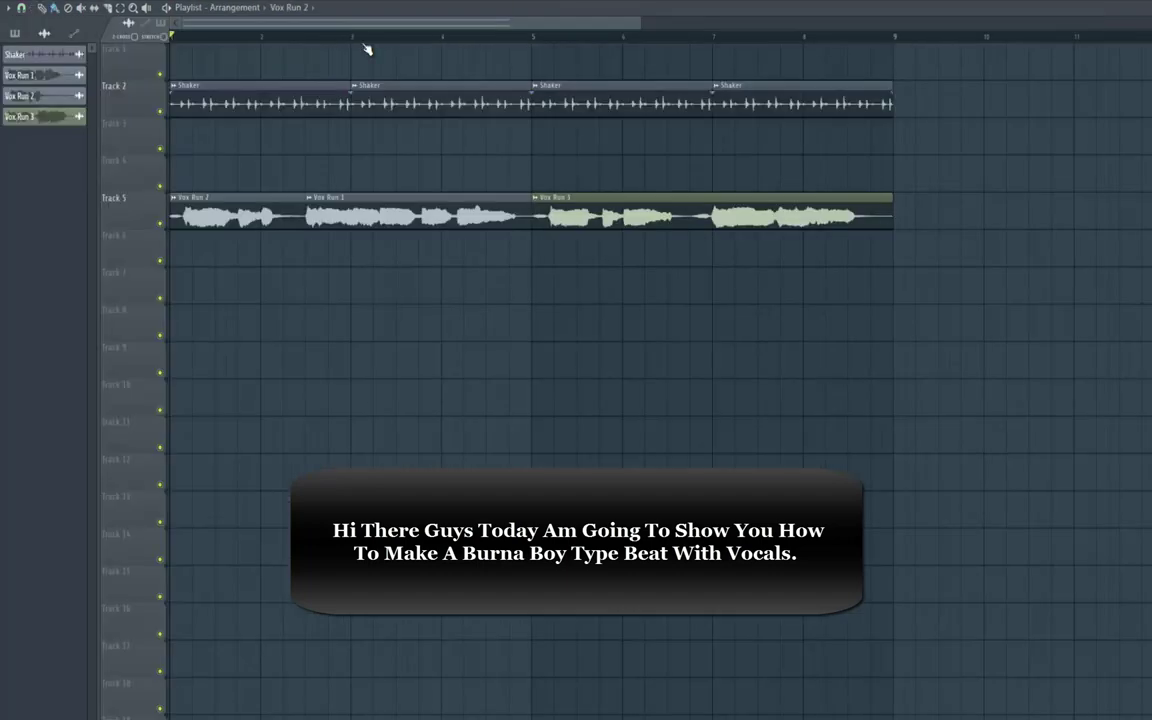
Place Pattern 1 at the start of Track 1 and extend its clip from bar 1 to bar 9.
left_click(268, 10)
left_click(270, 90)
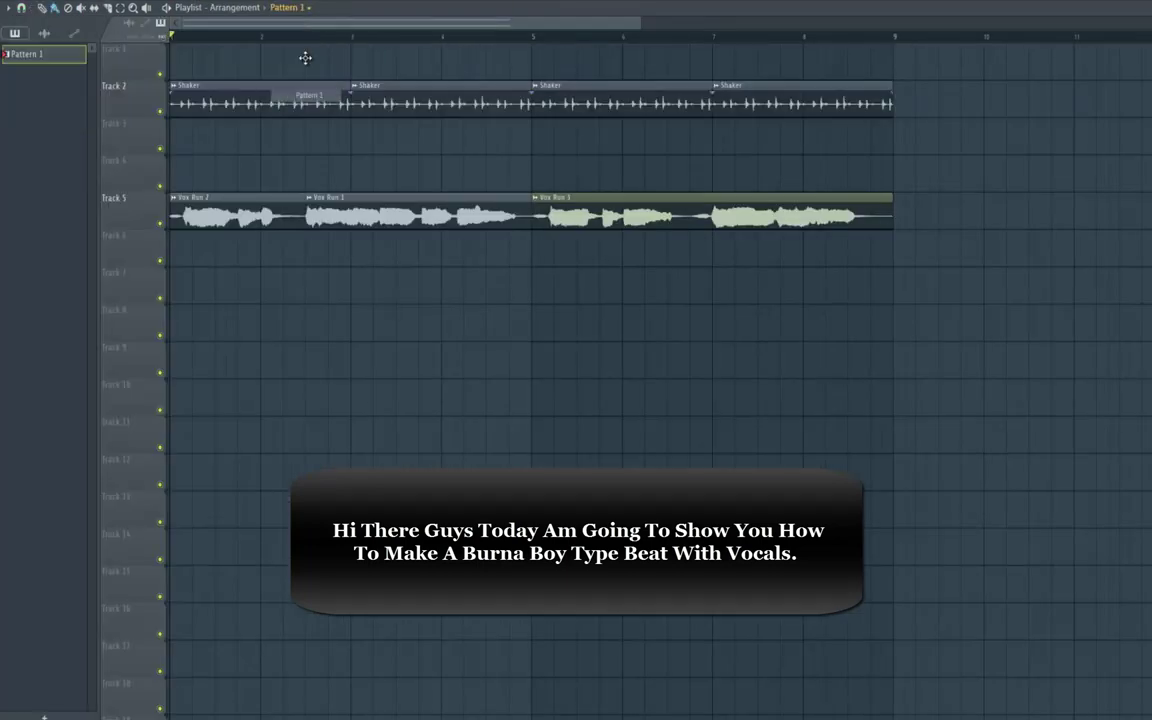
left_click(303, 57)
left_click_drag(177, 58, 157, 58)
left_click_drag(260, 62, 900, 72)
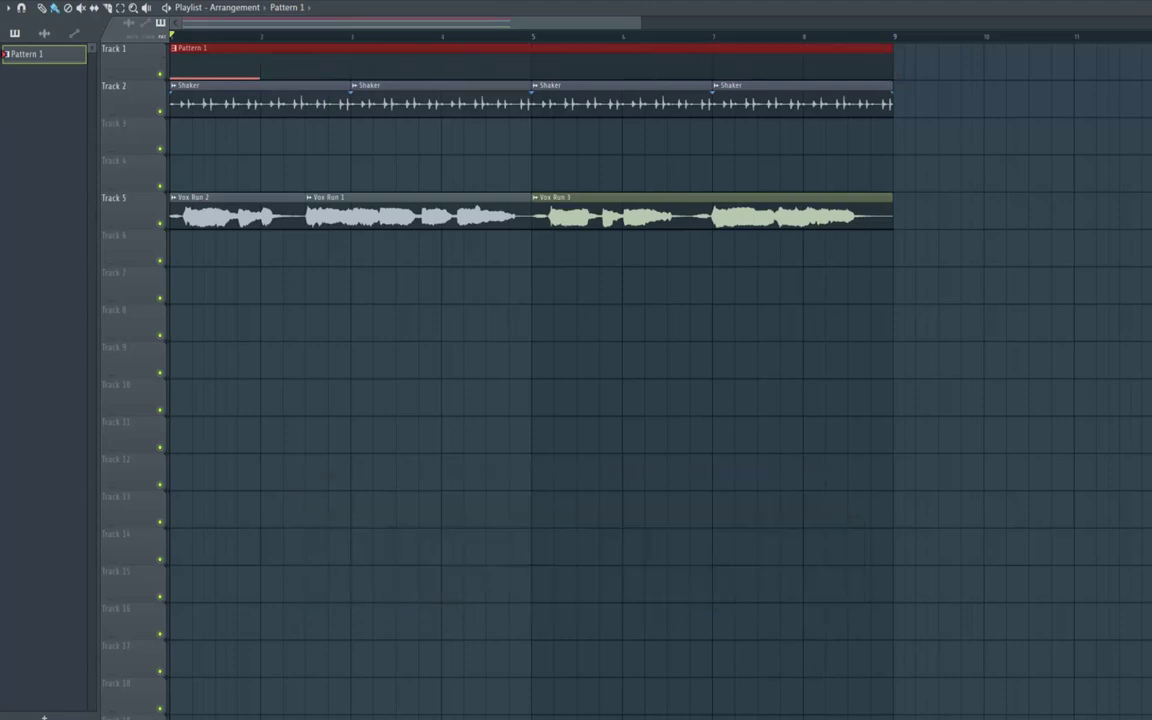
In the E-Piano piano roll, complete a one-bar C5, G5 and C6 chord at bar 1 and play it back.
key("F7")
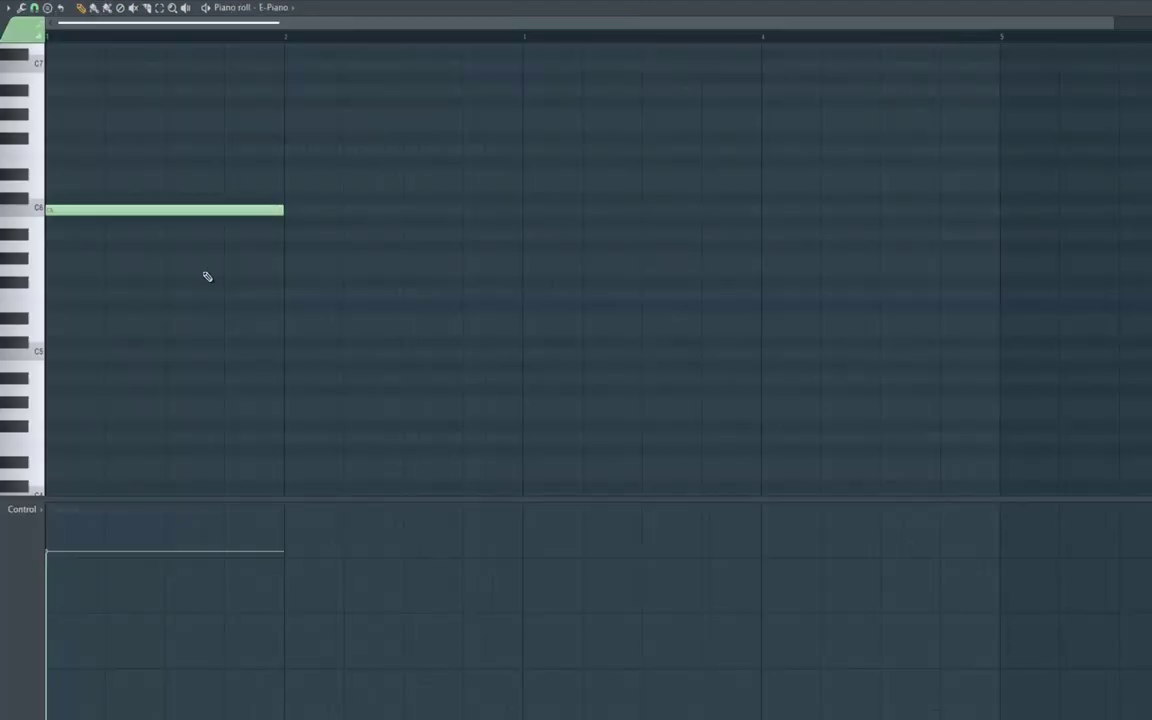
left_click(70, 294)
left_click_drag(52, 258, 43, 281)
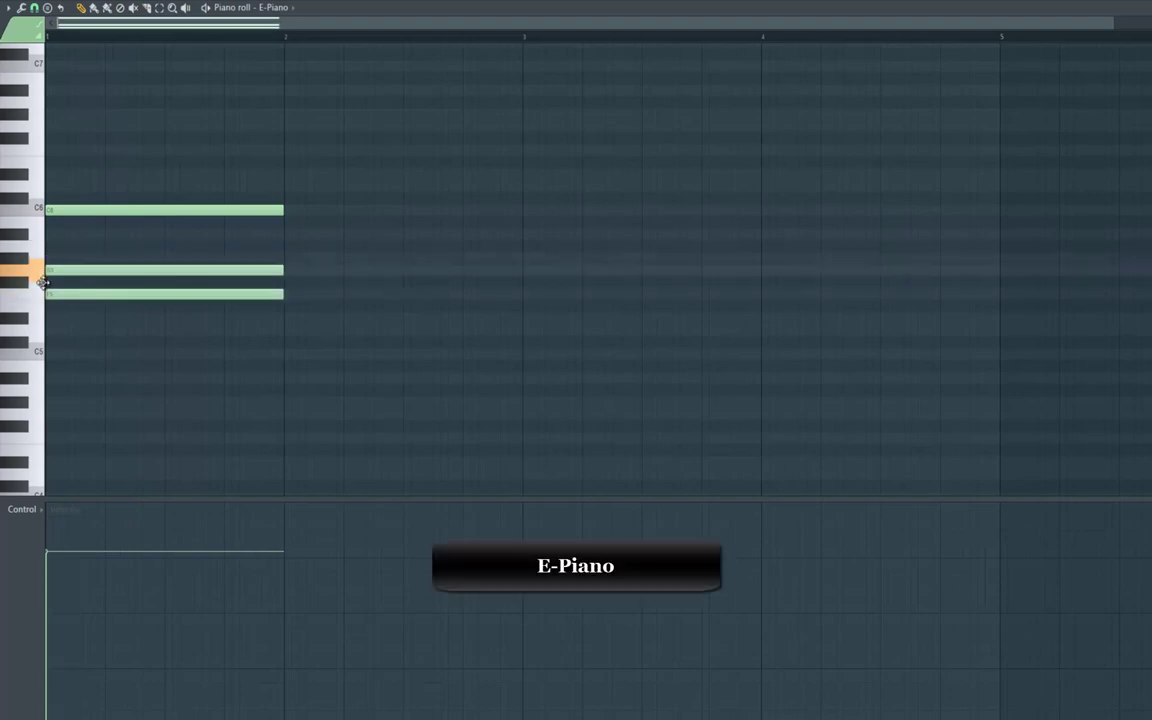
left_click_drag(60, 326, 59, 347)
key("space")
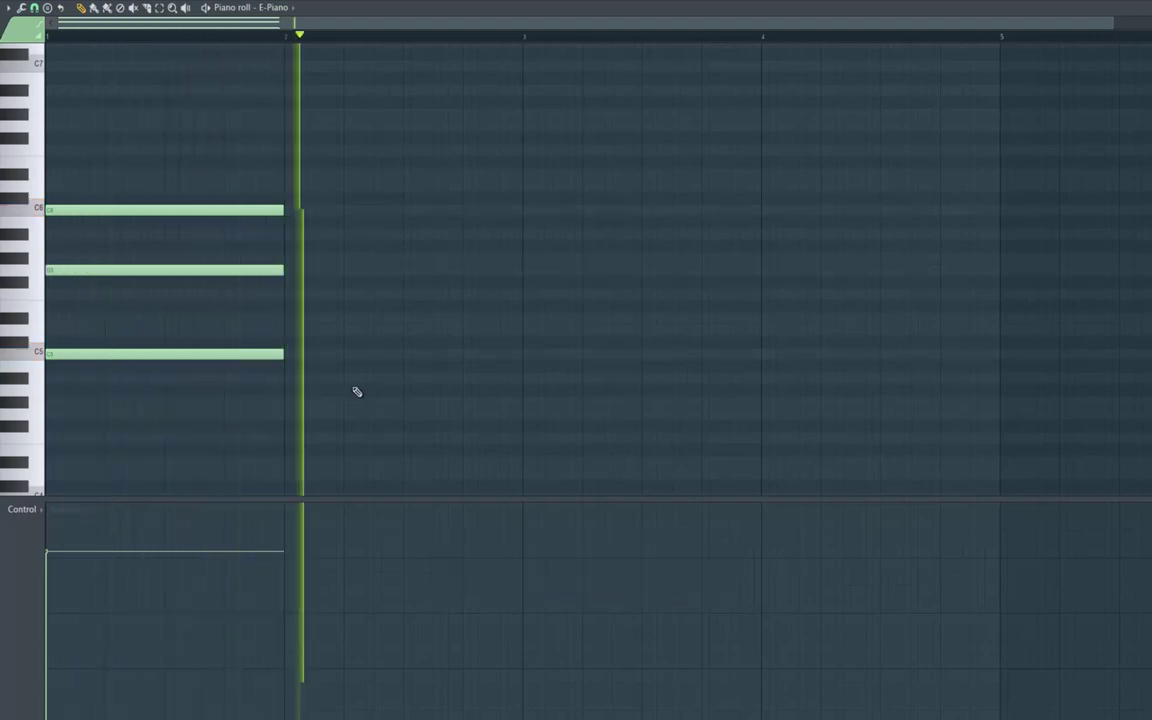
key("space")
Add a second one-bar chord of D#5, G5 and A#5 starting on beat 2 of bar 2, playing it to check.
left_click(343, 355)
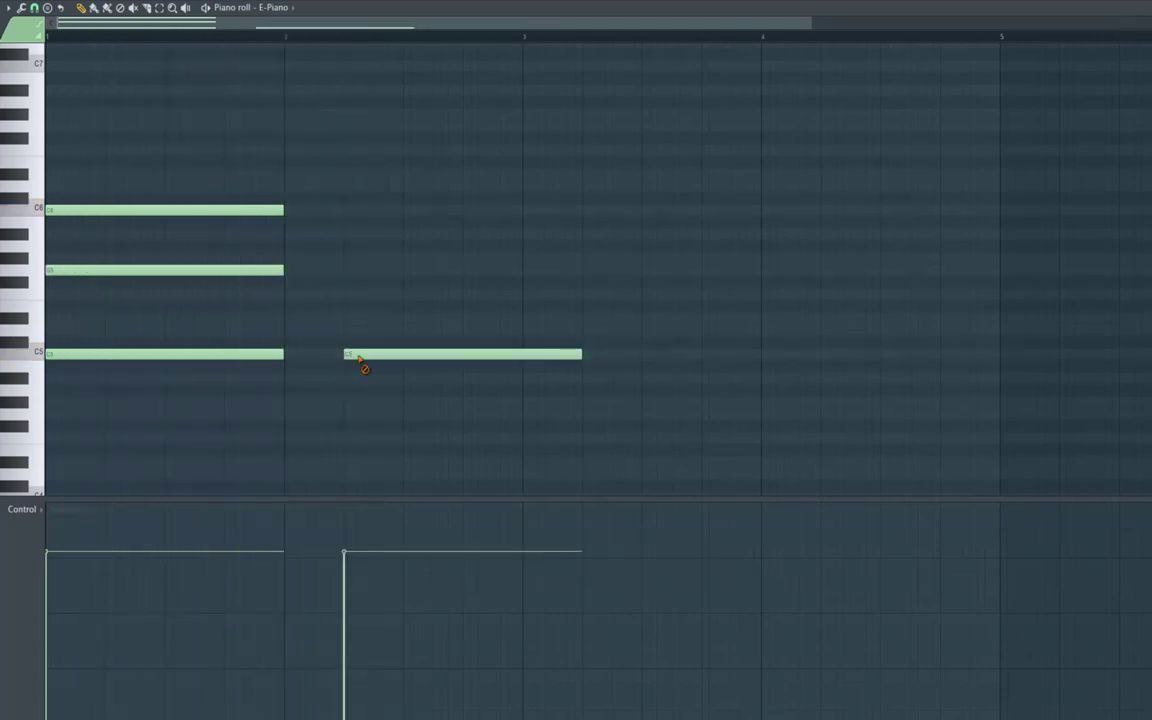
right_click(358, 356)
left_click(343, 293)
left_click(343, 236)
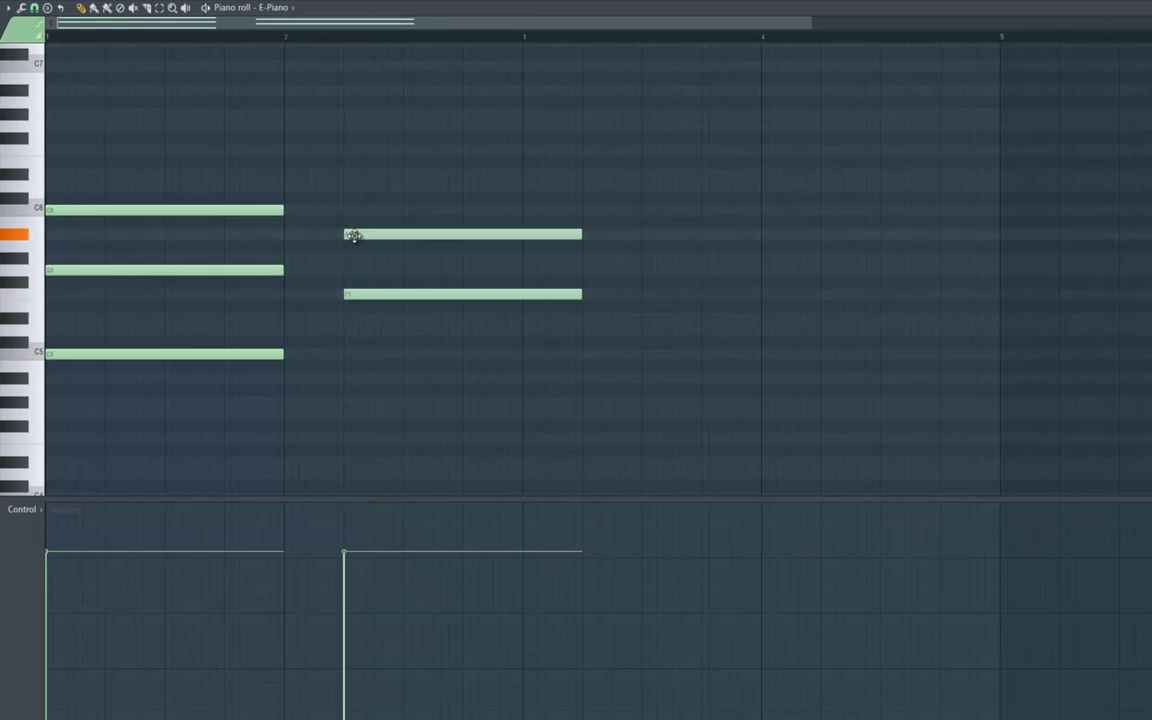
key("space")
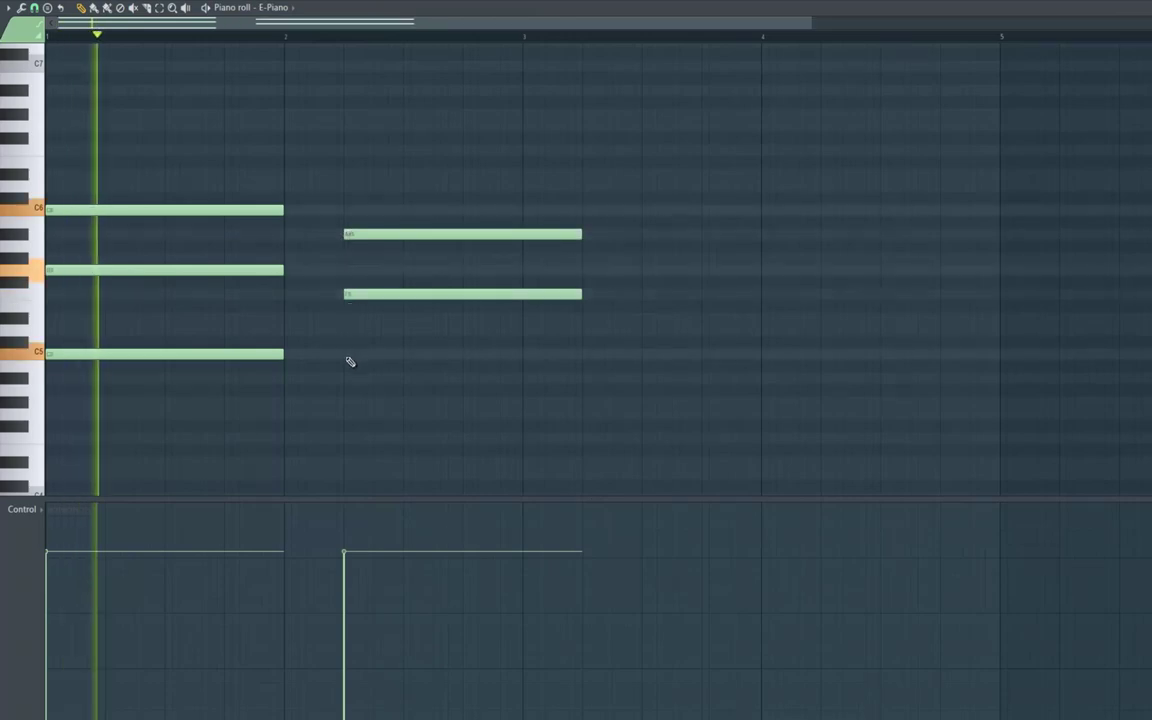
left_click(346, 355)
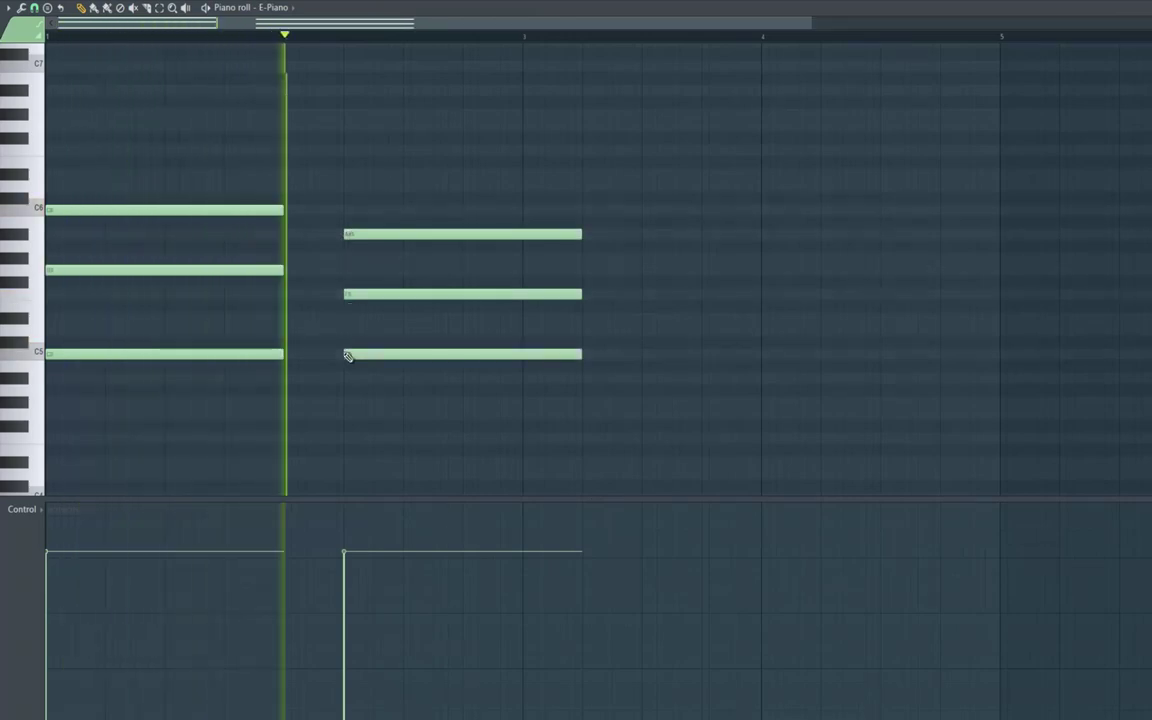
key("space")
left_click_drag(357, 355, 357, 268)
key("space")
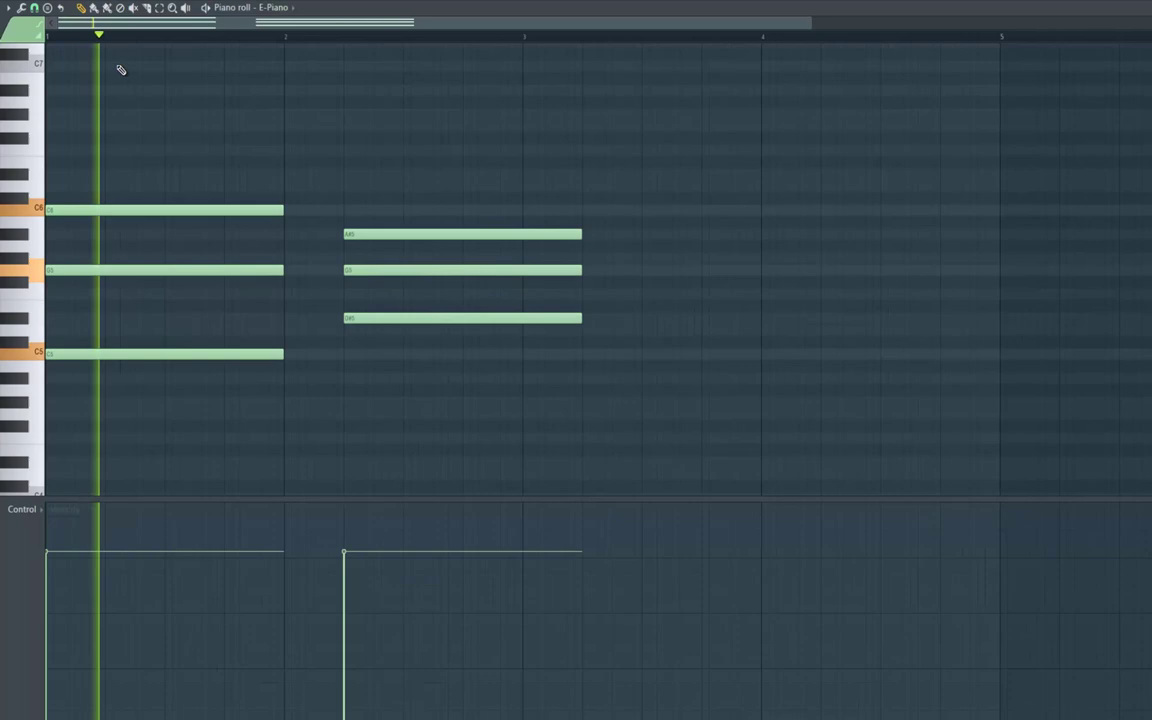
Shorten all three notes of the second chord to one beat and play the pattern back.
left_click(160, 9)
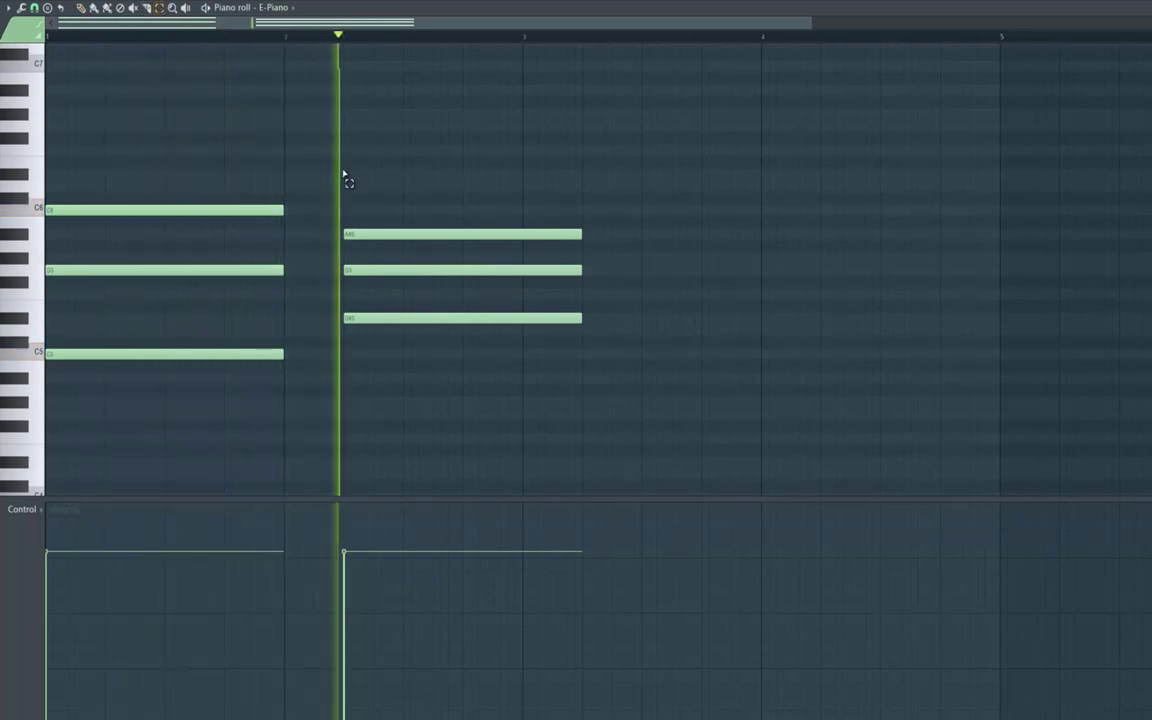
key("space")
left_click_drag(386, 370, 355, 182)
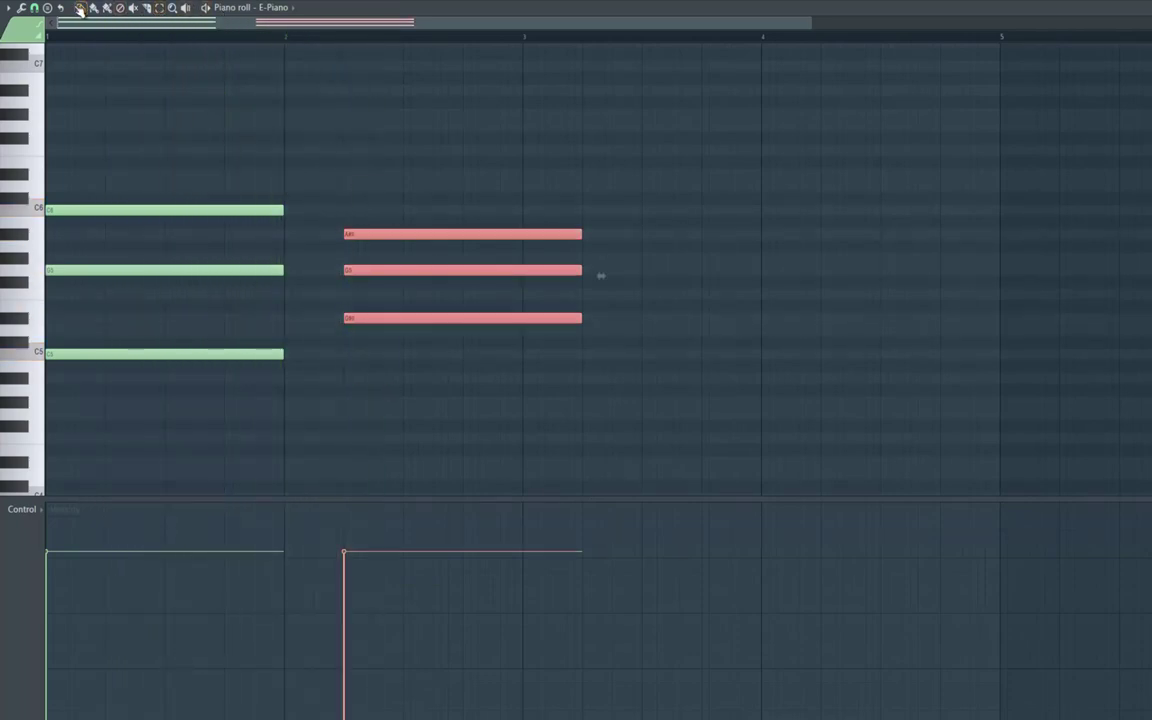
left_click_drag(582, 231, 406, 235)
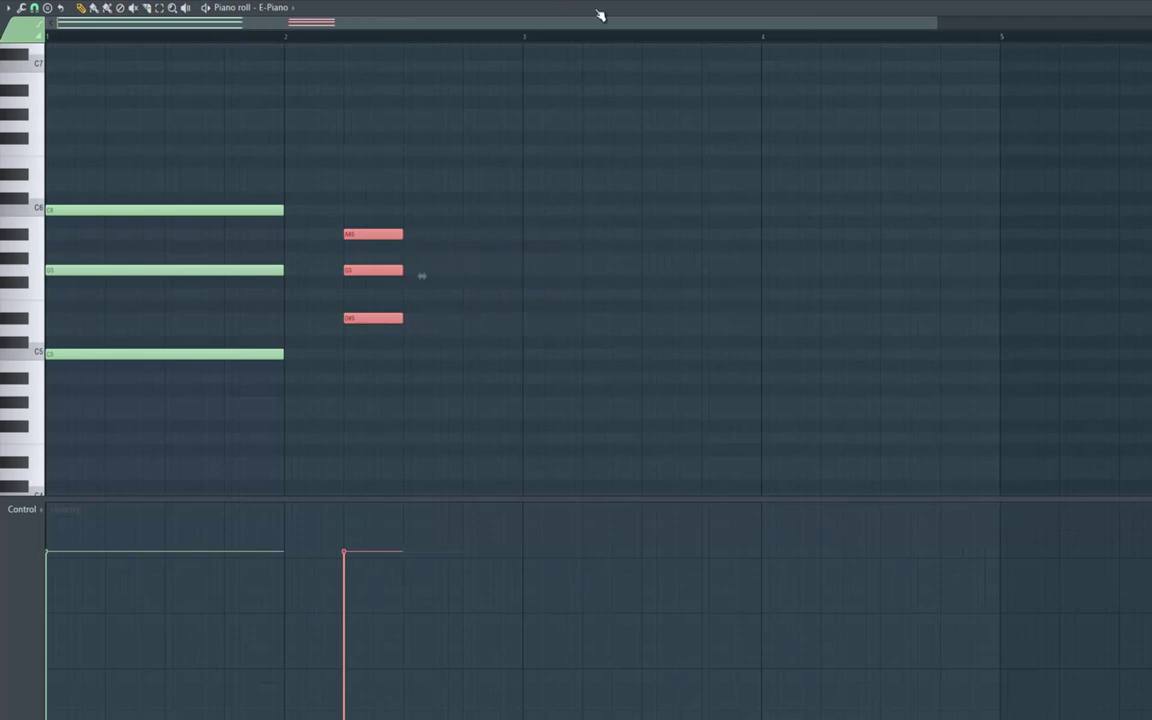
key("F6")
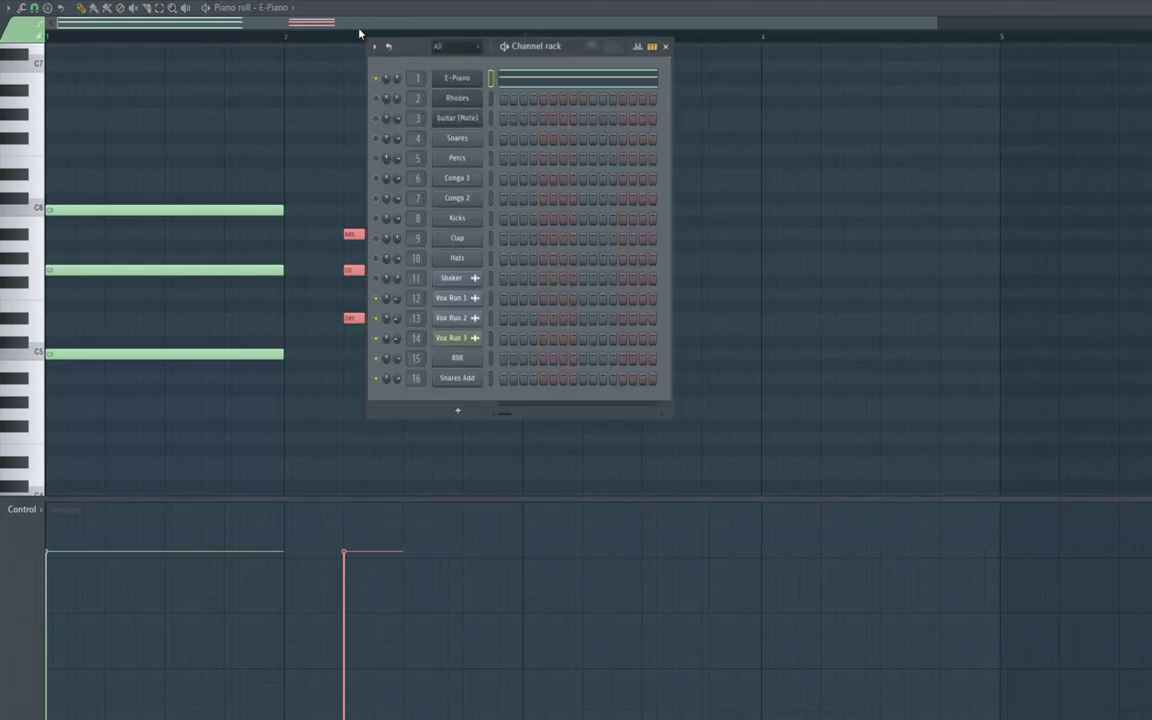
key("space")
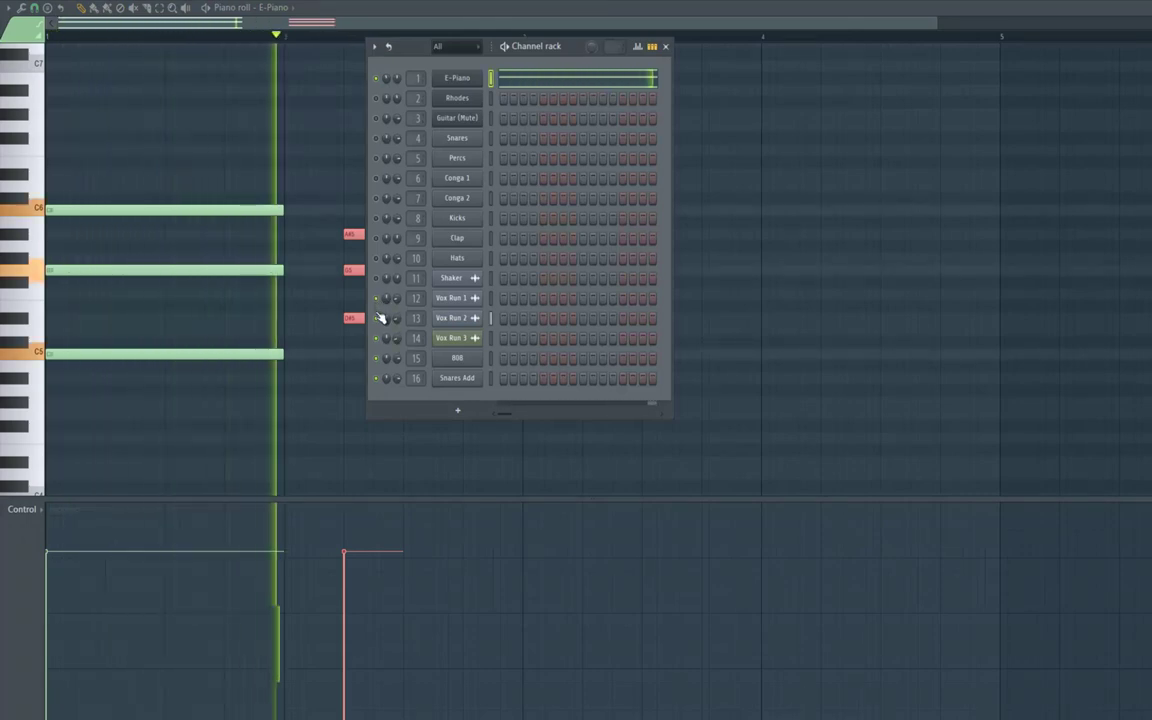
key("F6")
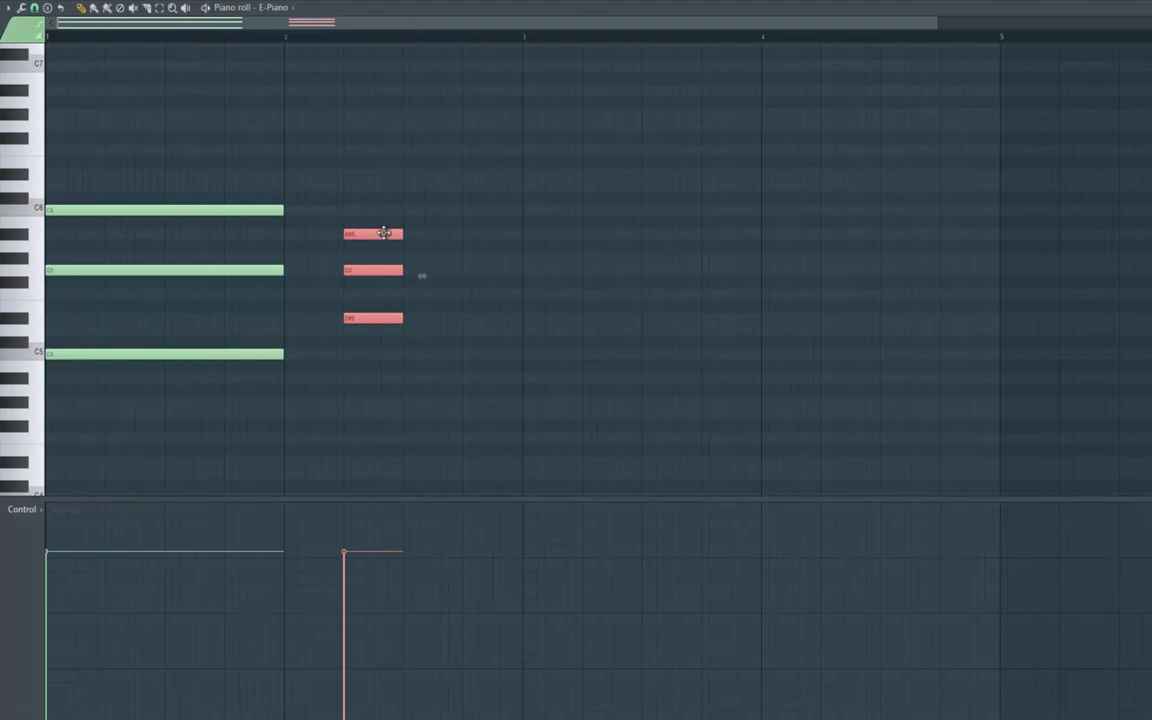
Move the second chord half a beat later and mute the Vox Run channels.
left_click_drag(383, 233, 393, 233)
key("F6")
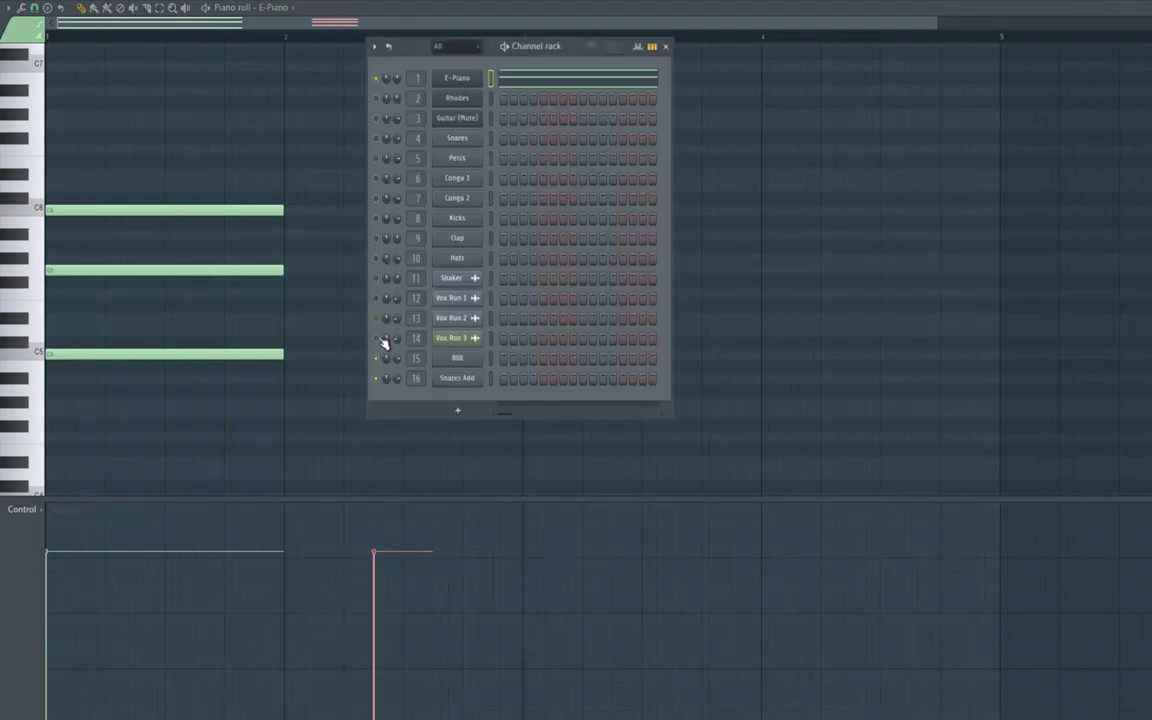
key("F6")
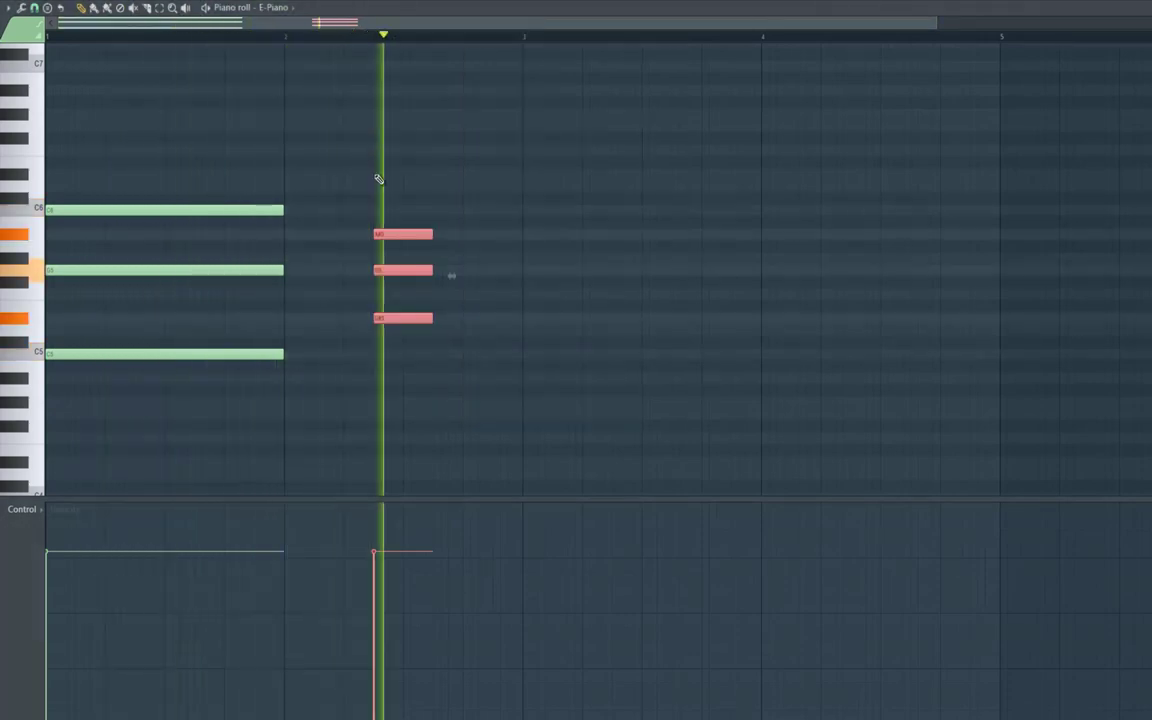
Try the second chord in two further half-beat shifts, up to halfway between beats 3 and 4 of bar 2, playing each.
key("space")
left_click_drag(415, 236, 432, 235)
key("space")
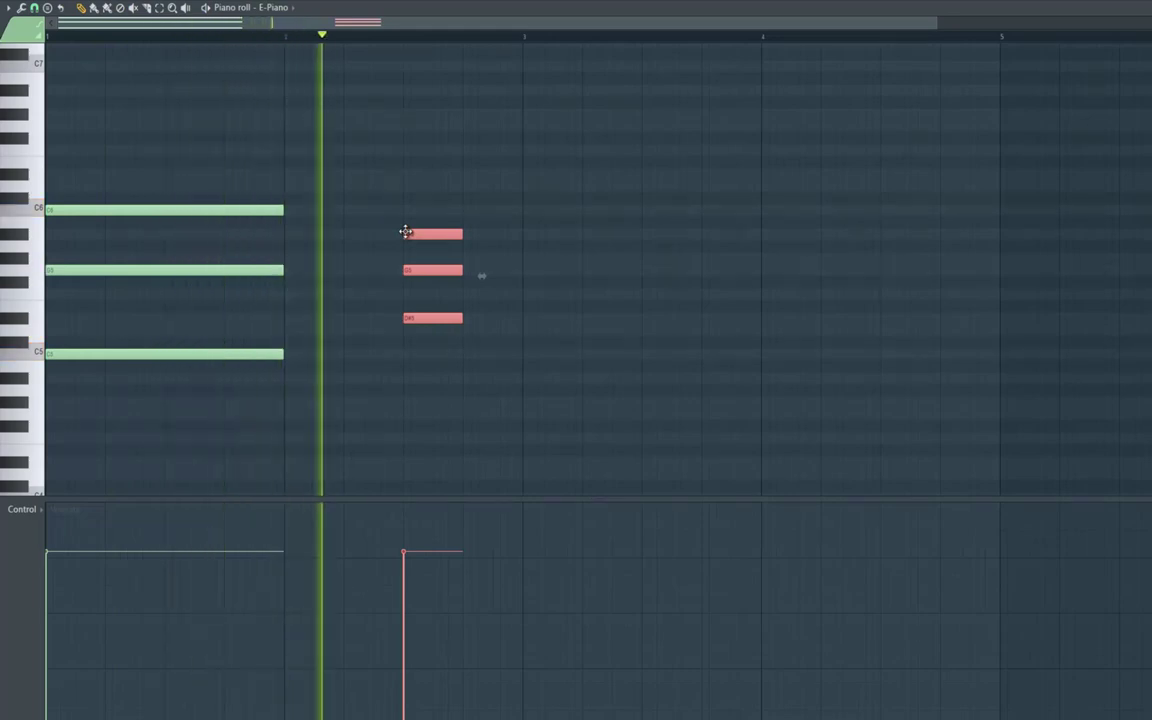
key("space")
left_click_drag(418, 231, 451, 234)
key("space")
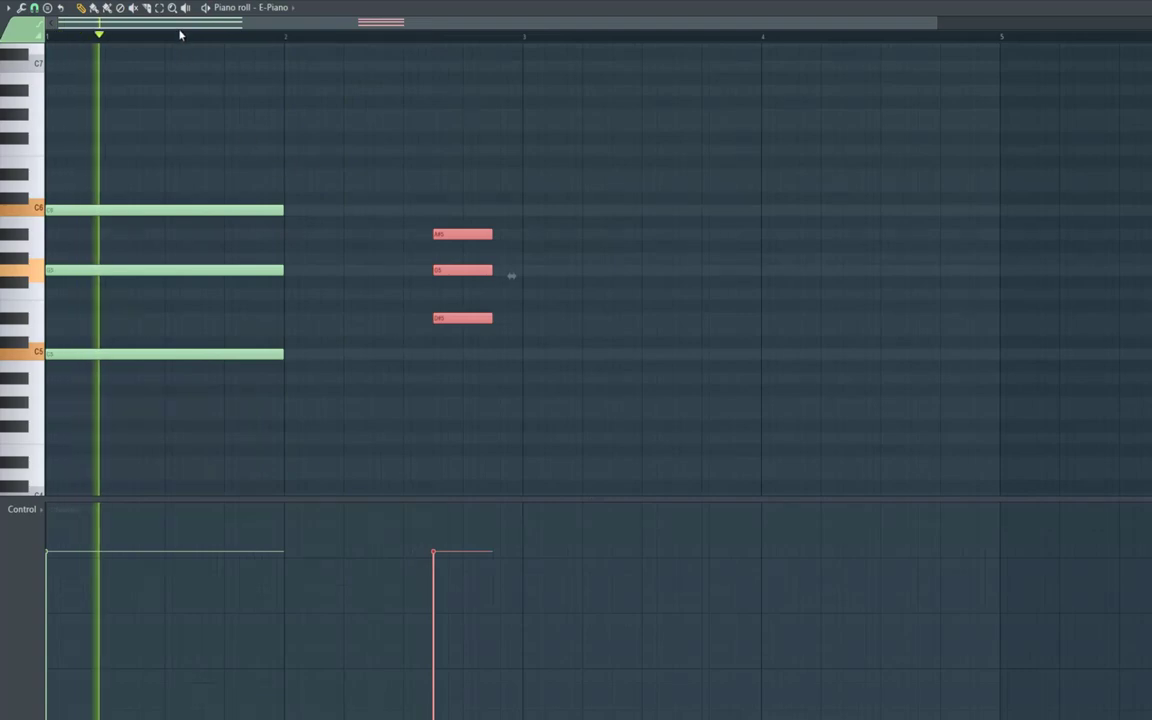
key("space")
Mute E-Piano, unmute Percs, and activate steps 1, 4, 7, 9, 12 and 15 of the Percs channel.
key("F6")
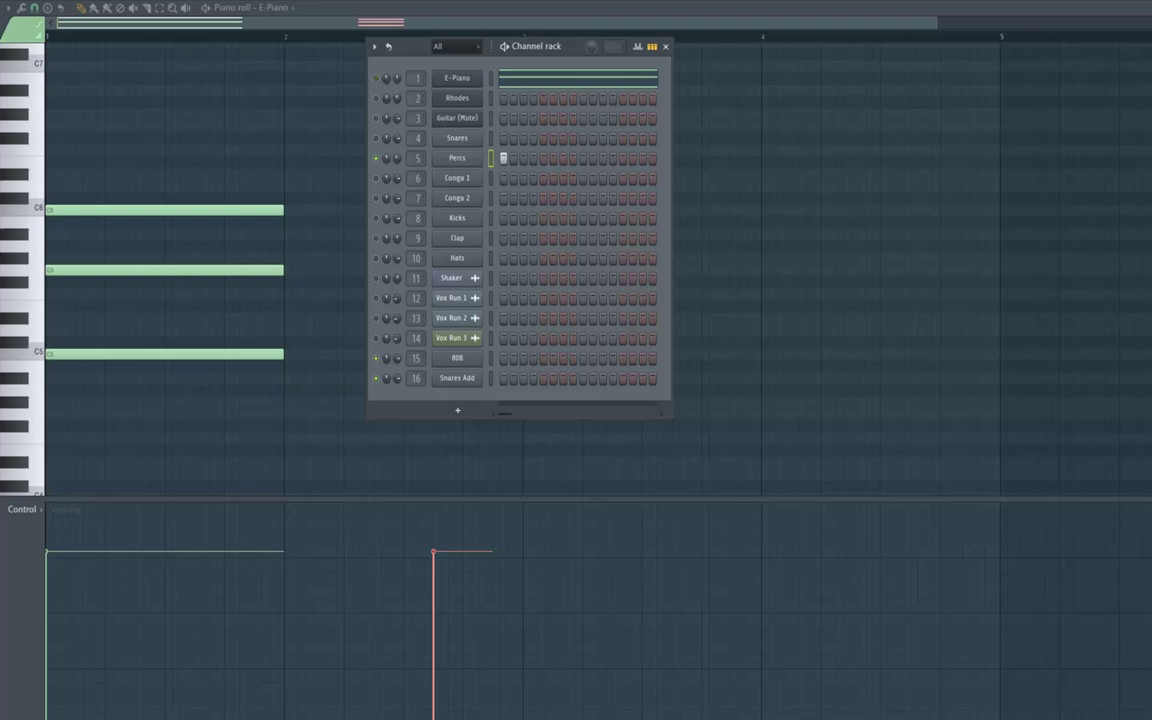
key("space")
key("space")
key("space")
left_click(533, 158)
key("space")
left_click(563, 160)
key("space")
left_click(583, 160)
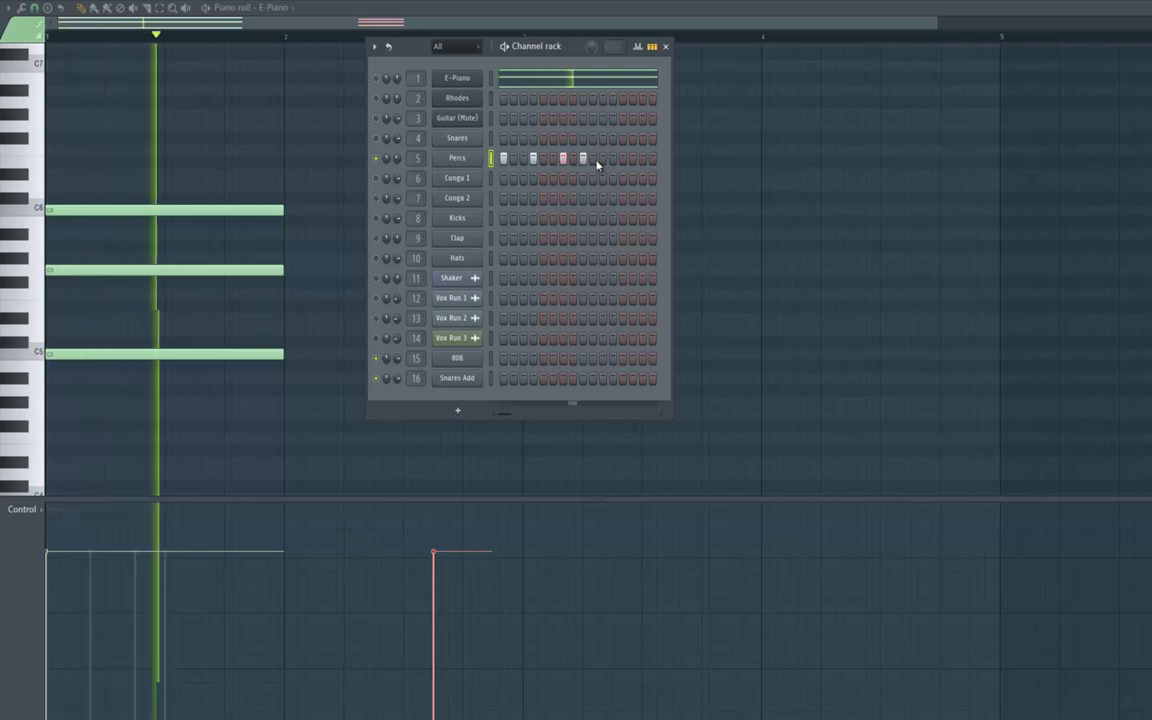
key("space")
left_click(613, 161)
key("space")
left_click(643, 162)
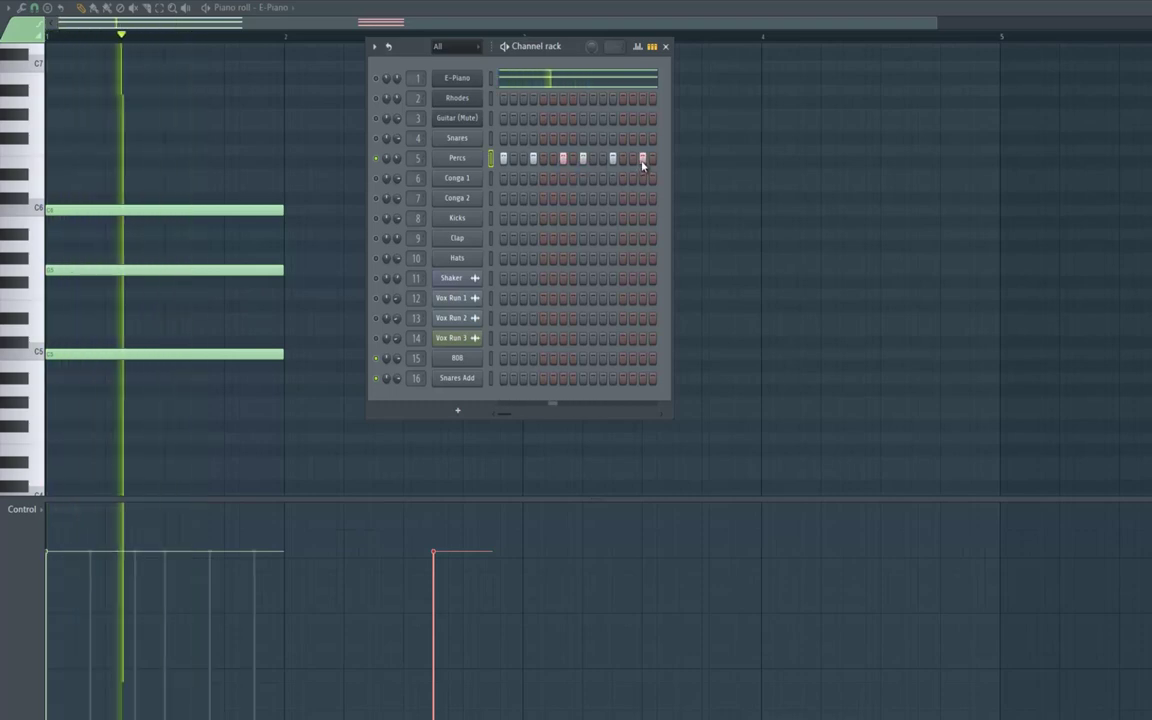
key("space")
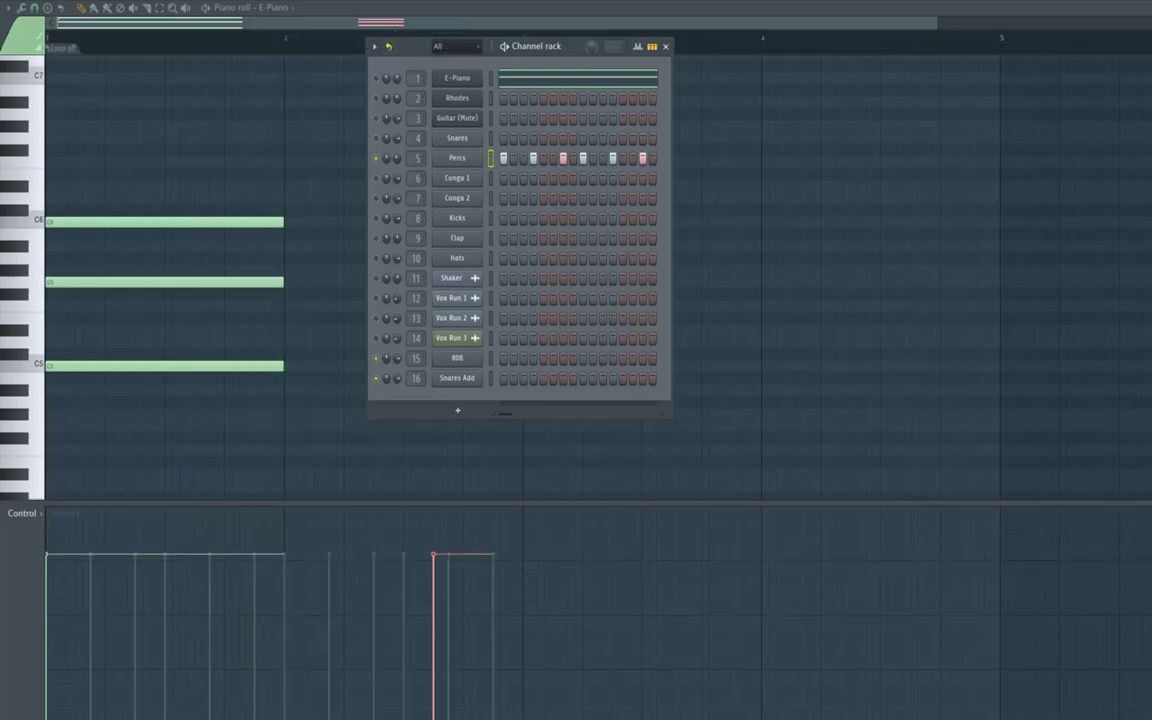
Unmute the E-Piano channel and play it together with Percs in song mode.
key("space")
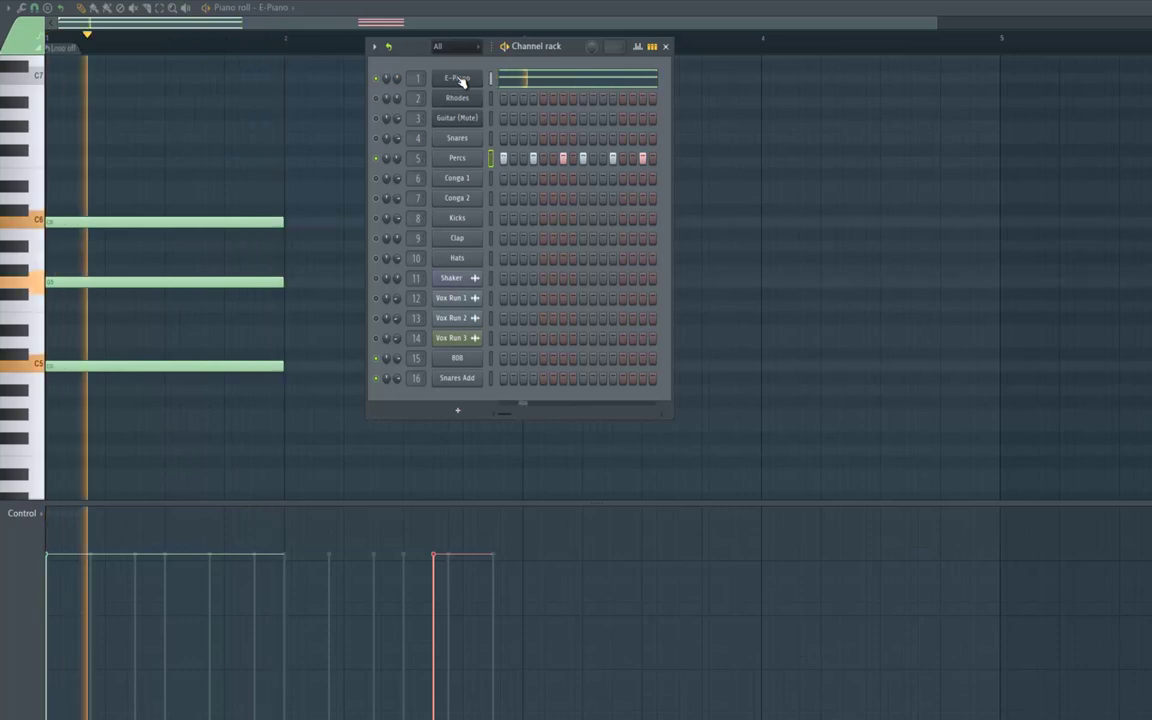
right_click(462, 82)
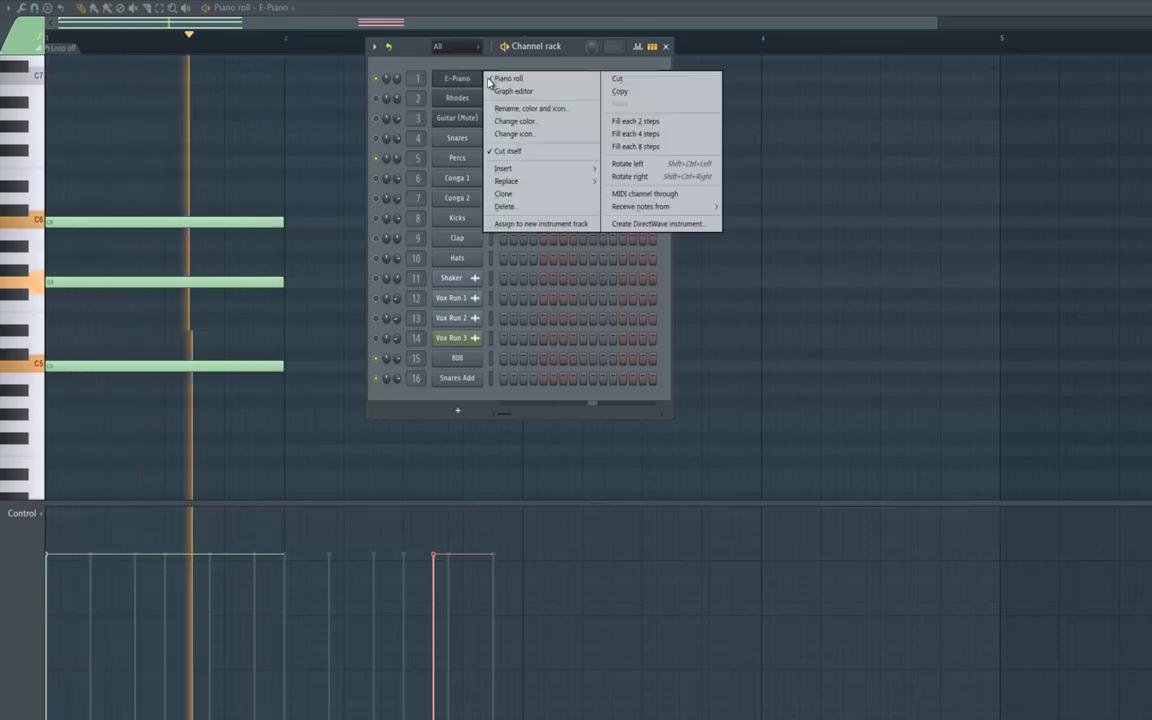
left_click(368, 25)
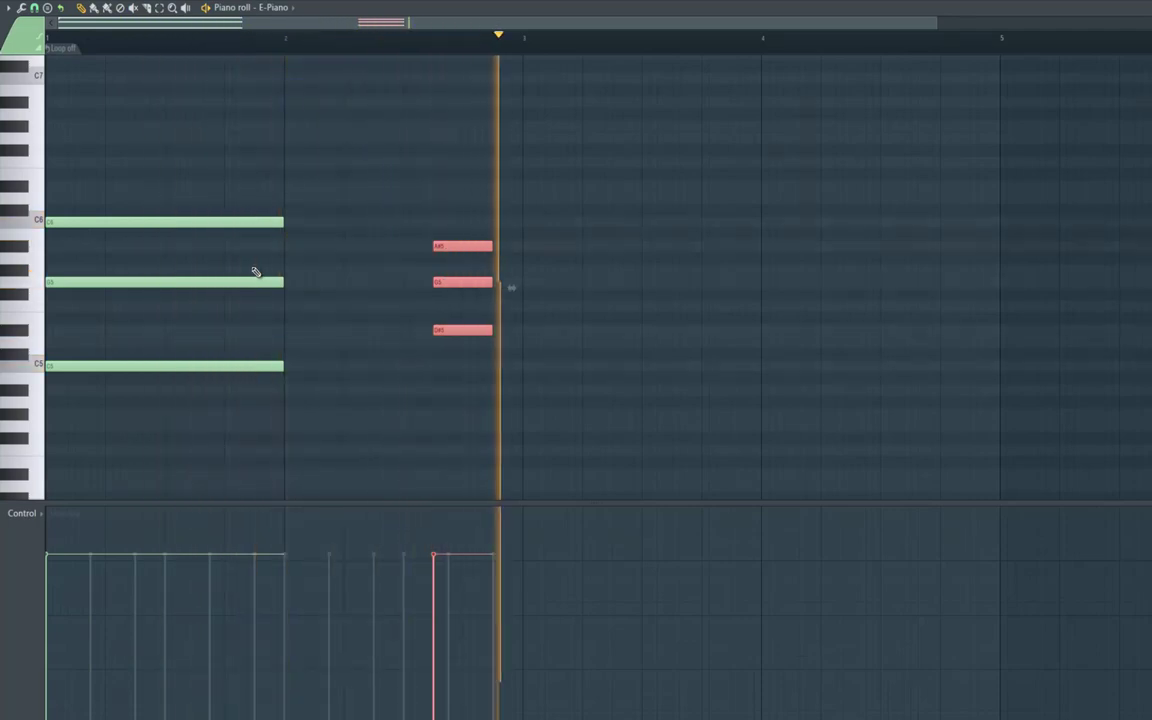
Move the one-beat second chord to the start of bar 3 and play from the beginning.
key("space")
left_click_drag(443, 246, 531, 247)
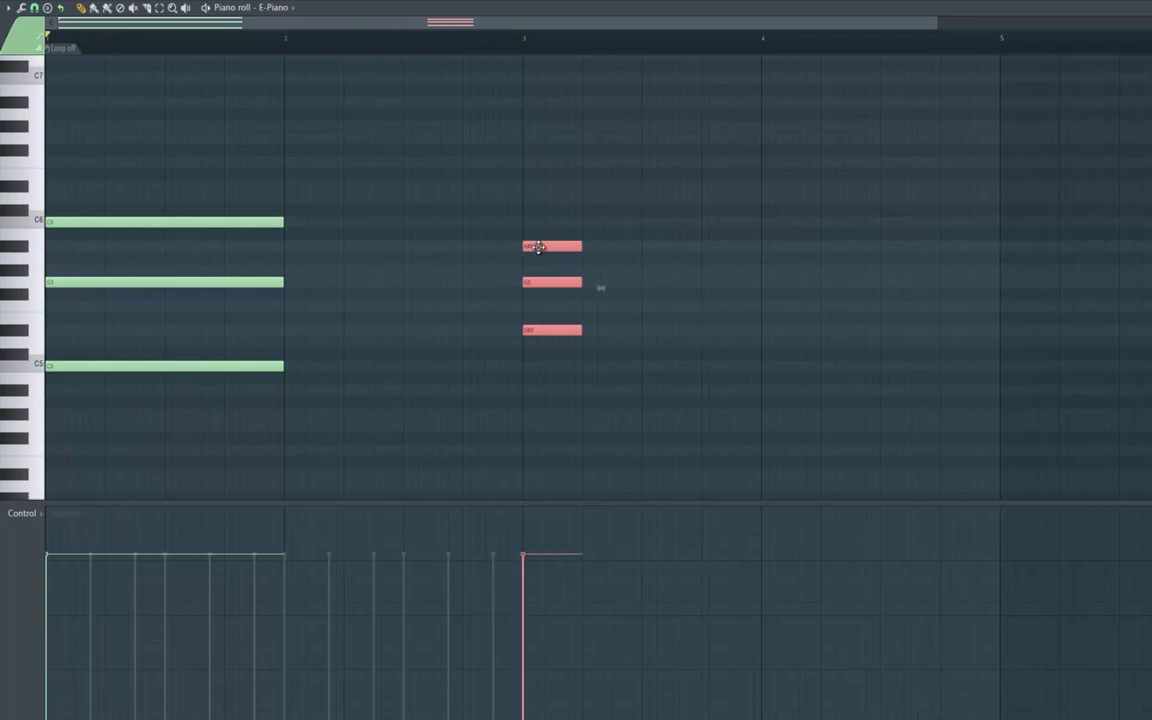
key("space")
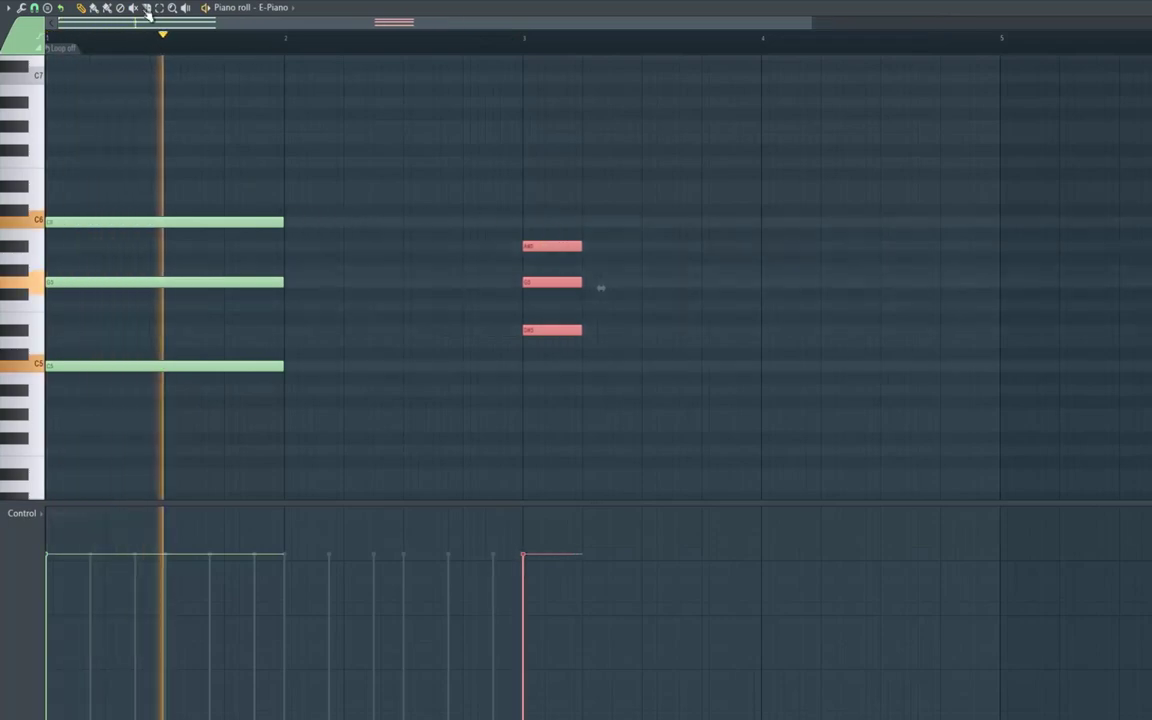
Lengthen the three notes of the first chord to the start of bar 3 and play the transition.
left_click_drag(230, 438, 191, 206)
left_click(81, 9)
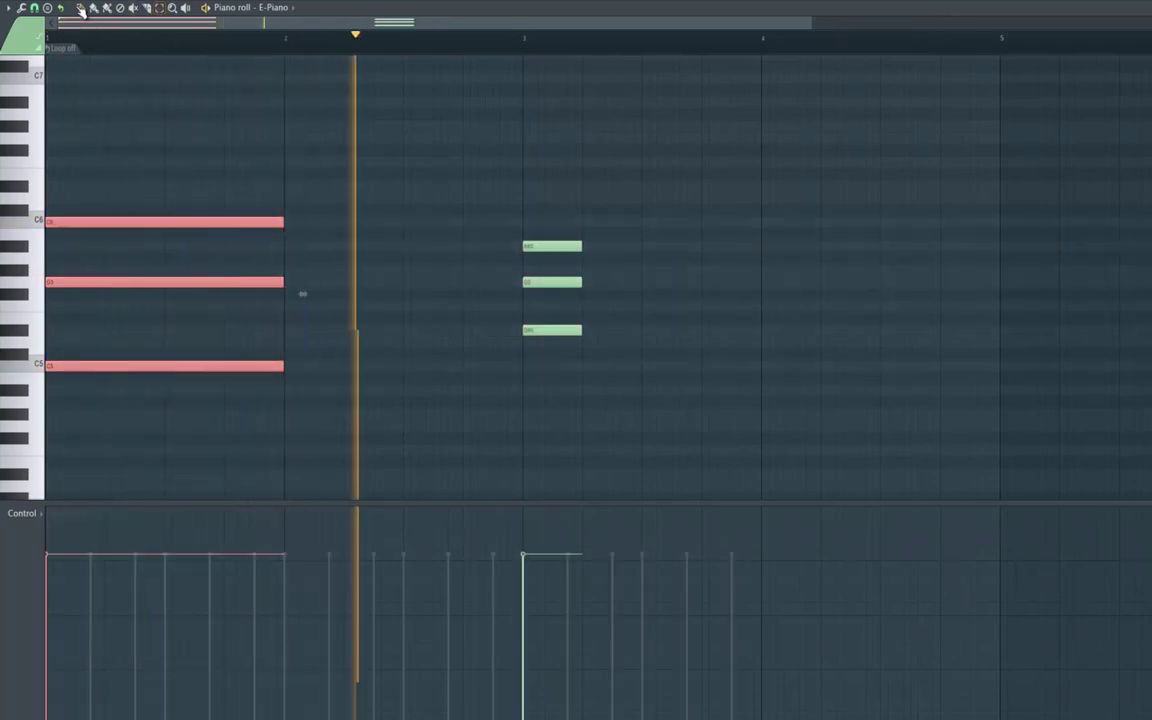
left_click_drag(283, 221, 514, 246)
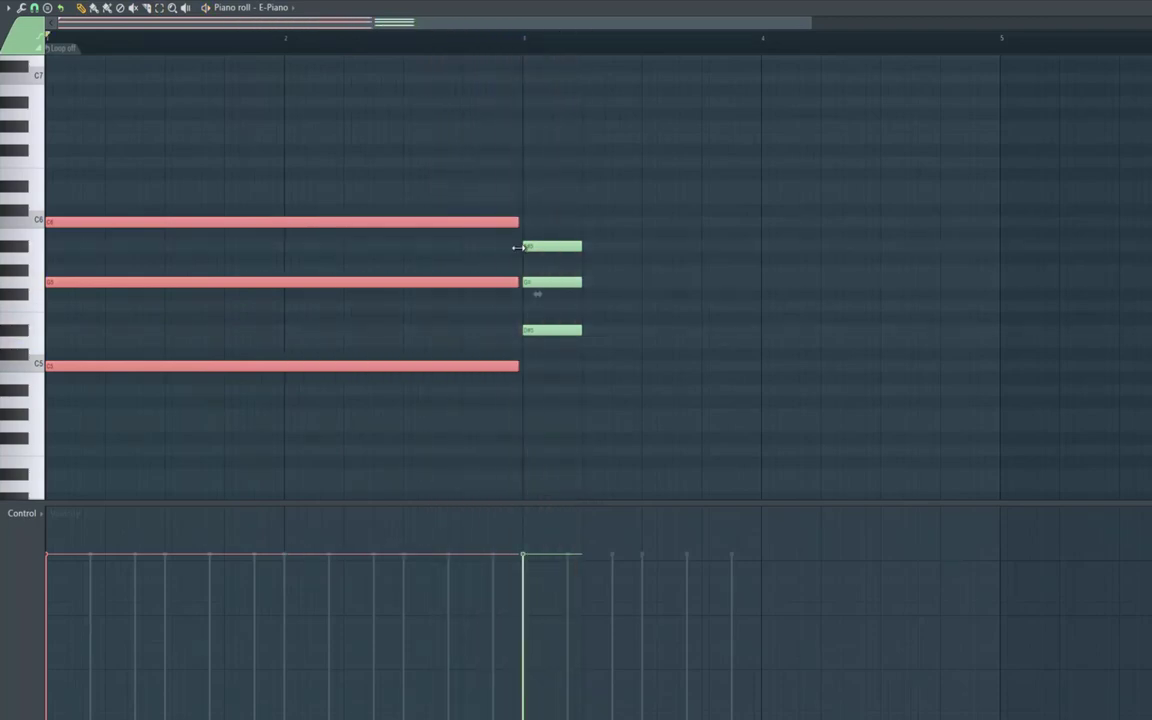
left_click(467, 41)
key("space")
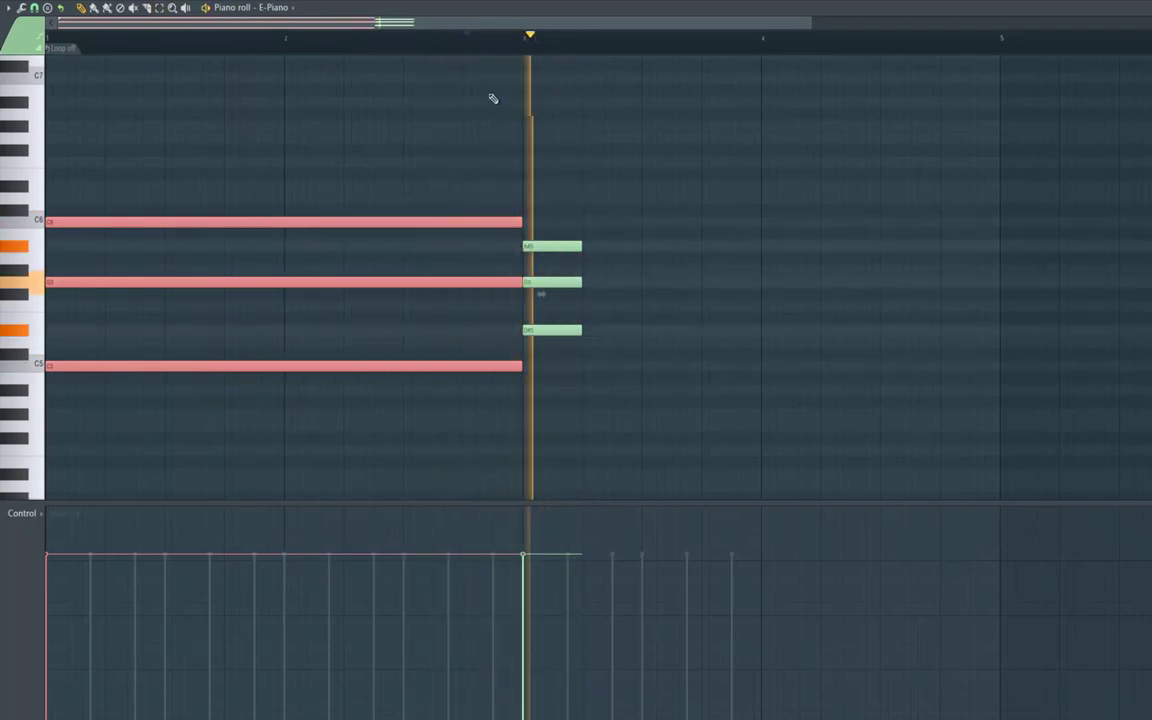
key("space")
Add half-beat F5, A#5 and D6 notes half a beat into bar 3, shortening the preceding A#5, and play them.
left_click_drag(550, 188, 563, 199)
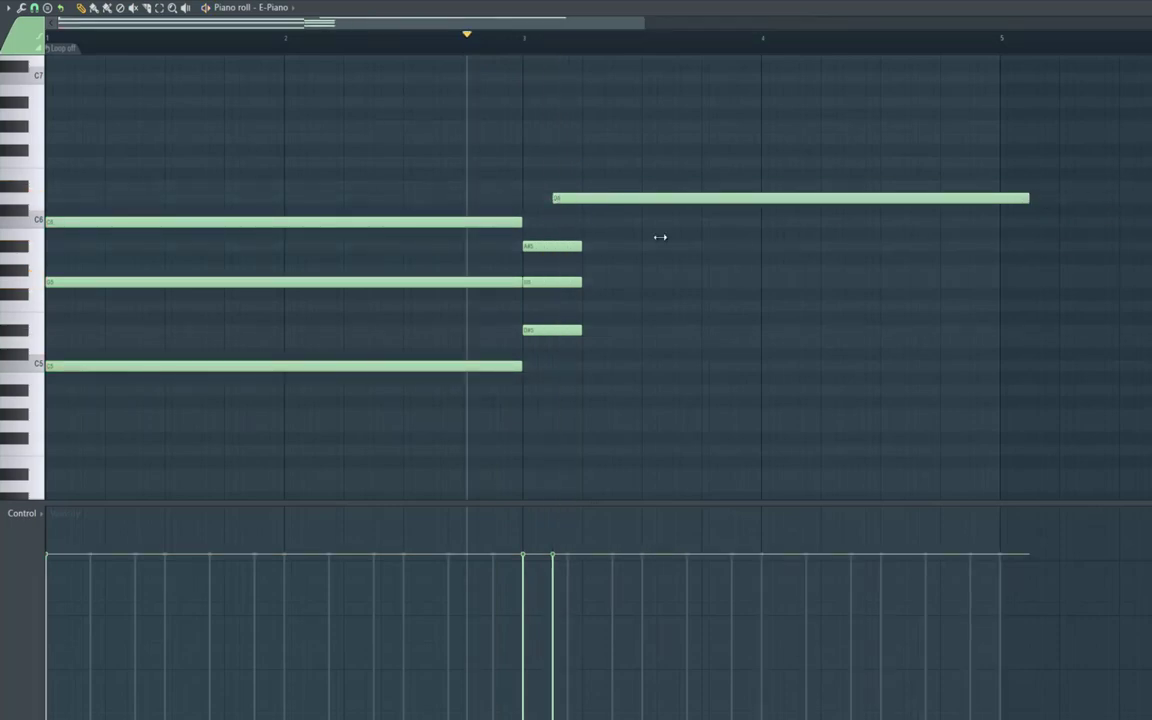
left_click_drag(660, 237, 583, 234)
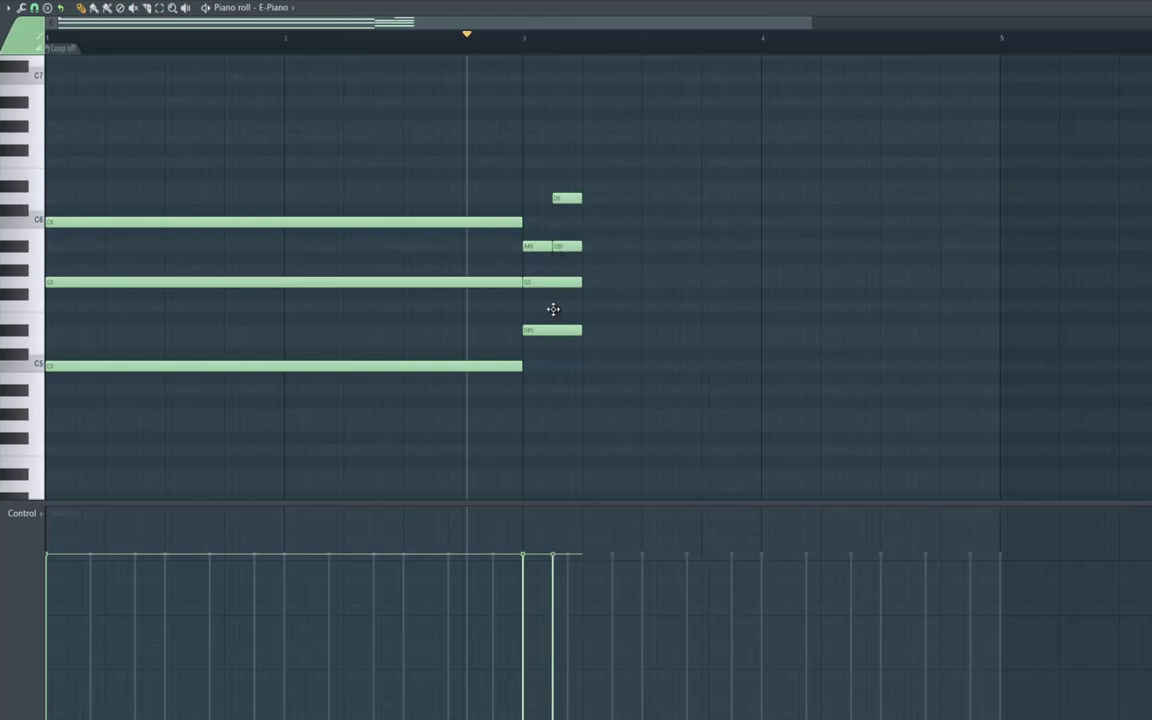
key("space")
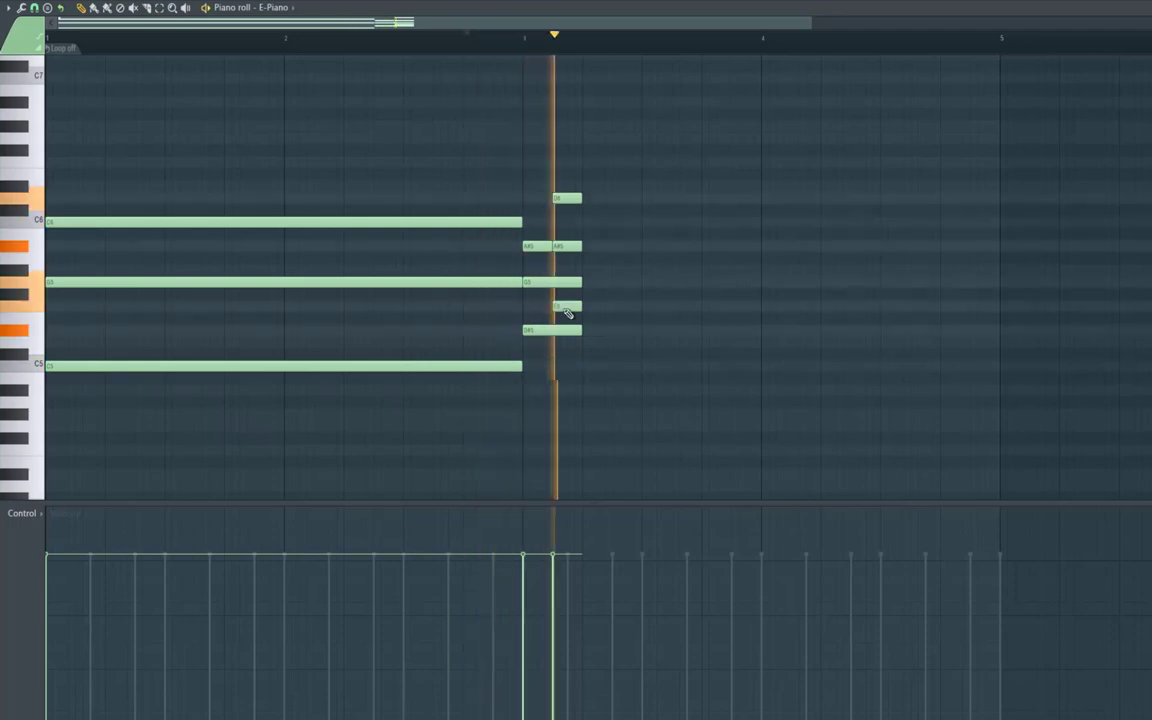
Move the half-beat F5, A#5 and D6 notes to three-quarters of a beat into bar 3 and play the transition.
key("space")
left_click_drag(588, 201, 587, 202)
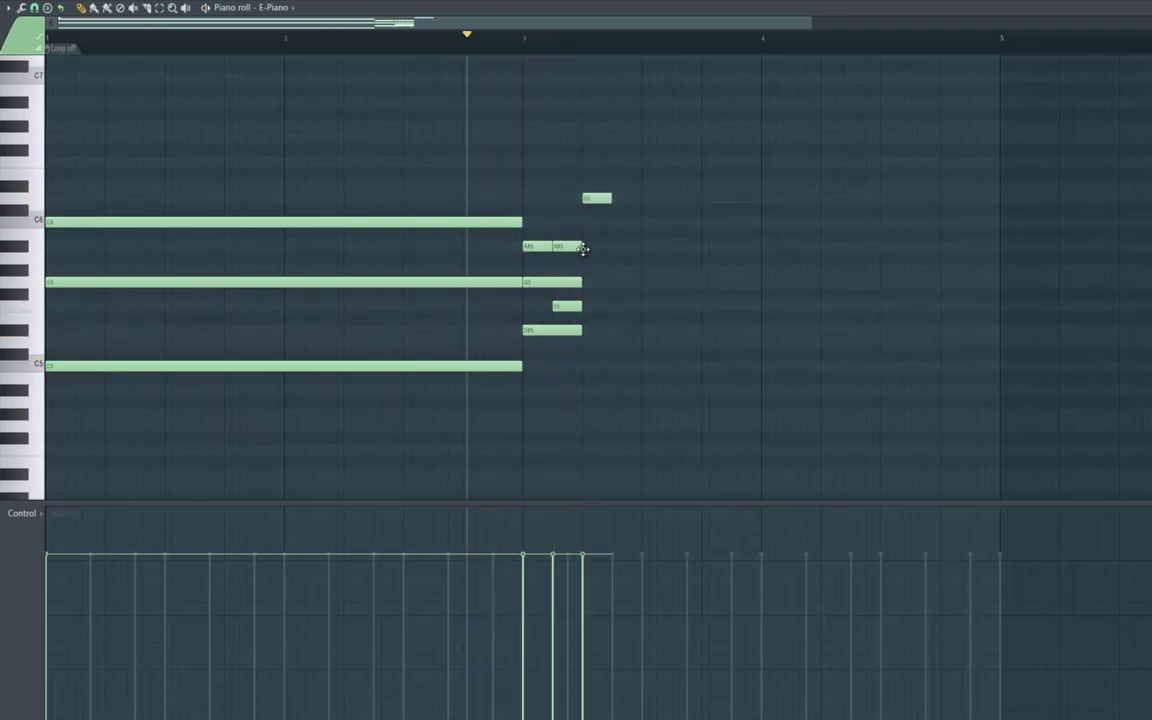
left_click_drag(583, 249, 599, 252)
mouse_move(565, 308)
left_mouse_down()
mouse_move(594, 308)
mouse_move(577, 303)
left_mouse_up()
key("space")
key("space")
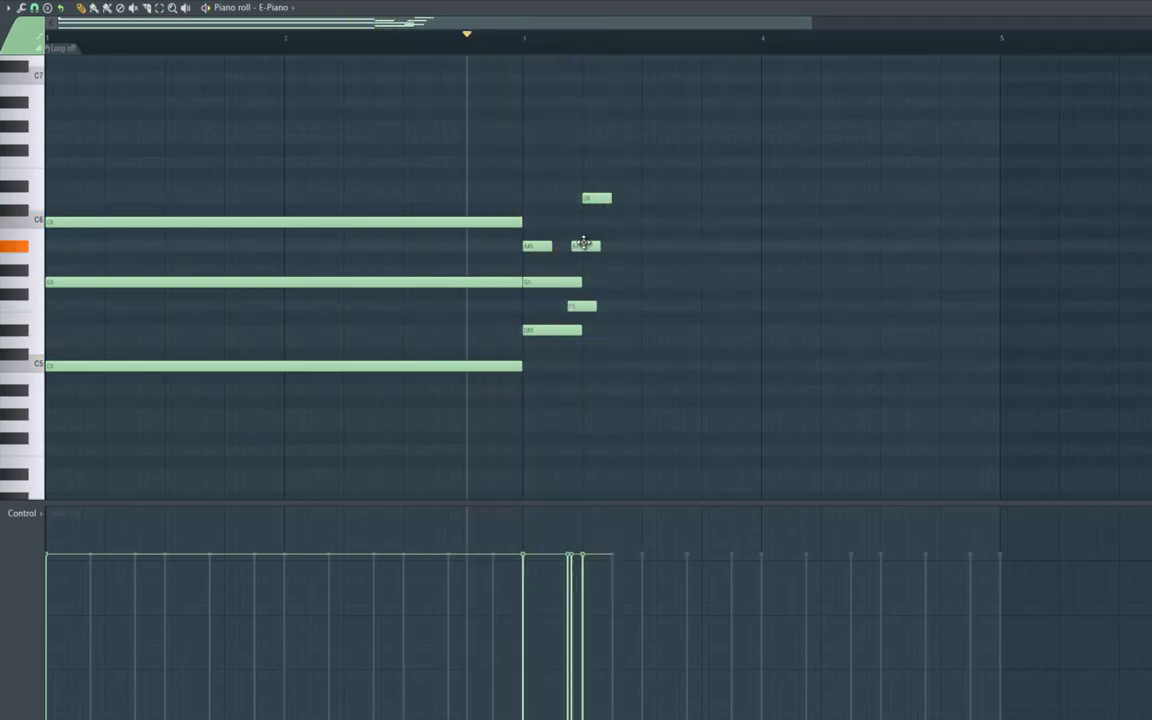
left_click_drag(583, 198, 571, 198)
key("space")
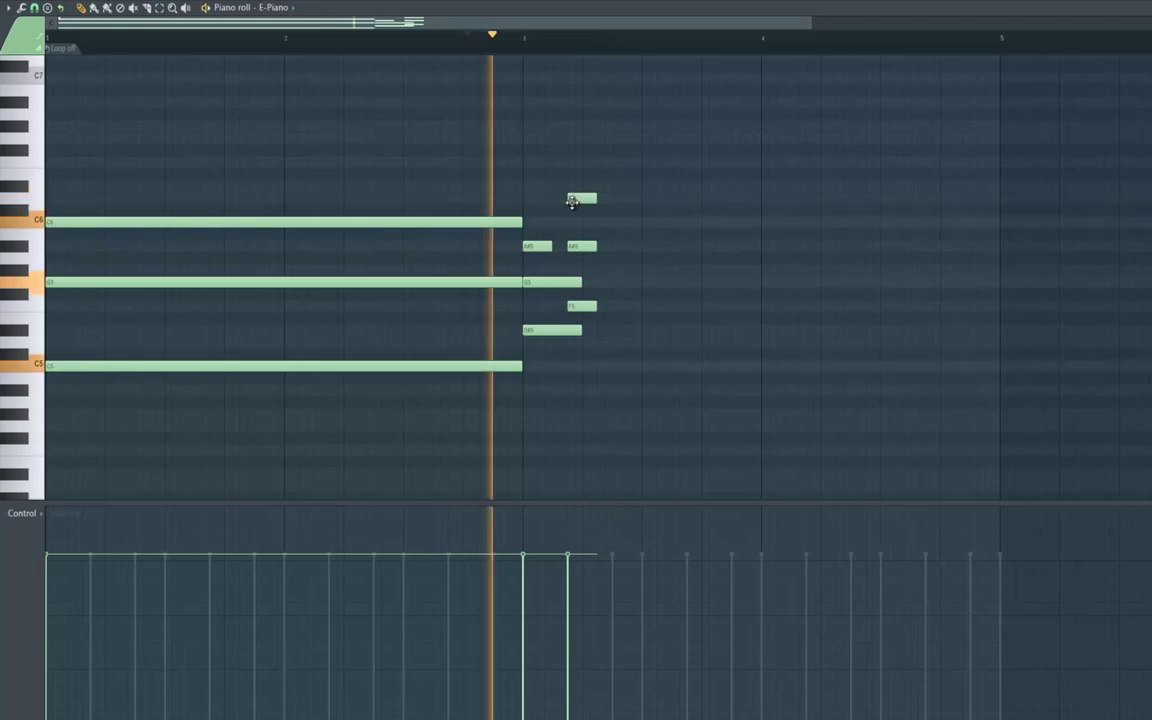
key("space")
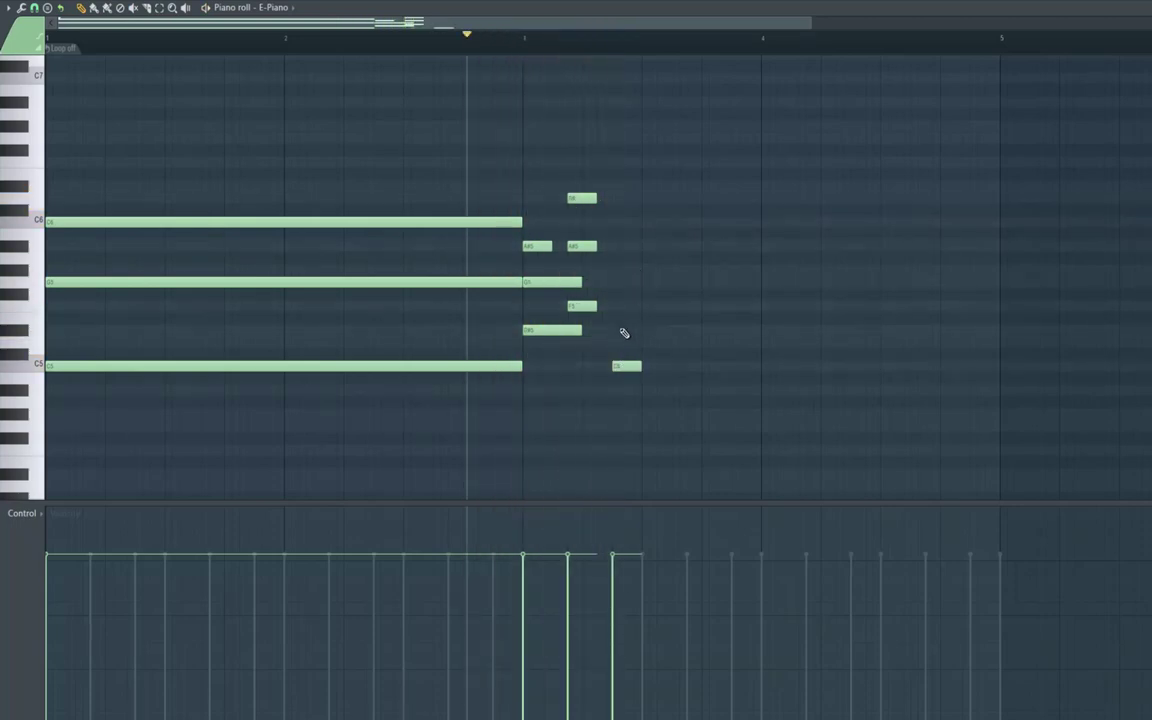
Add a third chord of two-bar G4, C5 and G5 notes one and a half beats into bar 3, and play it.
left_click_drag(621, 364, 625, 426)
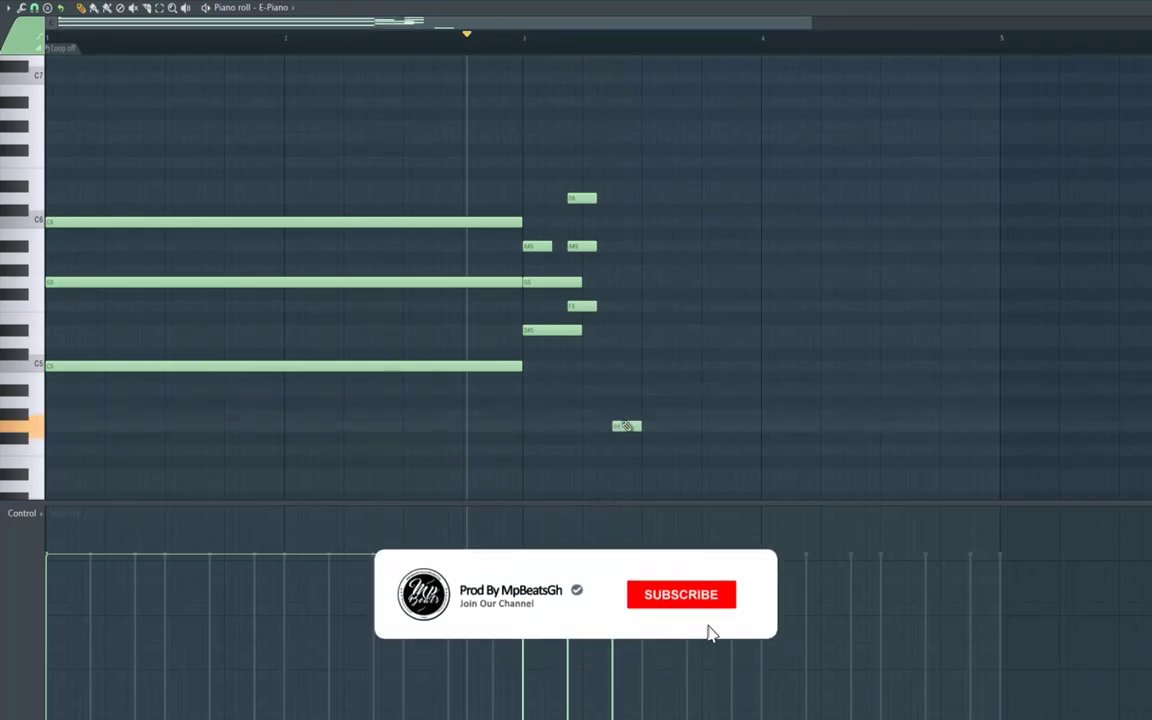
right_click(618, 427)
left_click(620, 427)
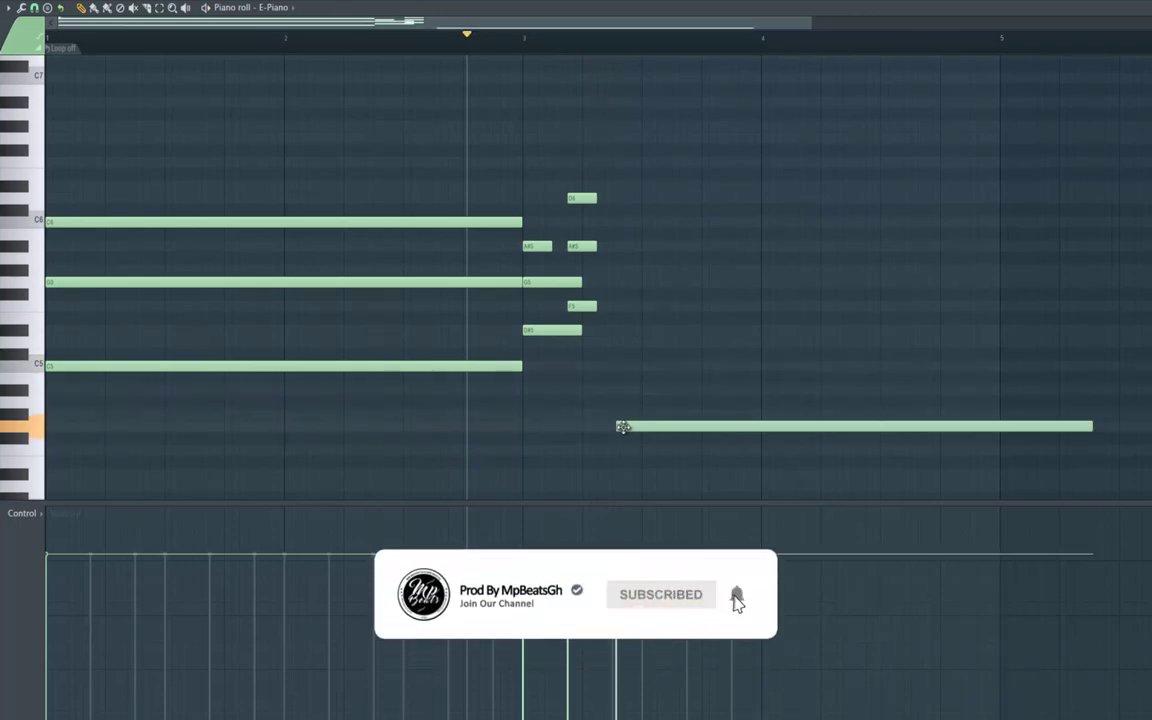
left_click(613, 366)
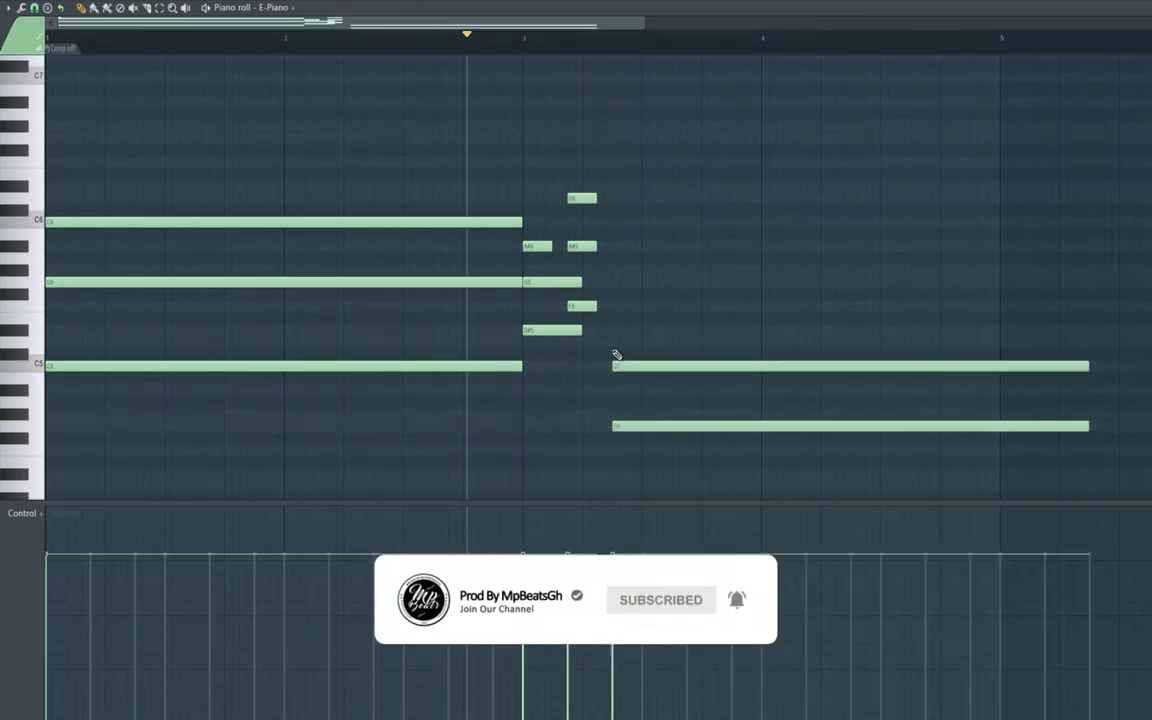
left_click_drag(617, 366, 612, 280)
left_click(616, 327)
key("space")
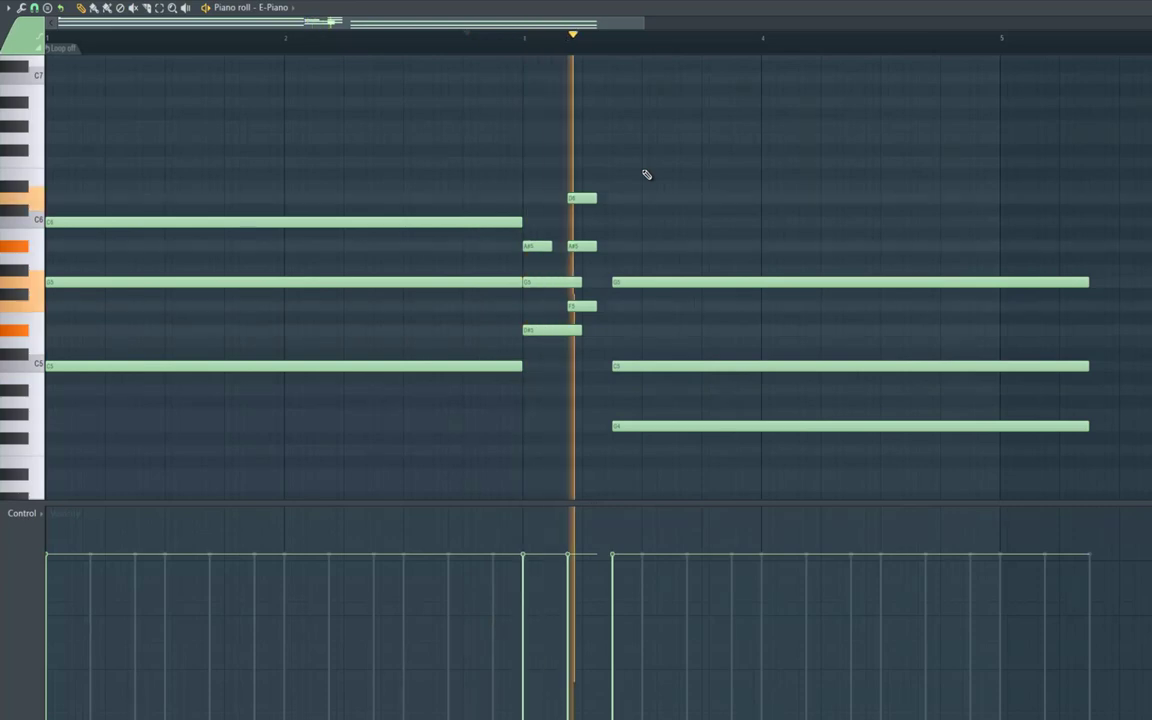
Select the three notes of the third chord and shorten them together to end at the start of bar 5.
left_click(160, 9)
left_click_drag(785, 213, 799, 470)
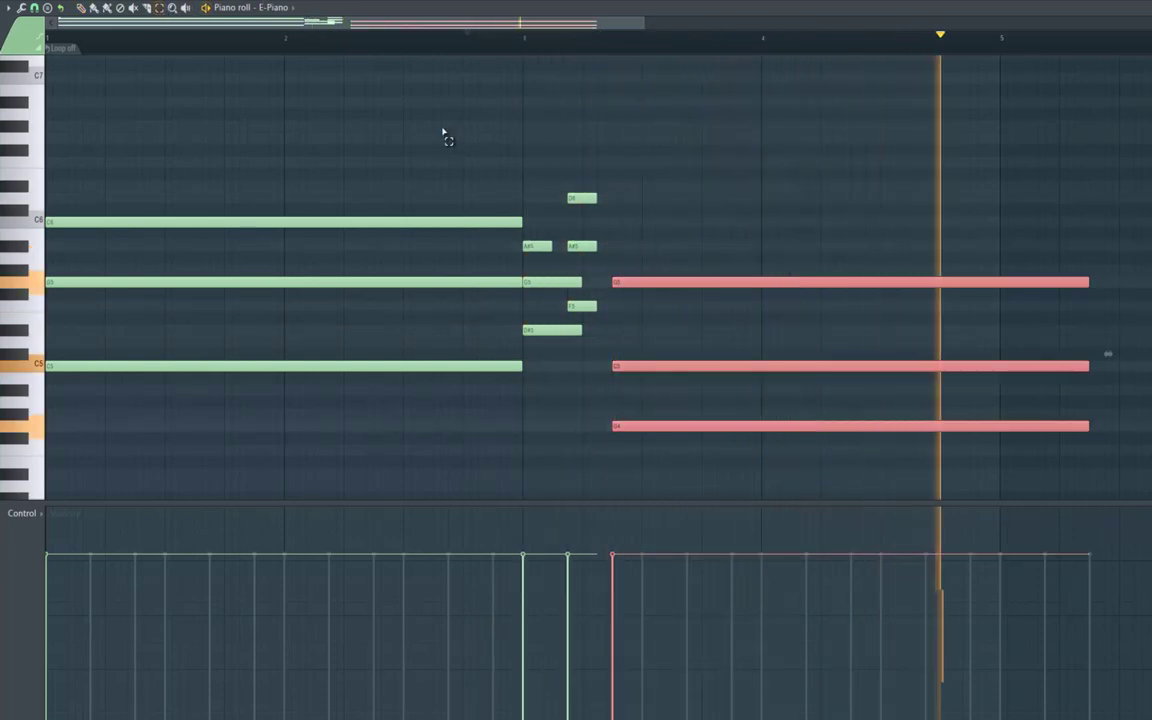
key("space")
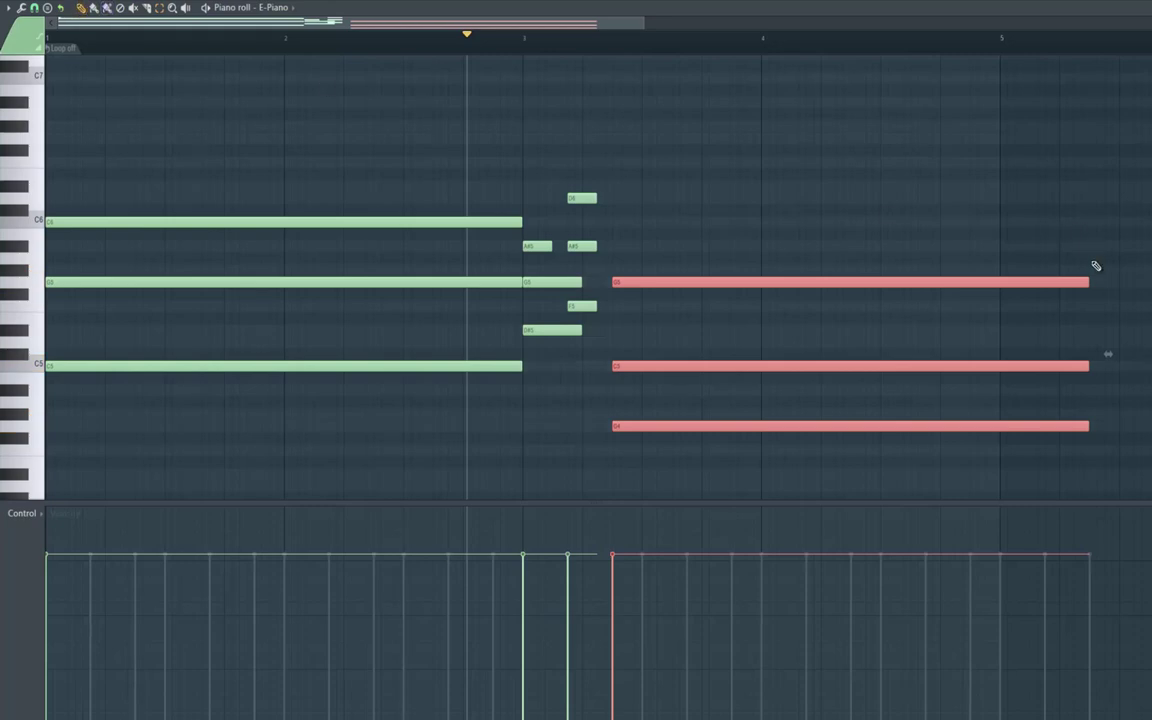
left_click_drag(1091, 281, 1001, 296)
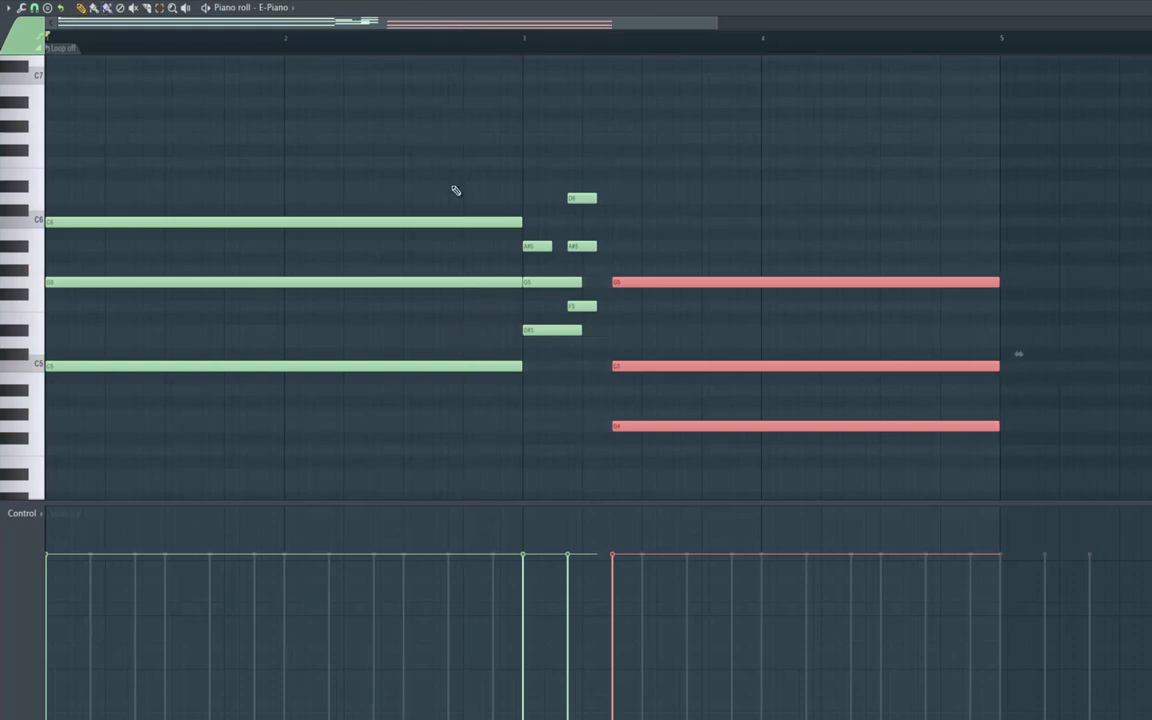
During playback, lengthen the short F5, A#5 and D6 notes to the third chord's start and the preceding A#5 to meet them.
key("space")
left_click_drag(595, 305, 611, 305)
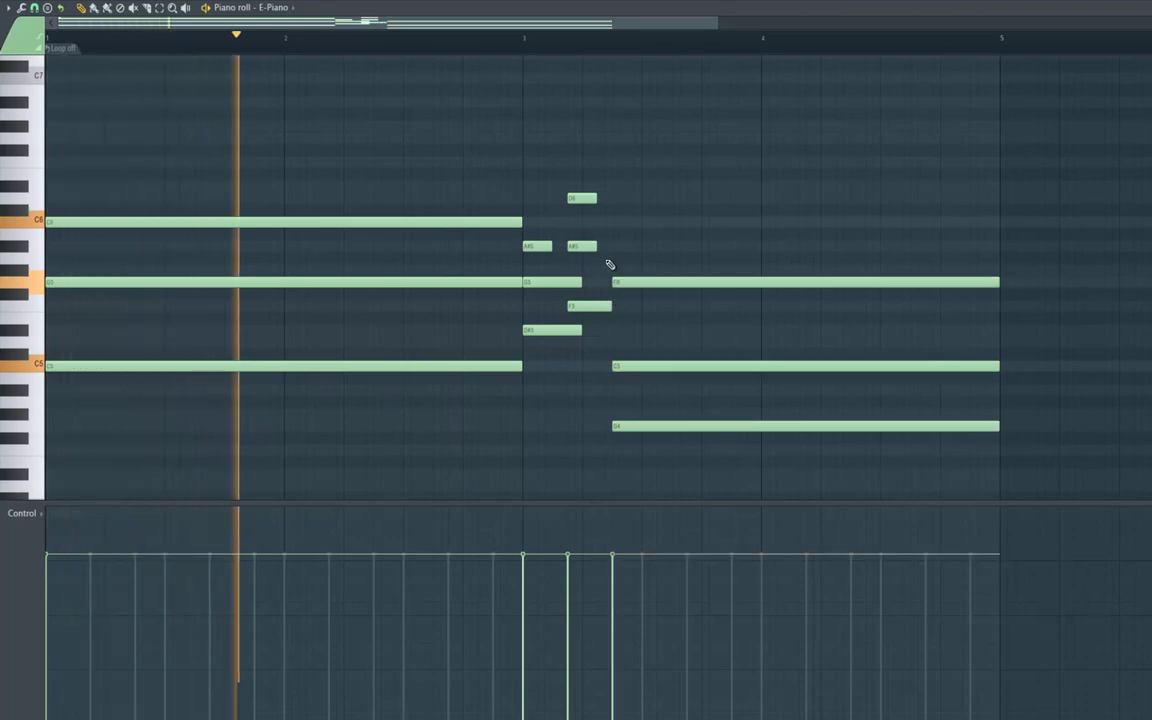
left_click_drag(597, 246, 611, 246)
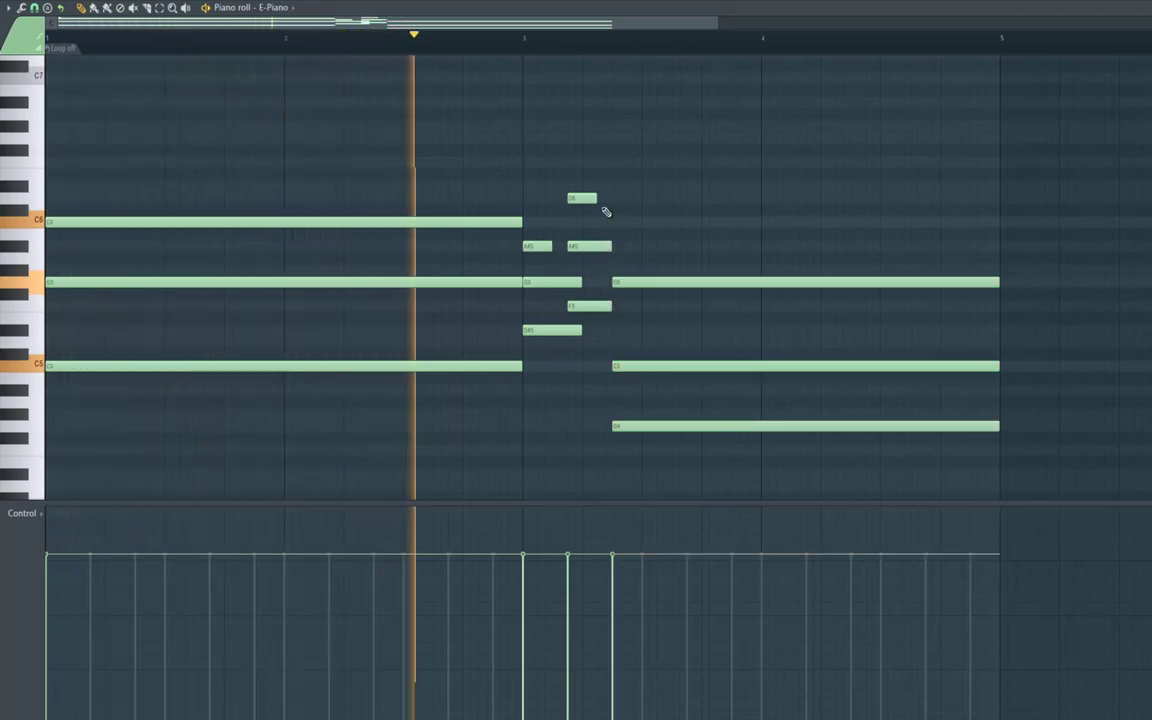
left_click_drag(597, 198, 611, 199)
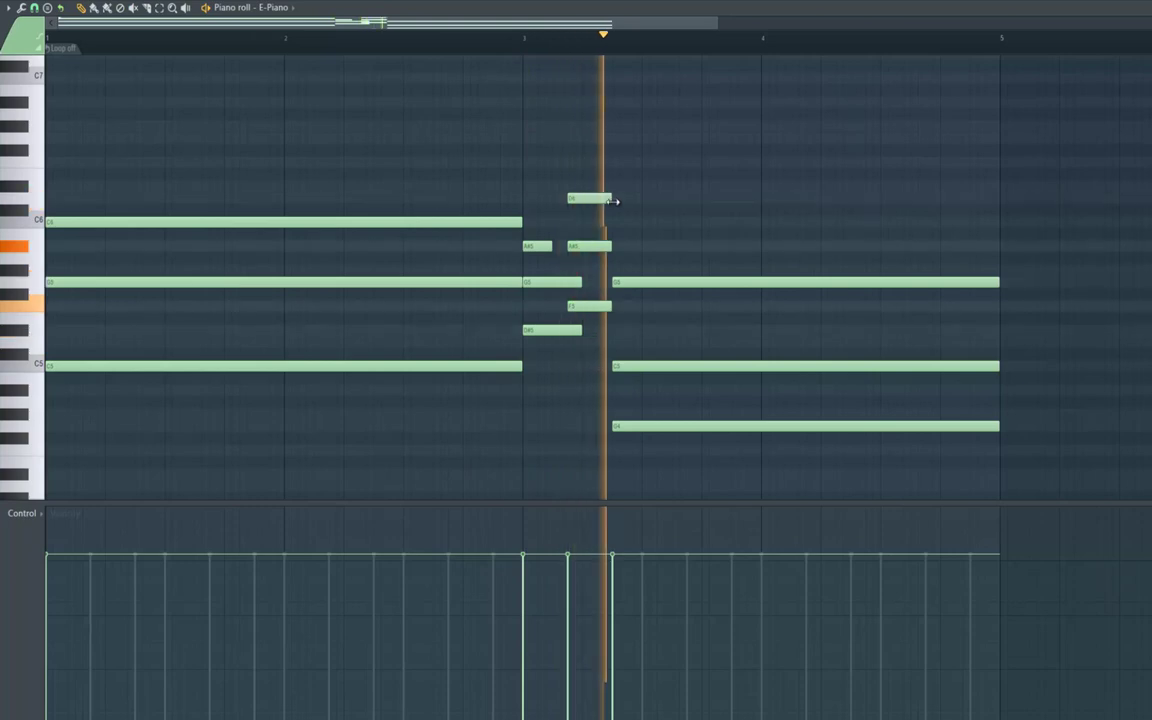
left_click_drag(551, 246, 567, 246)
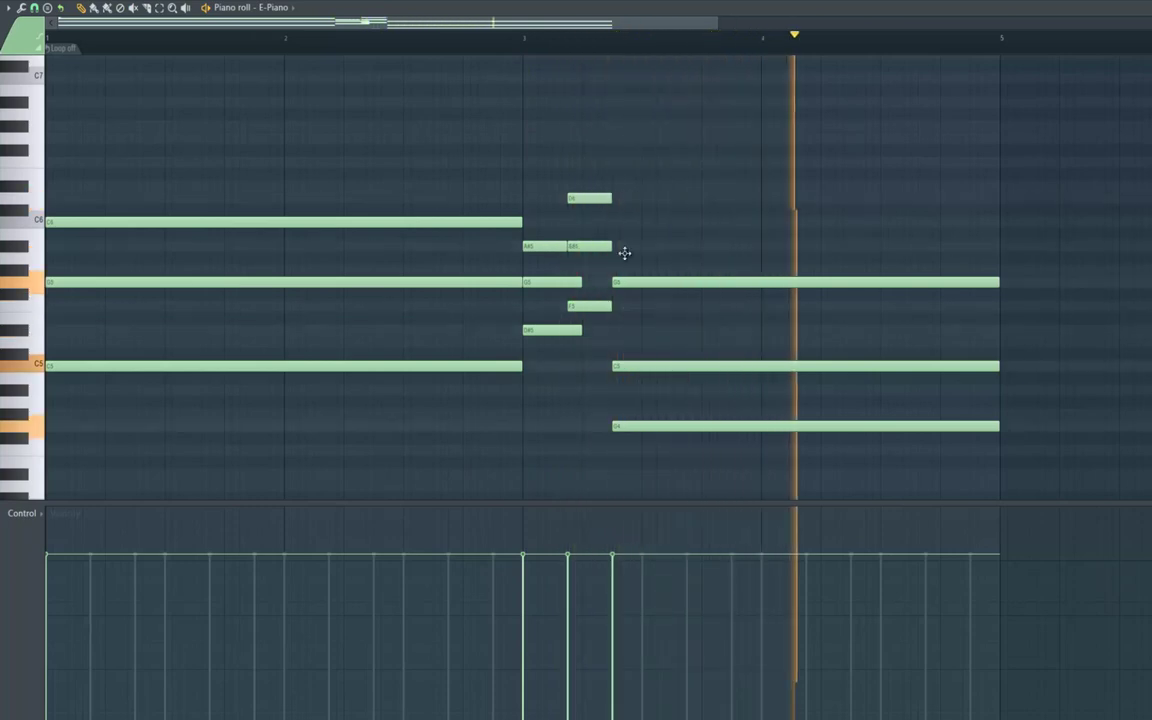
Add a one-beat A#5 note on the last beat of bar 4, ending at the start of bar 5.
left_click(941, 222)
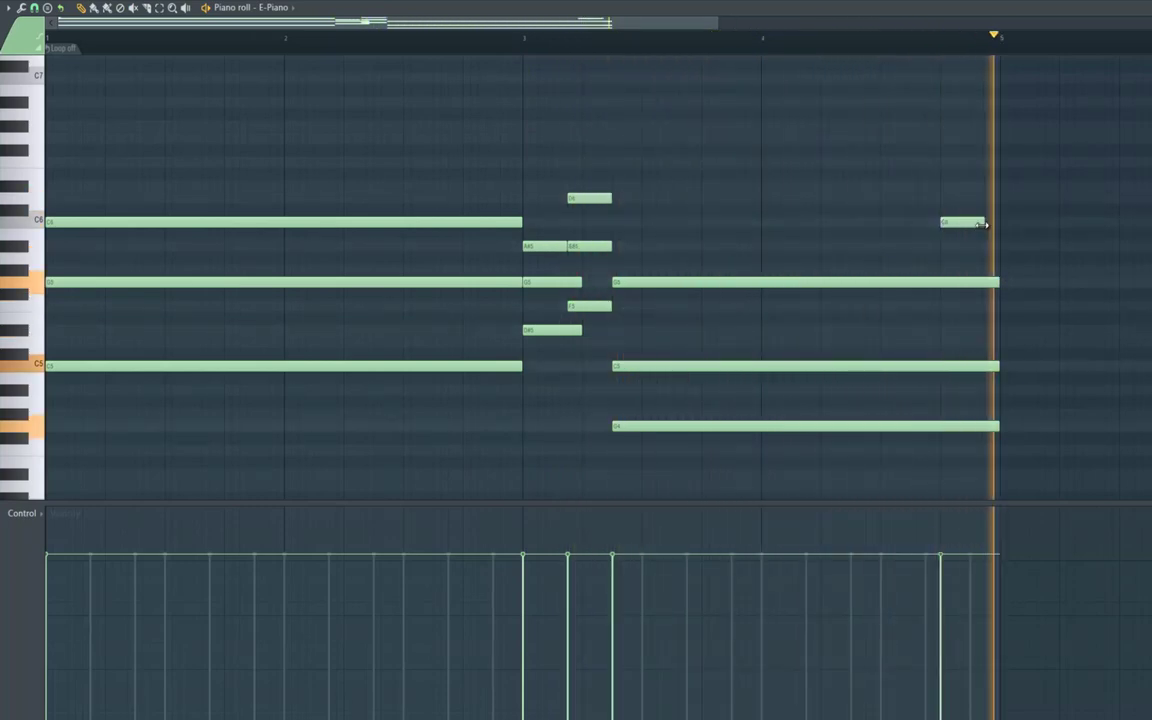
left_click_drag(992, 226, 972, 253)
key("space")
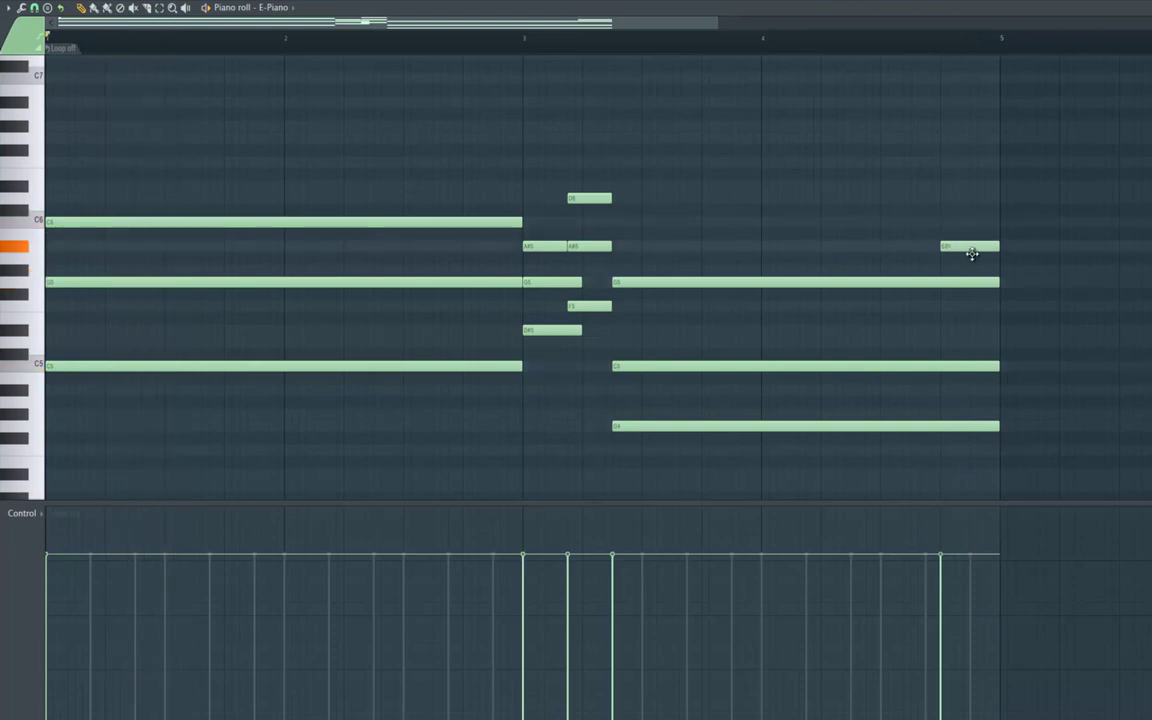
Duplicate the whole four-bar E-Piano progression so the copy starts at bar 5, and play it.
key("F6")
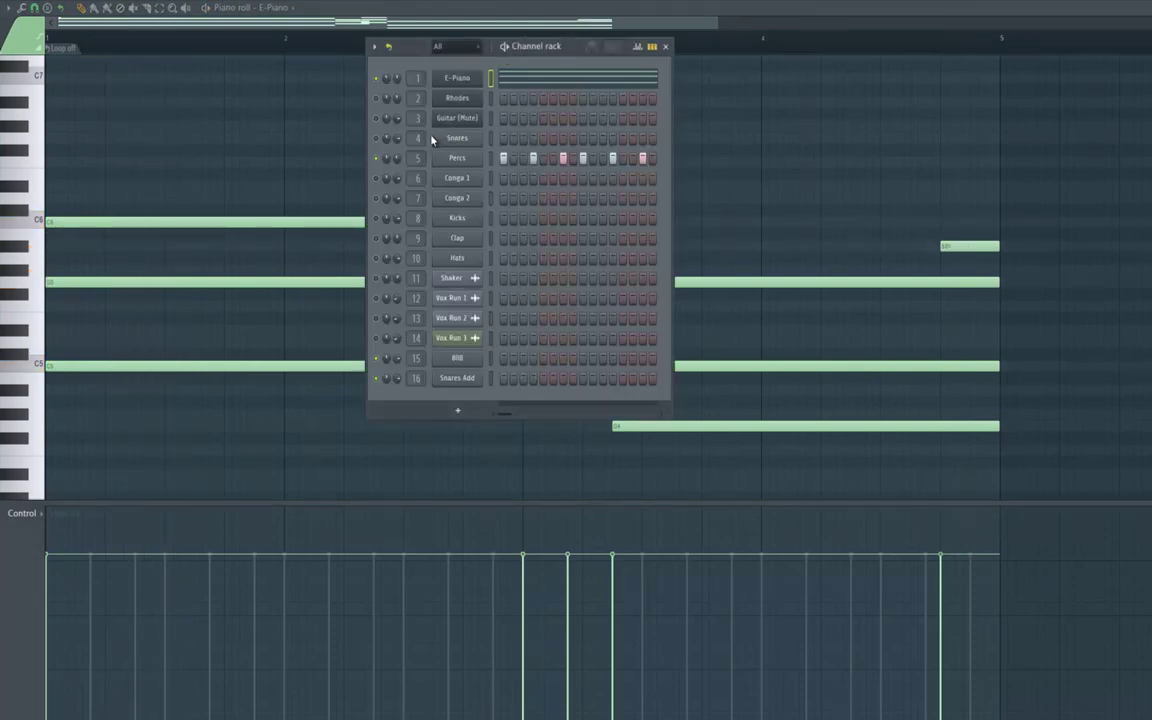
right_click(489, 83)
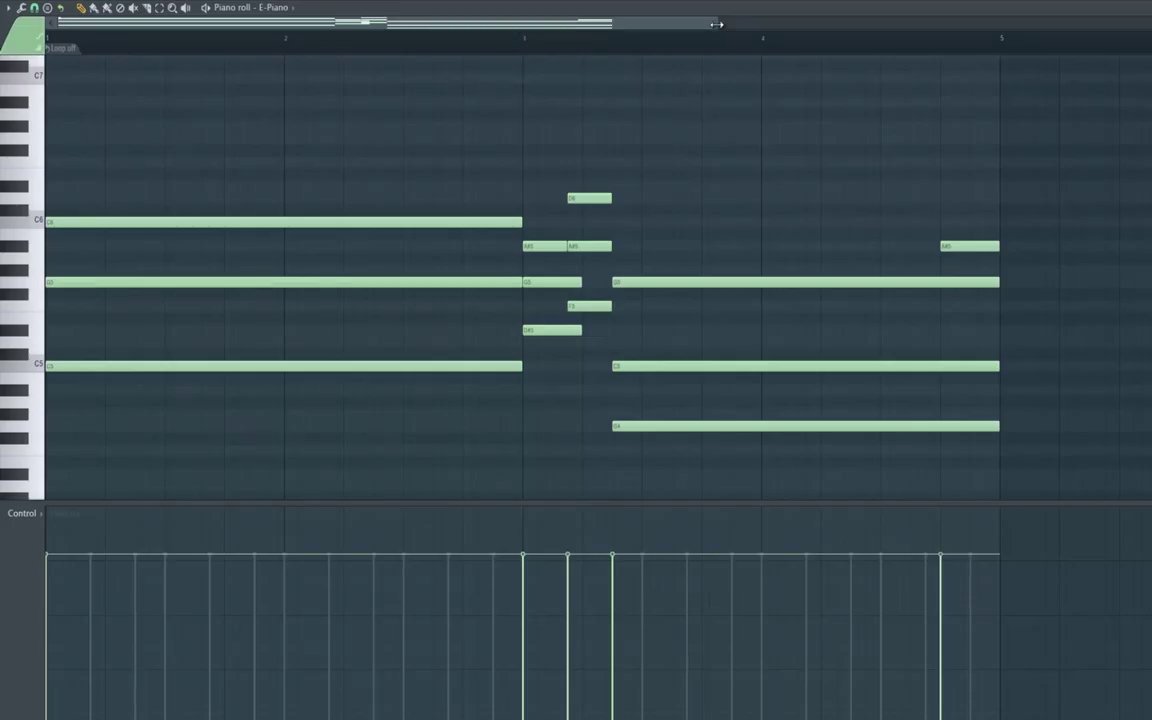
scroll(167, 24, "down", 3)
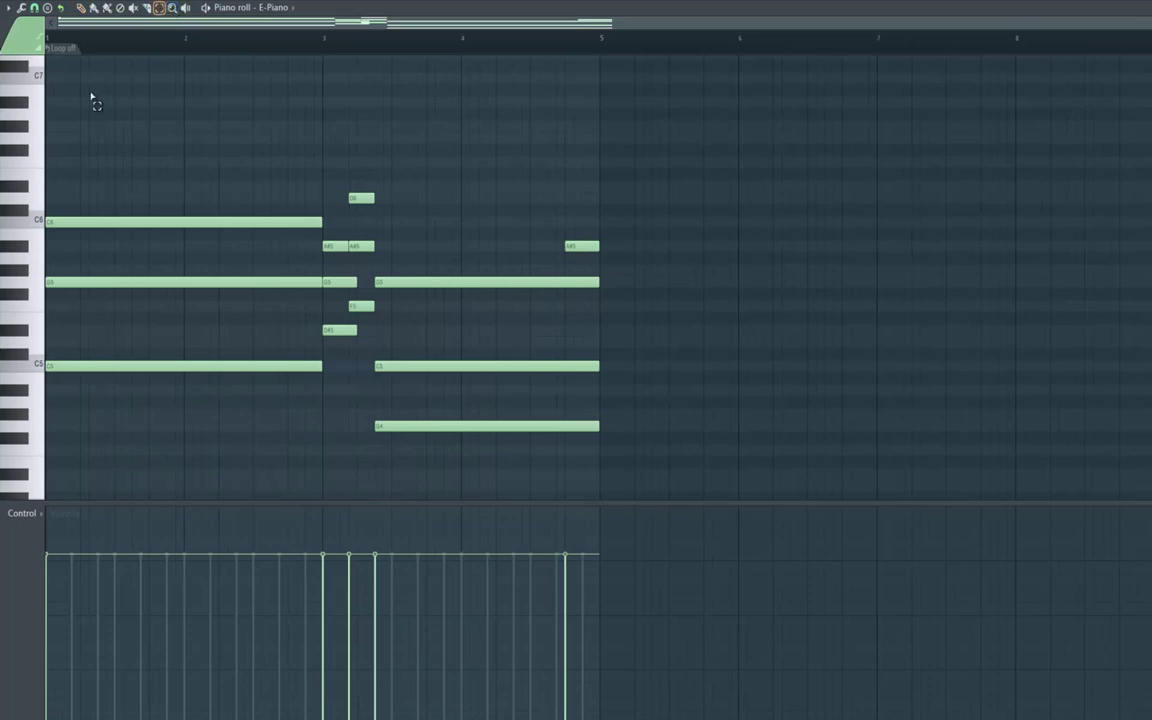
left_click_drag(30, 137, 13, 482)
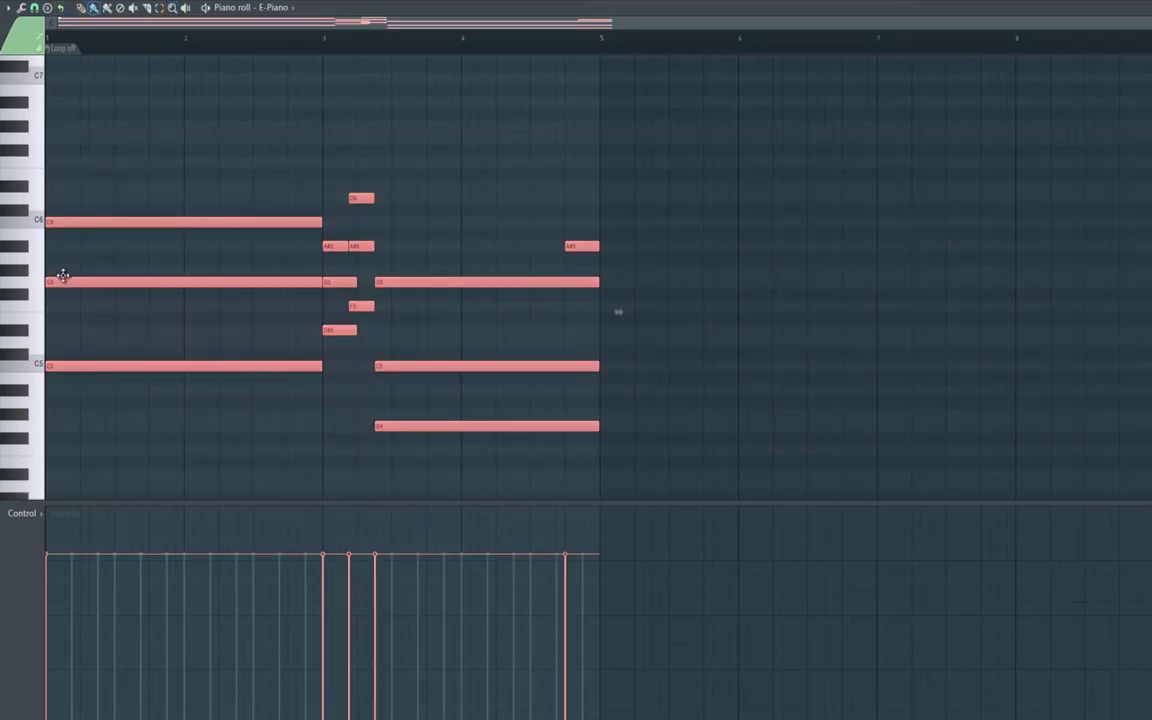
key("ctrl+b")
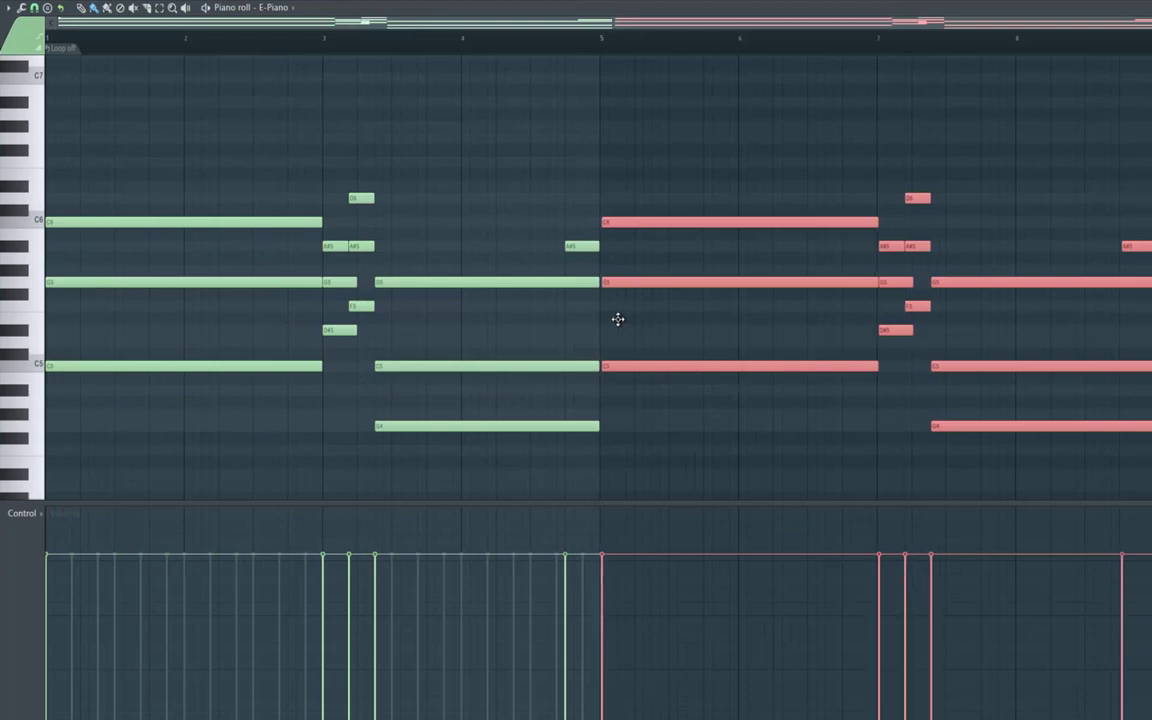
key("space")
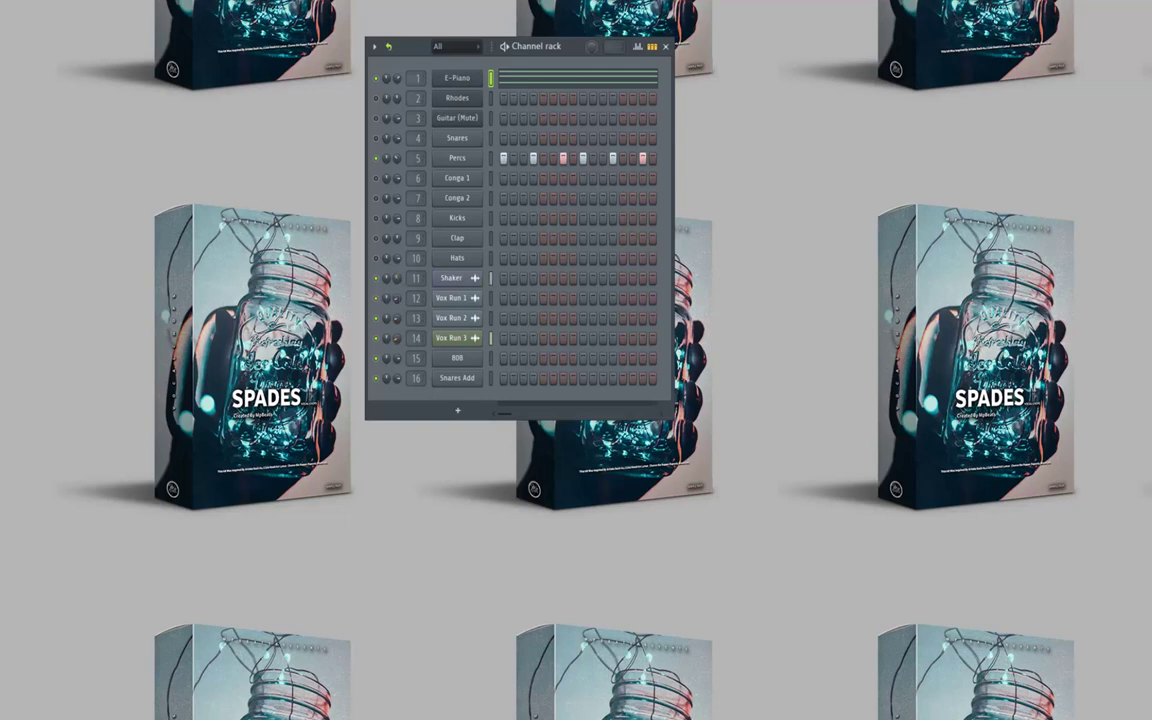
left_click(16, 1)
left_click(24, 20)
Program Conga 1 hits on steps 3, 4, 7, 8, 11, 12, 15 and 16.
left_click(523, 179)
left_click(526, 181)
left_click(526, 197)
left_click(524, 181)
left_click(535, 181)
left_click(563, 178)
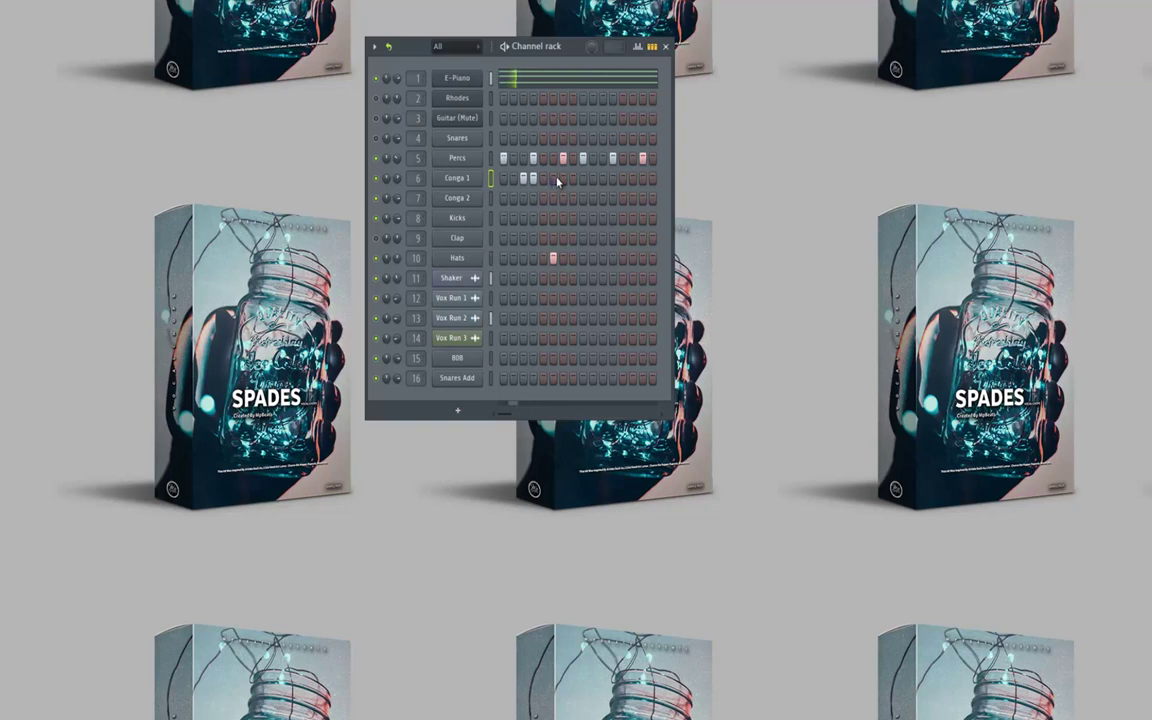
left_click(573, 178)
left_click(603, 178)
left_click(613, 178)
left_click(643, 178)
left_click(653, 178)
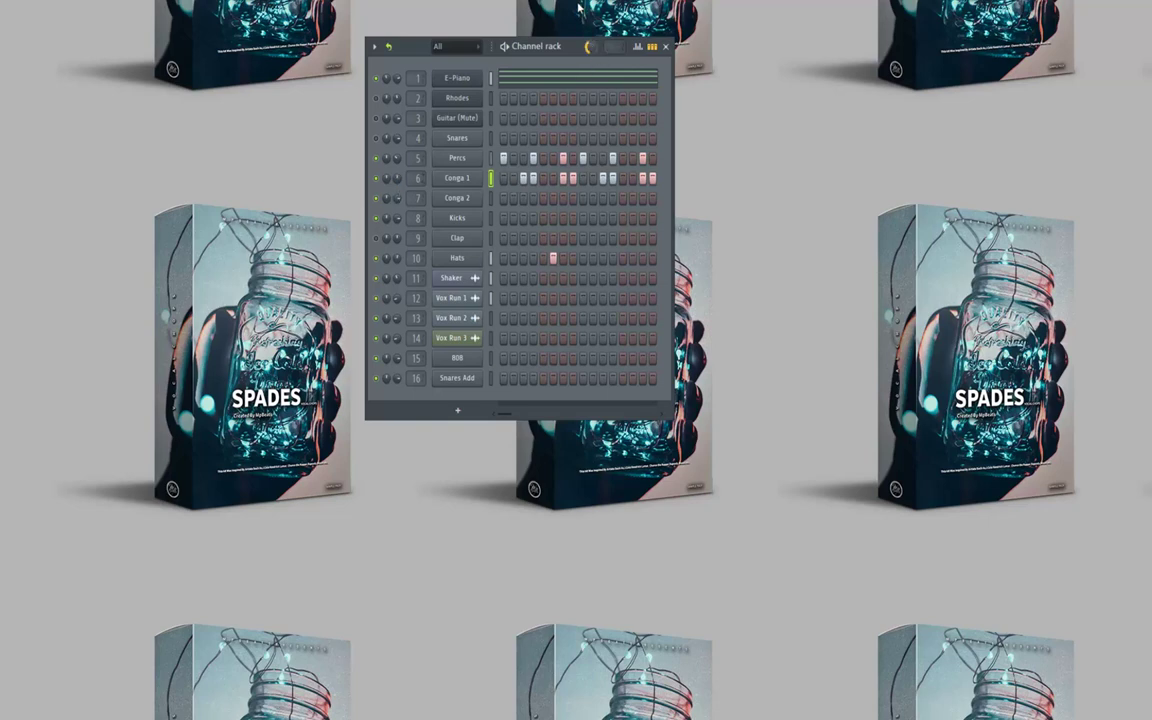
Open the Conga 1 sampler settings and raise the sample's fade-out to shorten its tail.
left_click(474, 181)
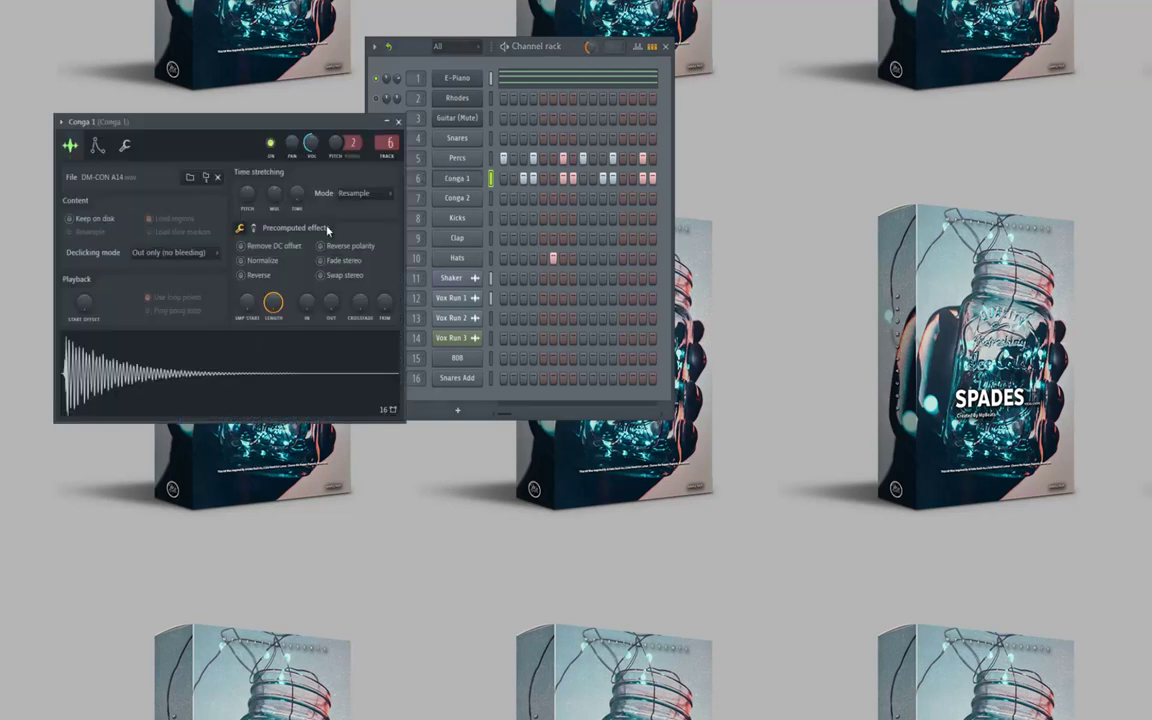
left_click_drag(331, 300, 324, 244)
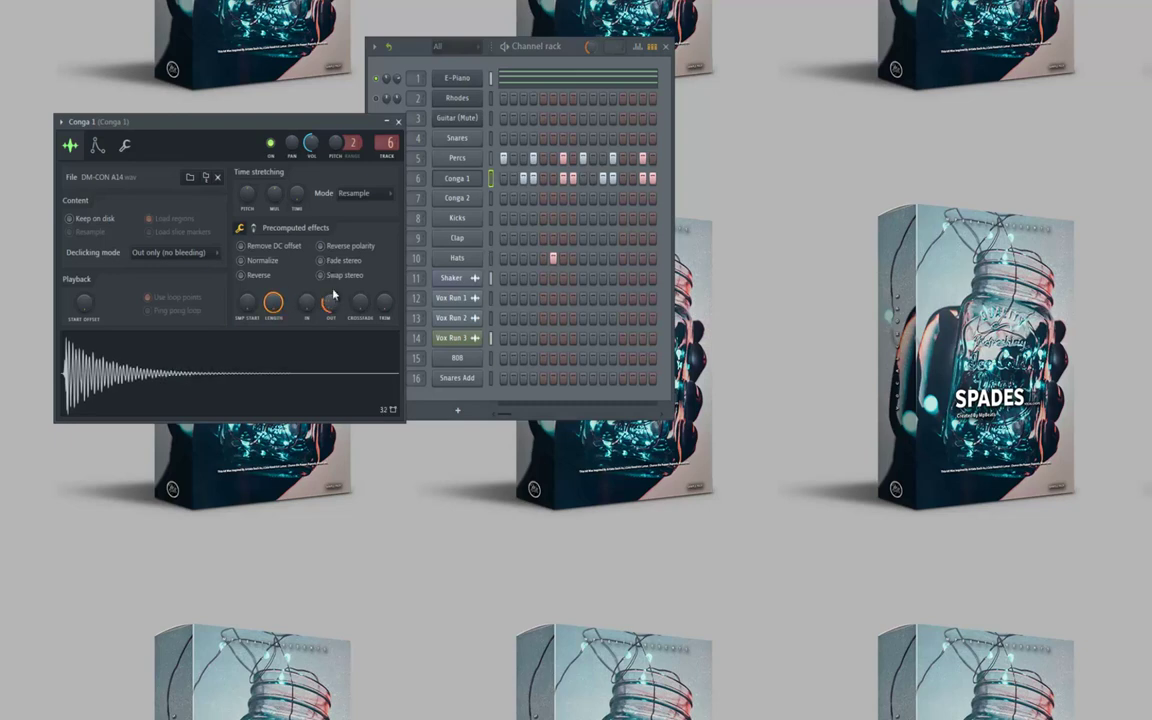
left_click_drag(334, 295, 325, 262)
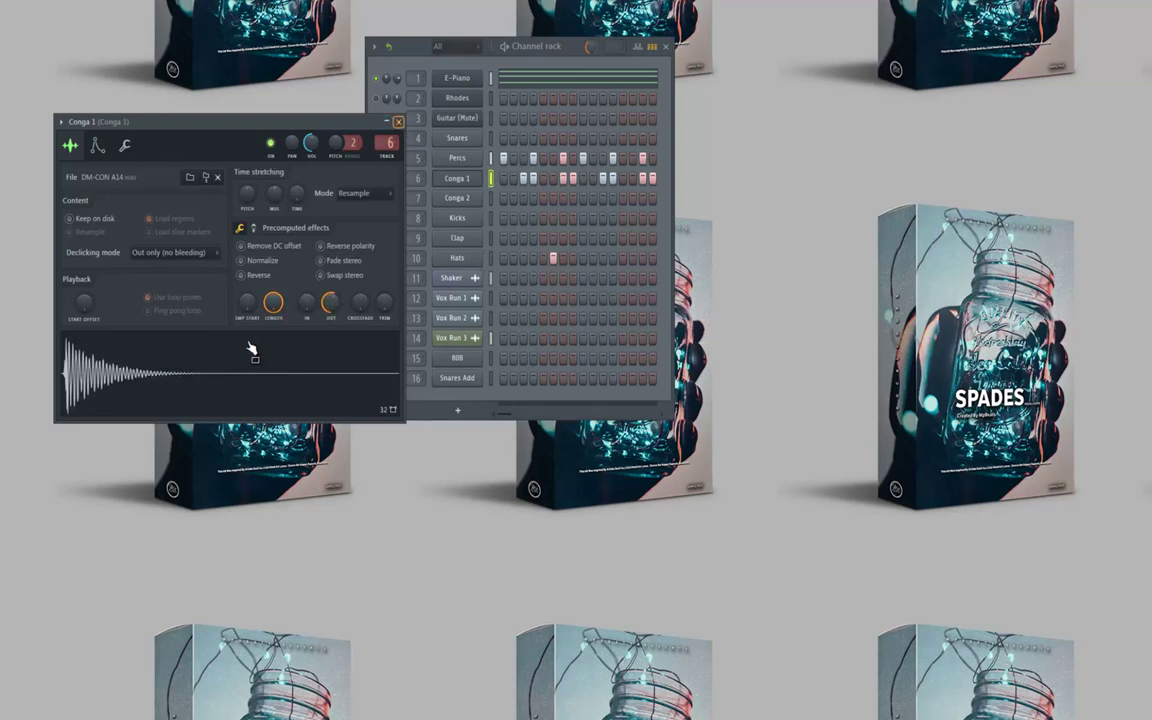
Open the Conga 1 sample in Edison and detect its pitch regions.
right_click(215, 375)
left_click(231, 401)
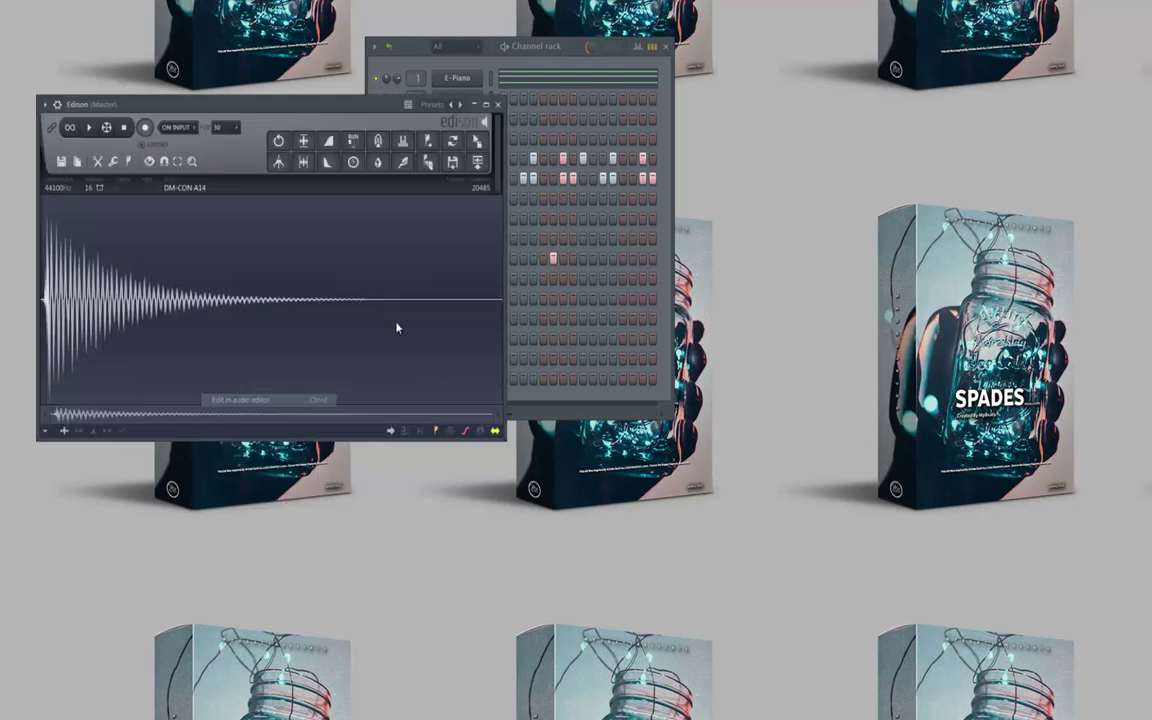
right_click(311, 308)
mouse_move(331, 358)
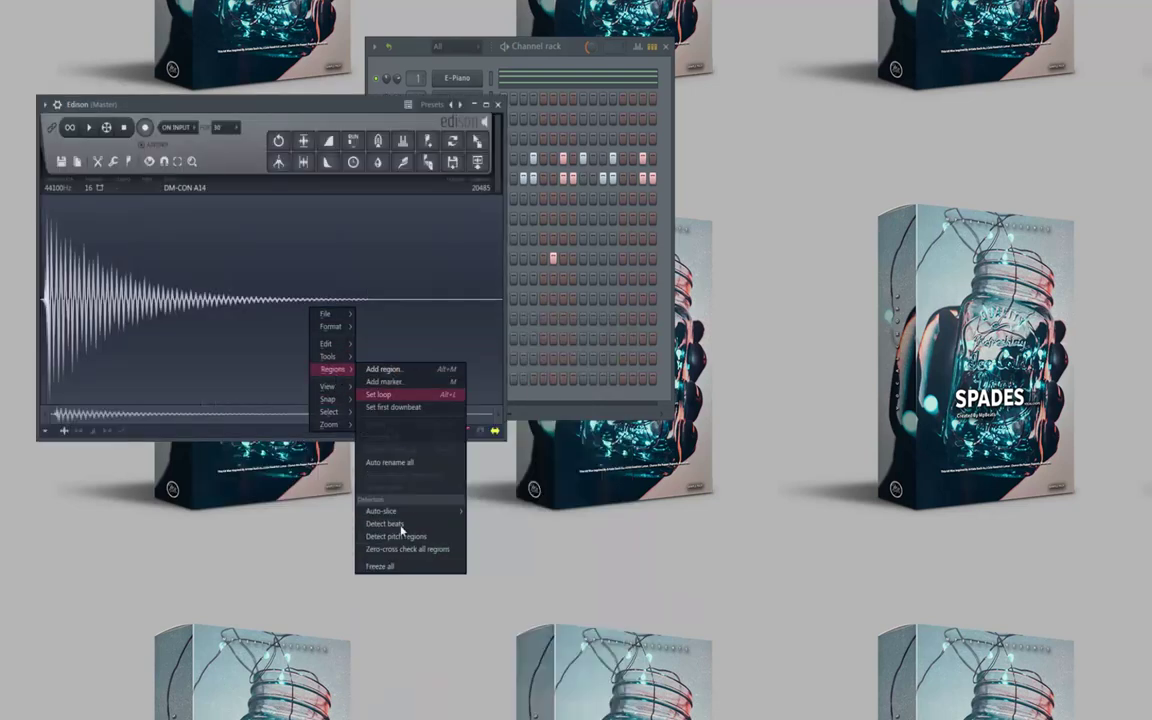
left_click(384, 538)
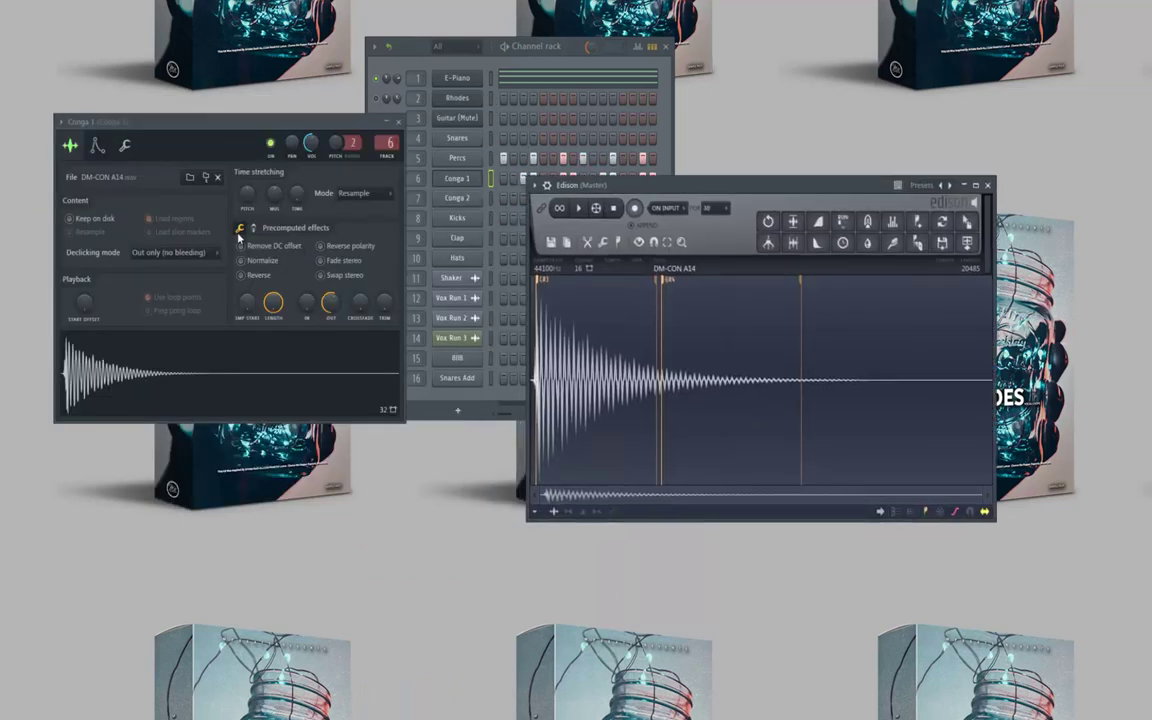
Check a key near C5 on Conga 1's keyboard, and close the sampler and Edison windows.
left_click(126, 146)
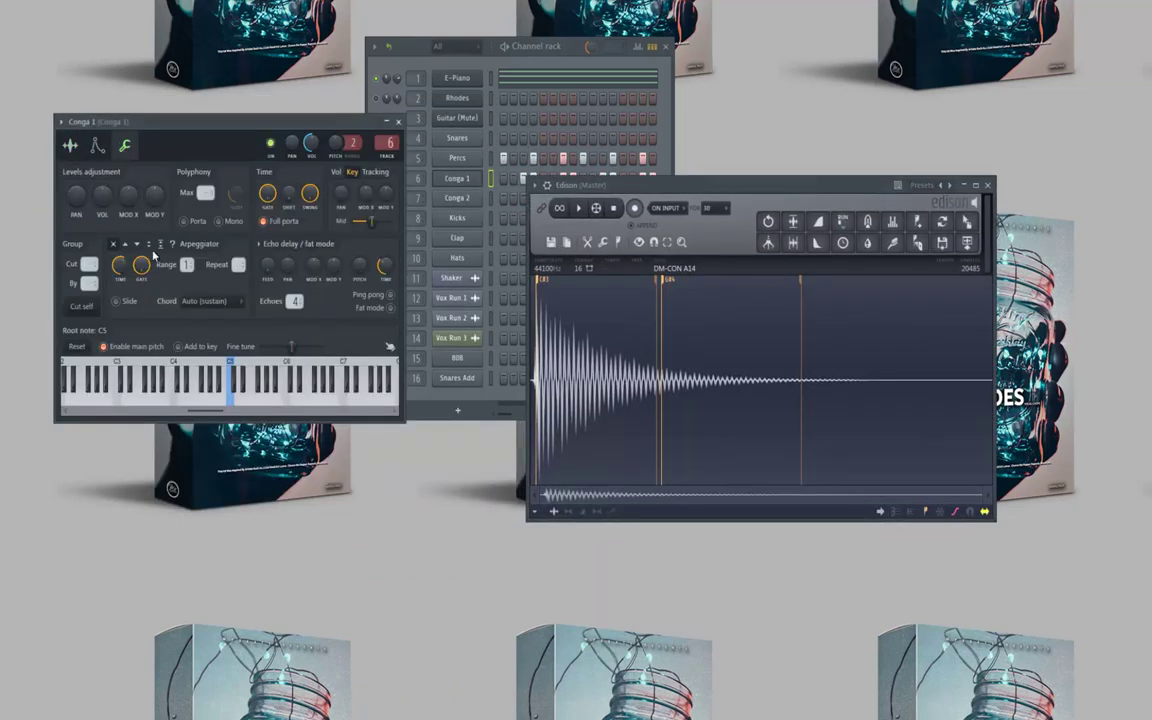
left_click(236, 388)
left_click(398, 122)
key("space")
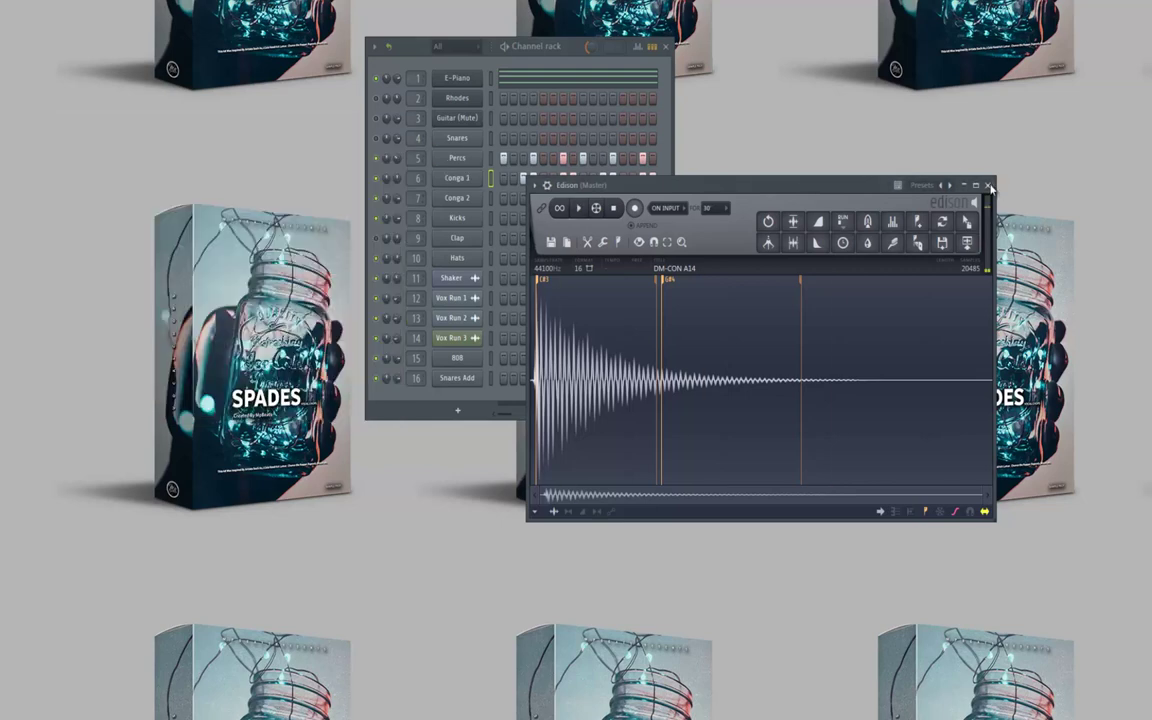
left_click(988, 185)
Program Conga 2 hits on steps 2 and 10, and raise the sample's fade-out to shorten its tail.
key("space")
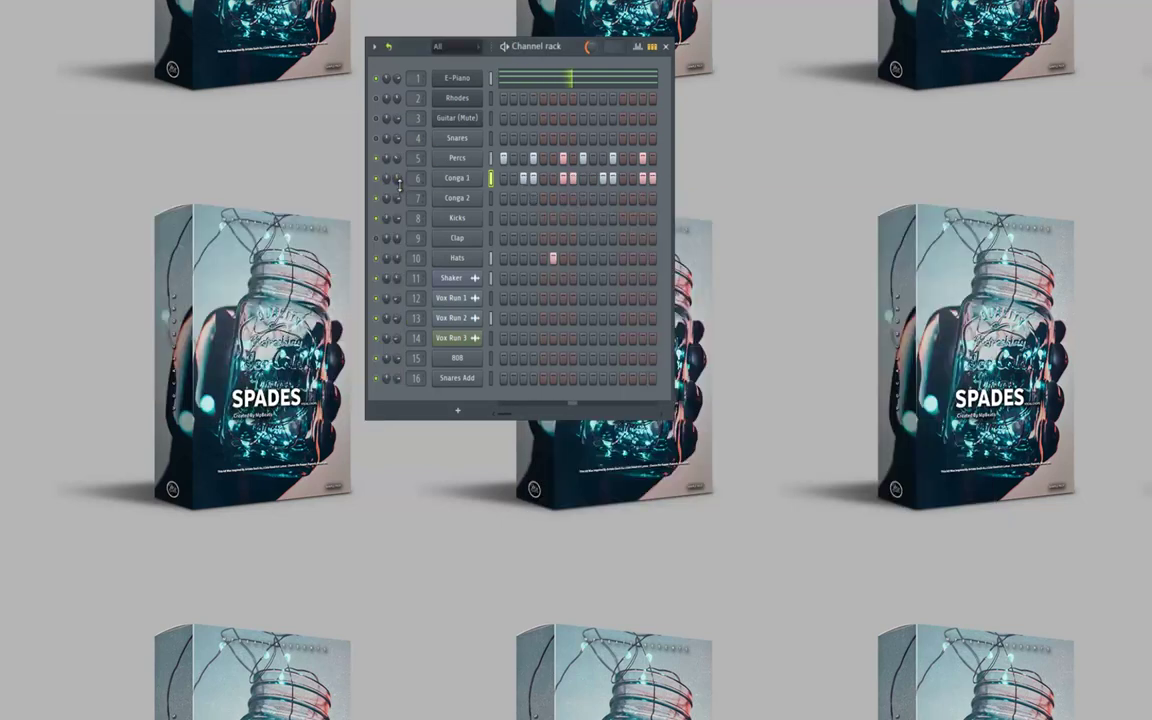
left_click(513, 198)
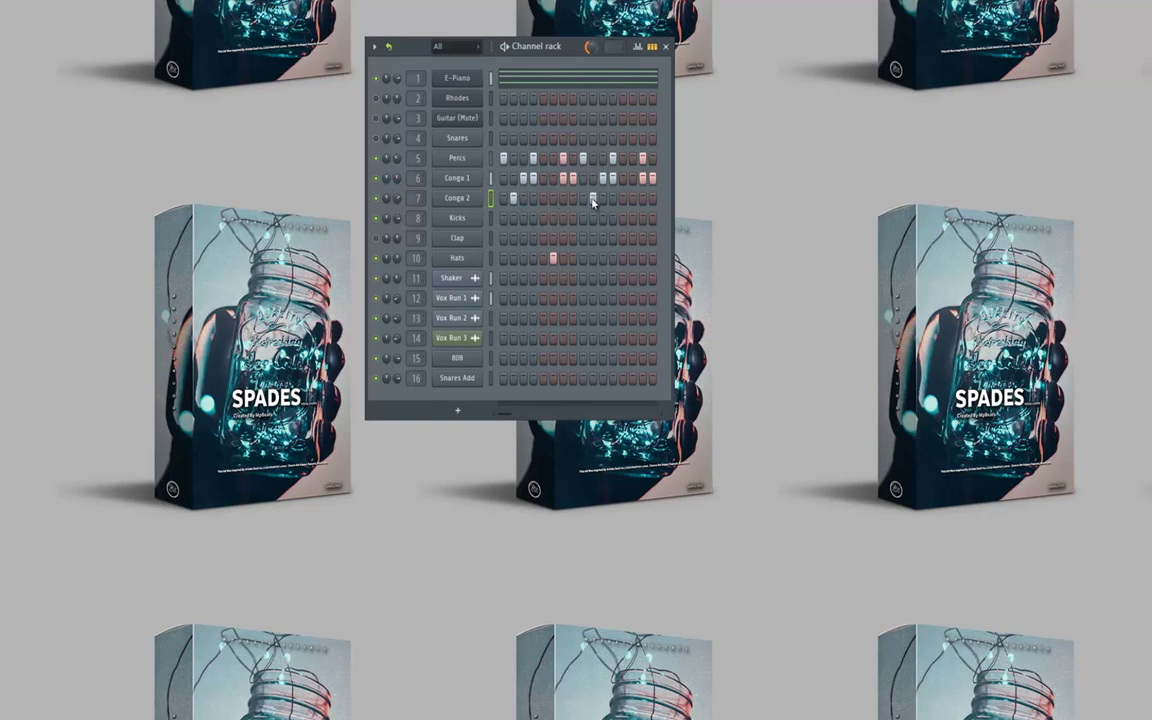
left_click(460, 203)
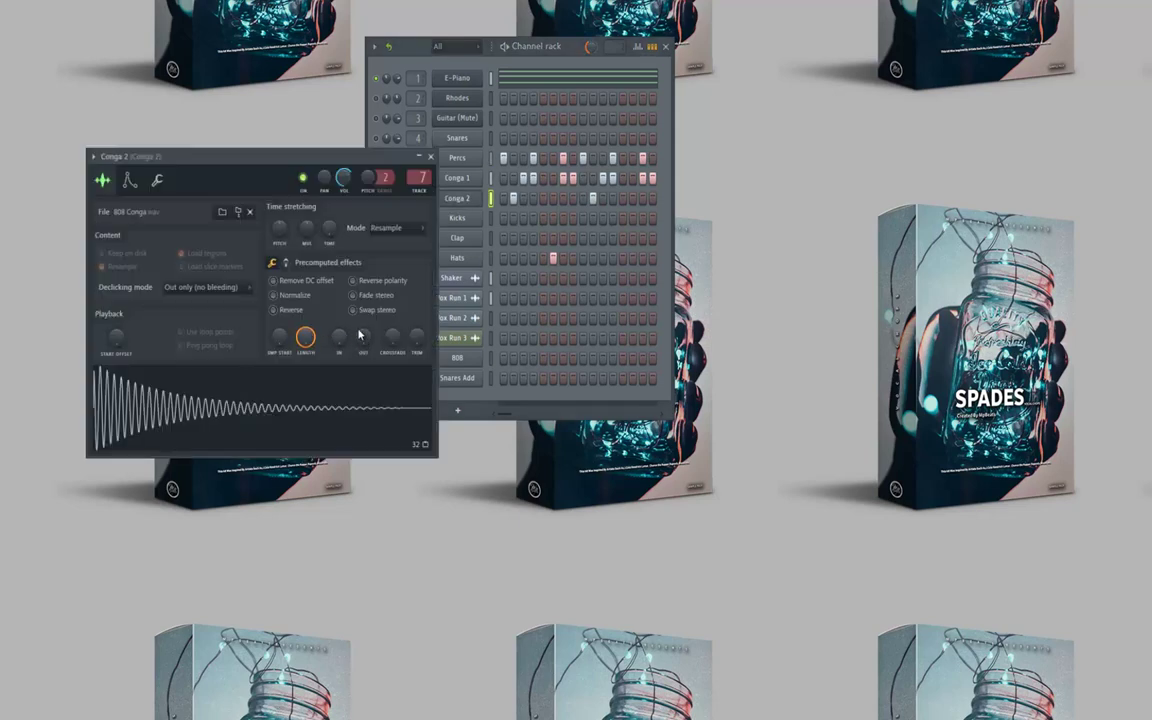
left_click_drag(360, 335, 430, 165)
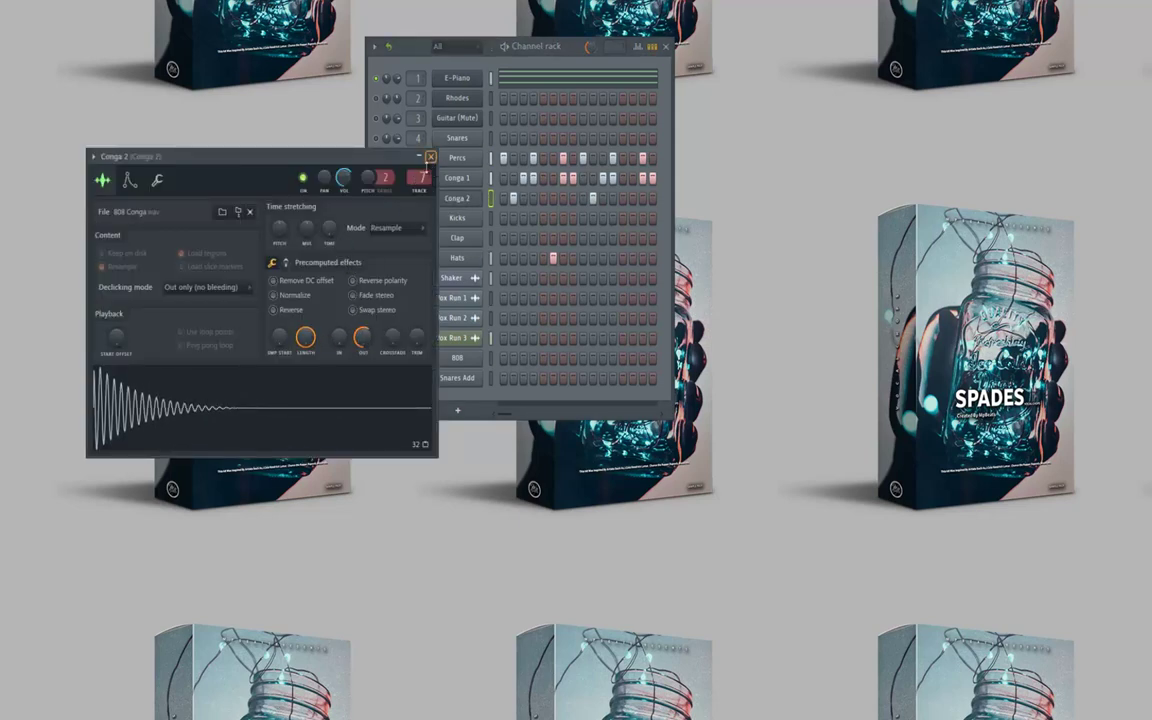
left_click(430, 157)
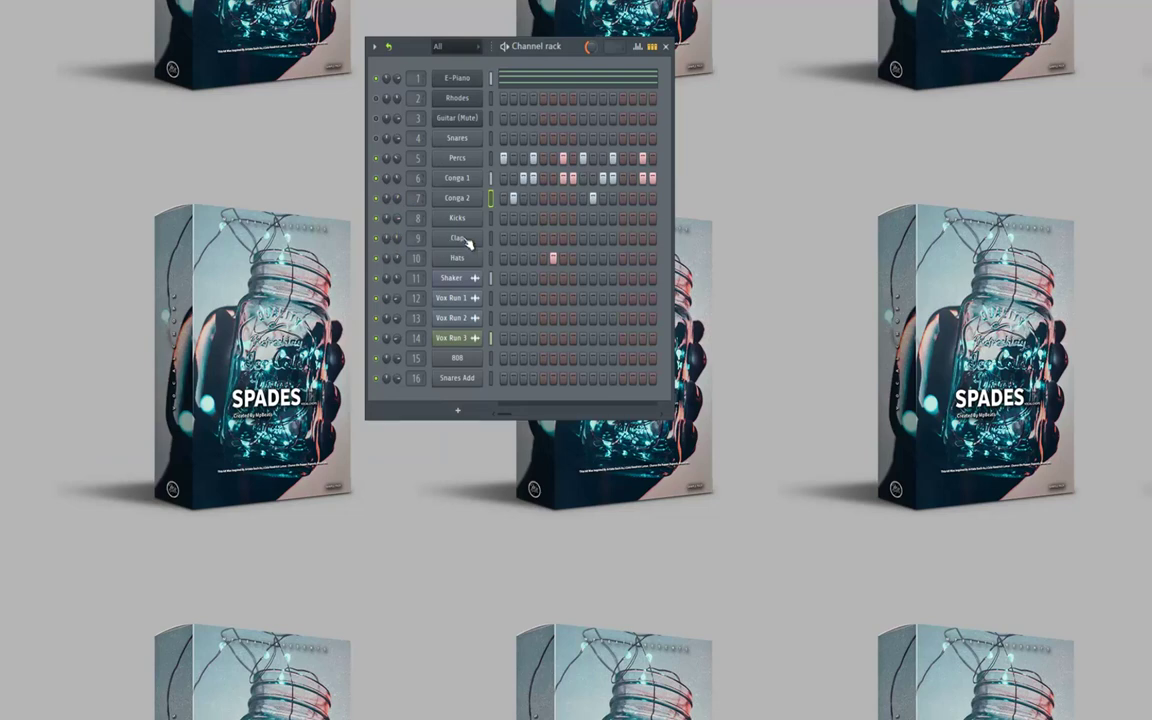
Copy the E-Piano notes into the Rhodes channel and look at the pasted notes in its piano roll.
right_click(464, 84)
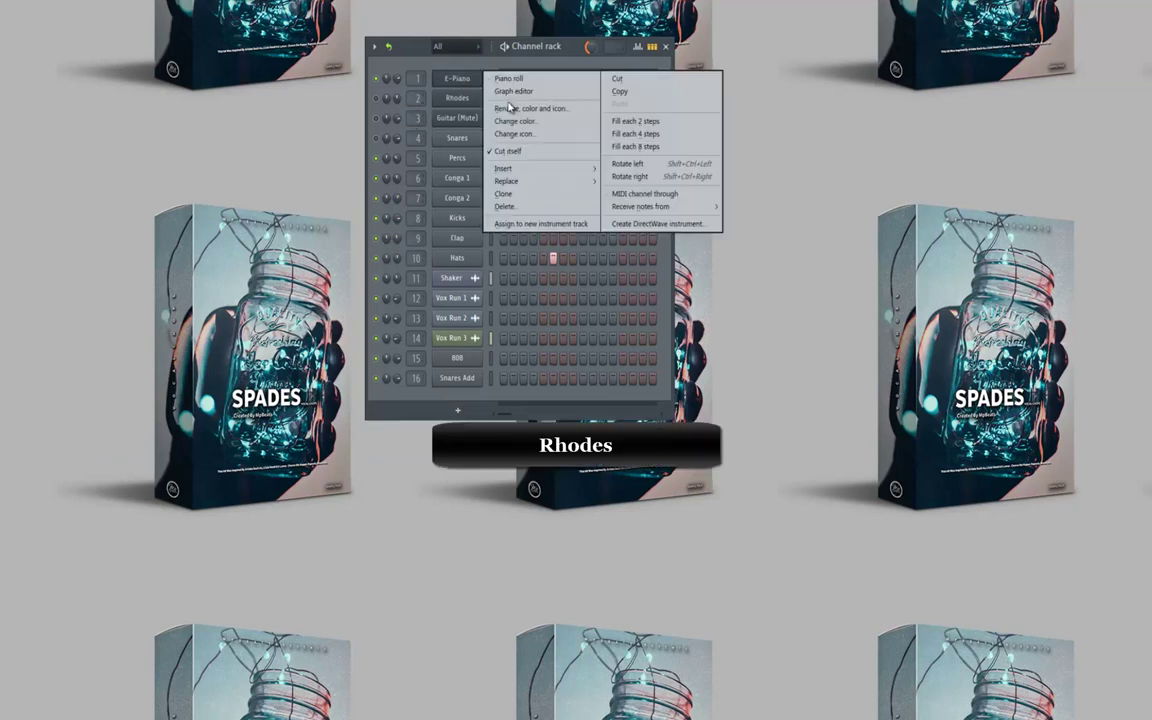
left_click(615, 96)
right_click(456, 101)
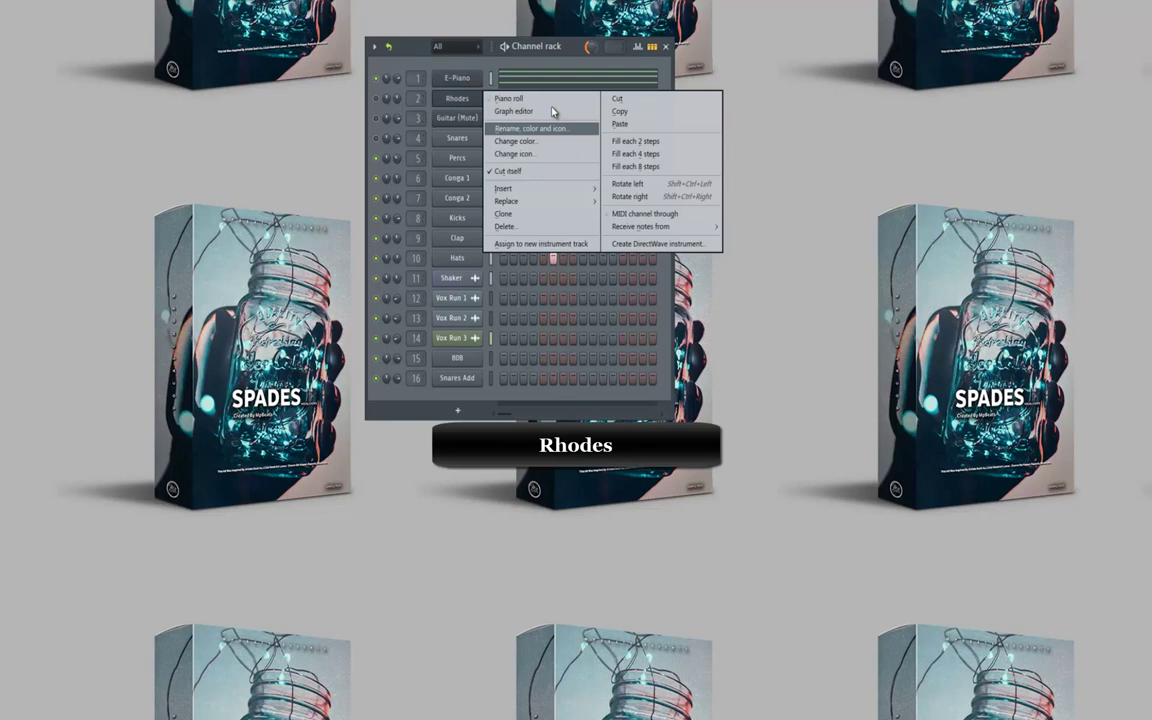
left_click(617, 118)
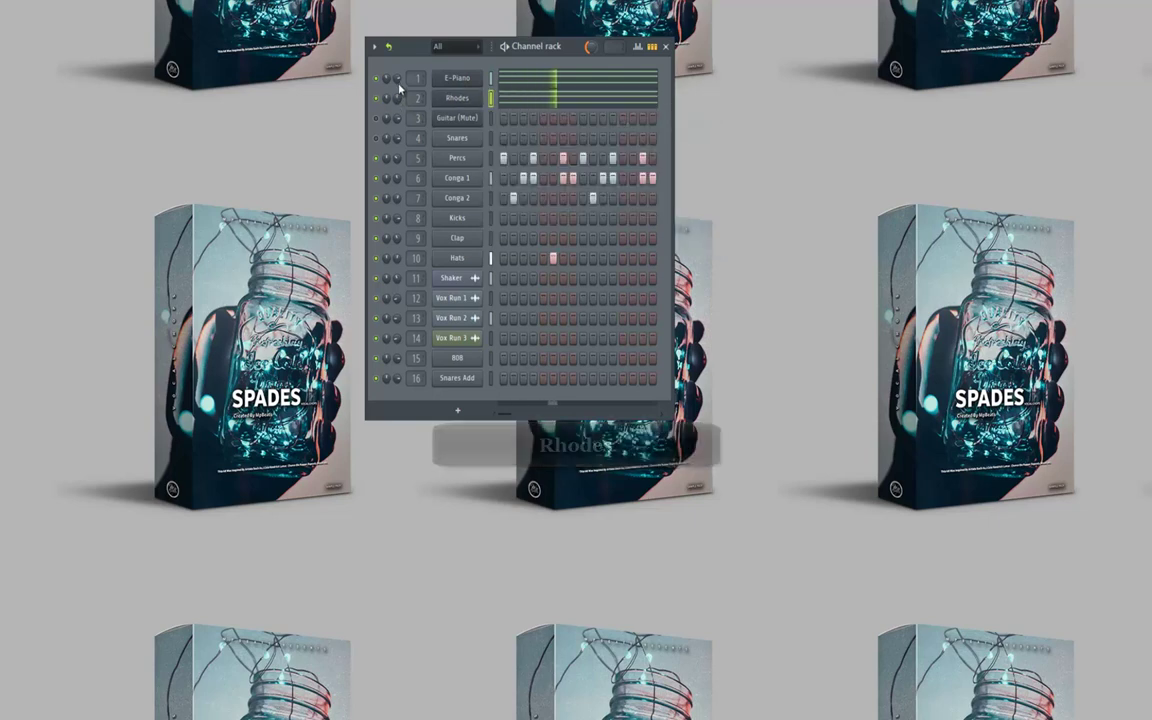
right_click(475, 98)
left_click(505, 98)
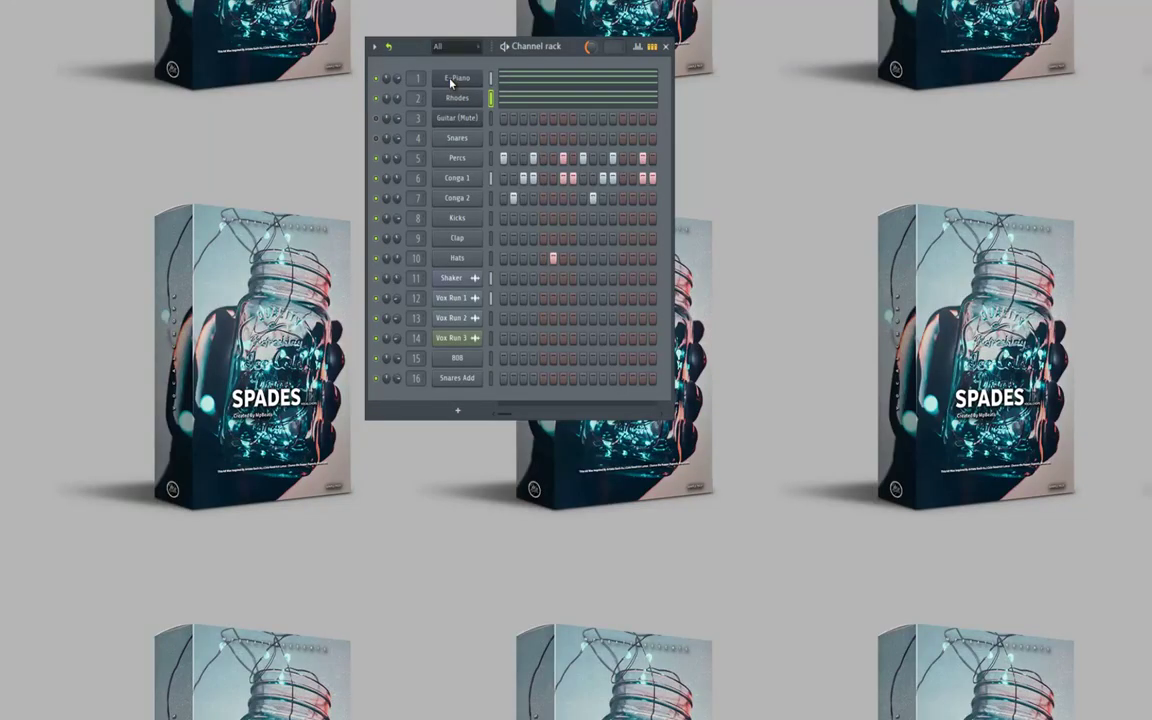
Select all E-Piano notes in the piano roll and strum them with Strumizer using a reduced start time strength.
right_click(450, 80)
left_click(500, 80)
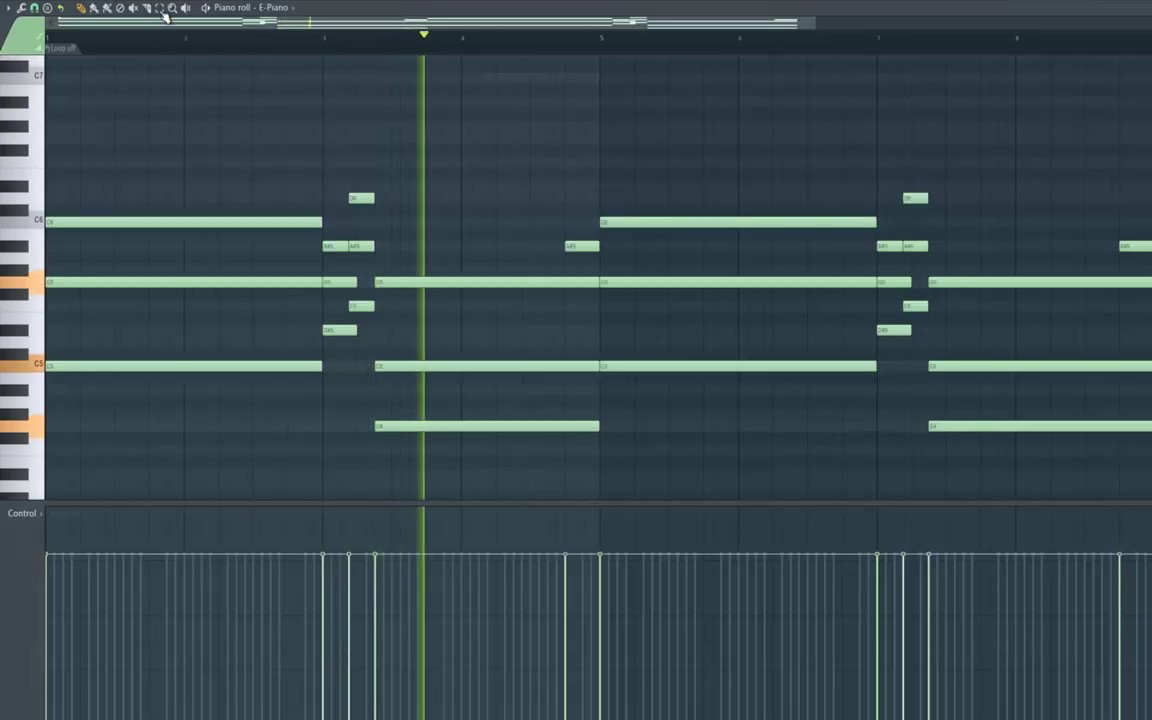
left_click(161, 10)
left_click_drag(31, 134, 26, 458)
key("alt+s")
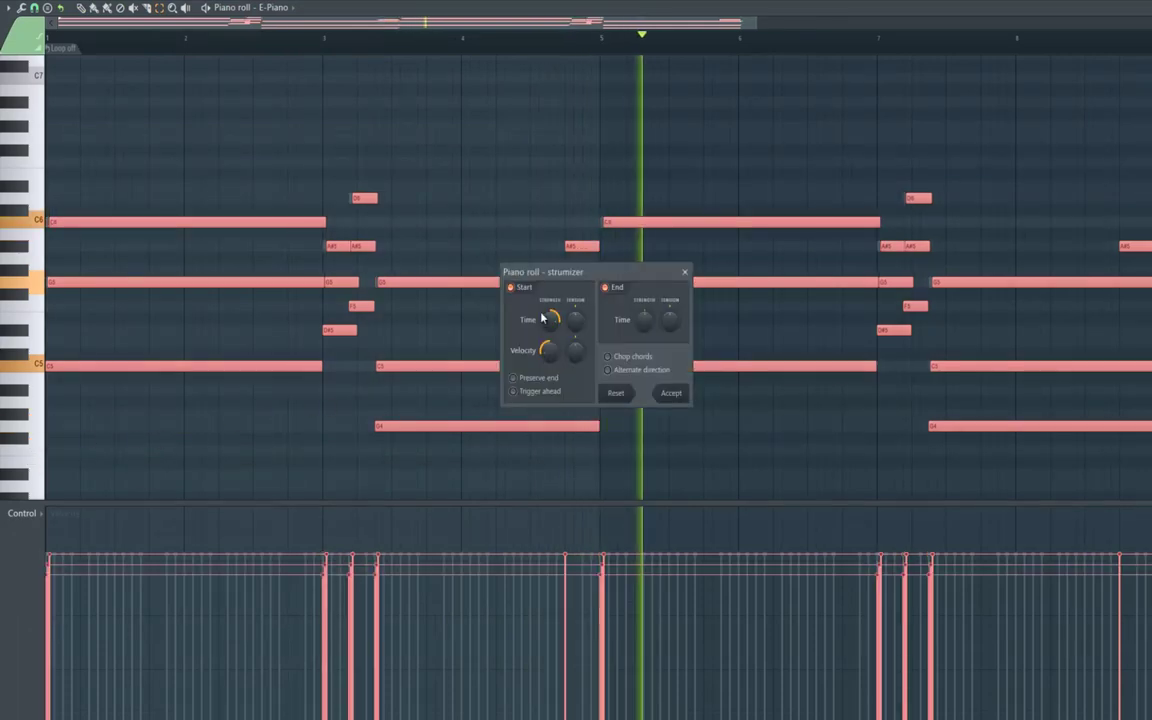
left_click_drag(551, 320, 550, 345)
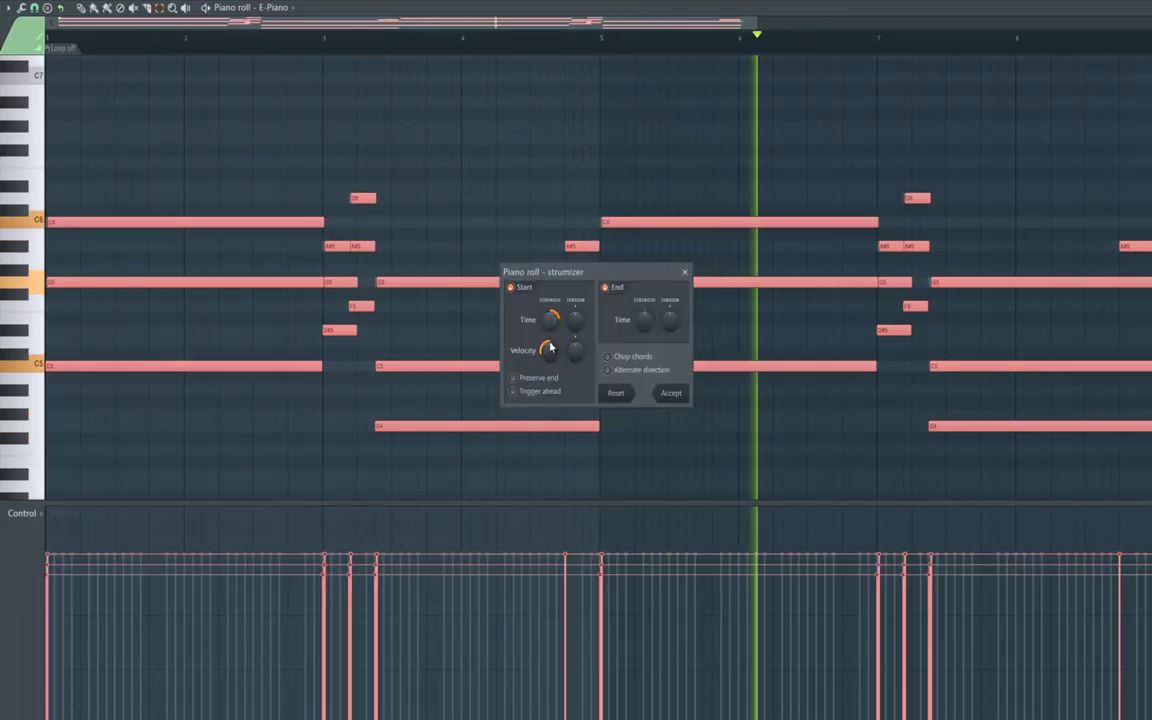
left_click(686, 397)
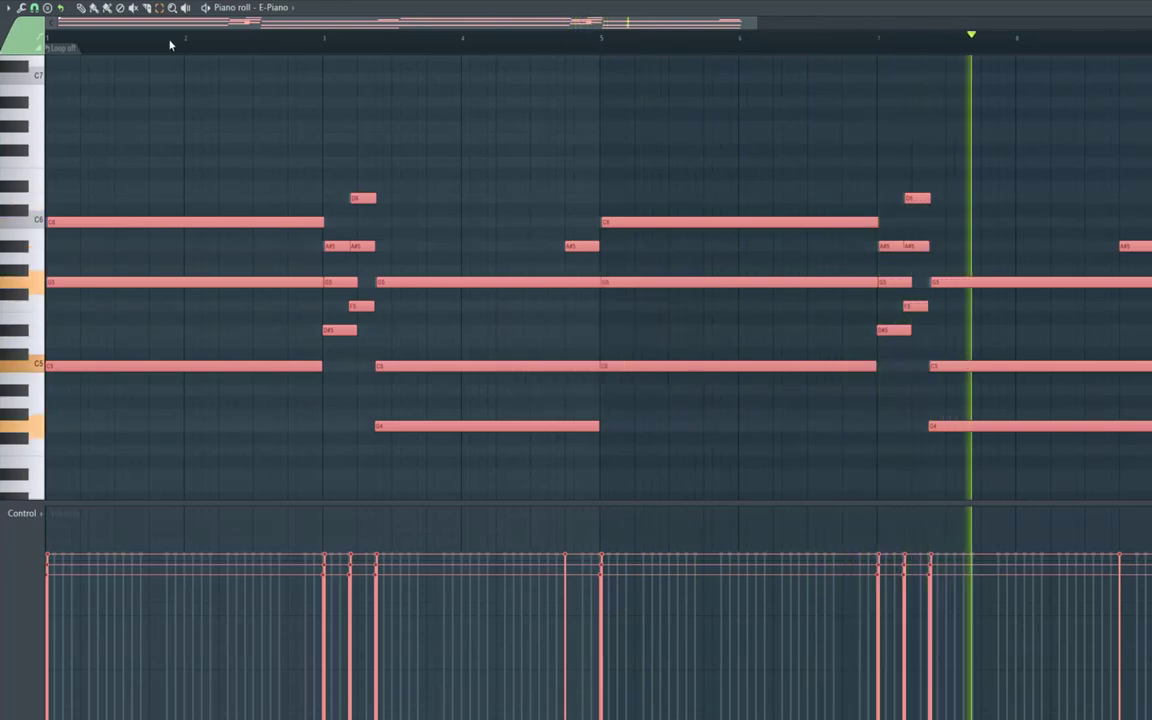
Shorten the ends of all selected E-Piano notes slightly and play back the result.
key("space")
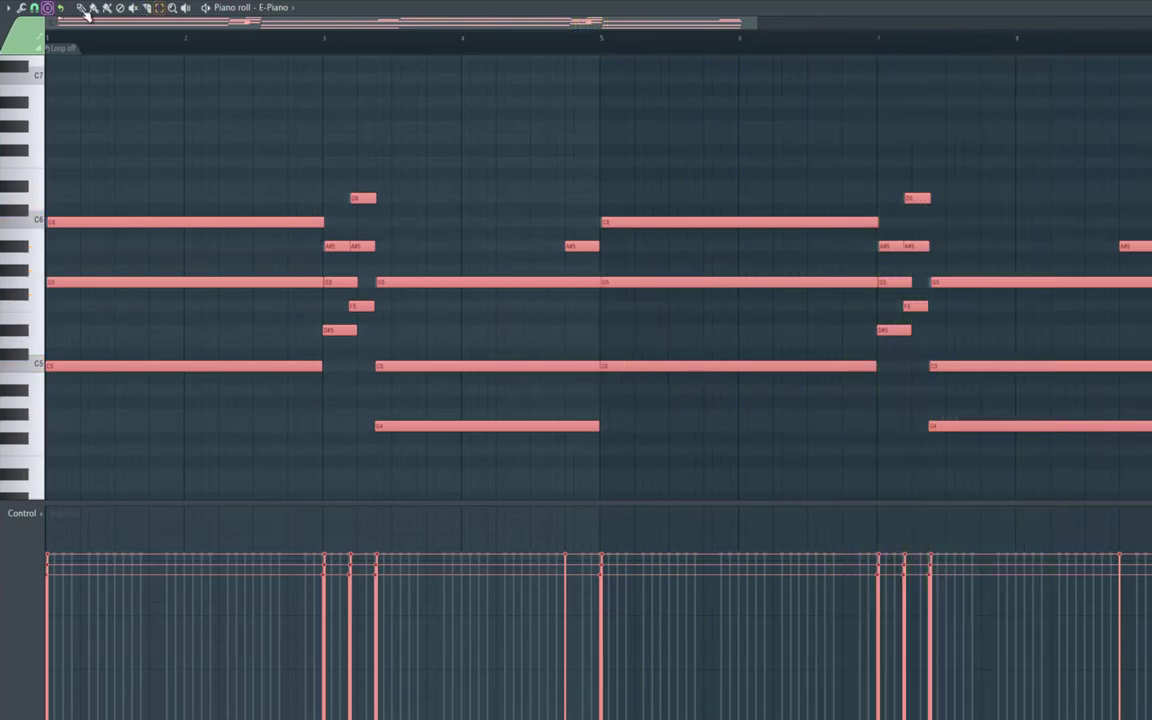
left_click(83, 8)
left_click_drag(316, 221, 311, 221)
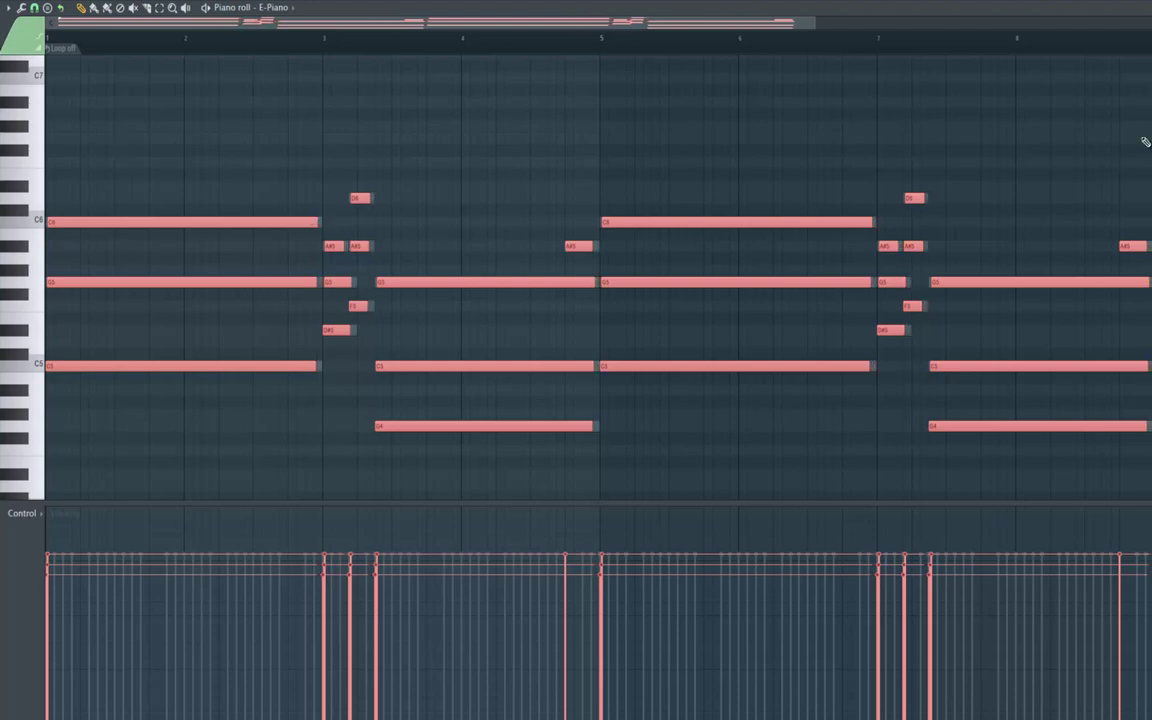
key("space")
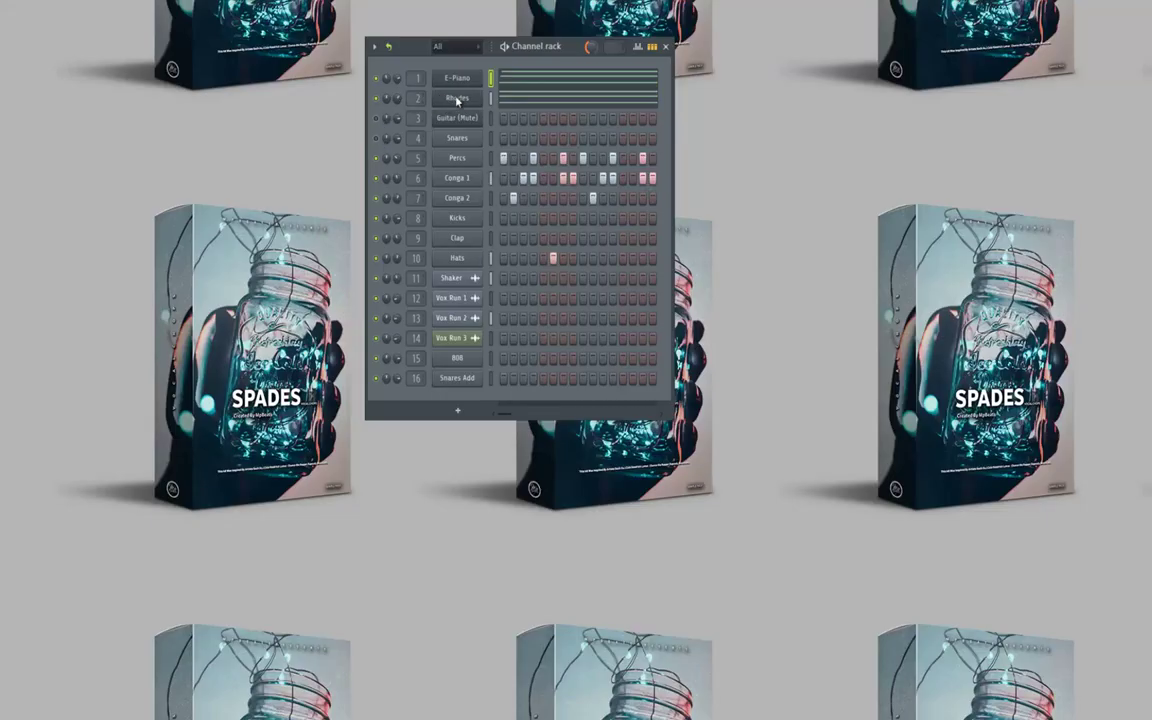
Turn on the reverb for the PN Lofi Rhodes preset in the Rhodes channel's Nexus instrument and close it.
right_click(457, 100)
left_click(346, 103)
left_click(458, 99)
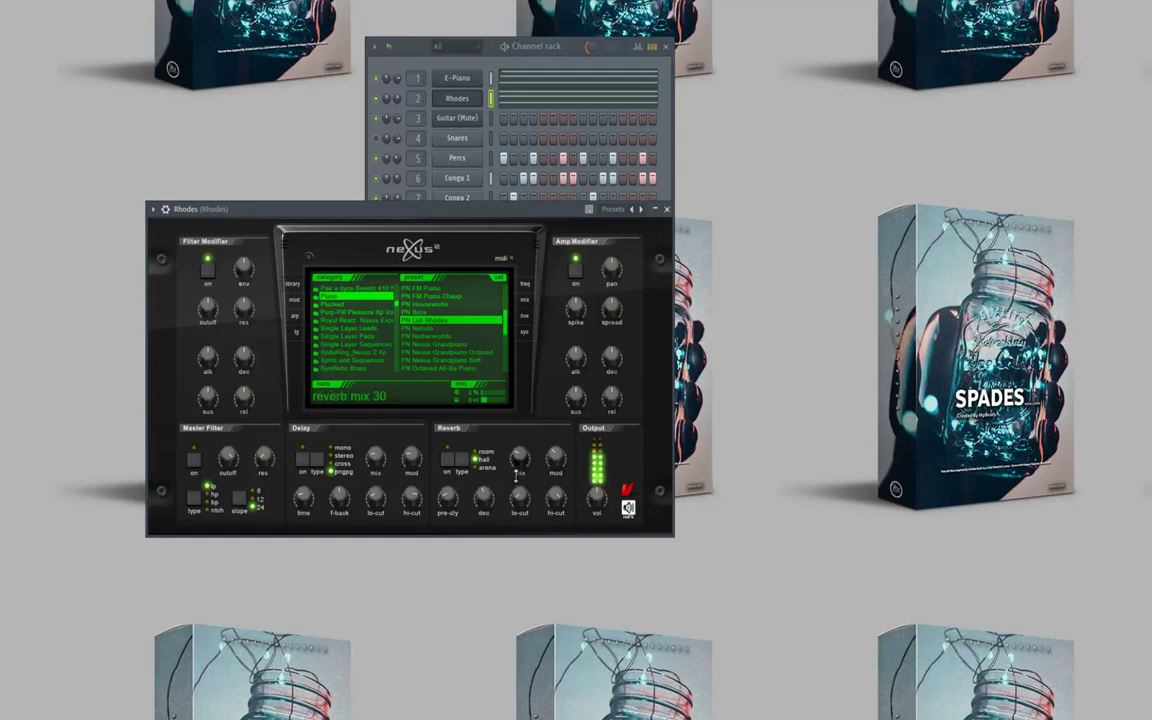
left_click(448, 461)
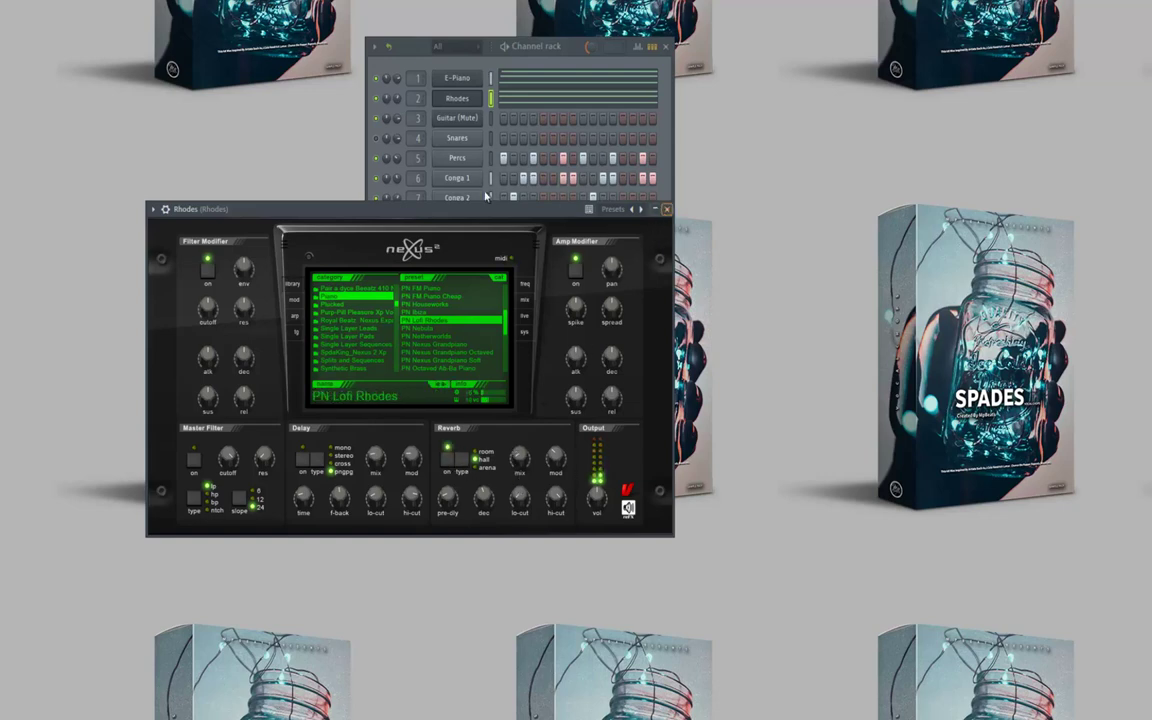
left_click(666, 209)
Open the Guitar (Mute) piano roll, place a C5 note on step 2 of bar 1, and listen to it.
right_click(463, 120)
left_click(500, 120)
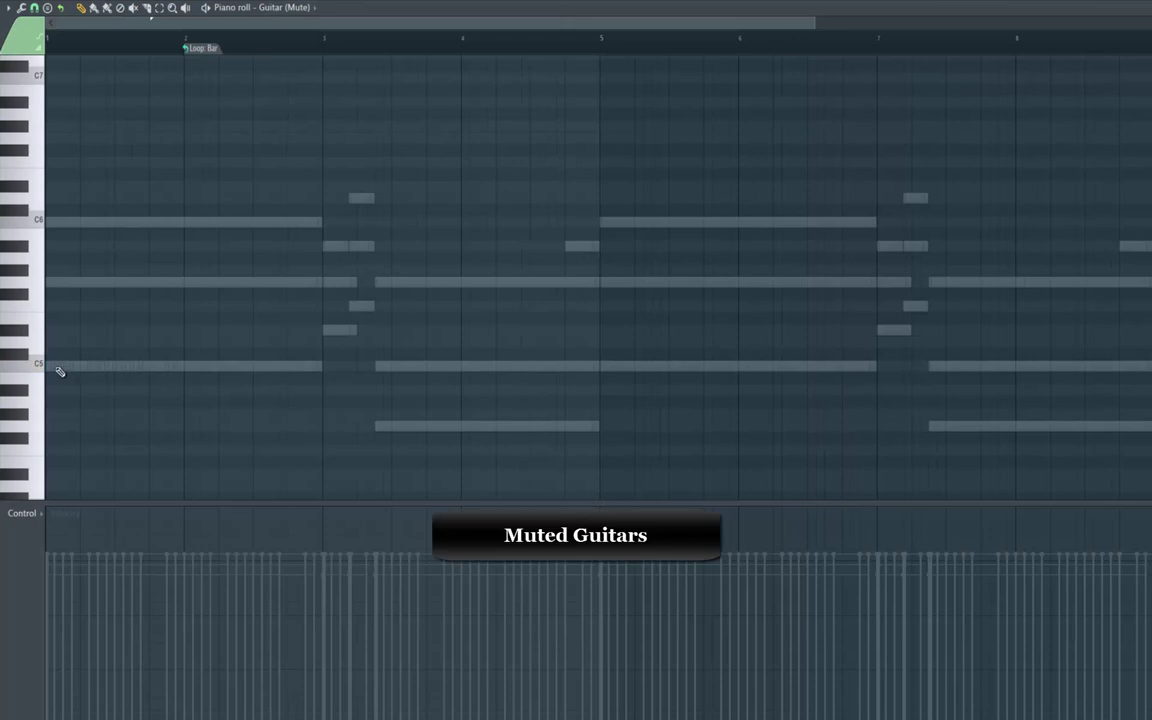
left_click(55, 367)
key("space")
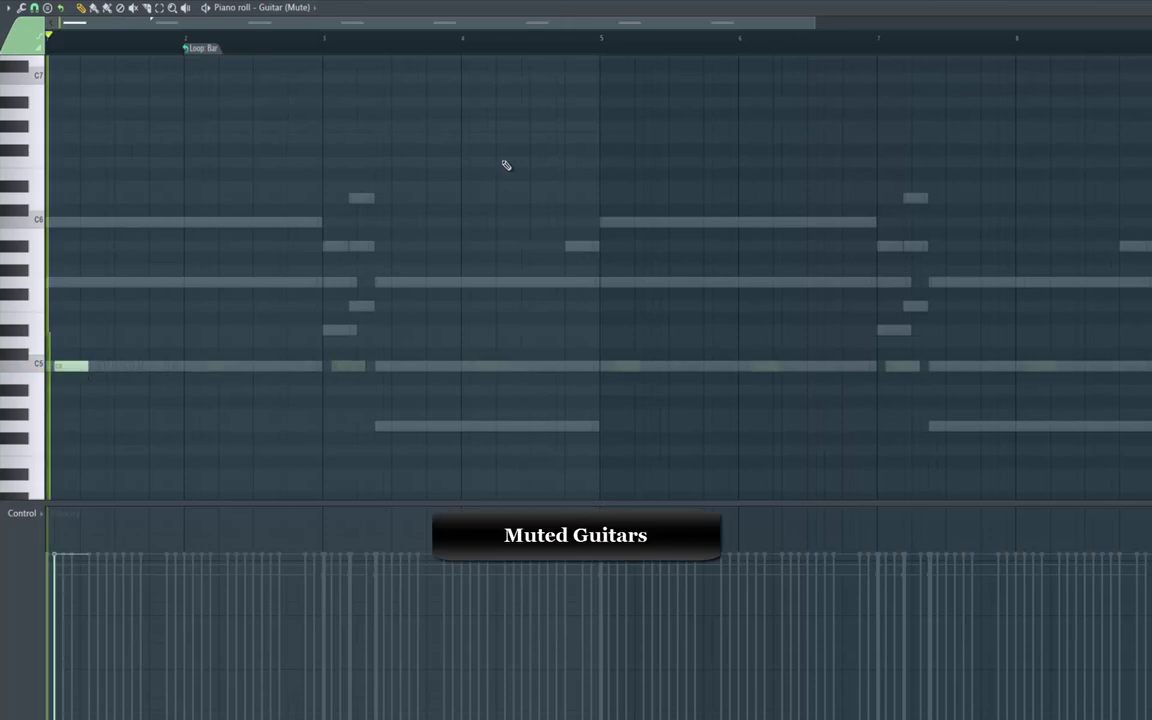
left_click_drag(812, 26, 261, 24)
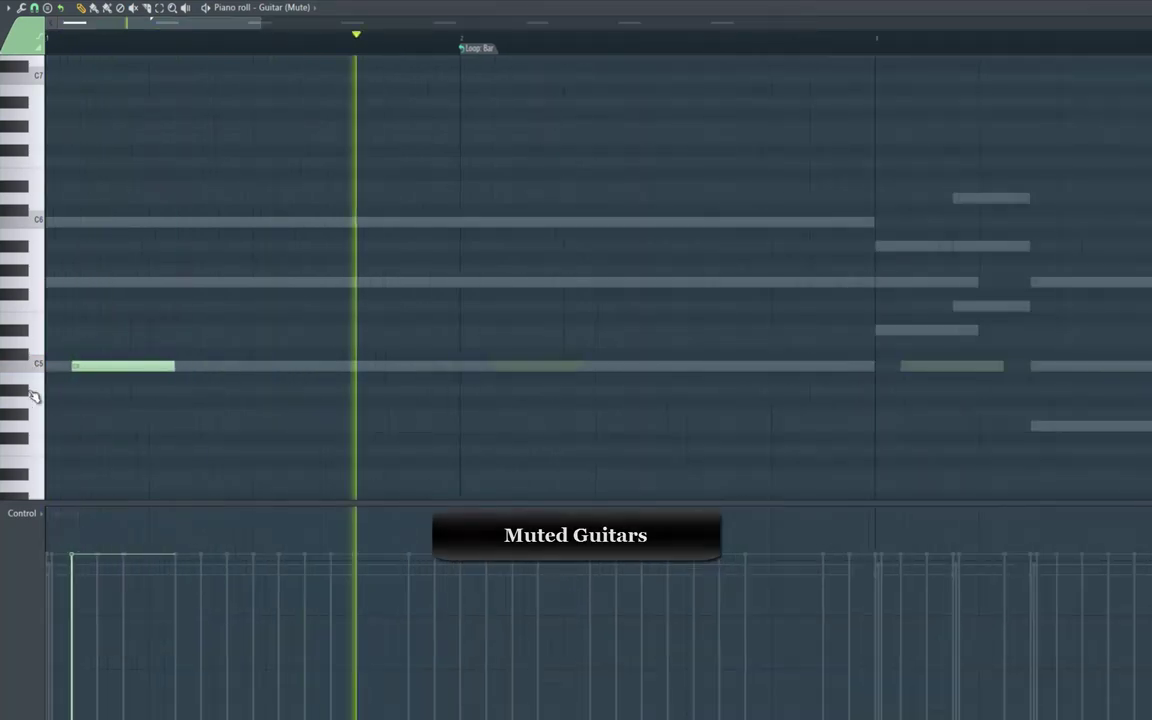
key("space")
left_click(129, 370)
key("space")
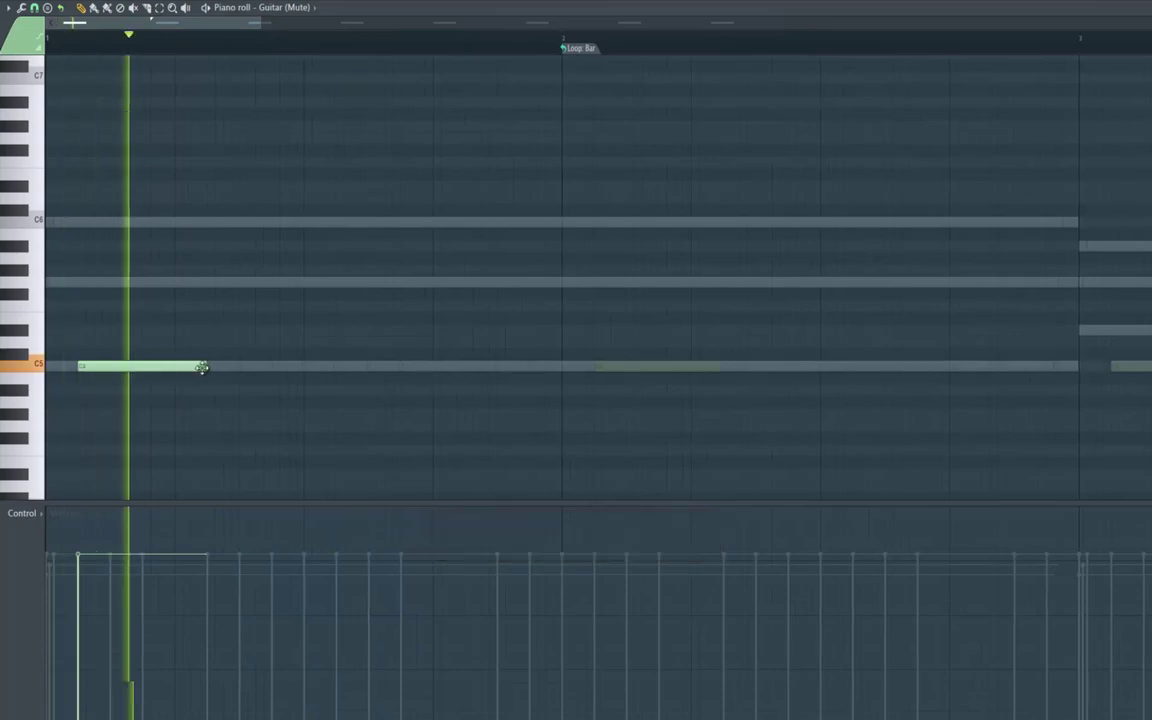
key("space")
Undo a trial move of the C5 note, and turn off the Guitar (Mute) pattern's one-bar note loop.
left_click_drag(138, 369, 102, 375)
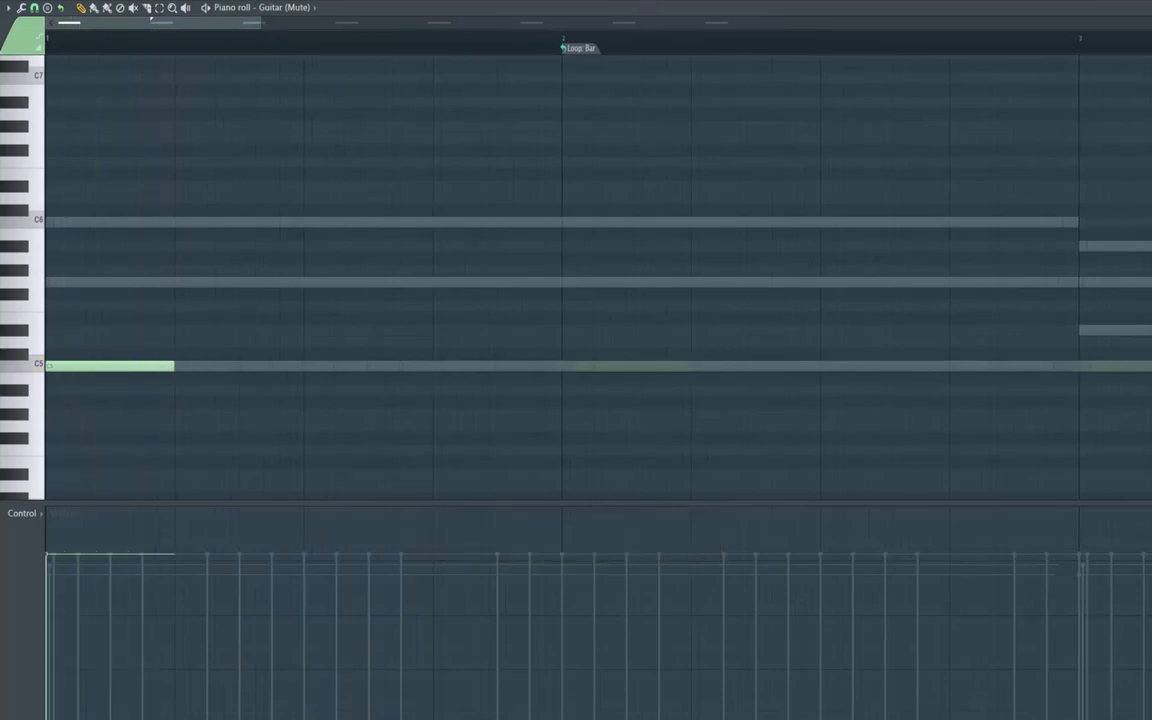
key("ctrl+z")
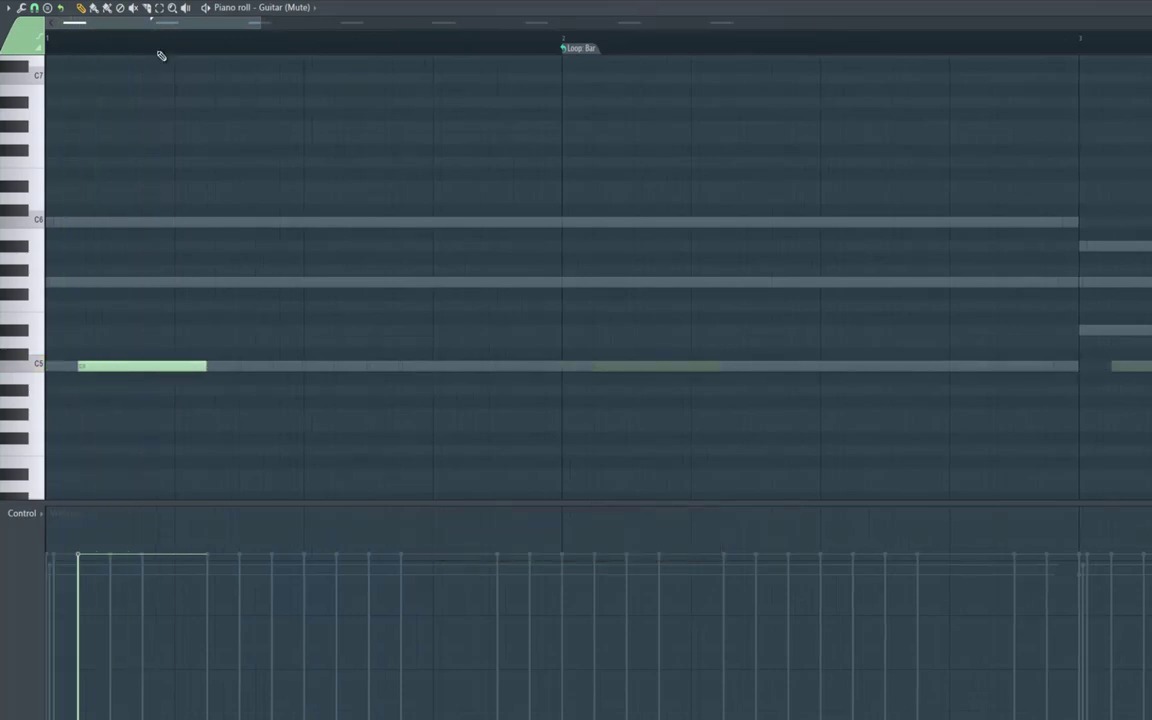
left_click(580, 56)
left_click(597, 82)
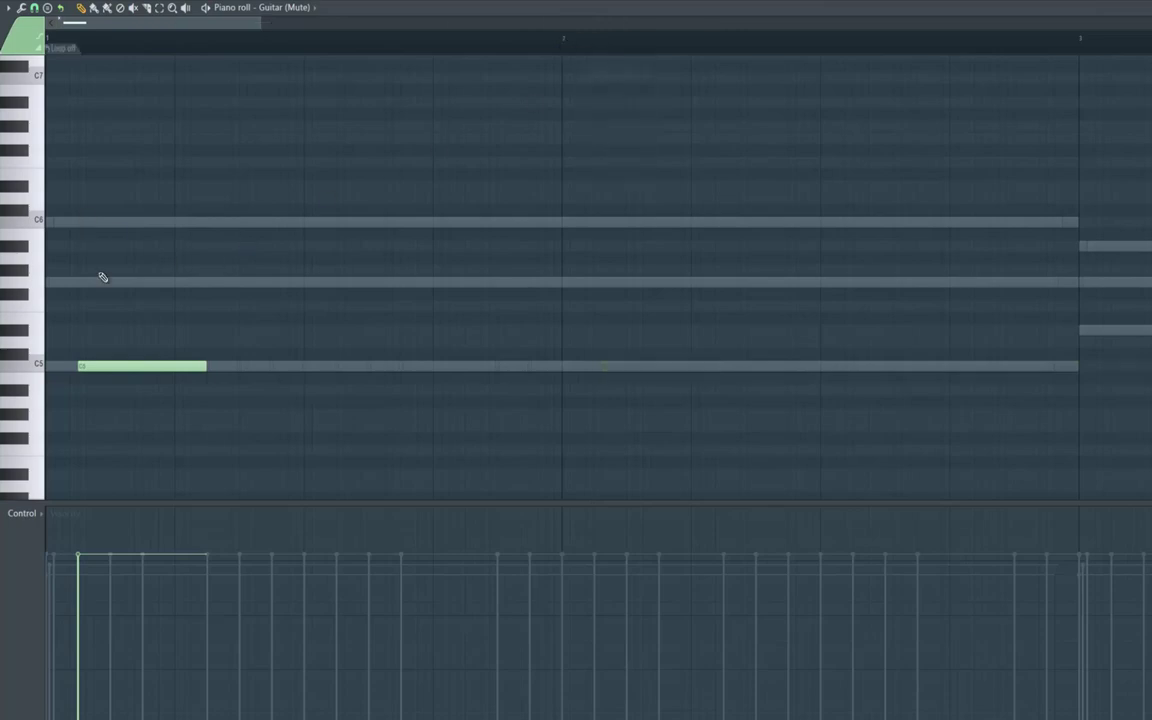
left_click(40, 366)
key("space")
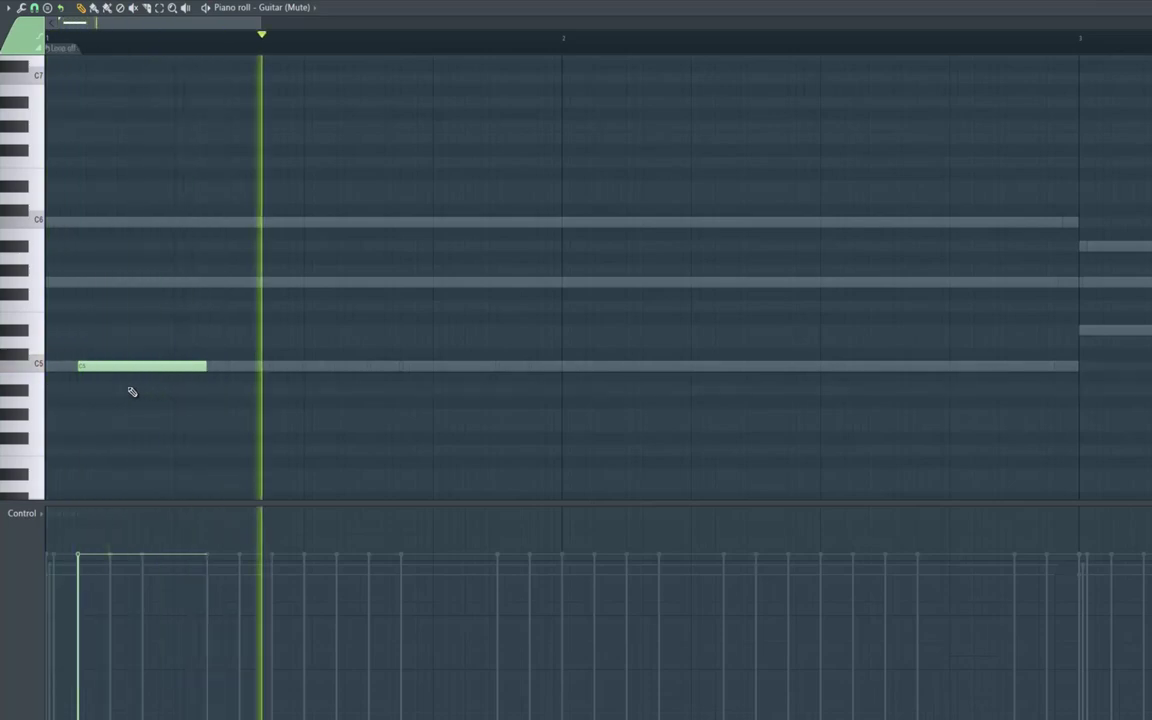
Add a one-step A#4 guitar note on step 4 of bar 1 and shorten the preceding C5 note.
key("space")
left_click(136, 394)
key("space")
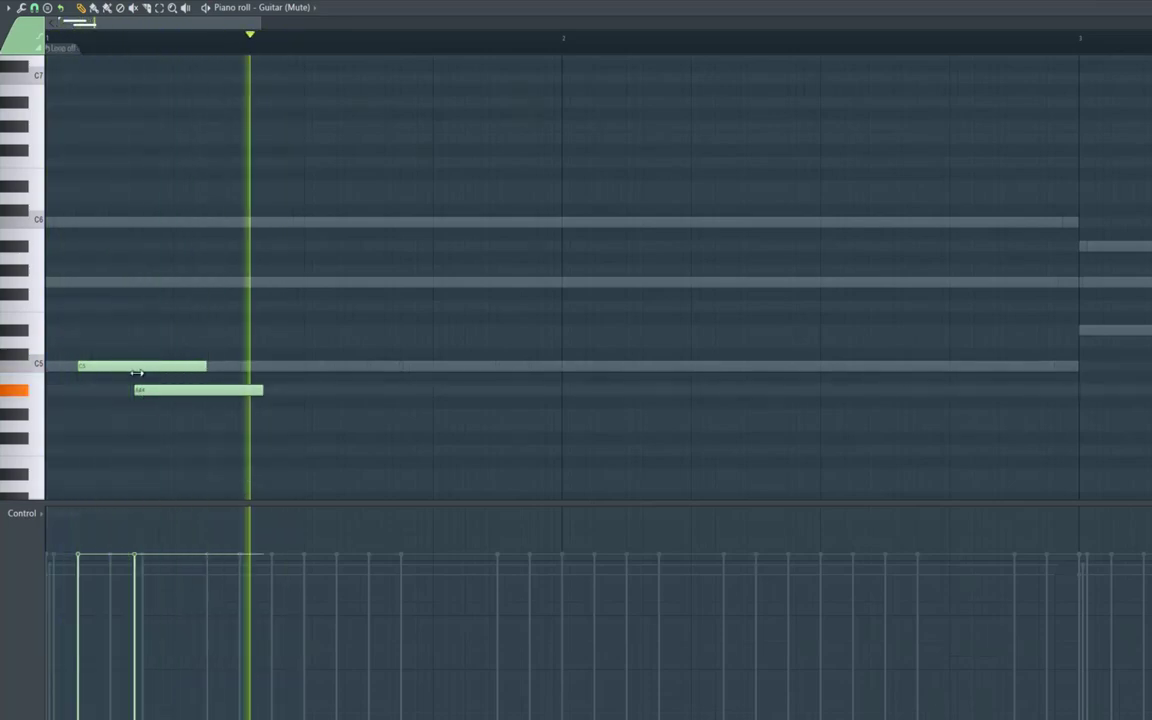
left_click_drag(204, 366, 156, 396)
key("space")
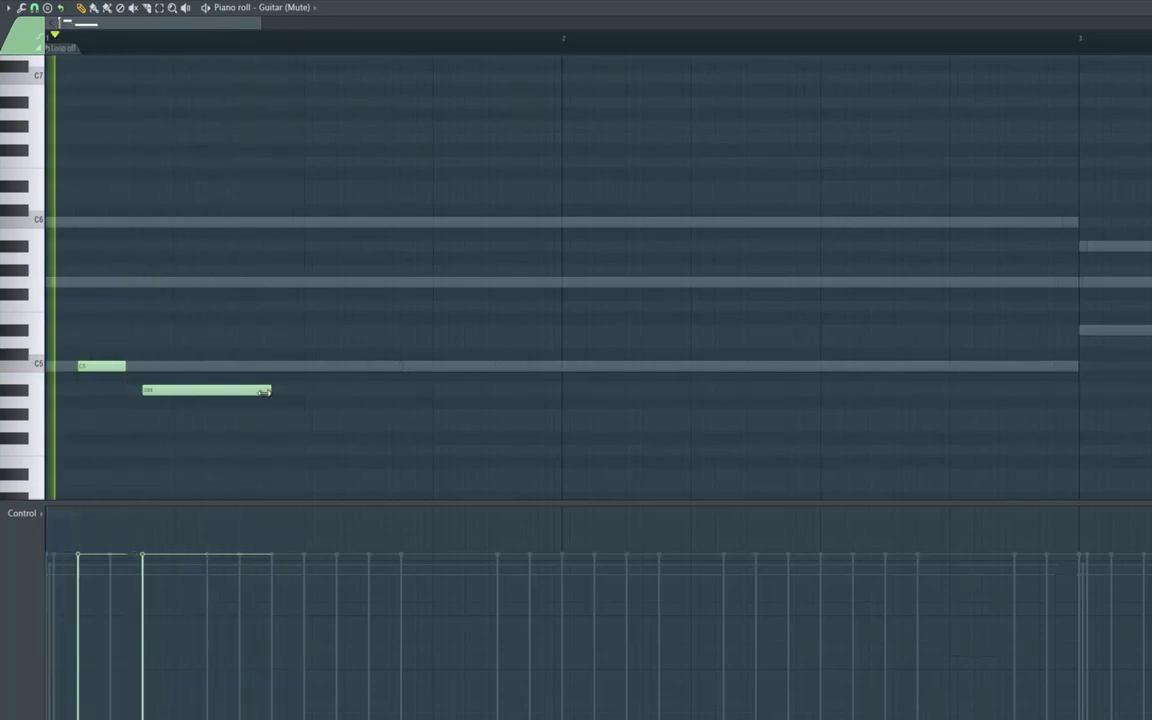
left_click_drag(262, 393, 175, 396)
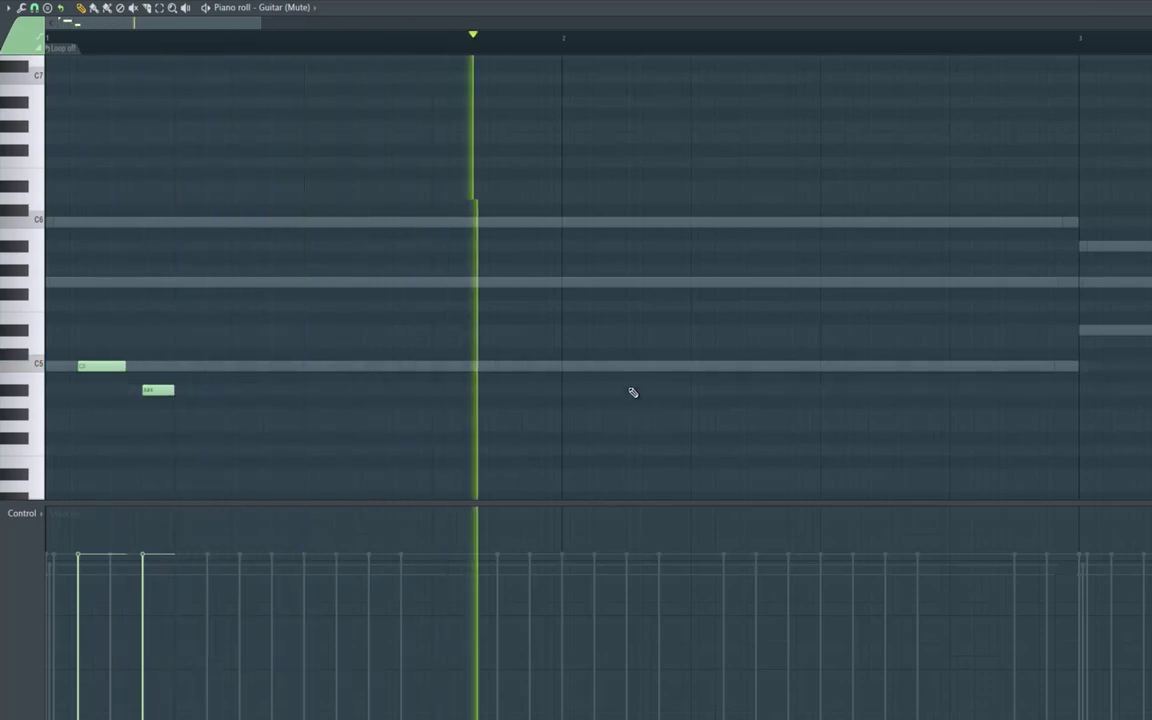
Add a short C5 guitar note early in bar 2 and lengthen the bar 1 C5 note to three steps.
key("space")
left_click_drag(566, 367, 595, 369)
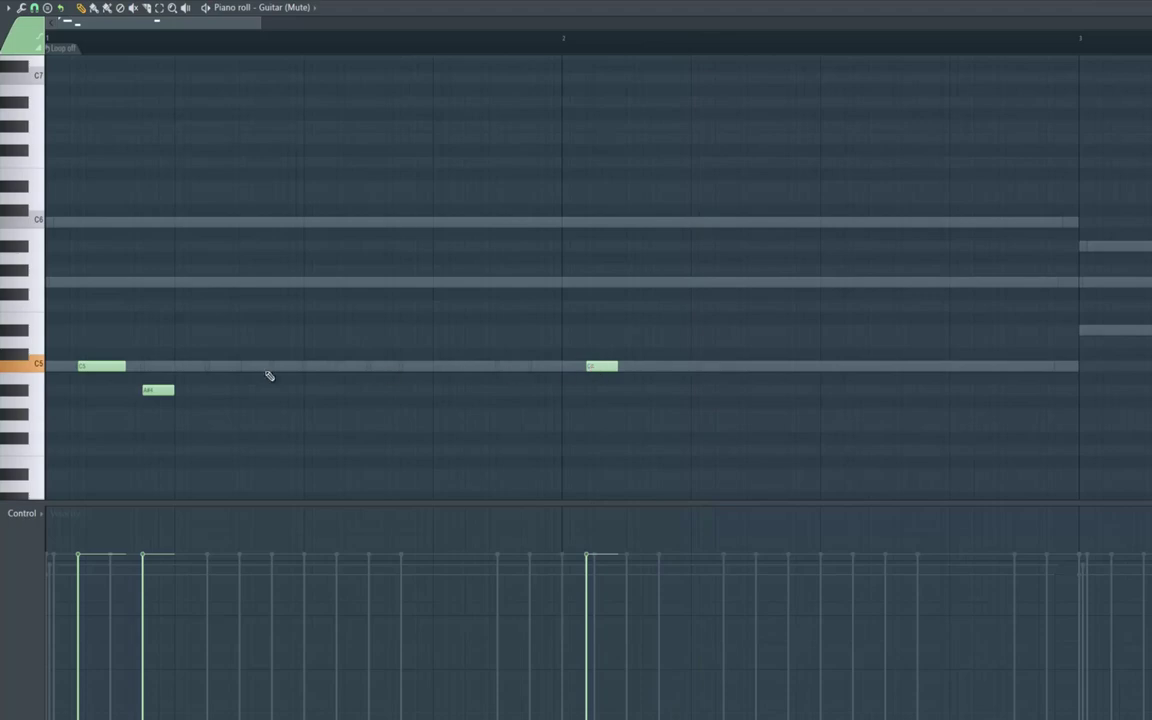
left_click_drag(124, 369, 172, 374)
key("space")
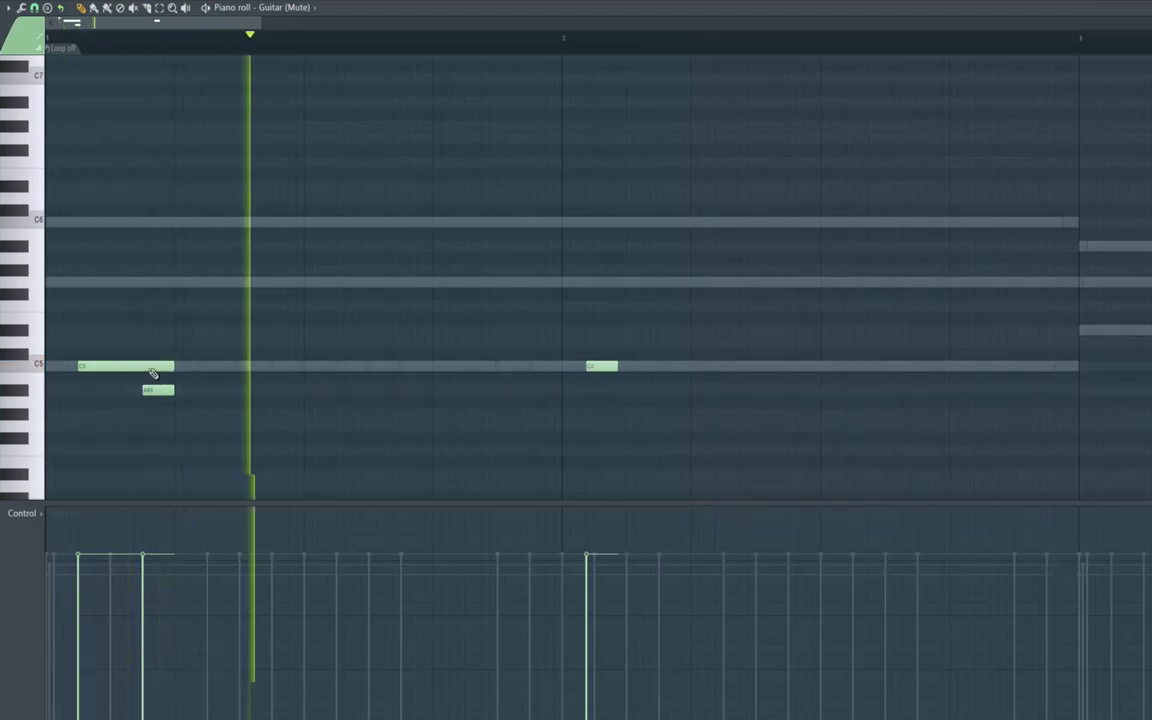
Replace bar 2's C5 note with a three-step C5 on step 2, and add a one-step G4 note on step 4.
right_click(592, 368)
left_click(597, 368)
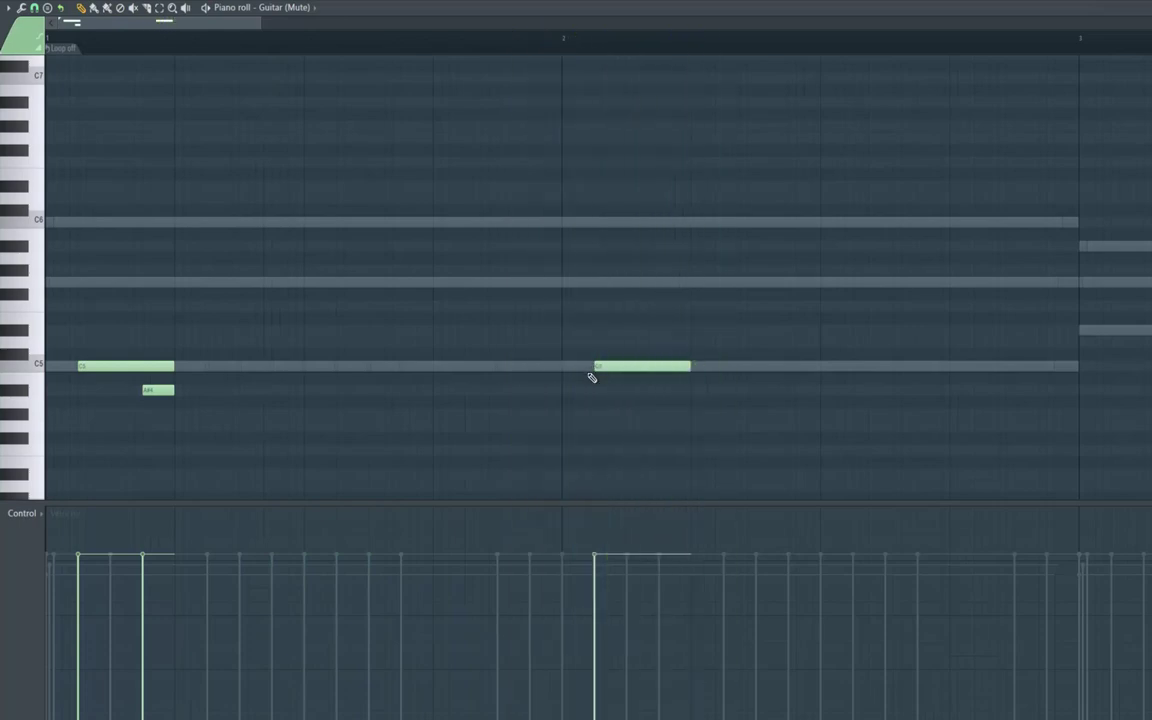
left_click(652, 414)
left_click_drag(675, 416, 668, 427)
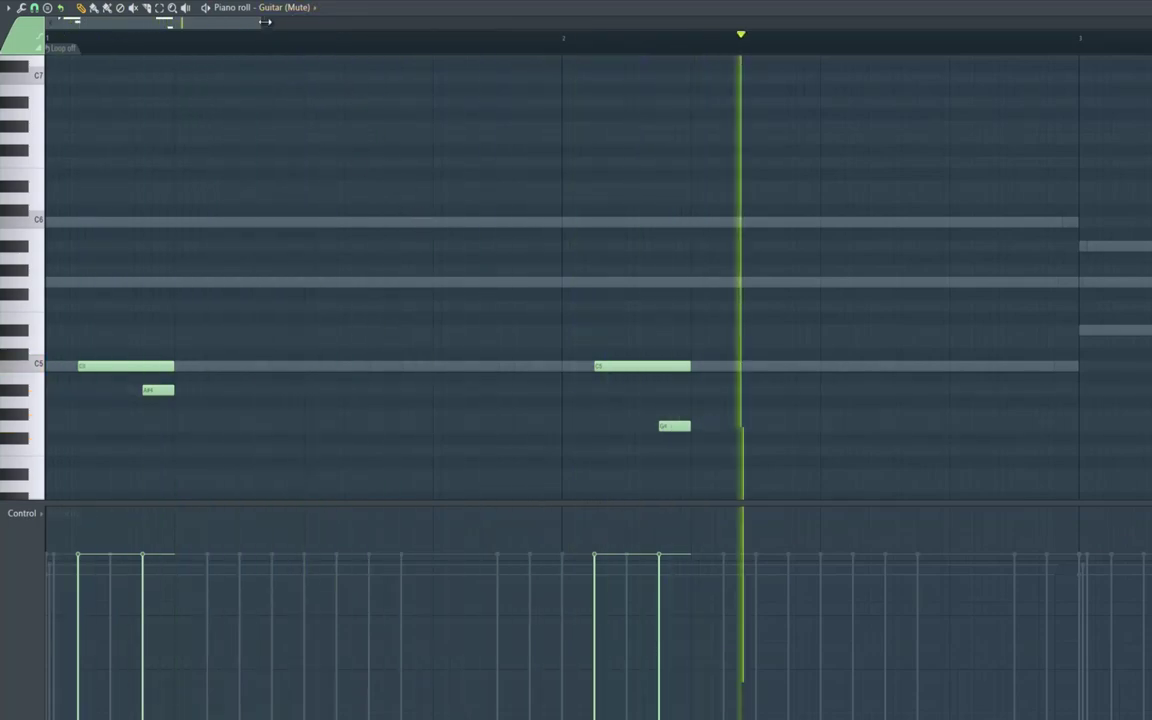
Place a one-step C5 guitar note on step 7 of bar 3.
left_click_drag(263, 23, 578, 66)
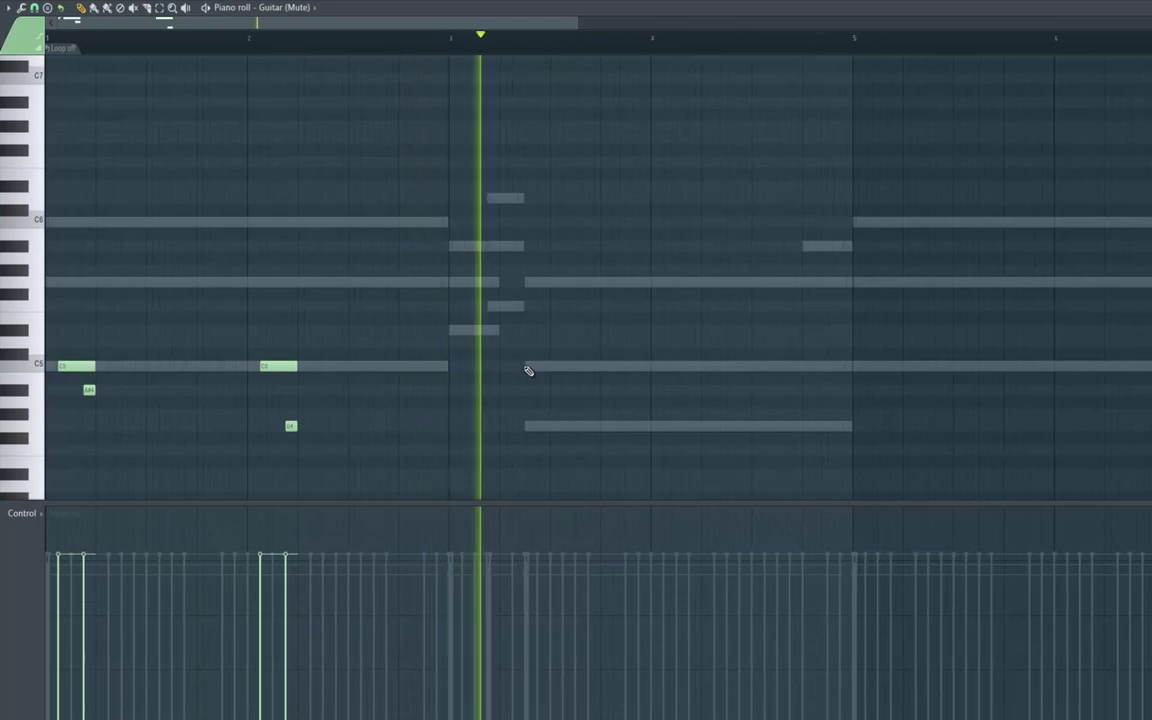
left_click(528, 366)
left_click(530, 367)
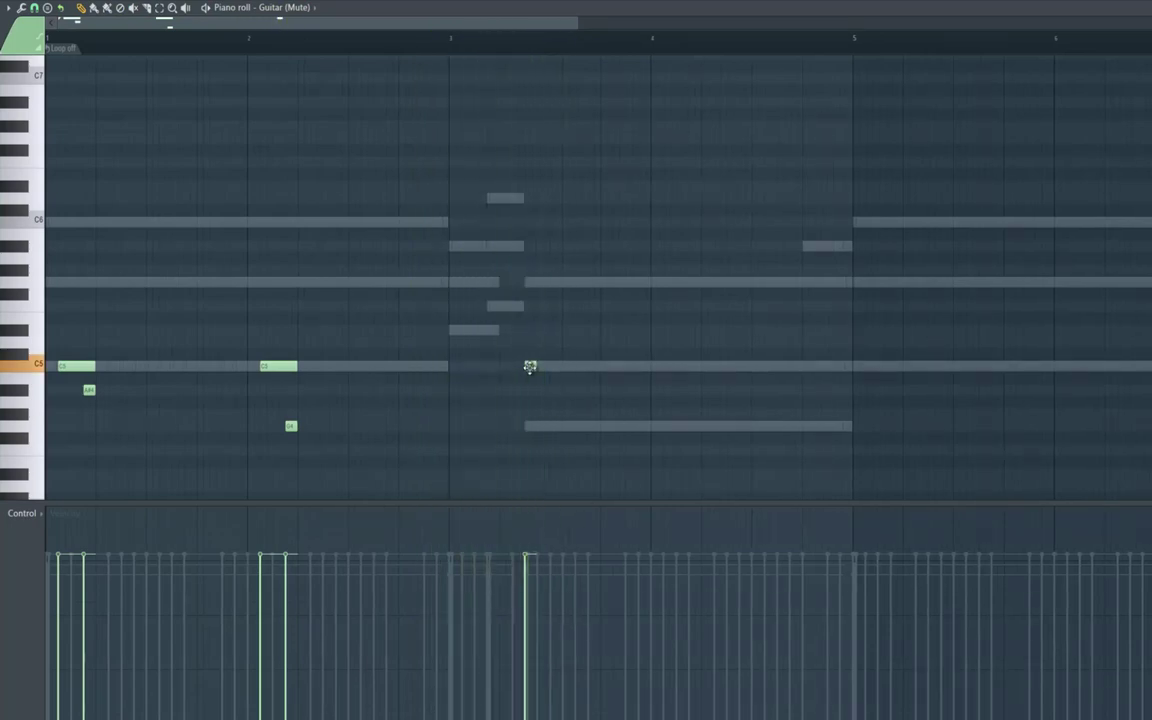
Start bar 3 of the guitar melody with a five-step C5 on step 2, a one-step A#4 on step 4 and G4 on step 8.
left_click(462, 368)
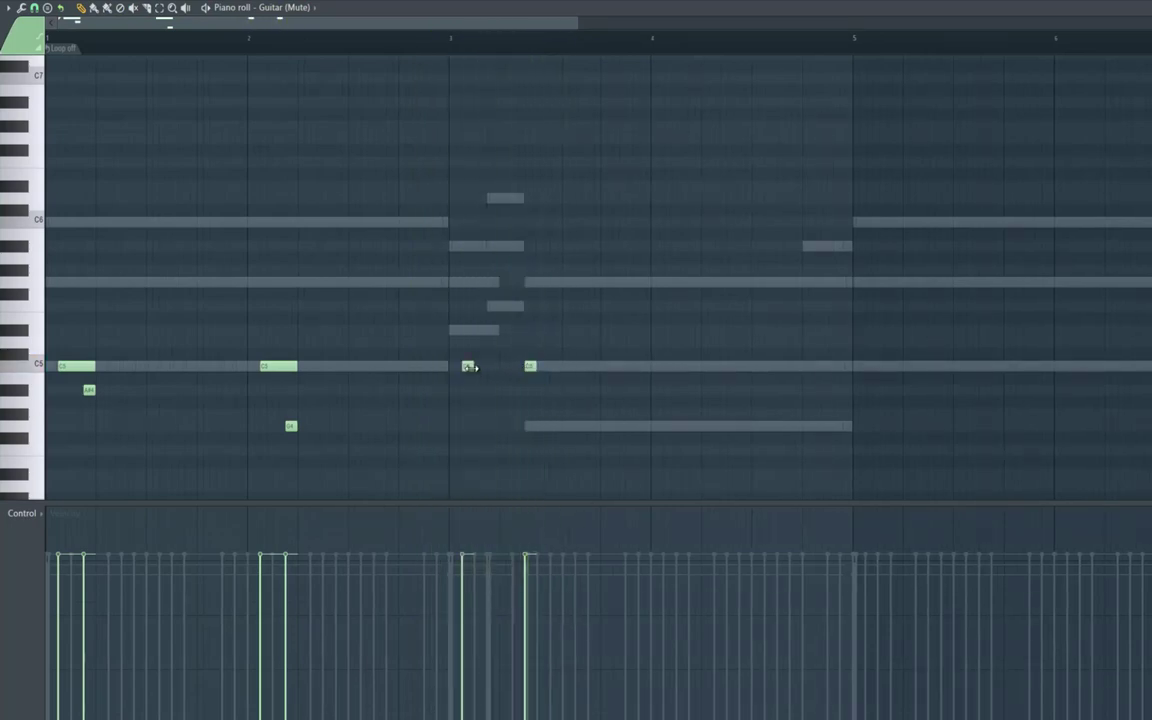
left_click_drag(472, 367, 491, 393)
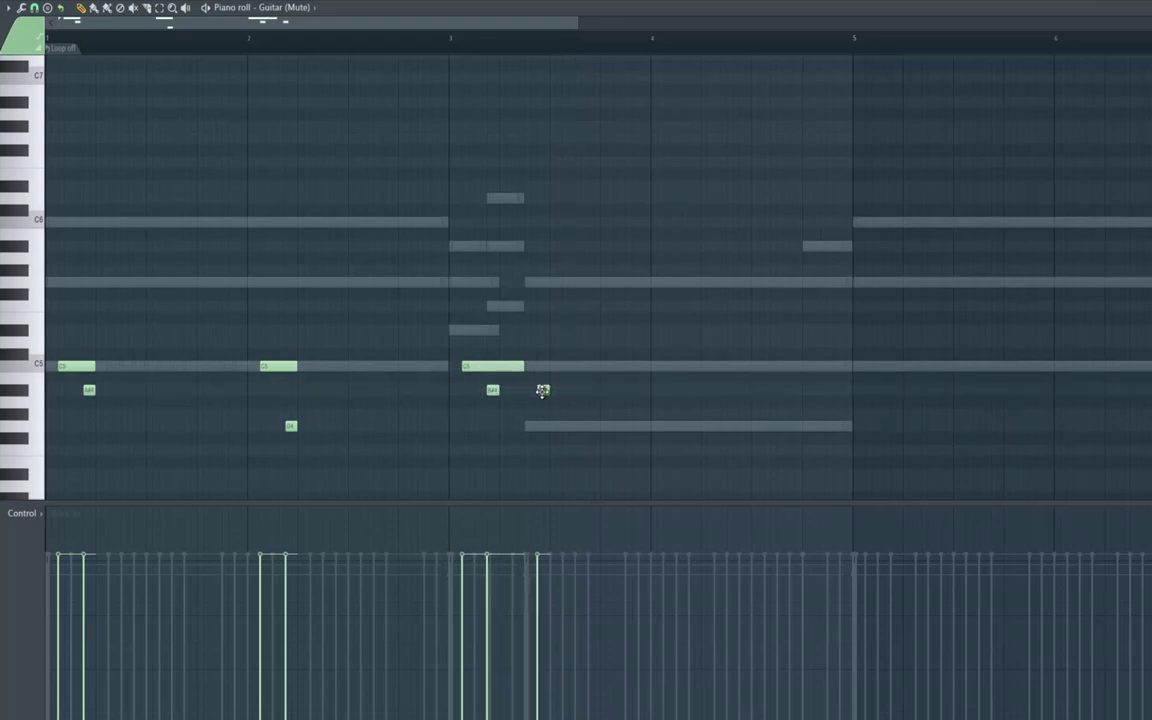
left_click(541, 428)
Add a three-step D#5 guitar note on step 10 of bar 3 and a one-step G4 on step 12.
left_click(555, 331)
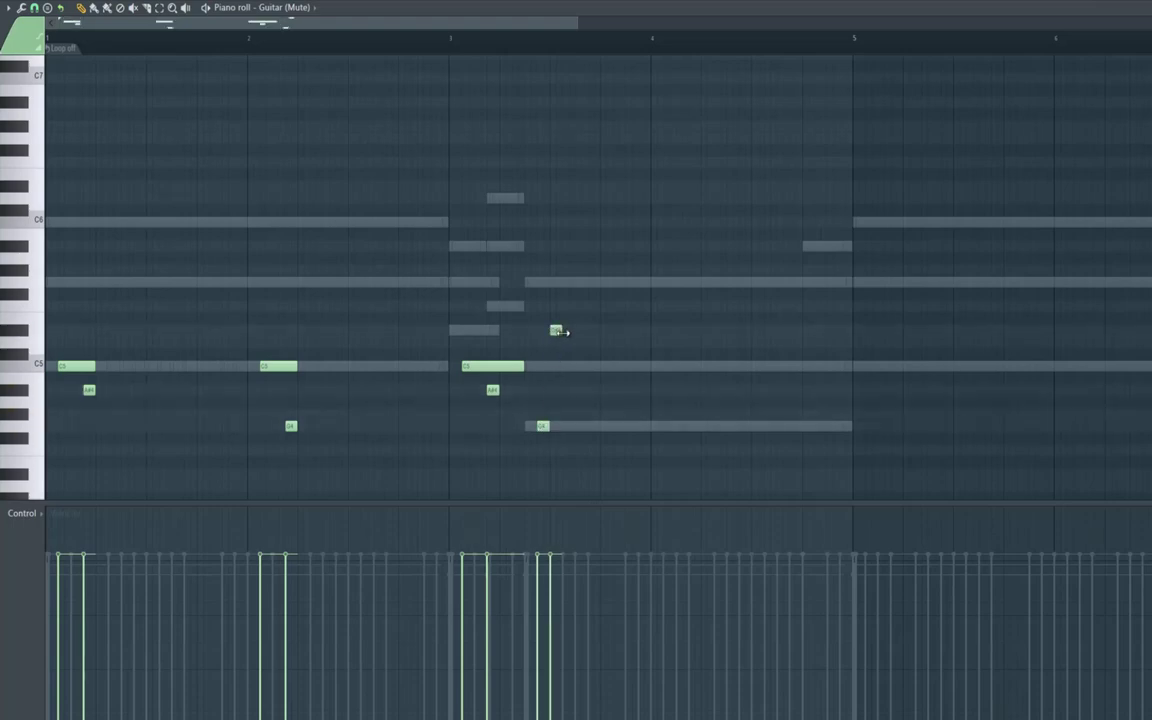
left_click_drag(560, 330, 586, 334)
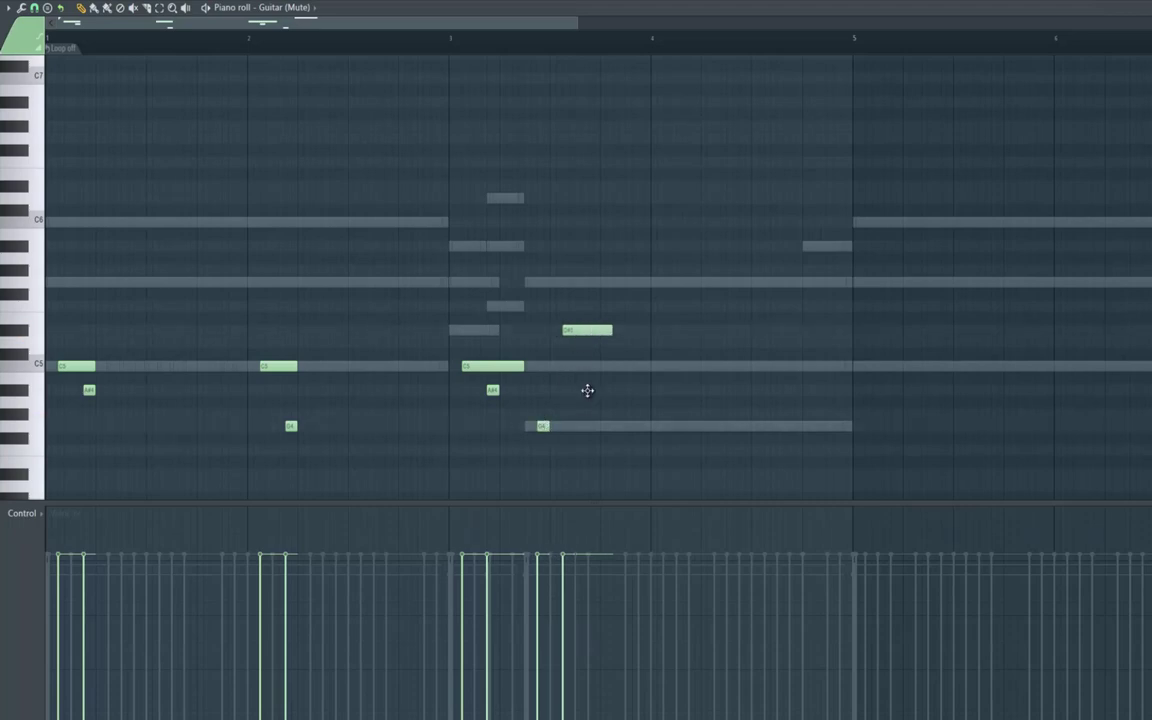
left_click_drag(592, 390, 590, 429)
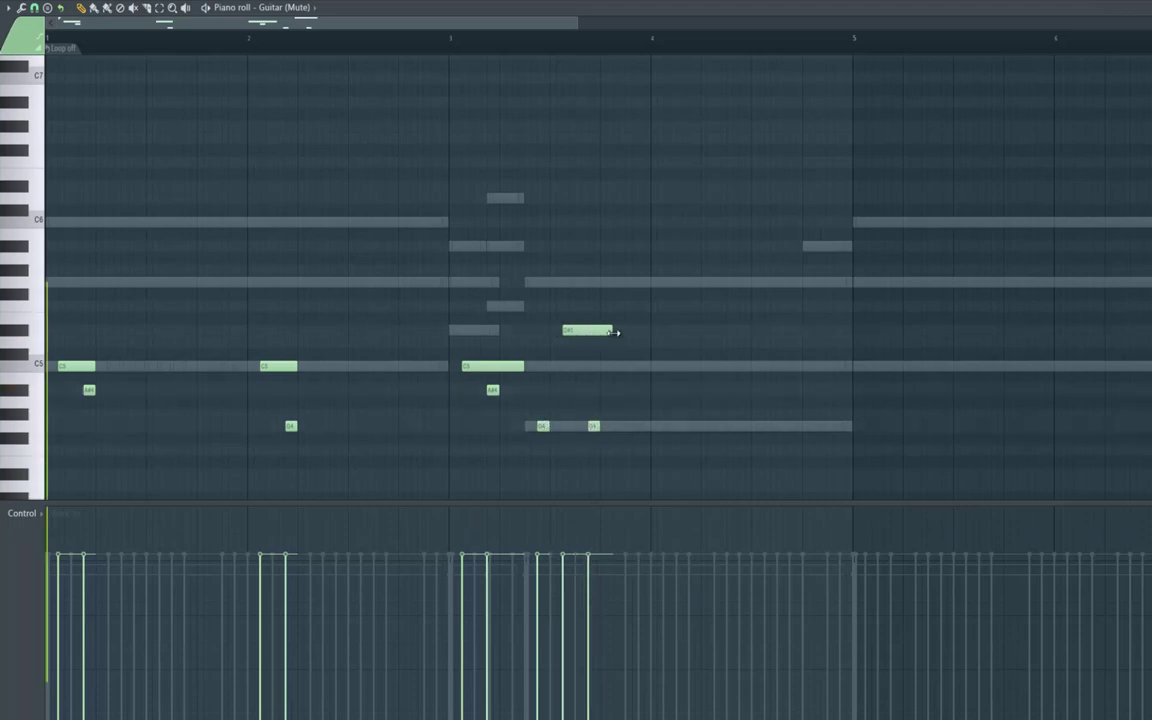
key("space")
left_click_drag(608, 332, 601, 331)
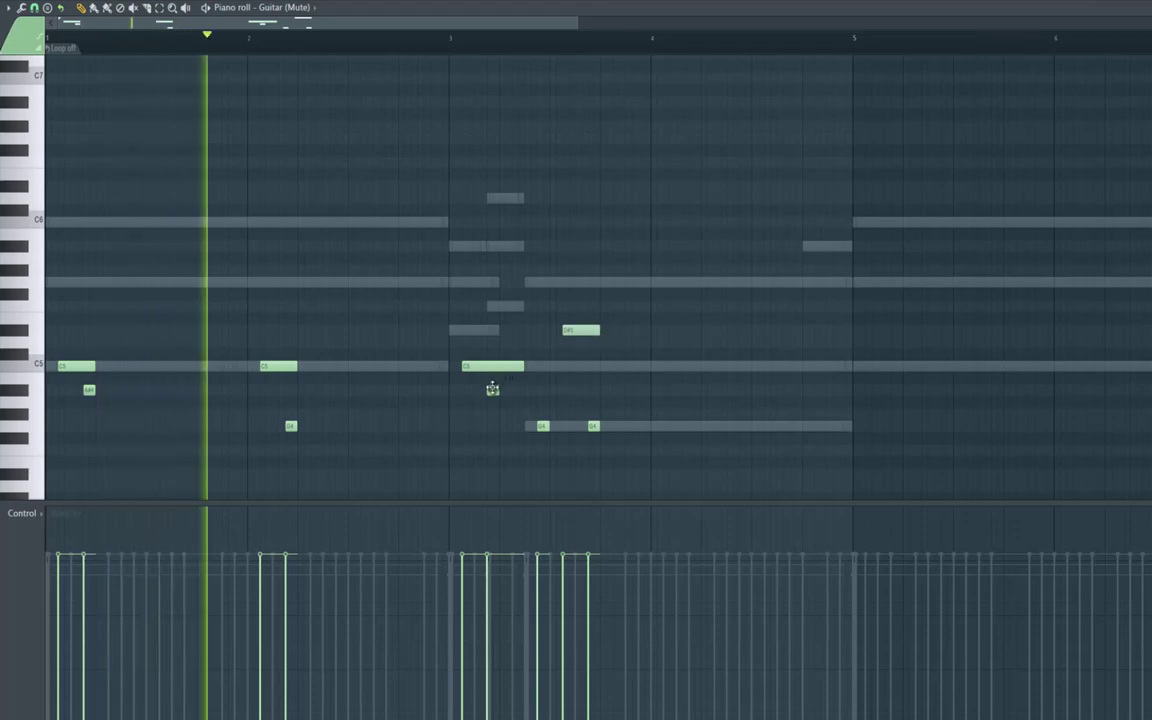
Replace the C5 and A#4 at the start of bar 3 with a two-step D#5 on step 2 and a one-step D5 on step 4.
right_click(493, 390)
left_click_drag(476, 367, 476, 331)
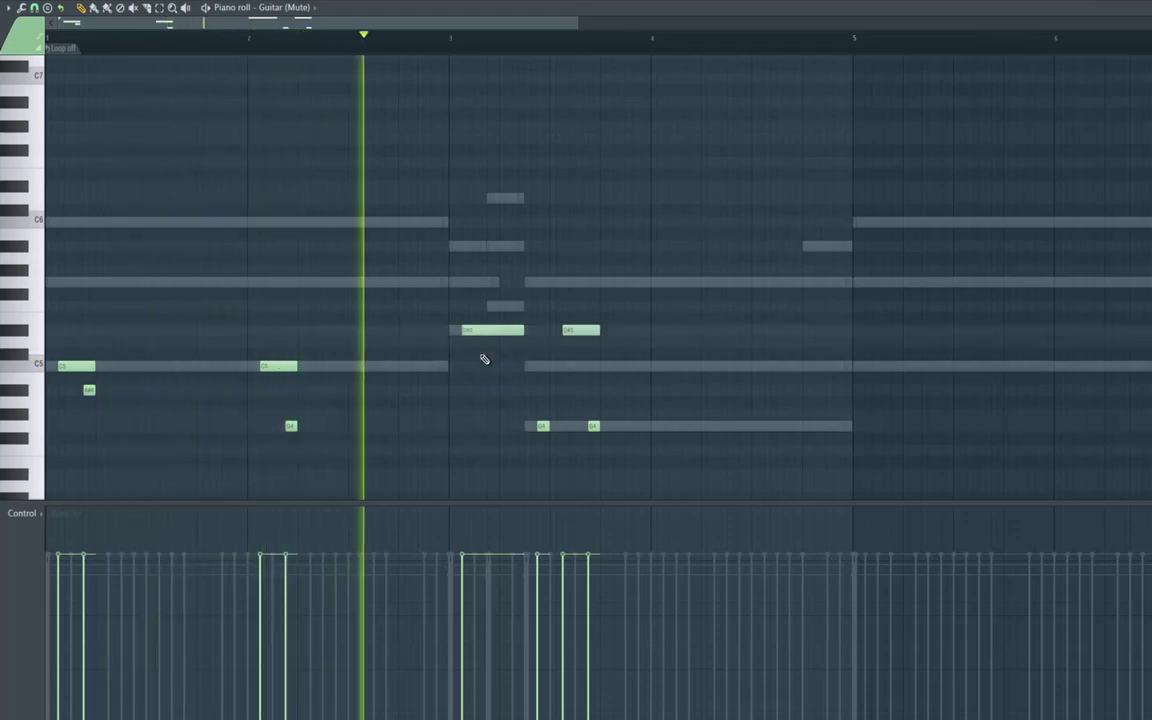
left_click(489, 368)
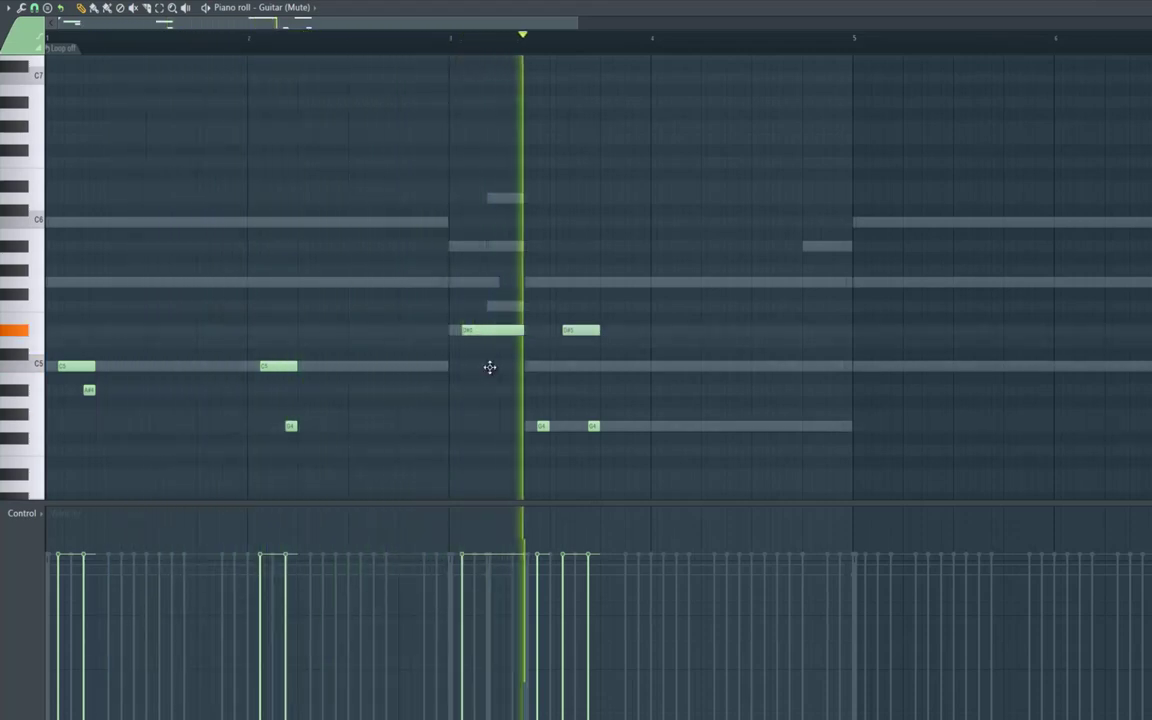
key("space")
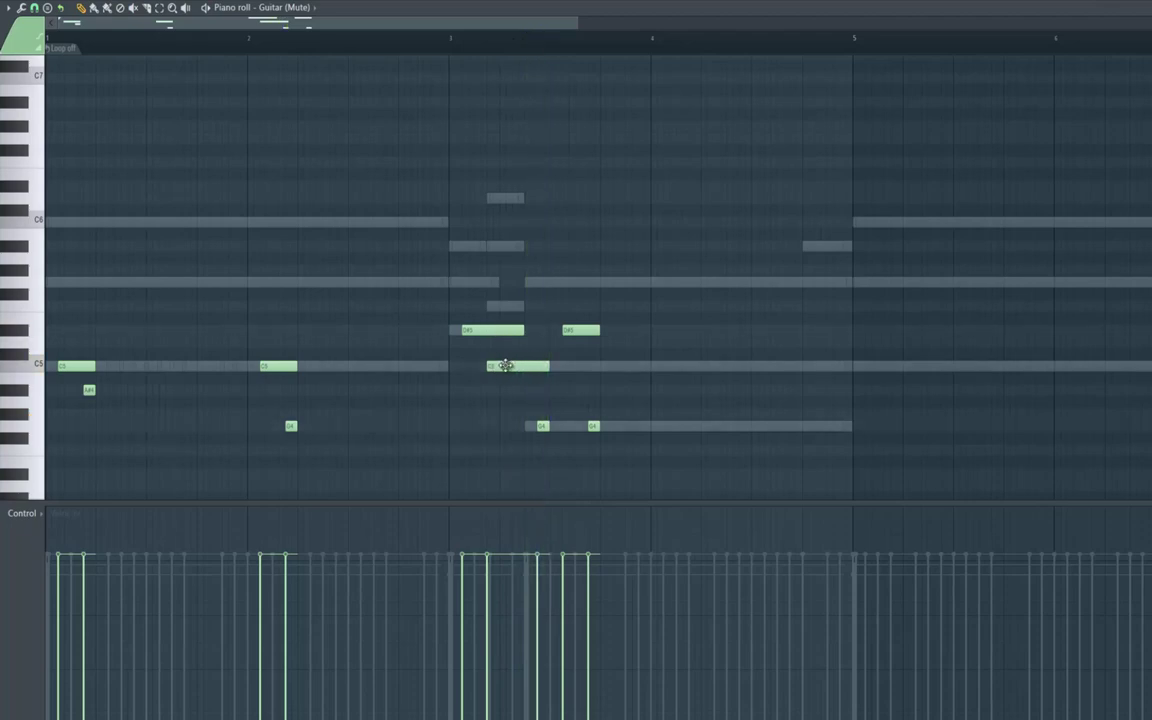
mouse_move(504, 366)
left_mouse_down()
mouse_move(507, 329)
mouse_move(494, 352)
left_mouse_up()
key("space")
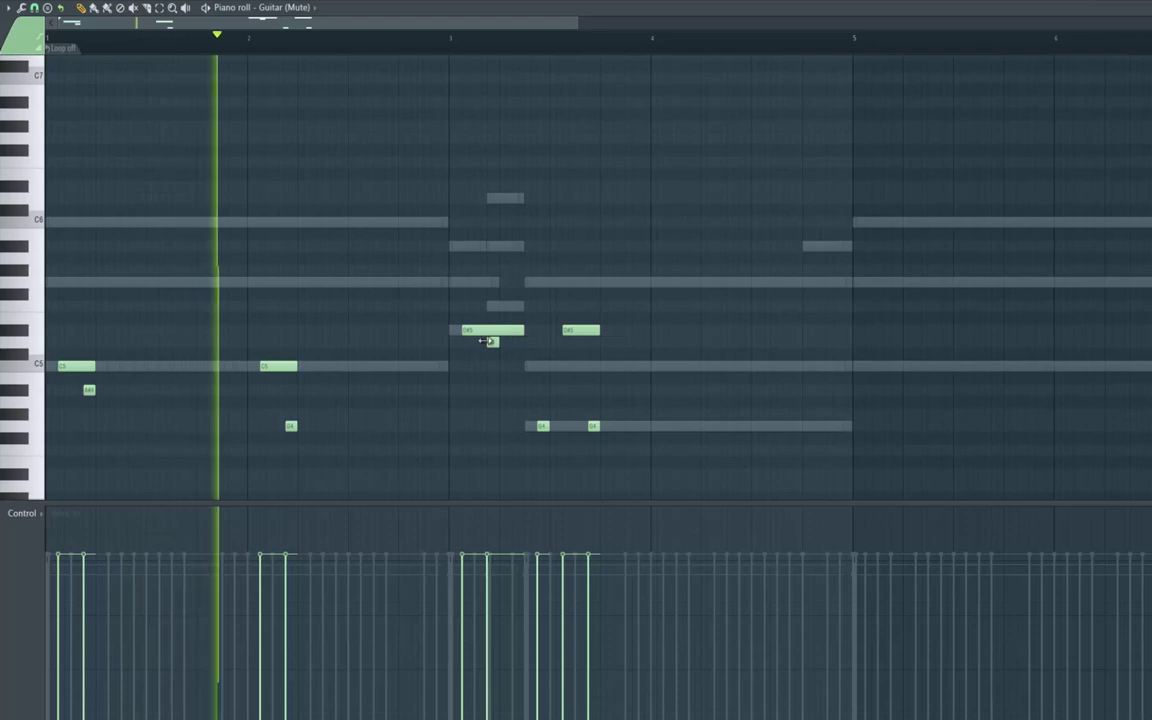
left_click_drag(518, 331, 486, 331)
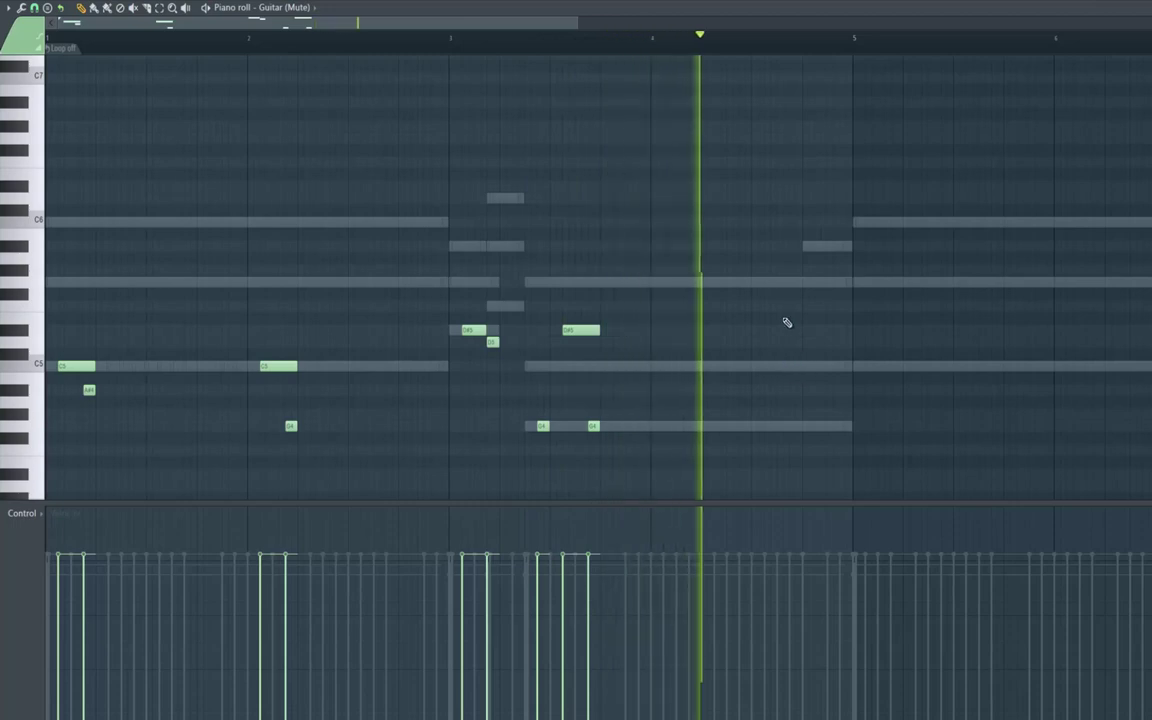
Add a two-step G5 guitar note on step 10 of bar 4, followed by a two-step F5 on step 12.
left_click(783, 282)
key("space")
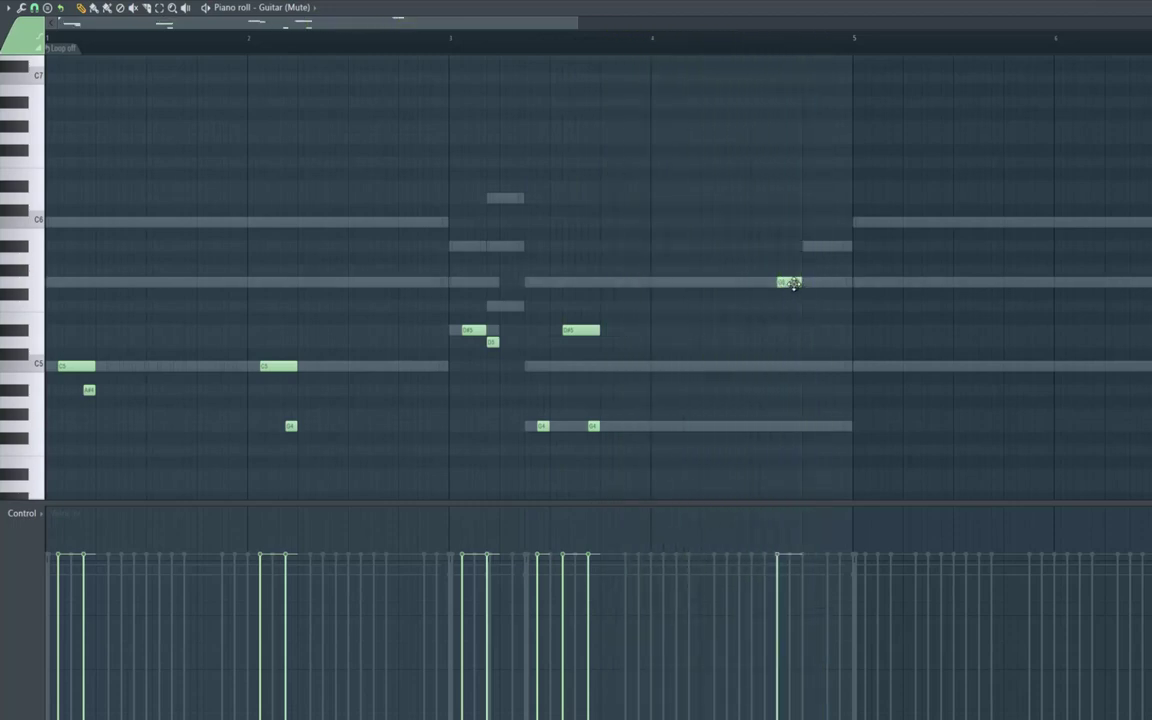
left_click_drag(792, 286, 786, 288)
left_click(796, 307)
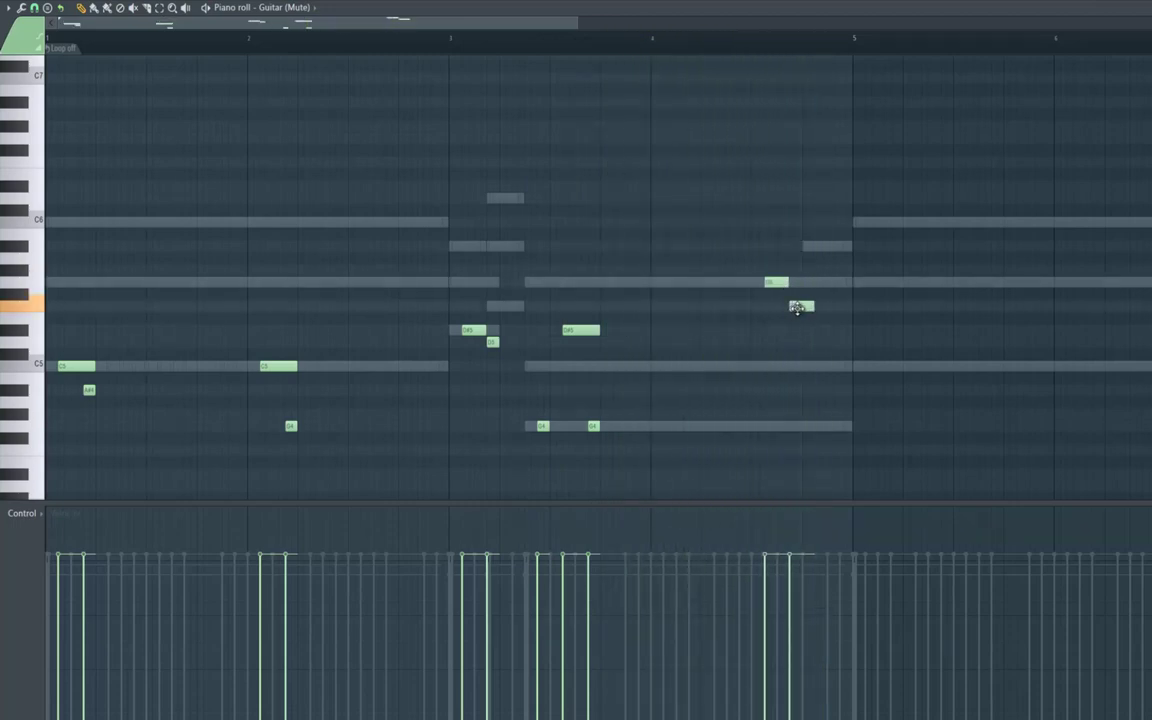
Finish bar 4 with a three-step A#5 guitar note on step 14 and a one-step F5 on step 15, and play the phrase back.
left_click(827, 250)
mouse_move(830, 249)
left_mouse_down()
mouse_move(824, 281)
mouse_move(822, 243)
left_mouse_up()
left_click(838, 283)
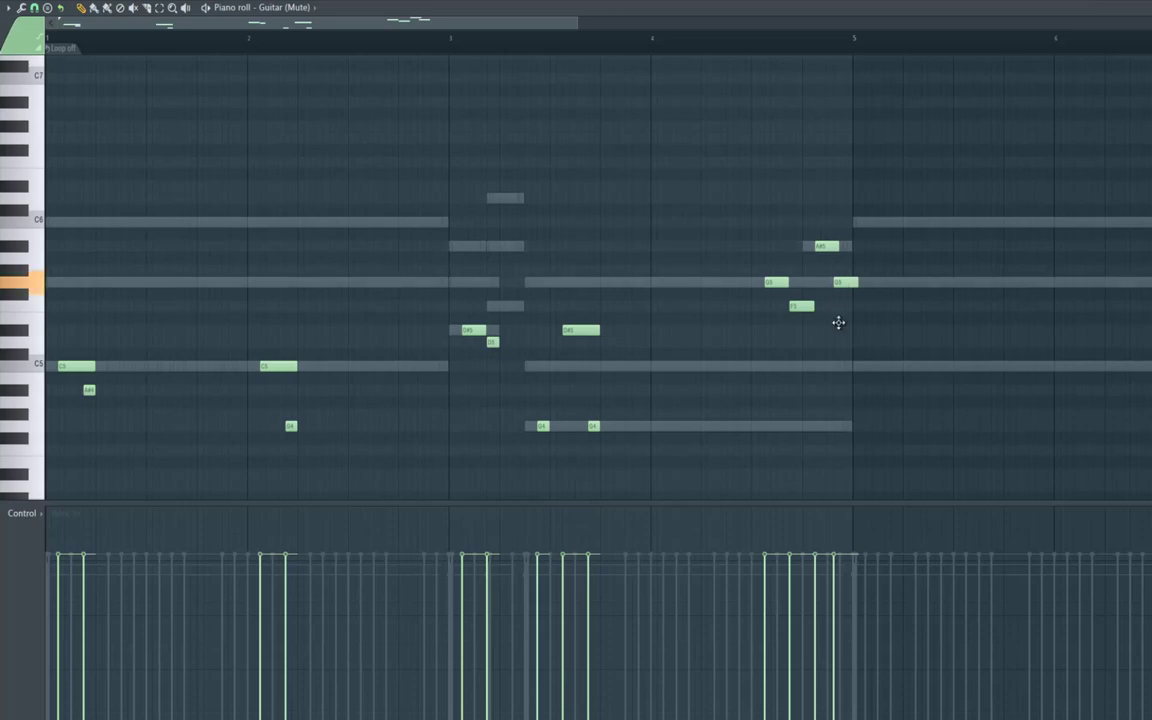
mouse_move(838, 322)
left_mouse_down()
mouse_move(840, 296)
mouse_move(838, 318)
mouse_move(848, 307)
left_mouse_up()
key("space")
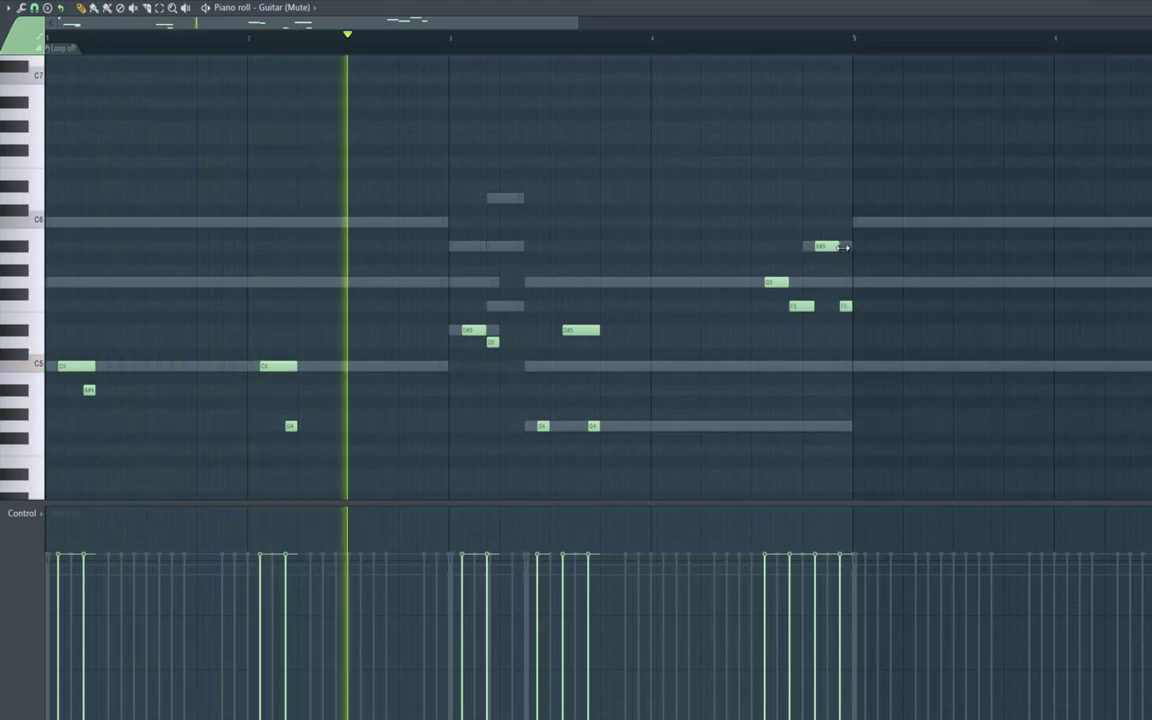
left_click_drag(843, 246, 851, 247)
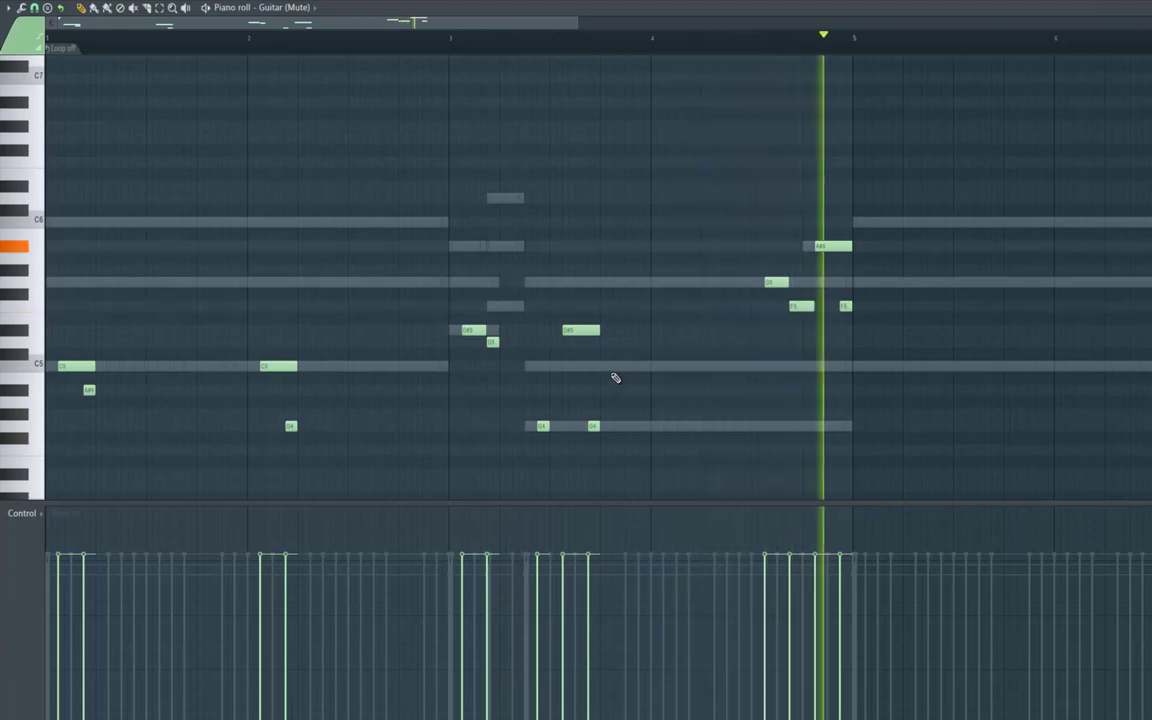
key("space")
left_click_drag(842, 309, 831, 307)
key("space")
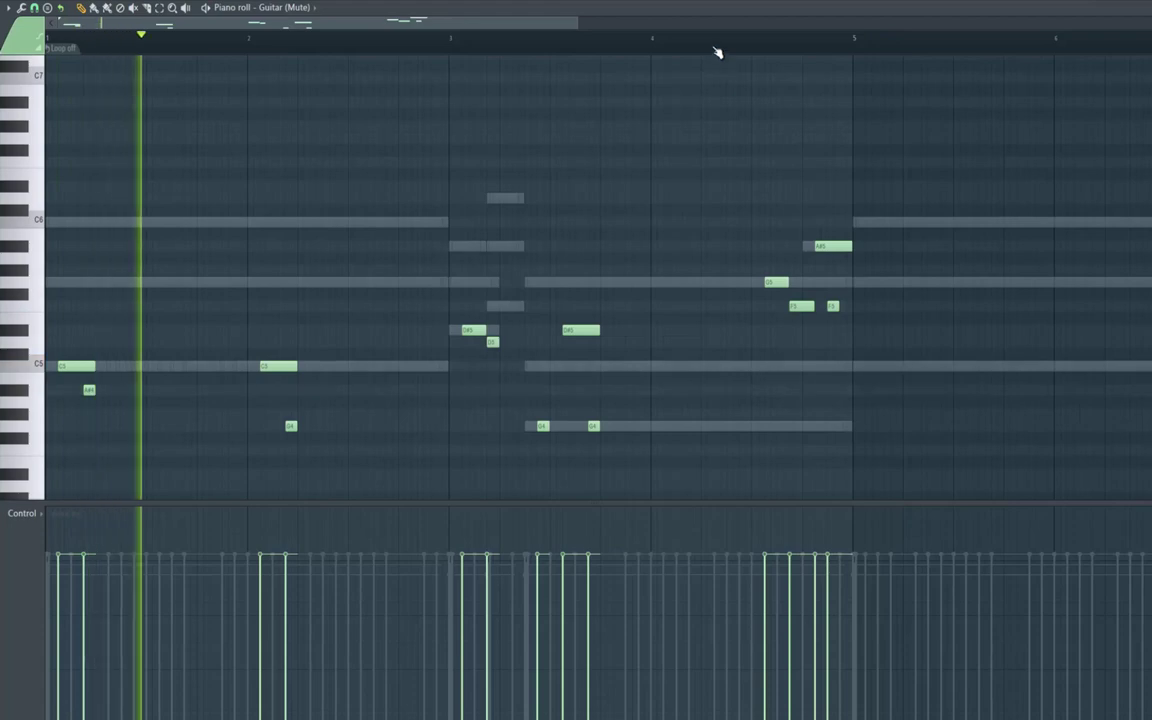
left_click(716, 48)
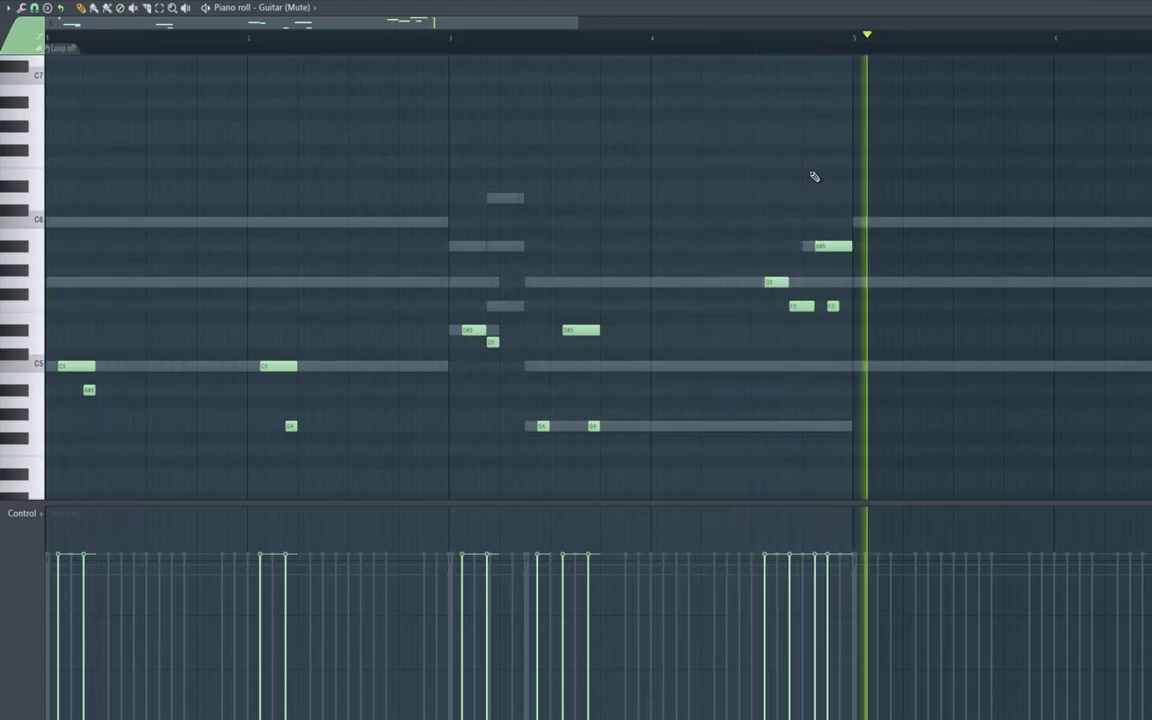
key("space")
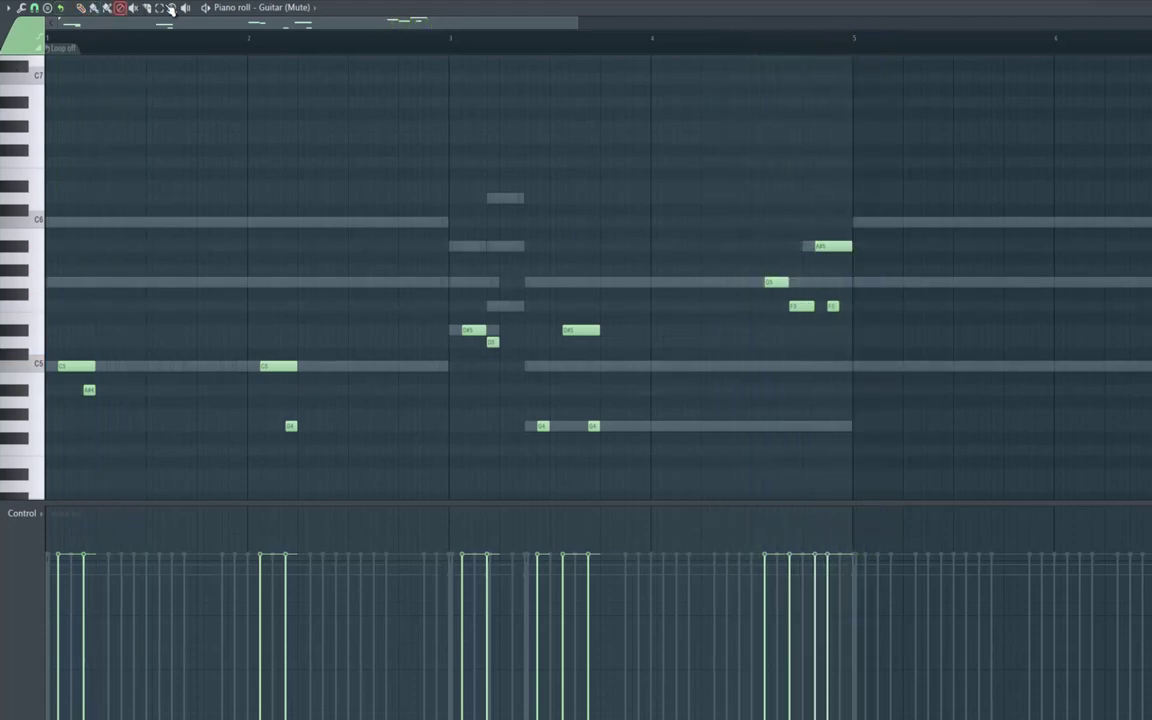
Select the whole guitar melody in bars 1 to 4 and play the pattern.
key("ctrl+a")
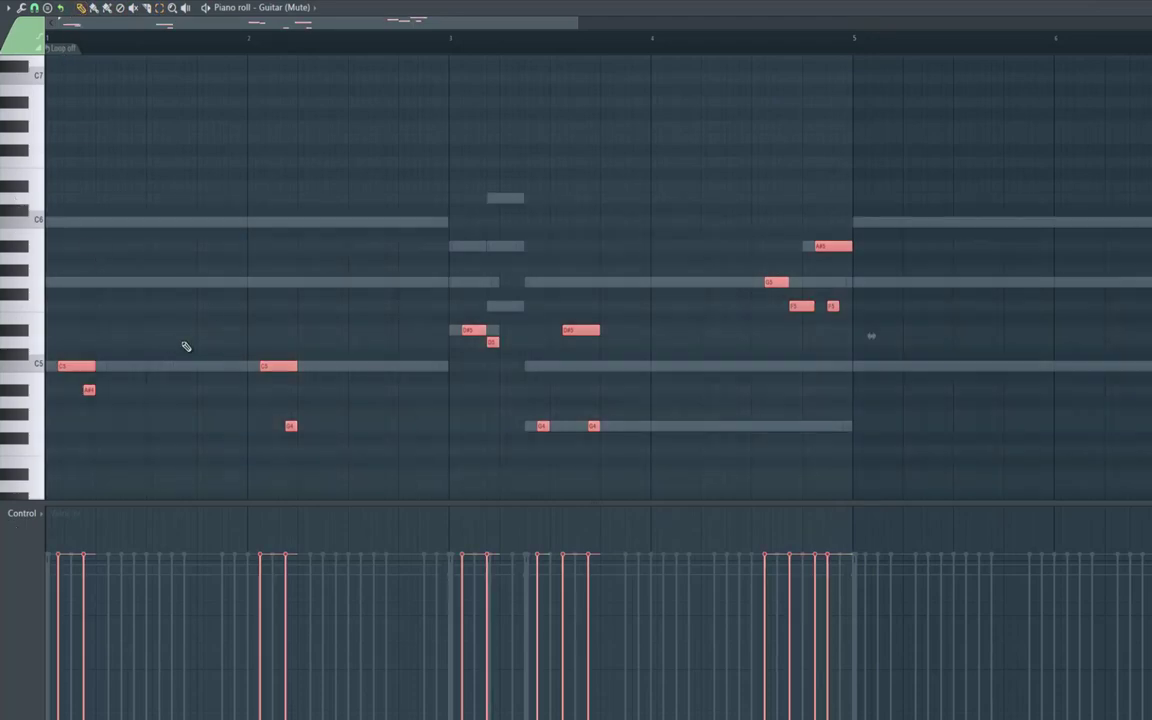
left_click_drag(534, 412, 894, 414)
key("space")
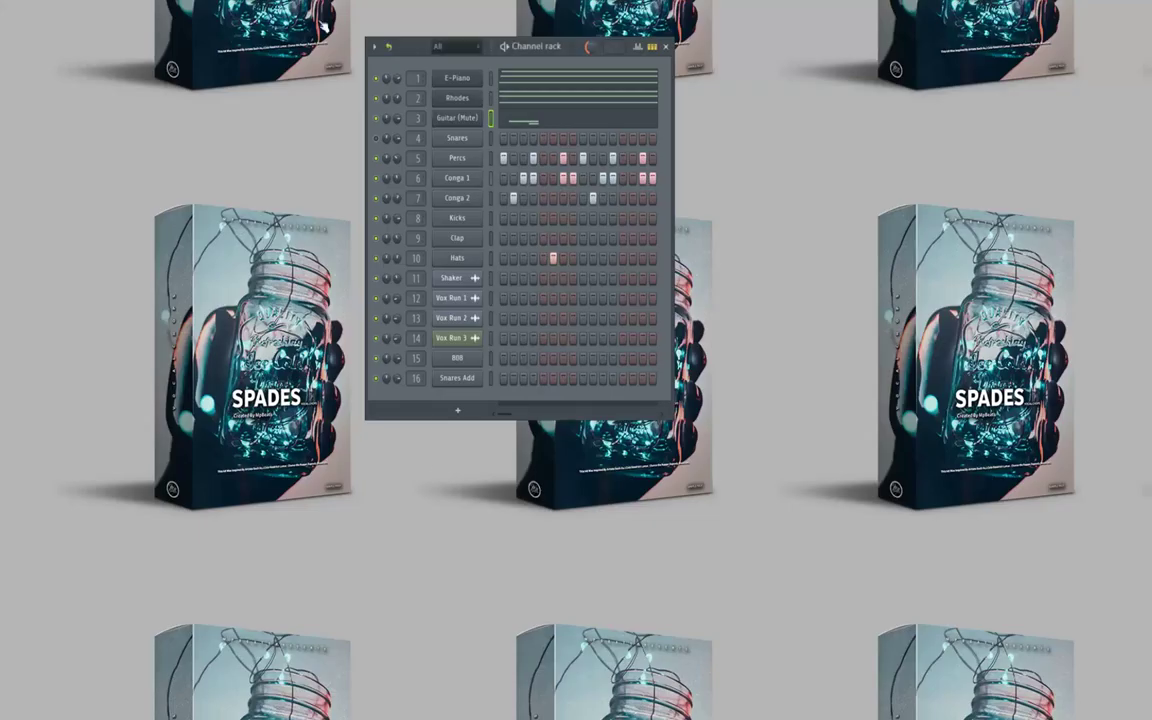
Unmute the Snares channel and copy the Percs step pattern onto it.
left_click(457, 138)
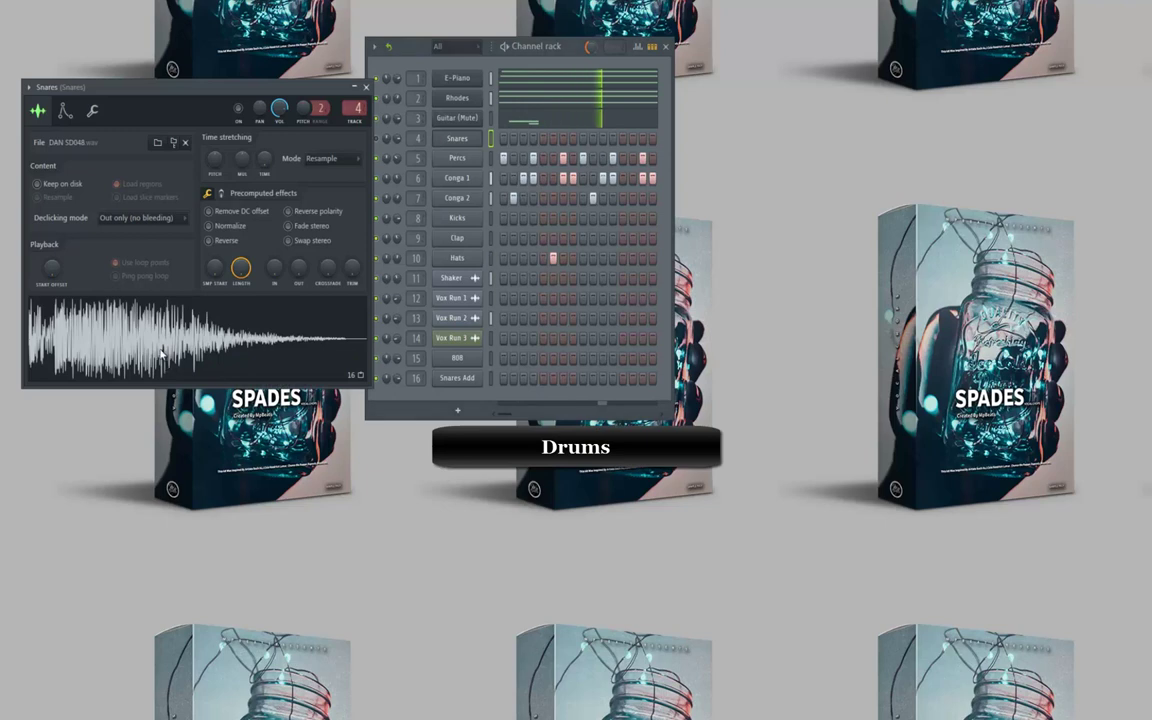
left_click(365, 87)
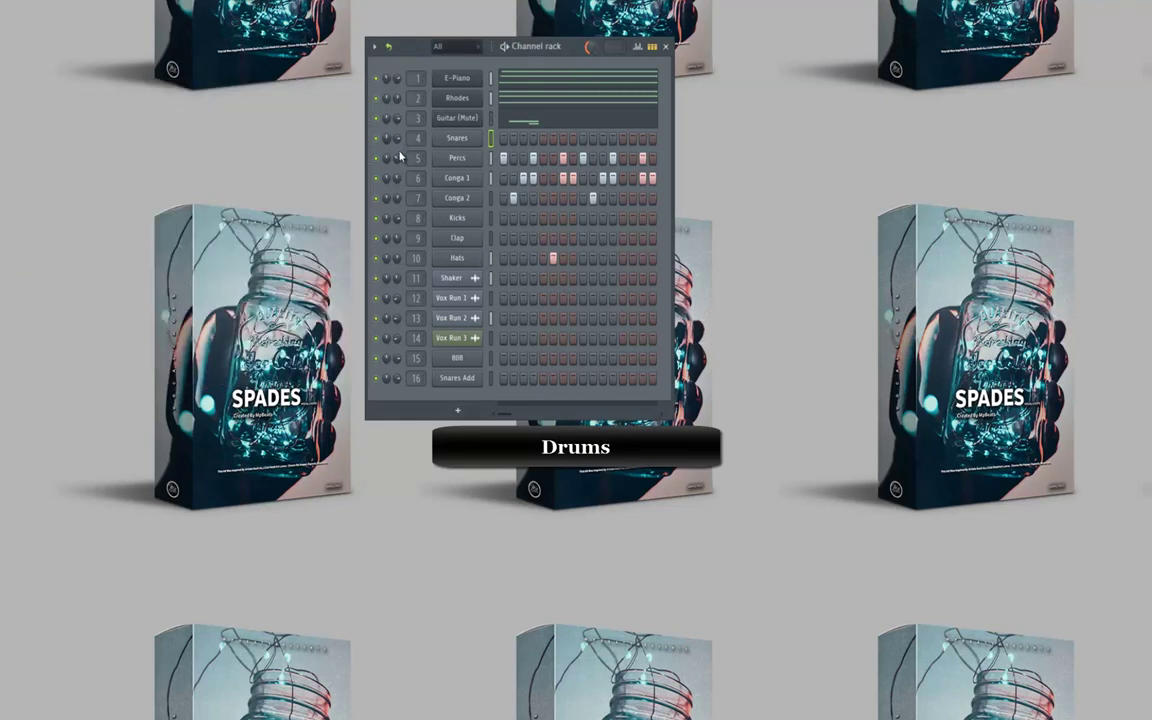
right_click(481, 153)
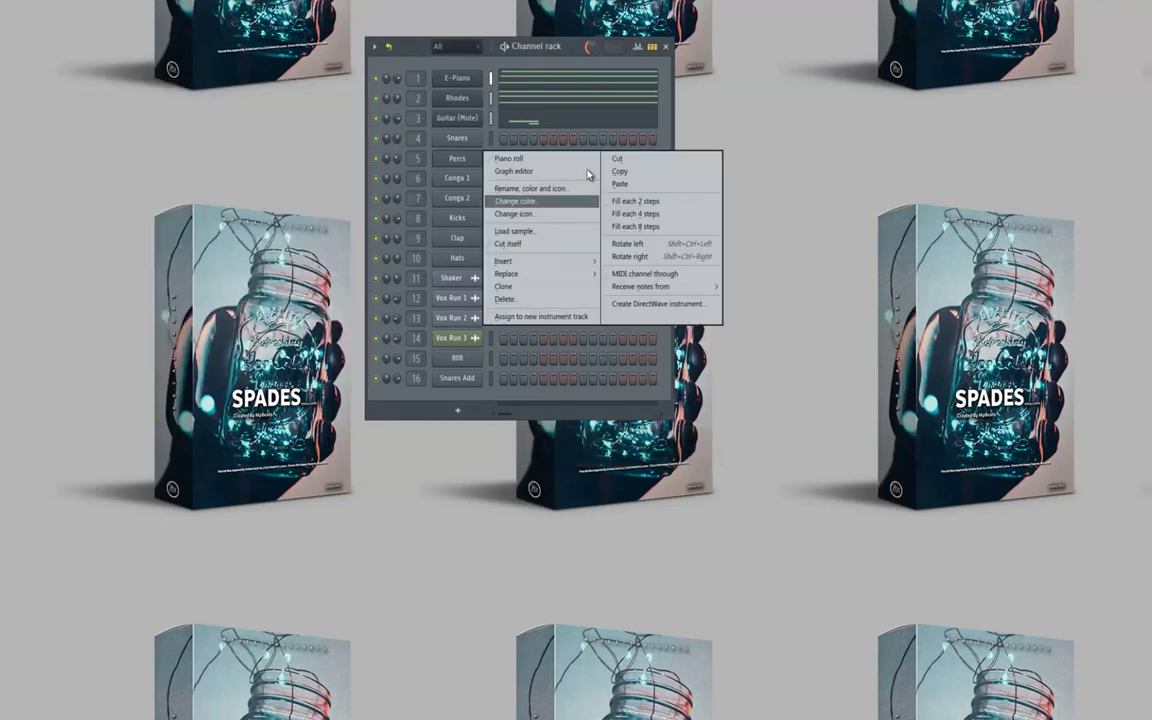
left_click(463, 140)
right_click(464, 142)
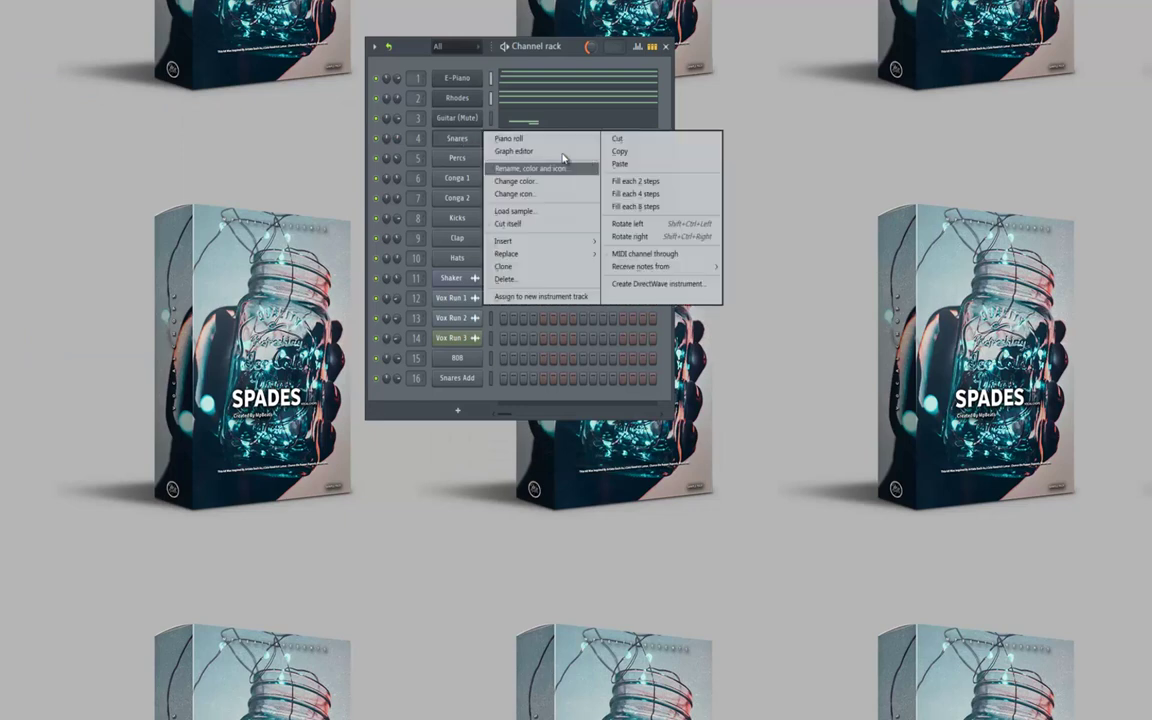
left_click(614, 166)
Increase the Snares sample's fade-out to shorten its tail, and close the channel settings.
left_click(455, 139)
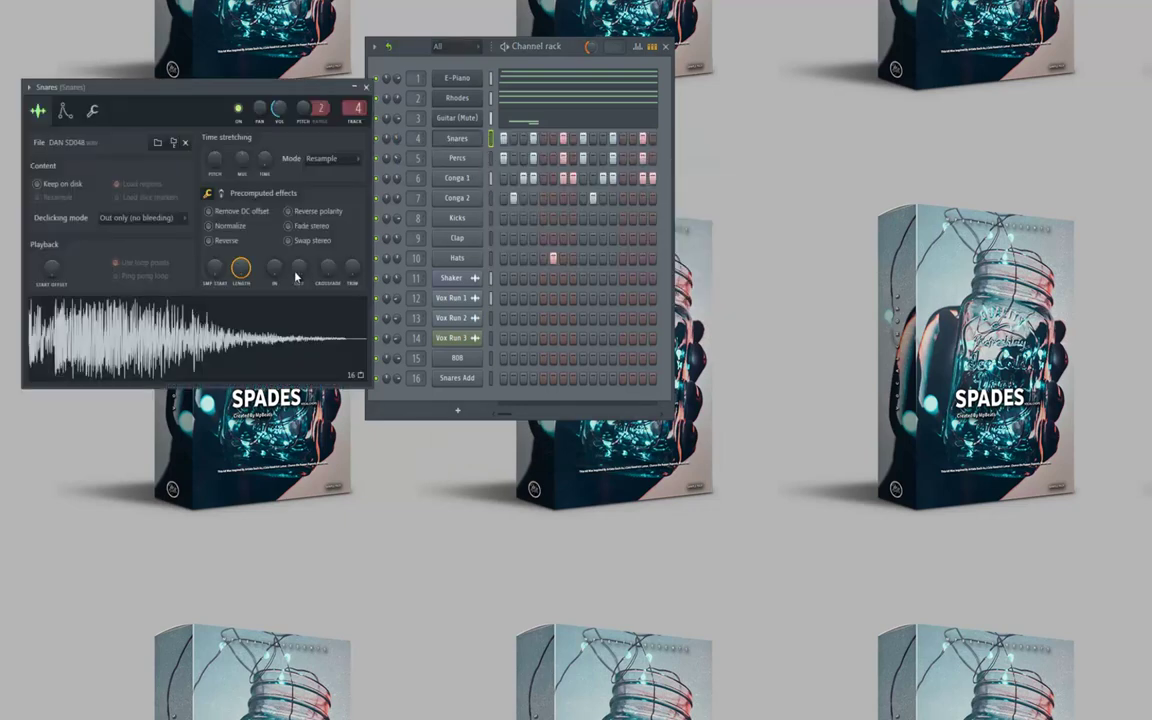
left_click_drag(305, 268, 369, 84)
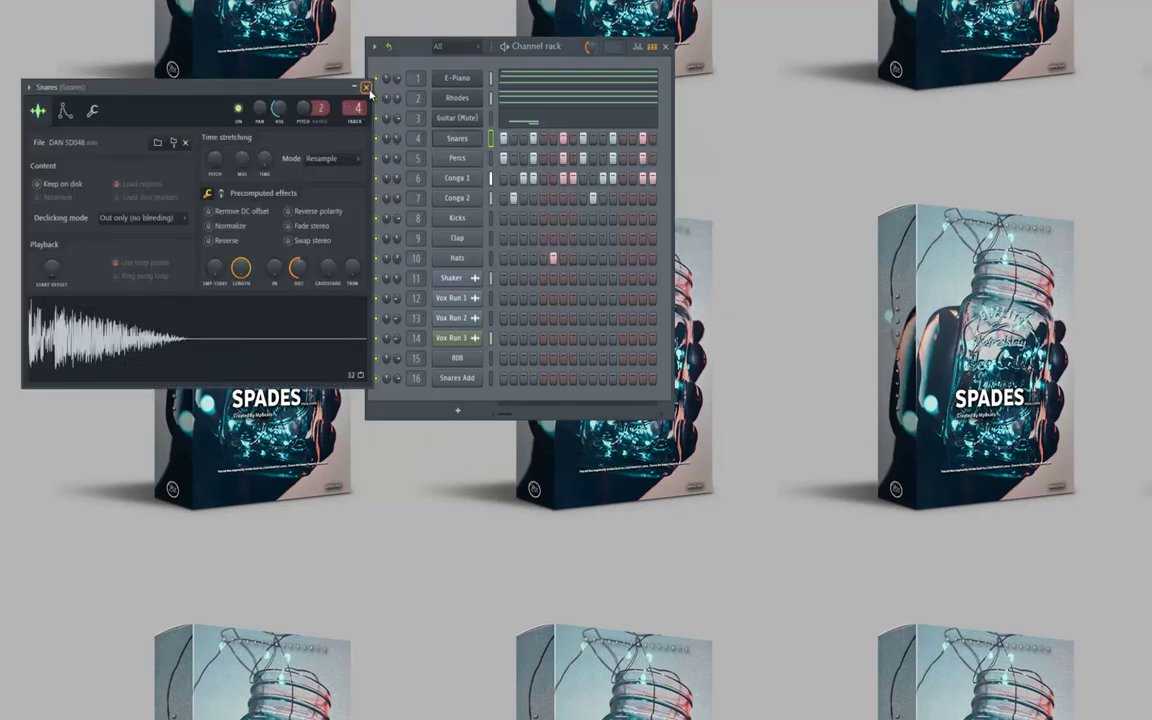
left_click(366, 87)
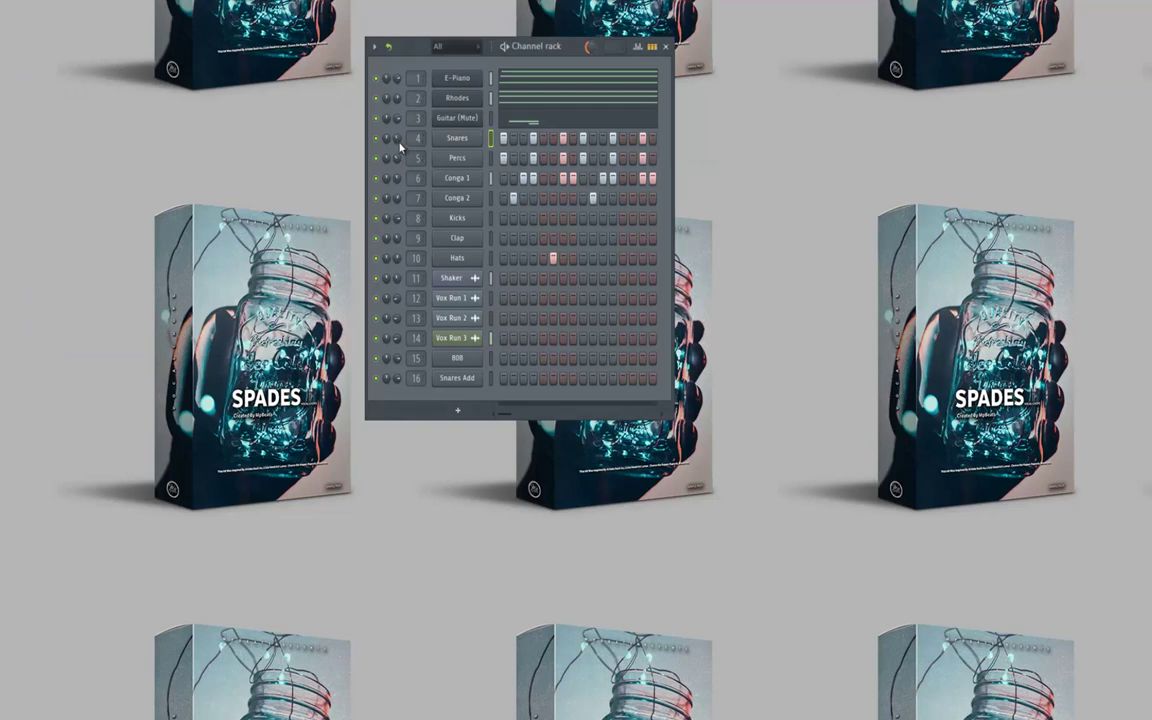
Place a Snares Add hit on step 4 and open the channel's polyphony, arpeggiator and echo settings.
left_click(457, 378)
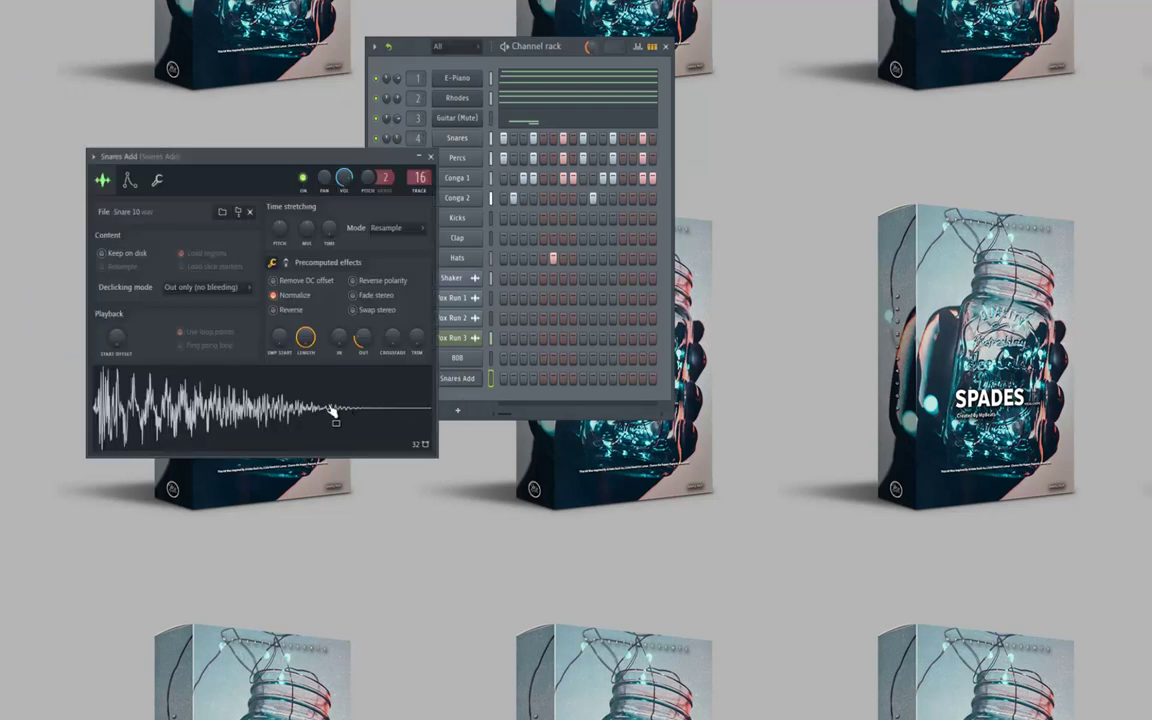
left_click(553, 379)
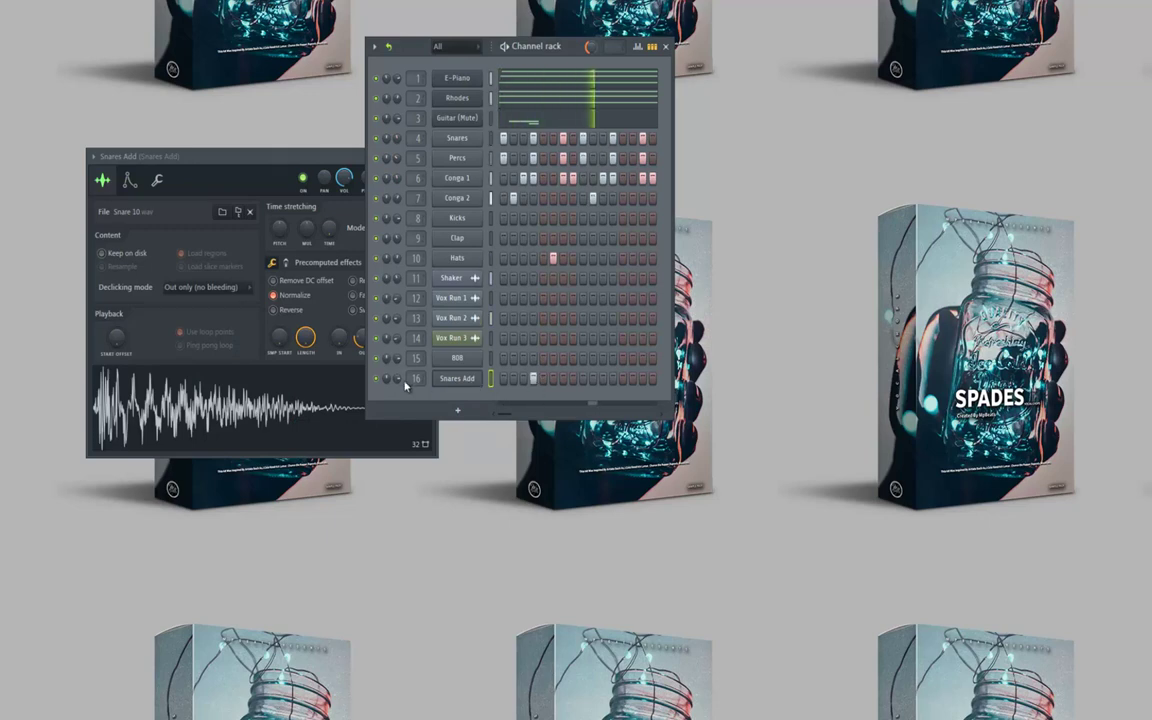
left_click(450, 381)
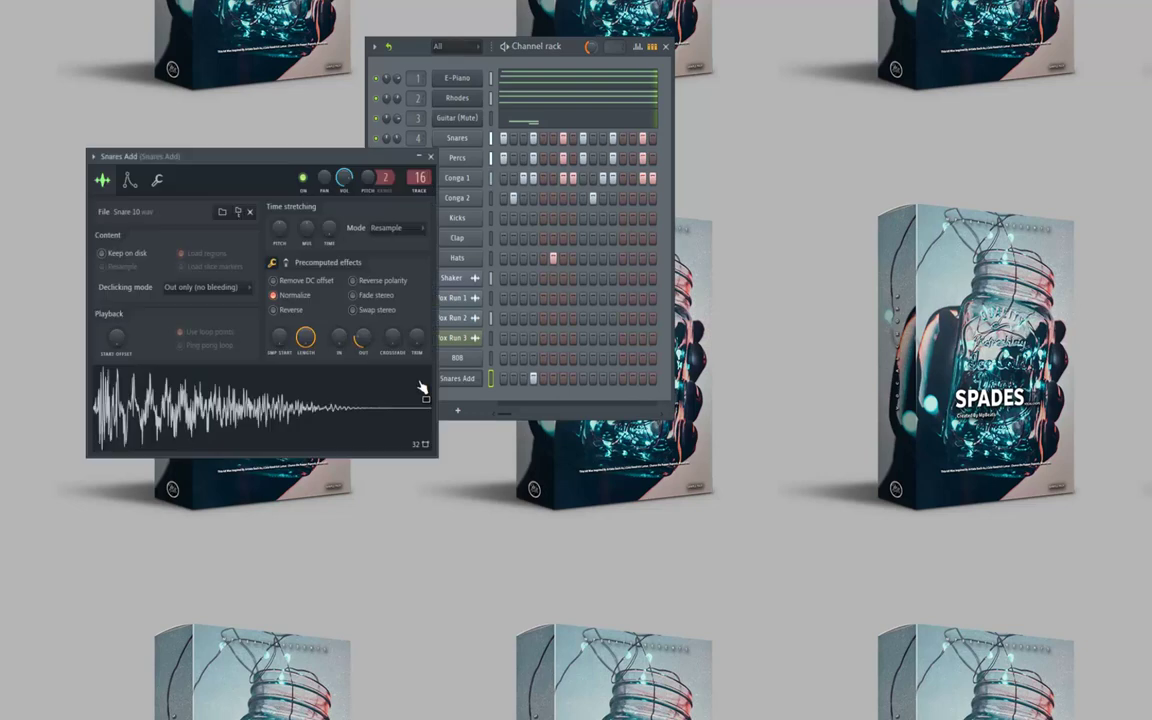
left_click(157, 183)
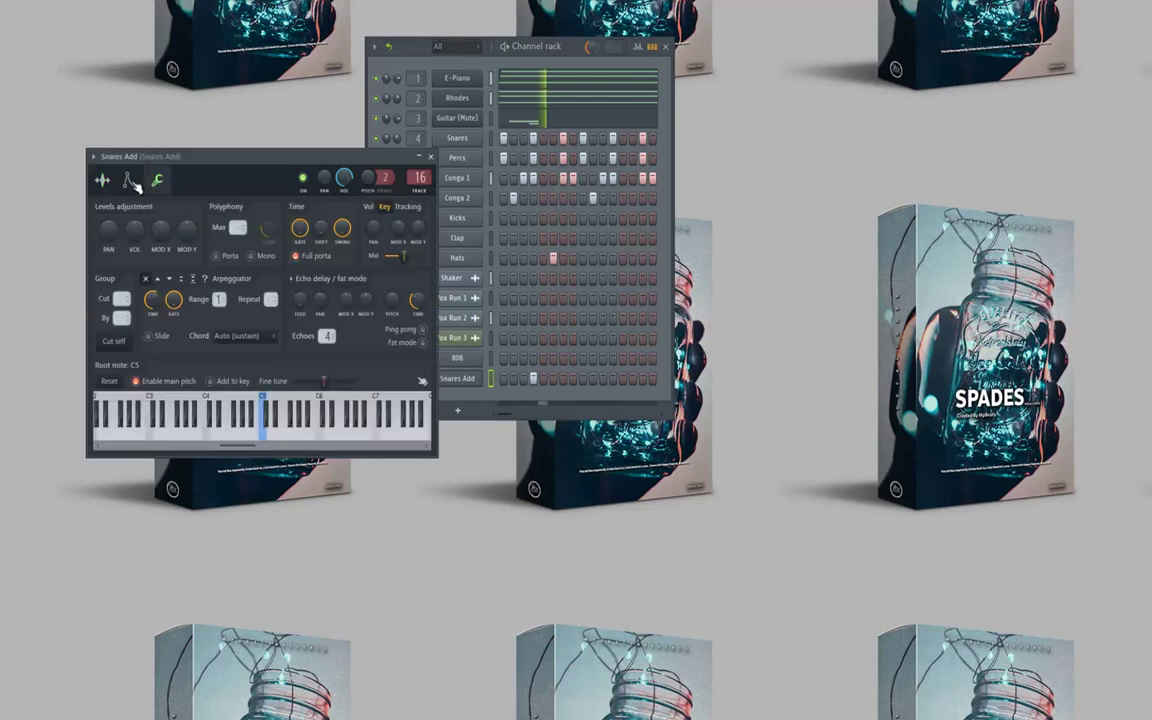
Add a Snares Add hit on step 13.
left_click(612, 379)
left_click(612, 379)
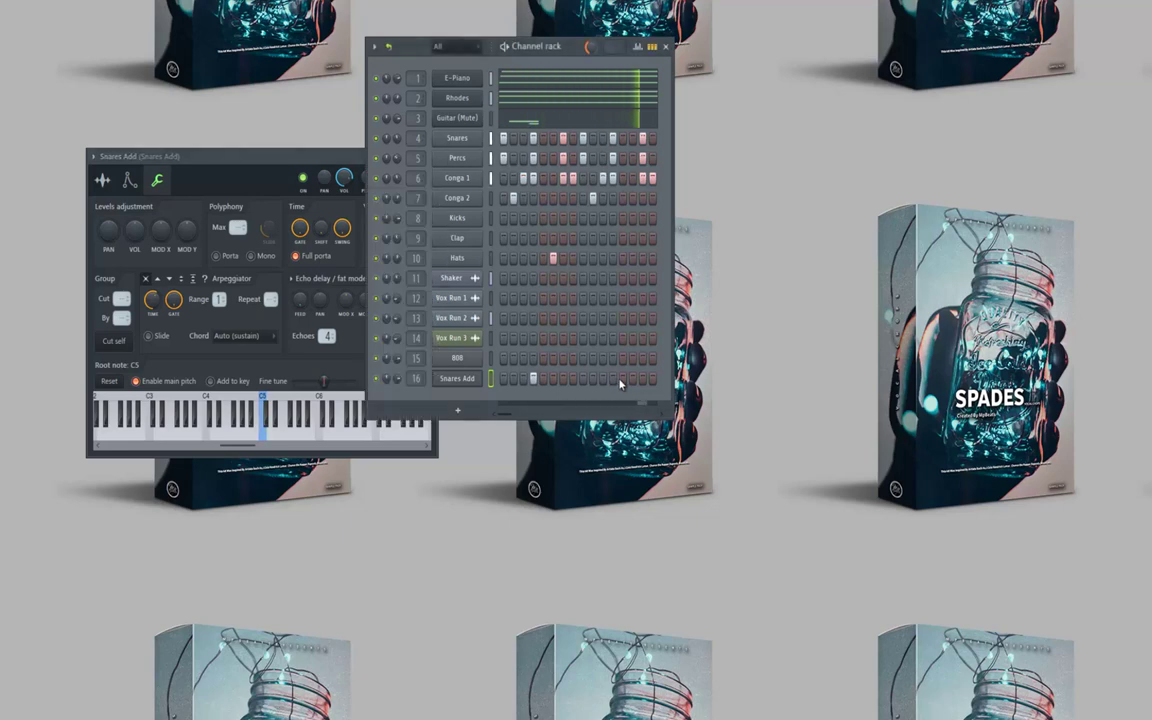
left_click(622, 380)
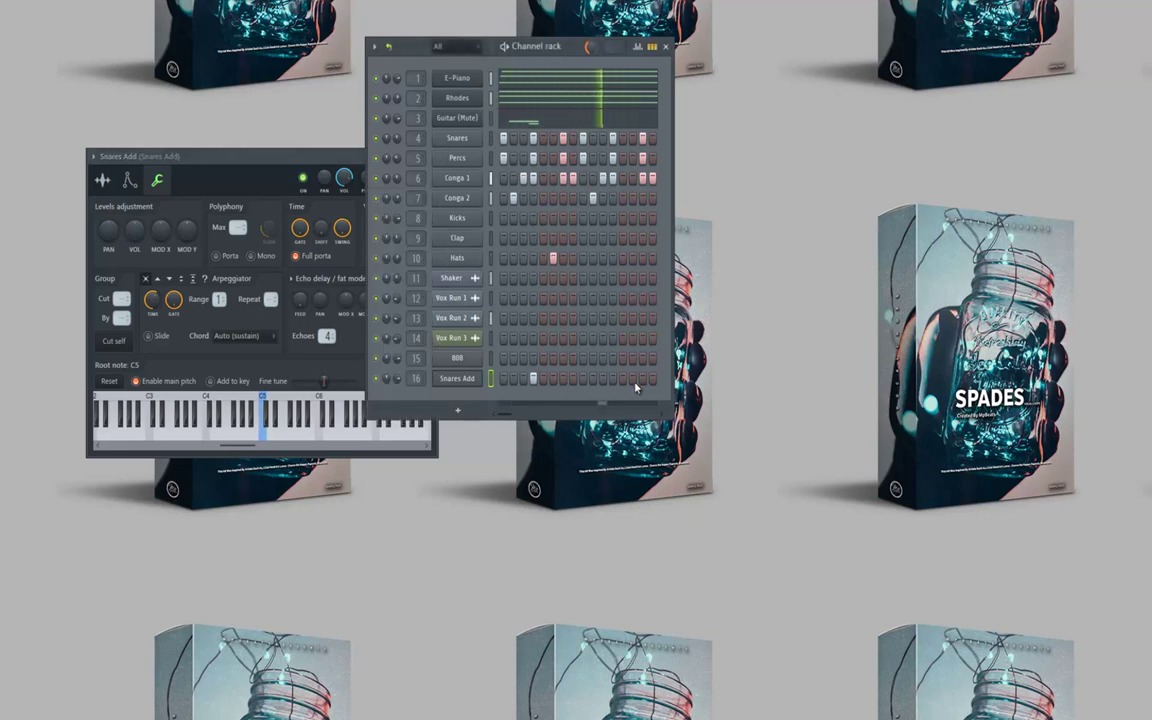
left_click(623, 380)
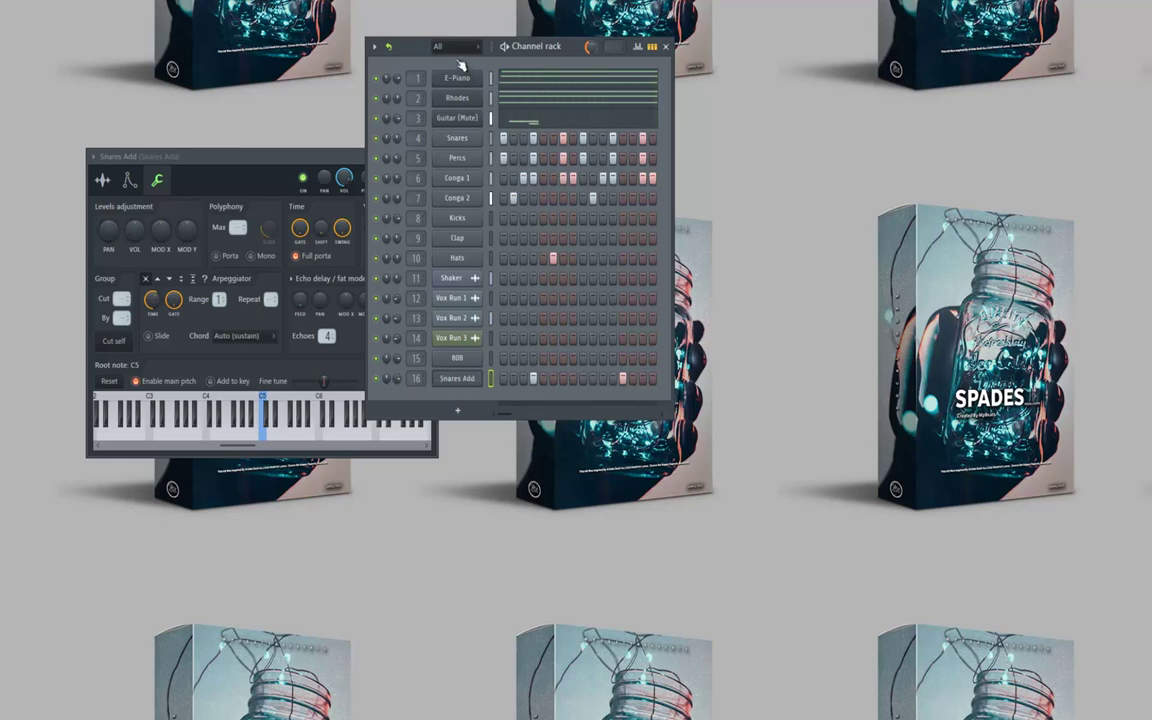
Open Snares Add in the piano roll, select both C5 hits and lengthen them to one step each.
right_click(466, 383)
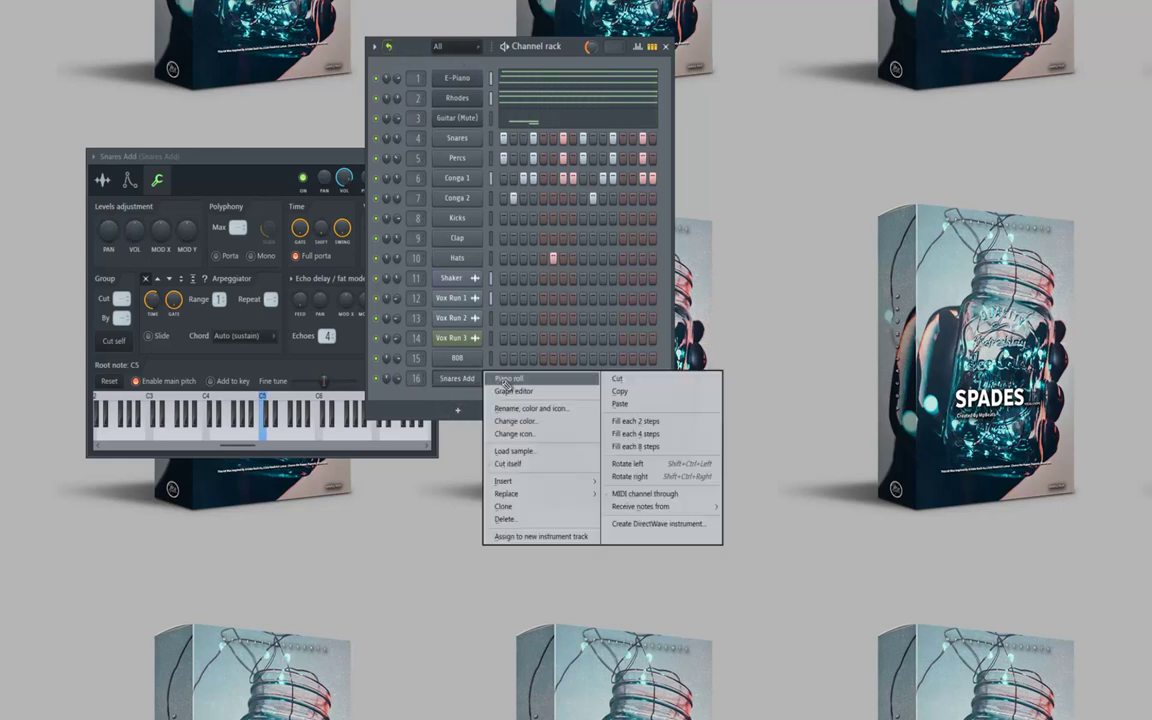
left_click(452, 340)
right_click(256, 52)
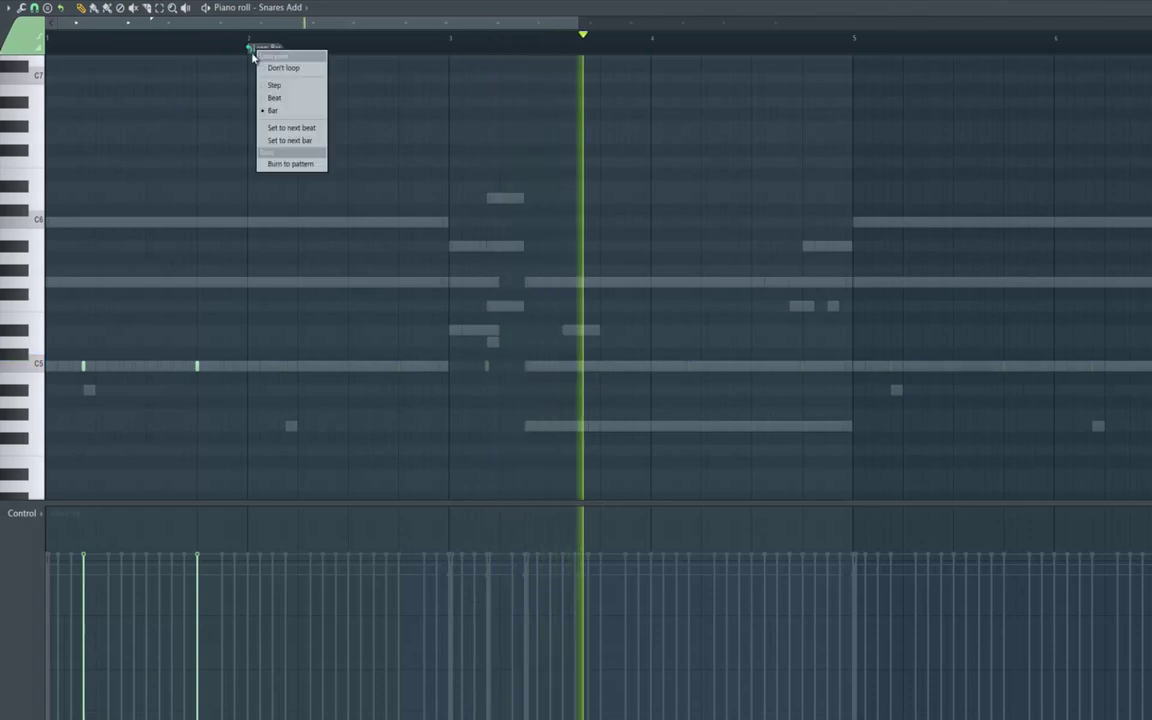
left_click(161, 9)
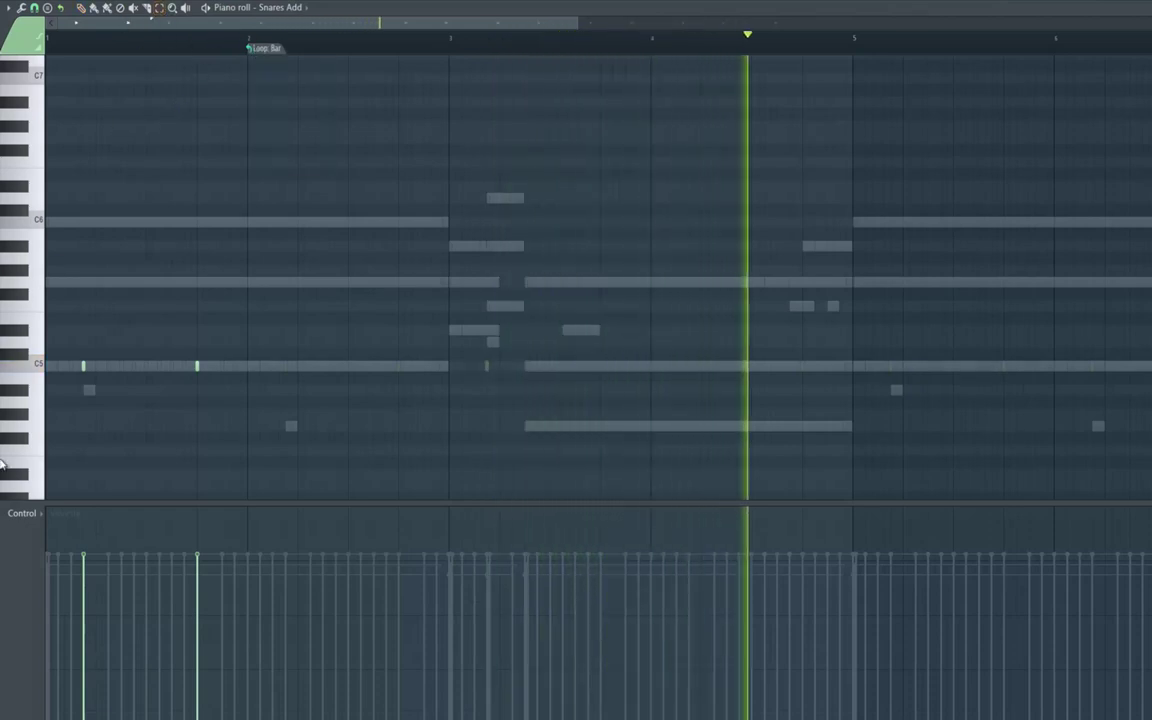
left_click_drag(8, 473, 25, 282)
left_click(85, 10)
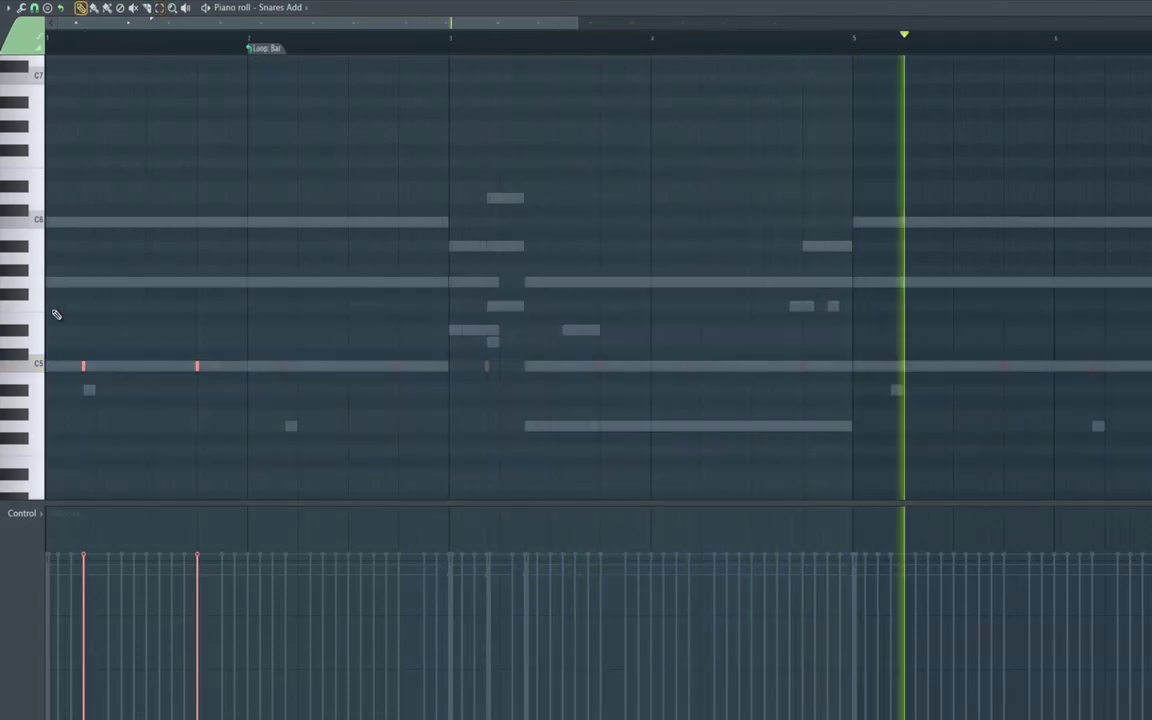
left_click_drag(97, 367, 104, 367)
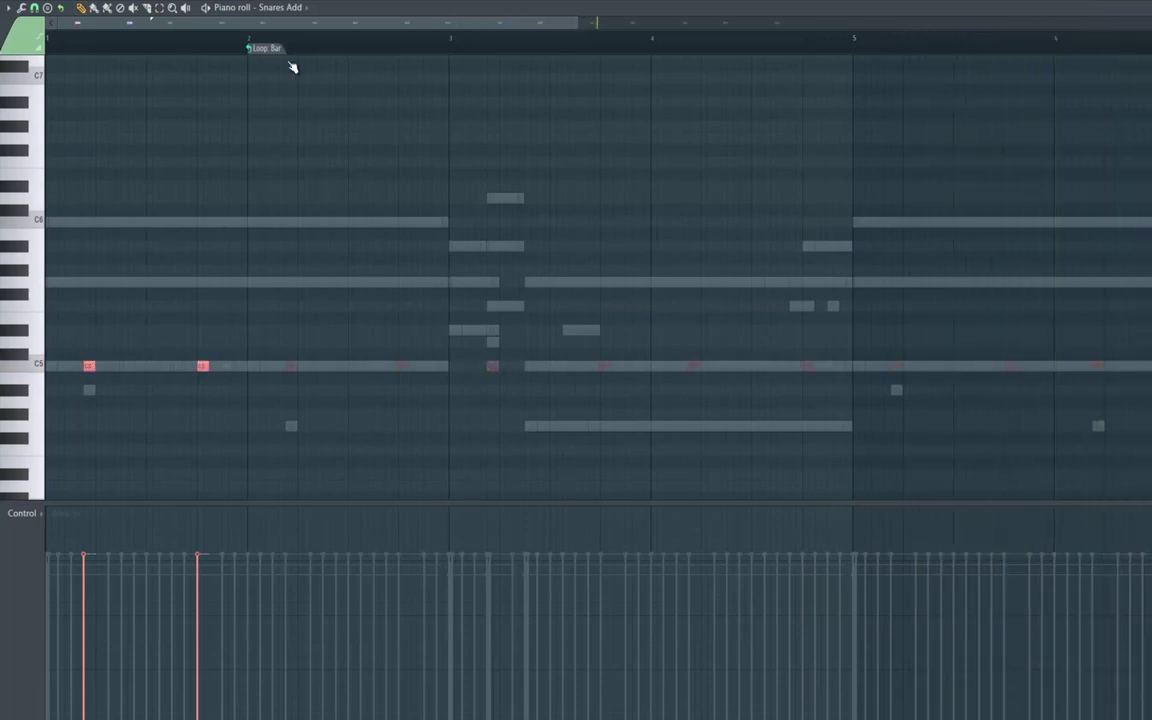
Burn the Snares Add bar loop to the pattern and lengthen all the C5 notes to about one beat.
left_click(257, 53)
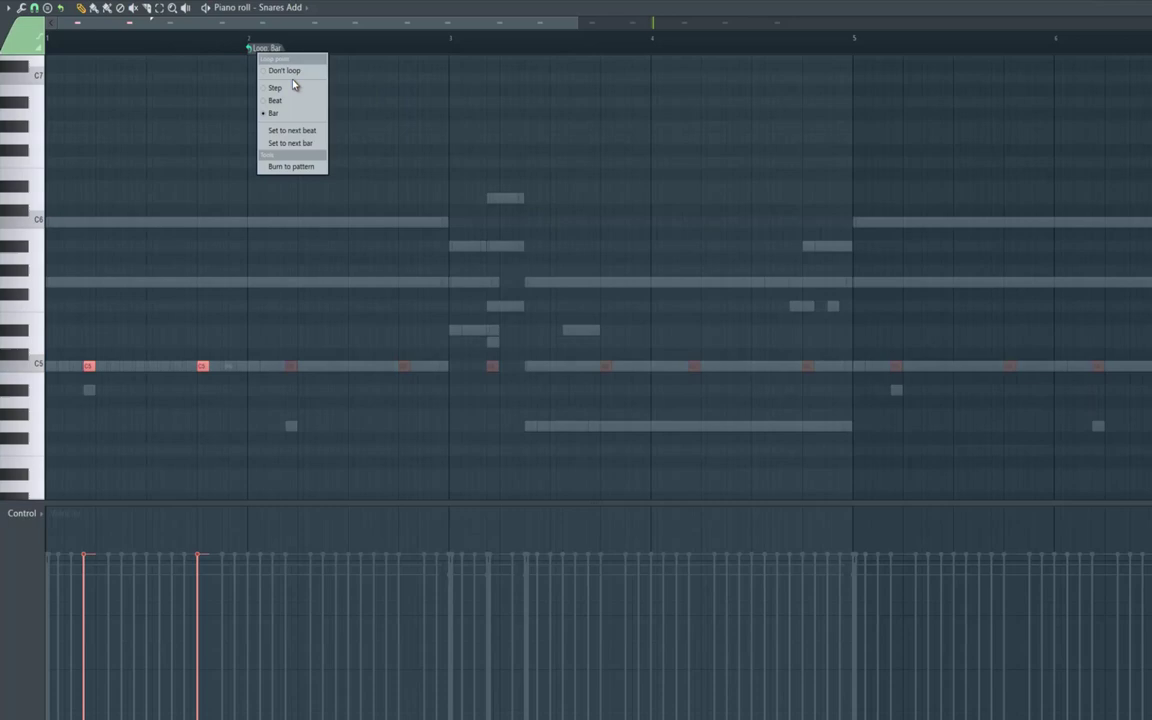
left_click(287, 167)
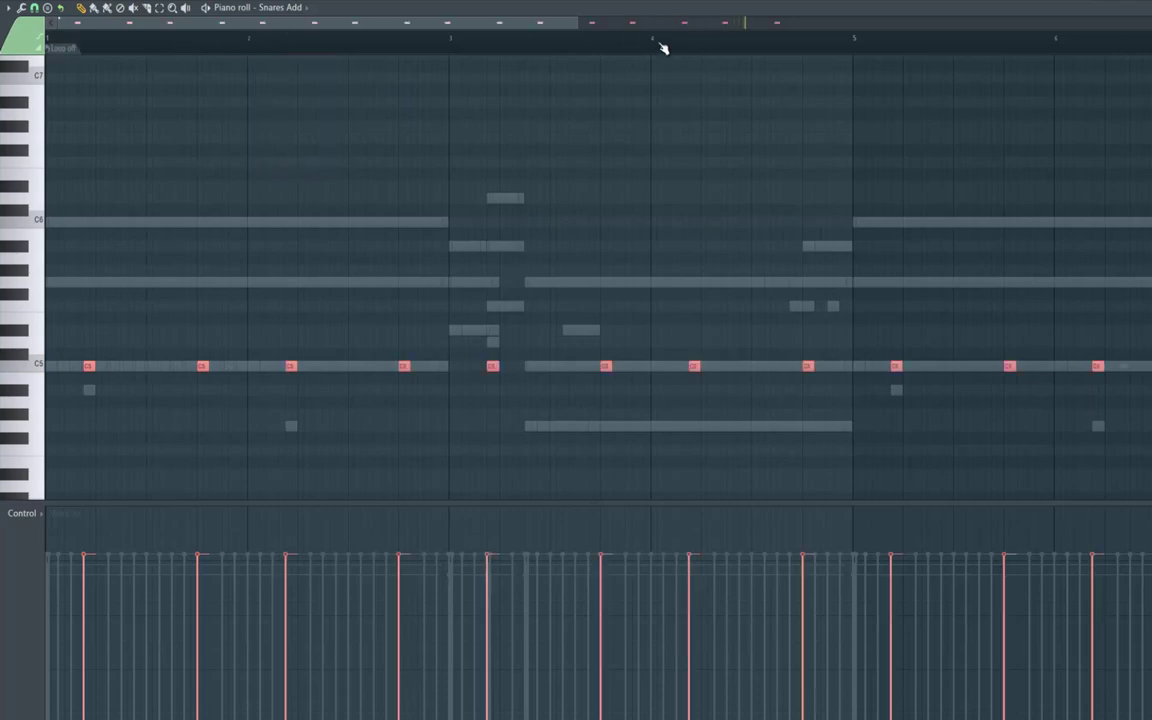
key("space")
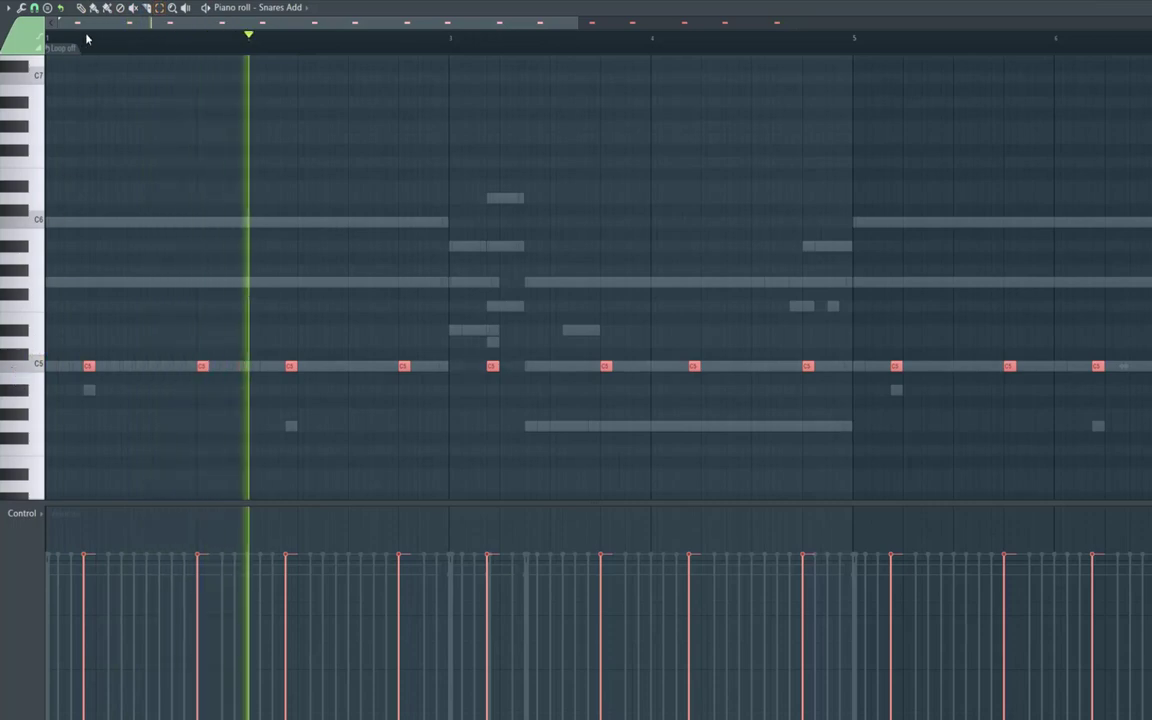
left_click_drag(93, 366, 134, 380)
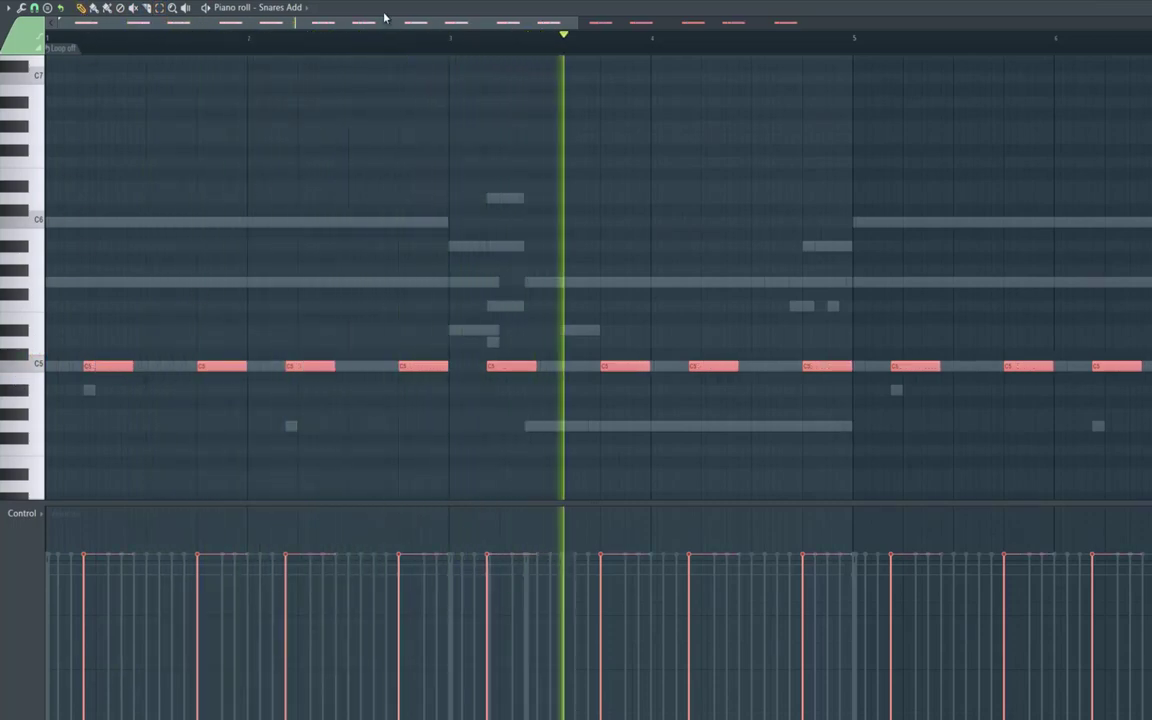
scroll(828, 80, "right", 10)
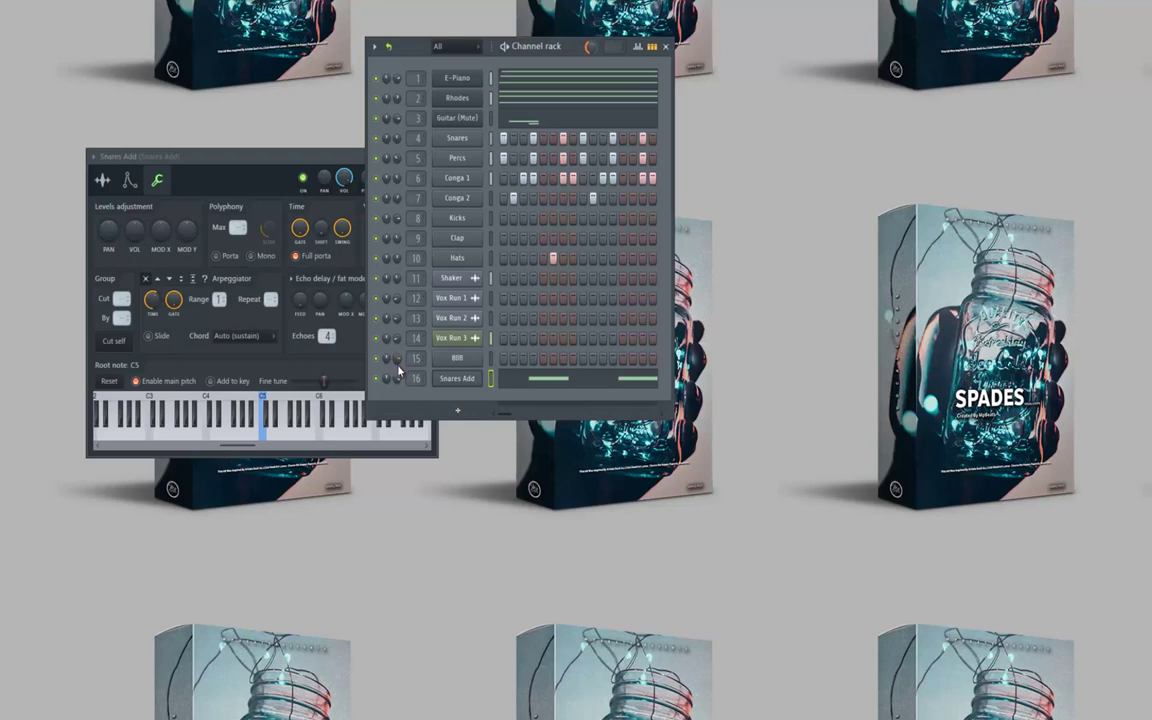
Place a C5 Clap note at bar 1 in the piano roll, remove its bar loop and stretch the note to bar 9.
left_click(455, 240)
right_click(455, 240)
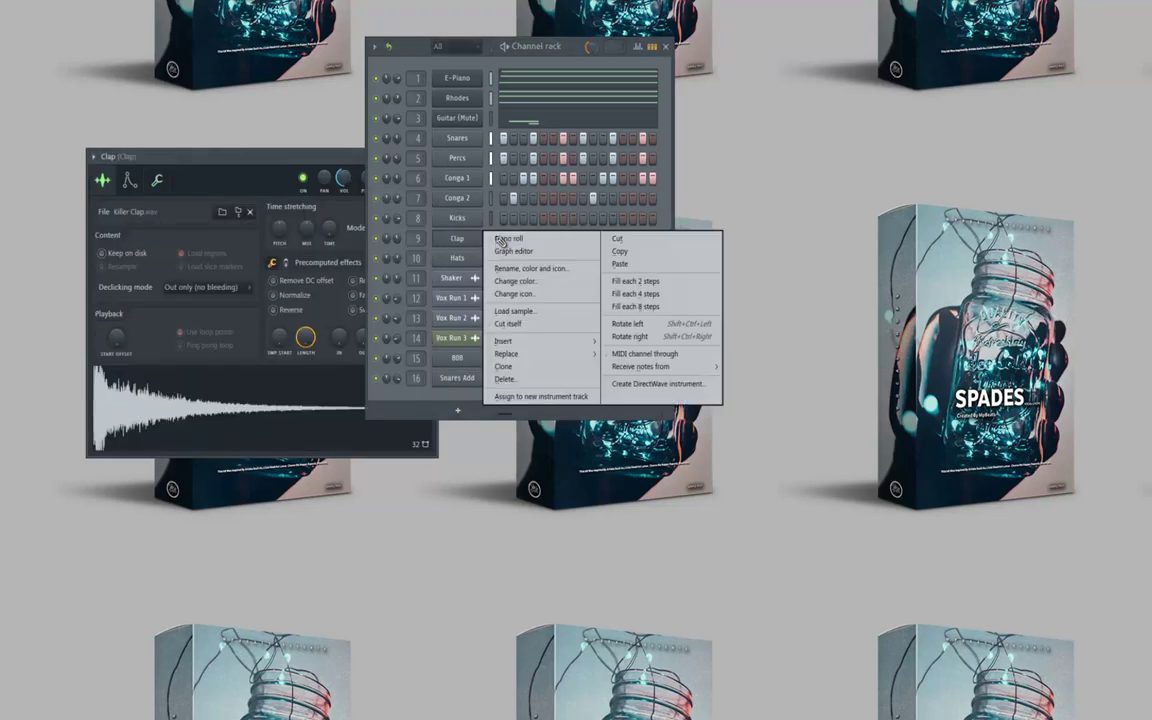
left_click(500, 233)
left_click(85, 366)
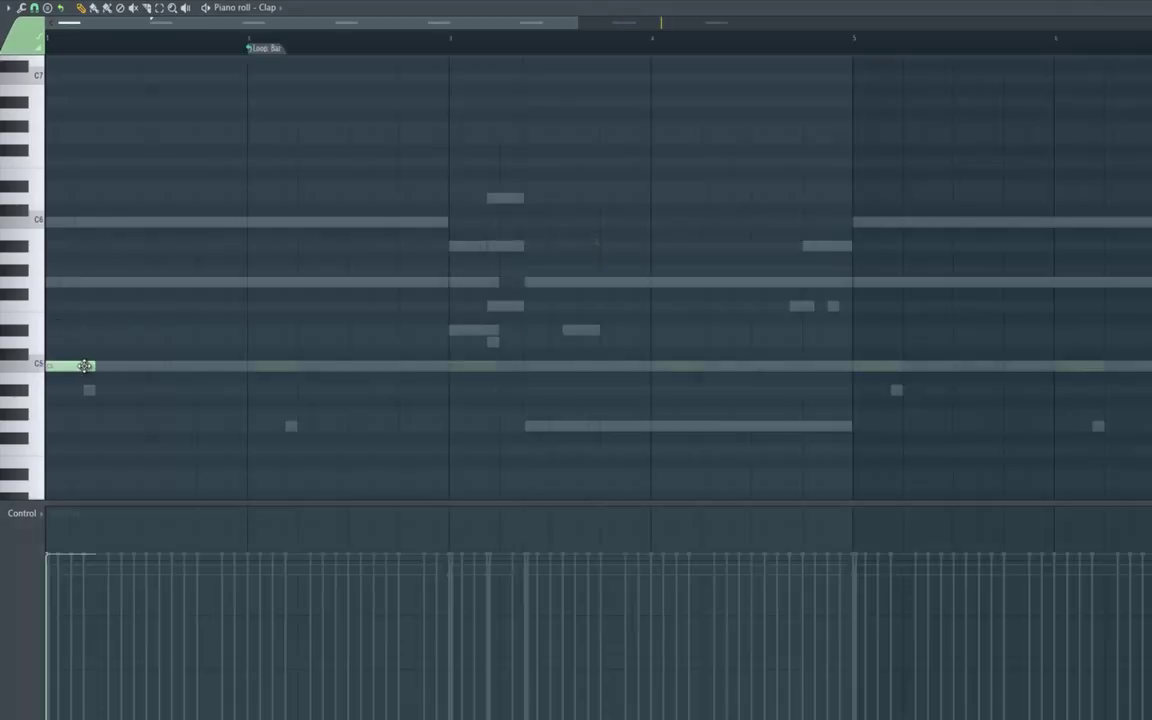
left_click(268, 55)
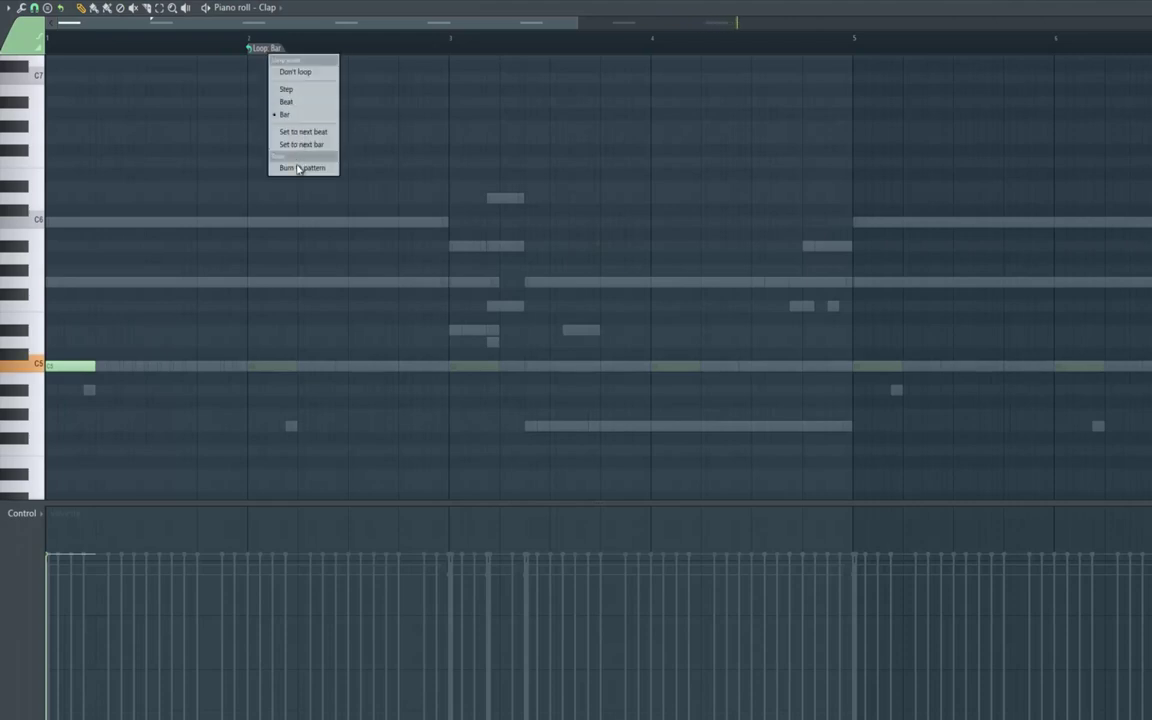
left_click(292, 82)
key("space")
left_click_drag(99, 366, 851, 386)
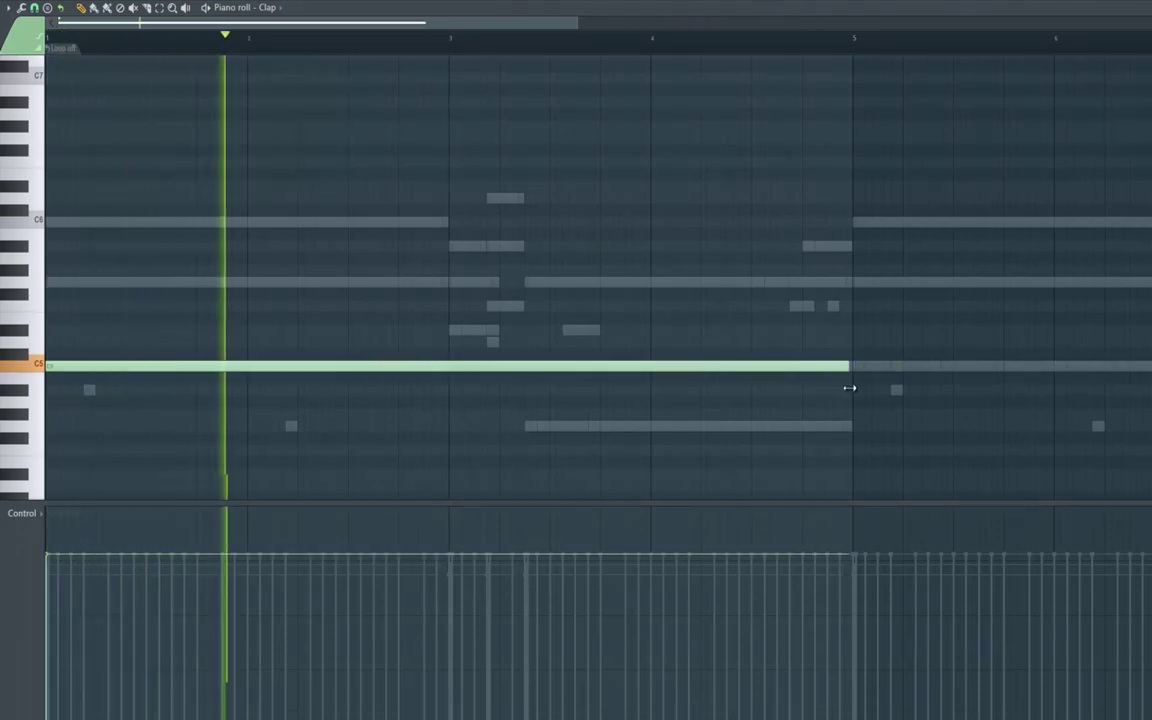
left_click_drag(574, 24, 1148, 24)
left_click_drag(416, 368, 782, 386)
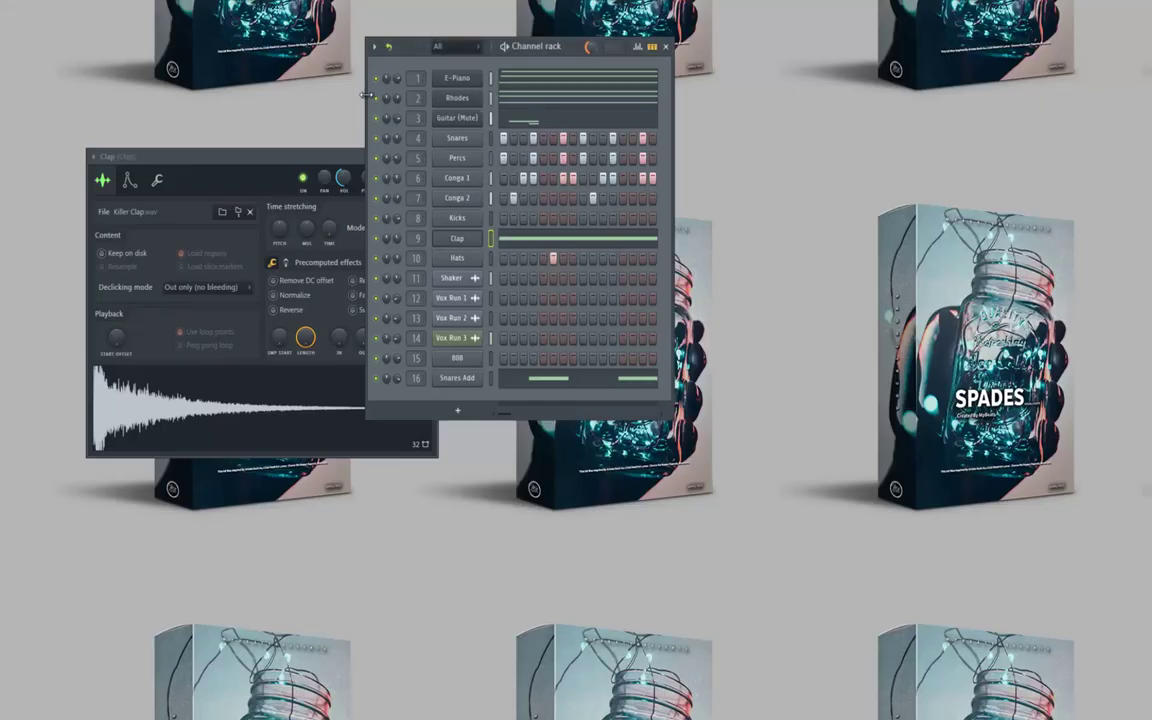
Solo the Rhodes channel, then unmute Snares, Conga 1, Conga 2, Clap, Hats and Snares Add.
right_click(377, 98)
left_click(390, 104)
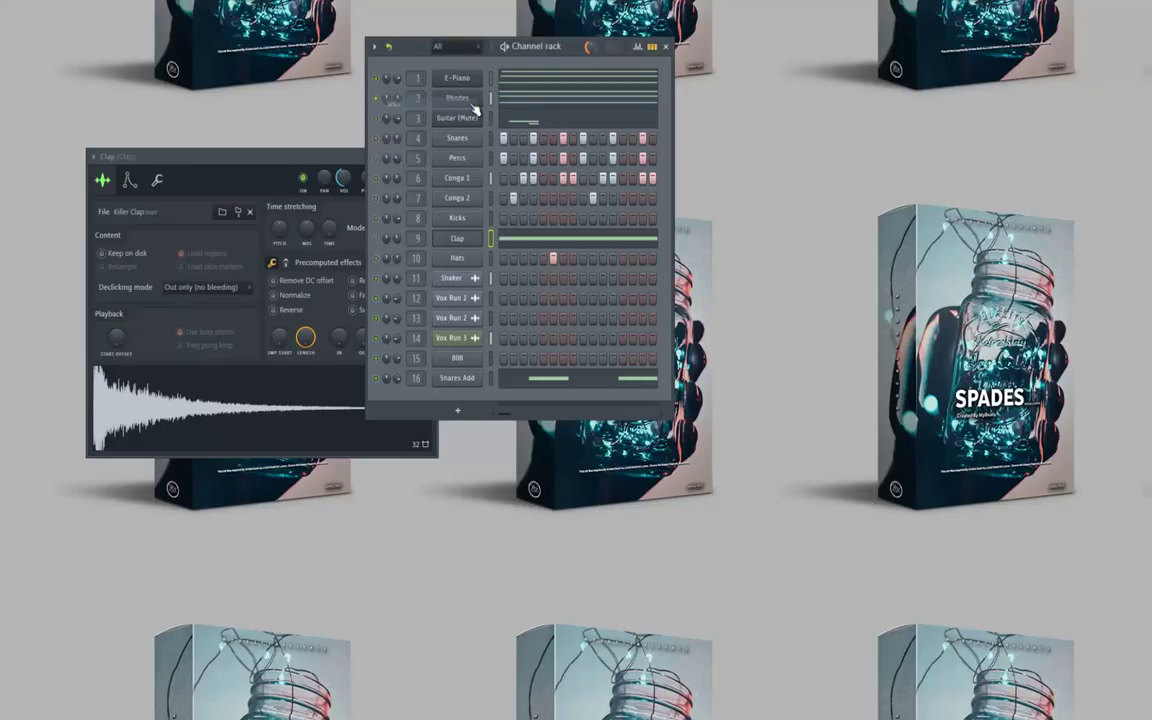
left_click(378, 158)
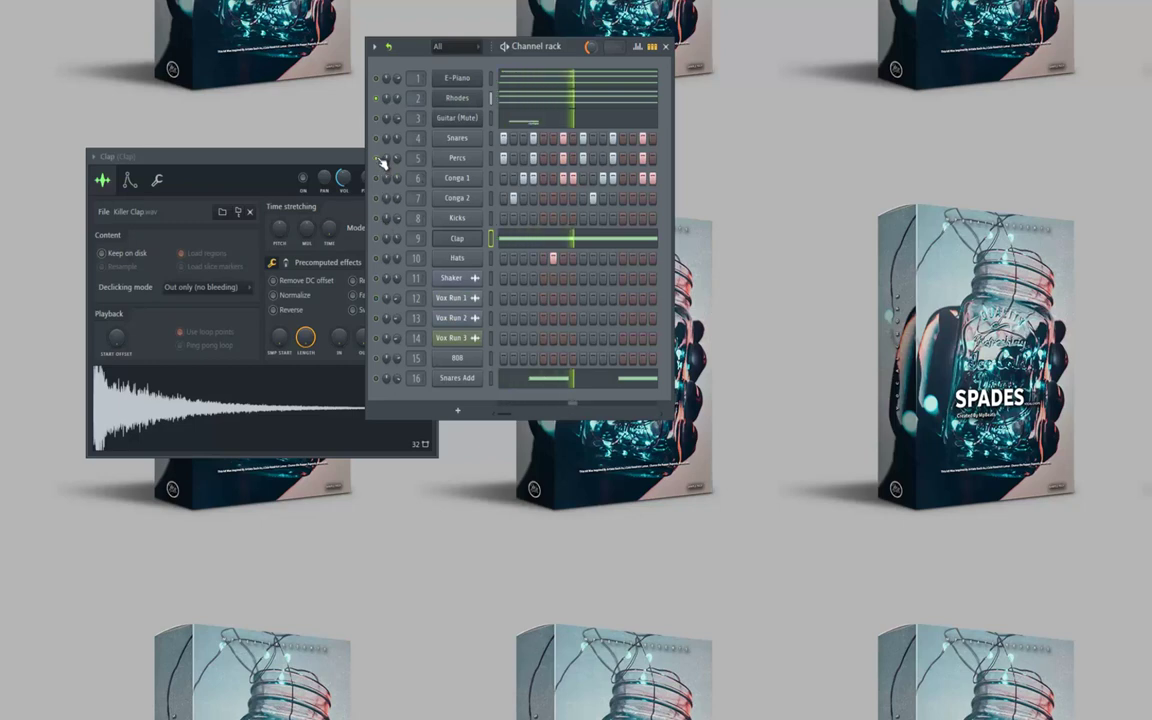
left_click(378, 179)
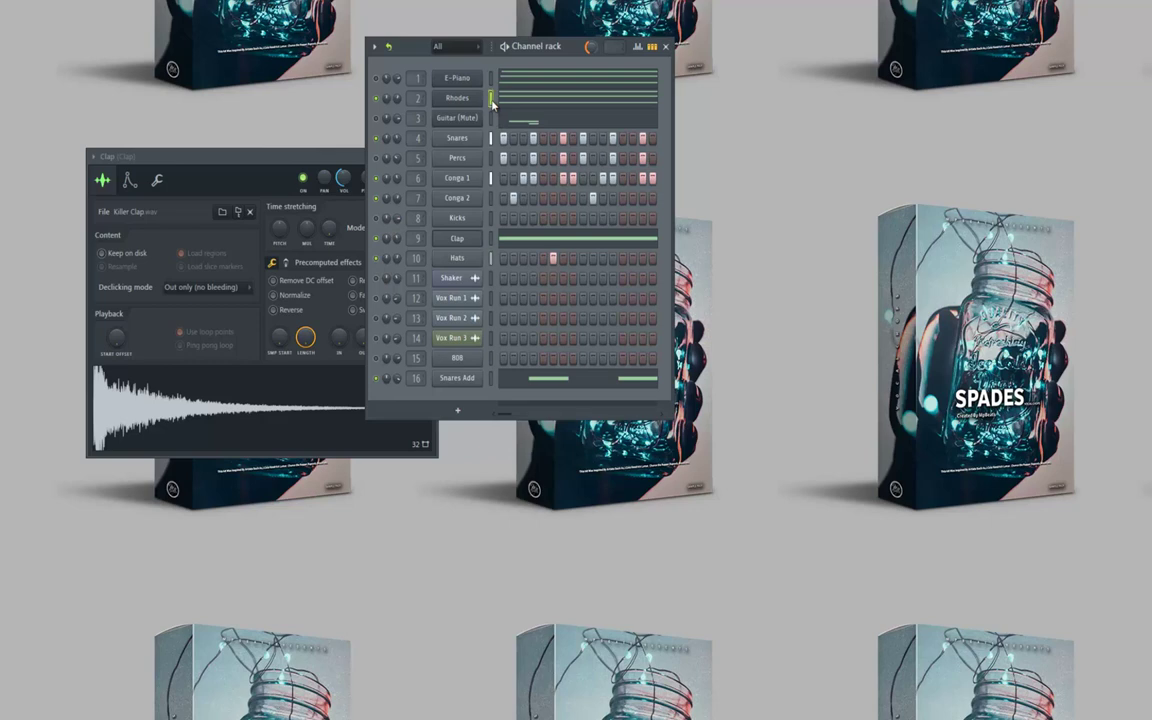
Insert Fruity parametric EQ 2 on the Rhodes mixer track and cut the low end with band 1 as a high-pass.
key("F9")
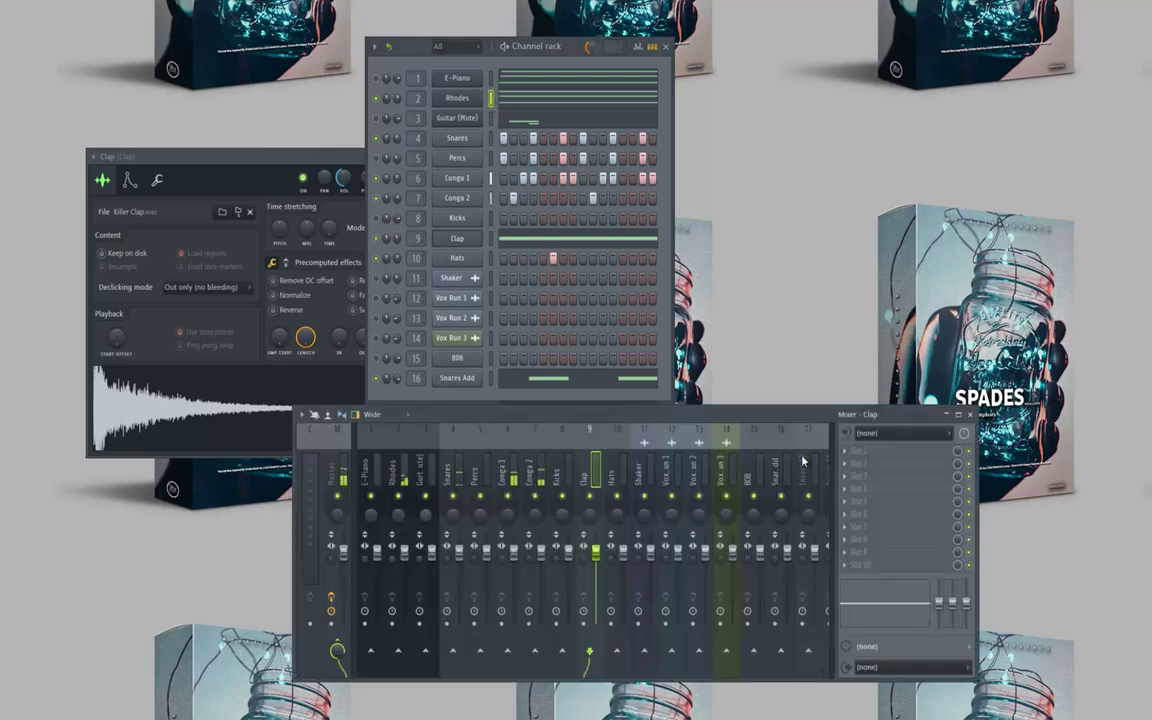
left_click(850, 452)
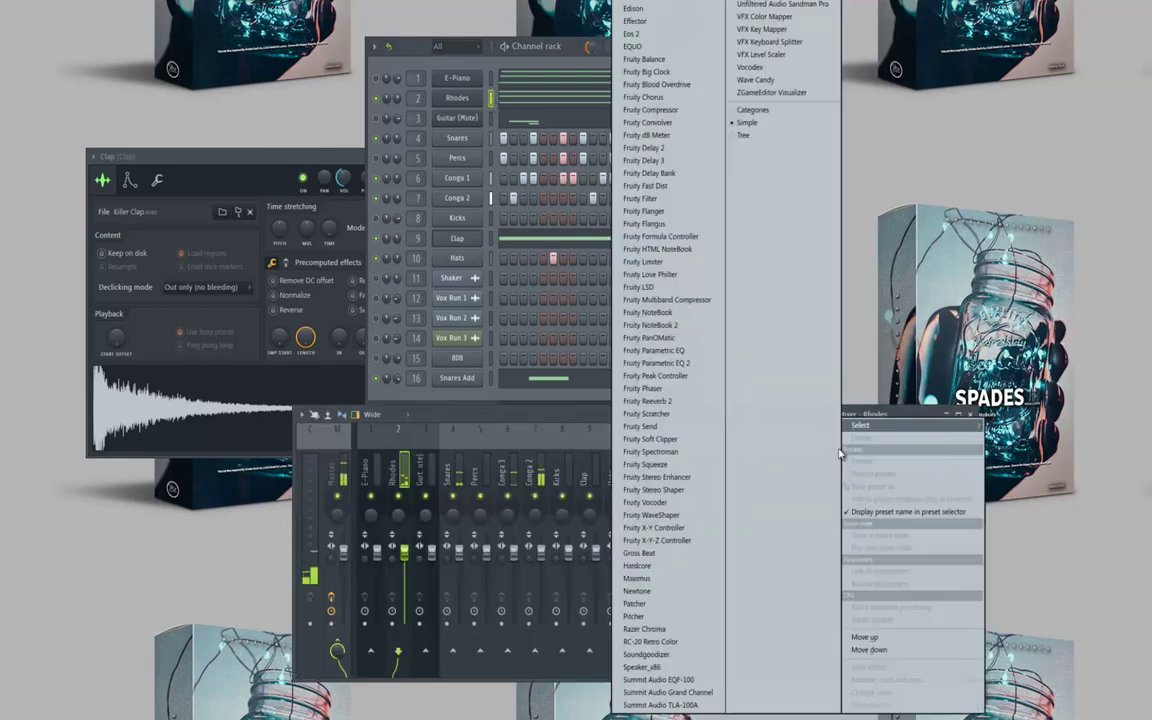
left_click(656, 358)
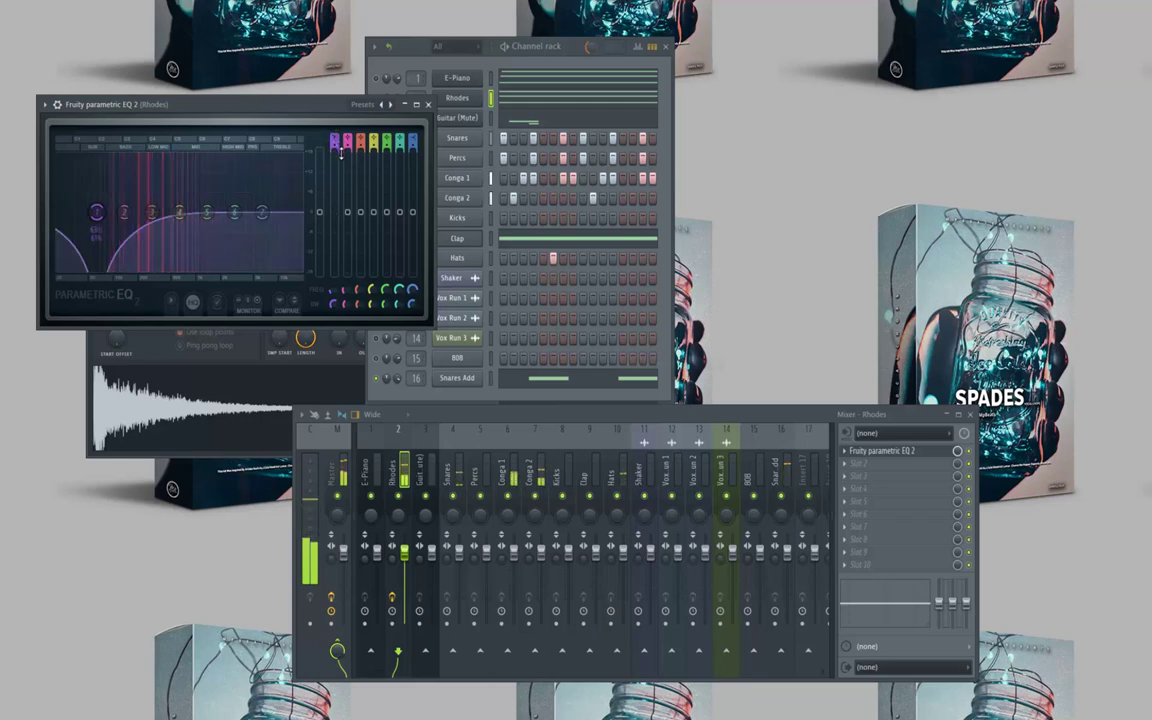
left_click_drag(341, 153, 341, 160)
left_click_drag(98, 212, 147, 207)
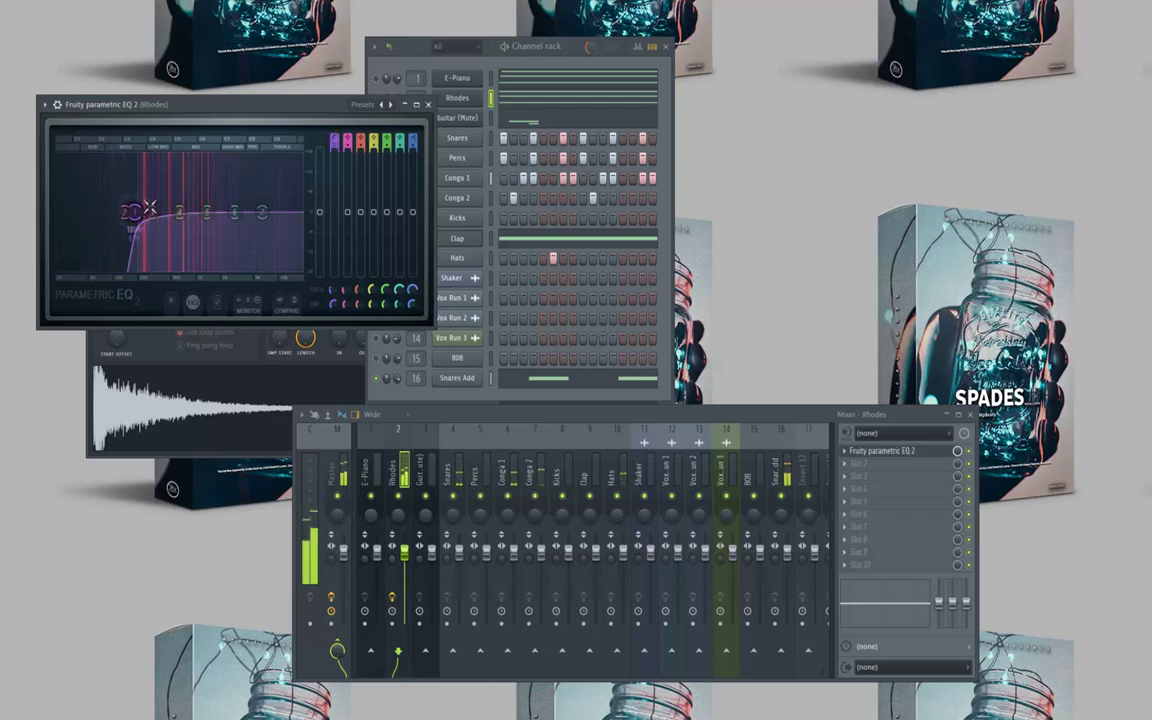
left_click(428, 104)
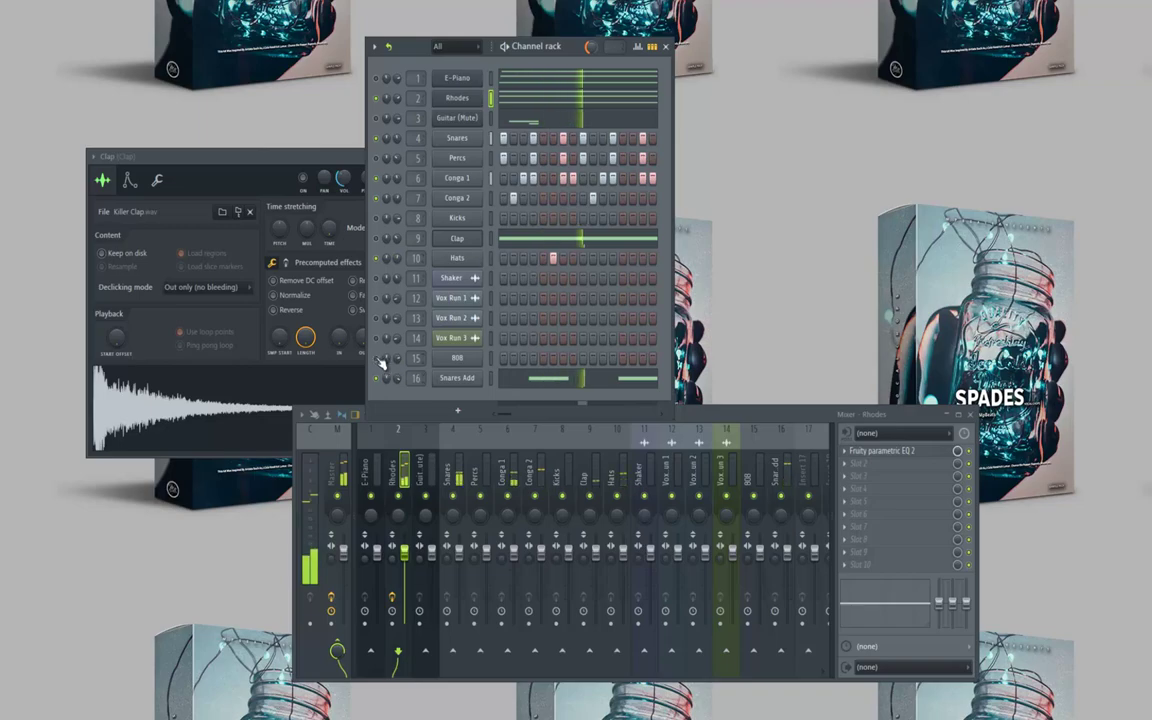
Open the 808 channel in the piano roll and check its sample's volume envelope settings.
right_click(474, 365)
left_click(505, 360)
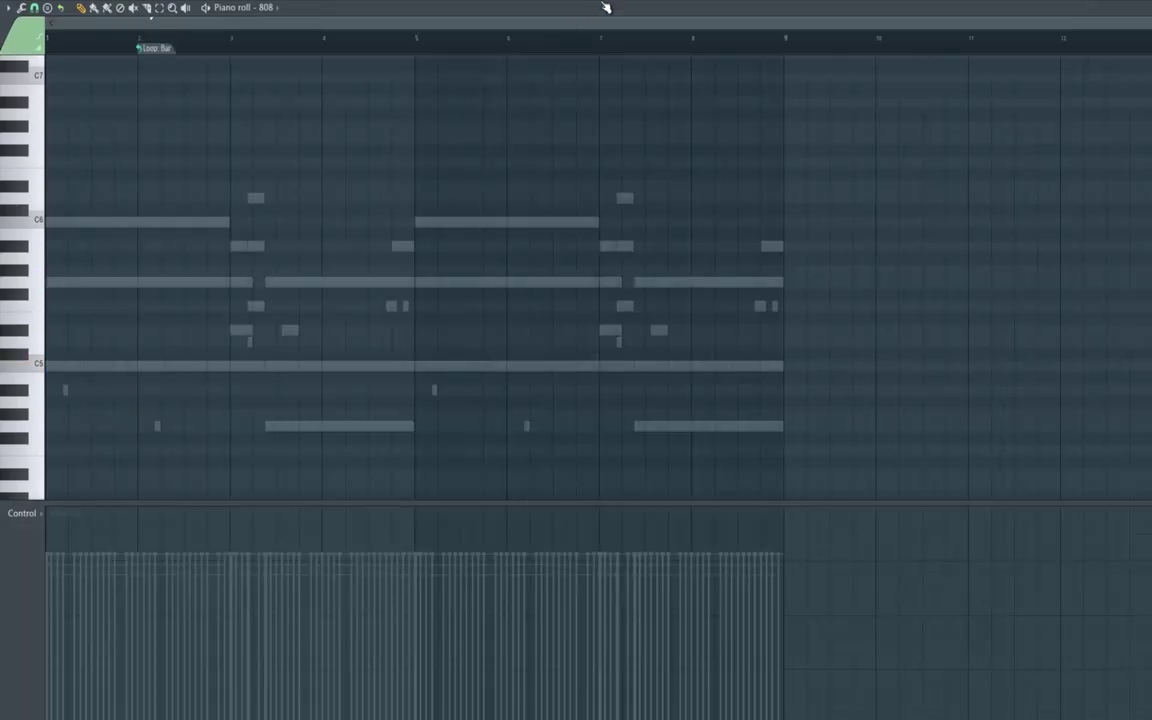
key("F6")
right_click(465, 366)
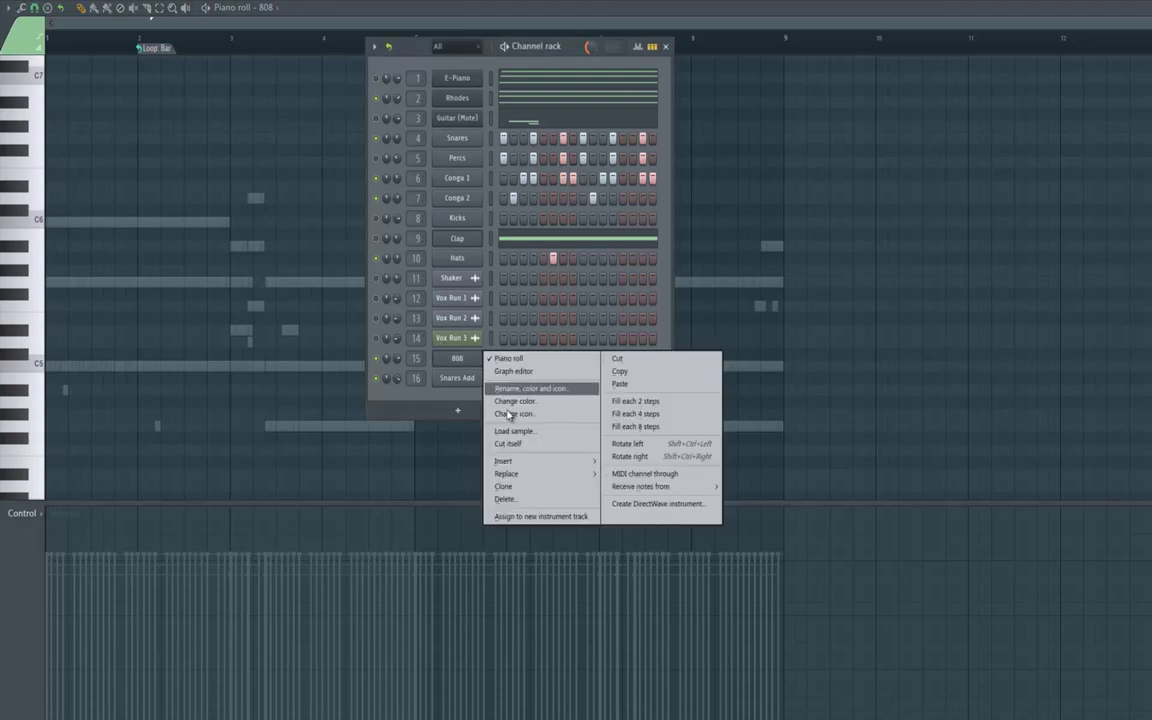
left_click(477, 356)
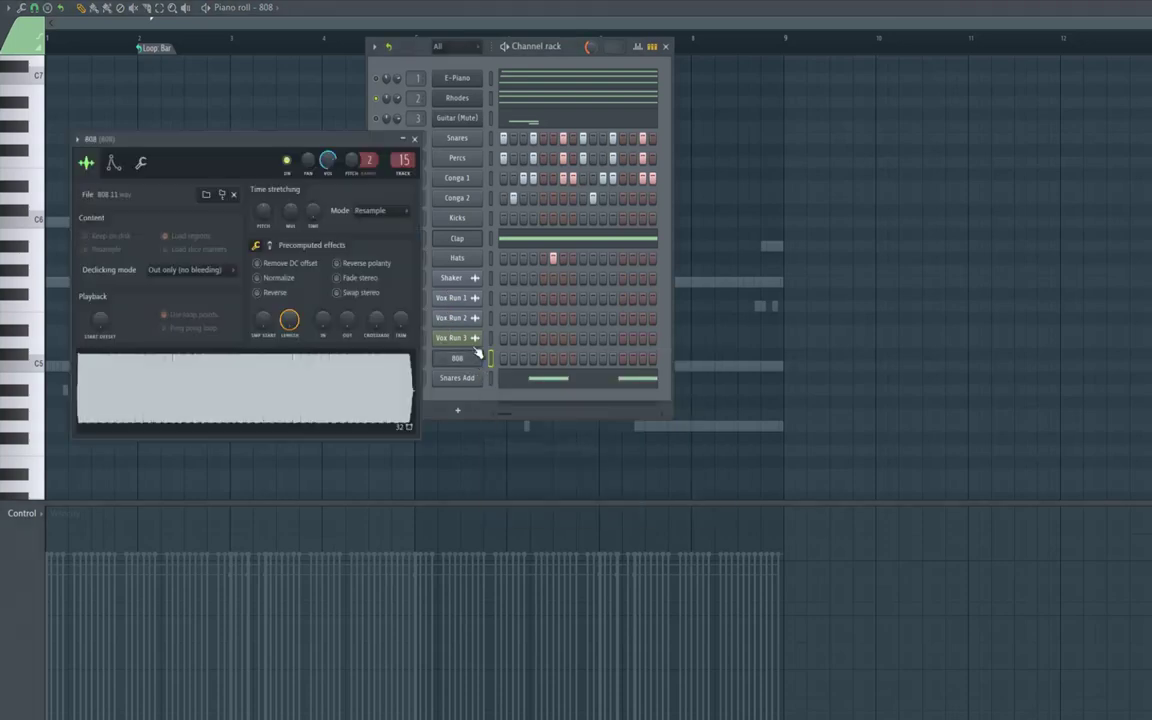
left_click(116, 163)
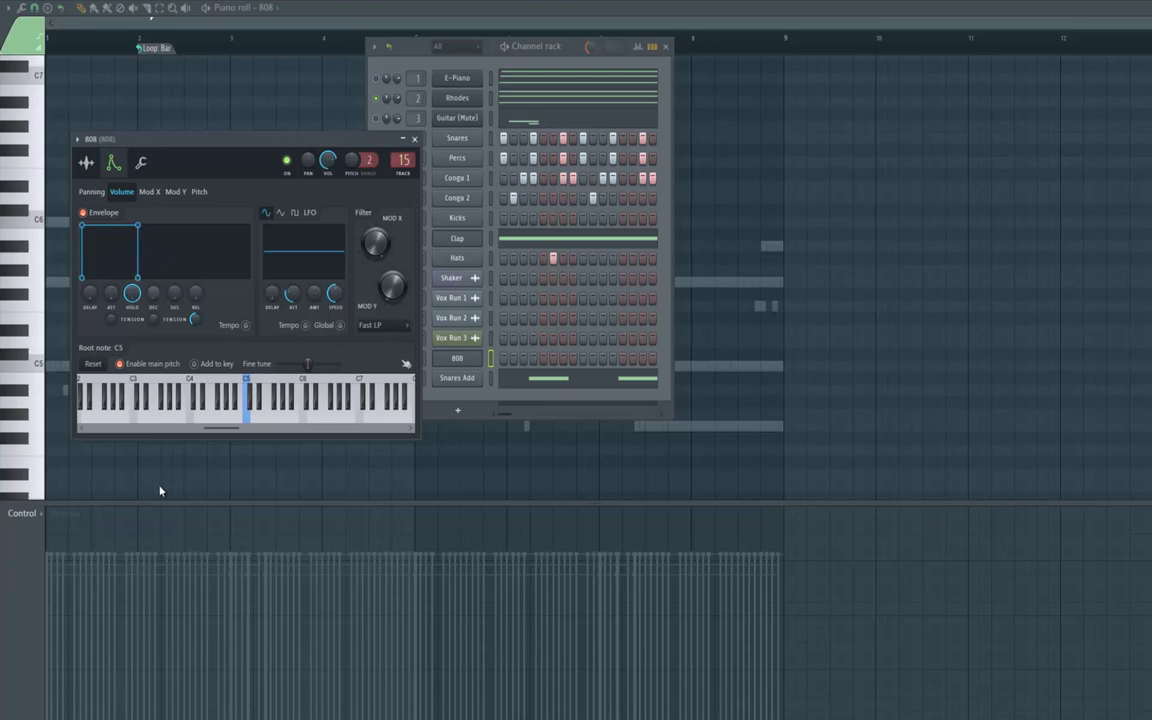
key("F7")
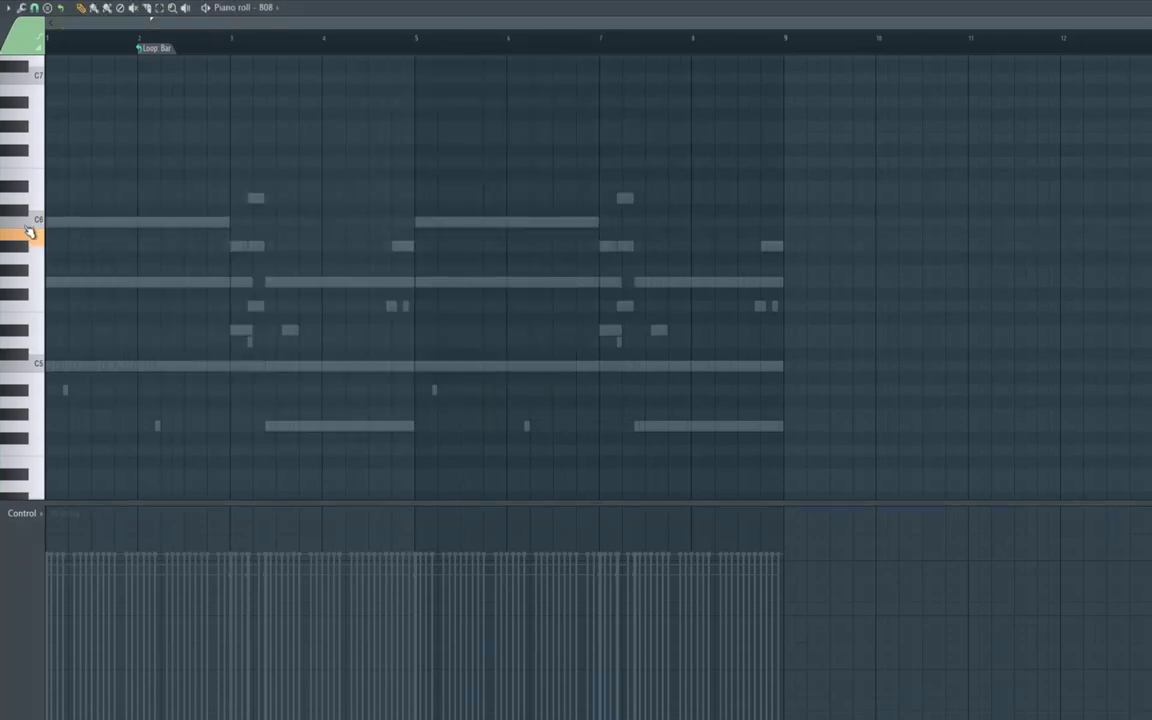
Place a C6 808 note at bar 1, turn off the bar loop and set the note's length to half a bar.
key("space")
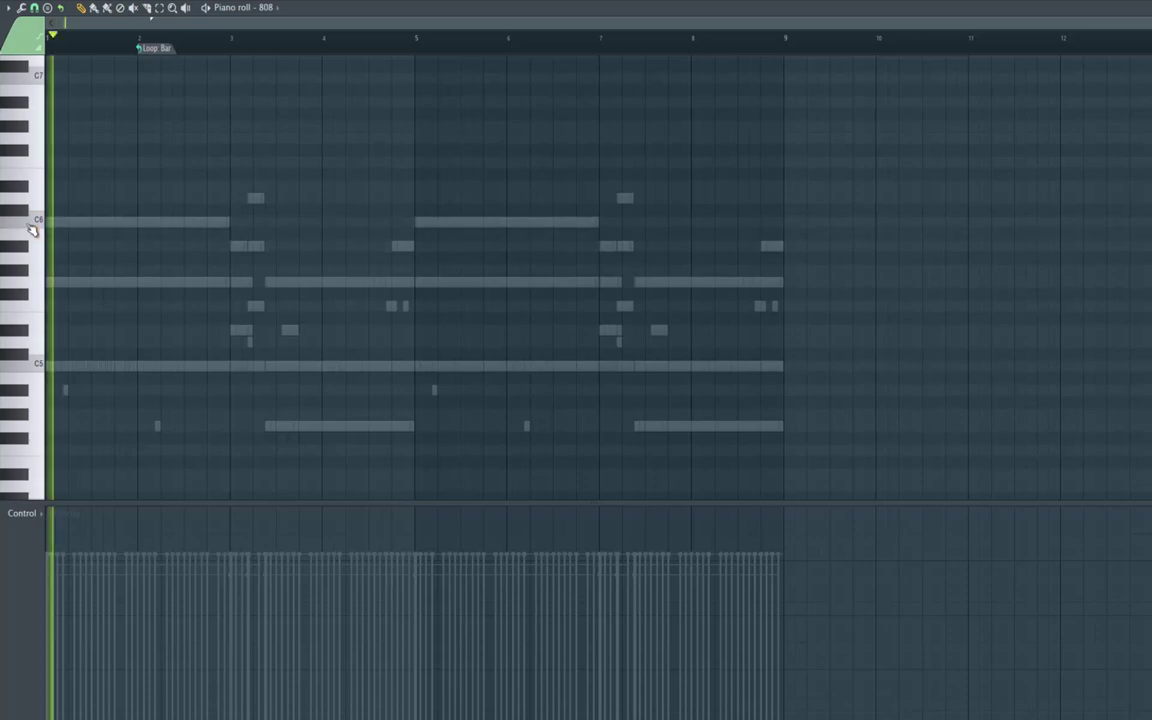
left_click(35, 222)
left_click(68, 224)
key("space")
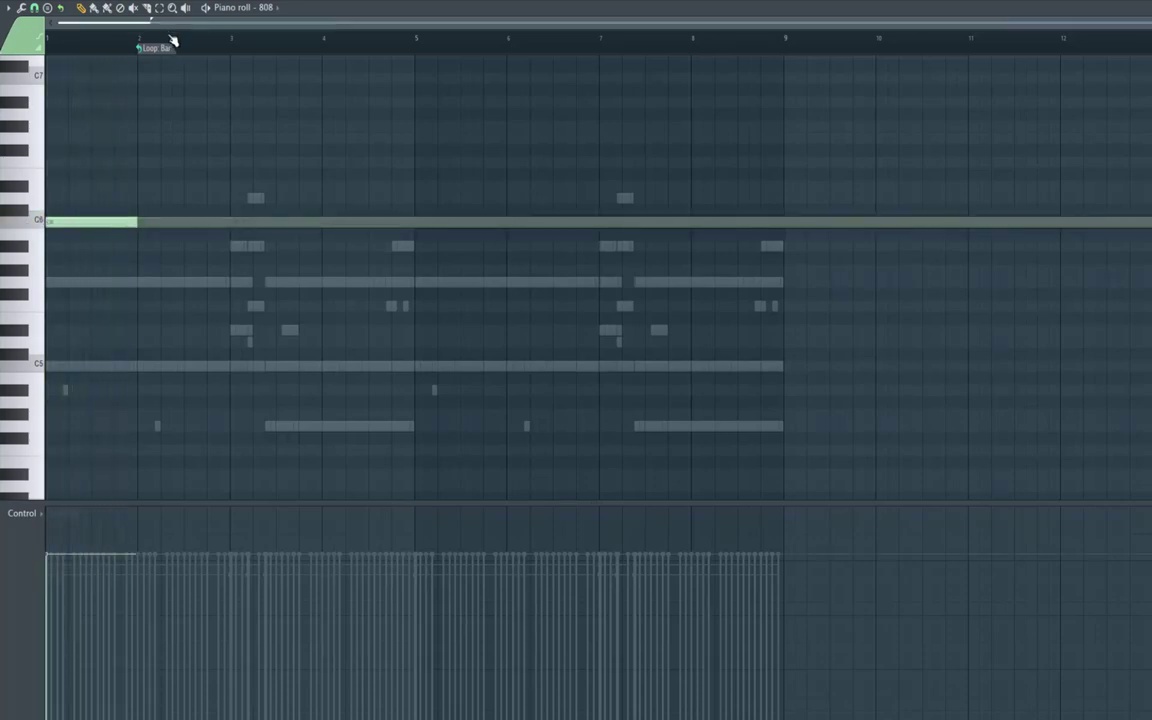
left_click(149, 52)
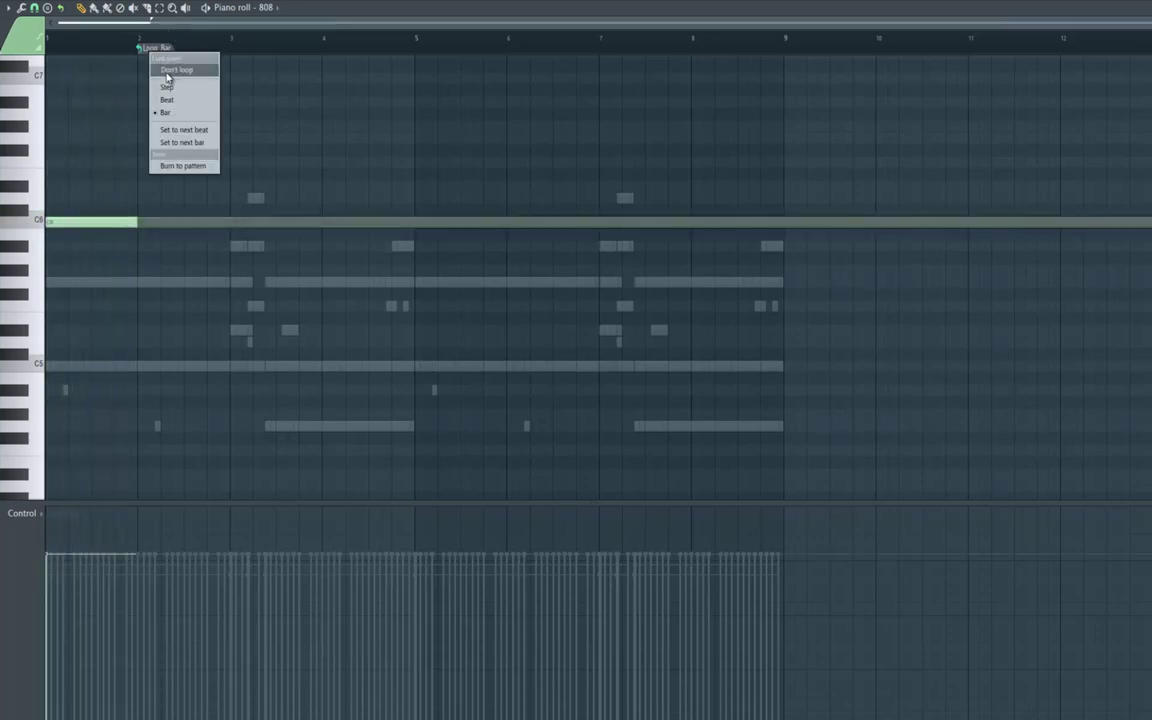
left_click(170, 70)
left_click_drag(780, 219, 115, 298)
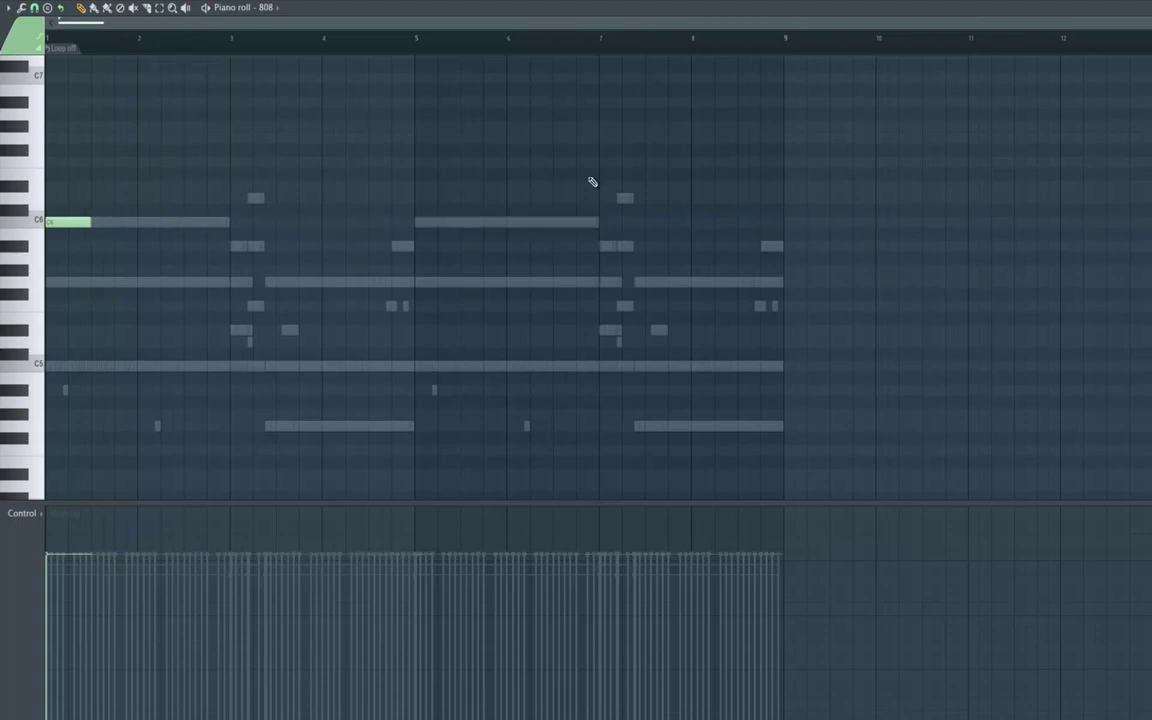
Add a second half-bar C6 808 note at bar 2 and lengthen the first note to just before it.
key("space")
scroll(310, 202, "up", 2)
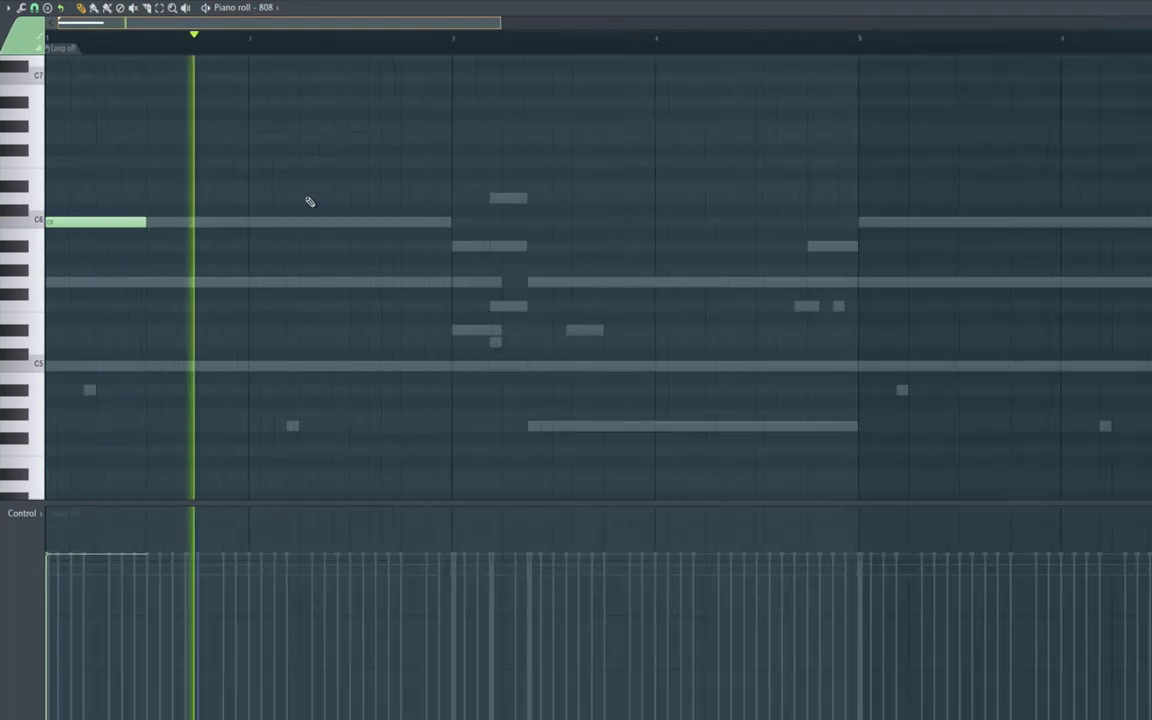
scroll(300, 212, "up", 1)
left_click(284, 222)
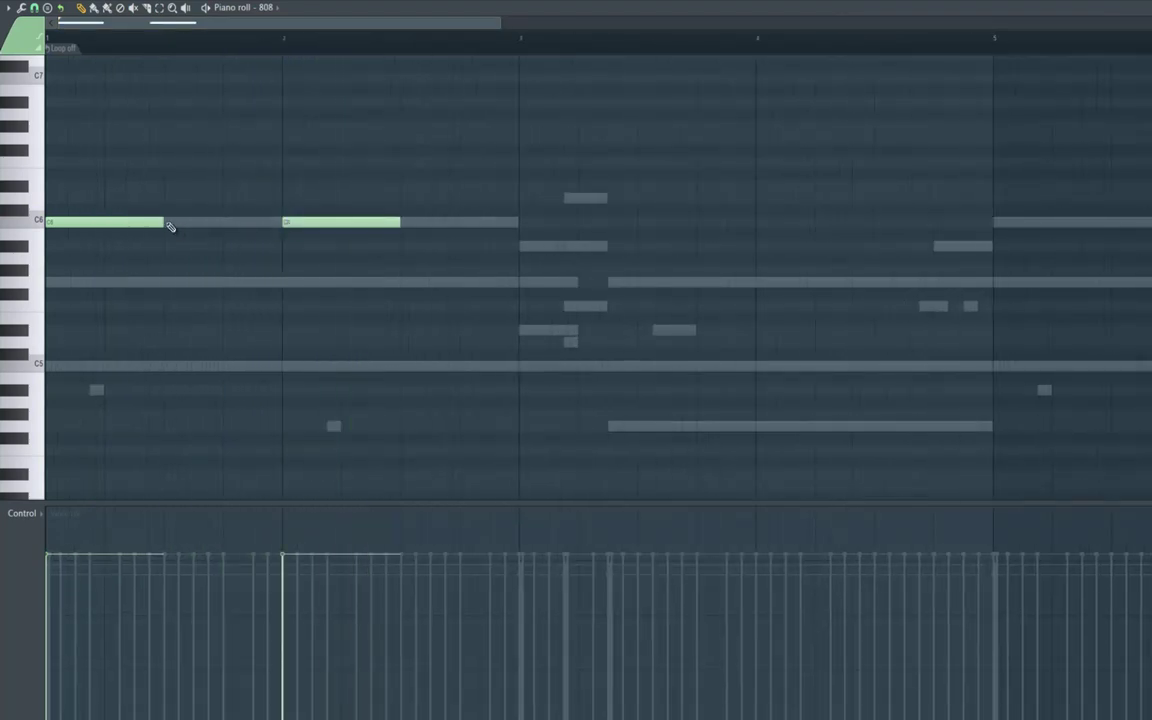
left_click_drag(170, 227, 269, 233)
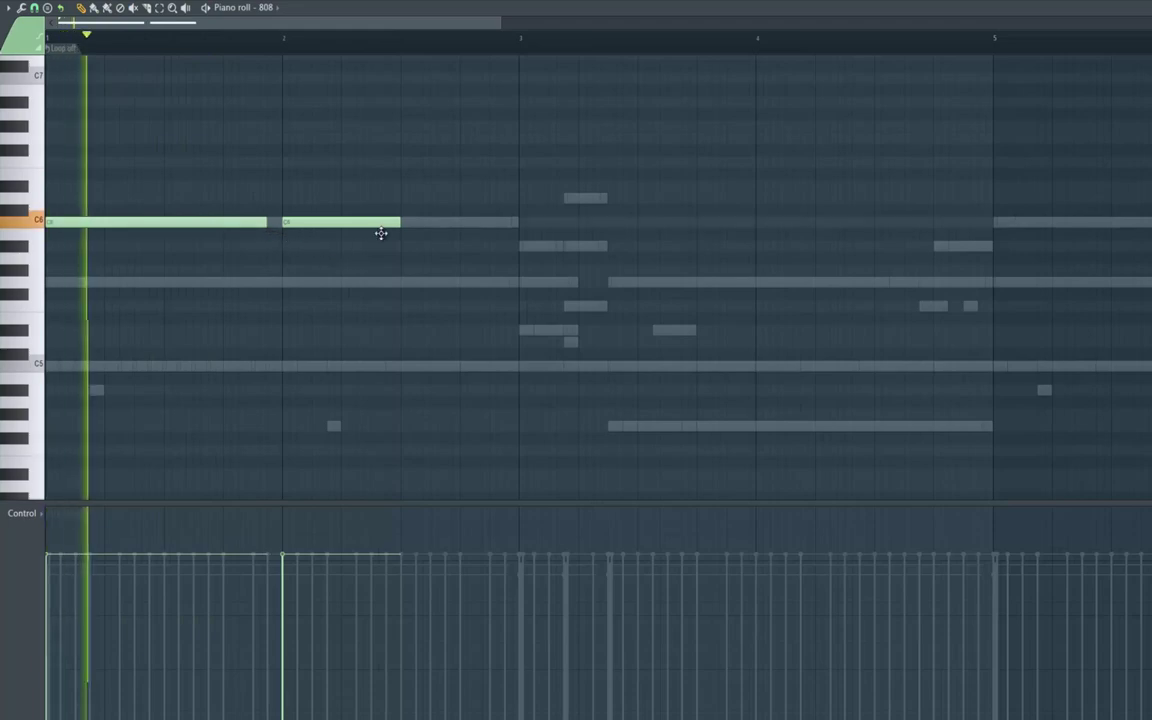
Lengthen the second C6 note to just before bar 3 and add short A#5 and D6 notes in bar 3.
left_click_drag(399, 224, 407, 224)
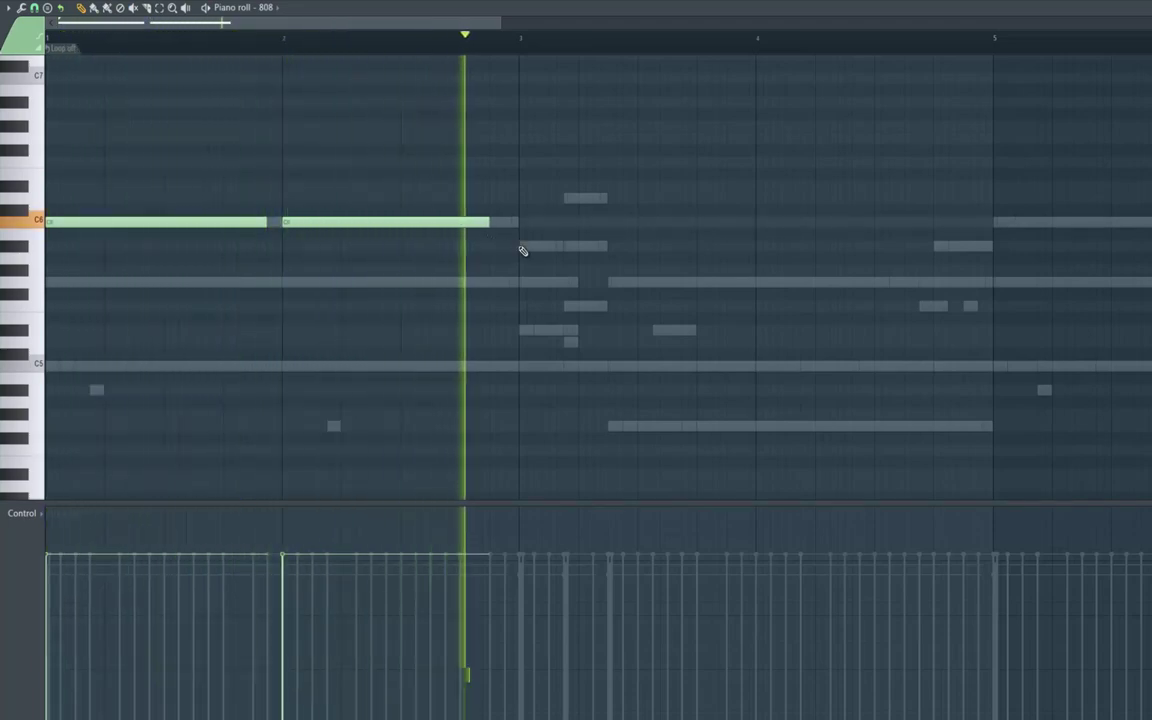
left_click(522, 246)
key("space")
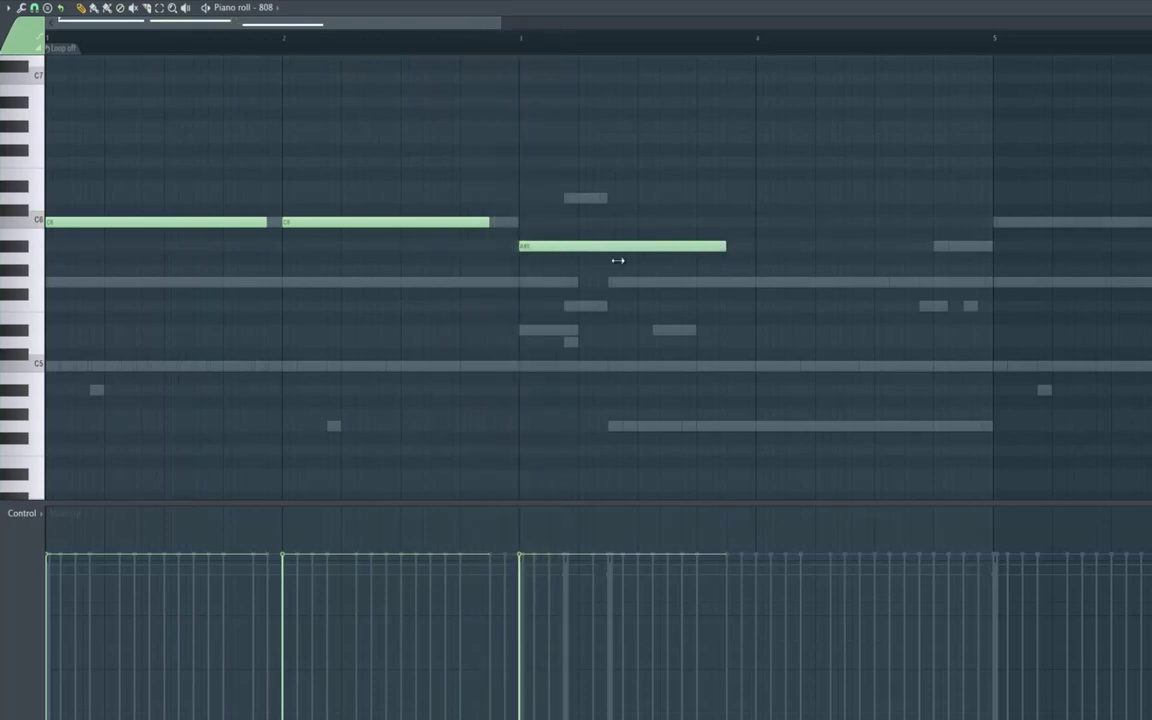
left_click(564, 196)
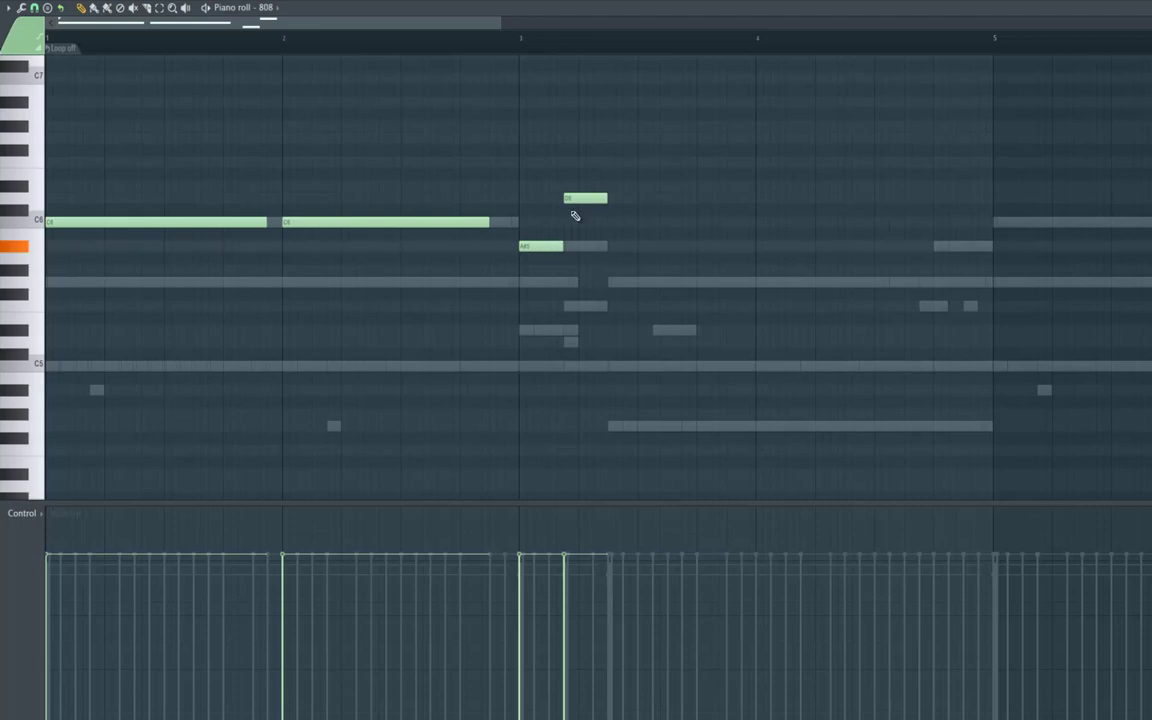
Add a G5 note after the D6 note lasting to bar 4, and shorten the A#5 and D6 notes before it.
left_click(609, 281)
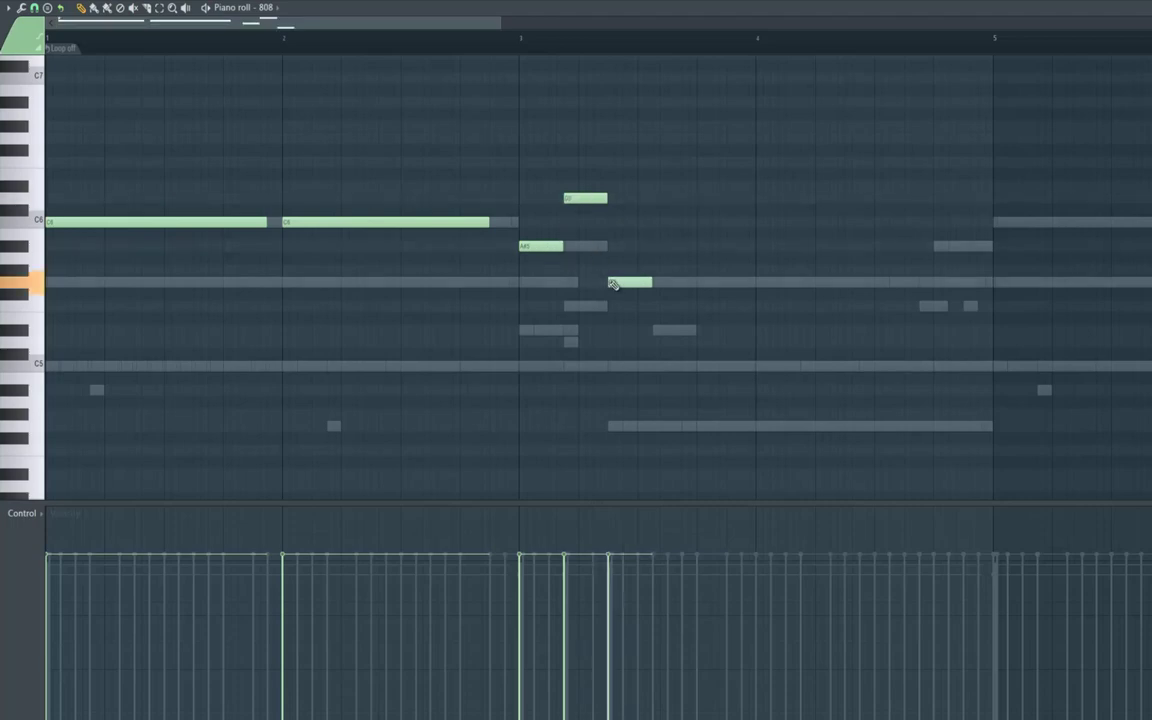
key("space")
left_click_drag(648, 283, 754, 285)
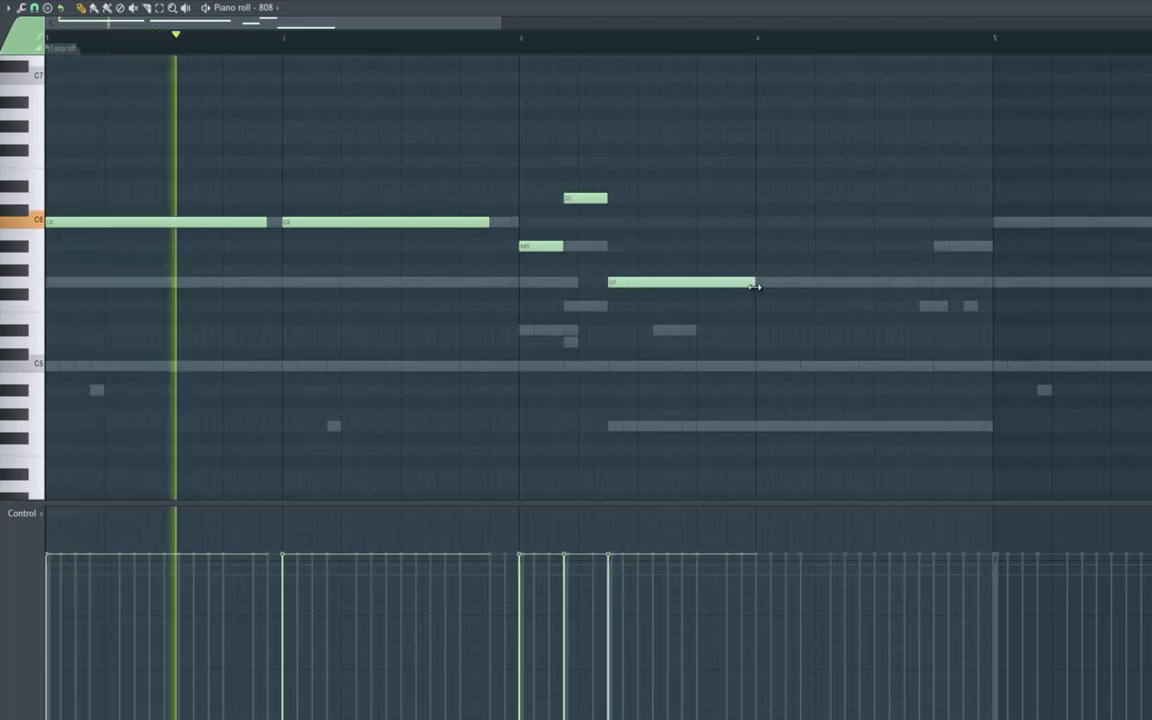
left_click_drag(562, 246, 549, 245)
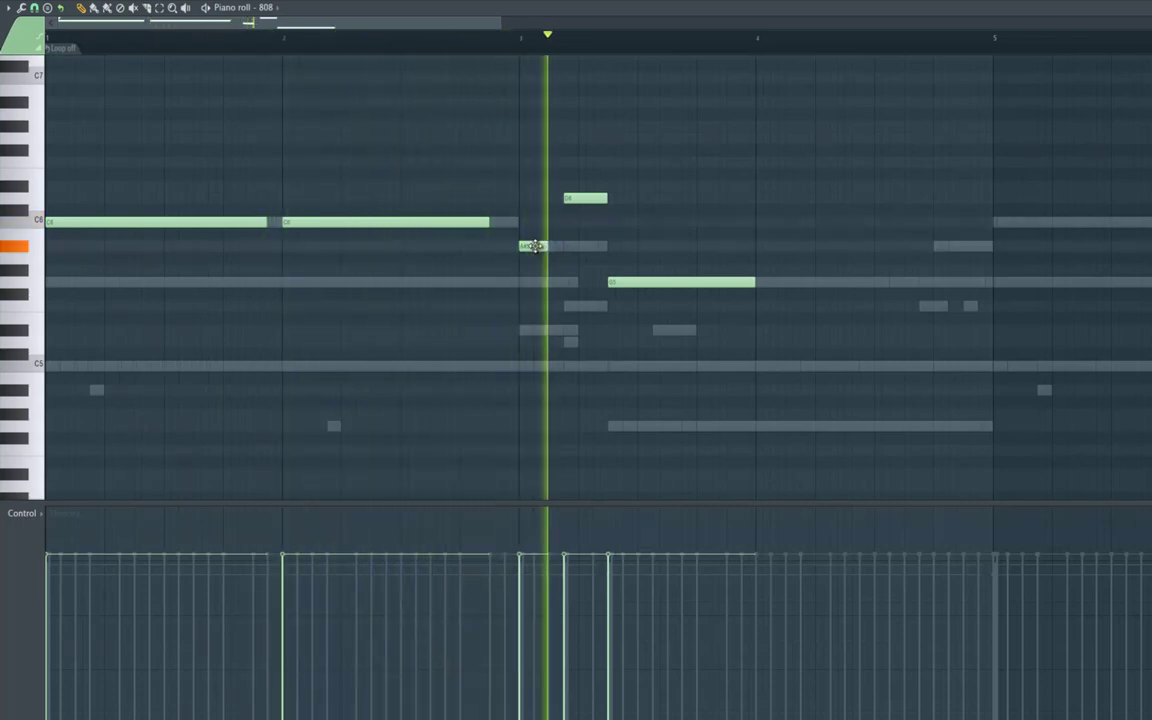
left_click_drag(603, 198, 600, 198)
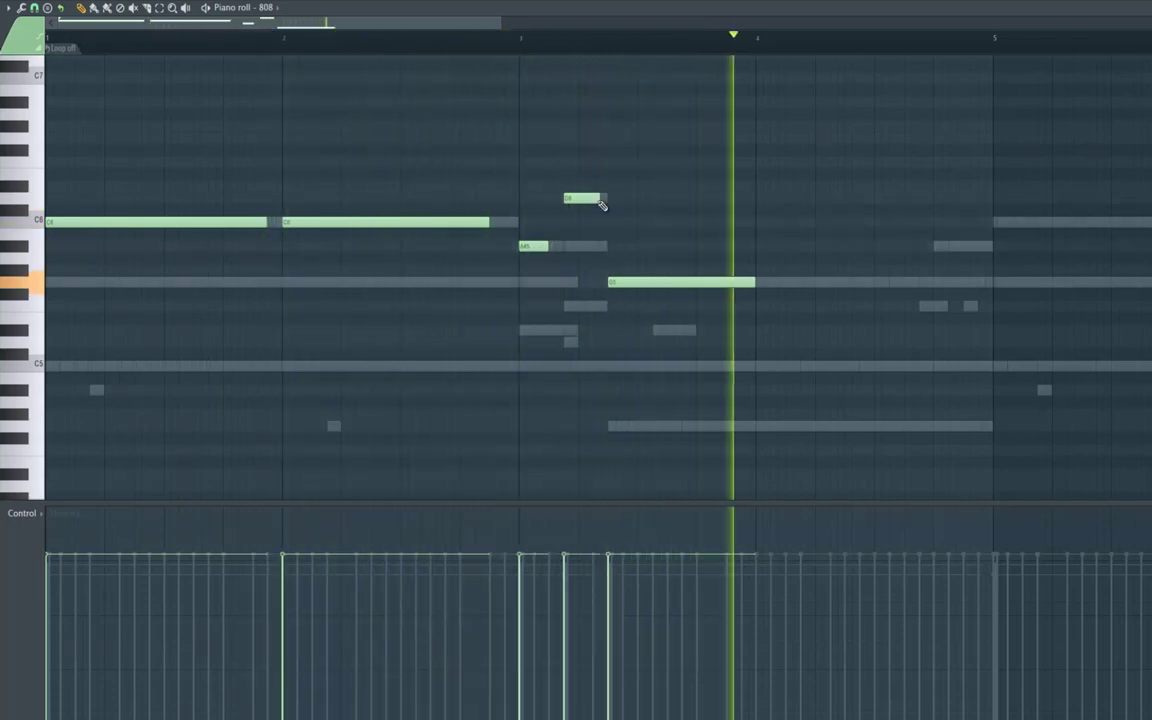
Add another G5 note half a beat into bar 4 and lengthen it to two and a half beats.
key("space")
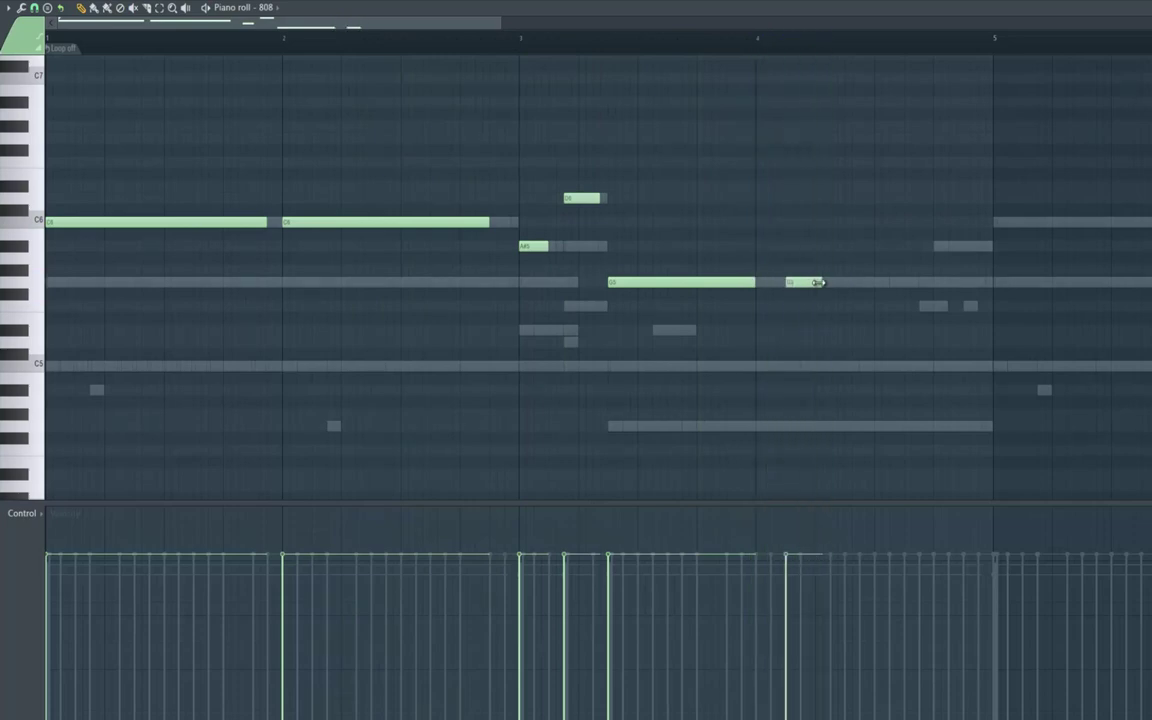
key("space")
left_click_drag(819, 283, 930, 286)
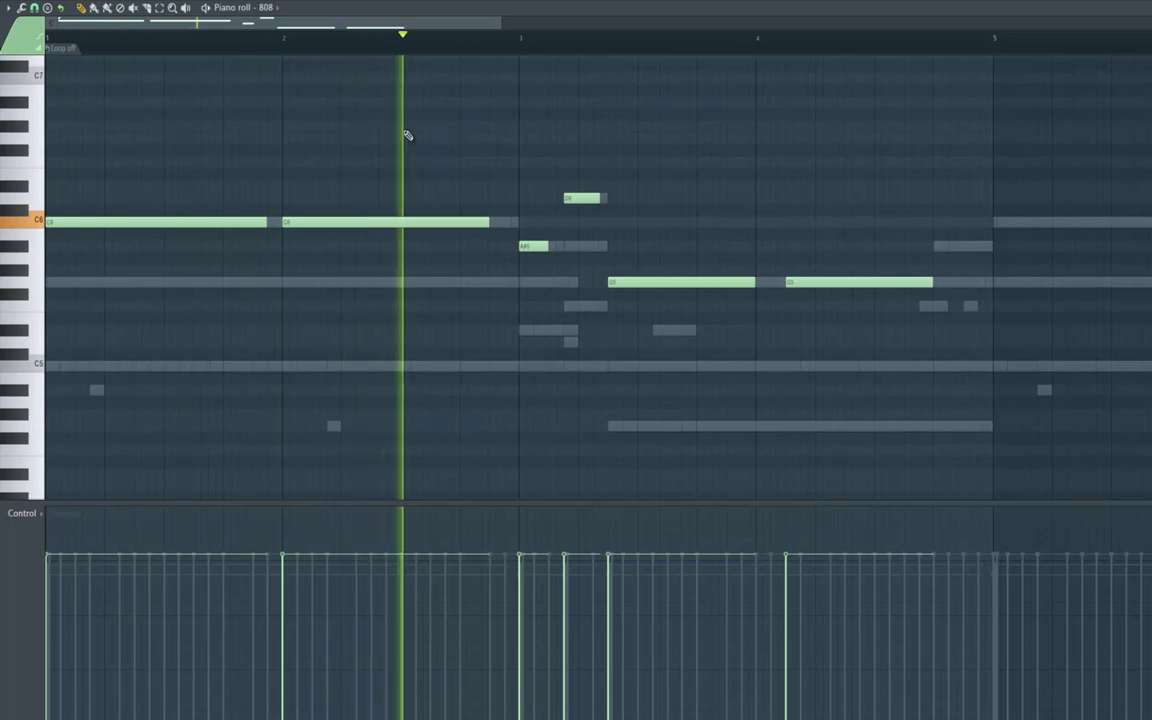
Cut the bar 2 C6 note to half a bar and fill the second half of the bar with a G6 note.
key("space")
left_click_drag(404, 103, 412, 140)
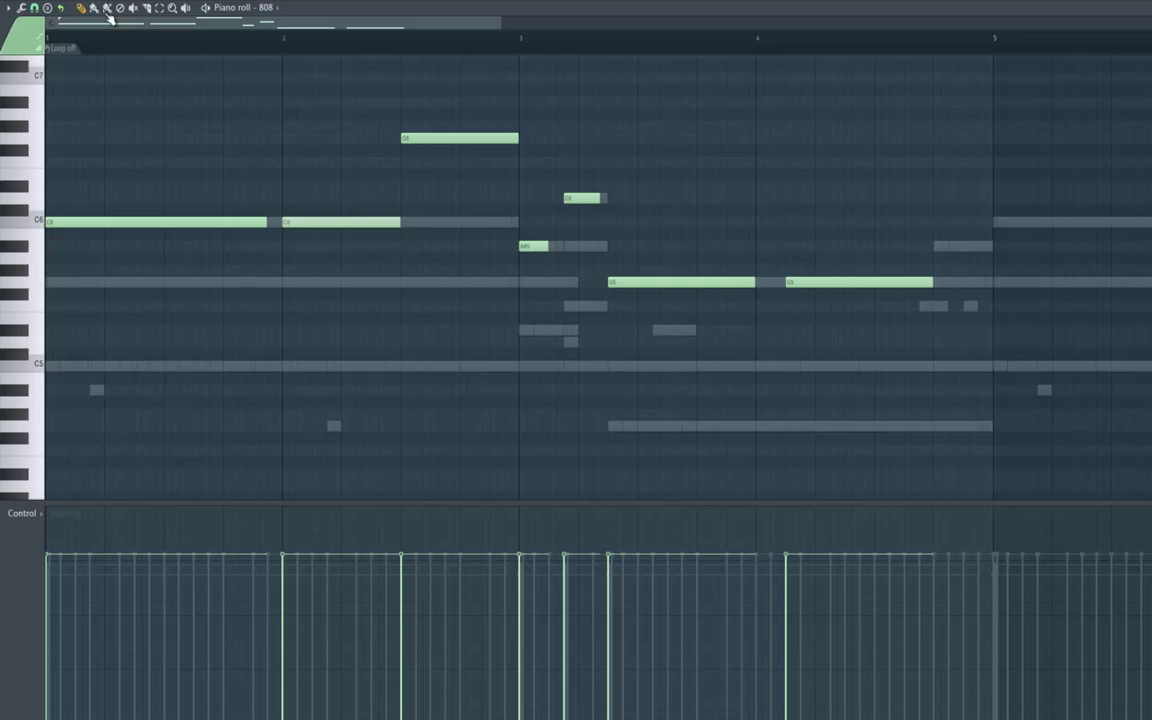
Place a short G5 slide note beneath the G6 note in bar 2, slightly after the G6 note starts.
double_click(448, 282)
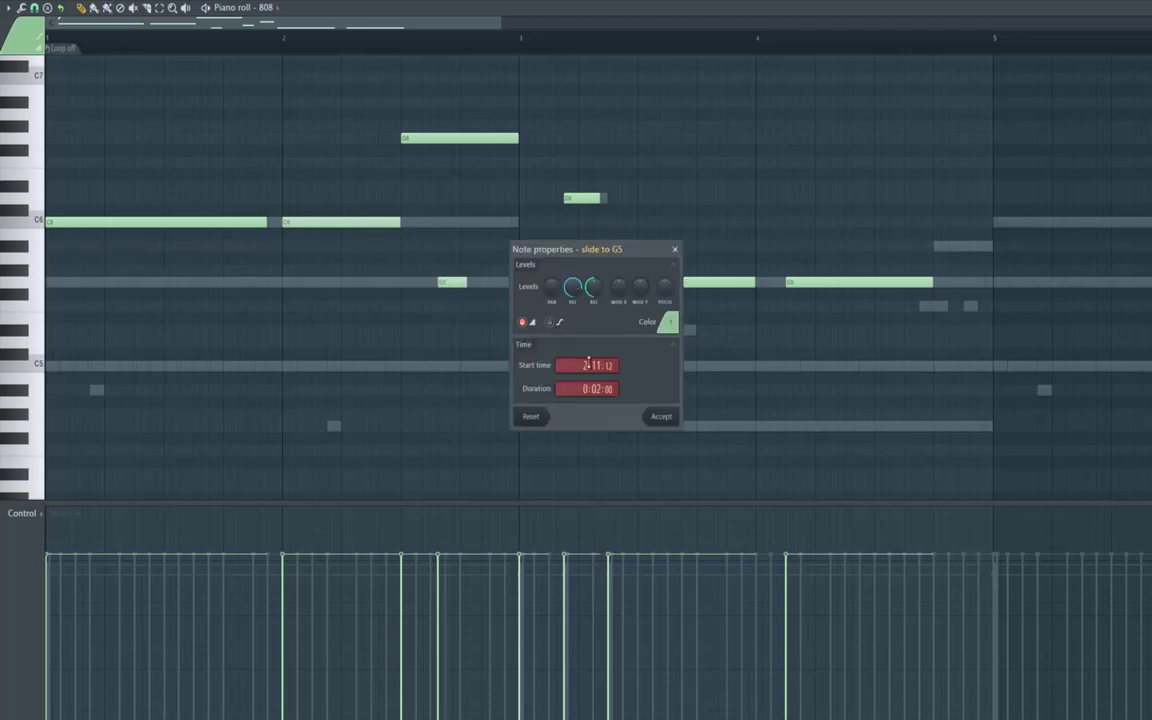
key("Escape")
key("space")
left_click_drag(454, 284, 463, 286)
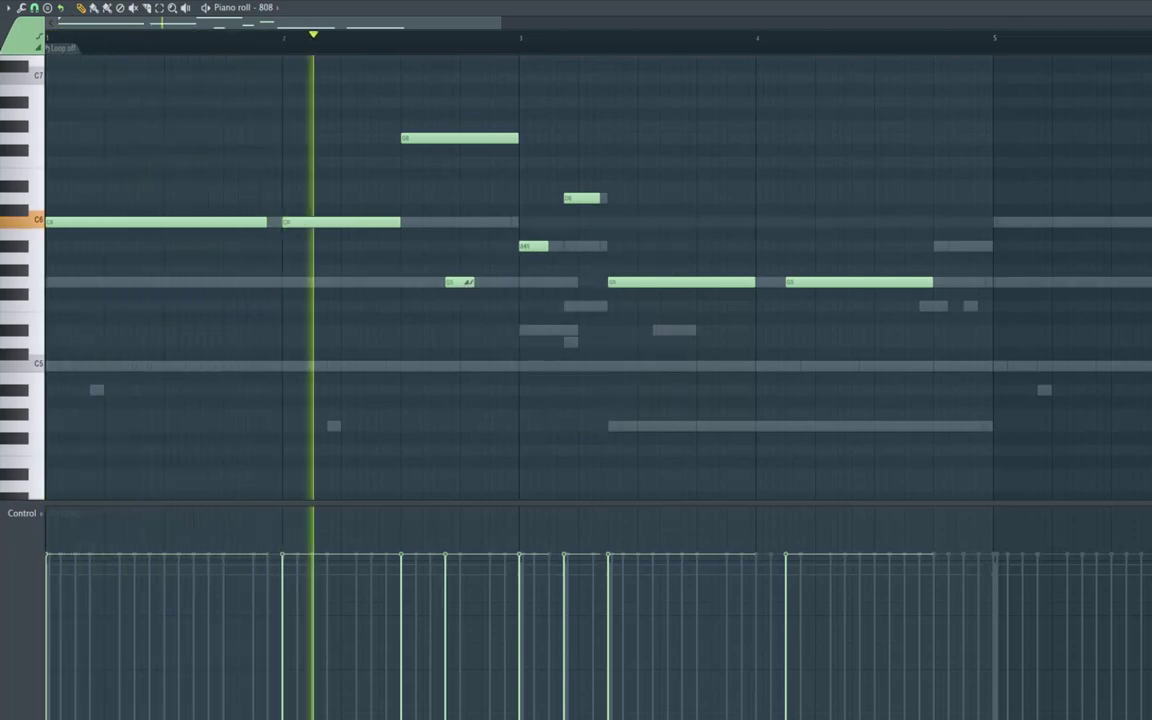
left_click(14, 2)
left_click(17, 22)
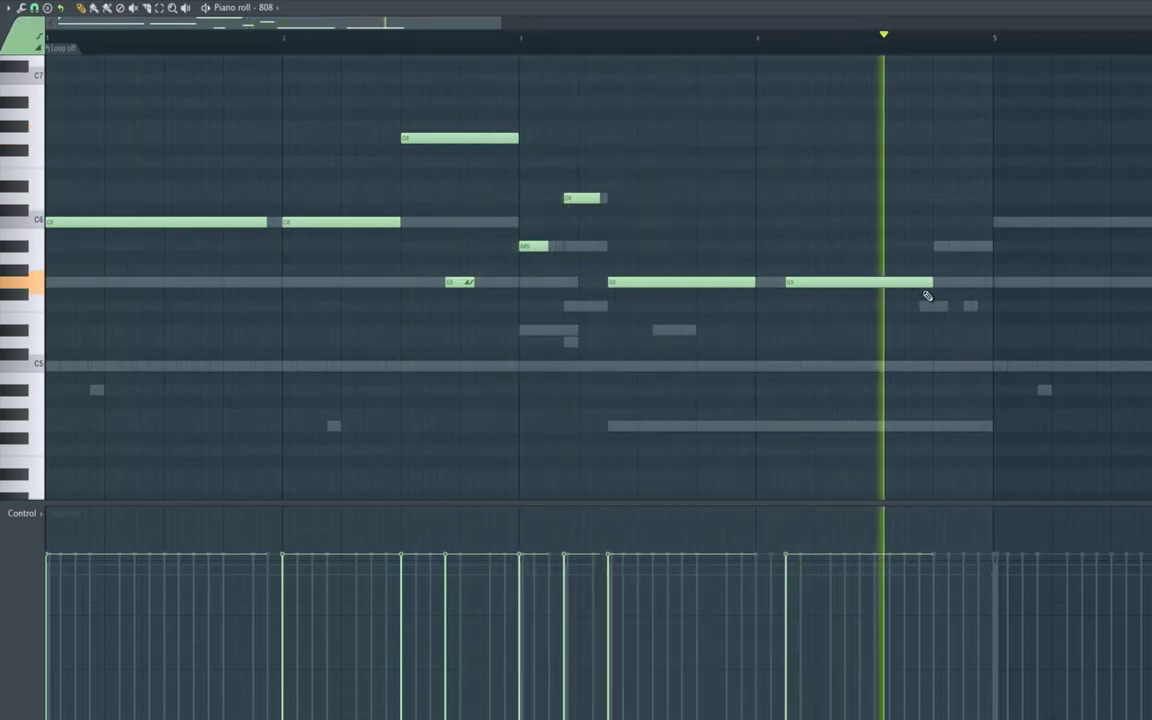
Add a regular A#5 note at the end of bar 4 lasting to bar 5, and trim the G5 note to its start.
key("space")
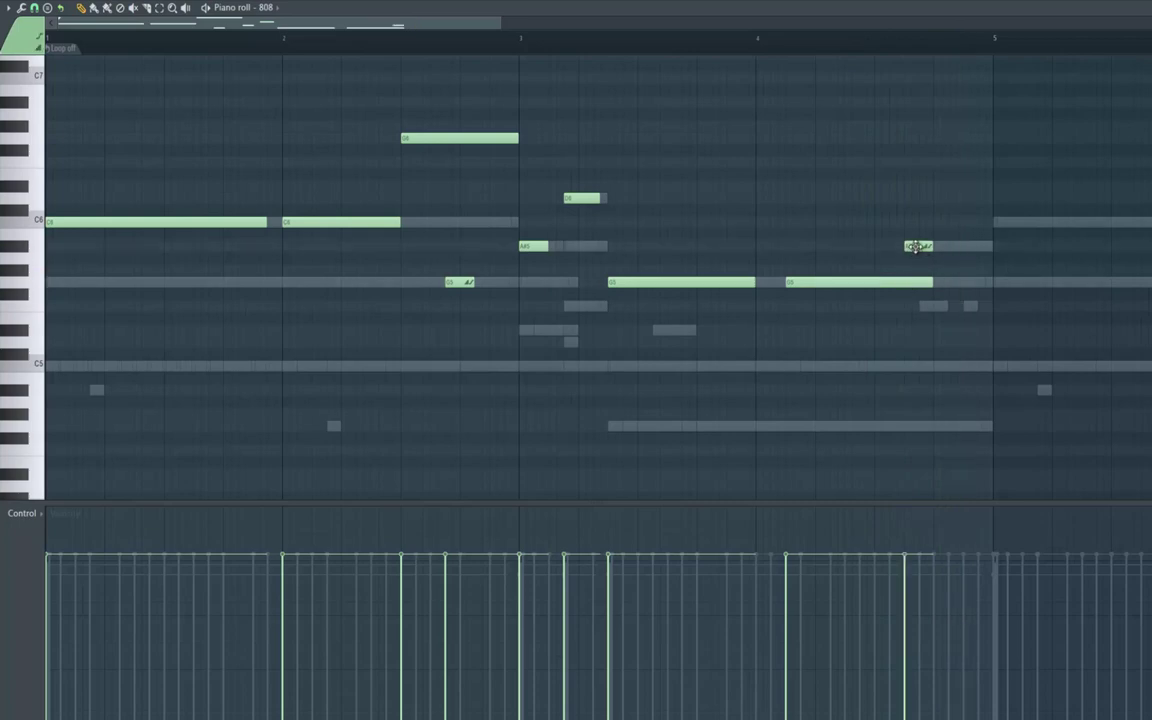
left_click(906, 249)
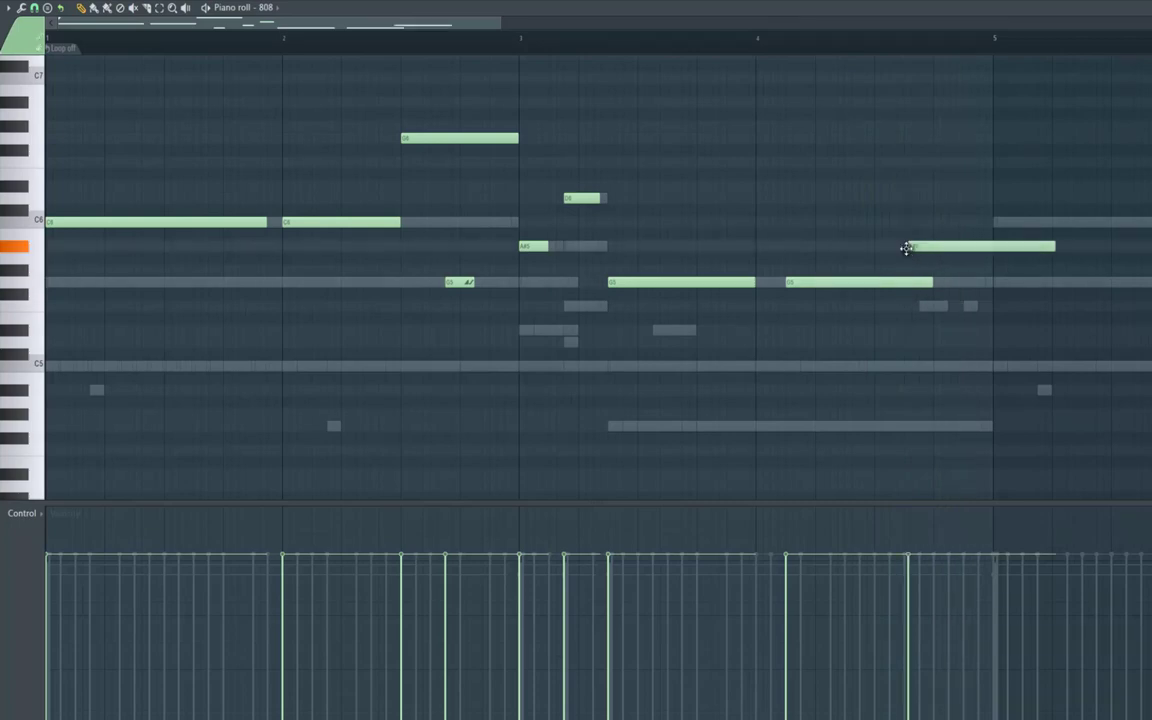
key("space")
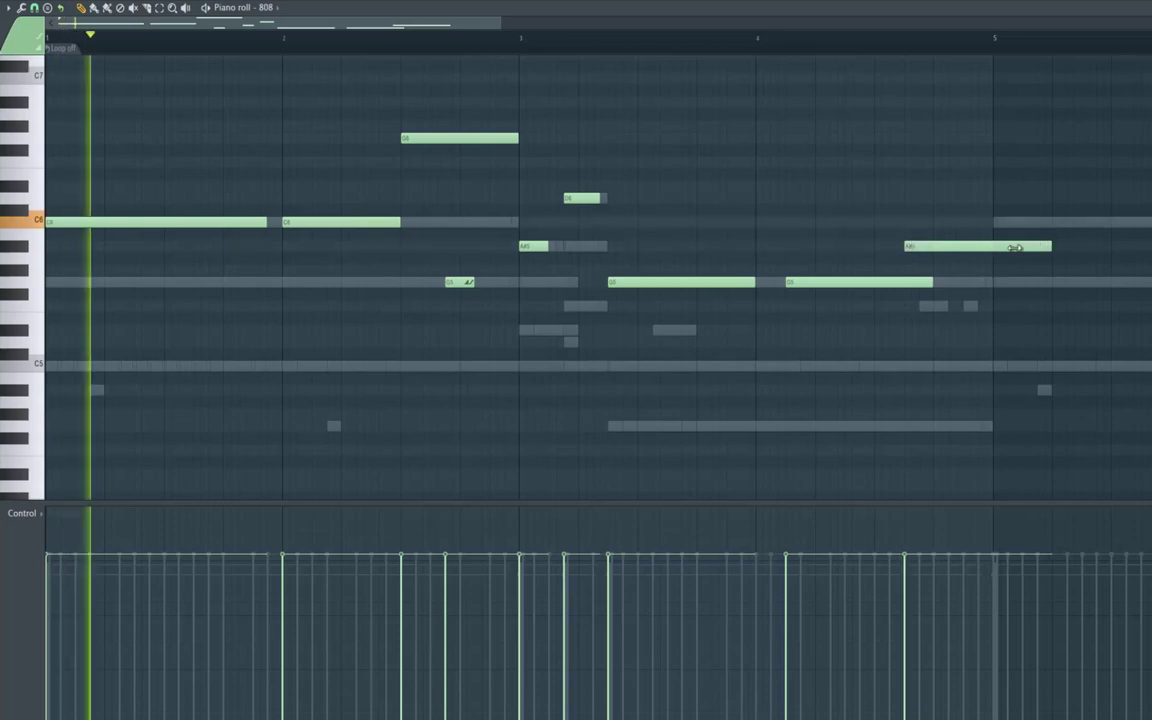
left_click_drag(1045, 242, 992, 247)
left_click_drag(930, 281, 904, 282)
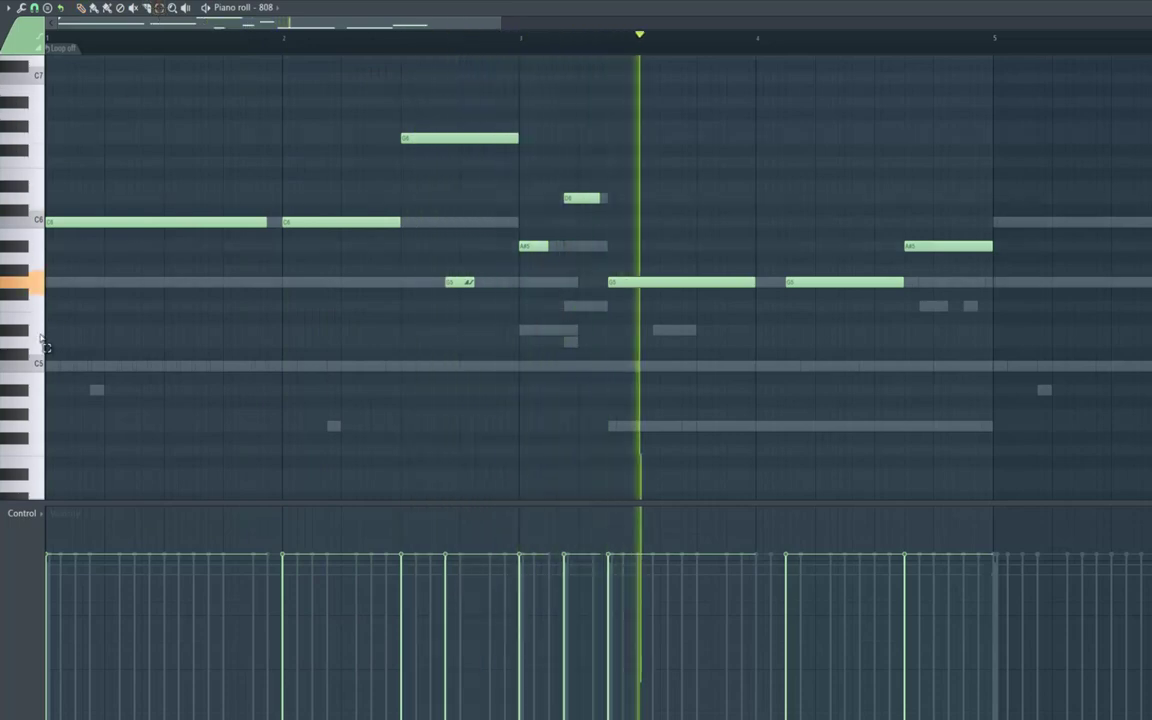
Duplicate the whole four-bar 808 pattern so that the copy starts at bar 5.
left_click_drag(20, 78, 44, 356)
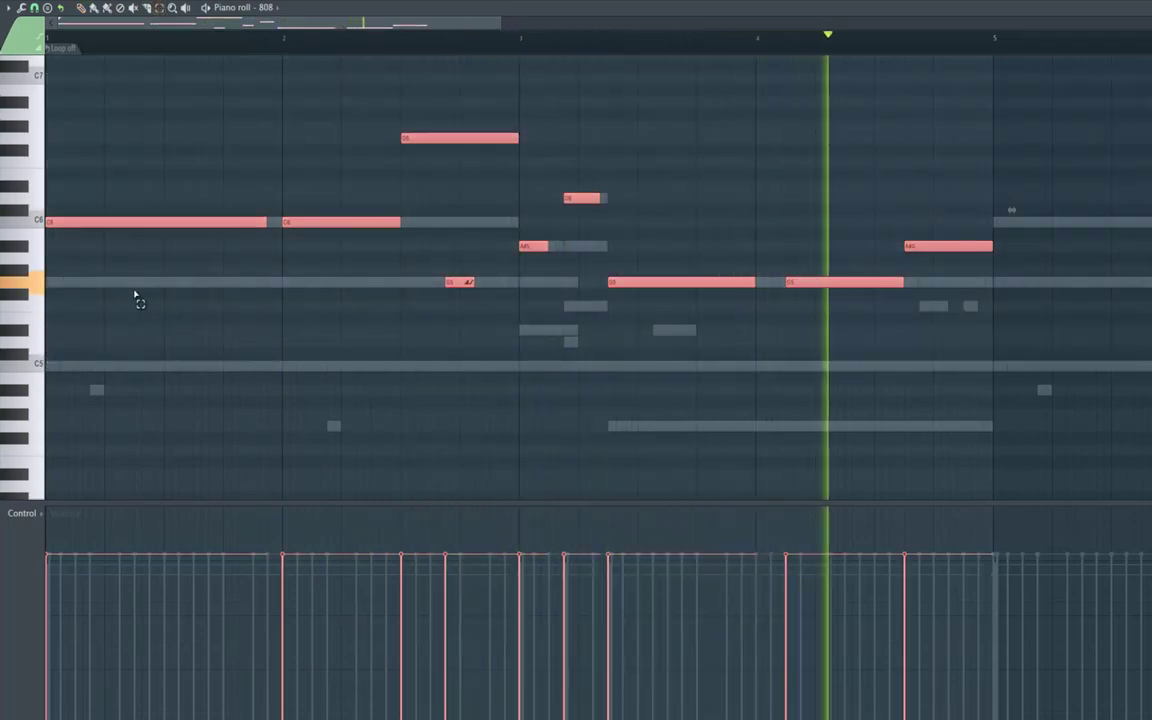
key("space")
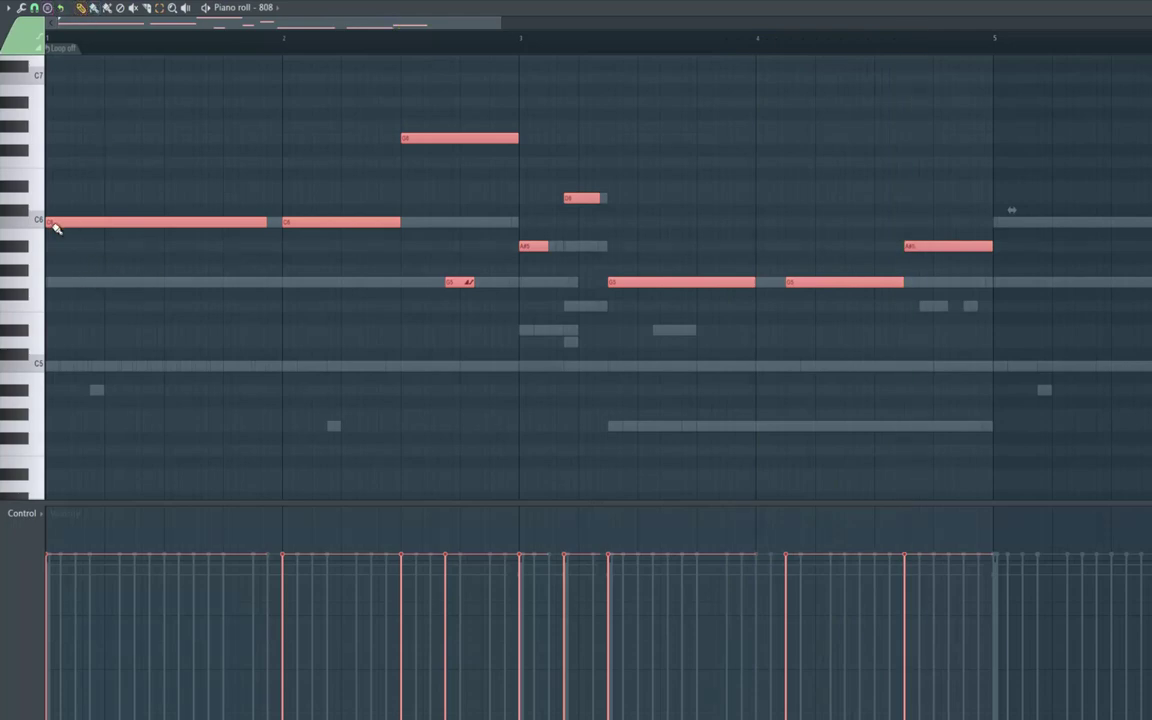
key("ctrl+b")
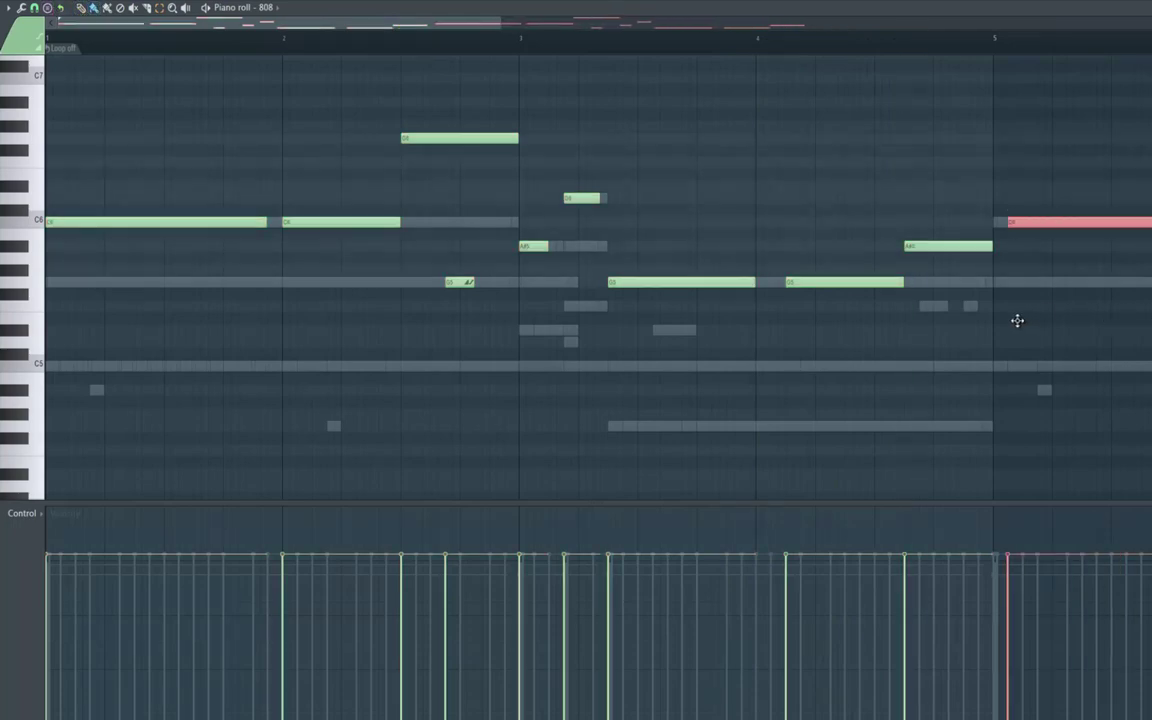
key("space")
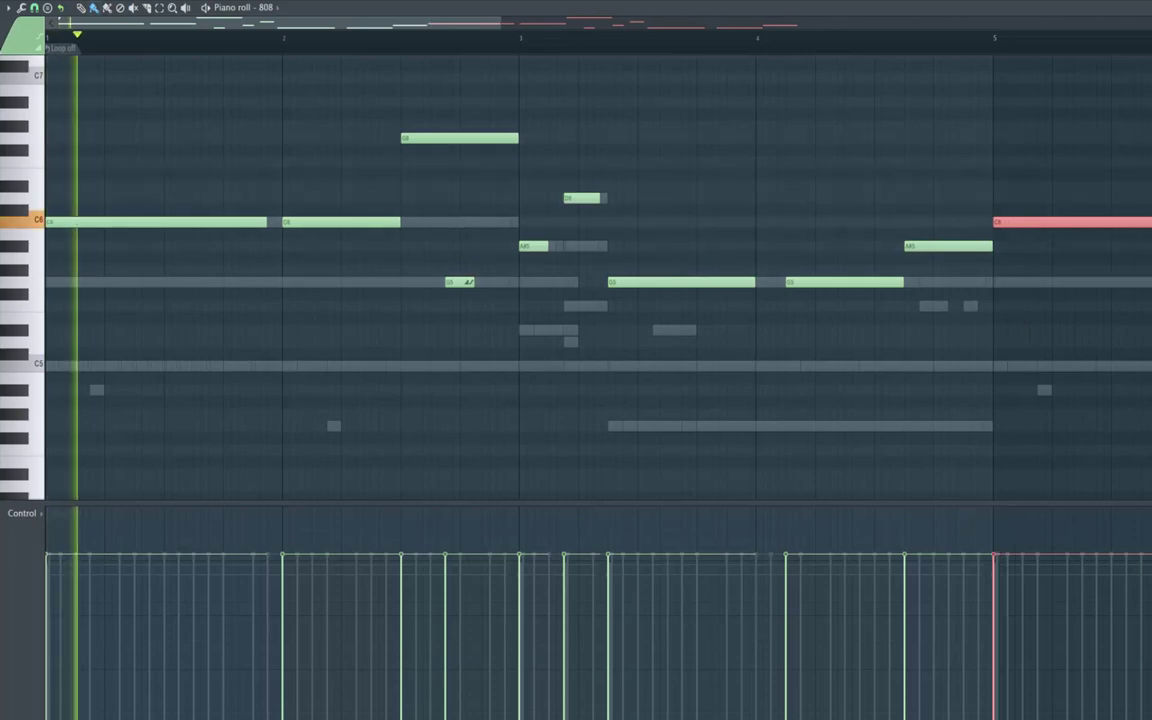
left_click_drag(577, 32, 597, 34)
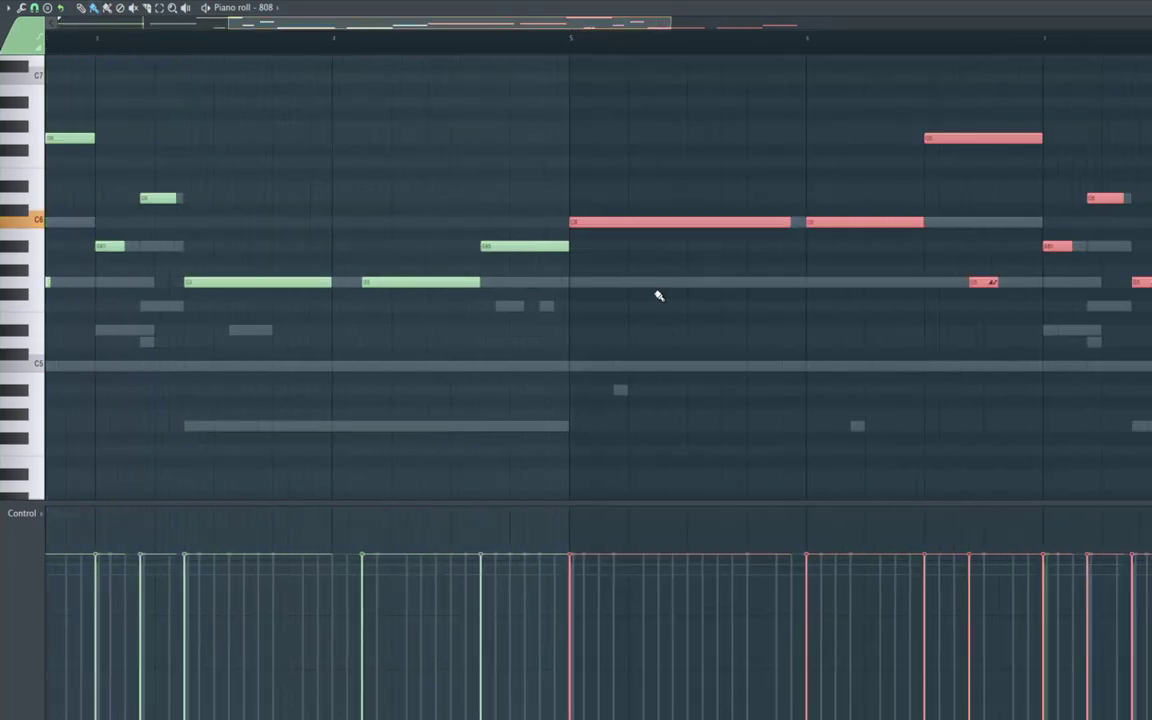
key("ctrl+d")
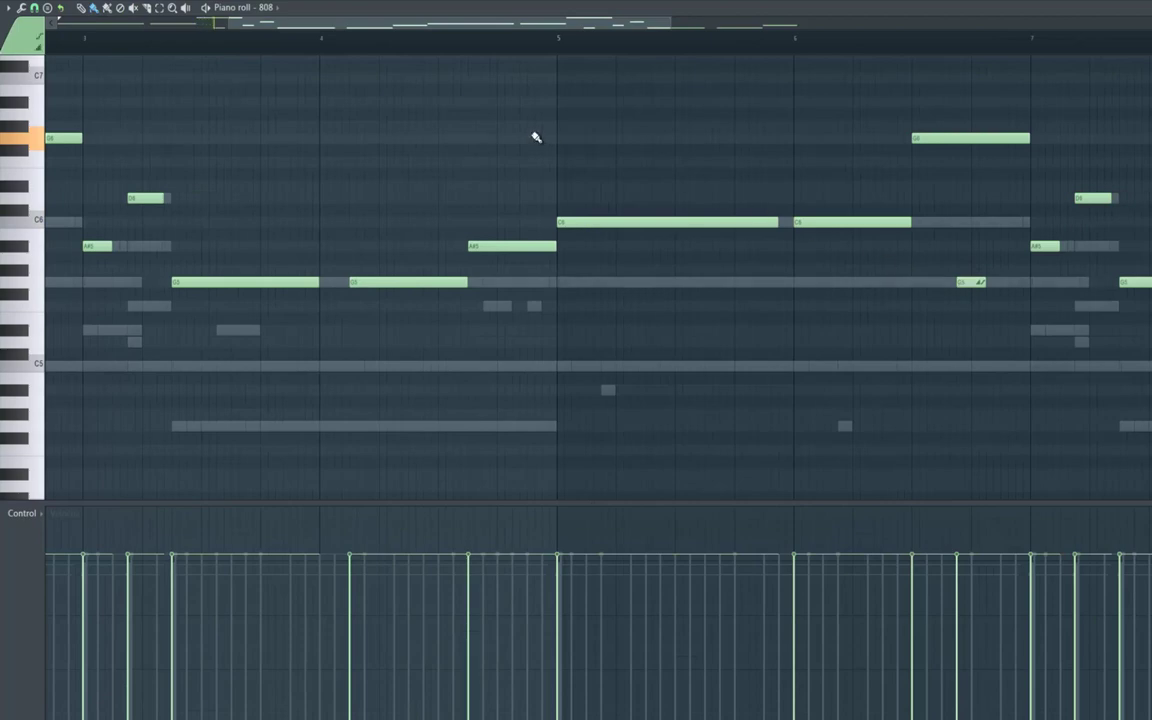
Place a G6 slide note halfway through bar 5, above the long C6 note, and shorten it to one step.
left_click(680, 138)
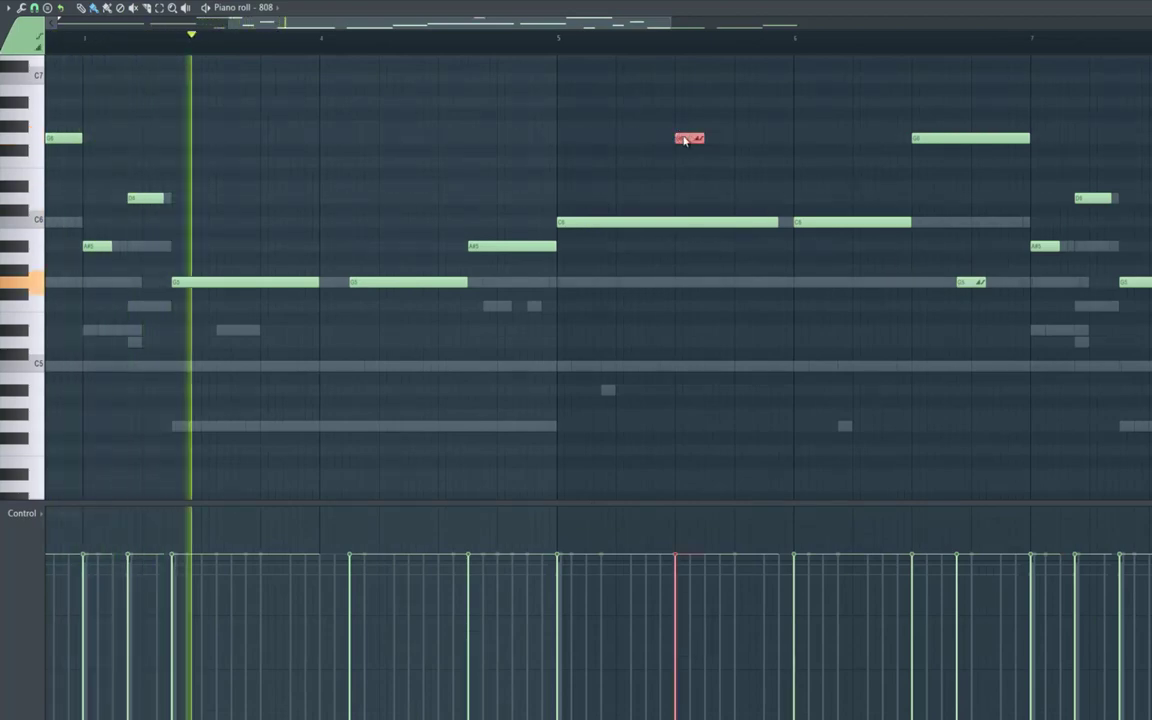
double_click(685, 139)
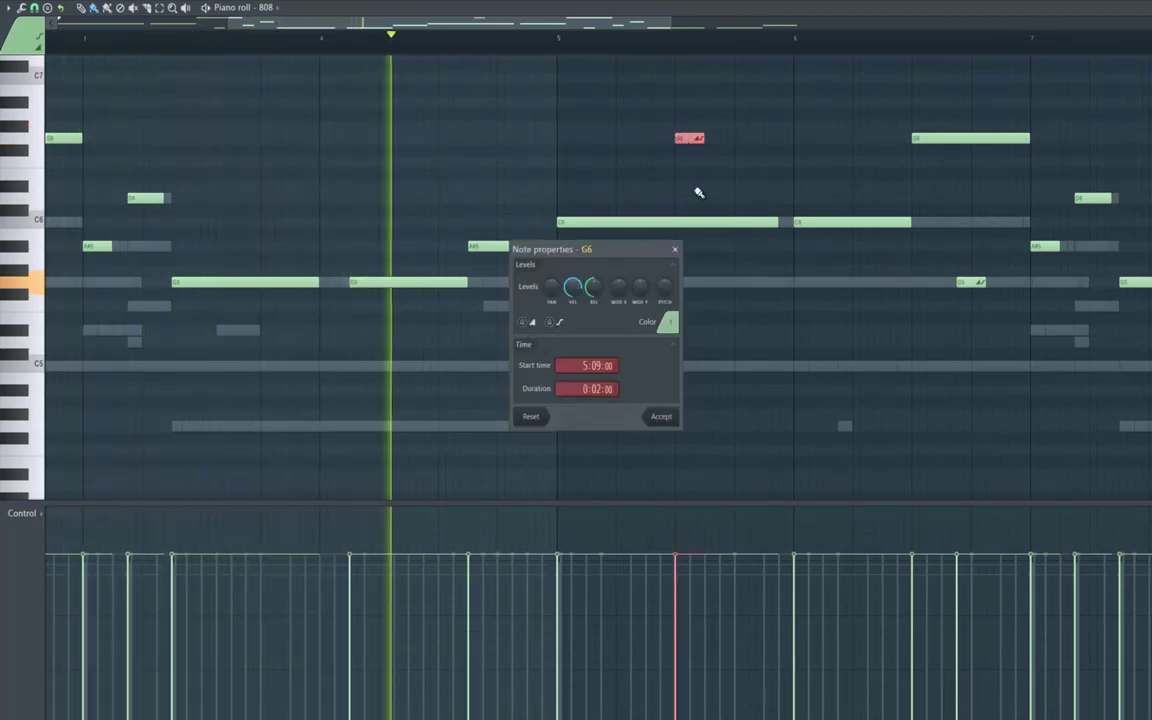
left_click(703, 152)
left_click_drag(702, 139, 689, 139)
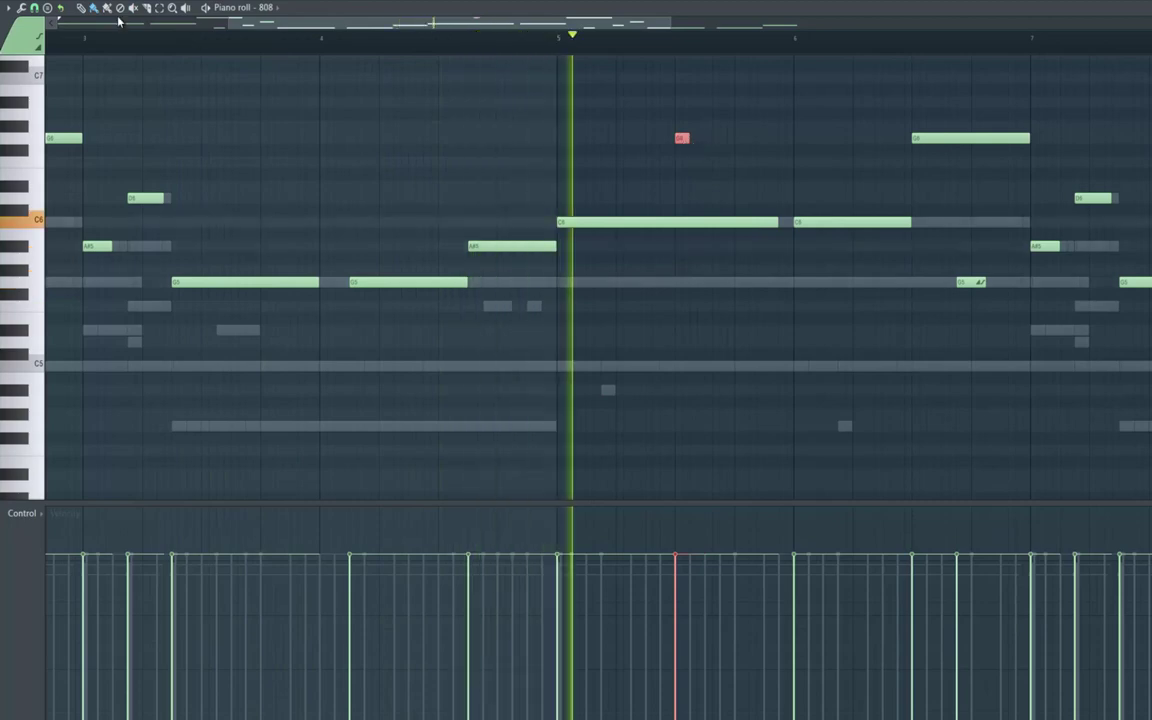
left_click(82, 9)
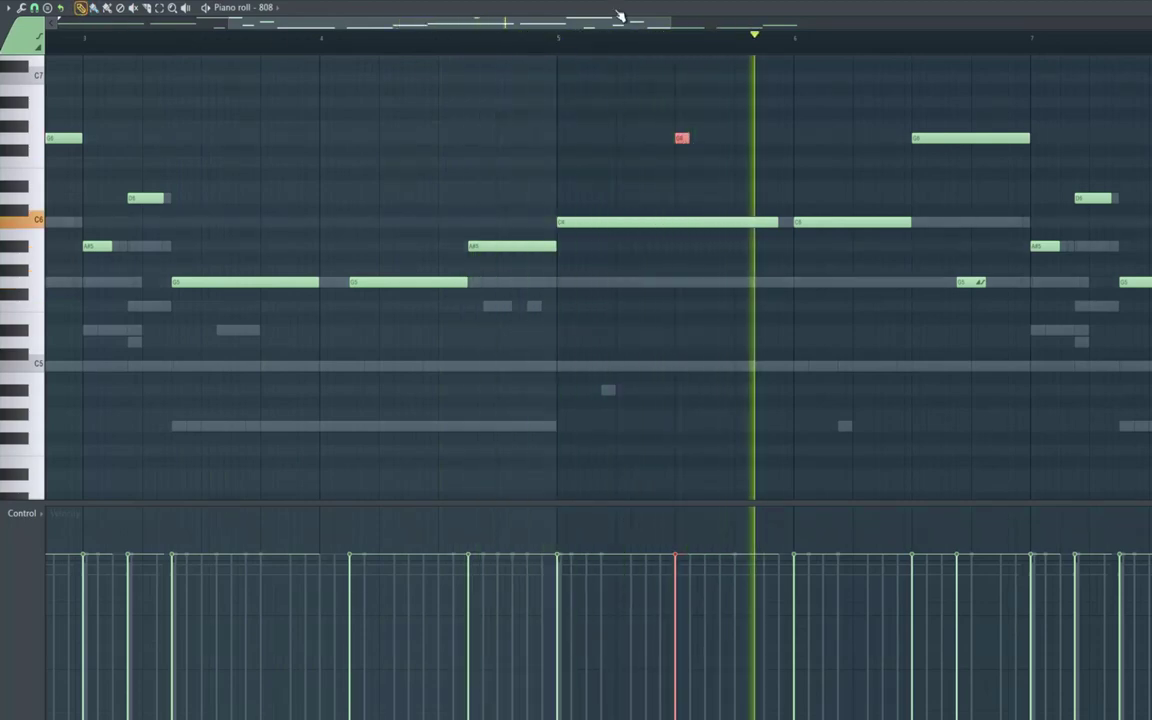
Adjust the portamento slide time in the 808 channel's polyphony settings.
key("F6")
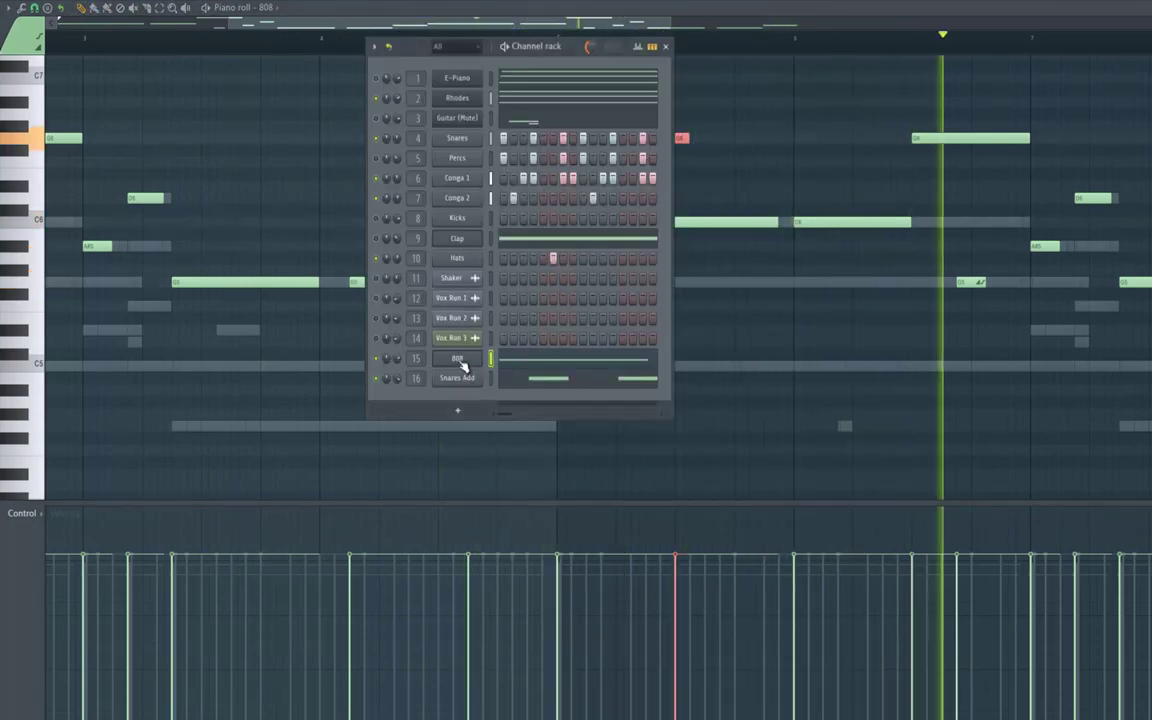
left_click(458, 359)
left_click(141, 162)
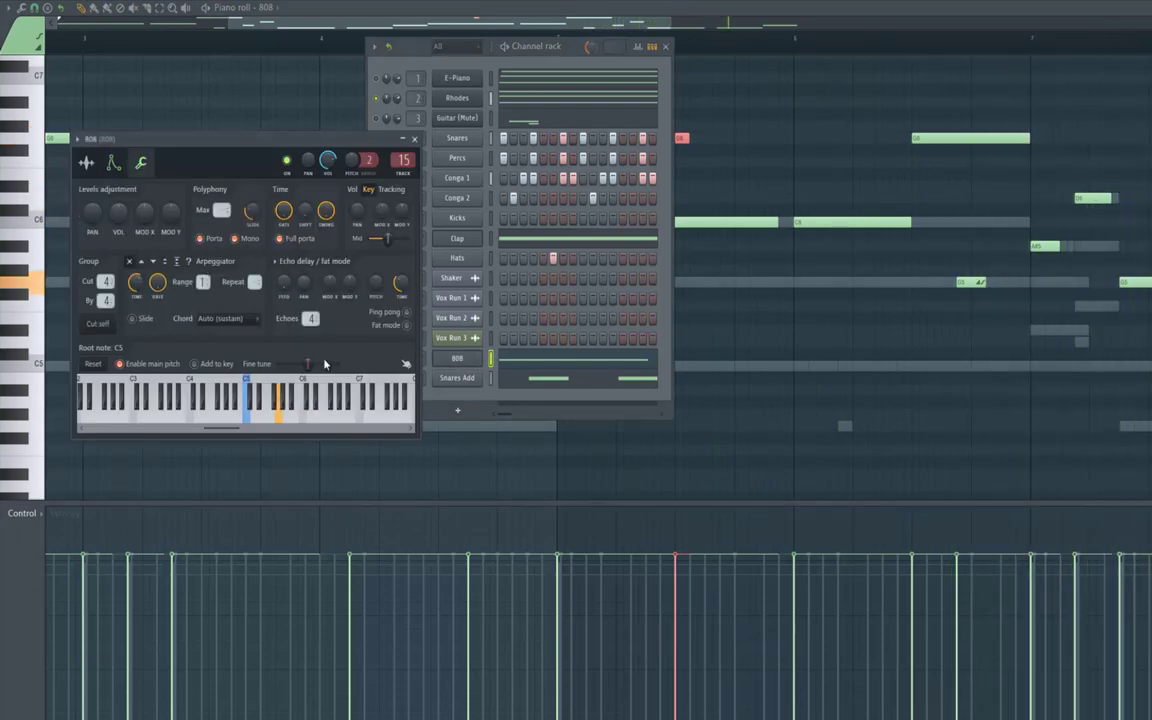
right_click(253, 213)
left_click(275, 222)
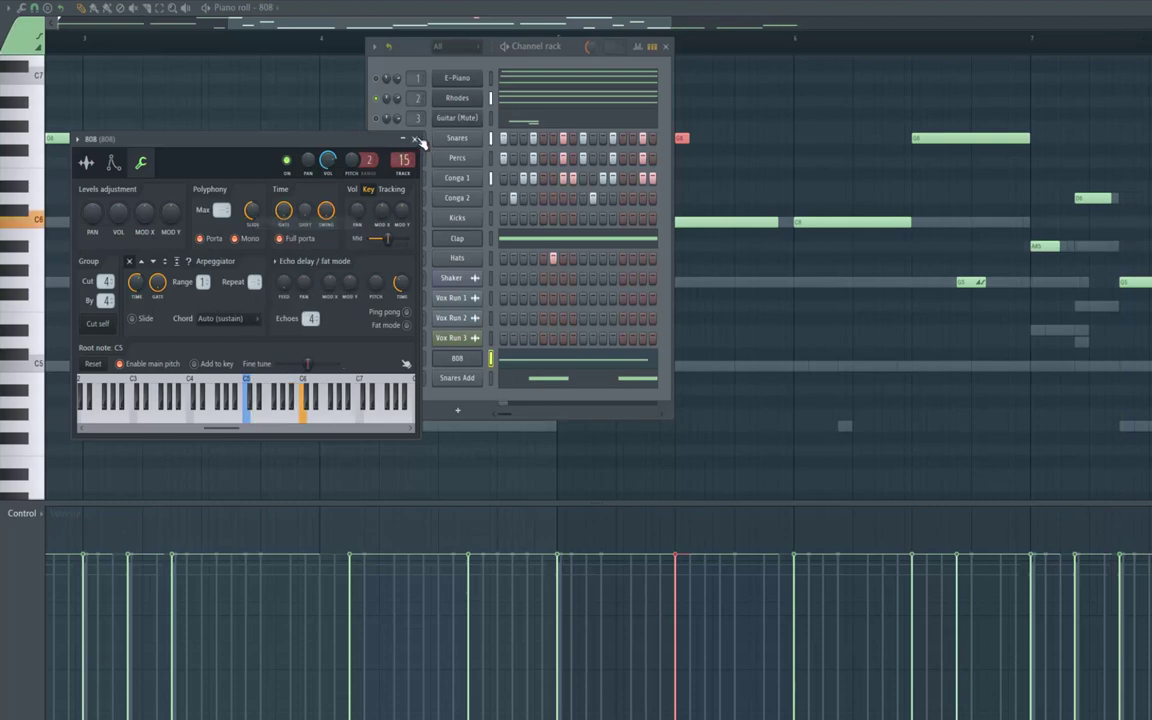
left_click(414, 139)
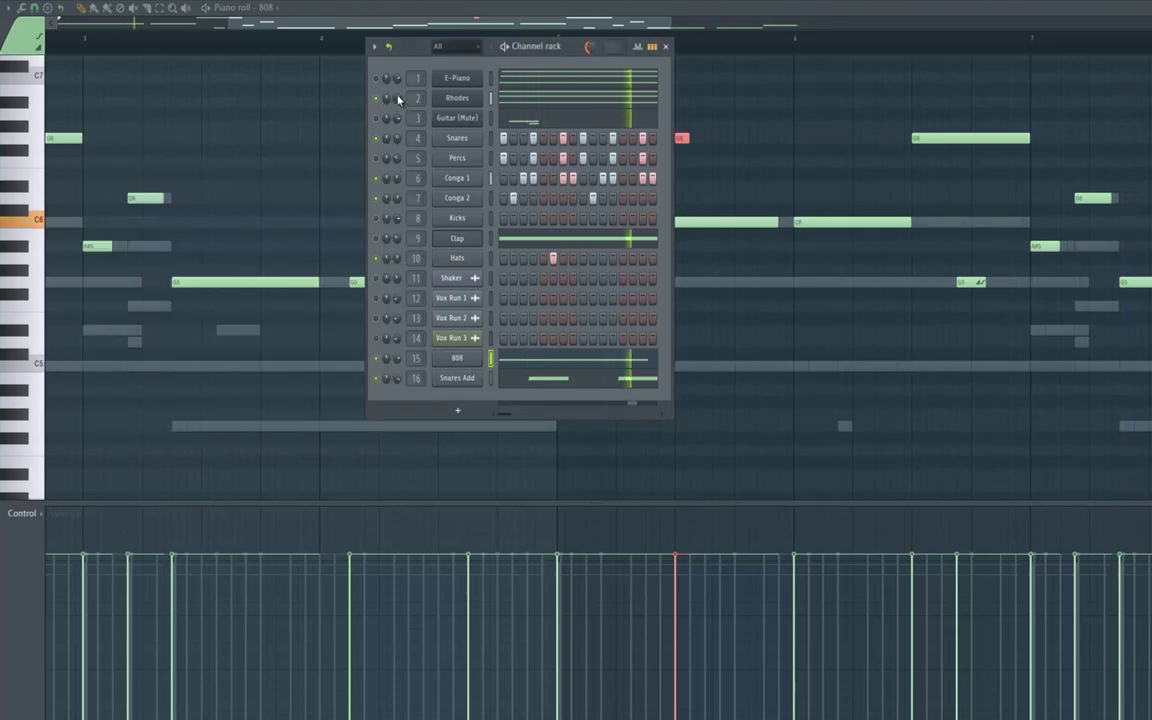
Insert Fruity Limiter in the second effect slot of the Rhodes mixer track and lower its ceiling.
key("F9")
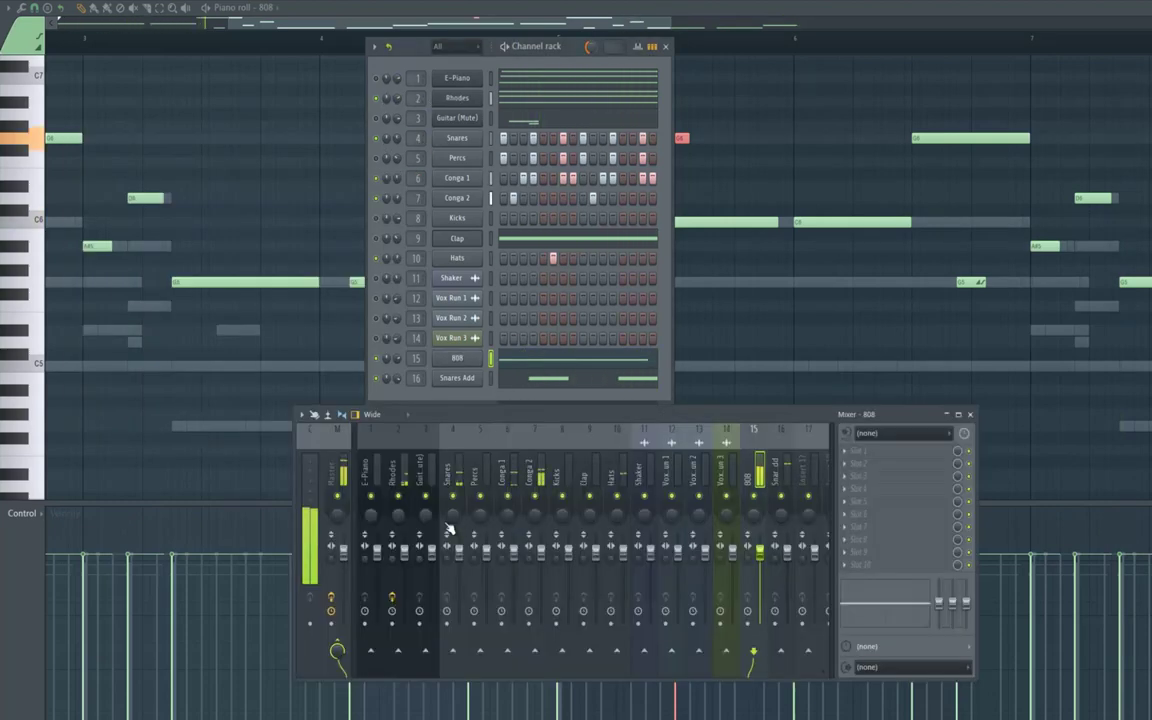
left_click(395, 481)
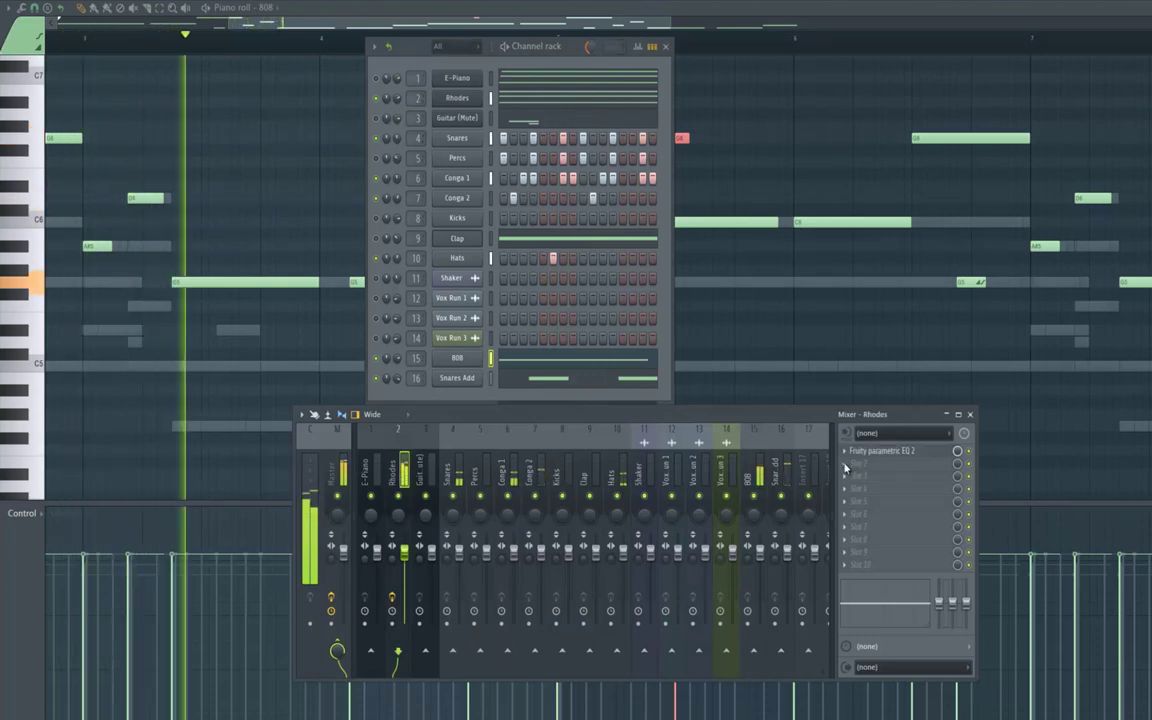
left_click(848, 468)
mouse_move(860, 425)
left_click(645, 261)
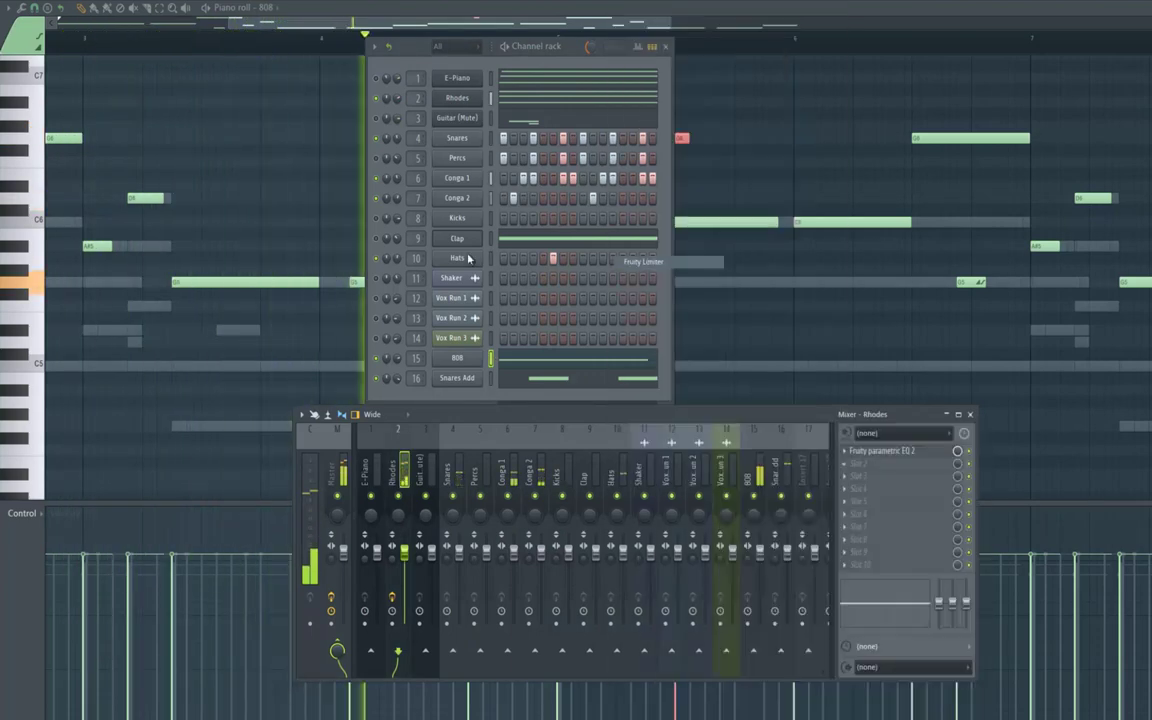
left_click_drag(154, 260, 154, 366)
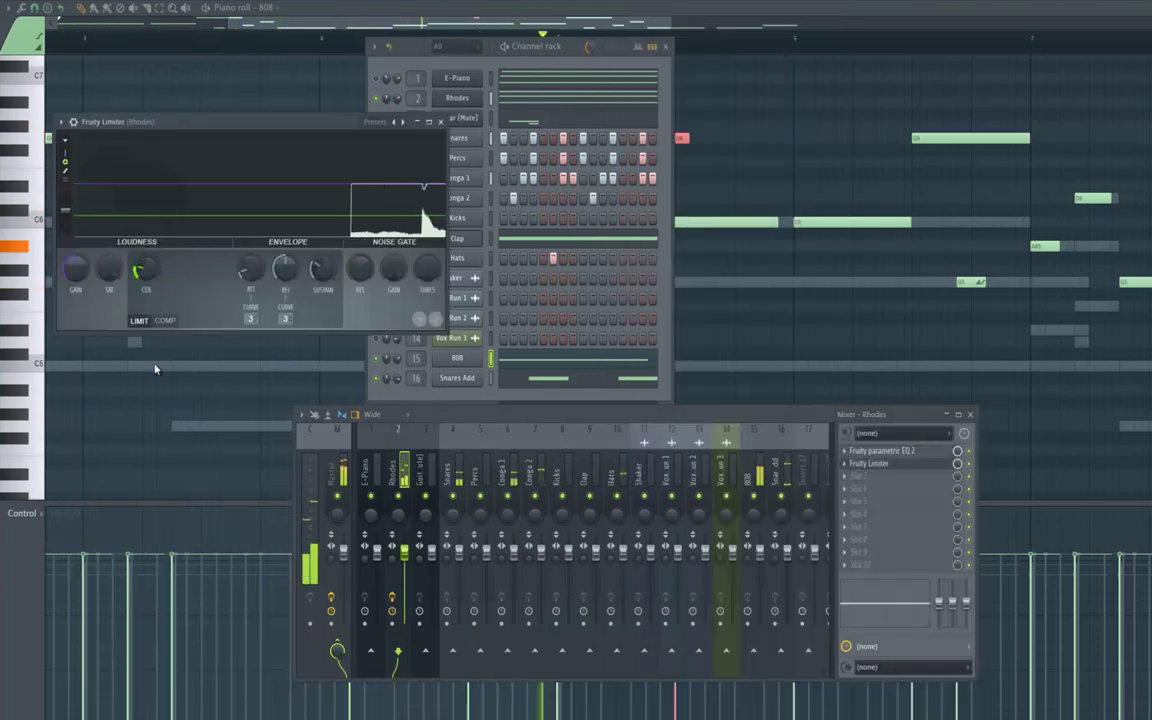
Shorten the A#5 note in bar 8 of the 808 pattern to two steps and place two short G6 notes after it.
left_click(440, 121)
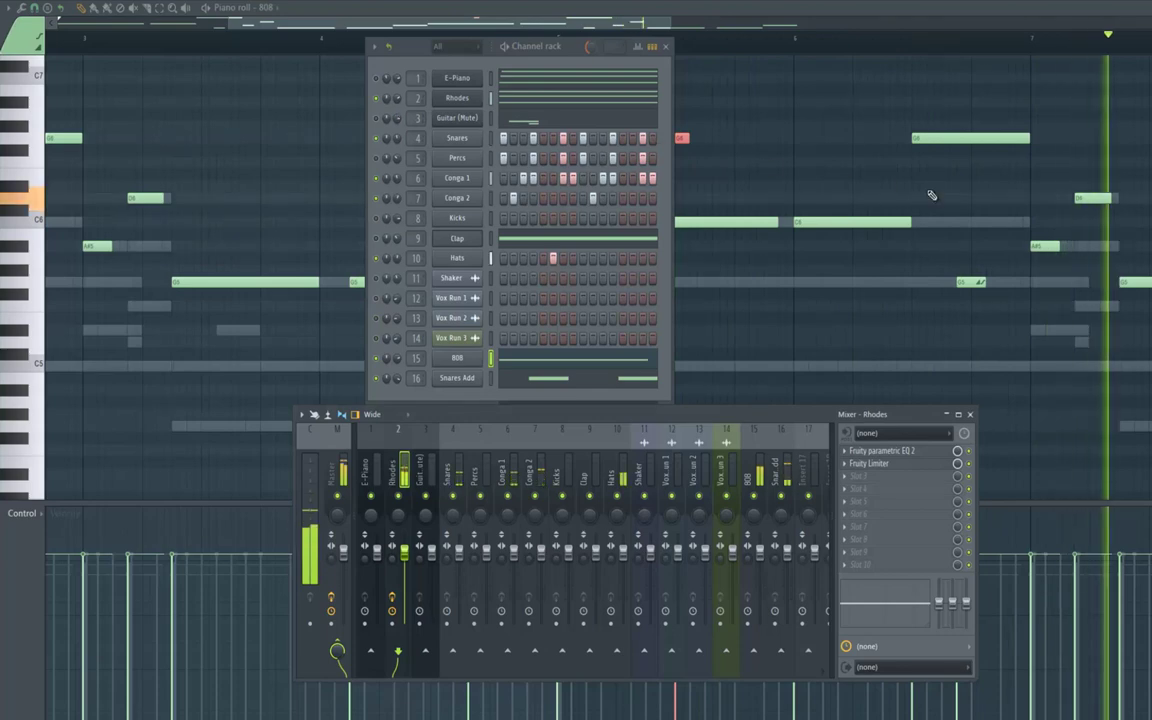
left_click(594, 26)
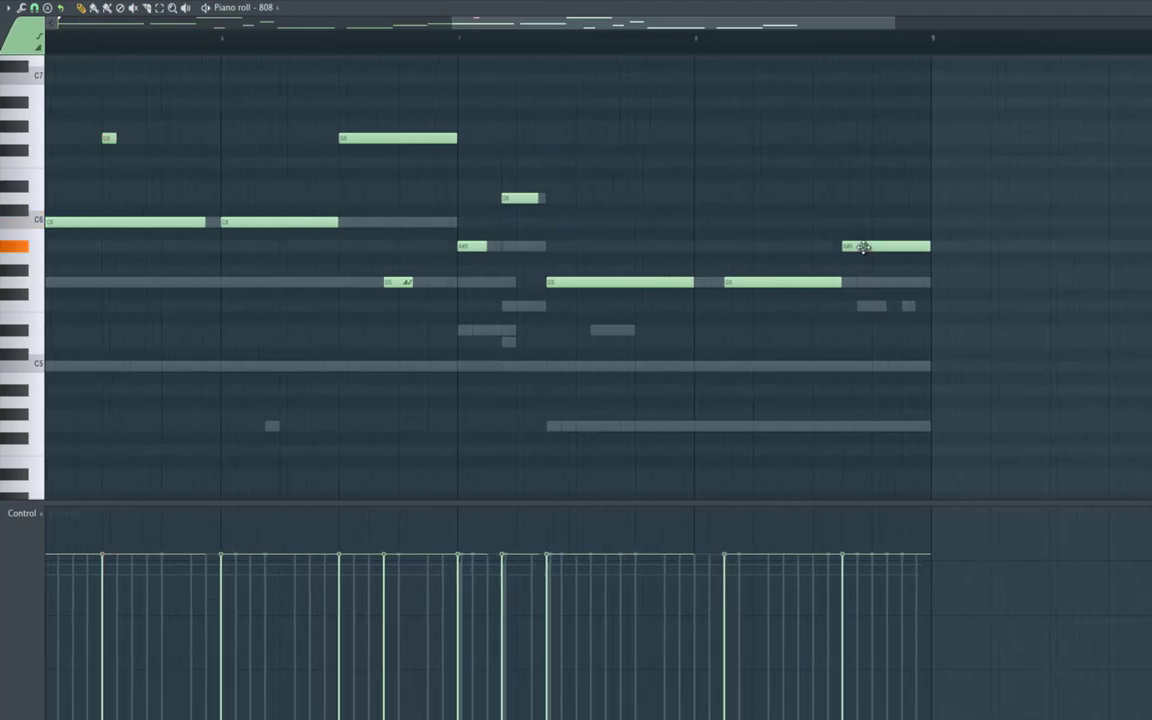
left_click_drag(873, 163, 880, 136)
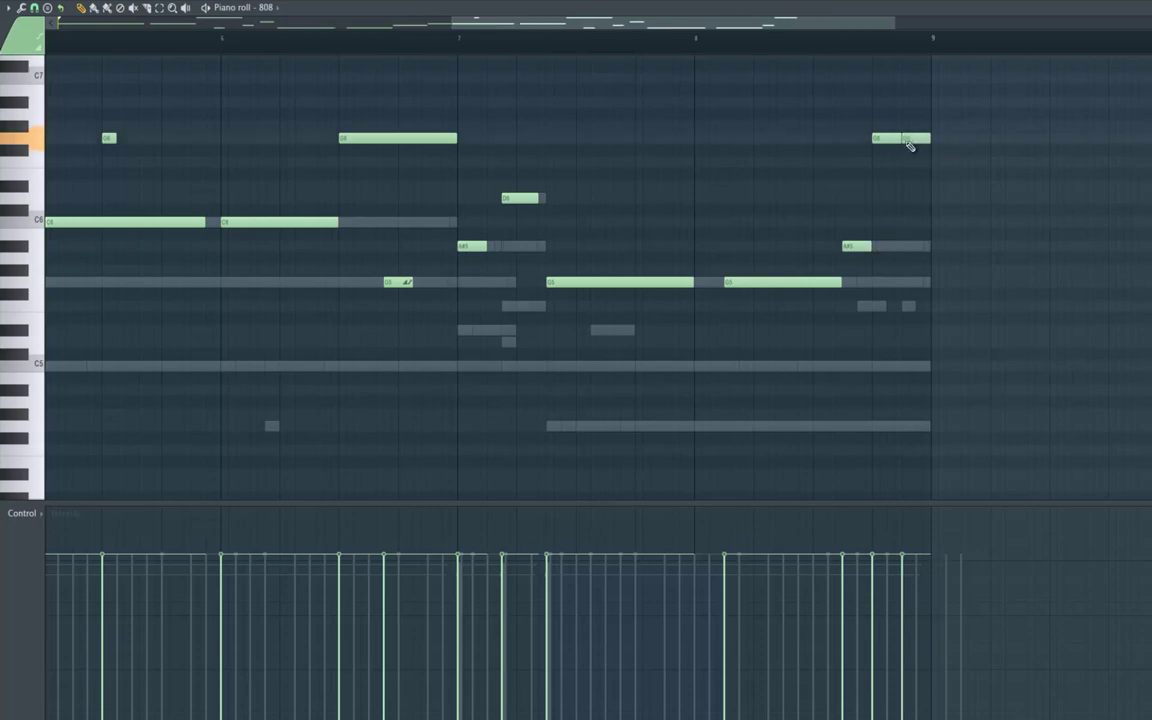
left_click(920, 283)
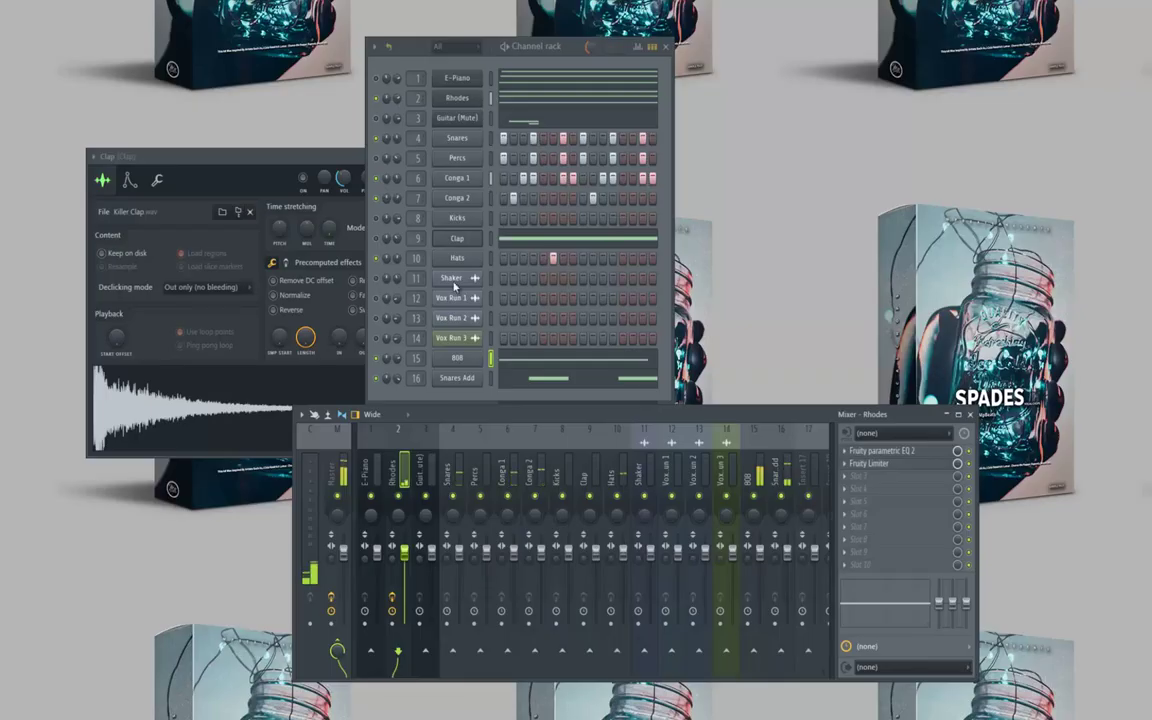
Adjust the fade-out of the Percs channel's sample and close the open sampler windows.
left_click(352, 158)
left_click(437, 157)
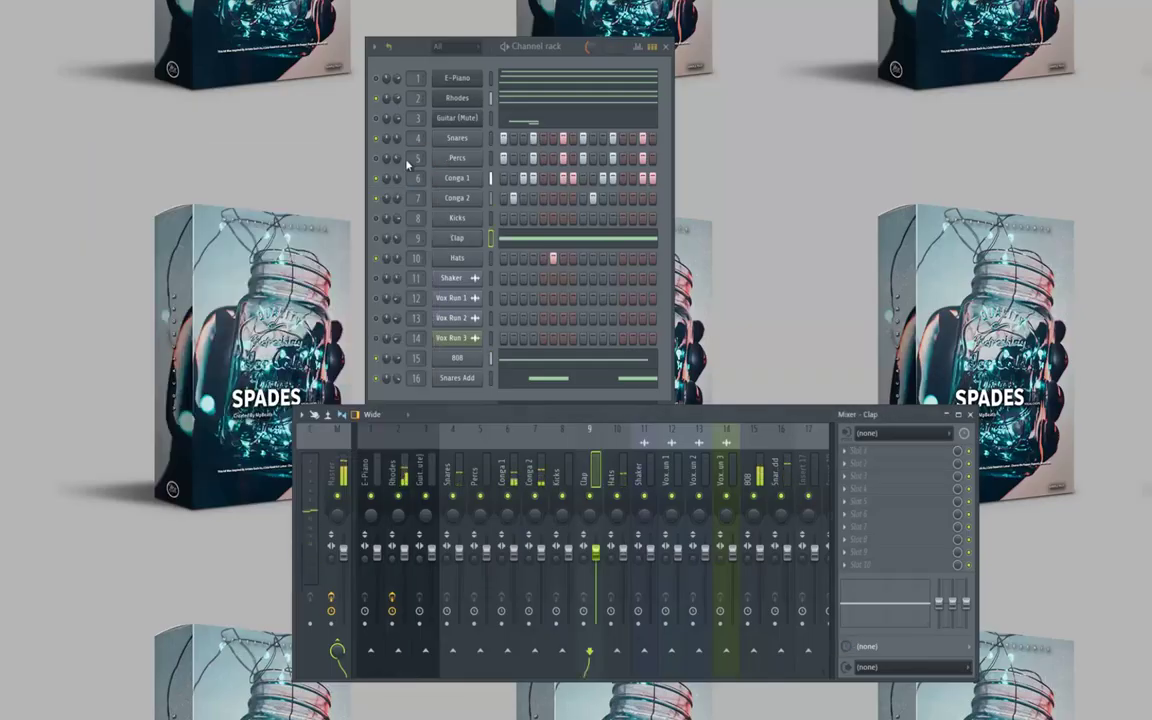
left_click(456, 160)
left_click_drag(315, 286, 379, 105)
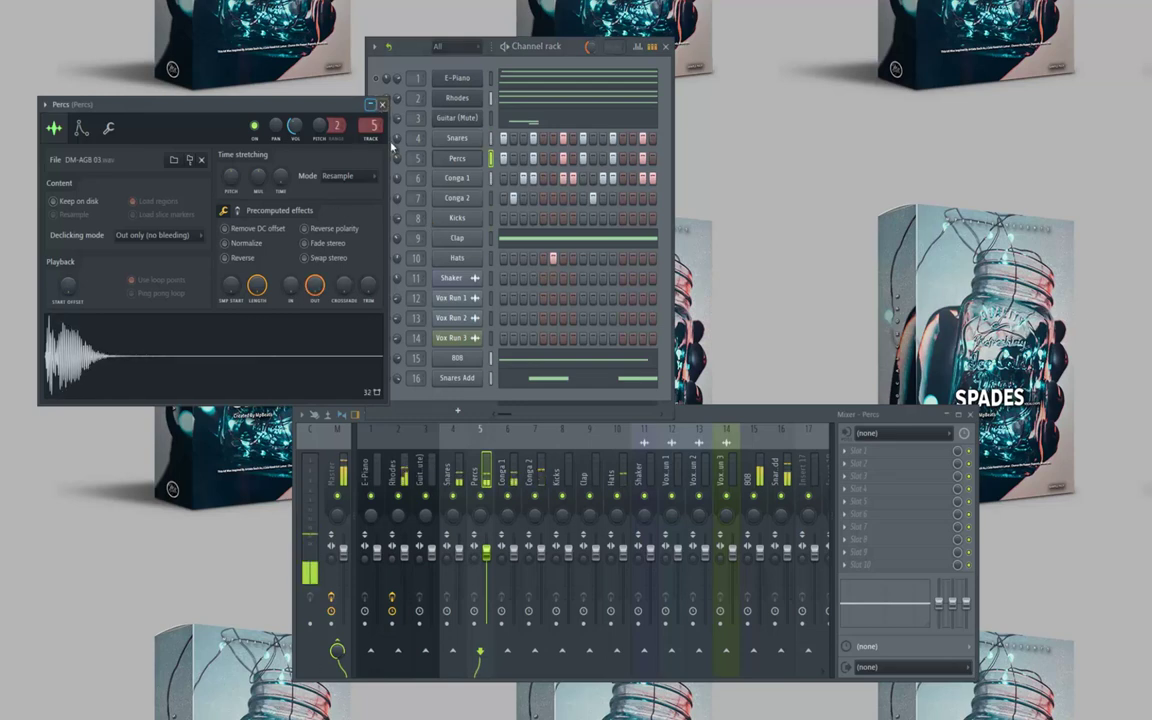
left_click(382, 105)
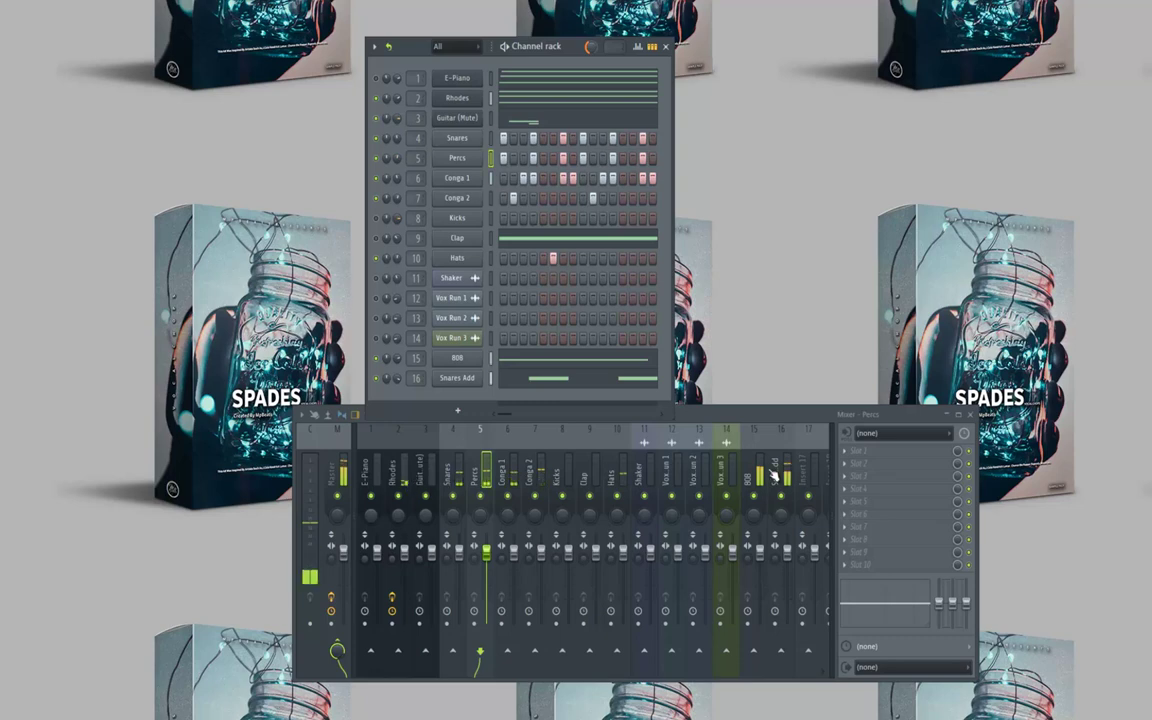
Insert Fruity Parametric EQ 2 on the Guitar (Mute) mixer track and cut its low end with a high-pass on band 1.
left_click(422, 470)
left_click(846, 455)
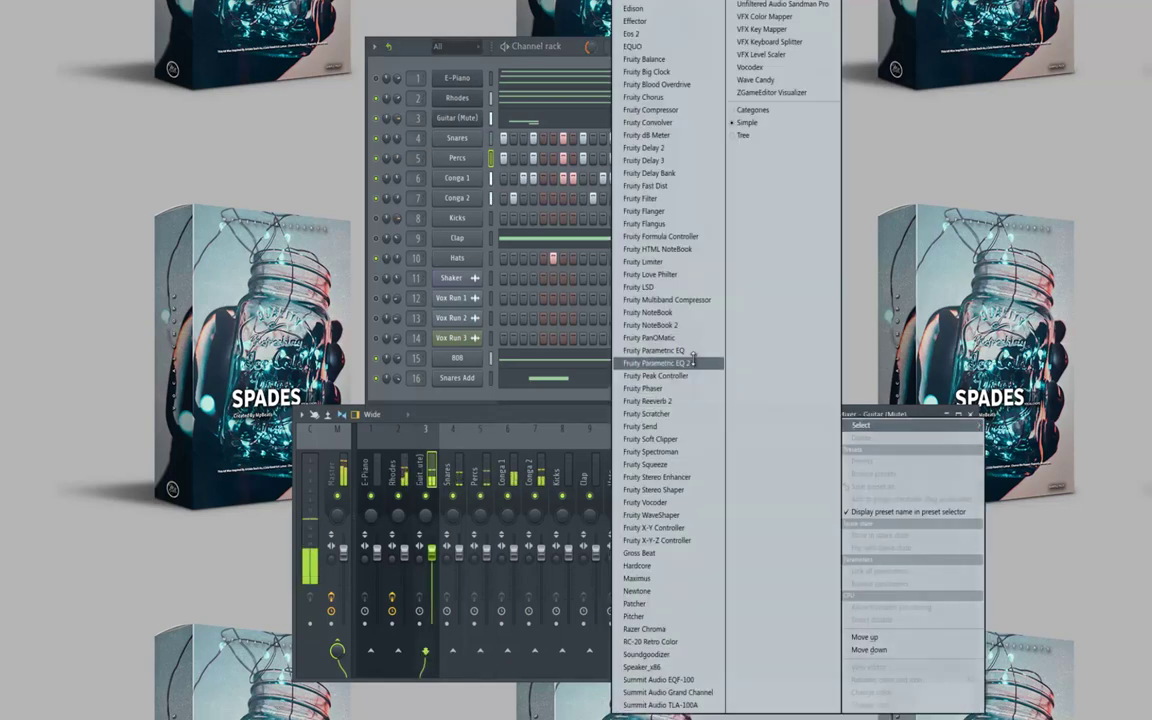
left_click(640, 352)
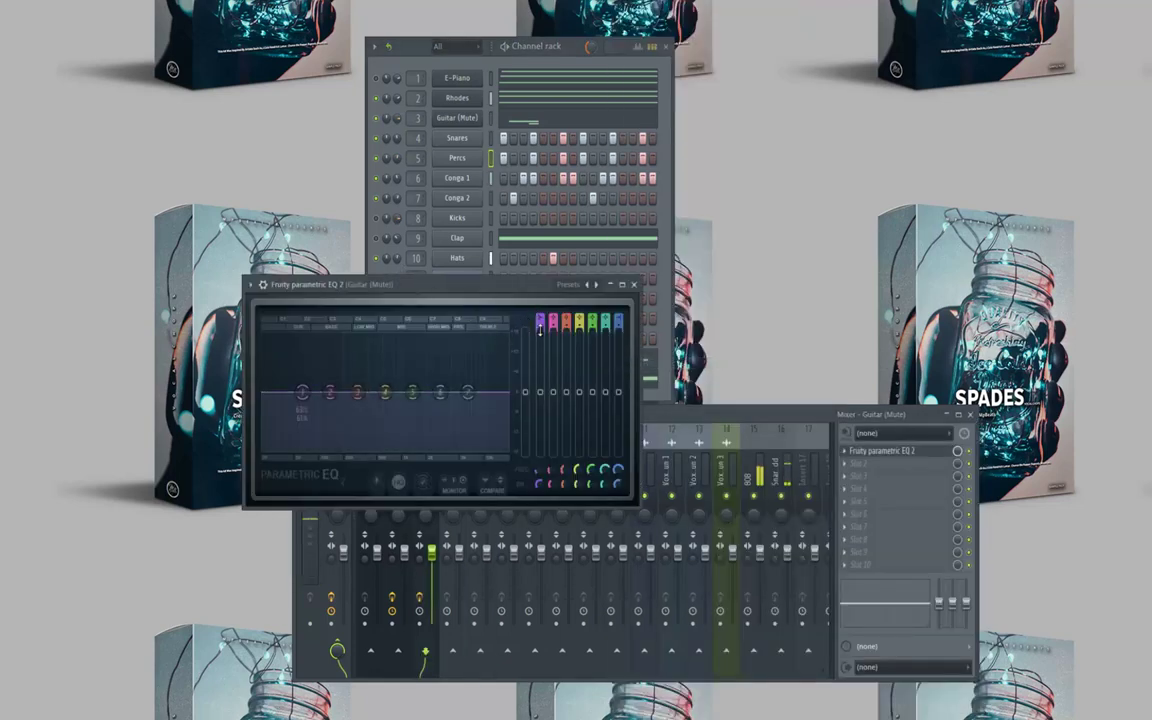
left_click_drag(540, 330, 540, 334)
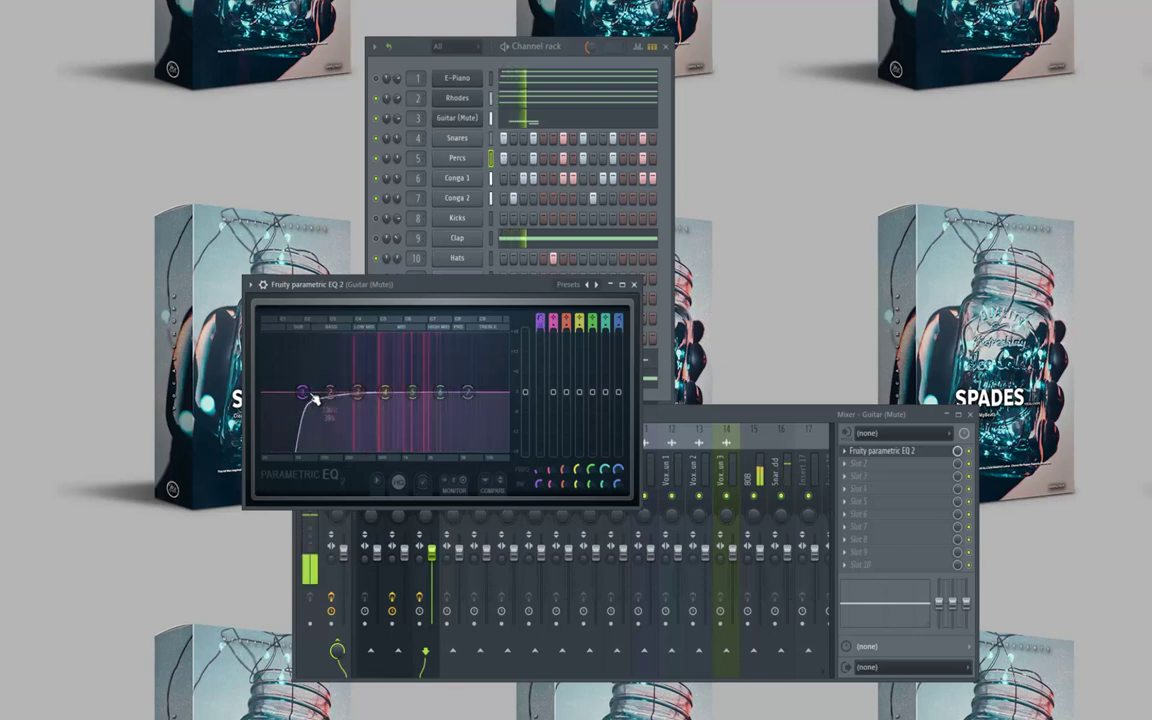
left_click_drag(313, 400, 402, 418)
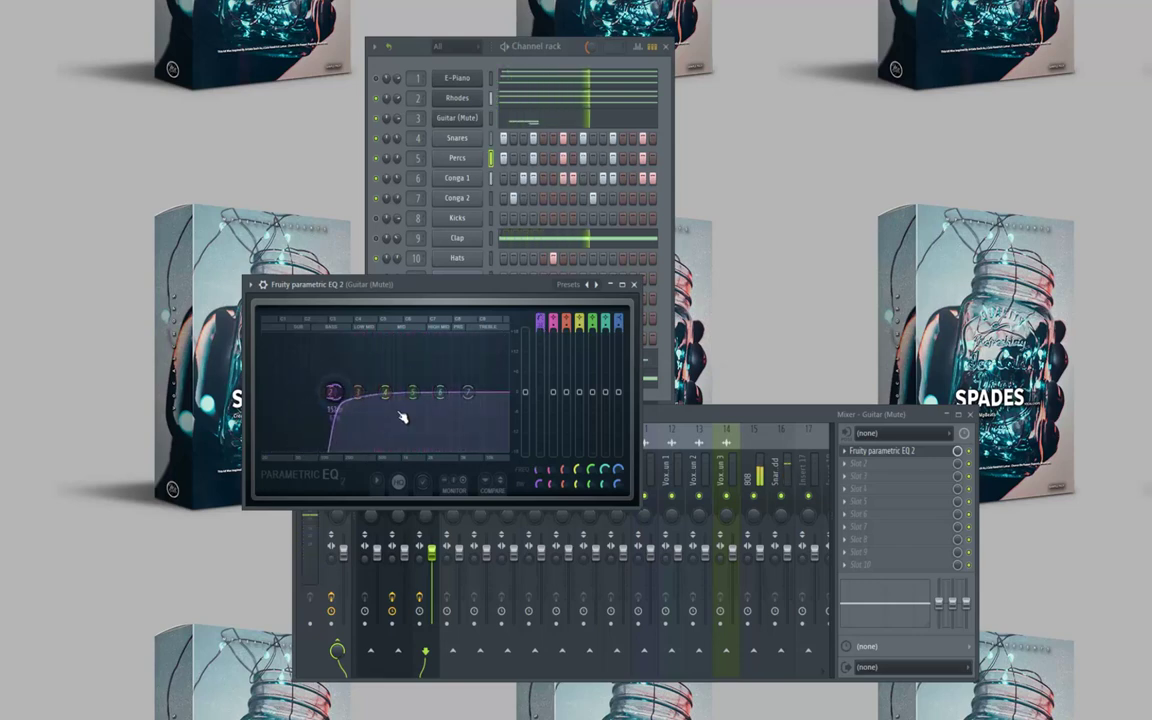
Turn the E-Piano channel back on and select its mixer track.
left_click(401, 83)
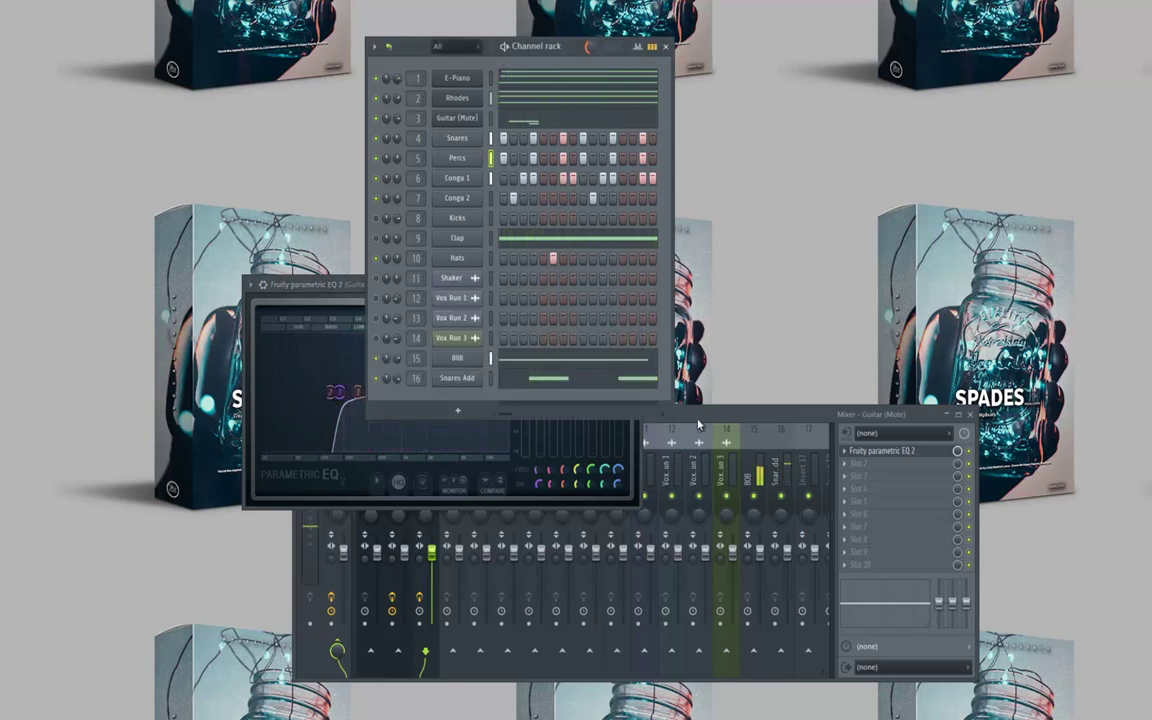
left_click(431, 527)
left_click(374, 476)
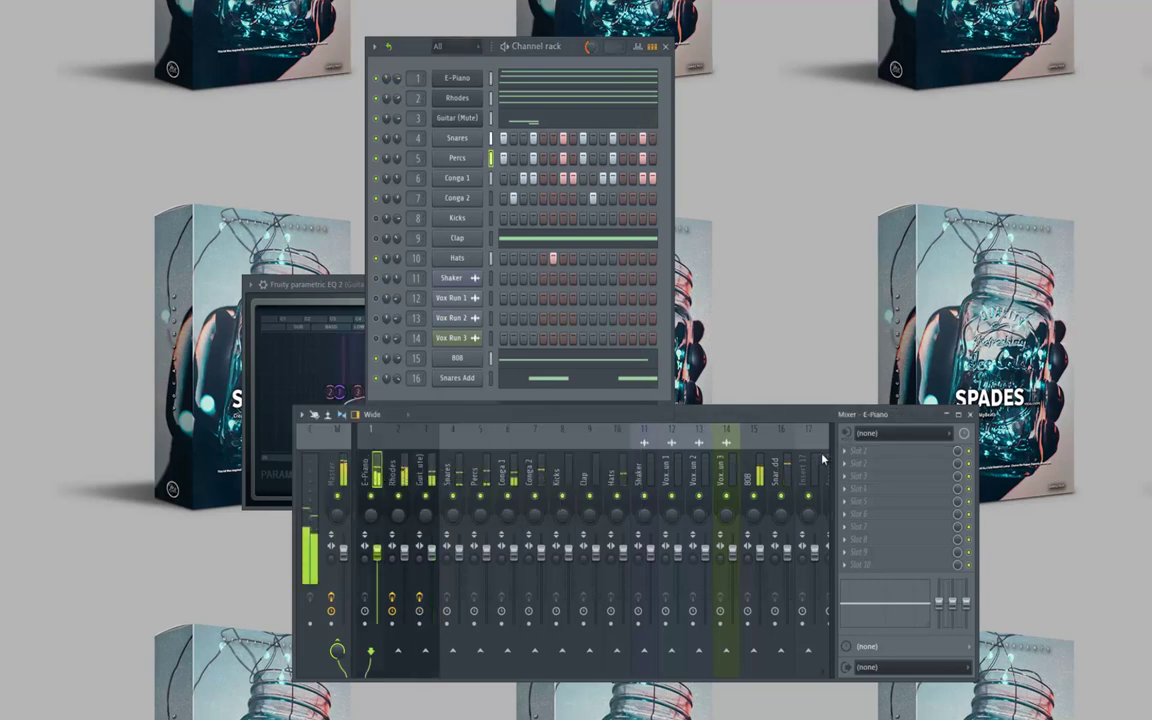
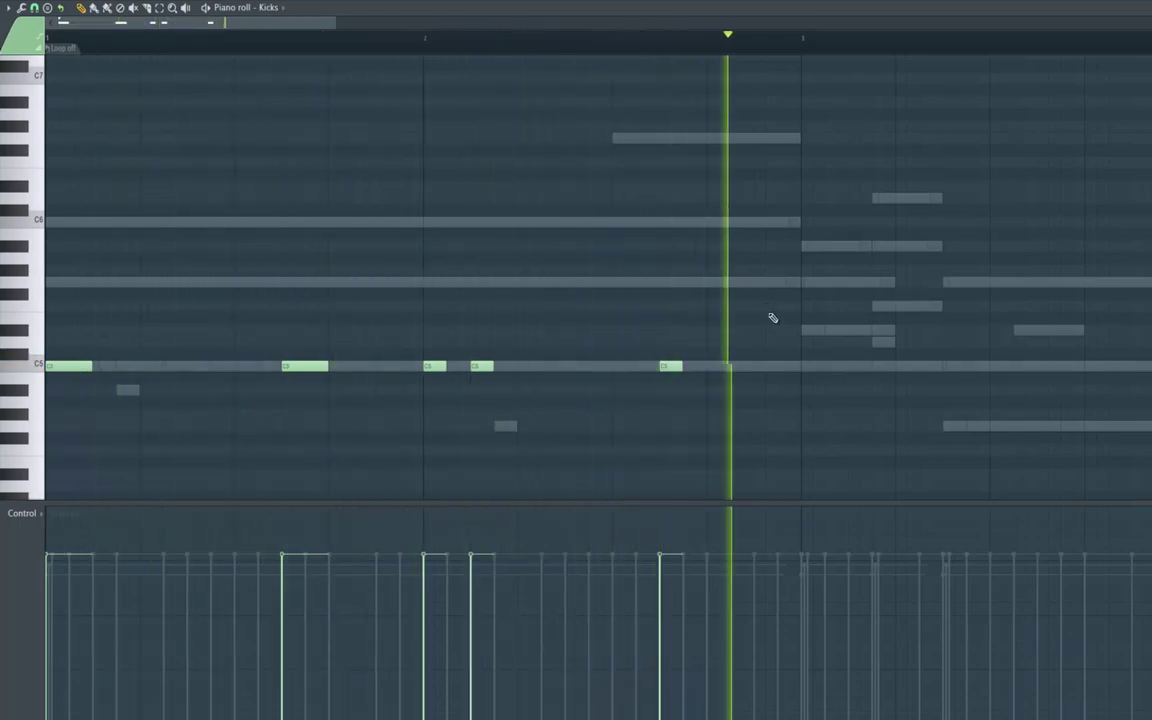
Place one-step C5 kick notes on the first and fourth steps of bar 3.
left_click(810, 368)
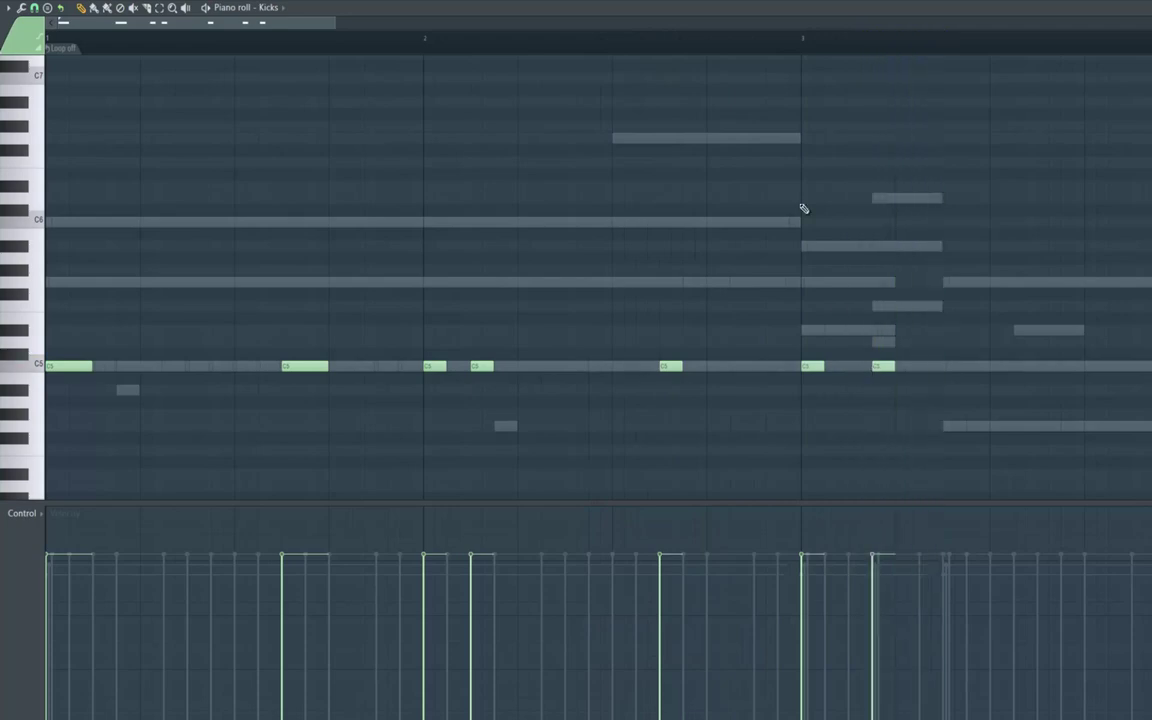
Insert Fruity Parametric EQ 2 on the Shaker mixer track and raise band 1's high-pass cutoff into the mids.
key("F6")
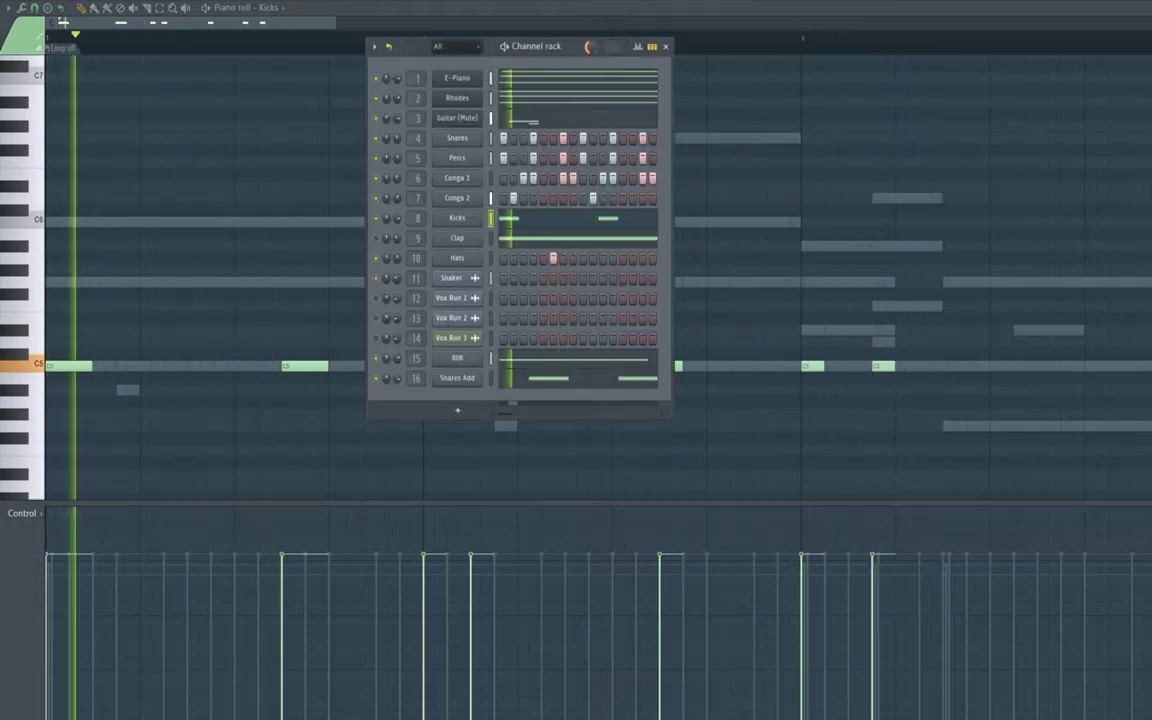
key("F9")
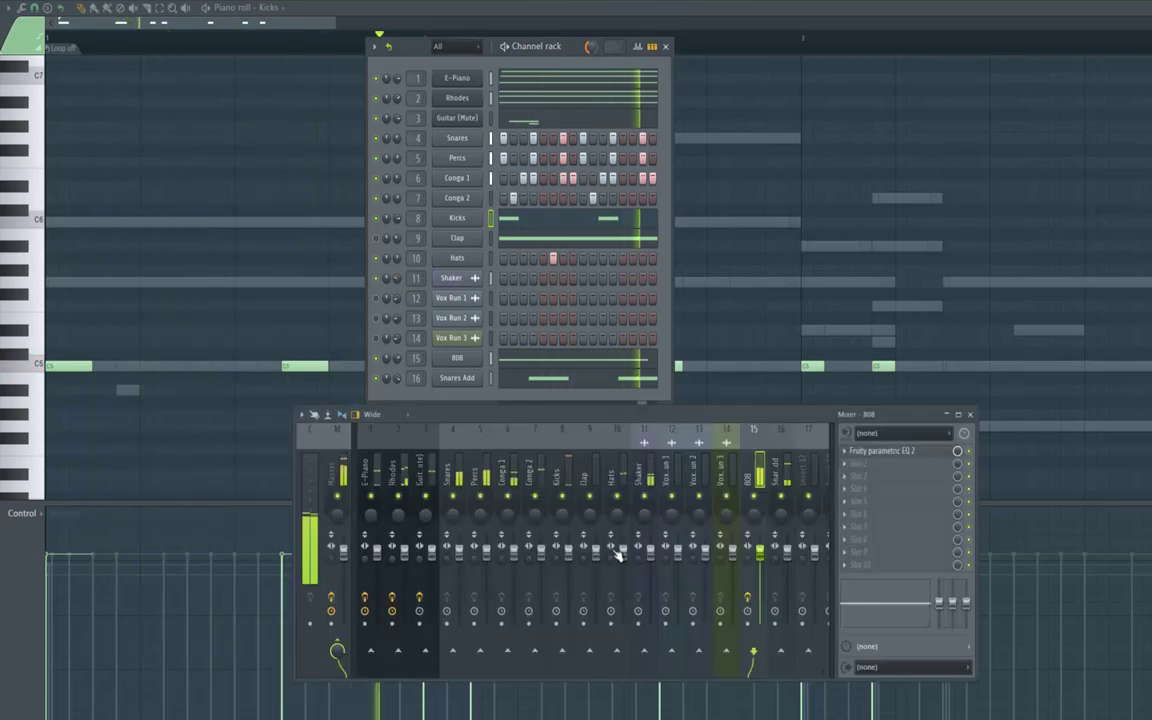
left_click(845, 456)
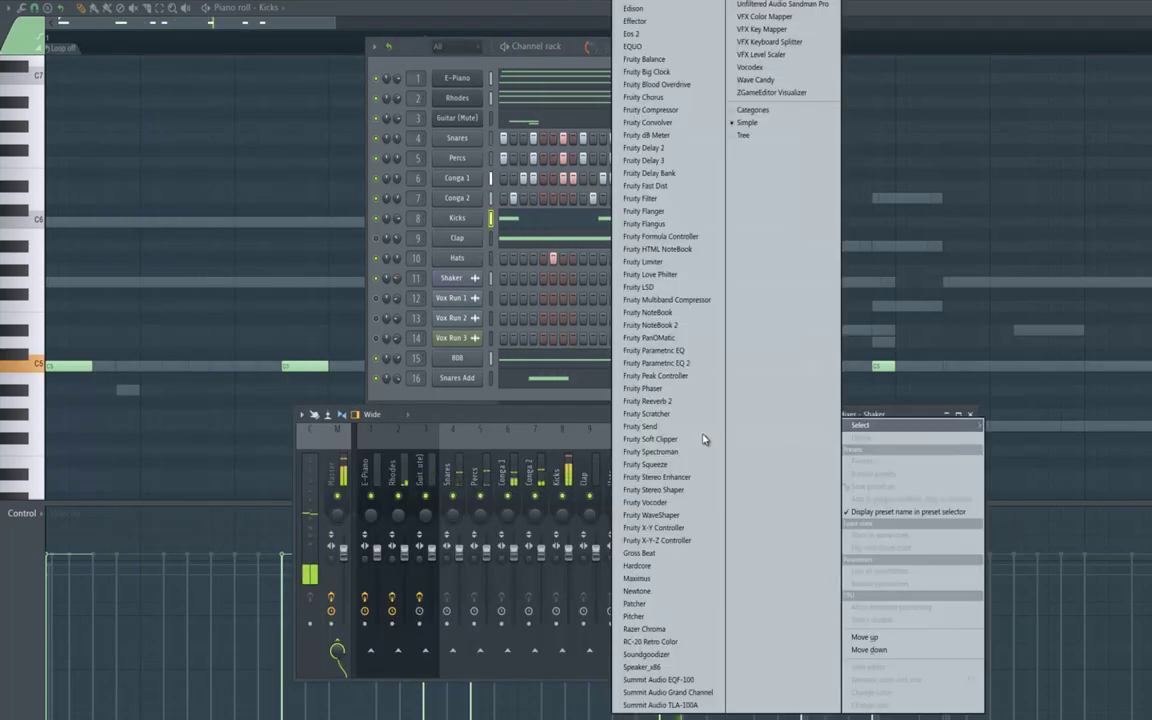
left_click(659, 363)
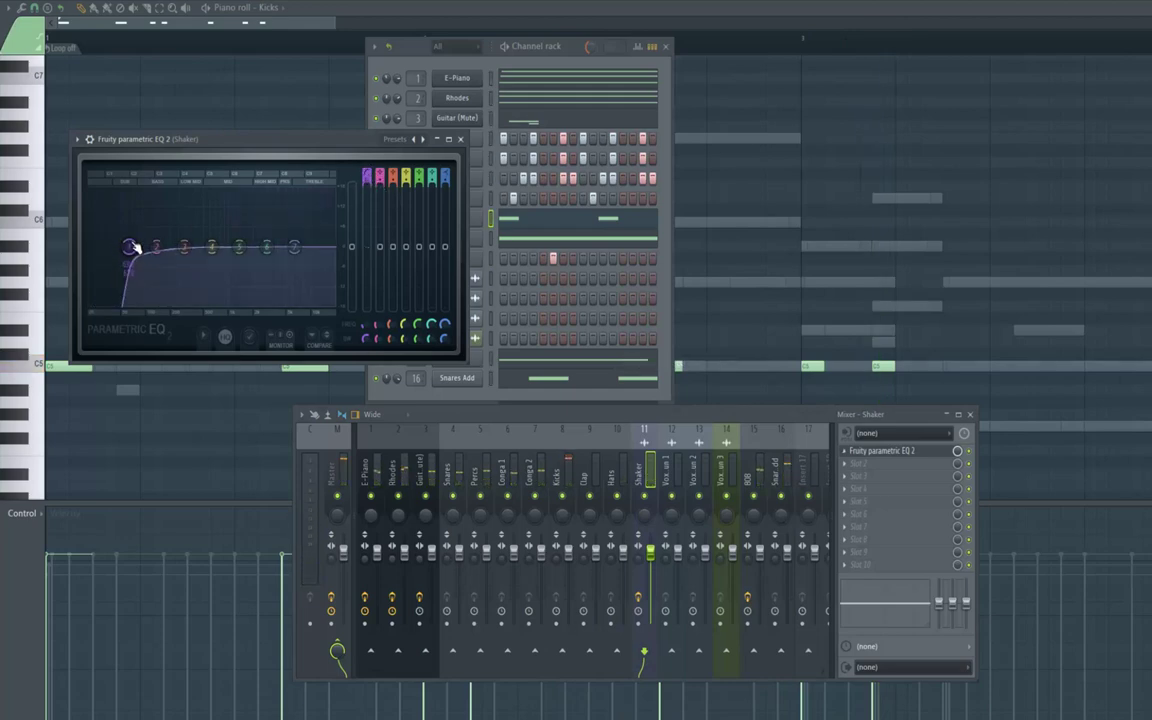
left_click_drag(185, 247, 225, 247)
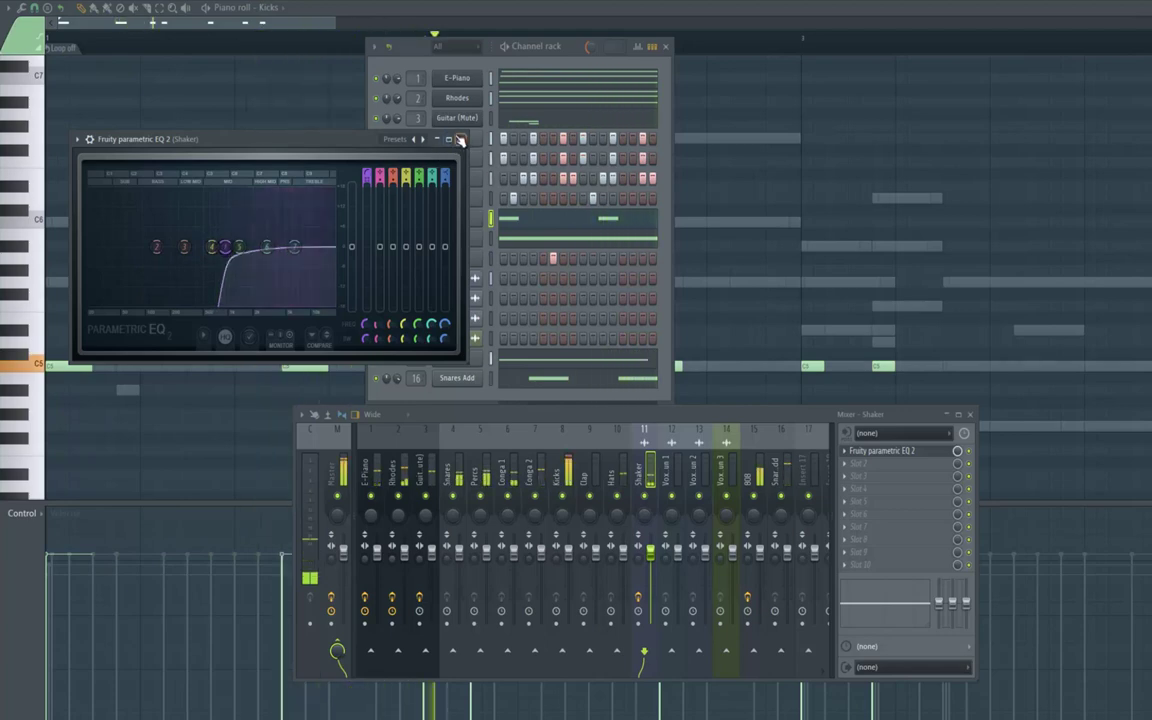
left_click(461, 139)
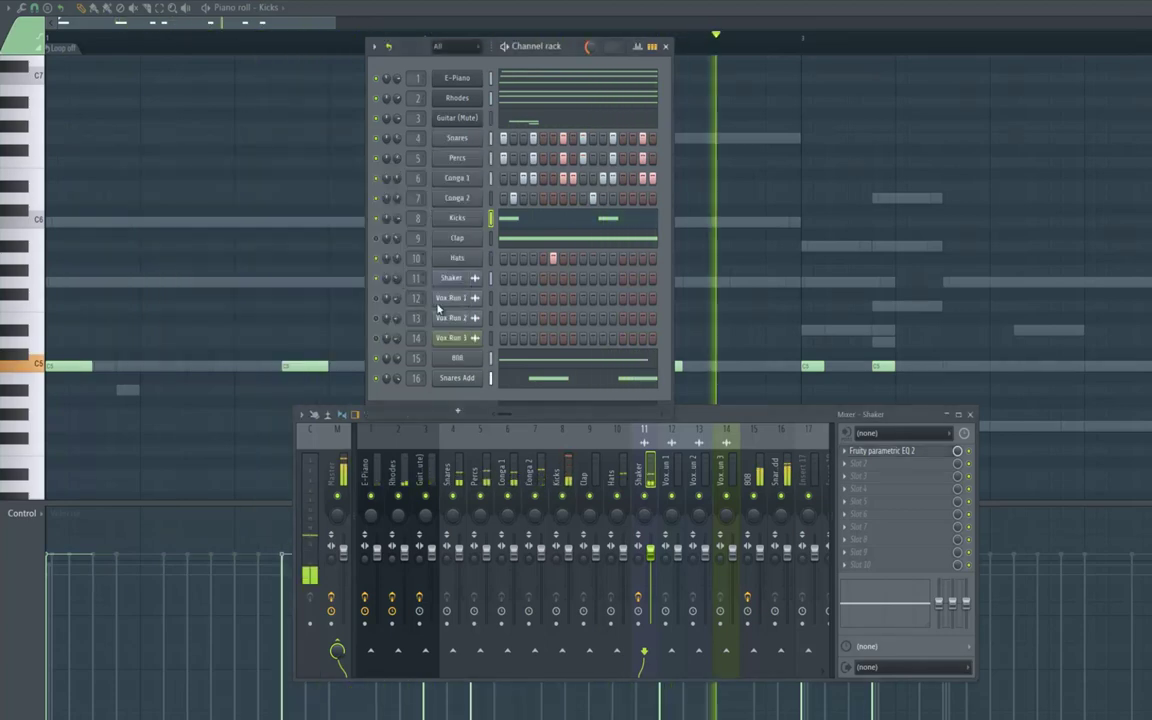
Insert Fruity Stereo Enhancer in the second effect slot of the Shaker mixer track and lower its mix level.
left_click(870, 463)
mouse_move(860, 425)
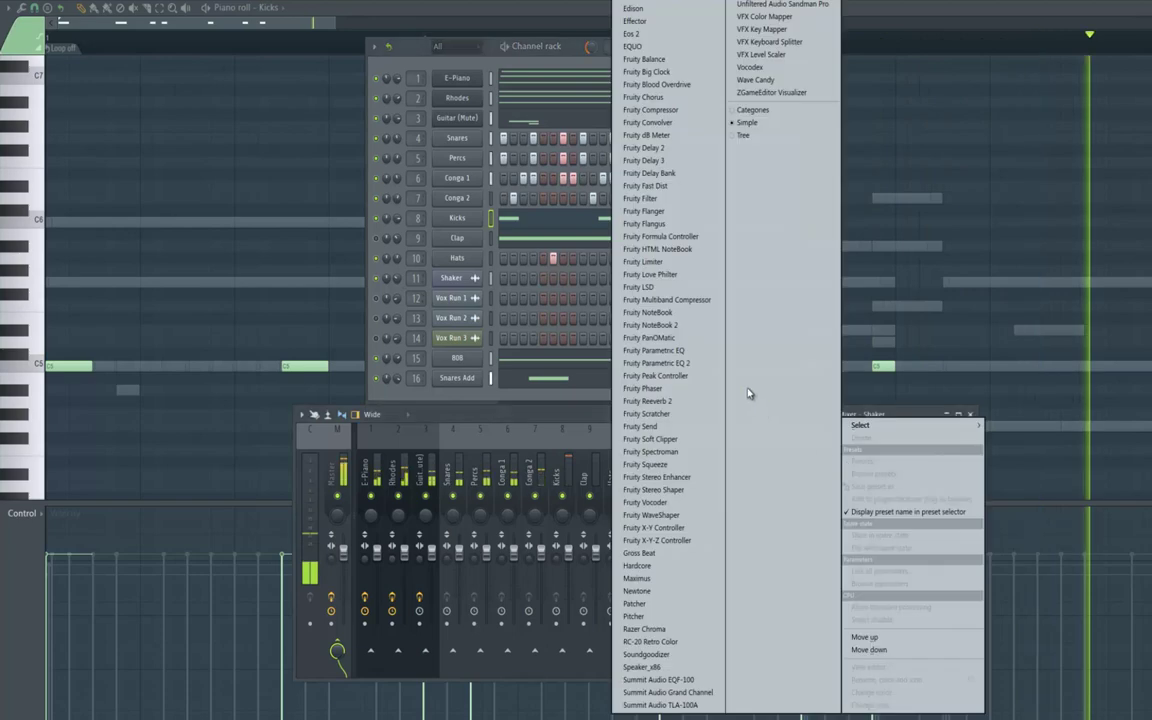
left_click(660, 477)
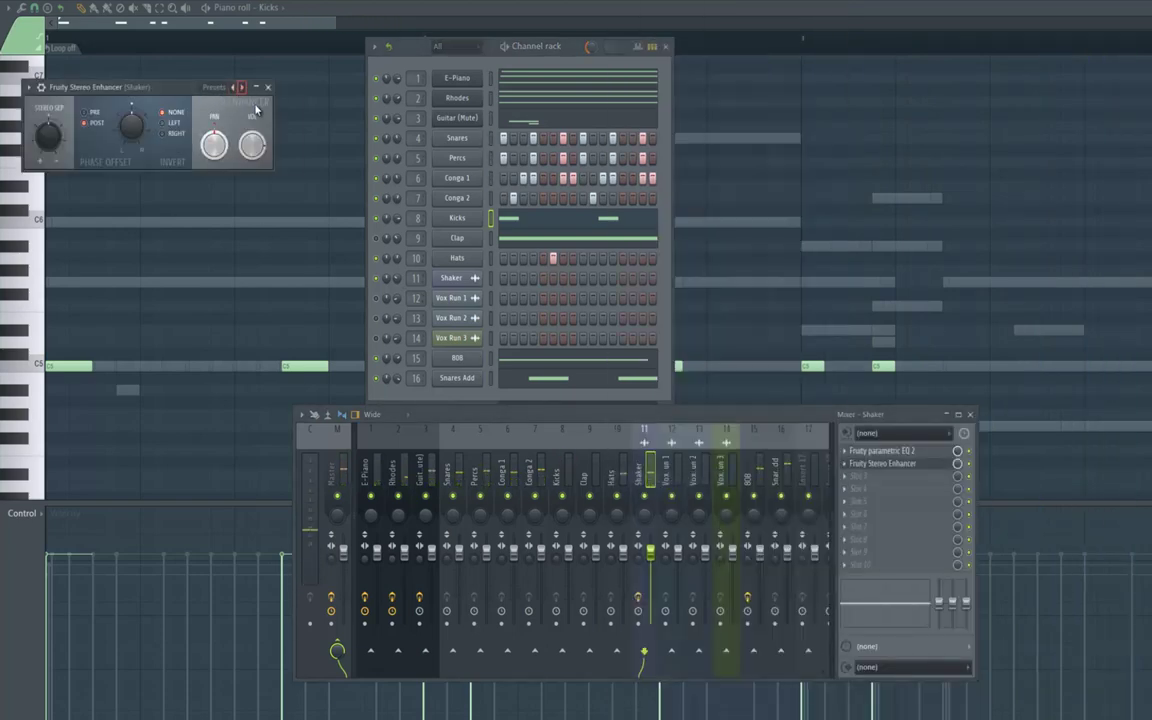
left_click(268, 87)
key("space")
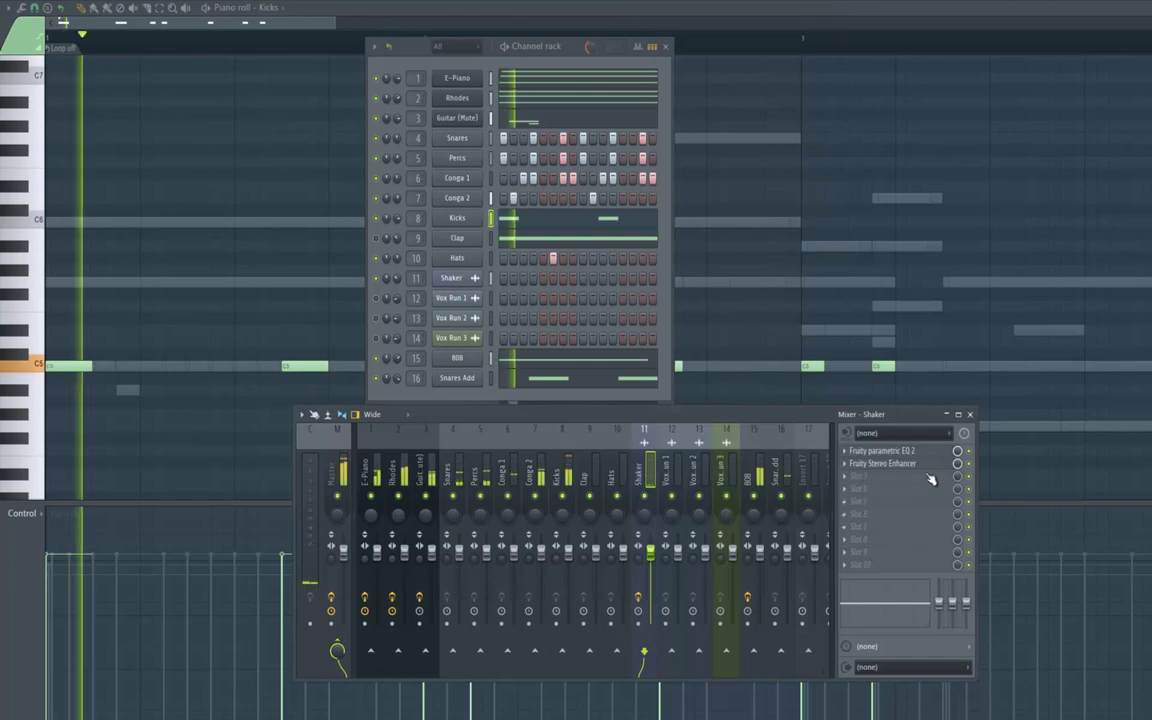
left_click_drag(957, 464, 954, 527)
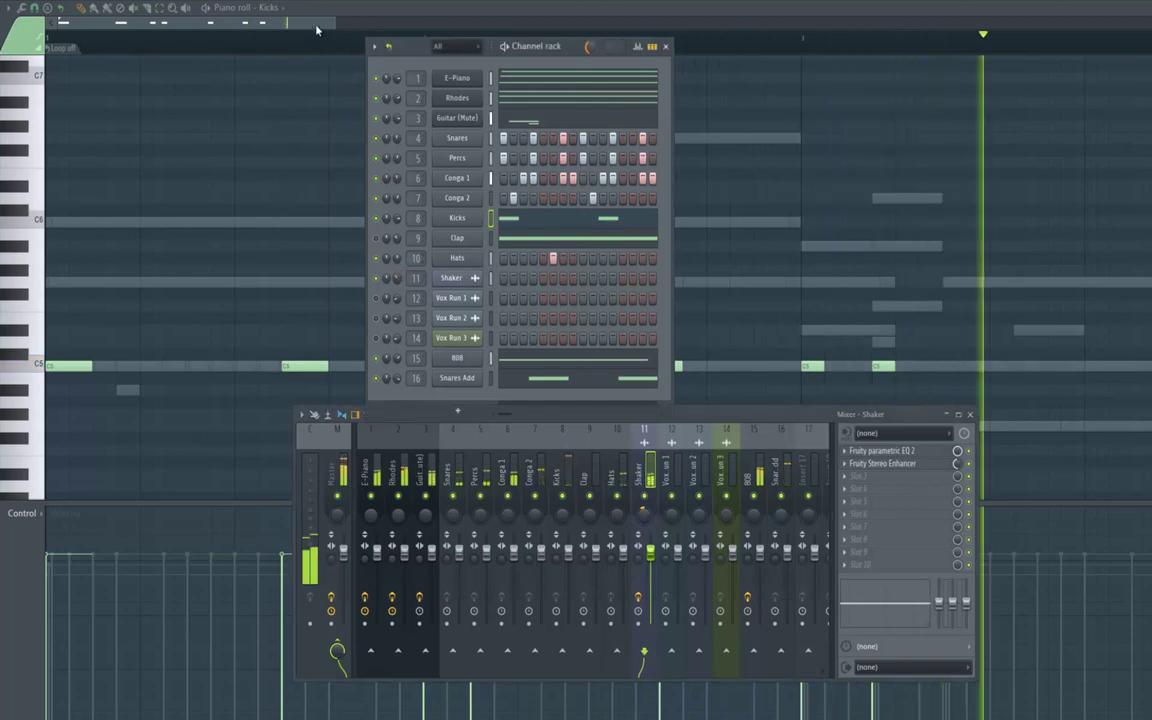
Place one-step C5 kick notes on the third, seventh and thirteenth steps of bar 4.
left_click(340, 10)
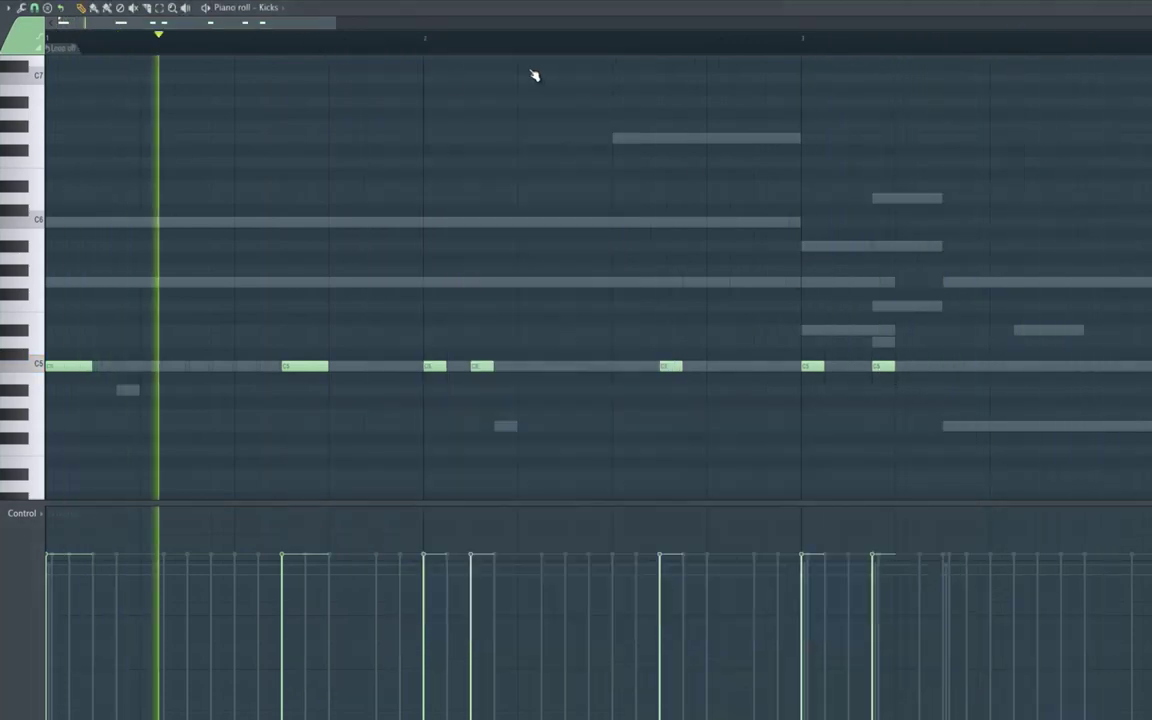
left_click_drag(457, 35, 499, 44)
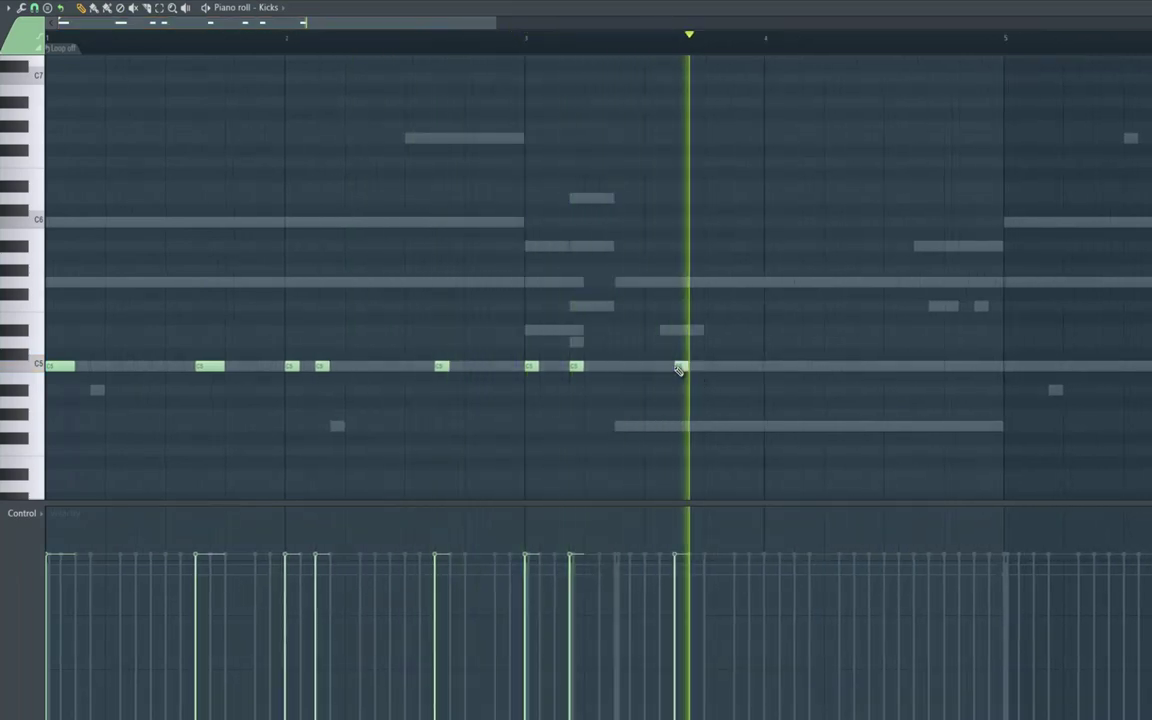
left_click(765, 367)
key("space")
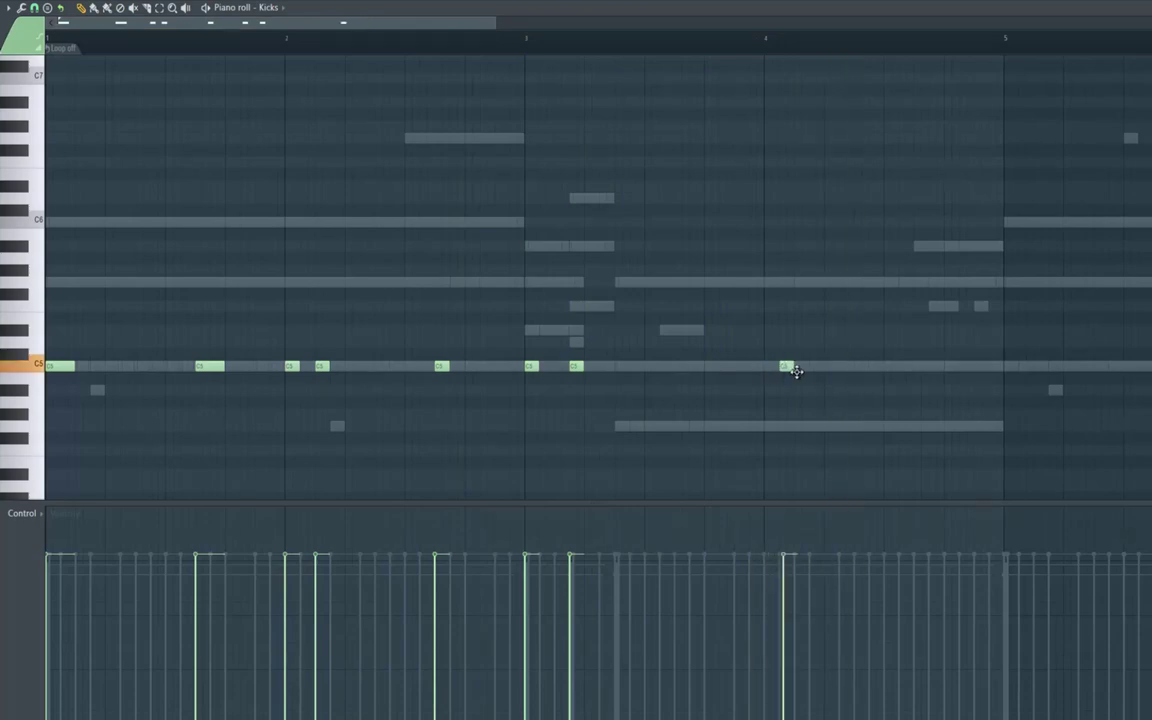
key("space")
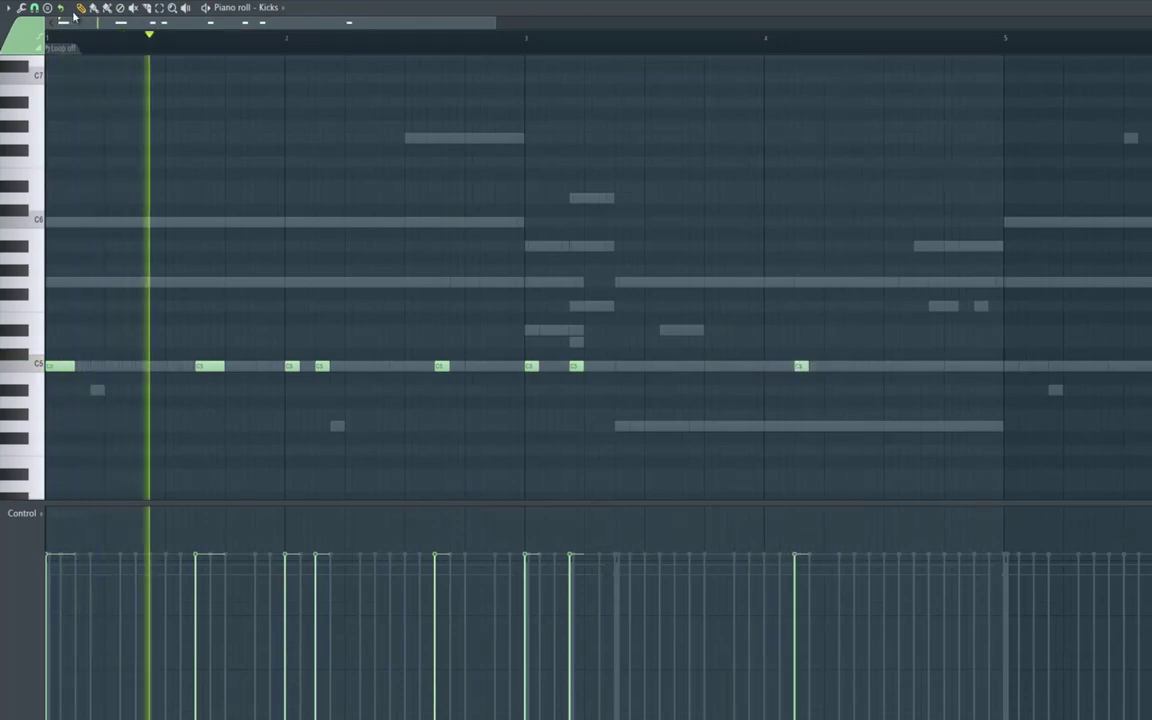
left_click(856, 366)
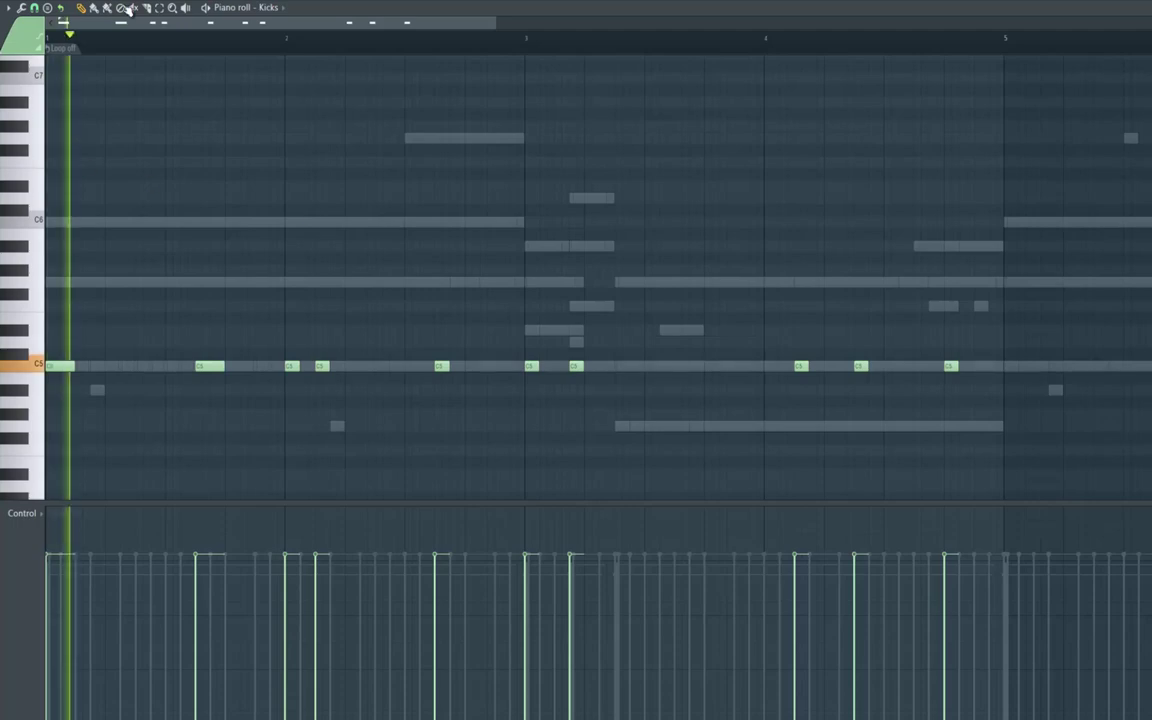
Duplicate the whole four-bar kick pattern so that the copy starts at bar 5.
key("ctrl+a")
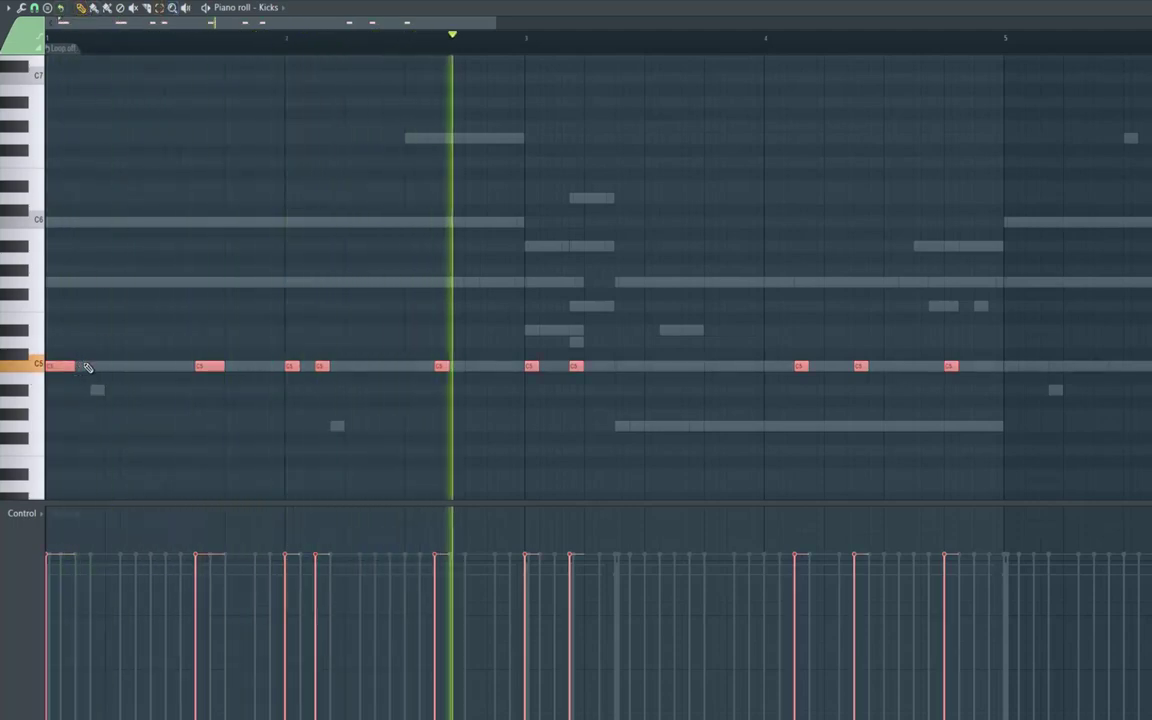
mouse_move(57, 368)
left_mouse_down()
mouse_move(1144, 393)
mouse_move(1016, 386)
left_mouse_up()
left_click_drag(566, 23, 933, 31)
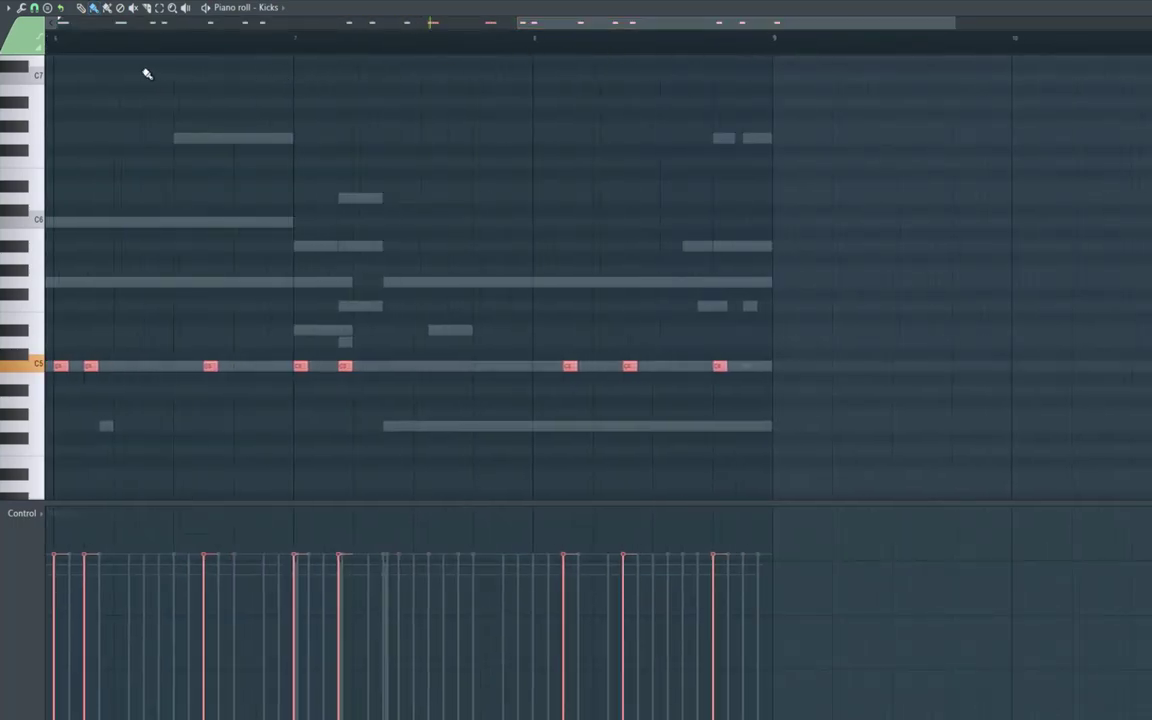
Add two one-step C5 kick notes on the last two steps of bar 8.
left_click(751, 368)
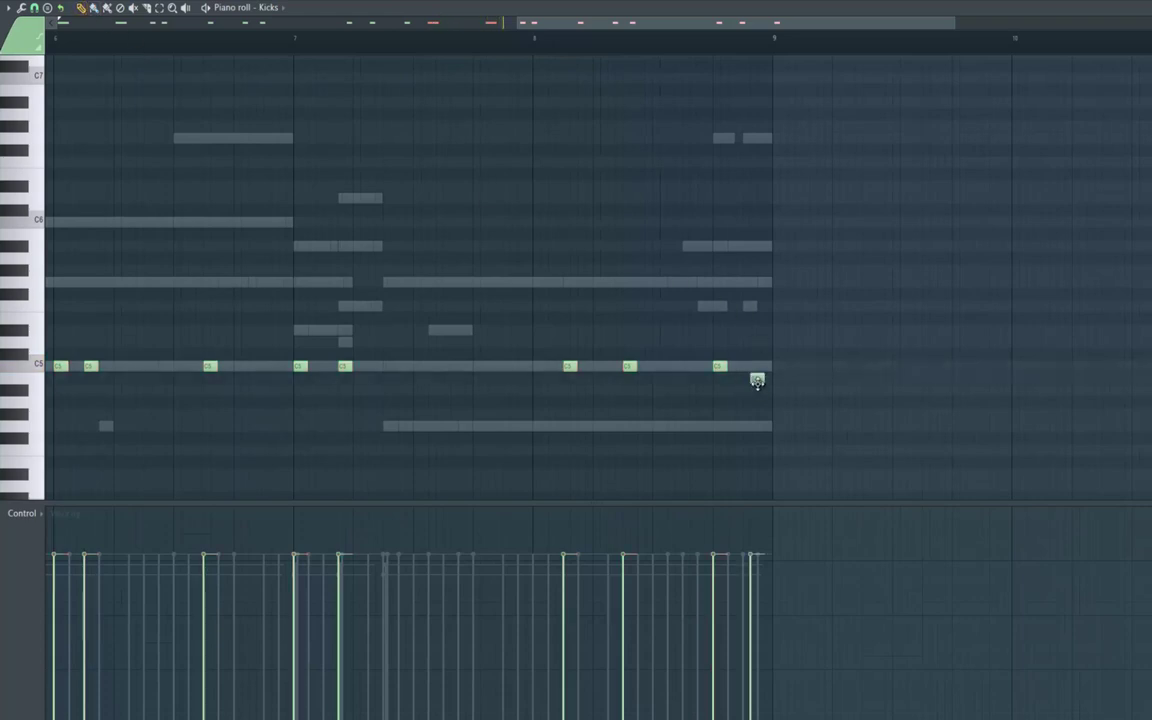
key("space")
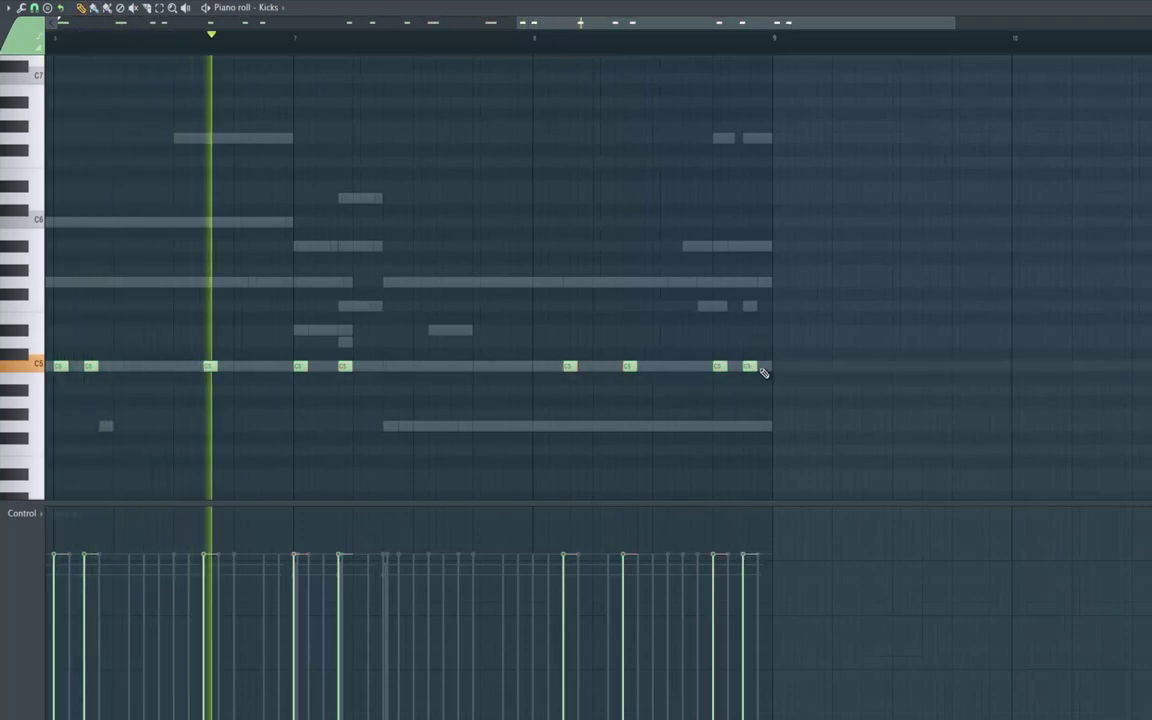
left_click(765, 367)
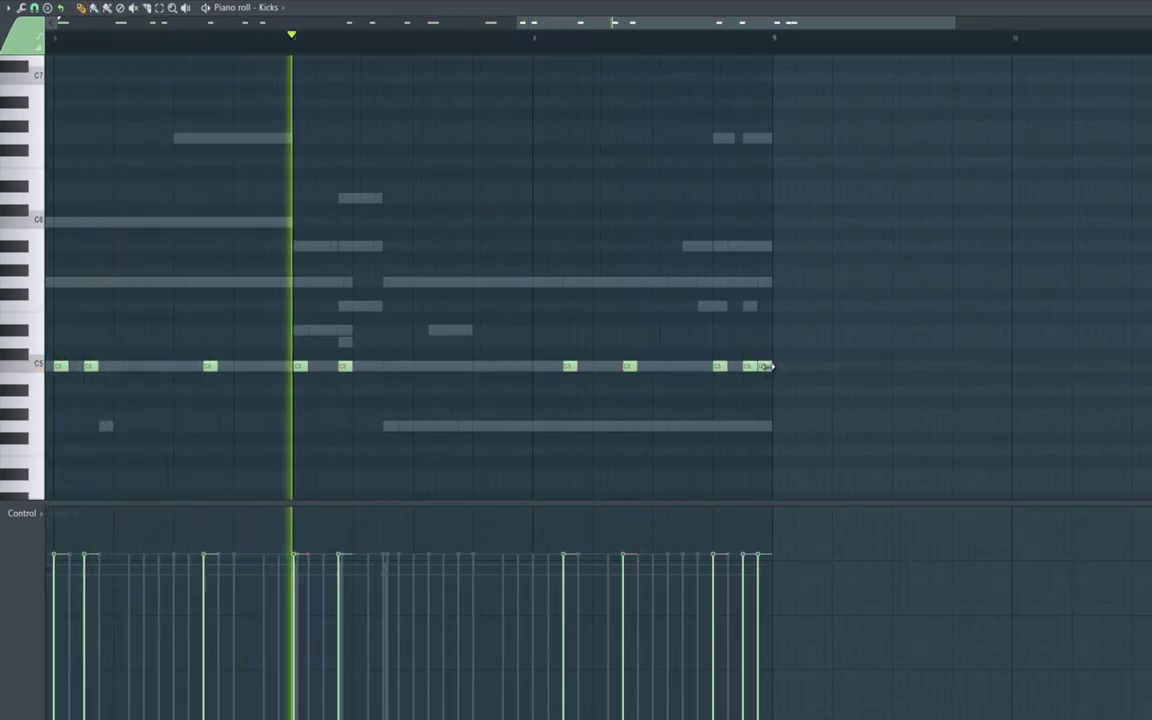
Add a one-step C5 kick note near the end of bar 7.
left_click(509, 368)
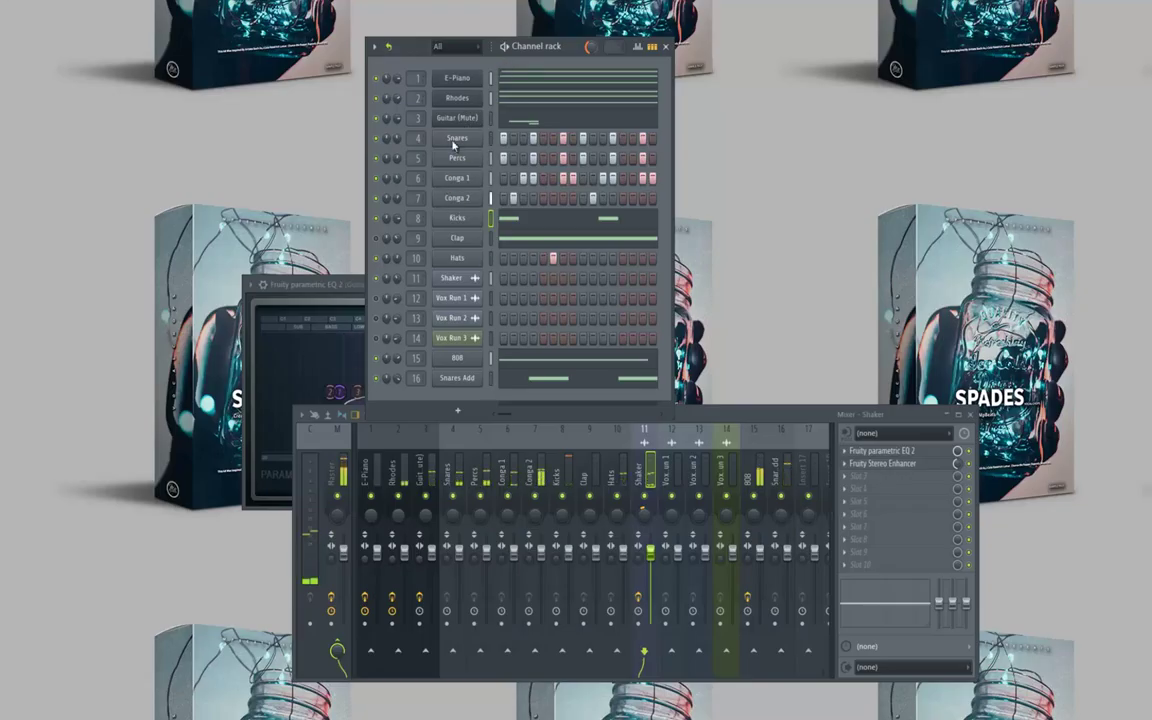
Open the Snares channel's step pattern in the piano roll.
right_click(453, 145)
left_click(503, 138)
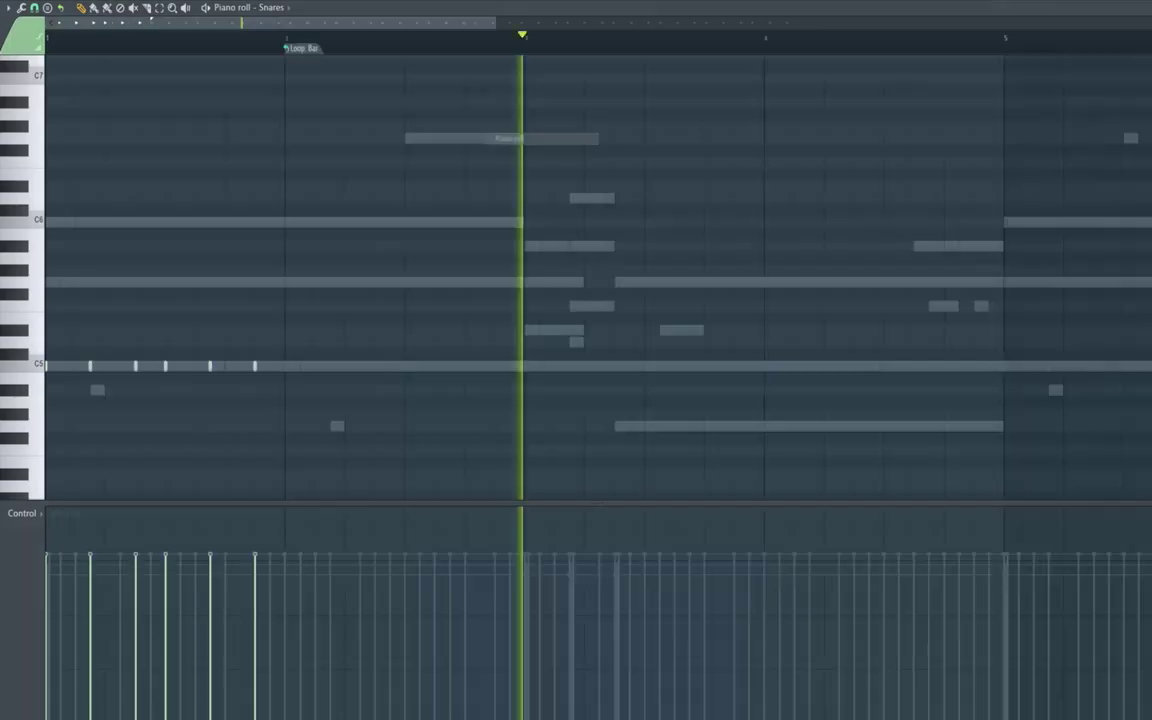
left_click(316, 49)
left_click(336, 69)
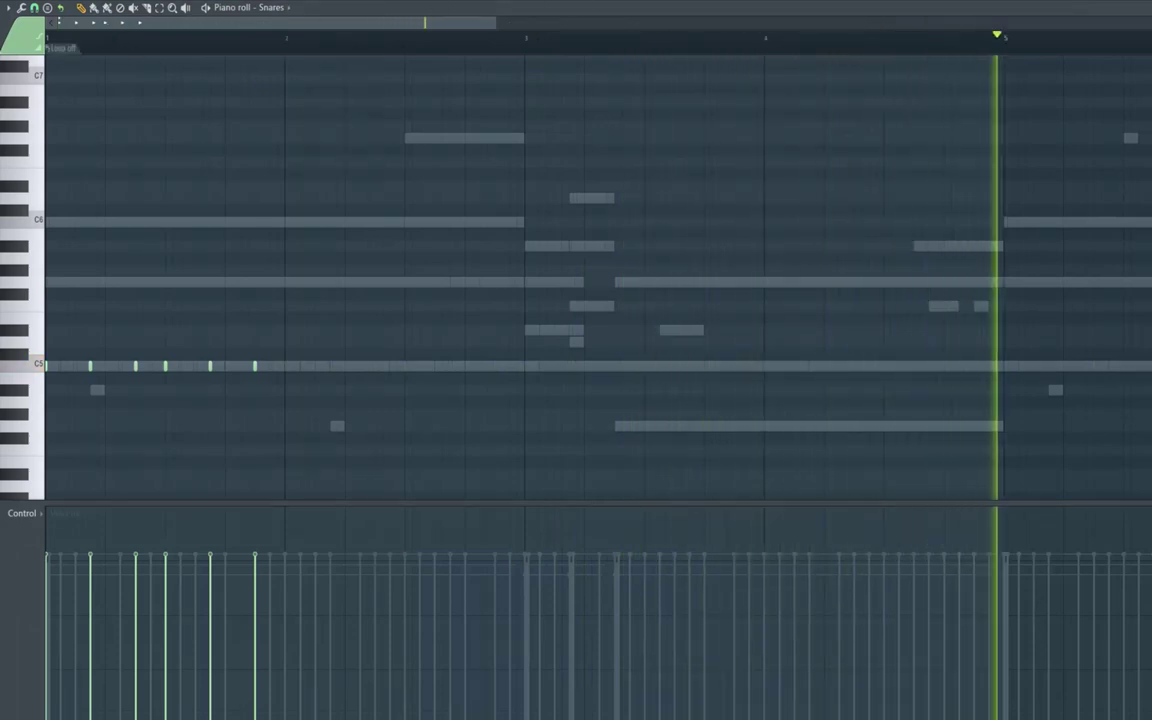
left_click(65, 50)
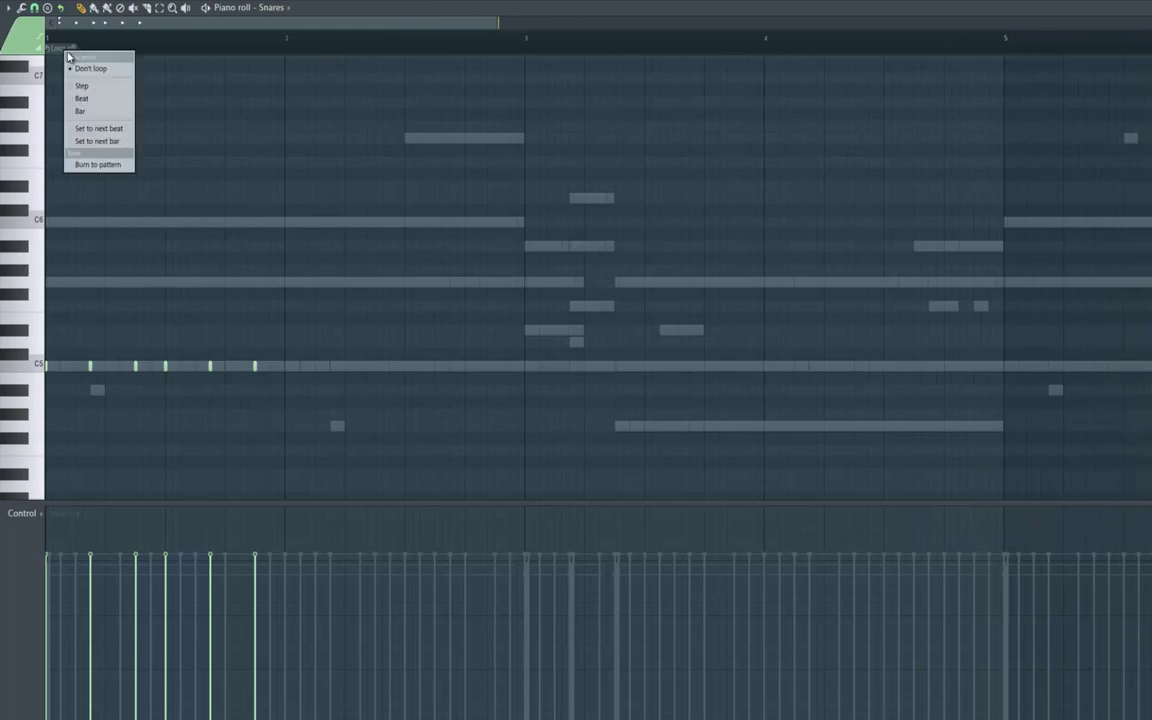
left_click(87, 112)
Burn the one-bar Snares loop to the pattern and lengthen all its notes to one step.
left_click(306, 51)
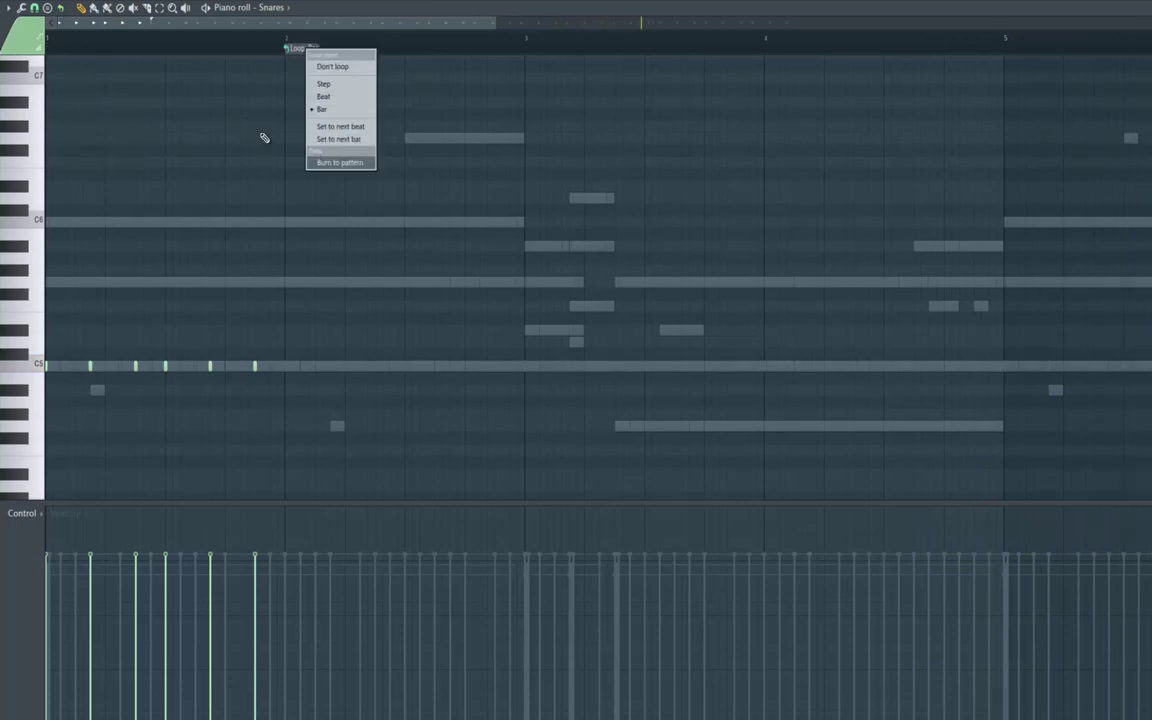
left_click(335, 162)
key("ctrl+a")
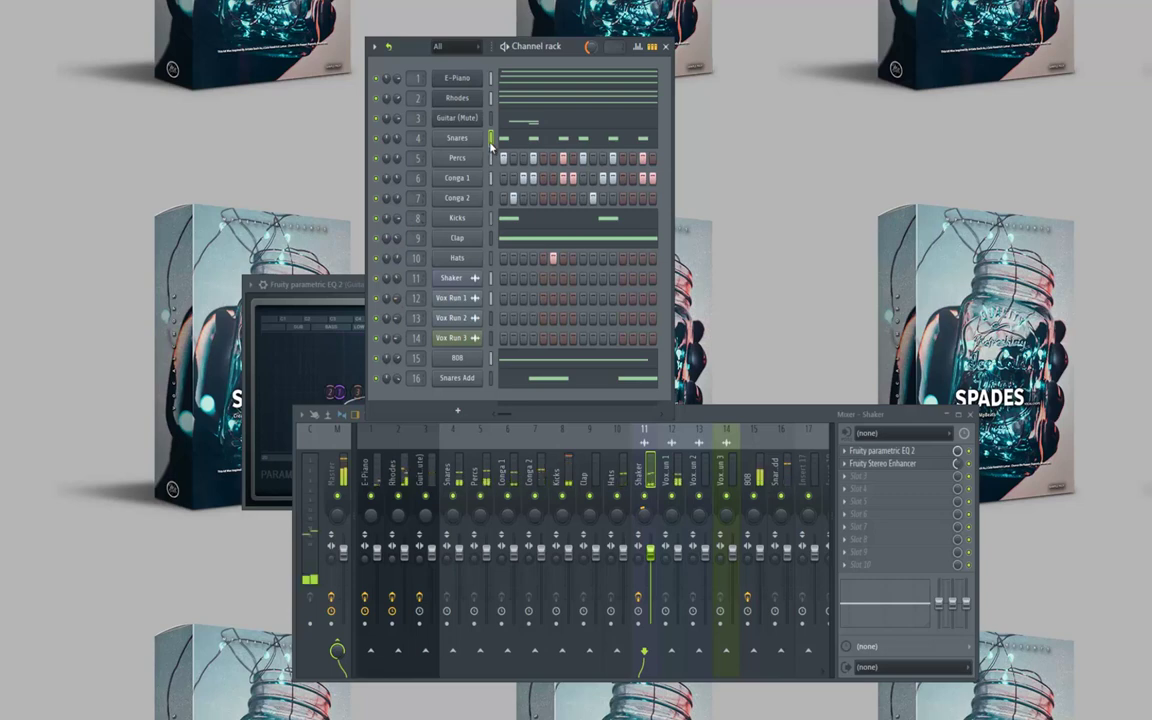
Close the open Fruity parametric EQ 2 window and the mixer.
left_click(338, 286)
left_click(634, 284)
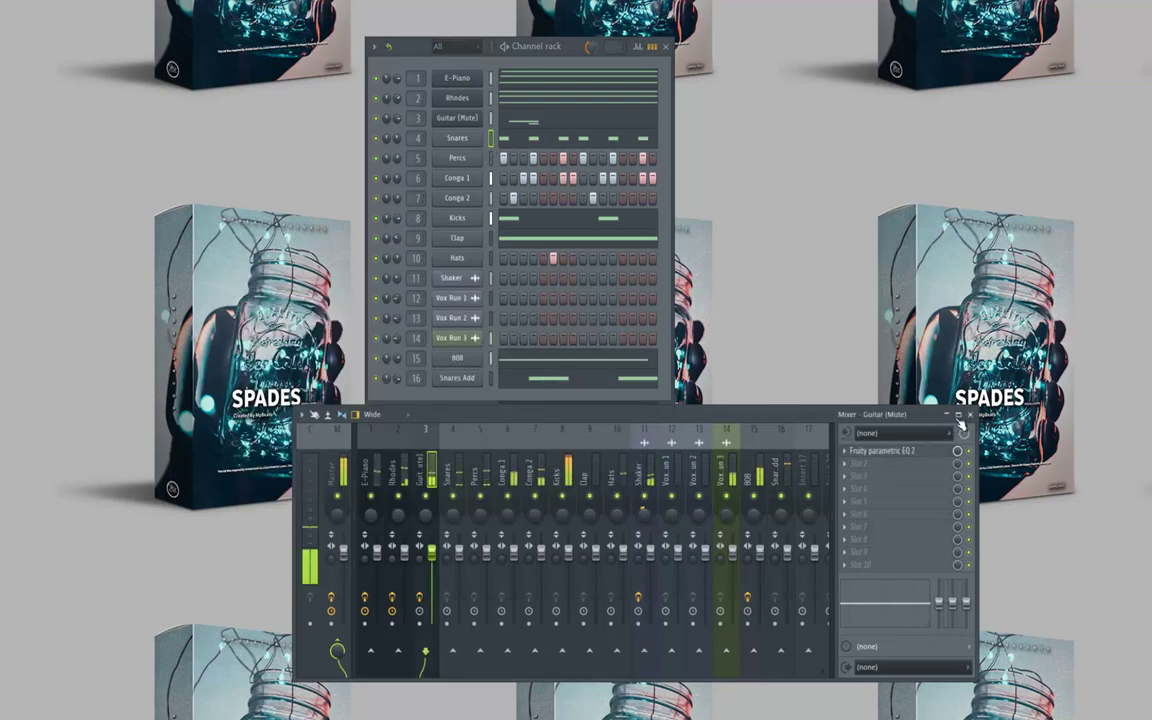
left_click(968, 415)
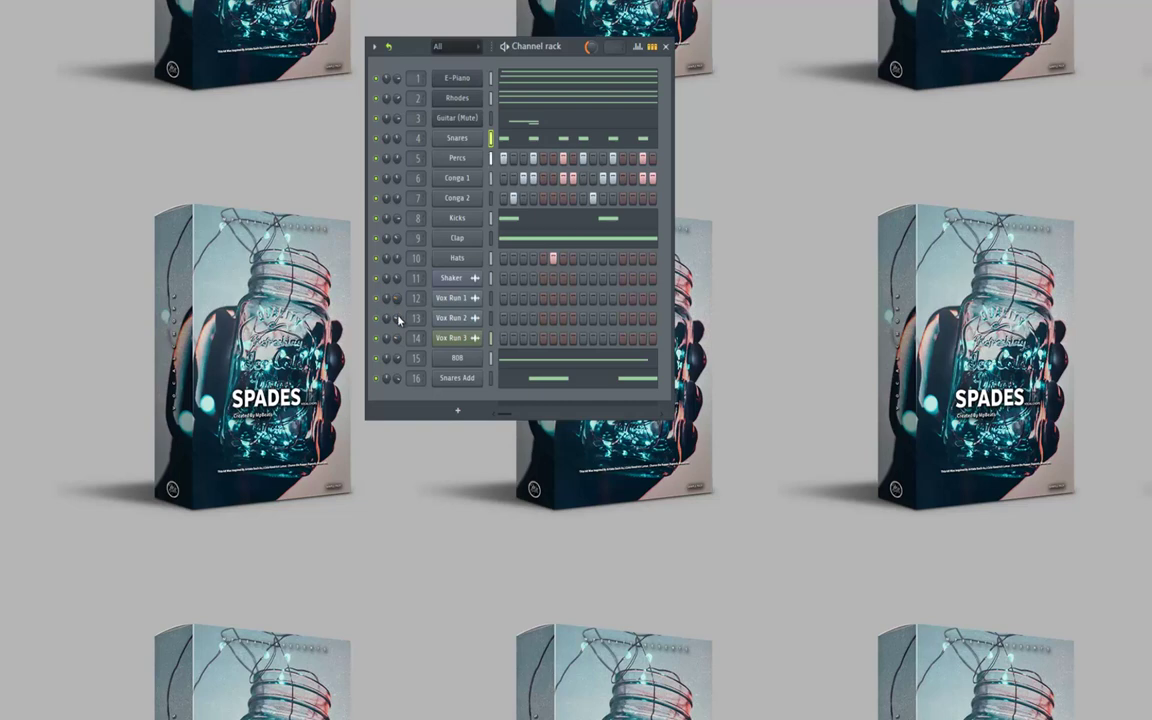
Shorten the last Shaker clip on Track 2 of the playlist so that it ends with the Pattern 1 clip.
left_click(15, 2)
left_click(23, 21)
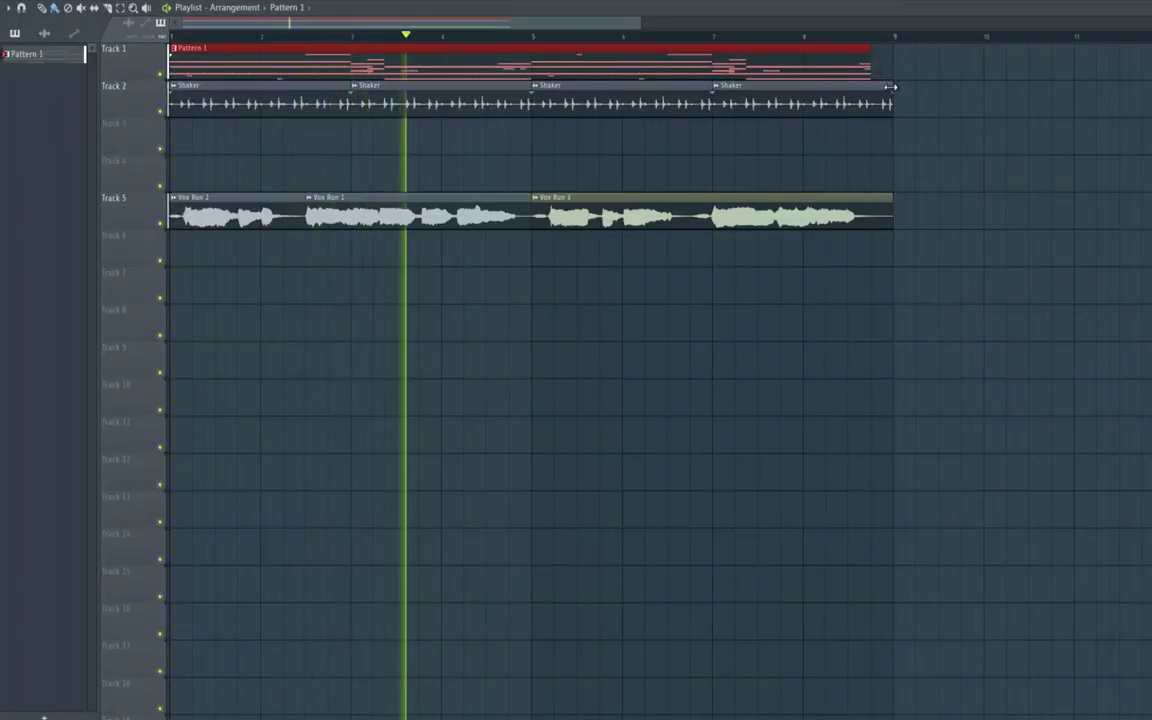
left_click(870, 87)
left_click_drag(891, 87, 870, 87)
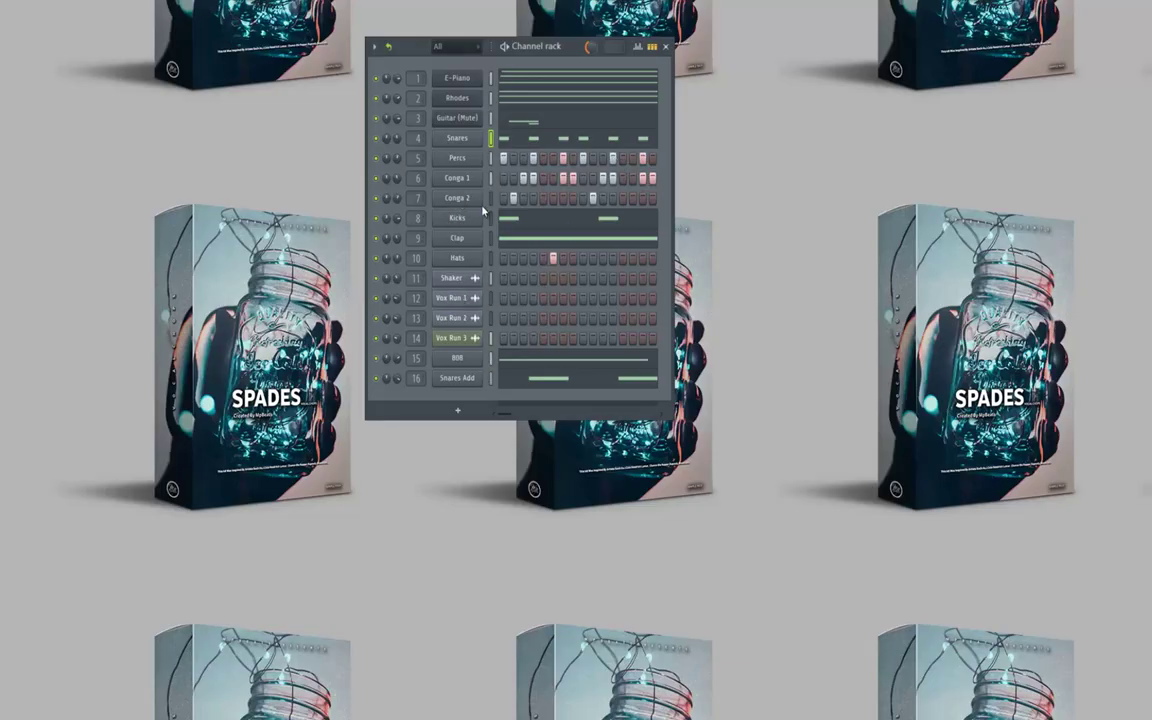
Burn the one-bar Conga 2 loop to the pattern, lengthen all its notes to three steps and play it back.
right_click(482, 205)
left_click(500, 204)
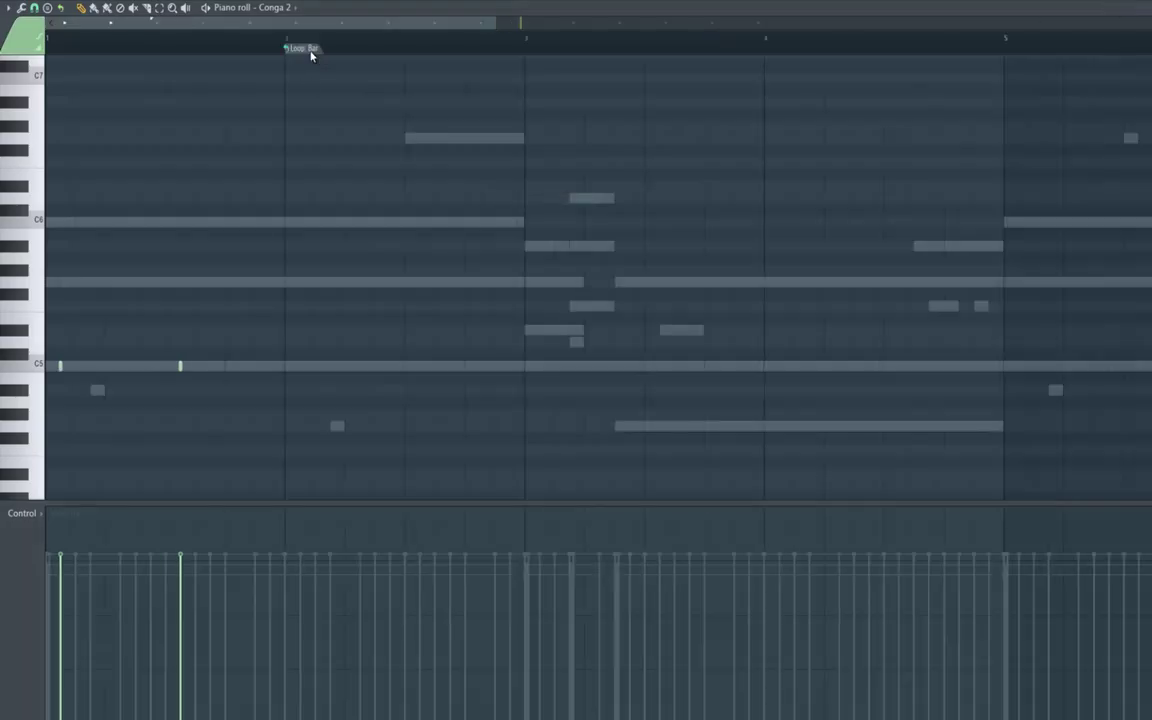
left_click(310, 55)
left_click(331, 167)
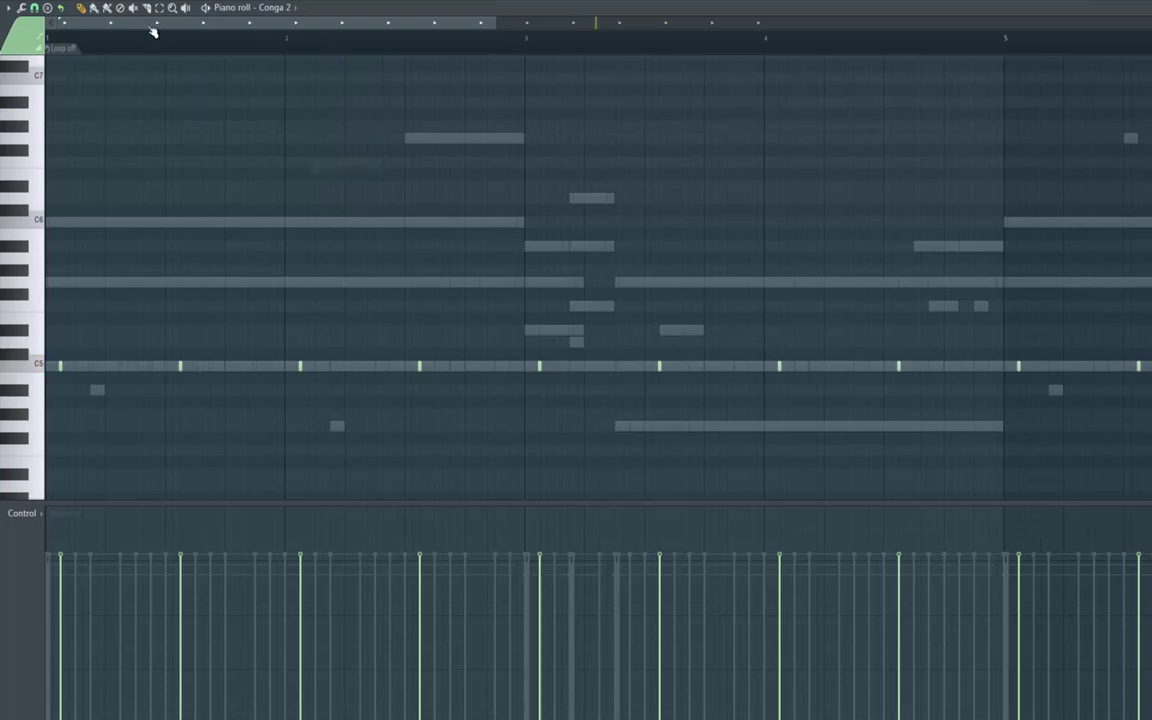
left_click(20, 378)
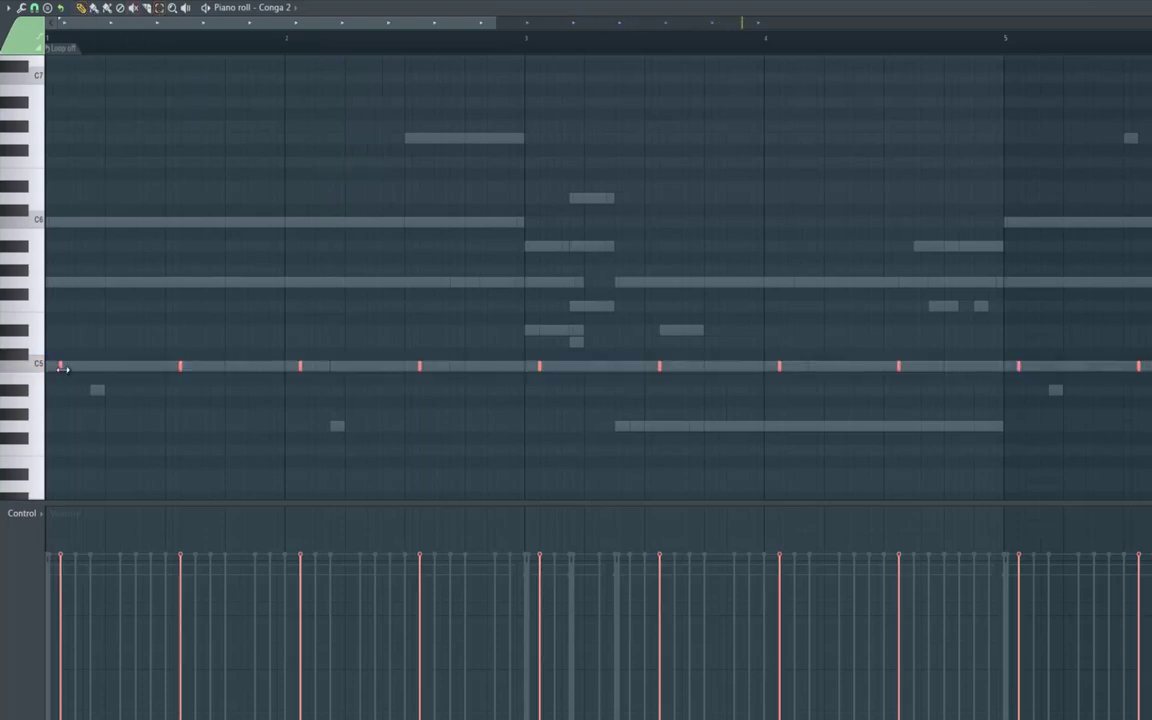
left_click_drag(107, 371, 111, 372)
key("space")
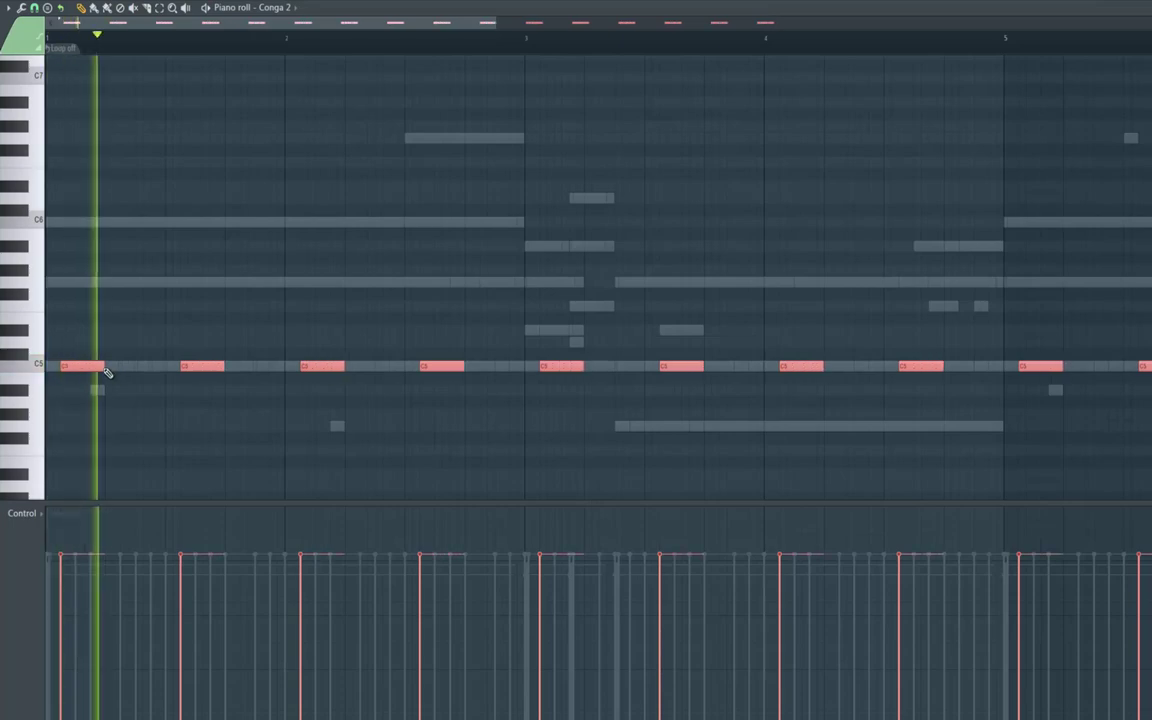
left_click_drag(379, 32, 820, 31)
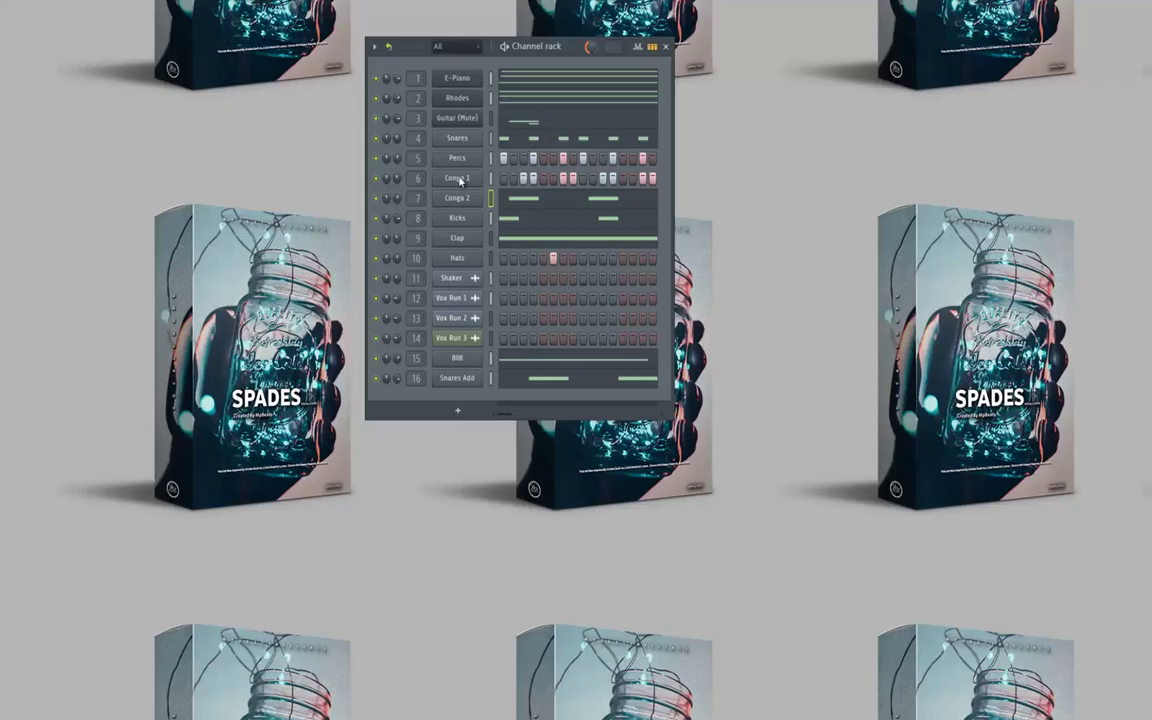
Burn the one-bar Percs loop to the pattern and lengthen all its notes to one step.
right_click(490, 153)
left_click(510, 158)
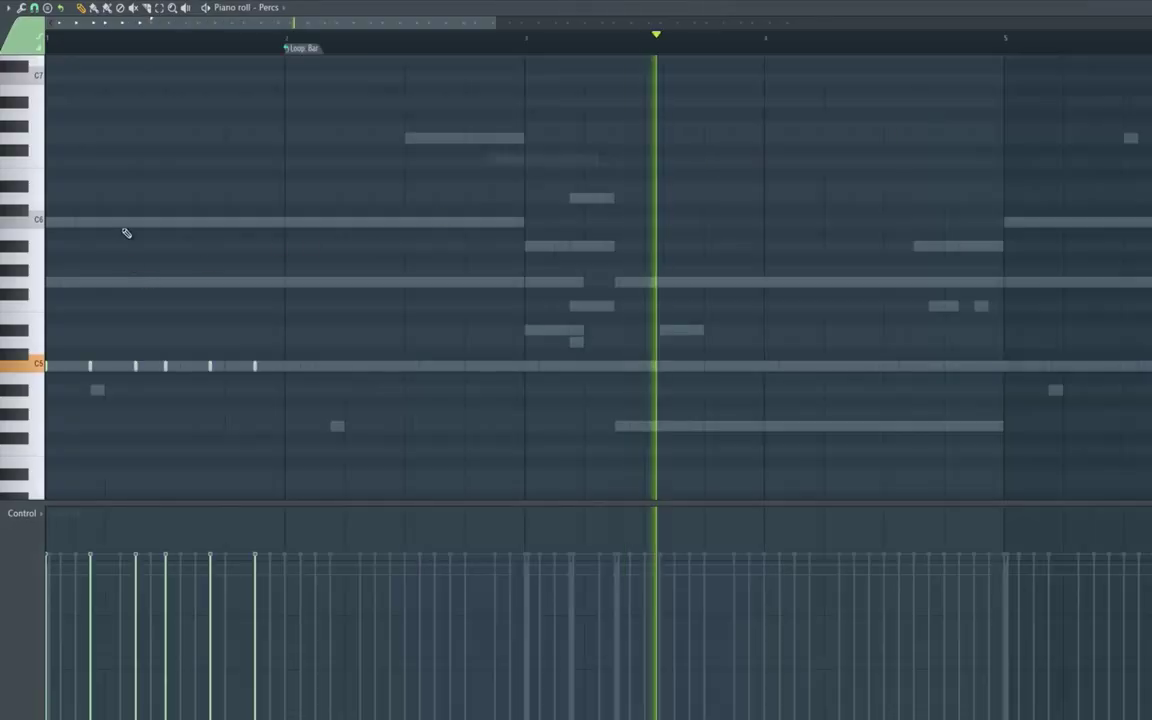
left_click(303, 48)
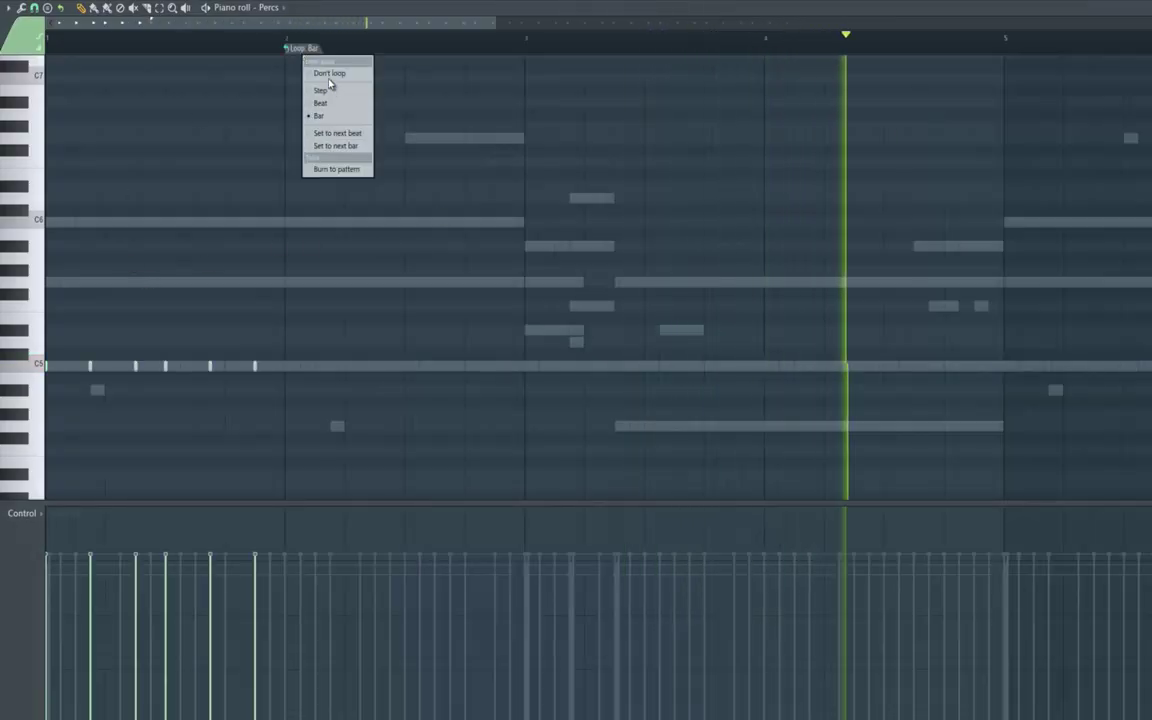
left_click(337, 169)
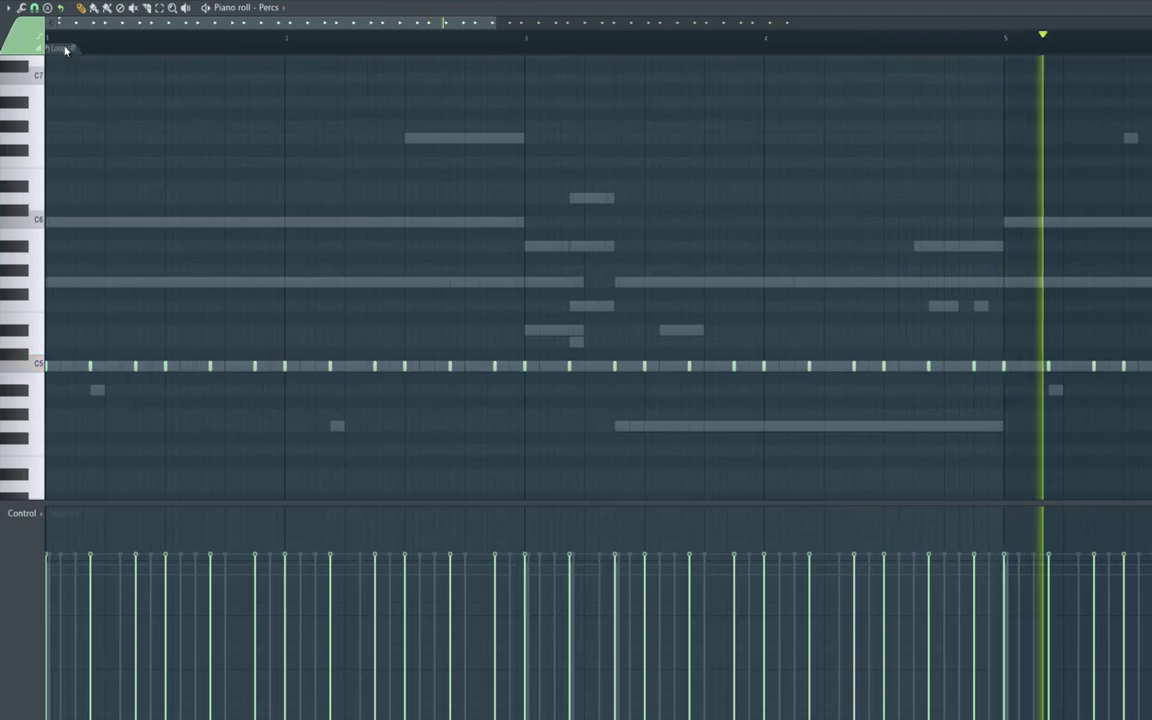
left_click(159, 8)
left_click(39, 370)
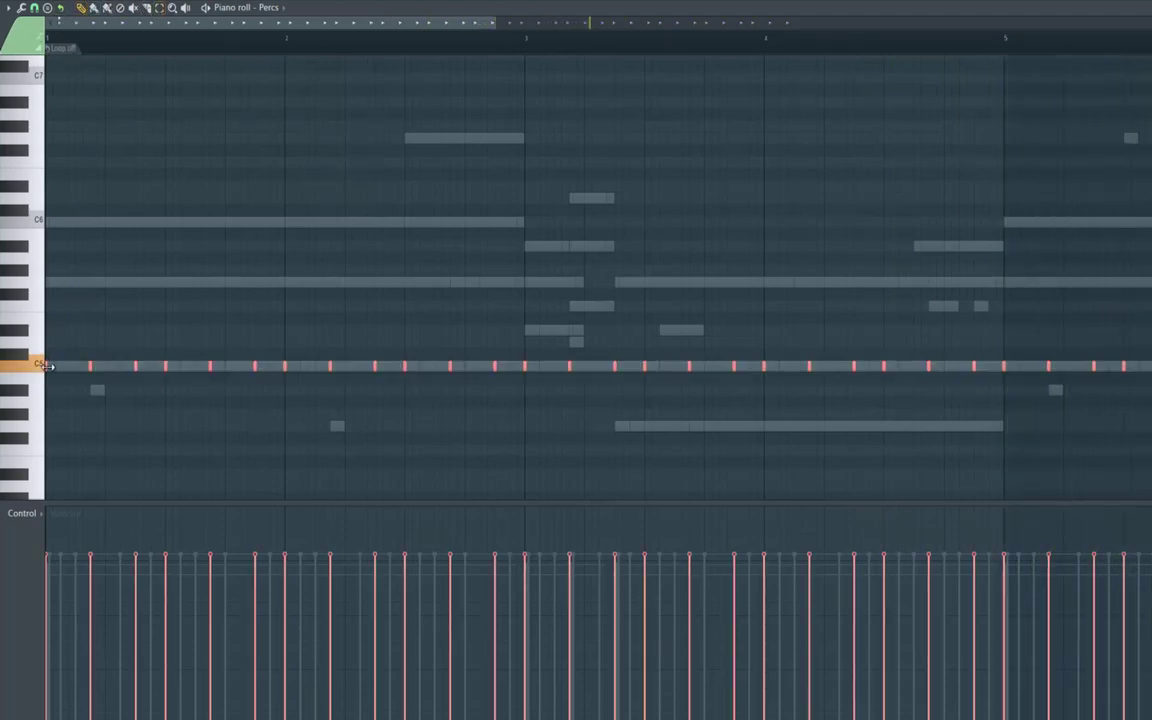
left_click_drag(68, 369, 70, 370)
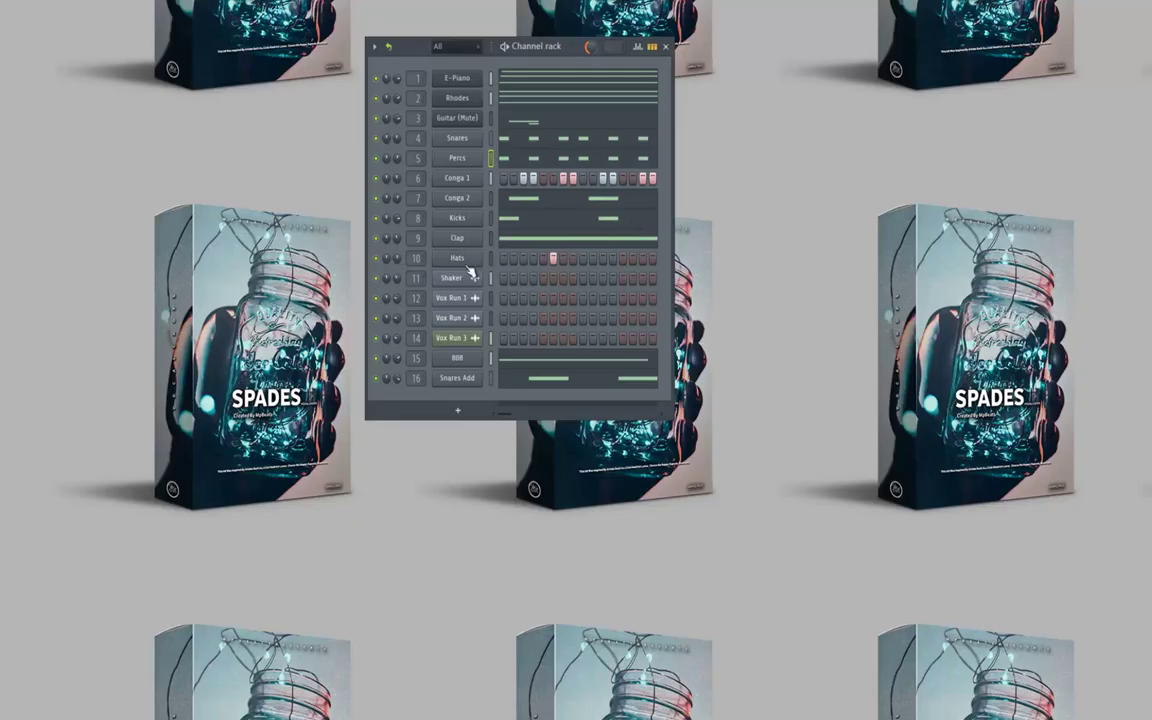
Burn the one-bar Conga 1 loop to the pattern and lengthen all its notes to one step.
right_click(468, 181)
left_click(468, 178)
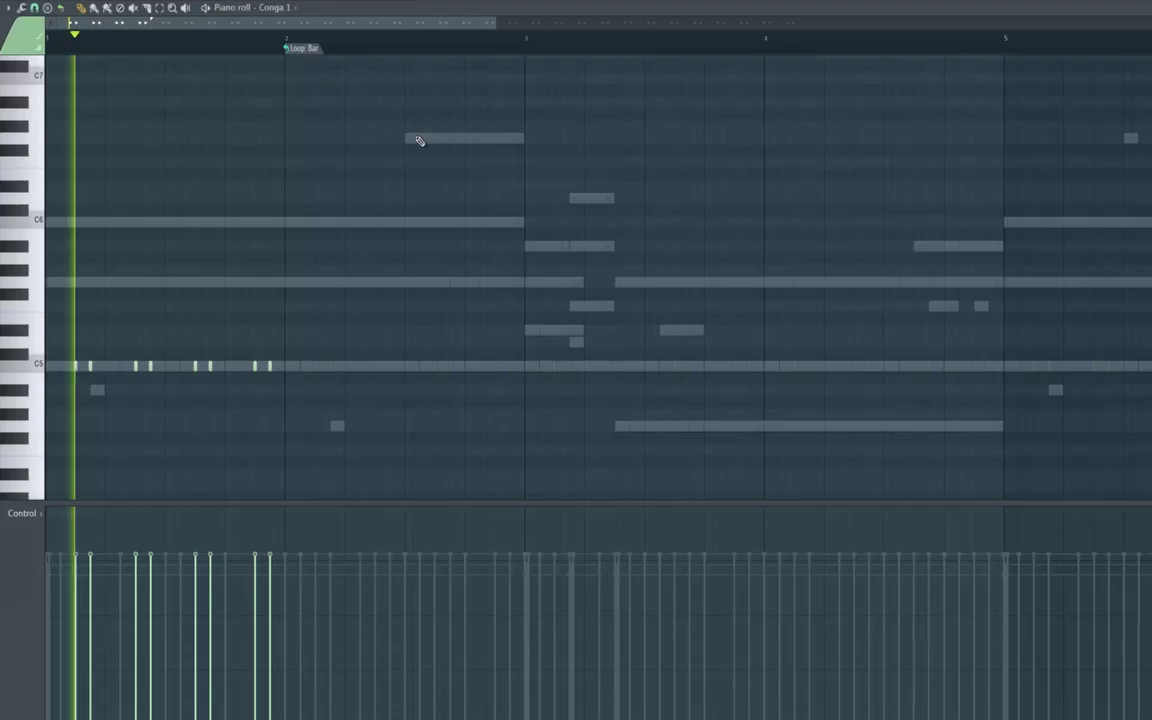
right_click(305, 48)
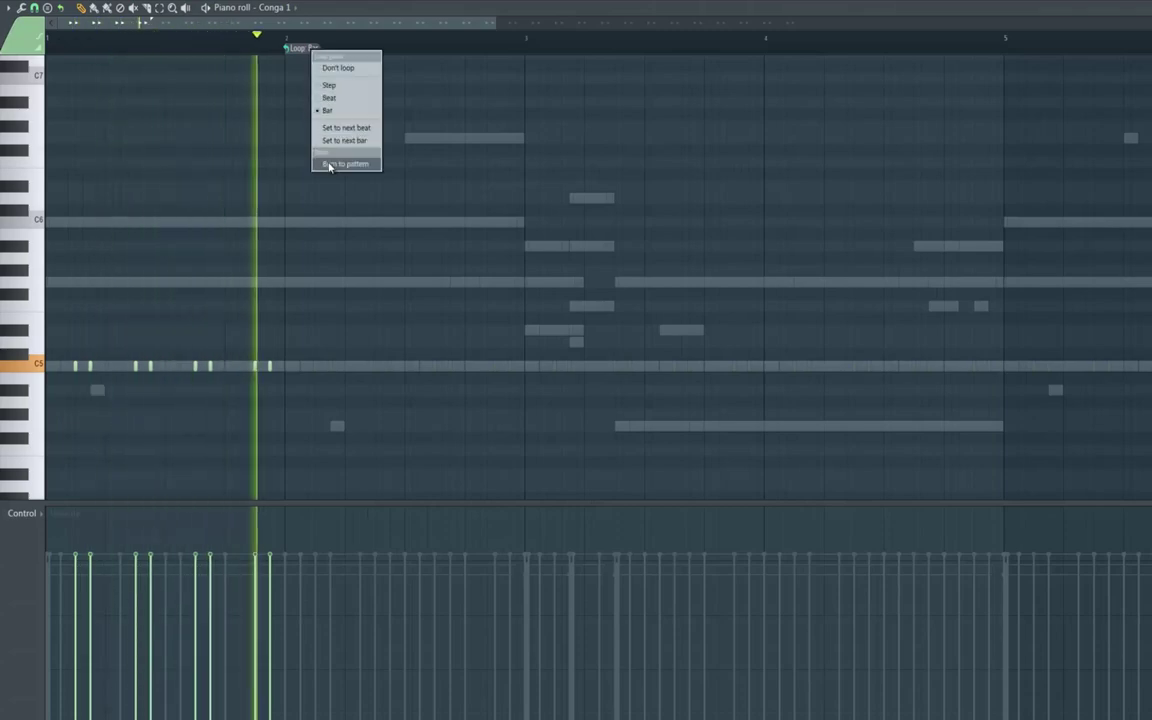
left_click(340, 164)
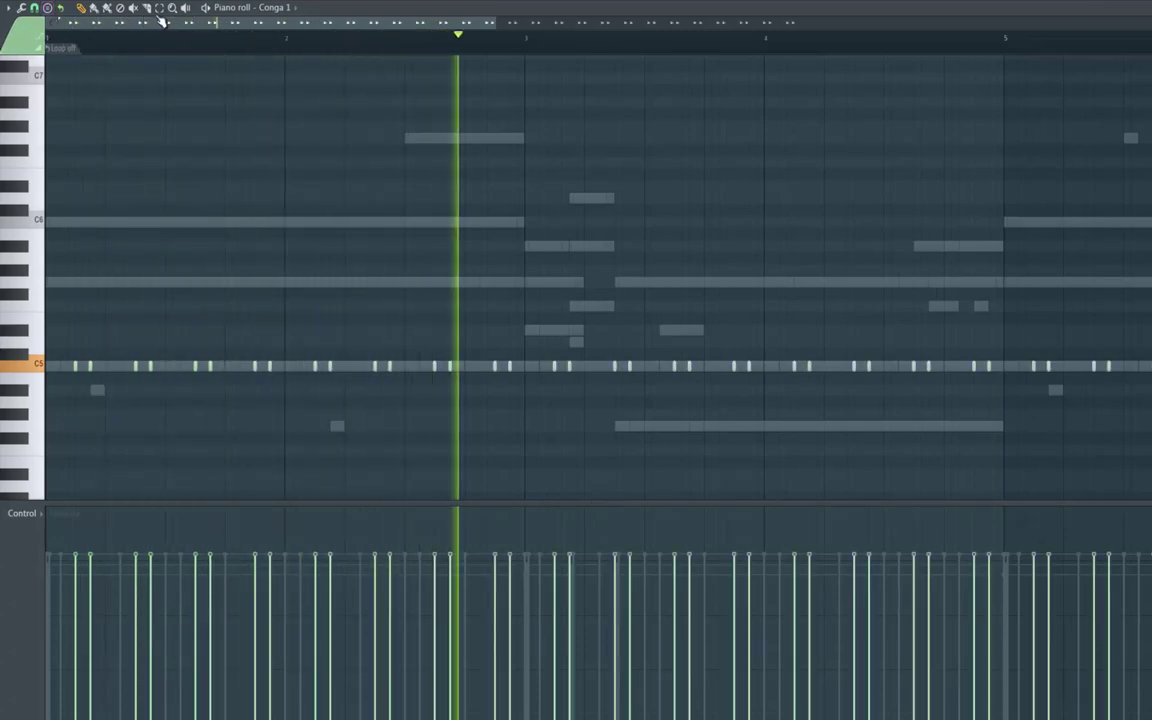
double_click(30, 369)
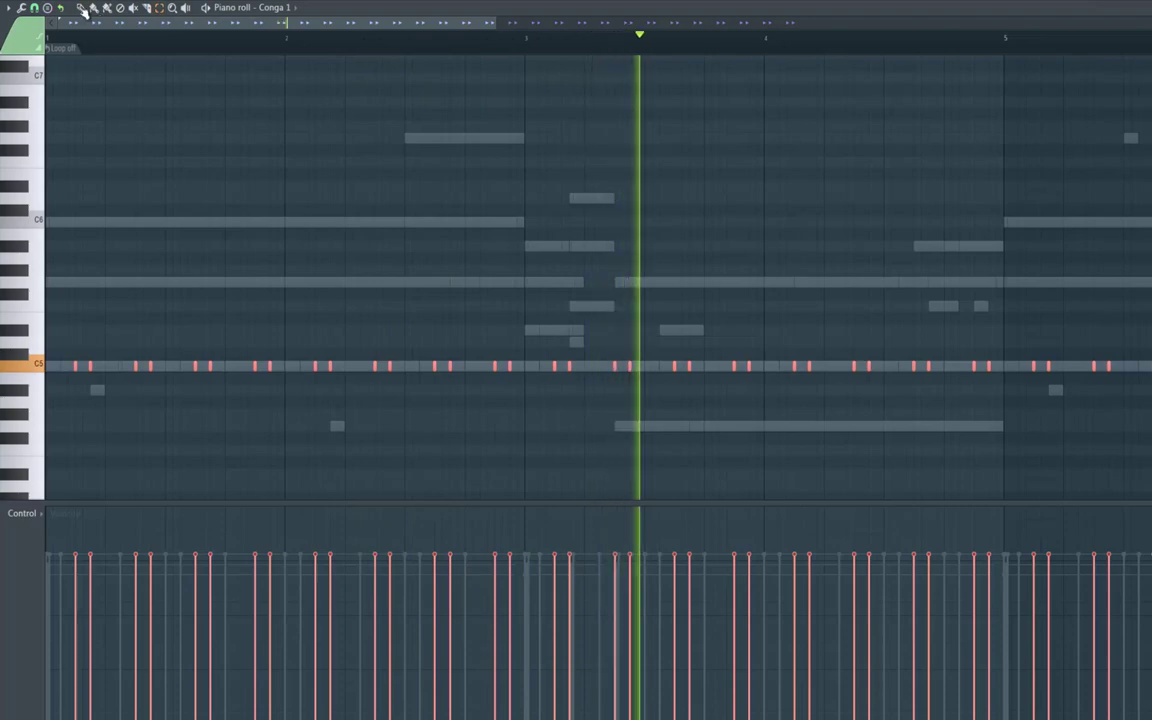
left_click_drag(93, 367, 109, 370)
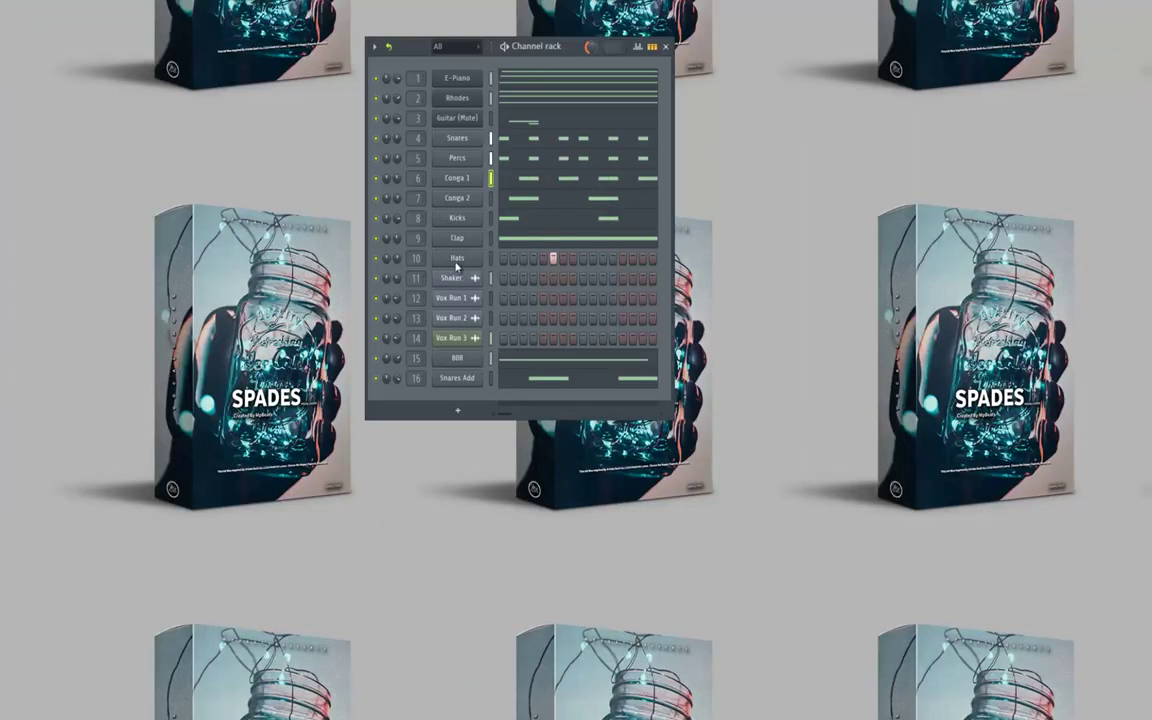
Burn the one-bar Hats loop to the pattern and lengthen all its notes to one step.
right_click(456, 264)
left_click(475, 270)
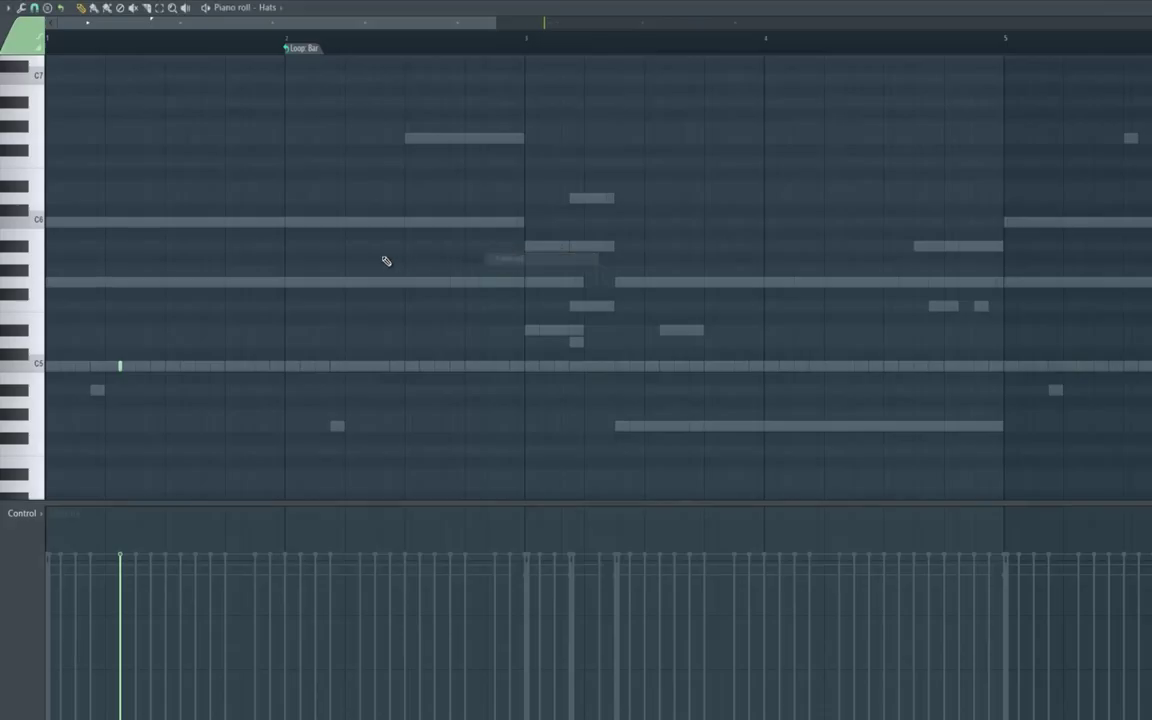
left_click(307, 58)
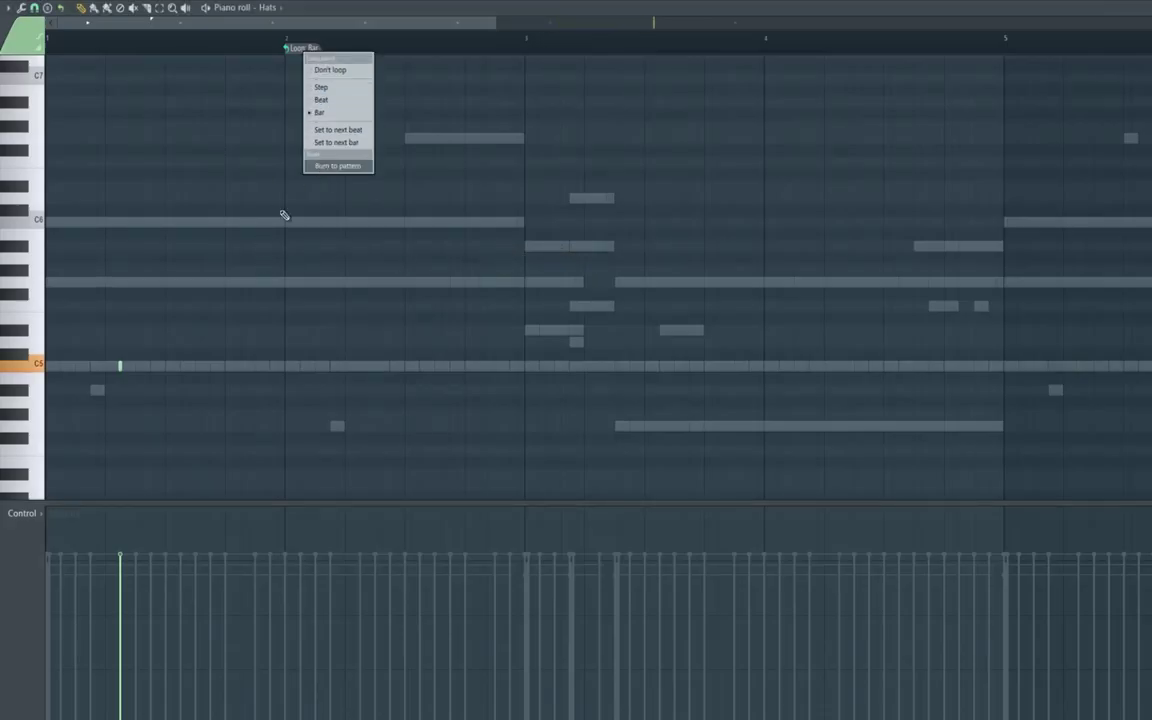
left_click(337, 165)
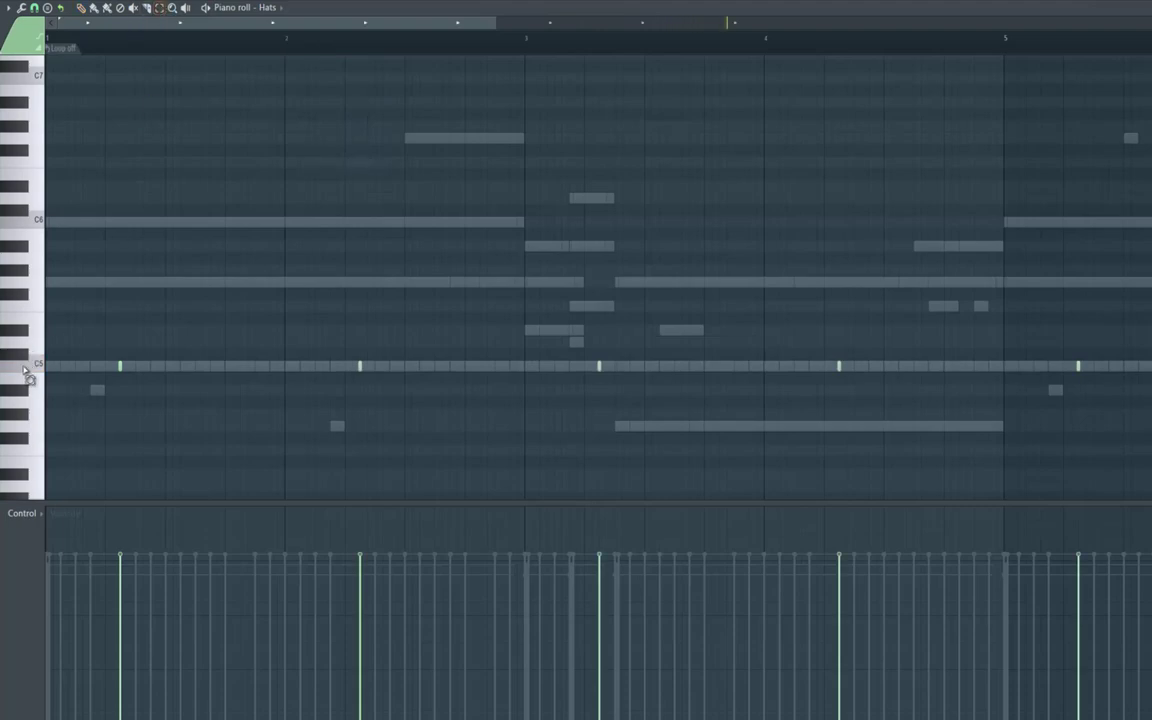
left_click_drag(123, 368, 139, 373)
Add a C5 hat on step 3 of bar 2, three half-step C5 hats ending bar 2, and a rising half-step run ending bar 1.
left_click(284, 392, "ctrl")
left_click(318, 366)
left_click(495, 366)
left_click_drag(498, 367, 503, 369)
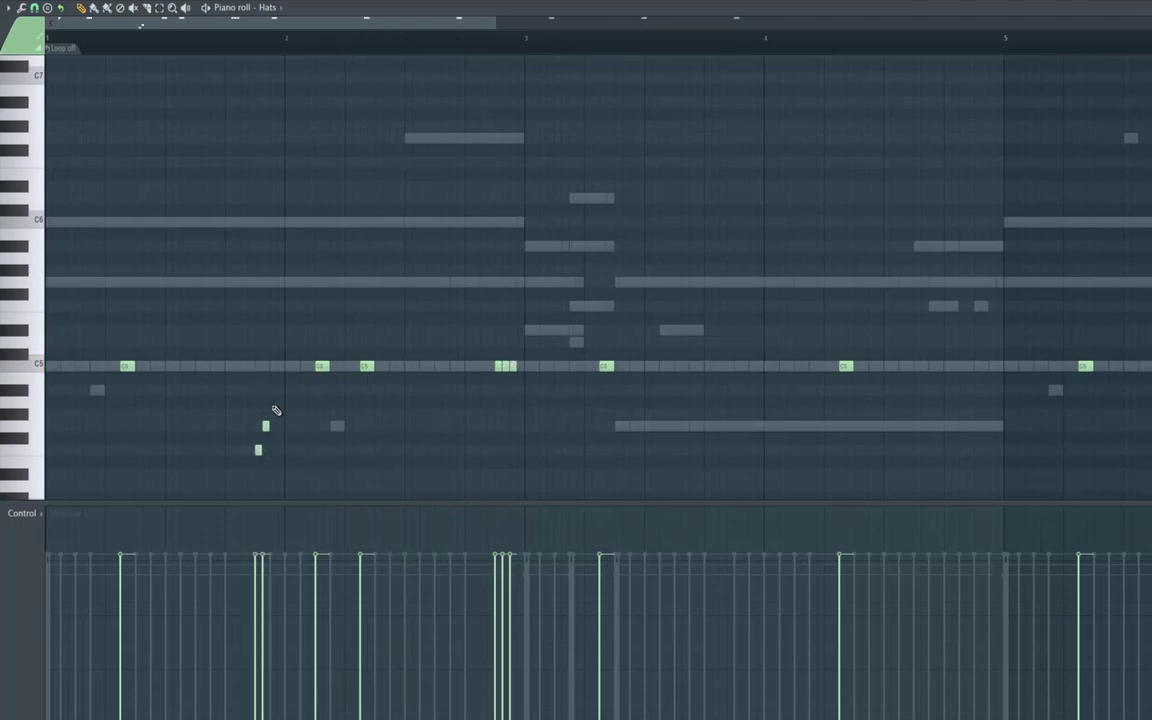
Place a rising run of half-step hat notes from C5 through D5 to D#5 at the start of bar 4.
key("space")
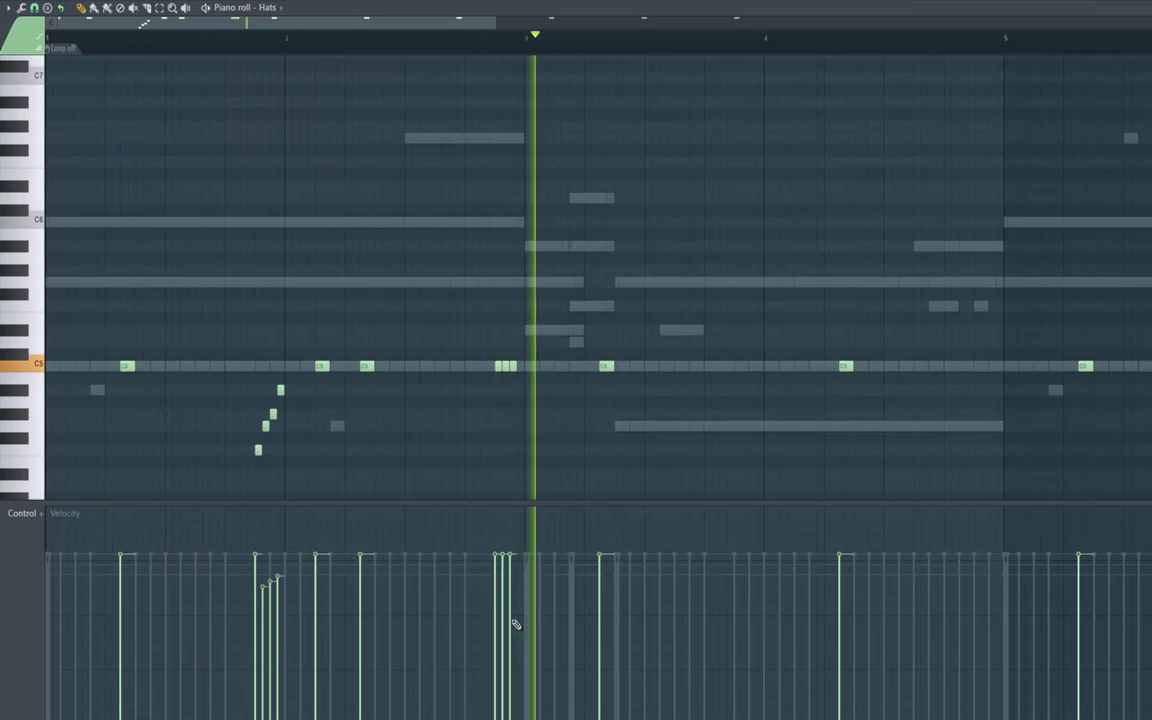
left_click(766, 367)
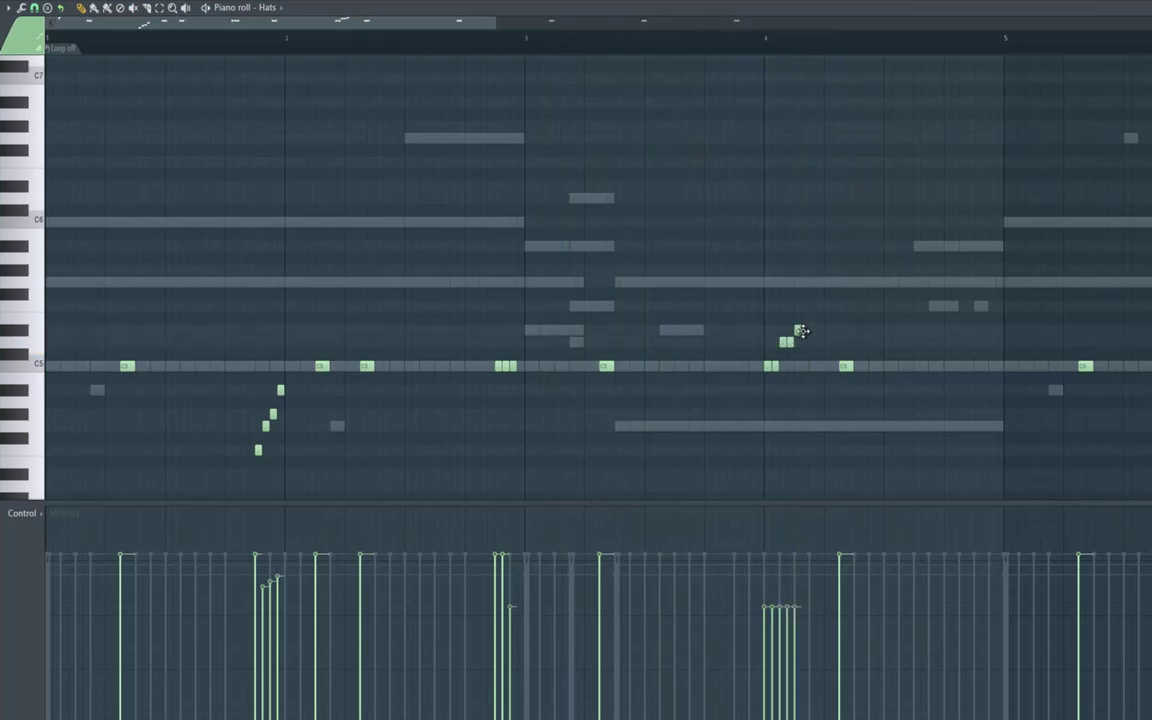
key("space")
Delete all the hat notes from bar 5 to bar 8.
left_click_drag(496, 23, 1134, 87)
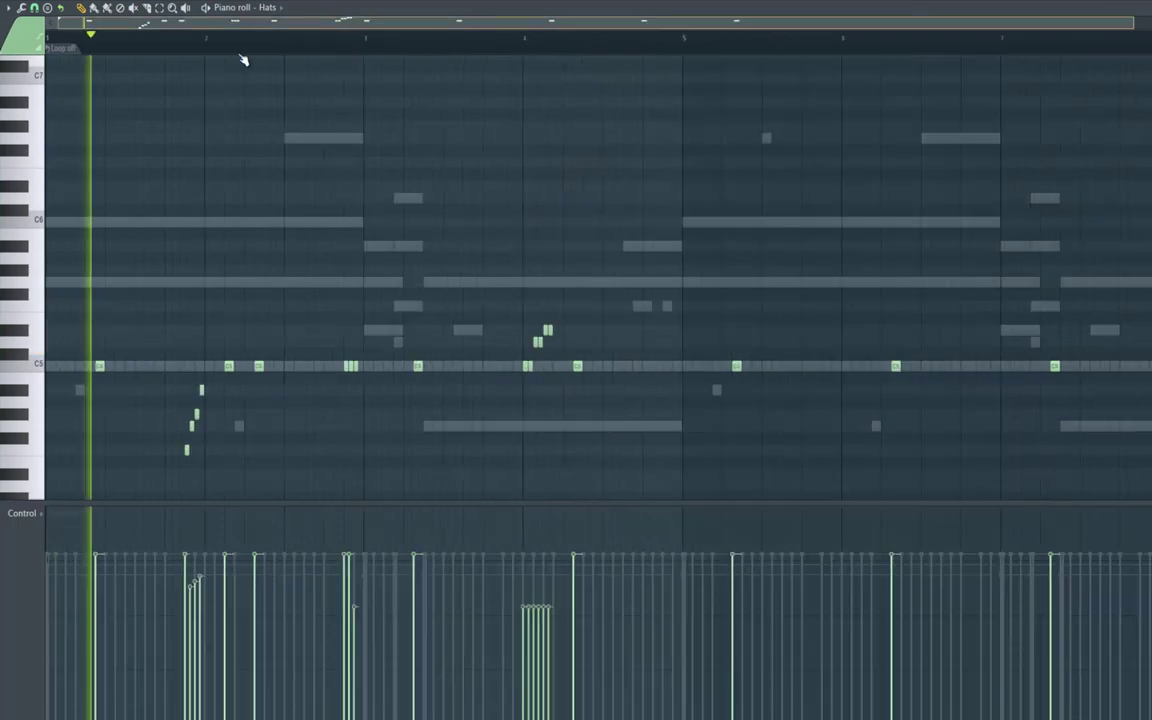
left_click(160, 8)
left_click_drag(455, 252, 776, 364)
key("Delete")
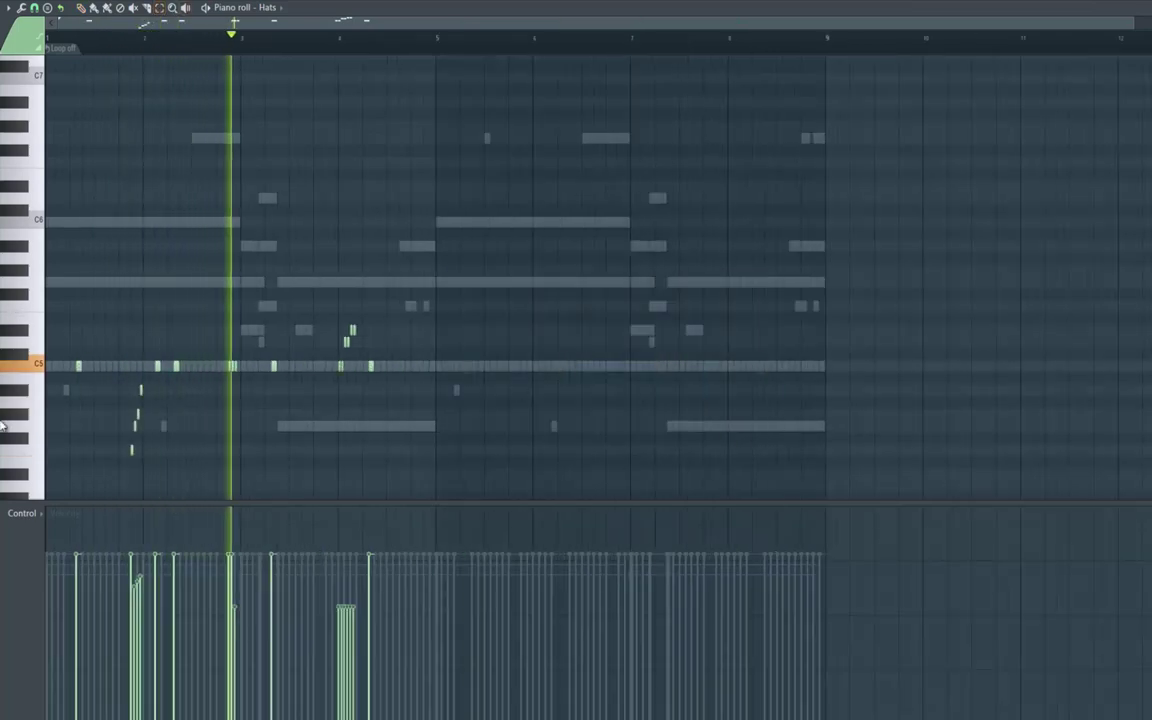
Copy all the hat notes from bars 1–4 into bars 5–8, and open the E-Piano channel's notes.
left_click_drag(21, 226, 25, 475)
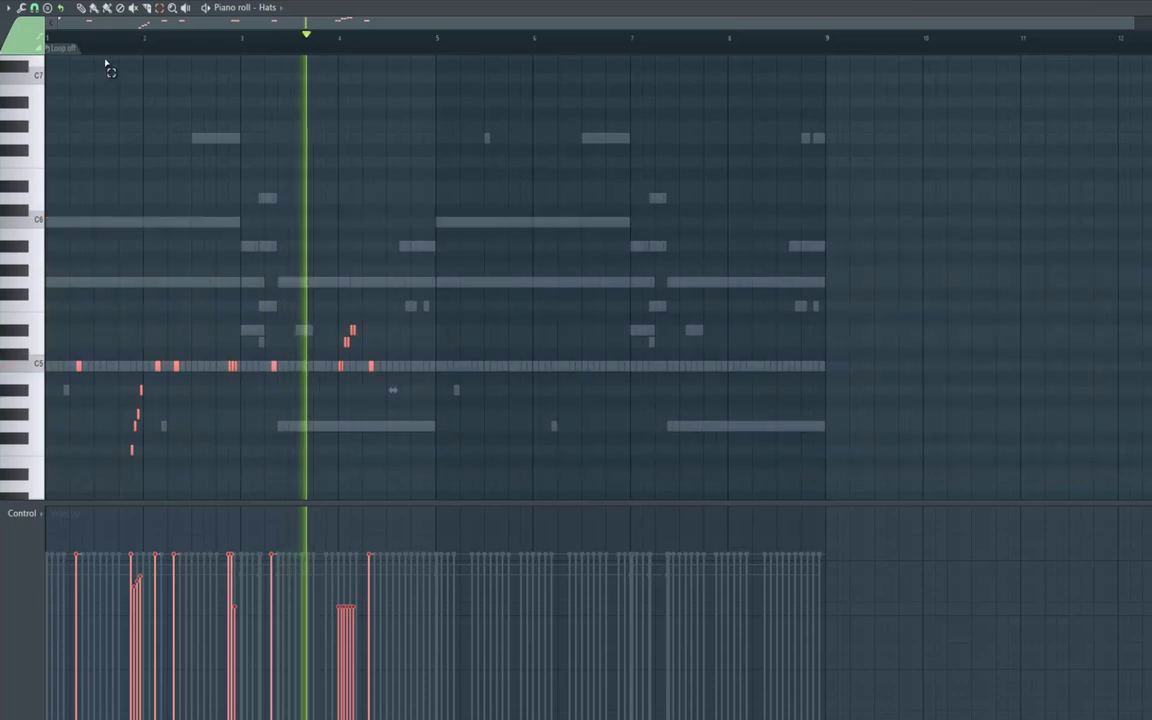
left_click(92, 8)
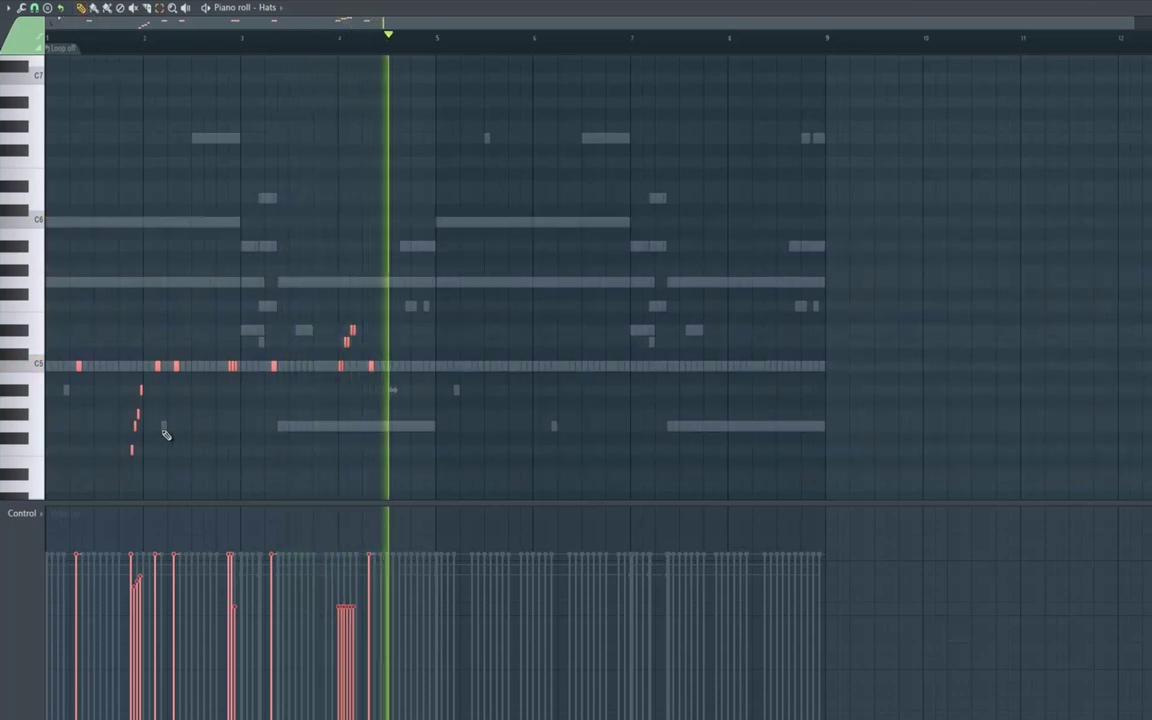
left_click_drag(78, 367, 465, 406)
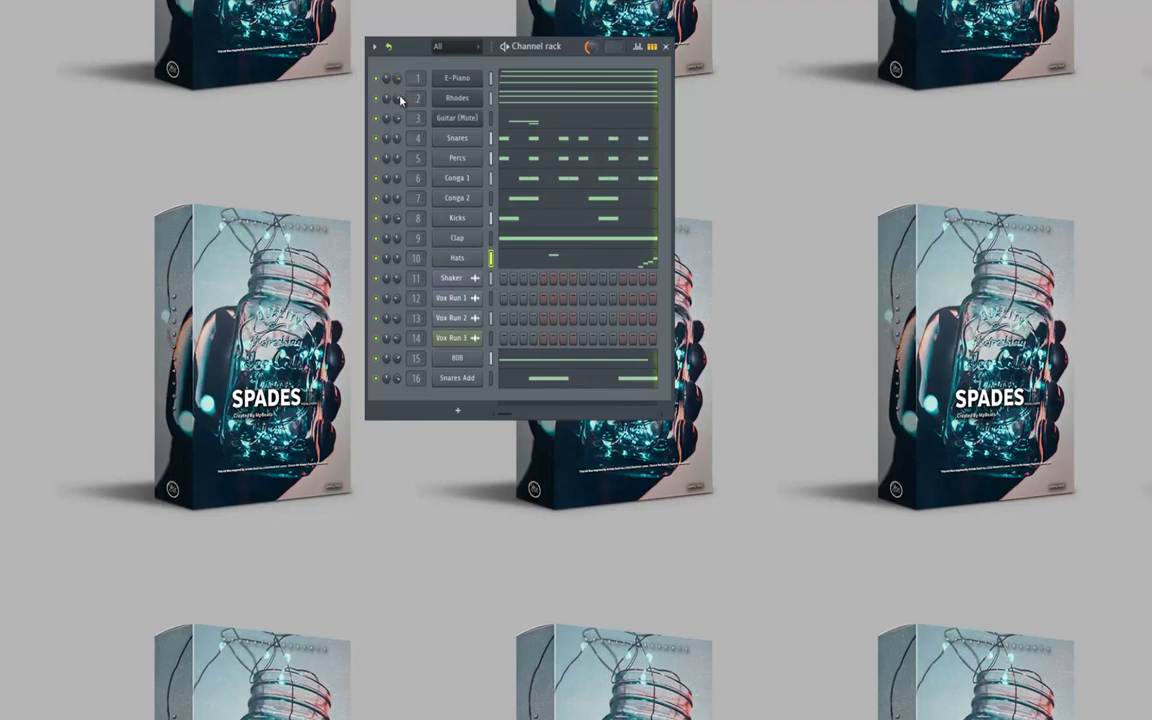
right_click(448, 82)
left_click(470, 73)
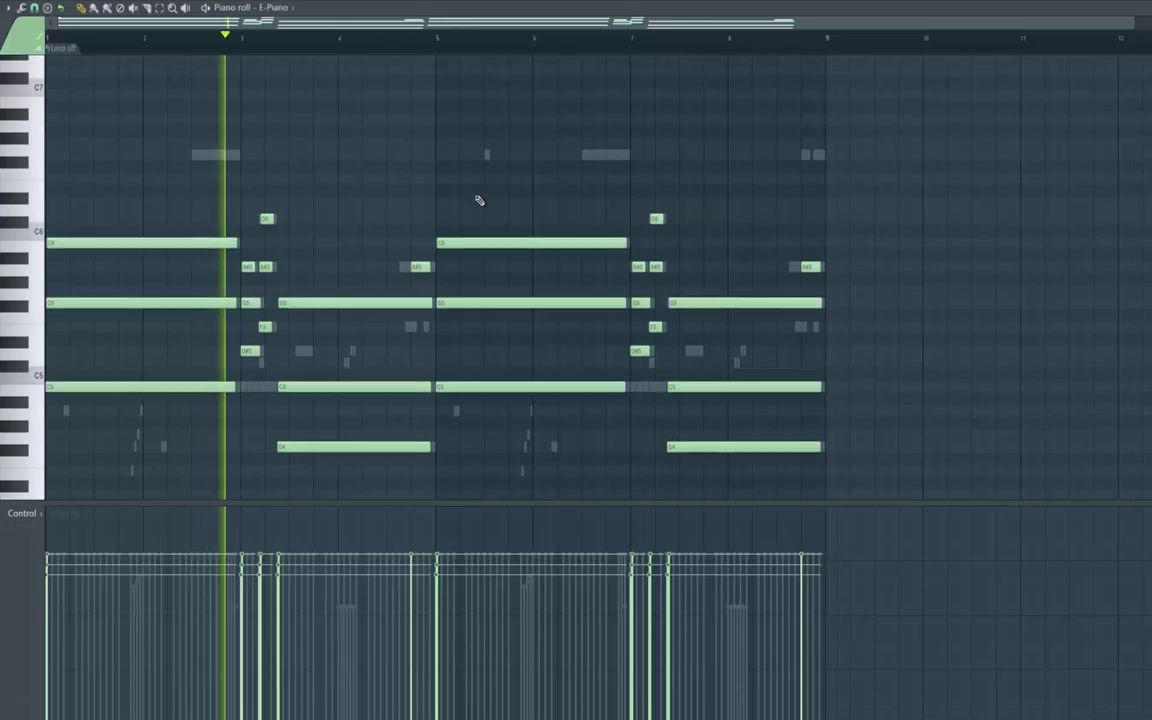
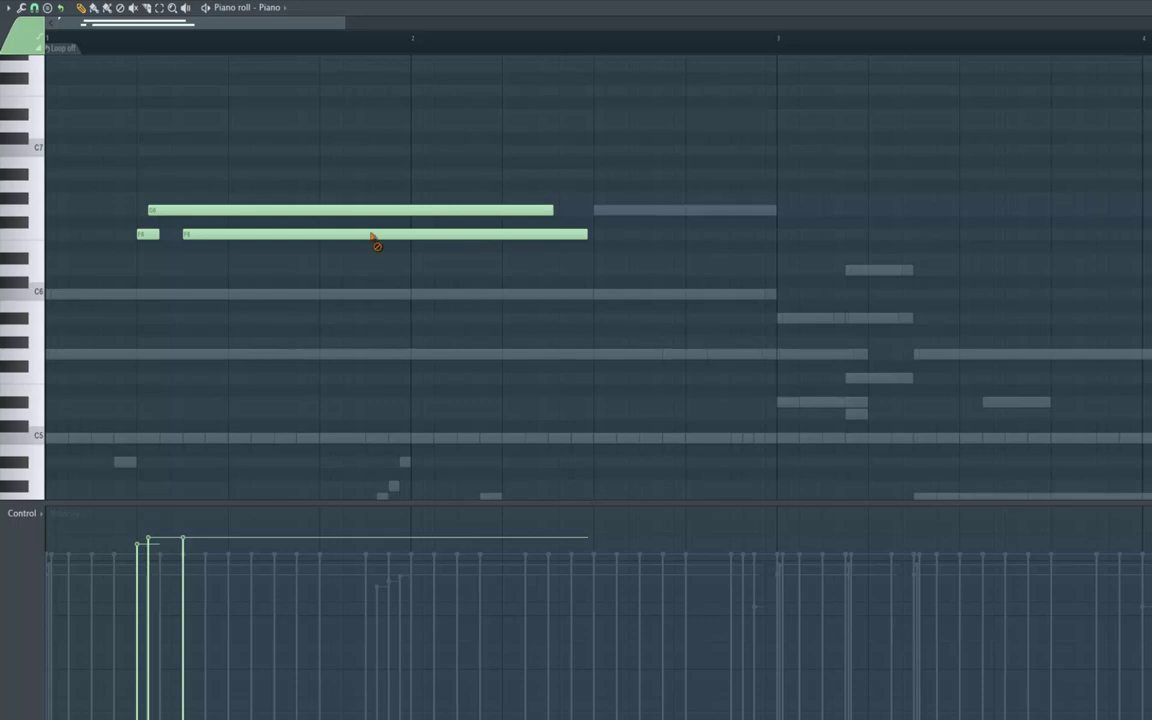
Finish the Piano's bar 1 phrase with a short F6 and a G6 held to the bar's end, and add a two-step F6 closing bar 2.
right_click(372, 240)
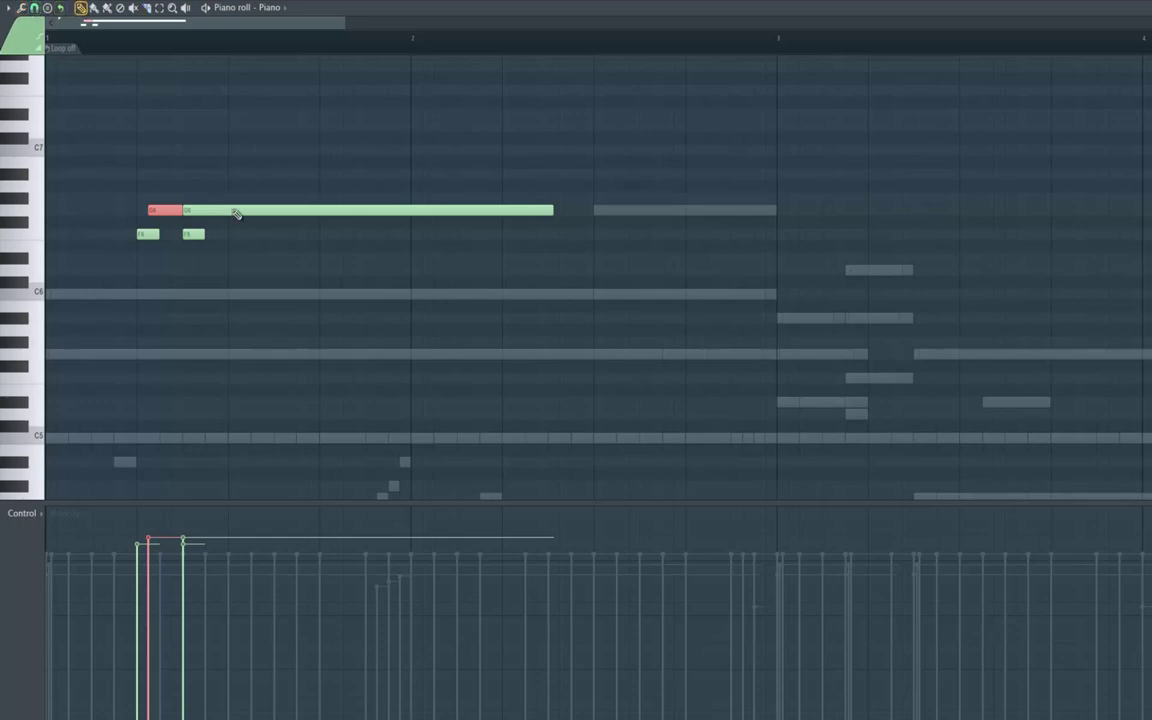
left_click_drag(206, 211, 220, 215)
key("space")
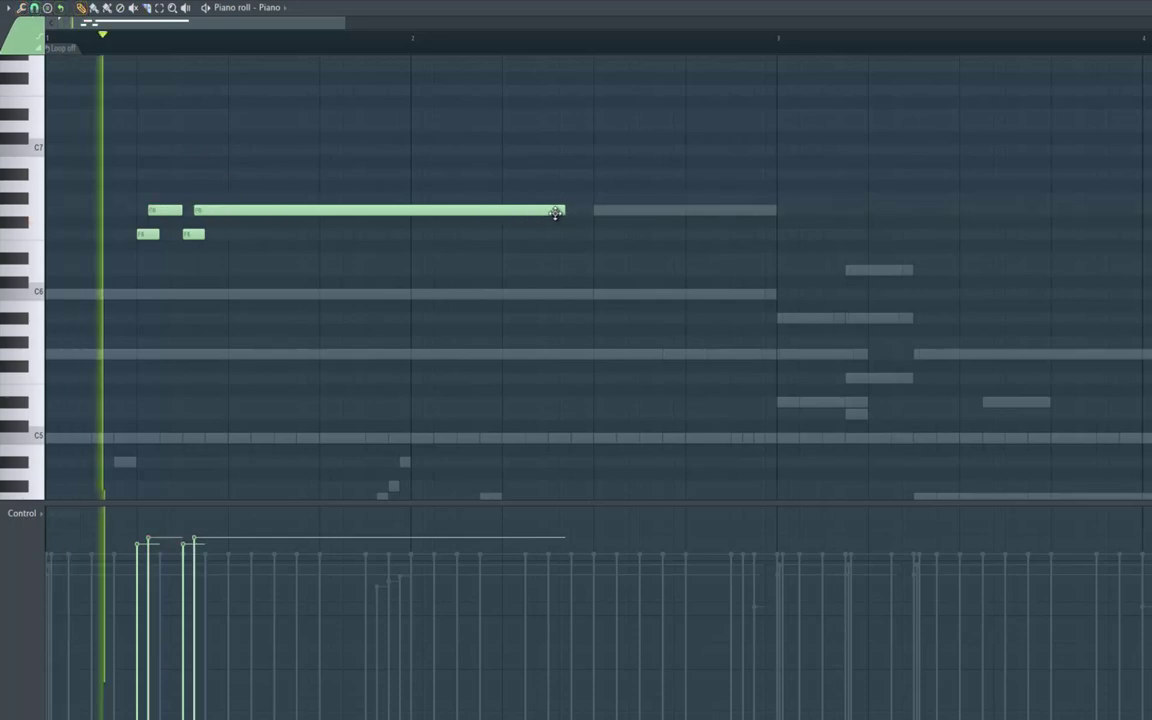
left_click_drag(511, 218, 411, 218)
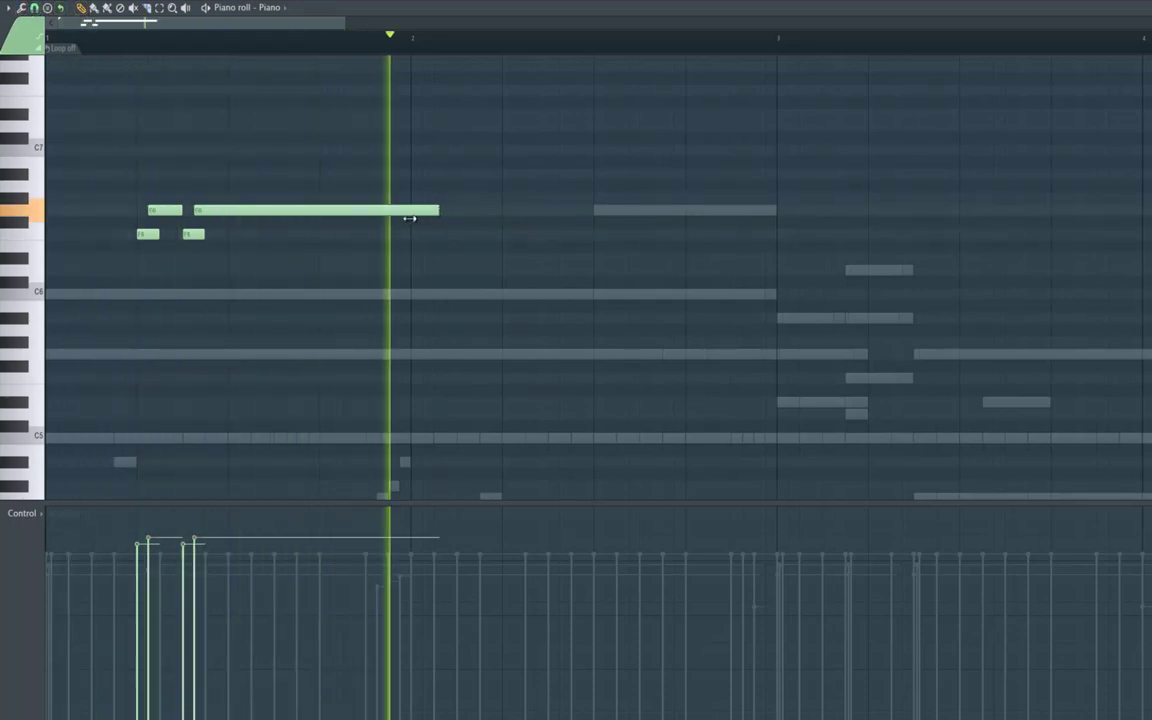
left_click(732, 233)
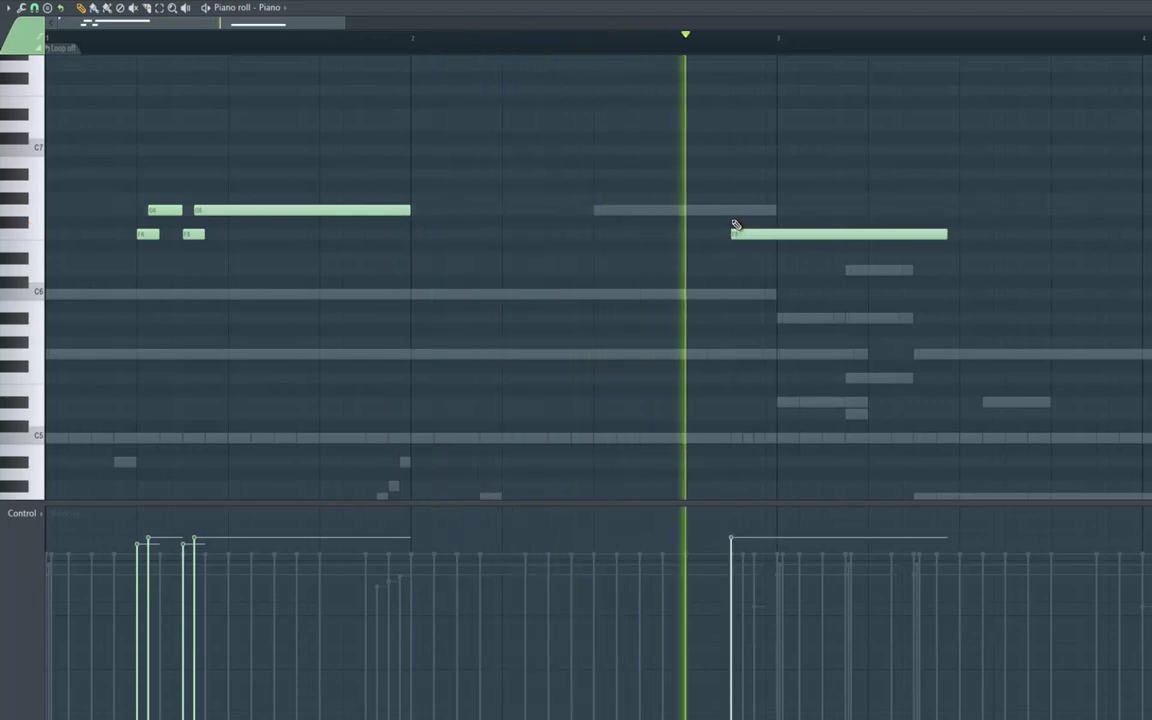
left_click_drag(951, 238, 776, 247)
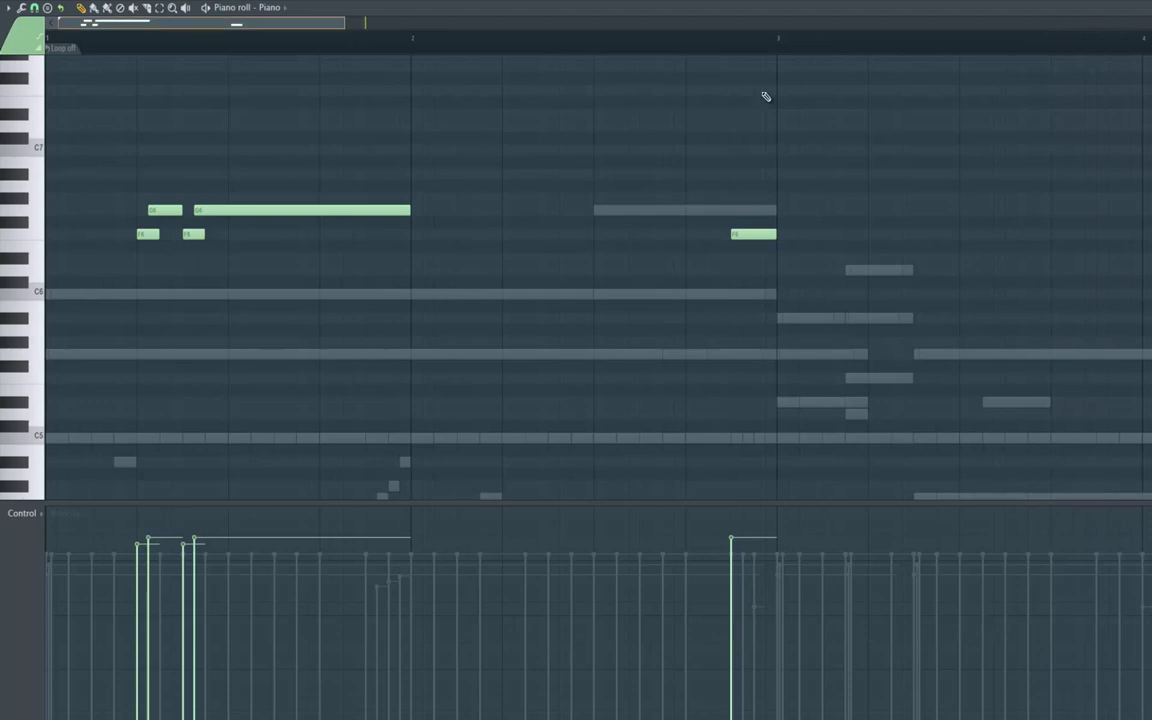
Copy all the Piano notes from bars 1–2 into bars 3–4 at the same pitches.
scroll(766, 97, "down", 3)
left_click(162, 10)
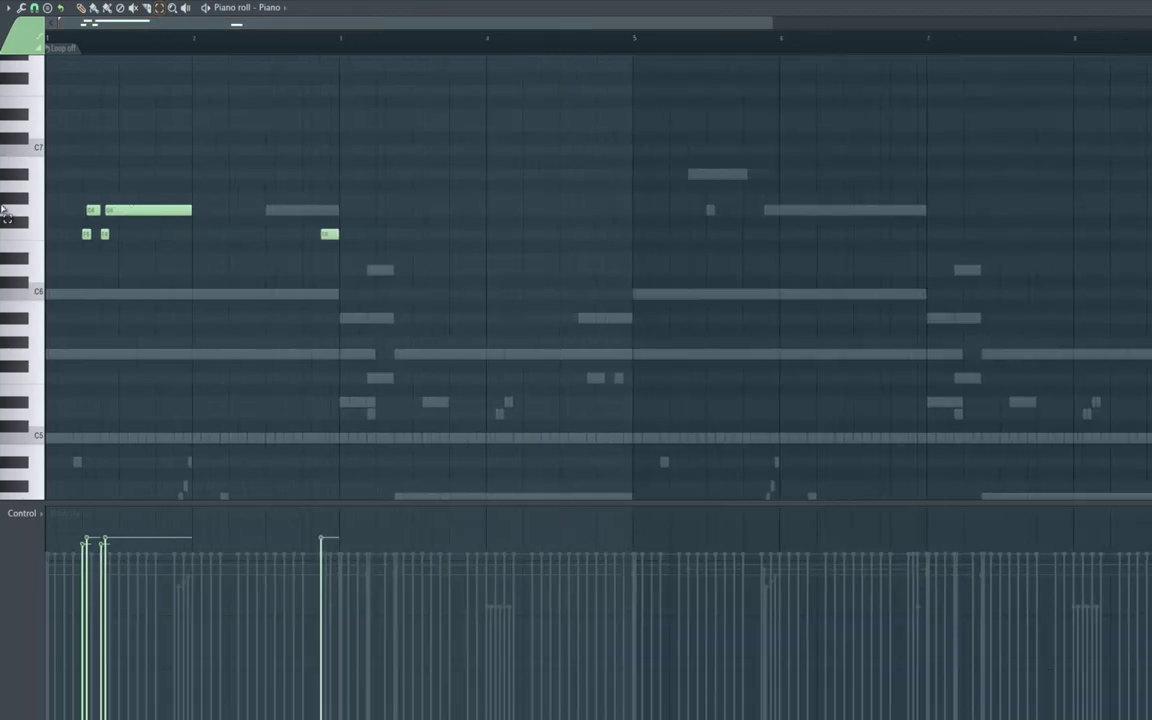
left_click_drag(8, 138, 9, 292)
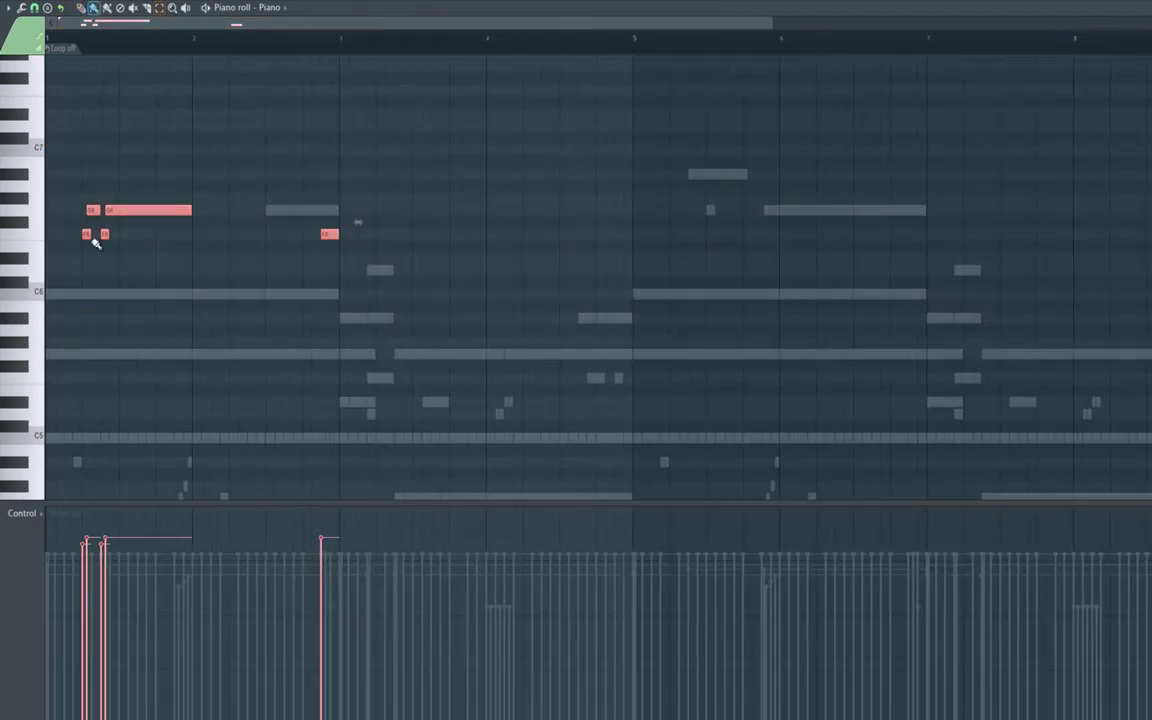
left_click_drag(86, 258, 380, 258)
key("space")
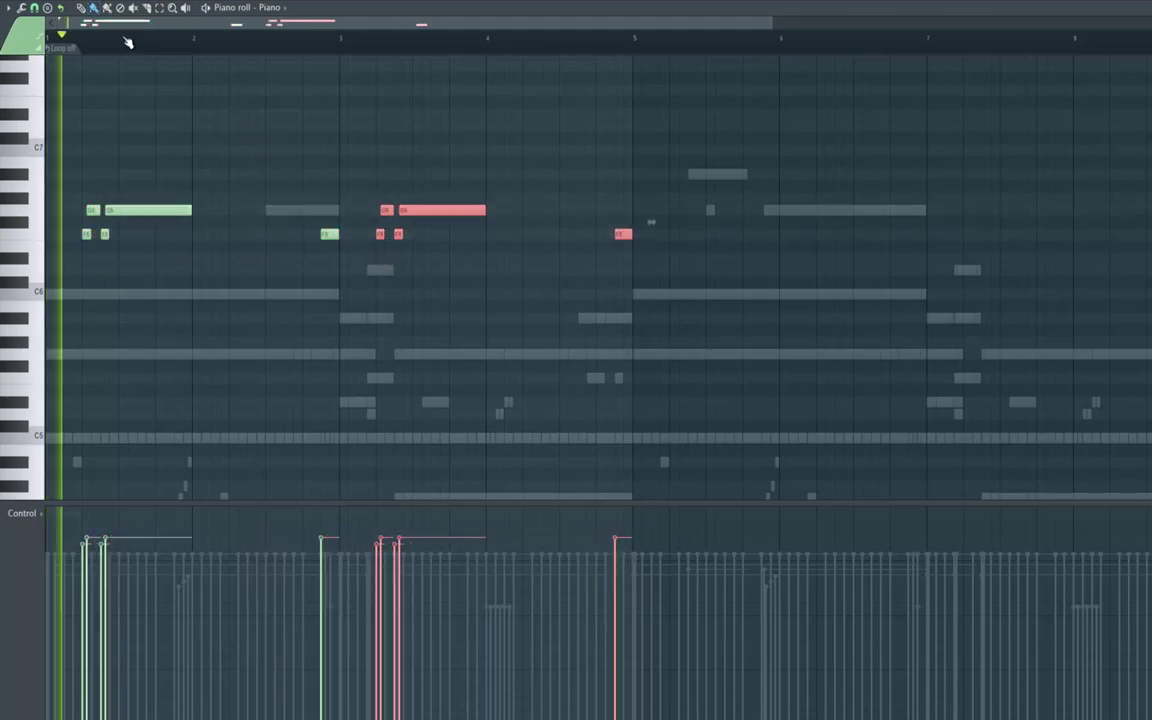
Raise the long G6 Piano note in bar 3 to A#6, keeping its original start and end, and play the phrase.
left_click(82, 9)
left_click(383, 260, "ctrl")
left_click_drag(411, 203, 412, 172)
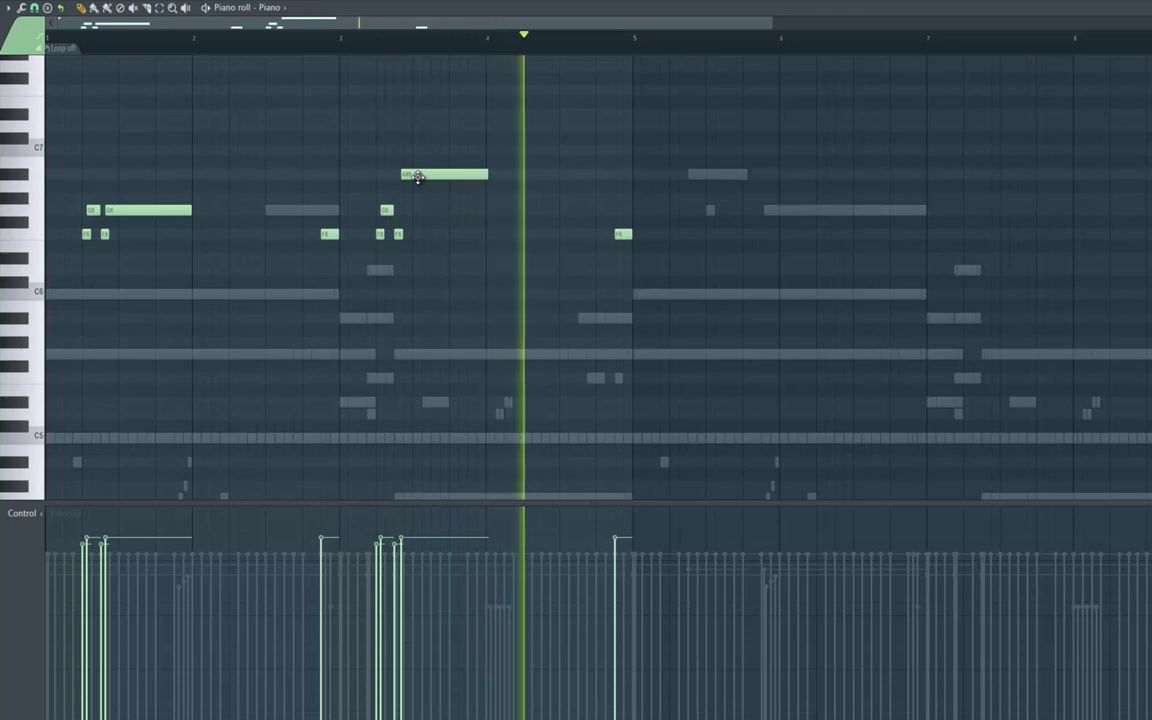
left_click_drag(417, 173, 415, 173)
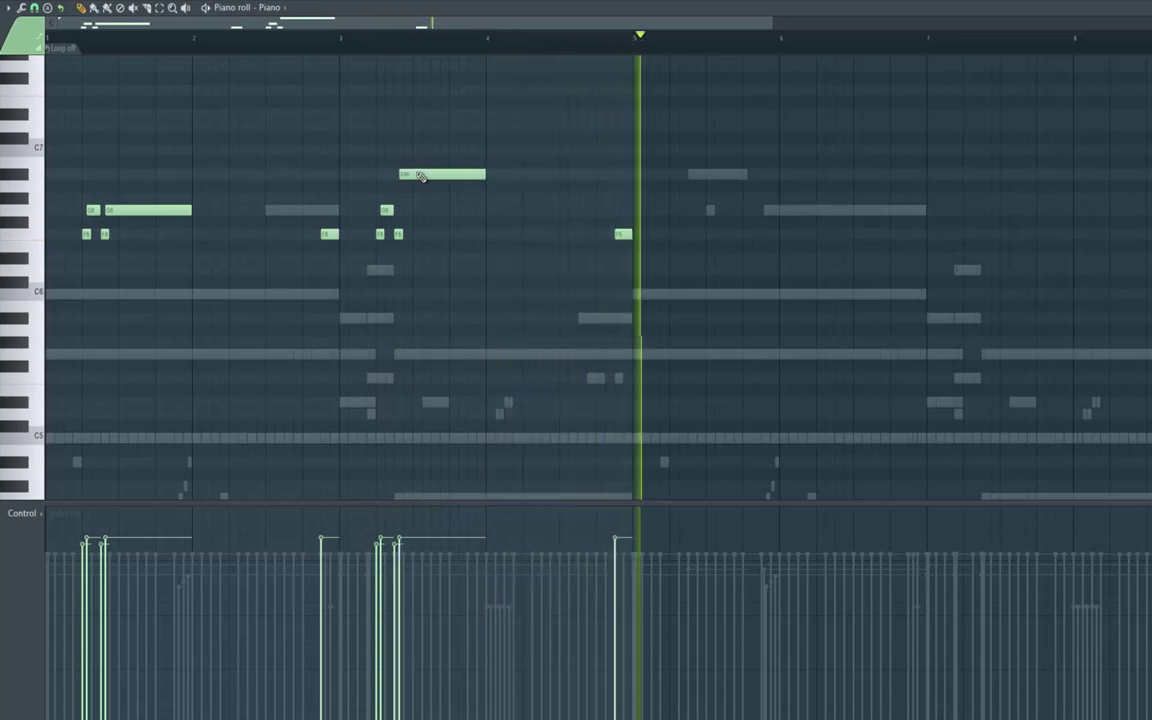
key("space")
key("space")
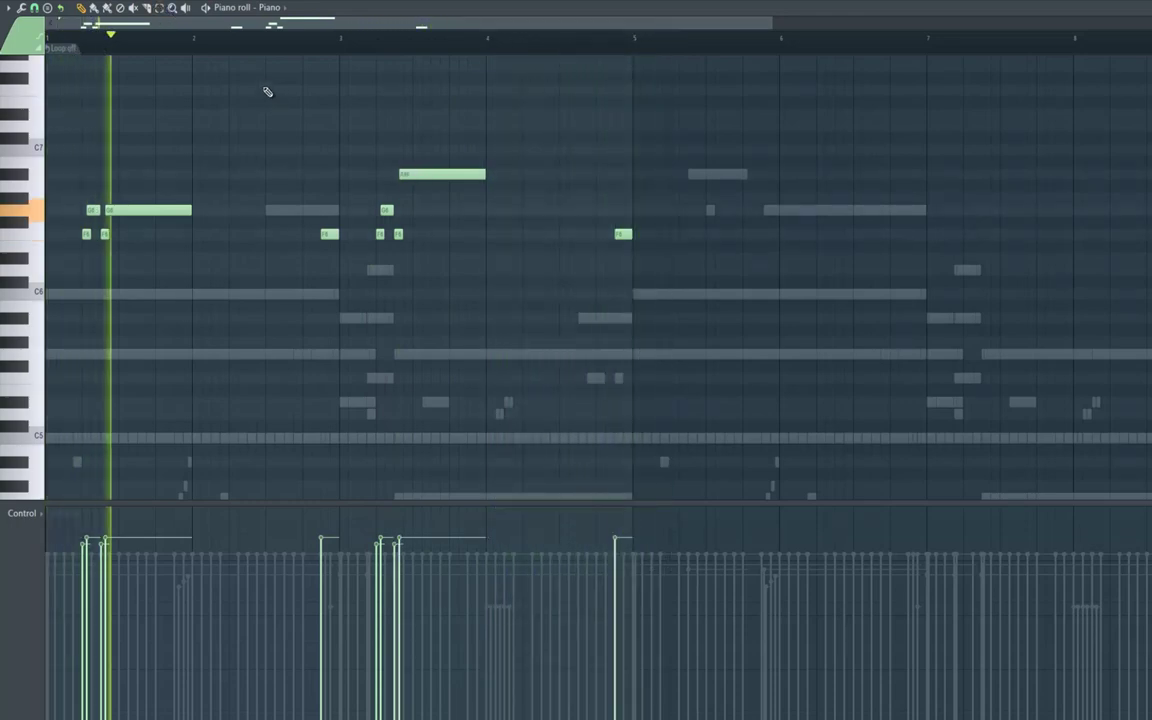
Place a descending run of one-step Piano notes F7, D7, A#6 and D#6 in the middle of bar 2.
left_click(251, 90)
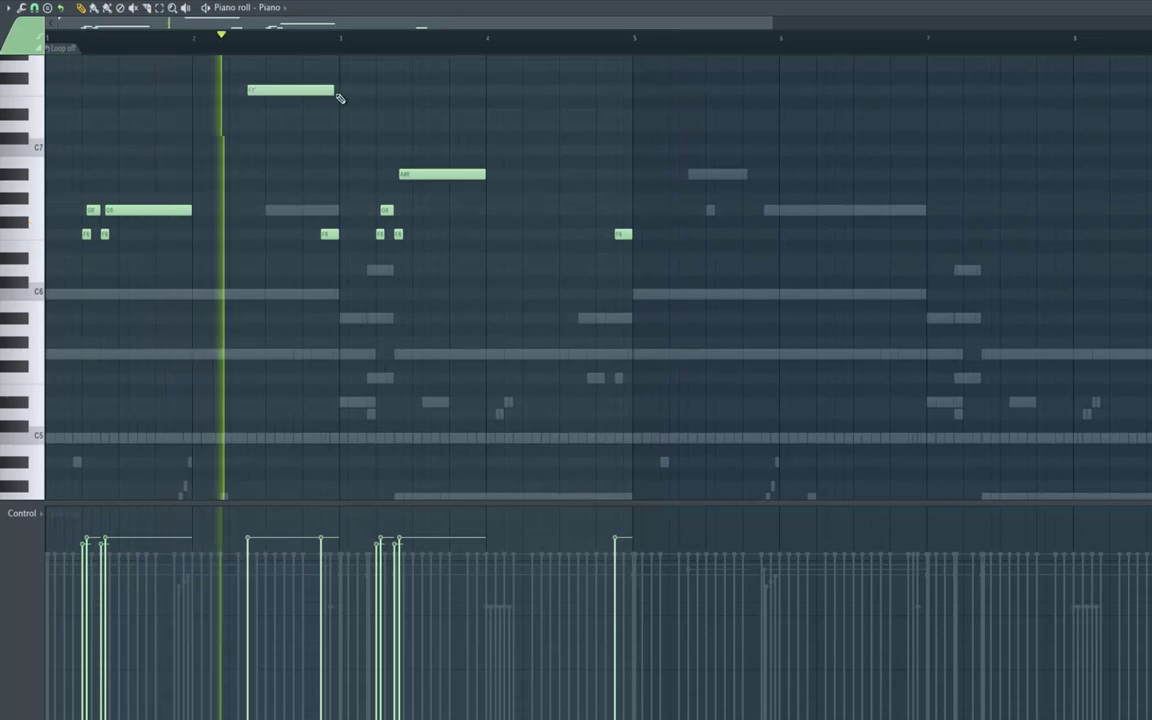
left_click_drag(334, 91, 257, 101)
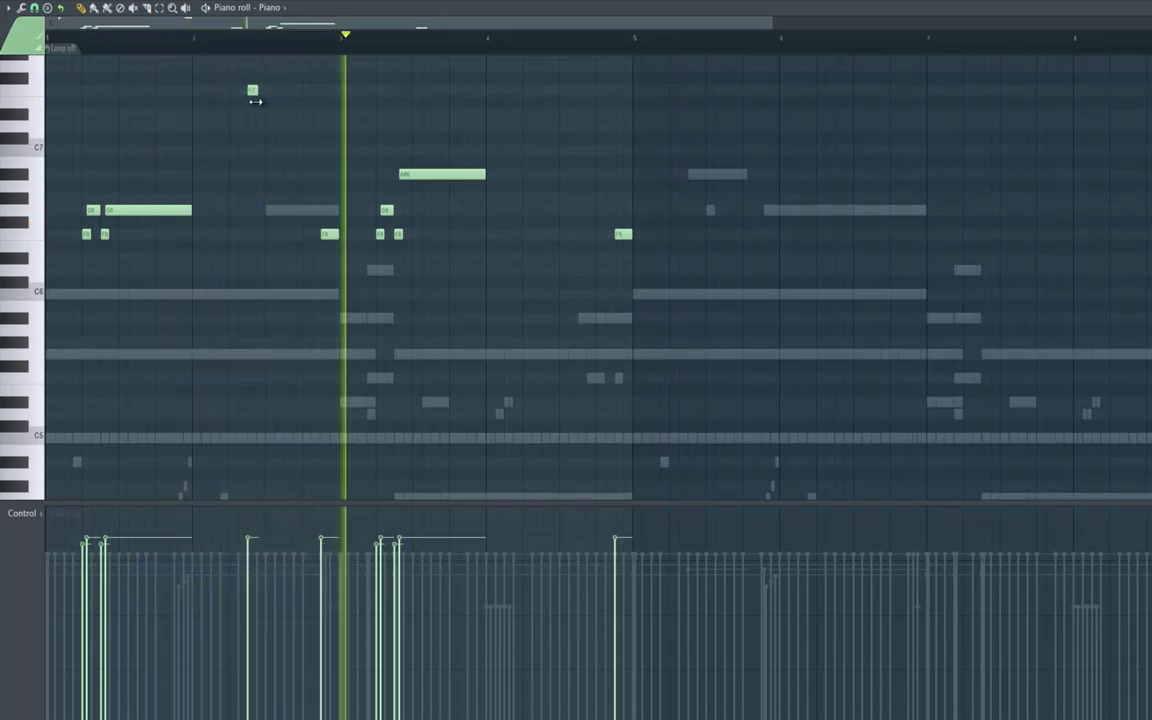
right_click(251, 91)
key("space")
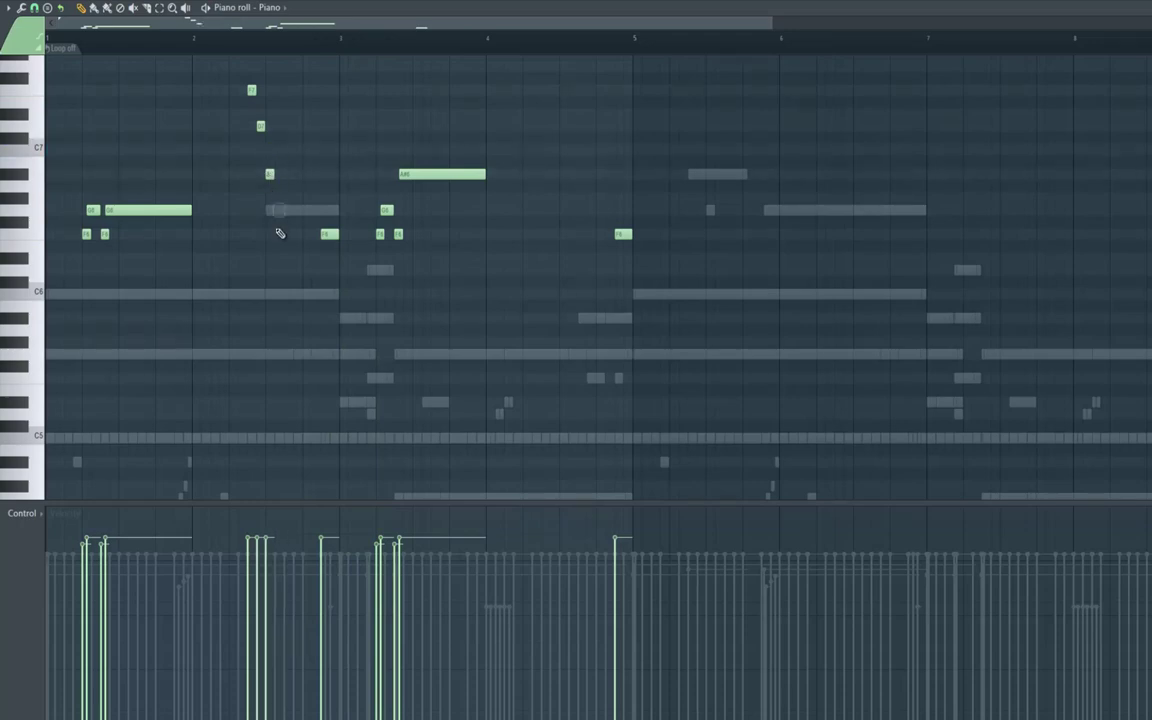
left_click_drag(280, 236, 279, 259)
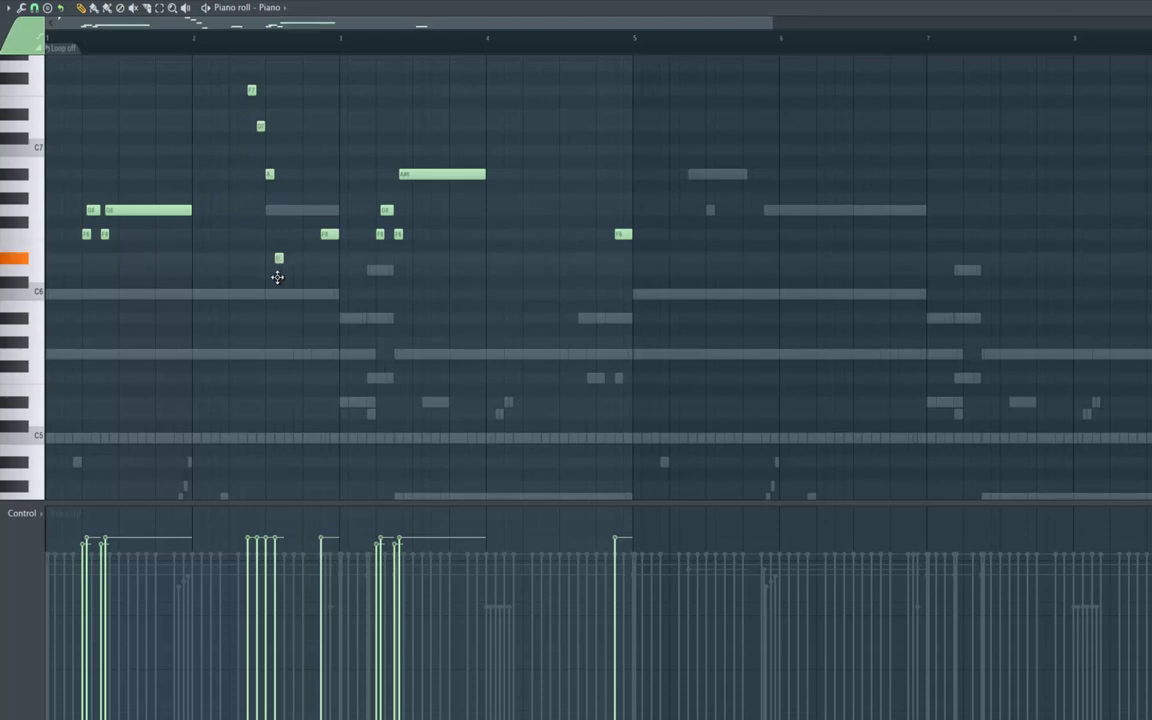
Lower the velocities of the F7, A#6 and D#6 notes in the bar 2 Piano run.
key("space")
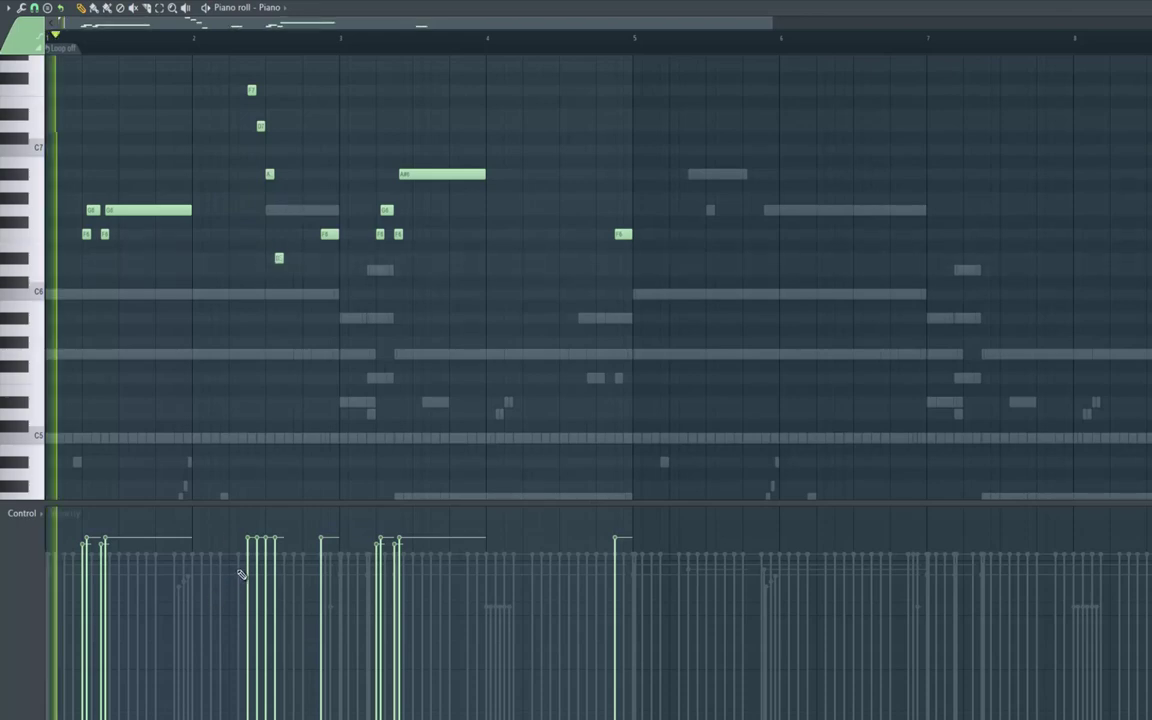
left_click(248, 569)
left_click(266, 566)
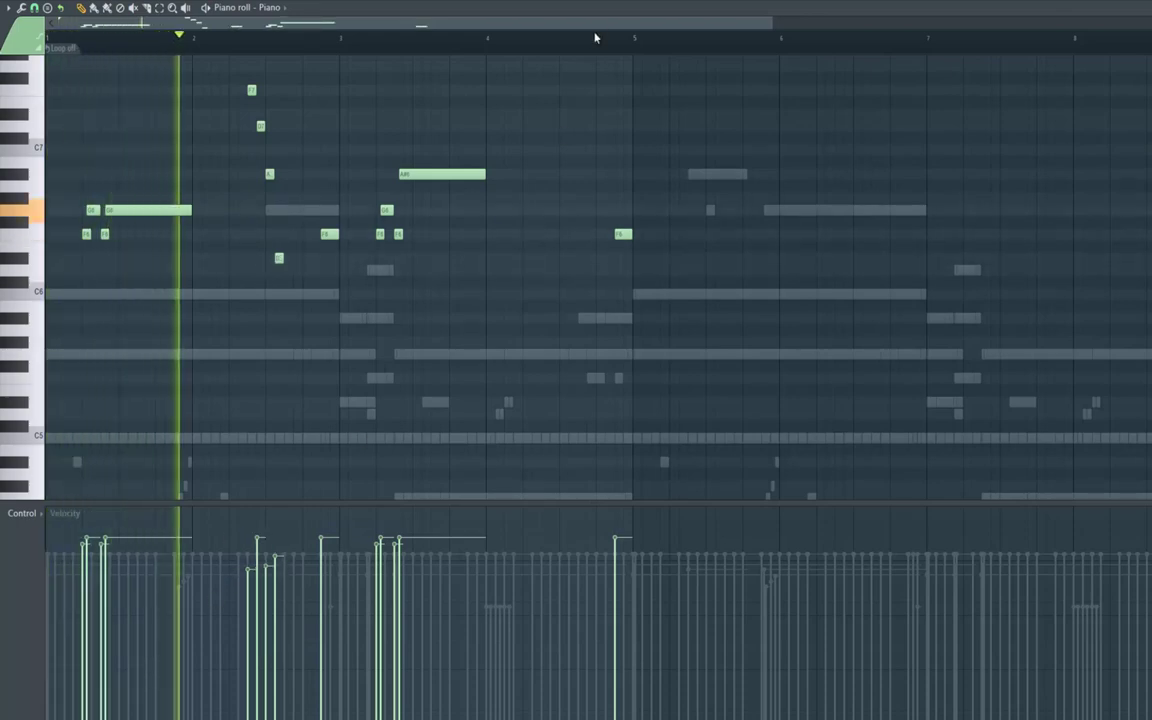
key("F6")
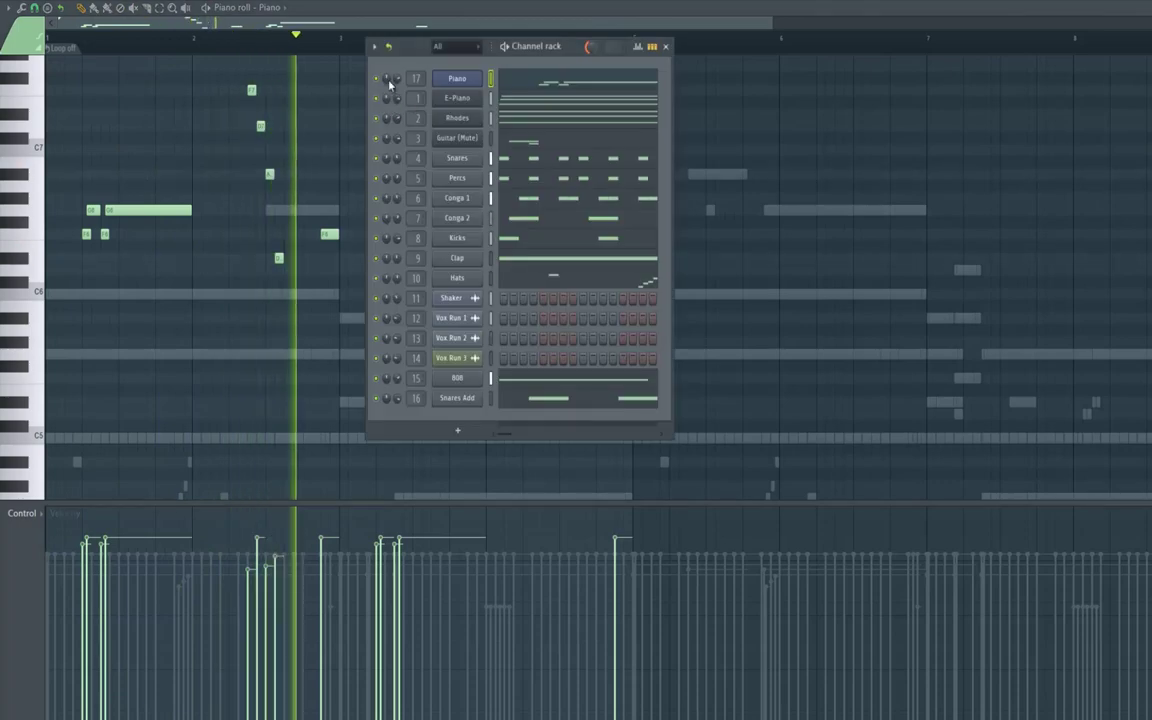
key("F6")
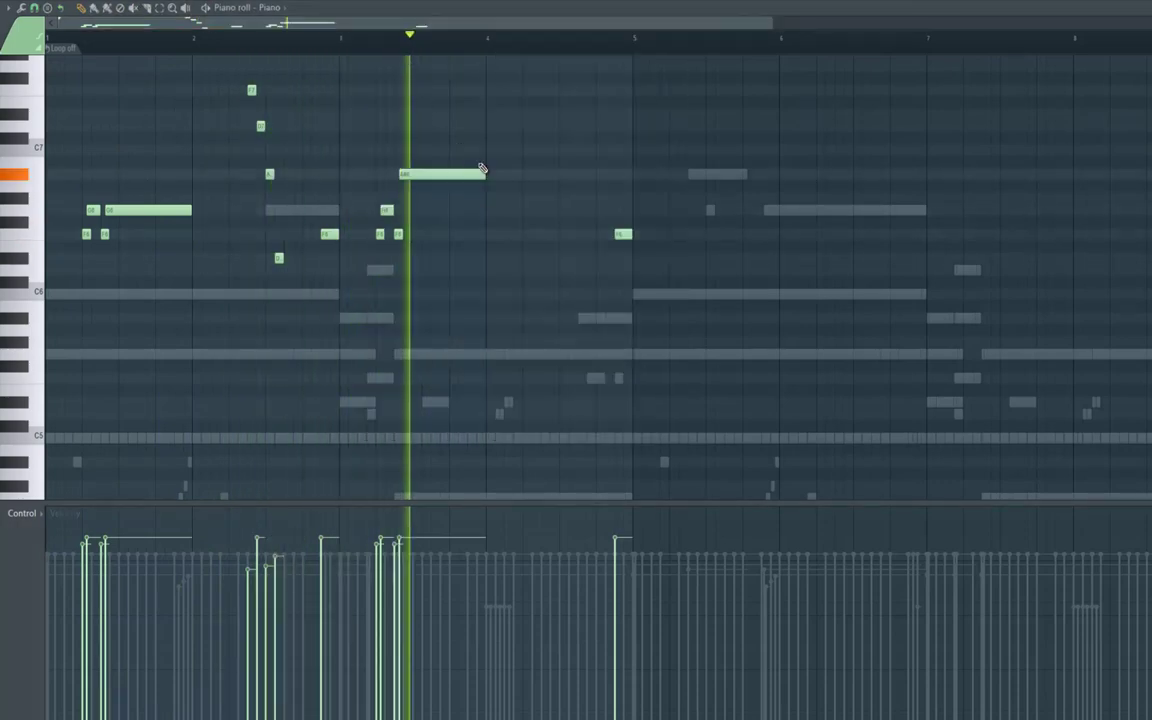
Add one-step Piano notes G6, F6, D#6, D6 and C6 descending through bar 4 and vary their velocities.
key("space")
left_click(527, 210)
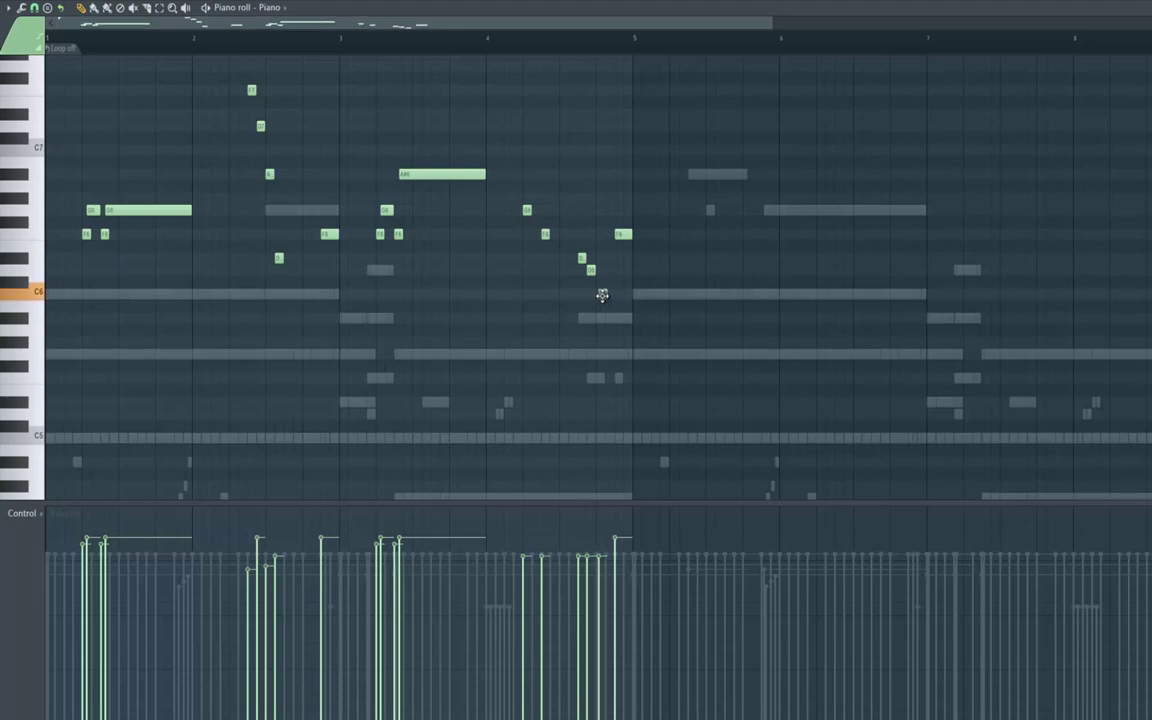
key("space")
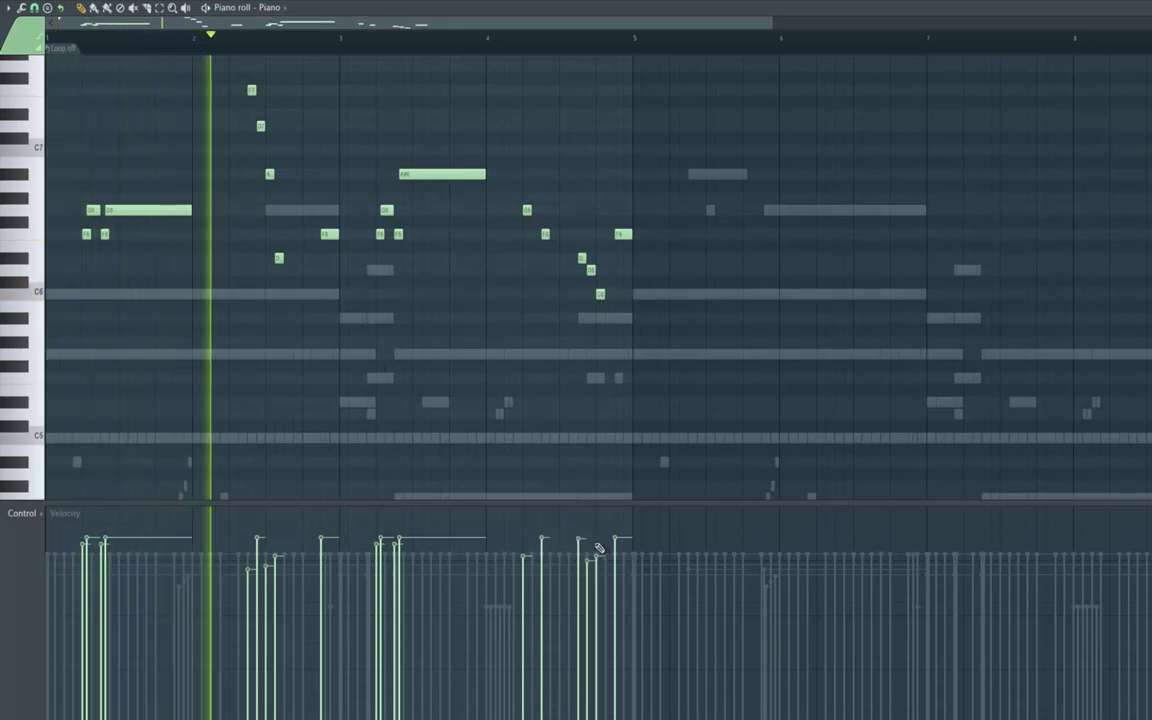
Copy the complete four-bar Piano melody from bars 1–4 into bars 5–8.
left_click(159, 8)
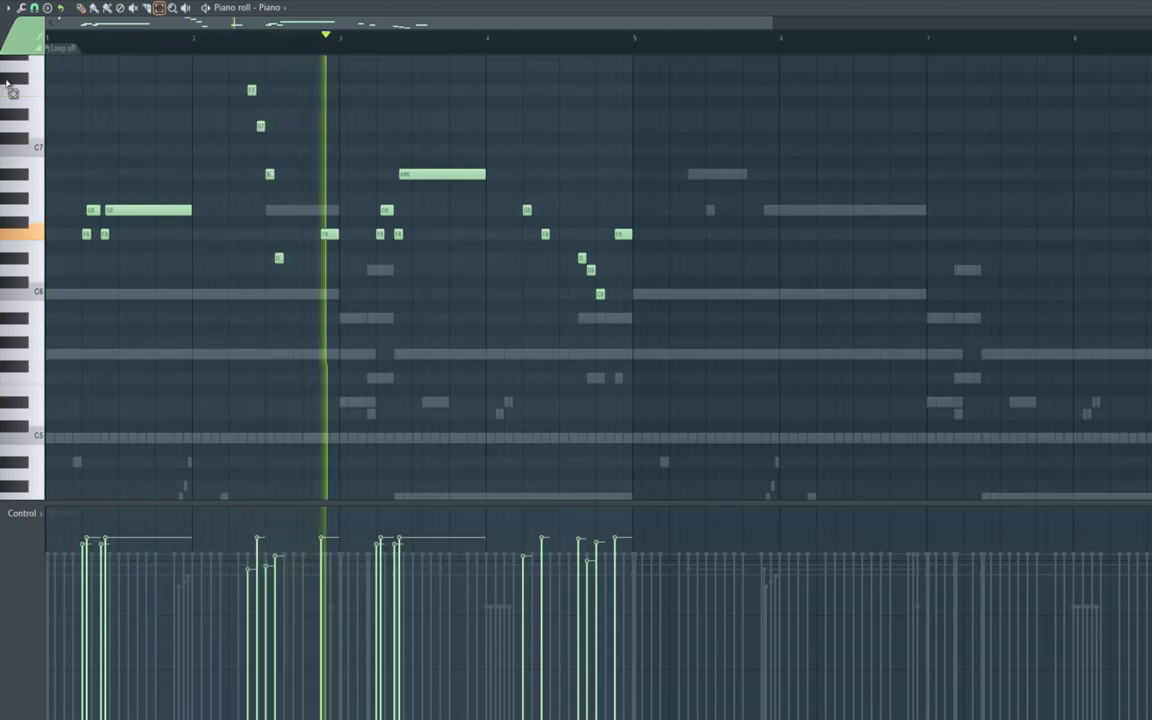
left_click_drag(12, 66, 30, 317)
left_click(81, 8)
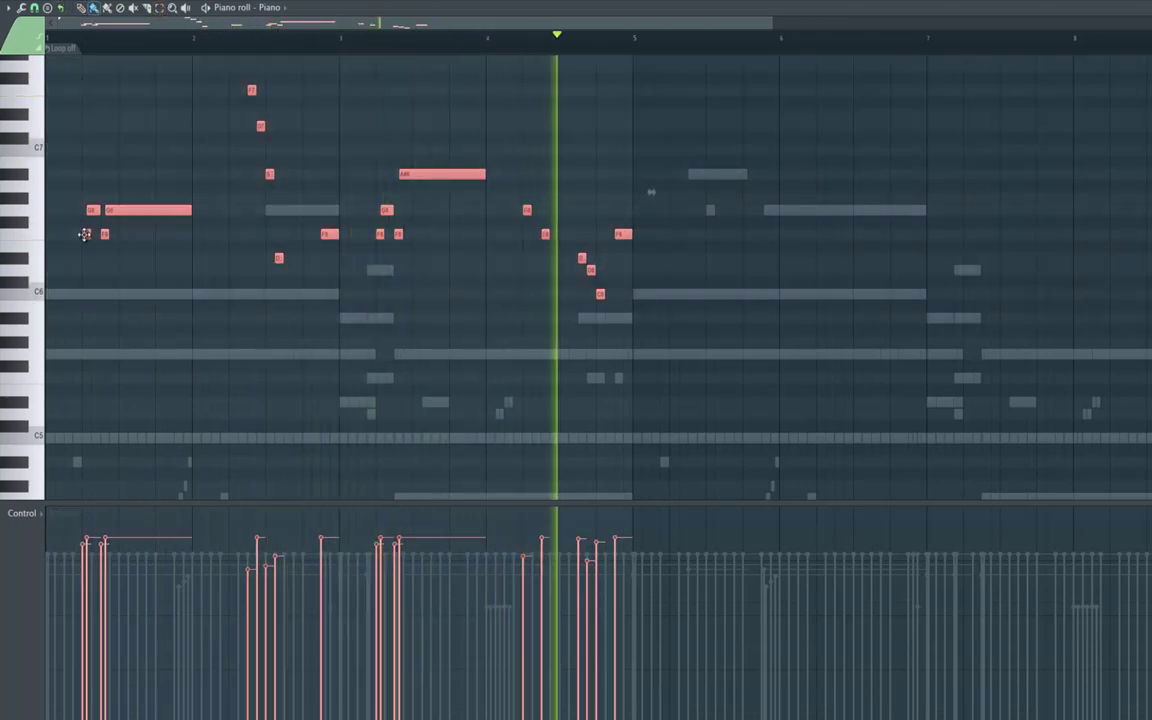
left_click_drag(86, 234, 675, 246, "shift")
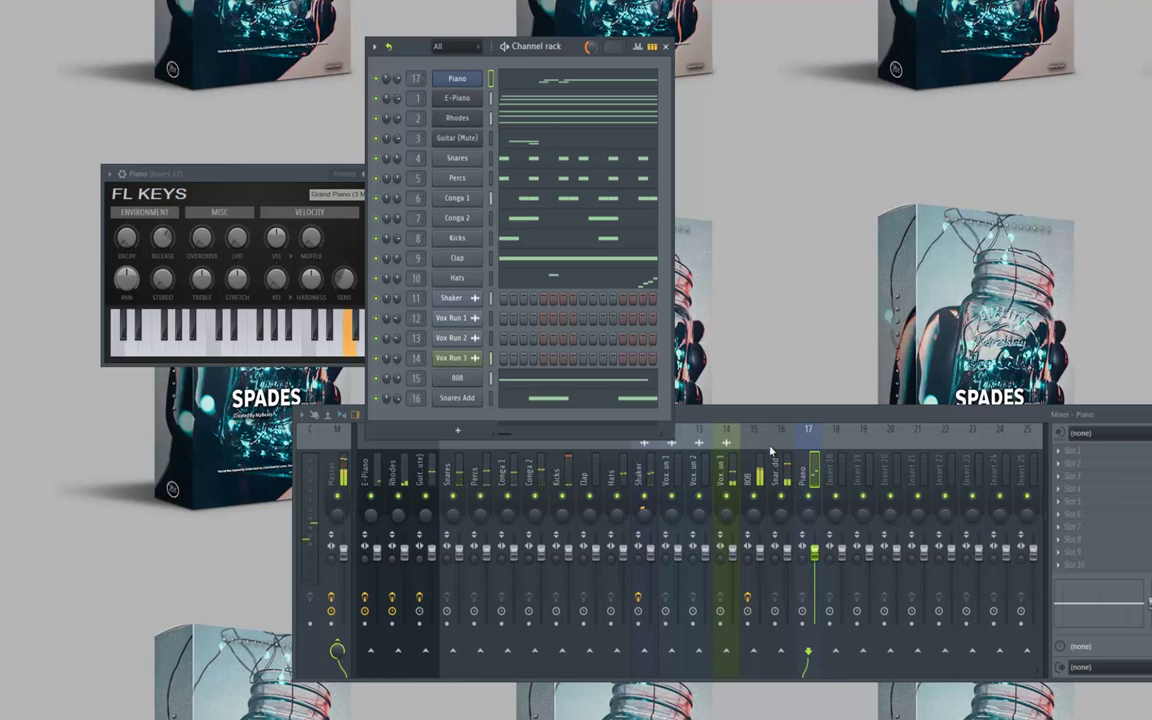
Add Fruity Parametric EQ 2 to the Piano mixer track and cut the lows with band 1, raising its cutoff to between bands 2 and 3.
left_click(1058, 452)
mouse_move(1067, 426)
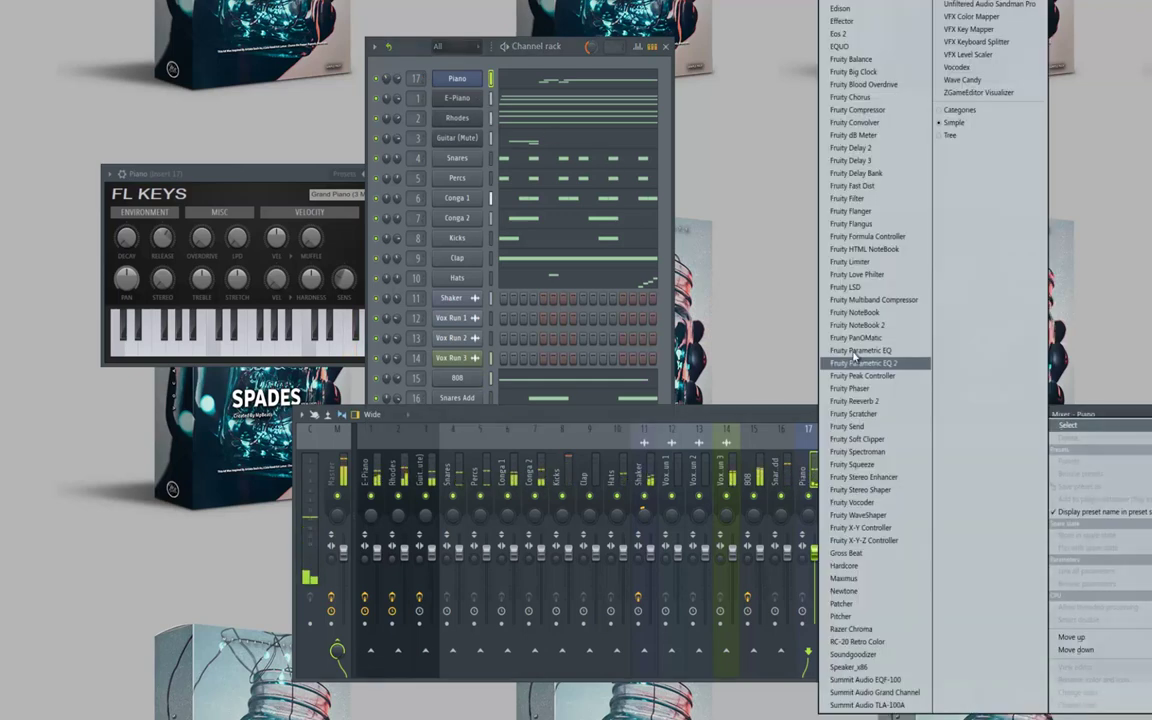
left_click(855, 361)
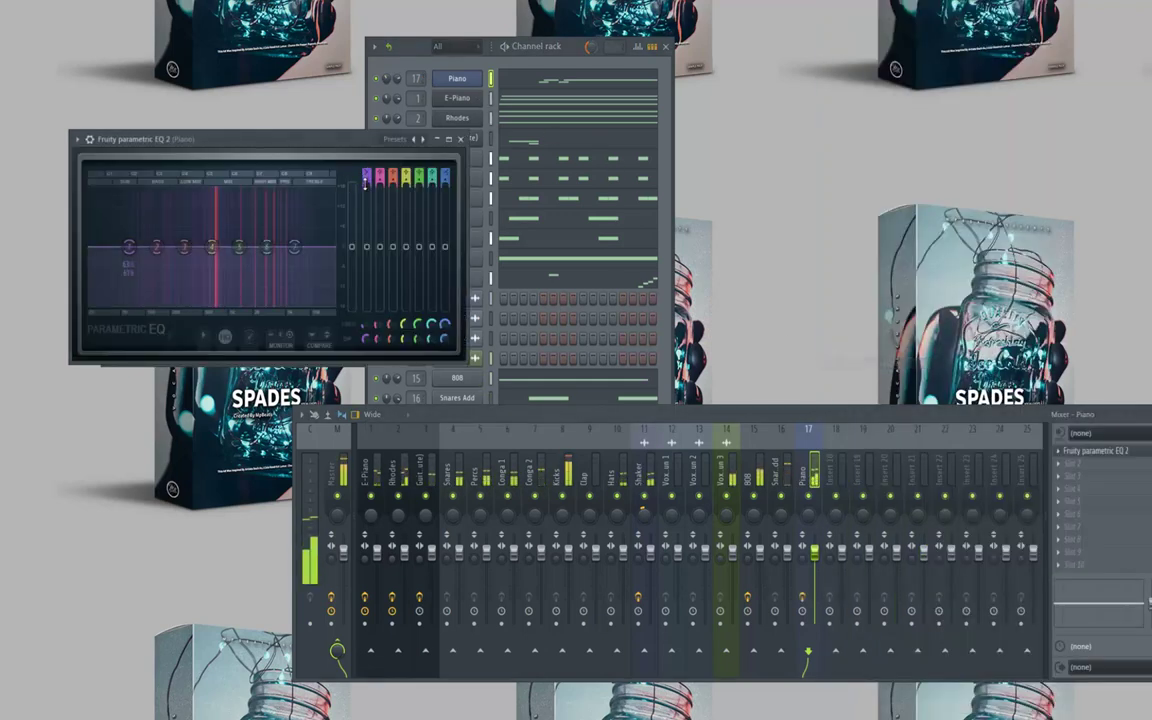
mouse_move(366, 172)
left_mouse_down()
mouse_move(369, 189)
mouse_move(367, 168)
left_mouse_up()
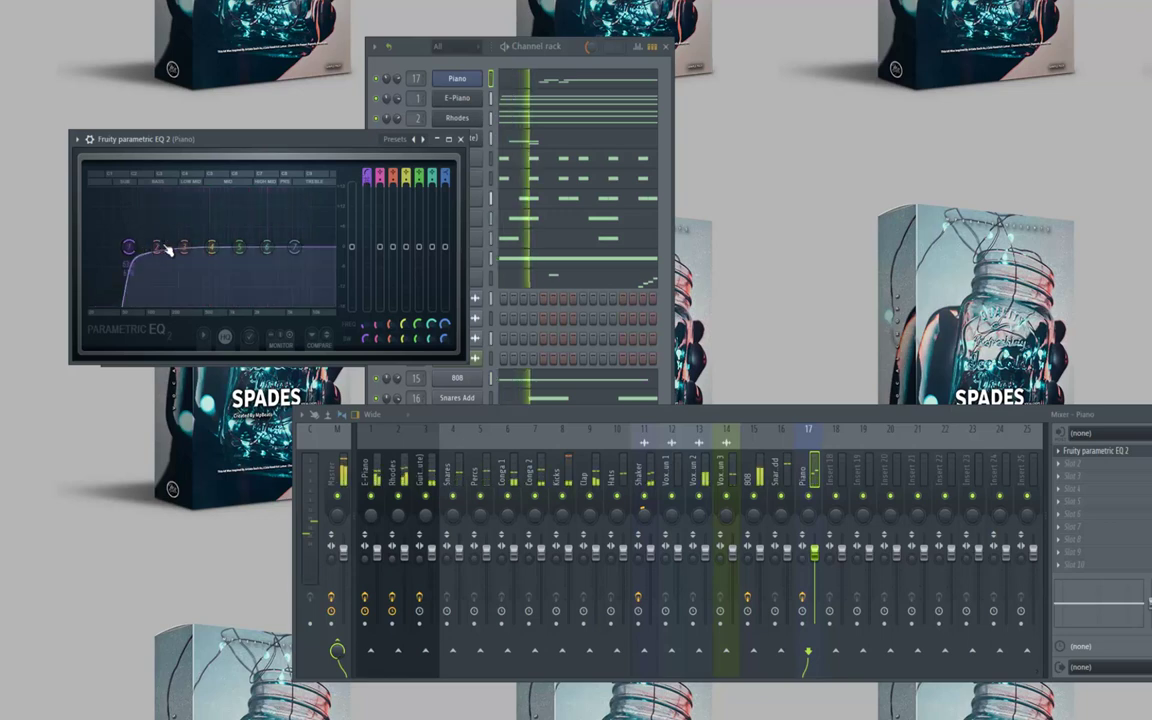
left_click_drag(170, 251, 241, 252)
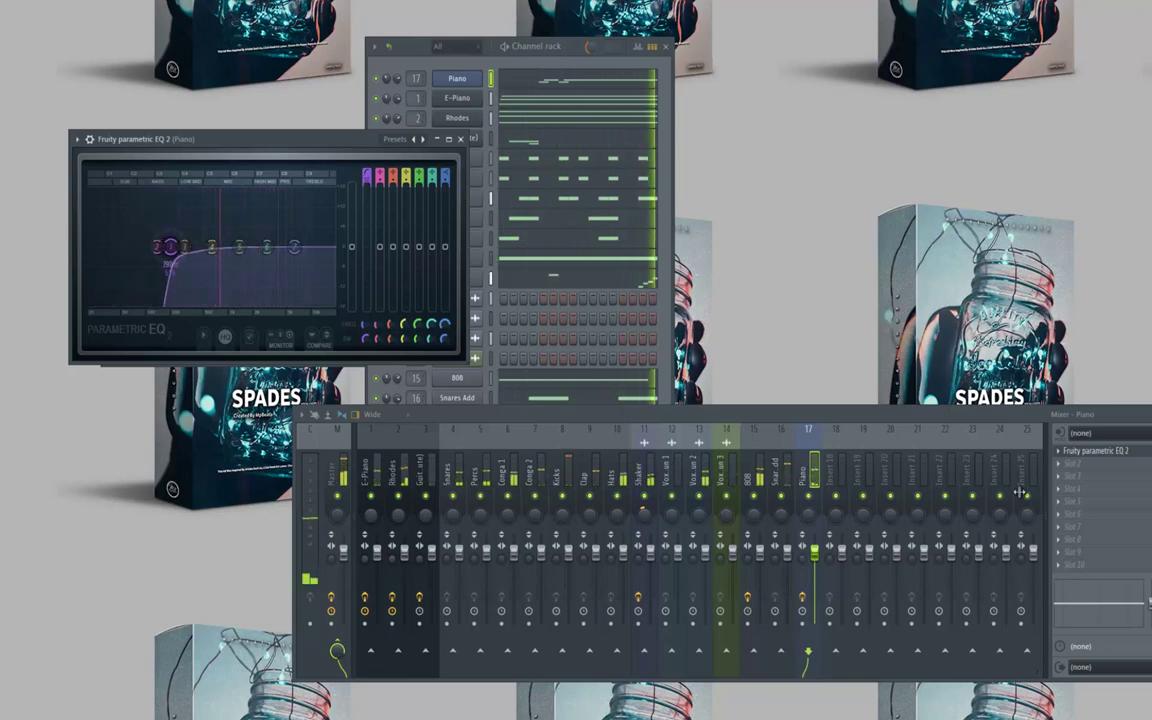
Add Fruity Delay 2 after the Piano's EQ with a 4-step delay time and ping-pong feedback, and close the EQ window.
left_click(1059, 467)
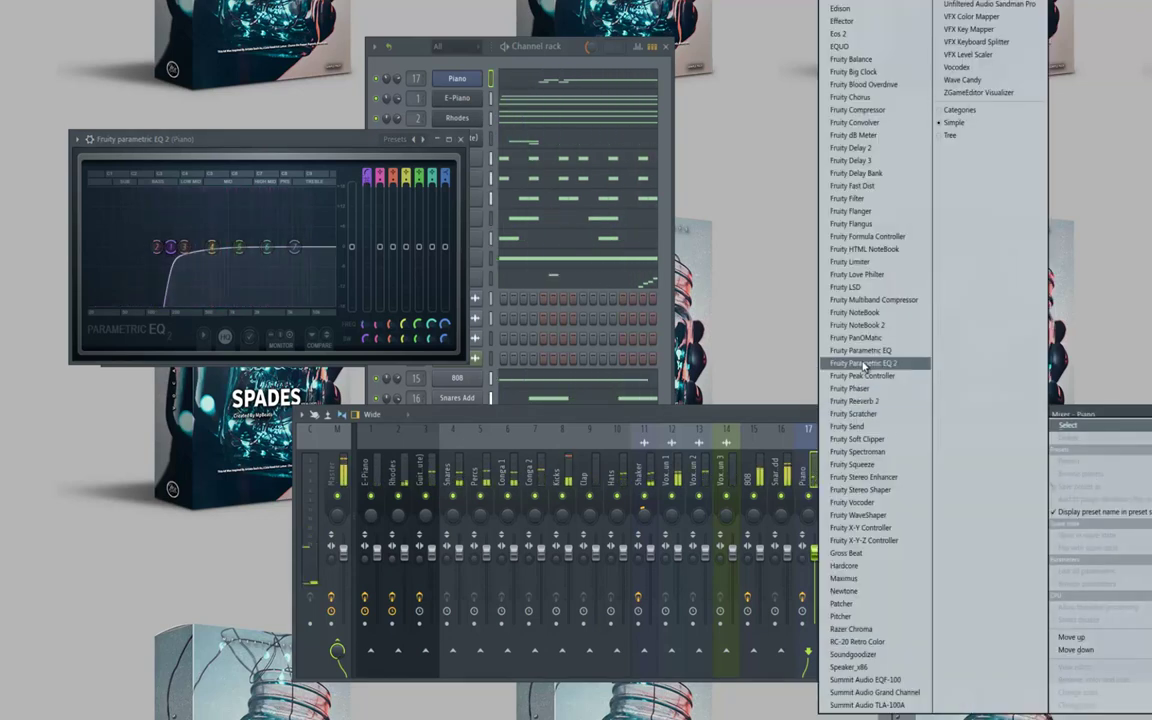
left_click(850, 147)
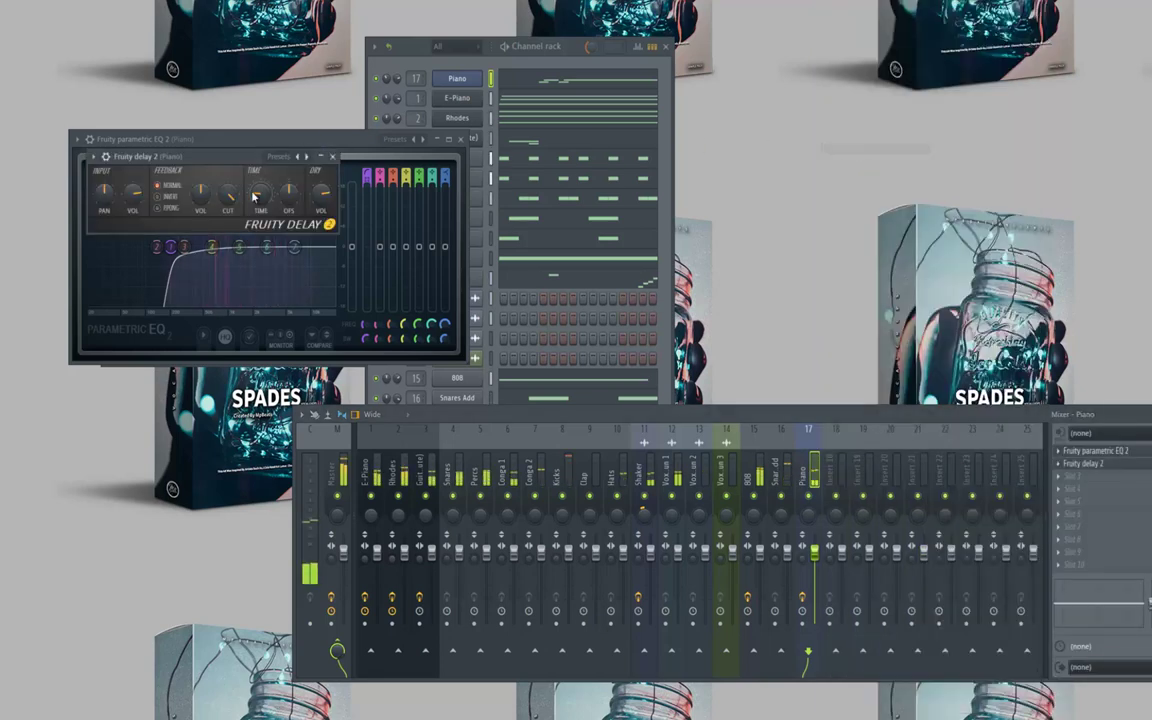
right_click(267, 196)
mouse_move(332, 215)
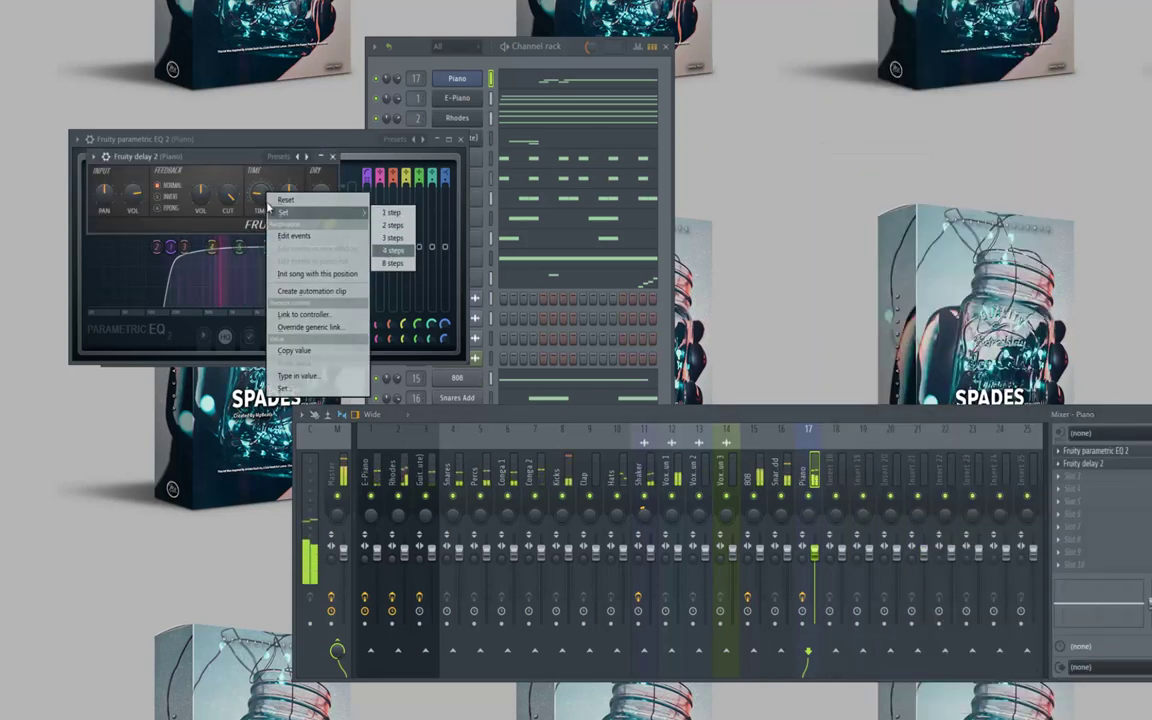
left_click(391, 250)
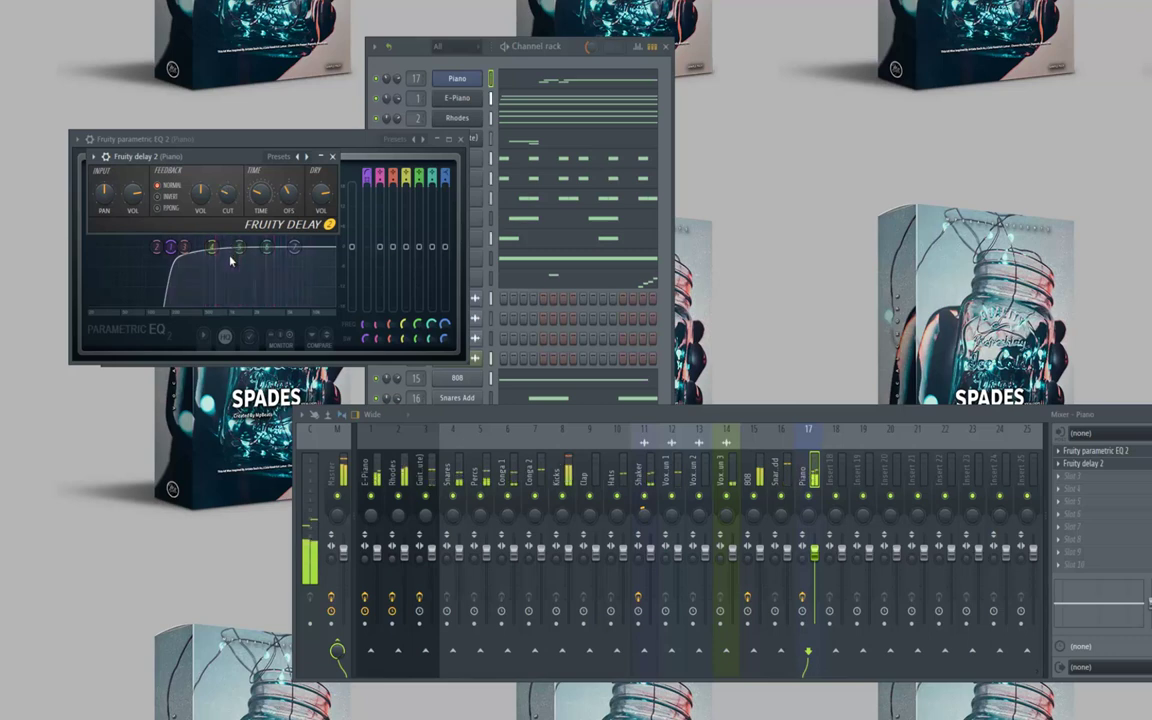
left_click(462, 139)
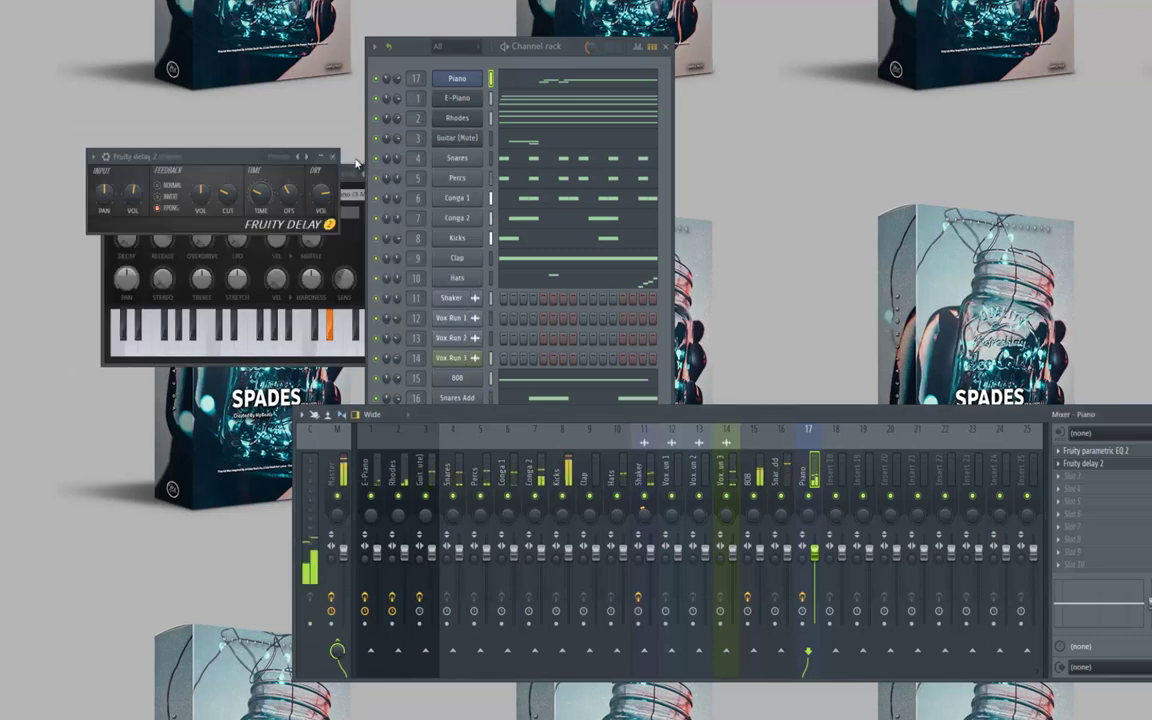
Close the plugin windows, open the Piano channel's notes and raise the last note of bar 2's descending run to F6.
left_click(333, 157)
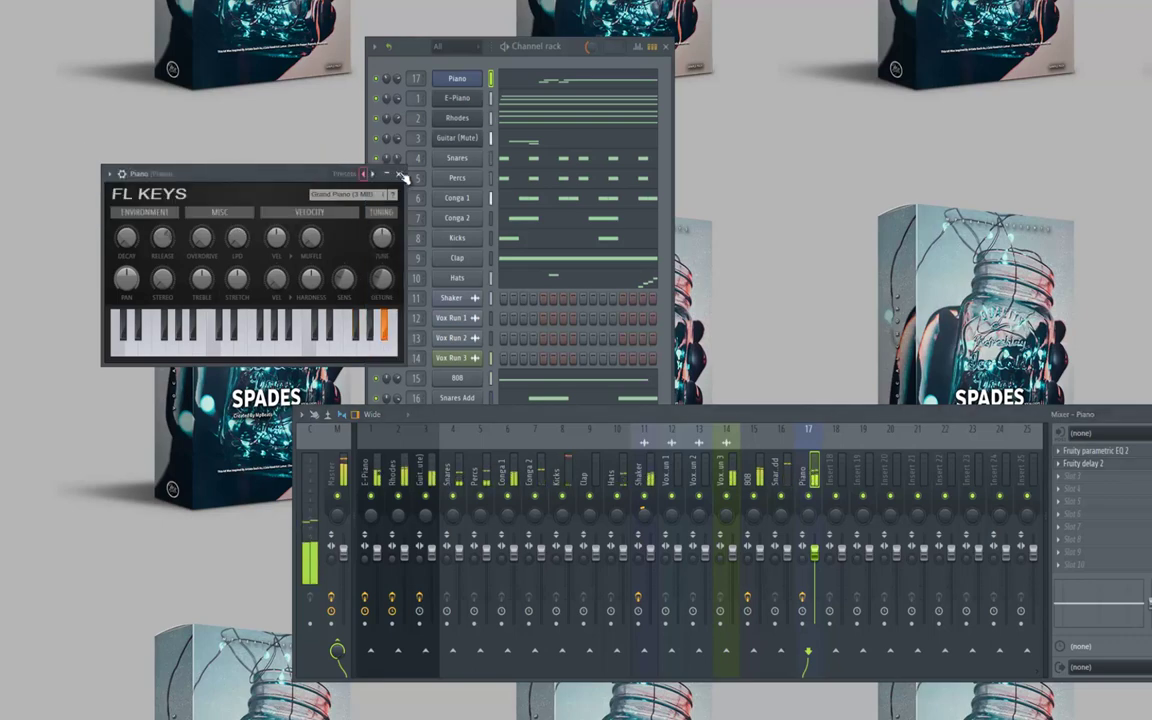
left_click(360, 158)
right_click(474, 85)
left_click(495, 88)
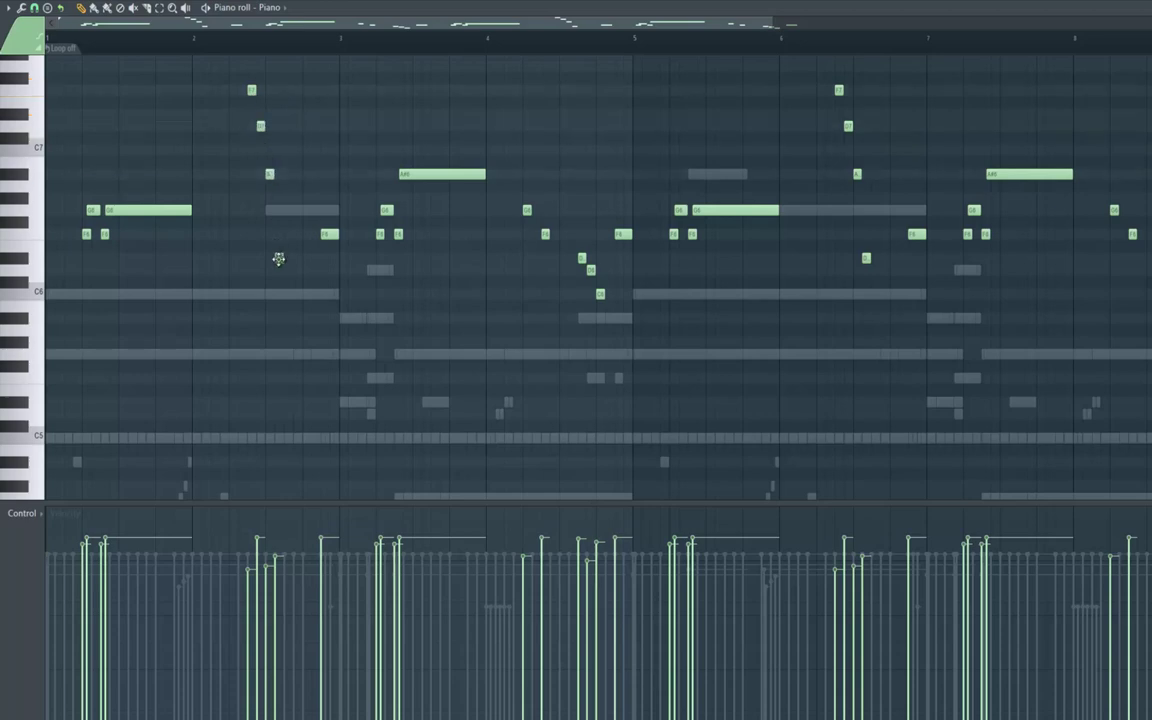
left_click(280, 245)
key("space")
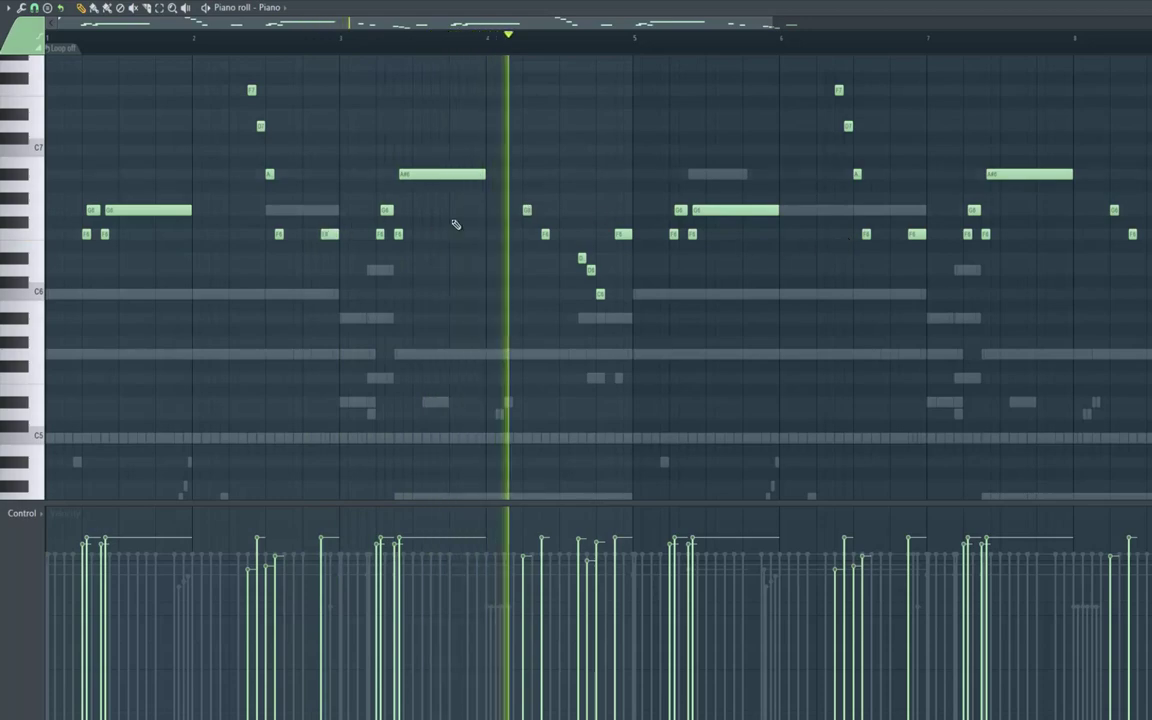
Save the project.
left_click(15, 2)
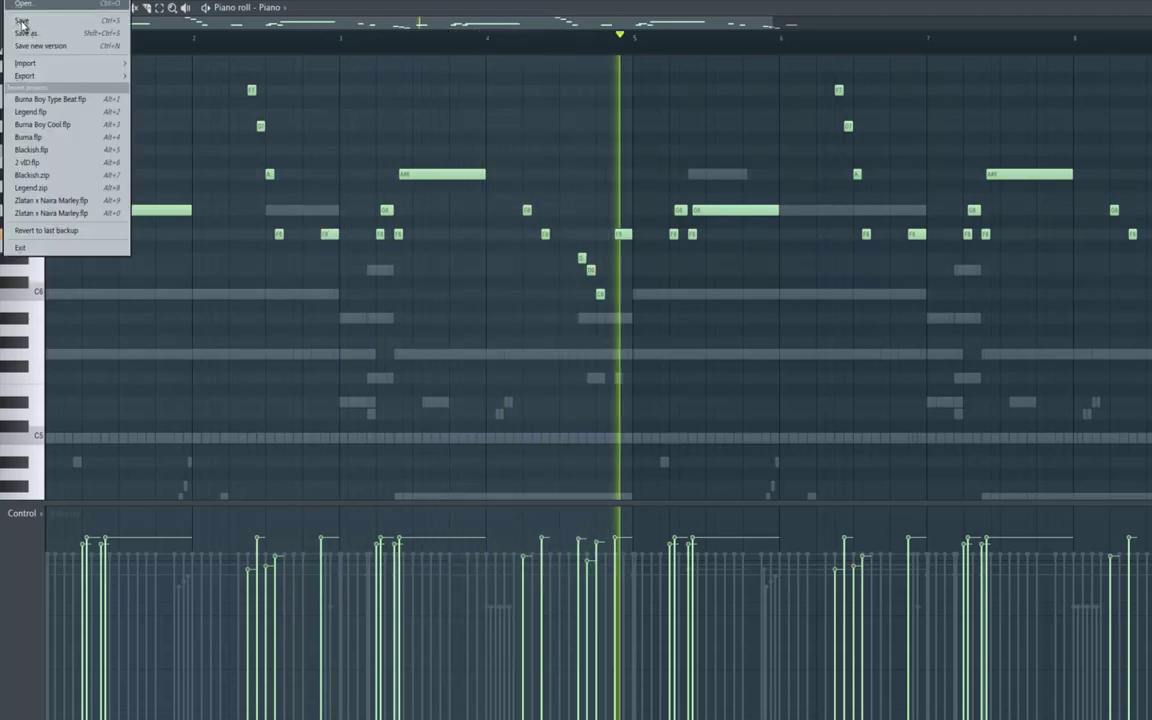
left_click(22, 21)
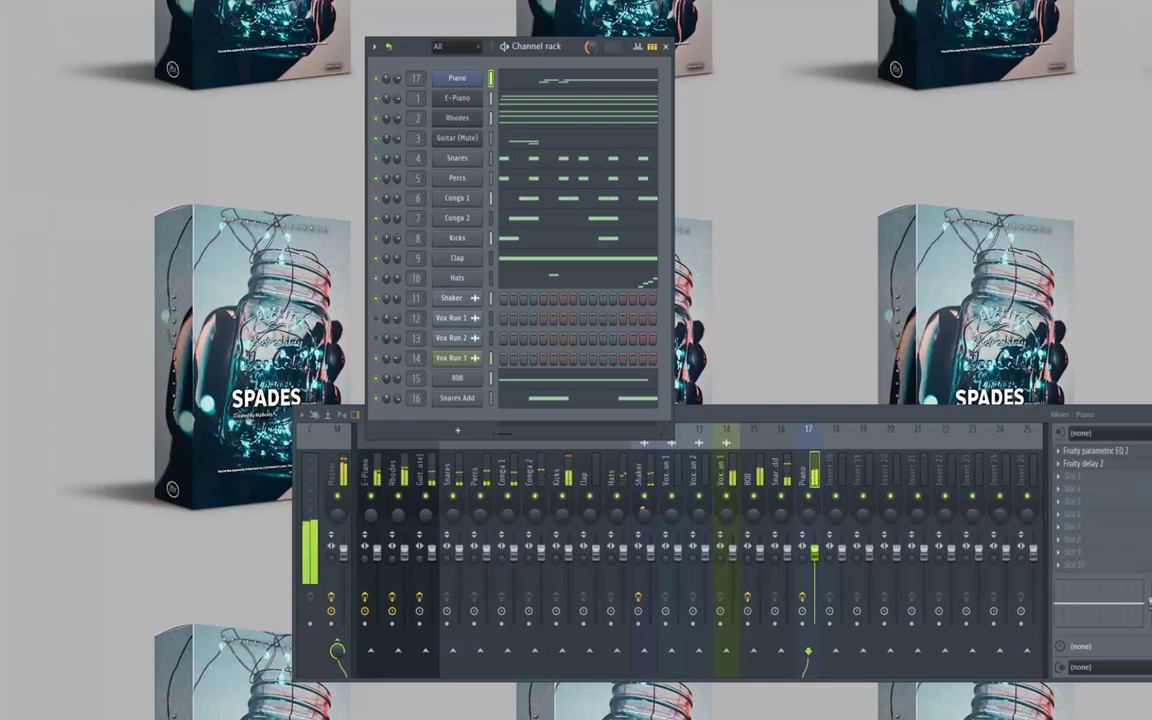
key("ctrl+s")
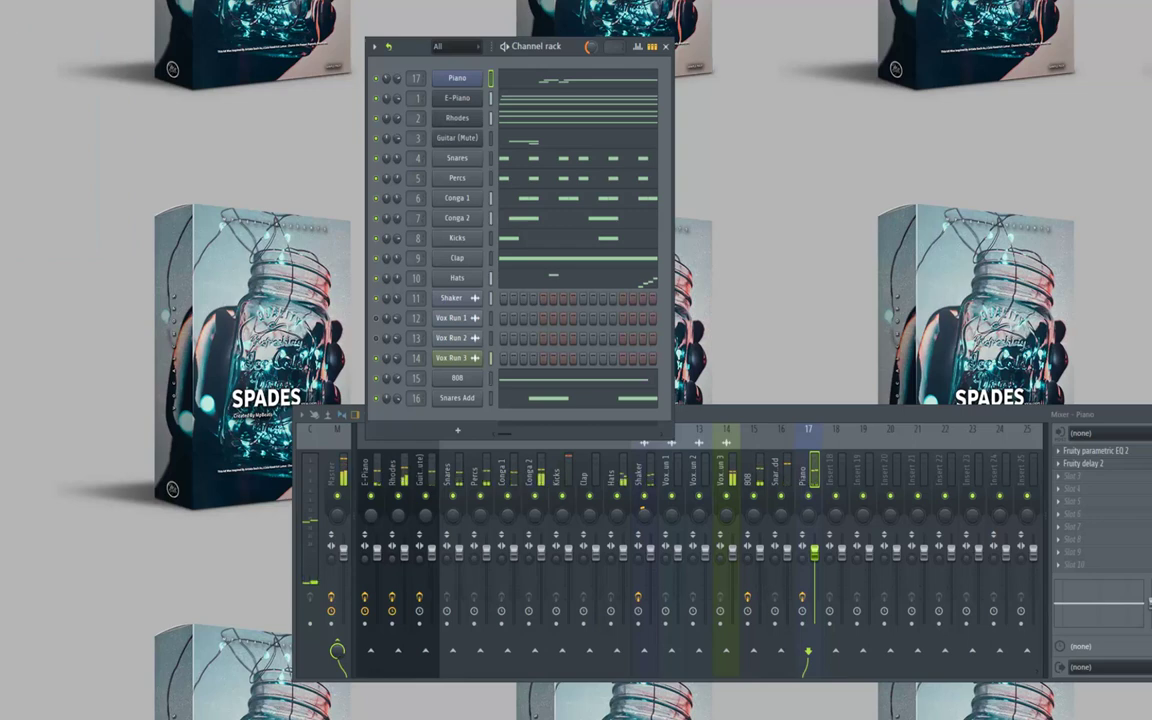
Clone the Vox Run 1 channel and rename the copy Reverse Vox Run.
left_click(460, 319)
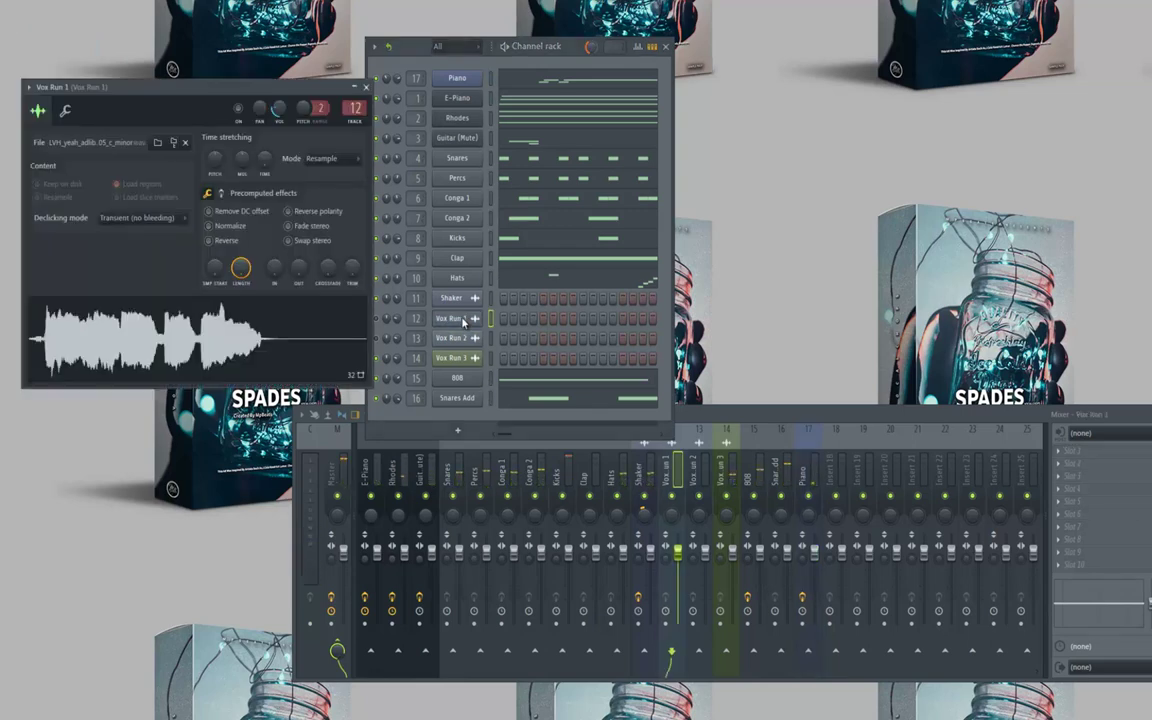
right_click(470, 318)
left_click(505, 447)
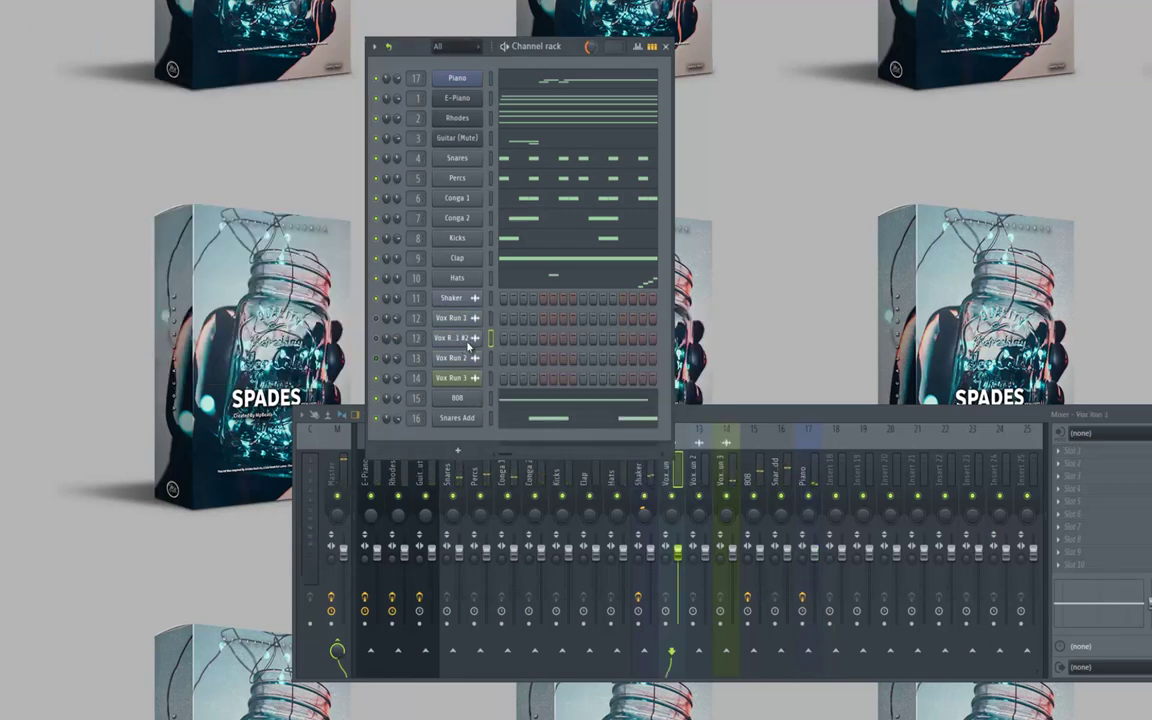
right_click(468, 344)
left_click(500, 369)
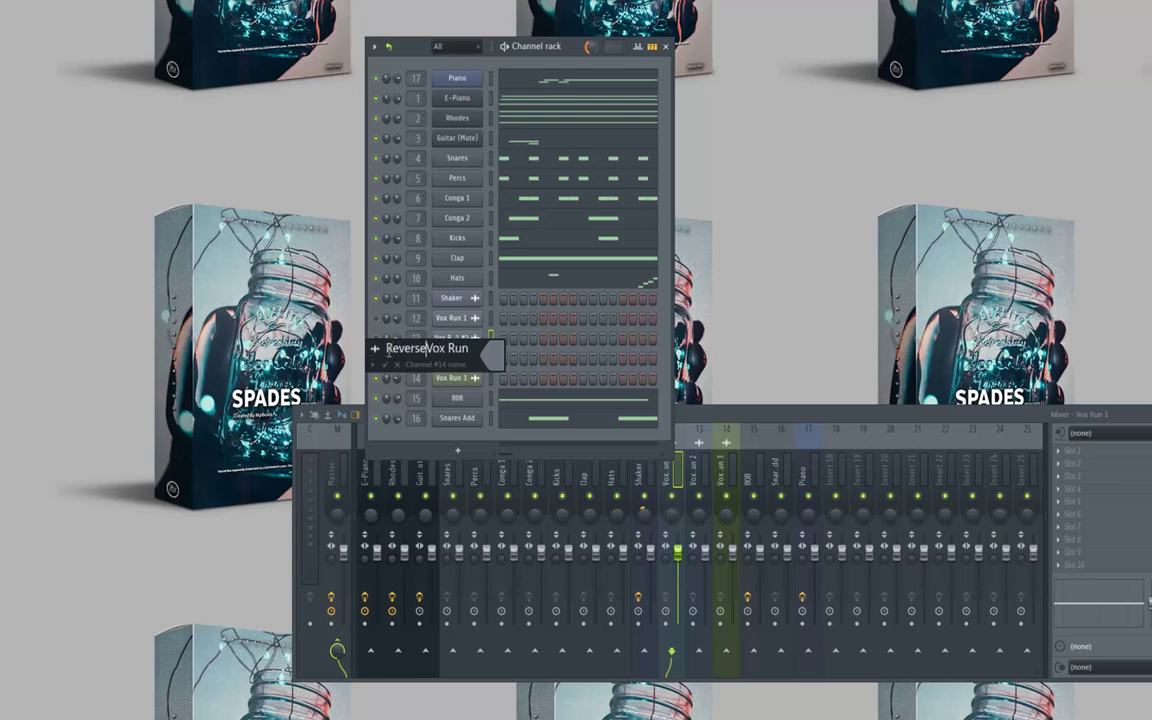
key("Return")
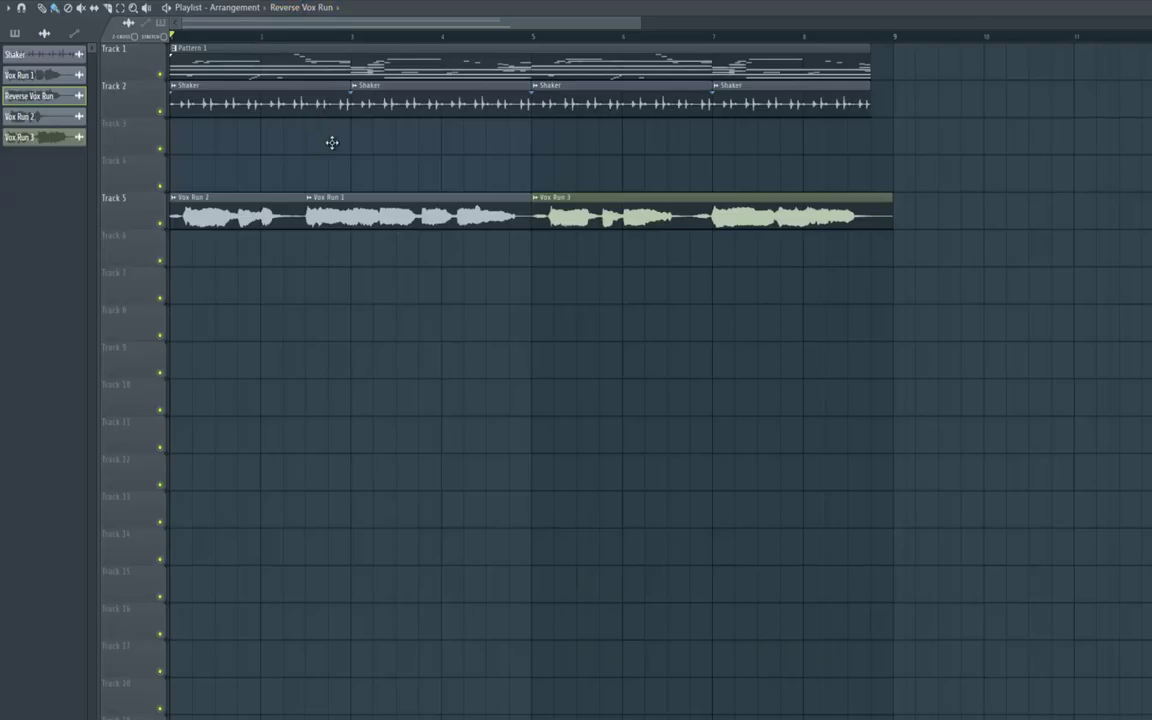
Place a Reverse Vox Run clip on Track 3 of the playlist and reverse its sample.
left_click(332, 142)
double_click(333, 150)
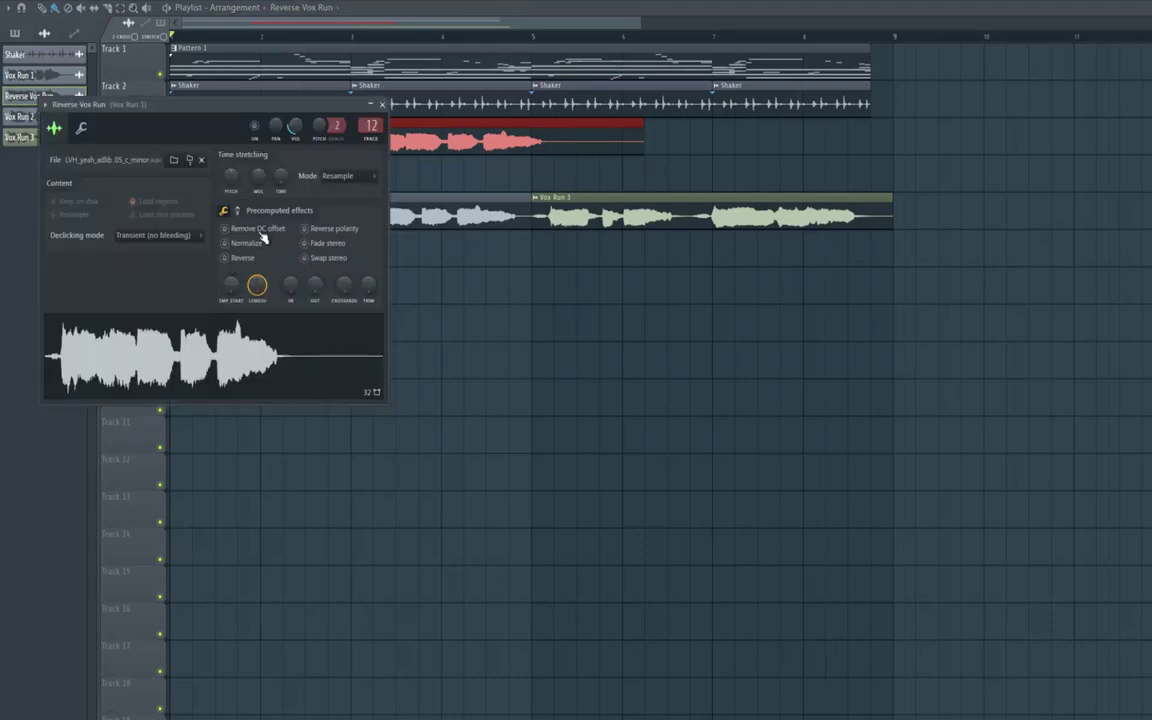
left_click(240, 258)
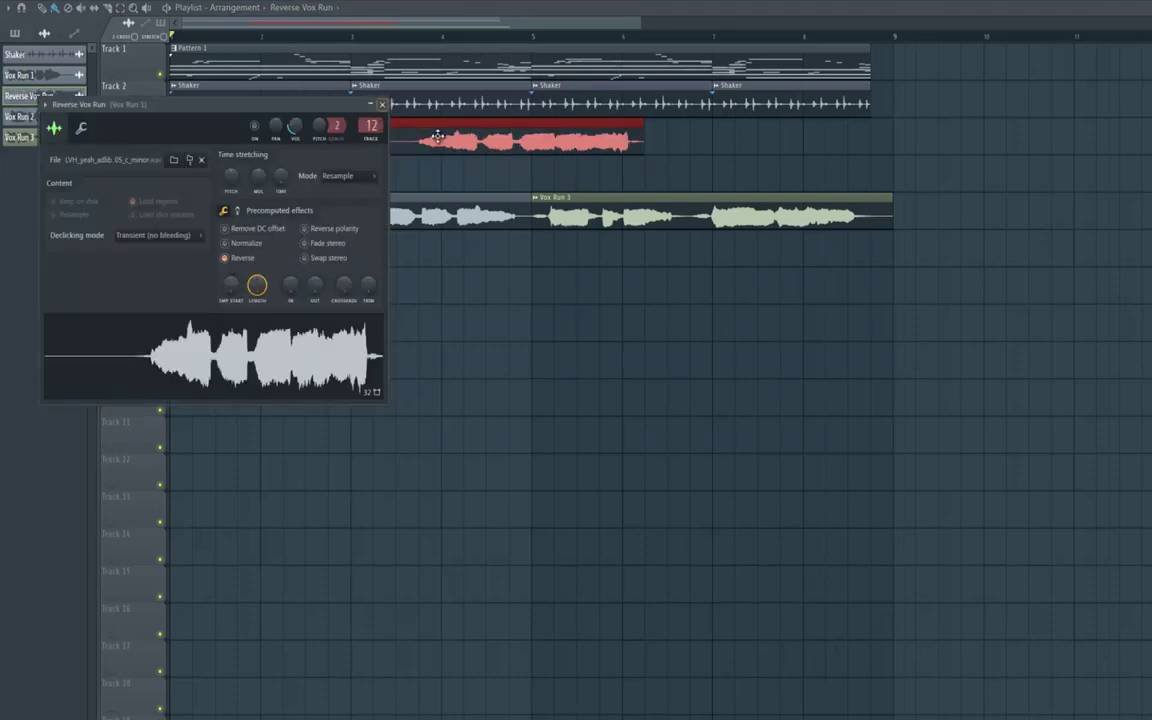
Move the Reverse Vox Run clip toward the end of the arrangement, trim its silent start and cut its end at bar 9.
left_click_drag(437, 137, 853, 122)
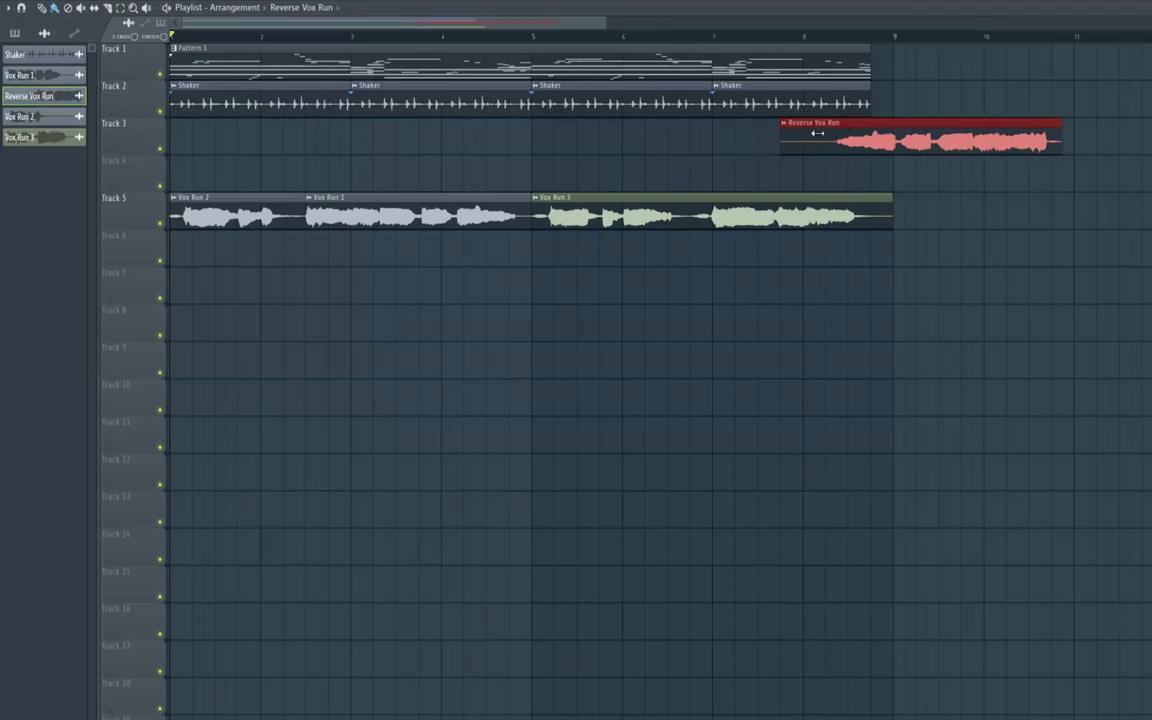
key("space")
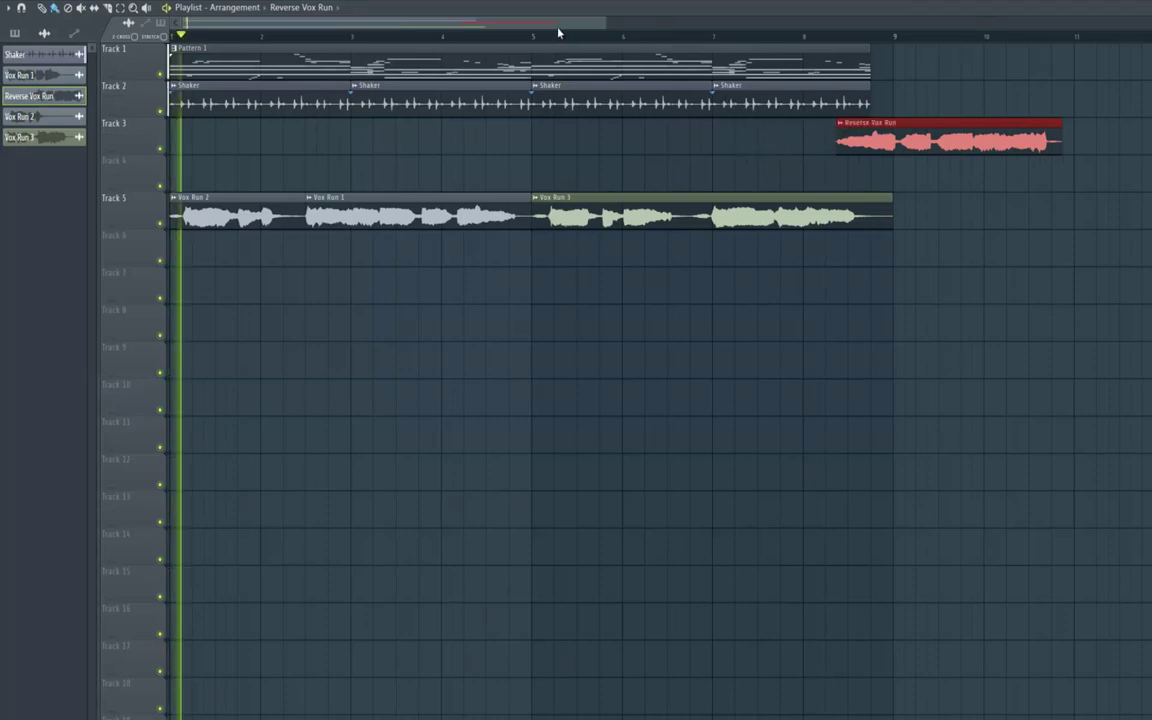
left_click_drag(611, 22, 733, 36)
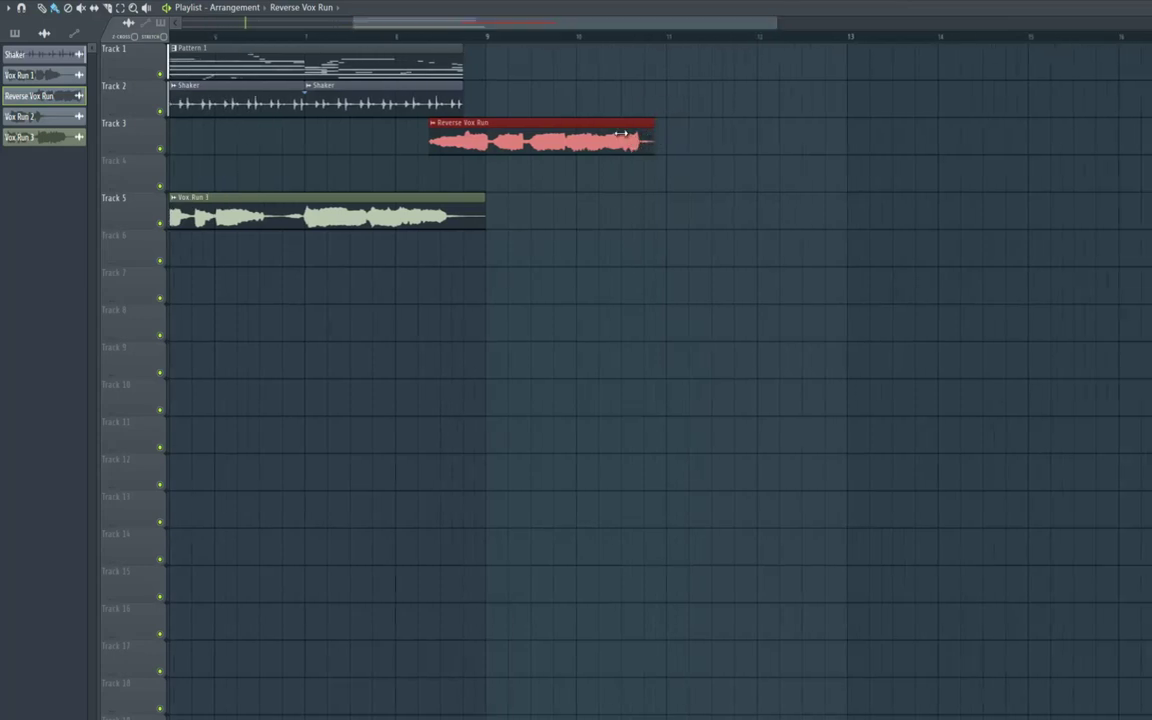
left_click_drag(524, 133, 491, 135)
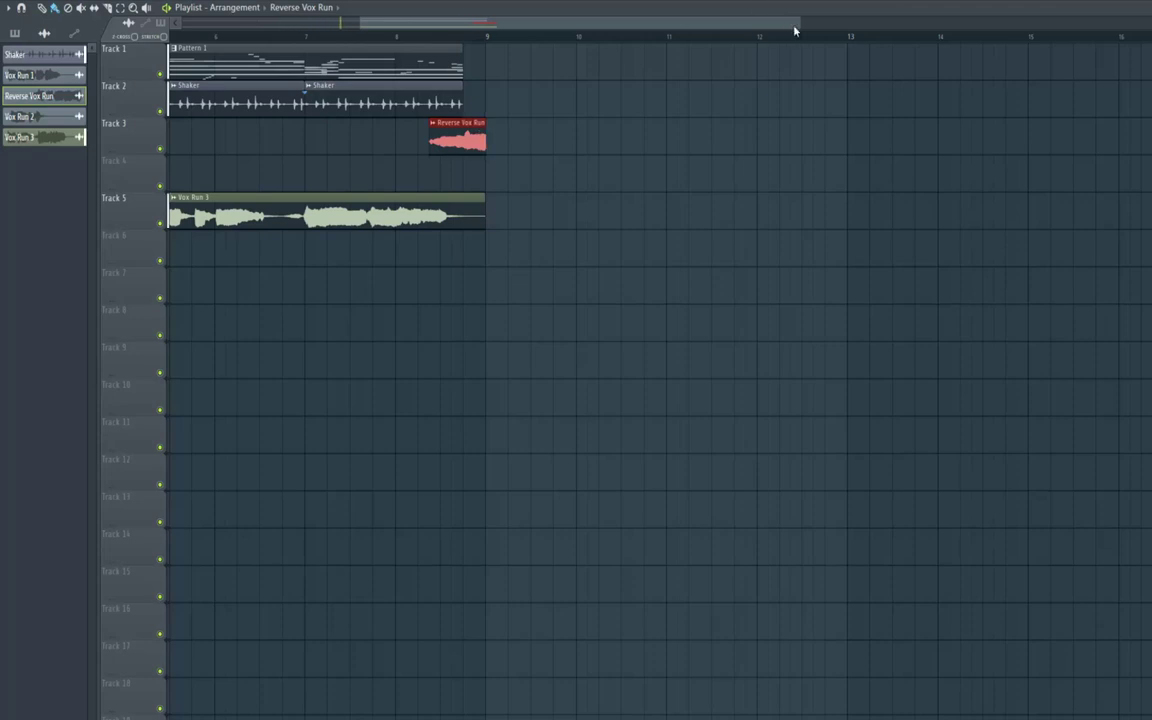
left_click_drag(740, 24, 613, 25)
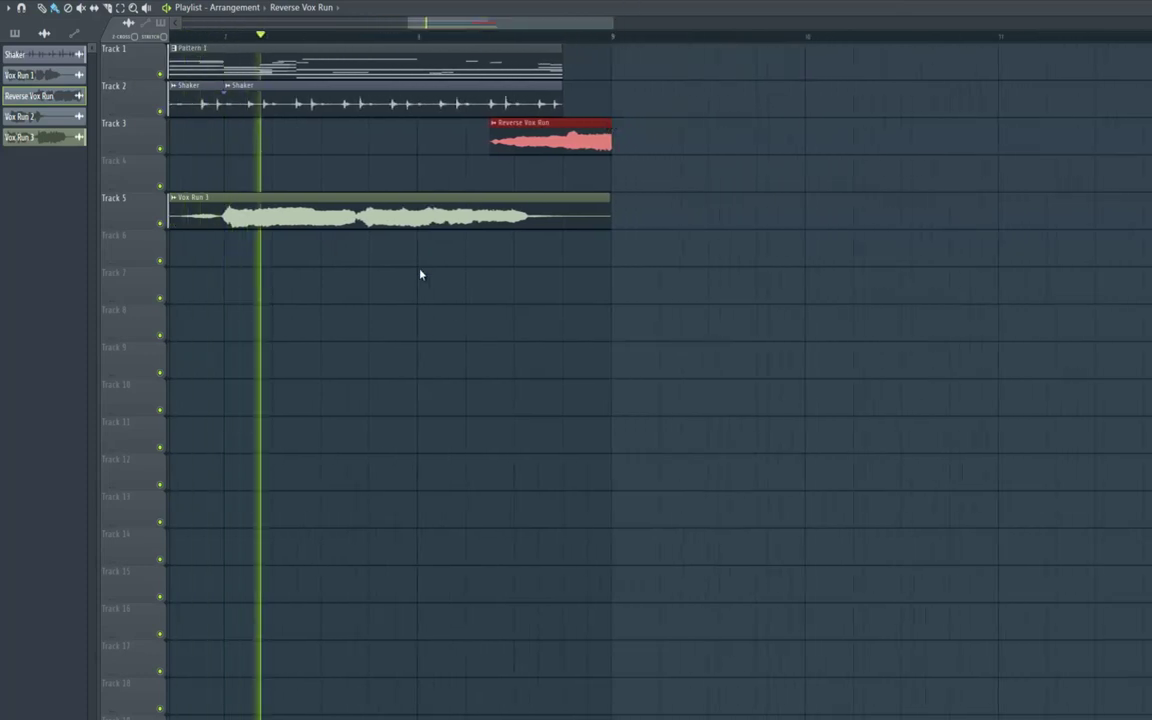
Close the mixer, save the project and reposition the channel rack.
key("F6")
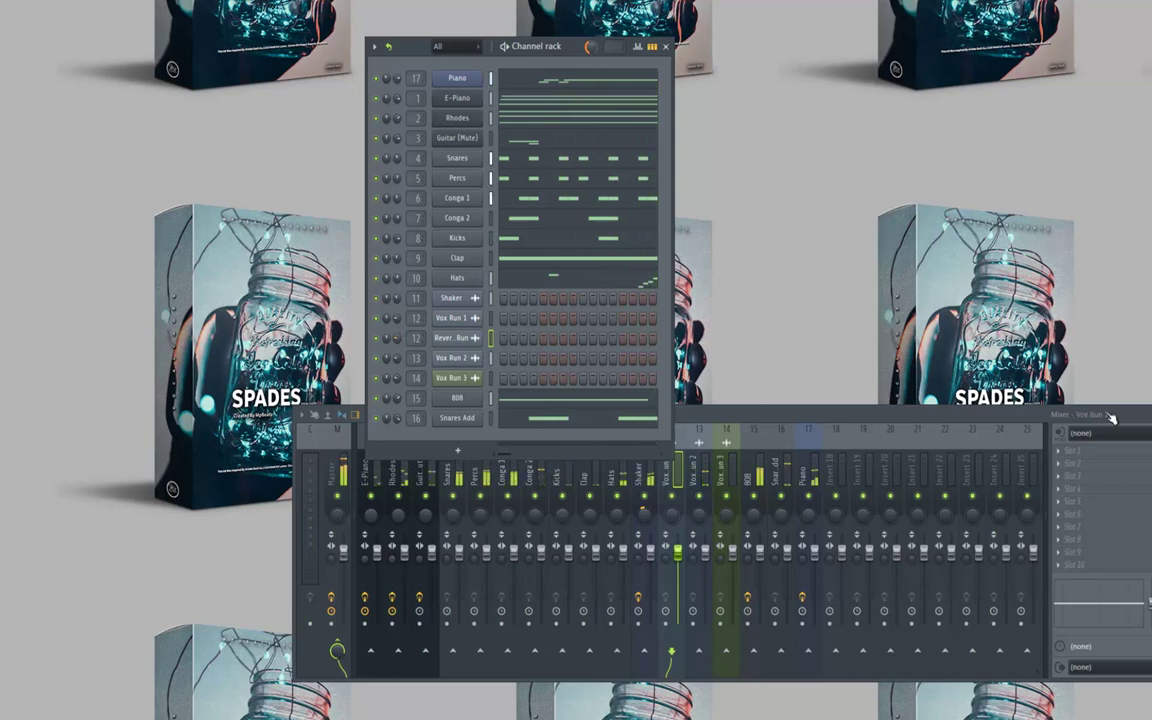
left_click(1150, 414)
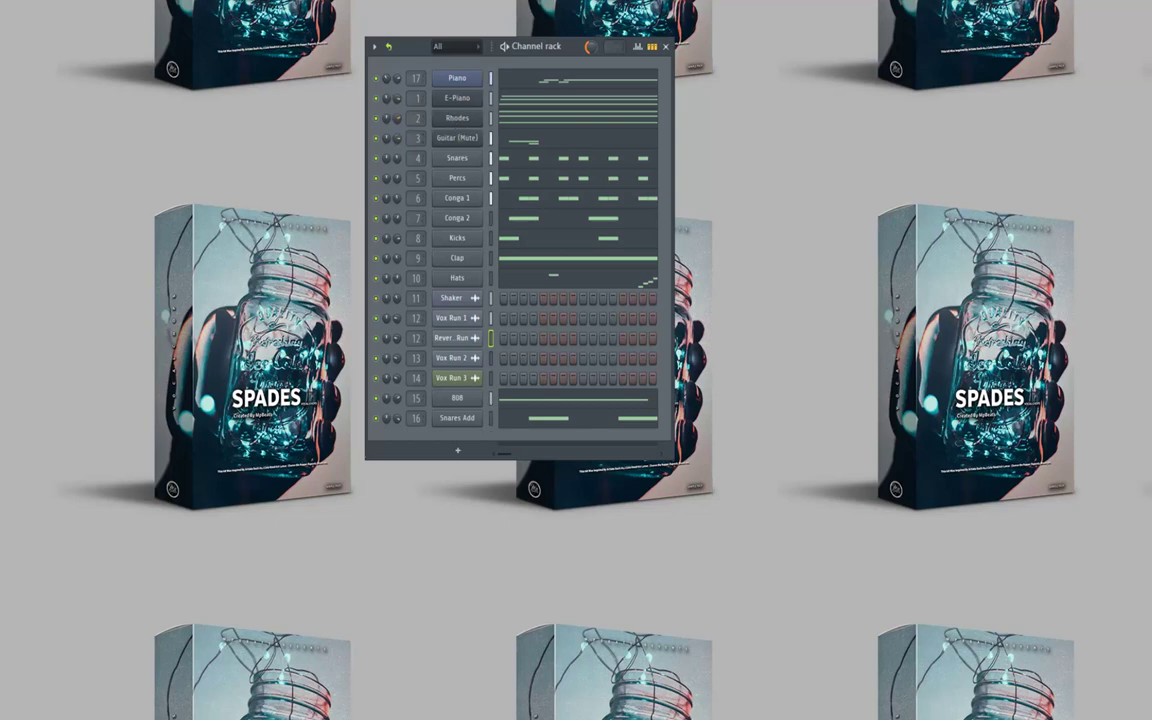
key("ctrl+s")
left_click_drag(571, 51, 591, 36)
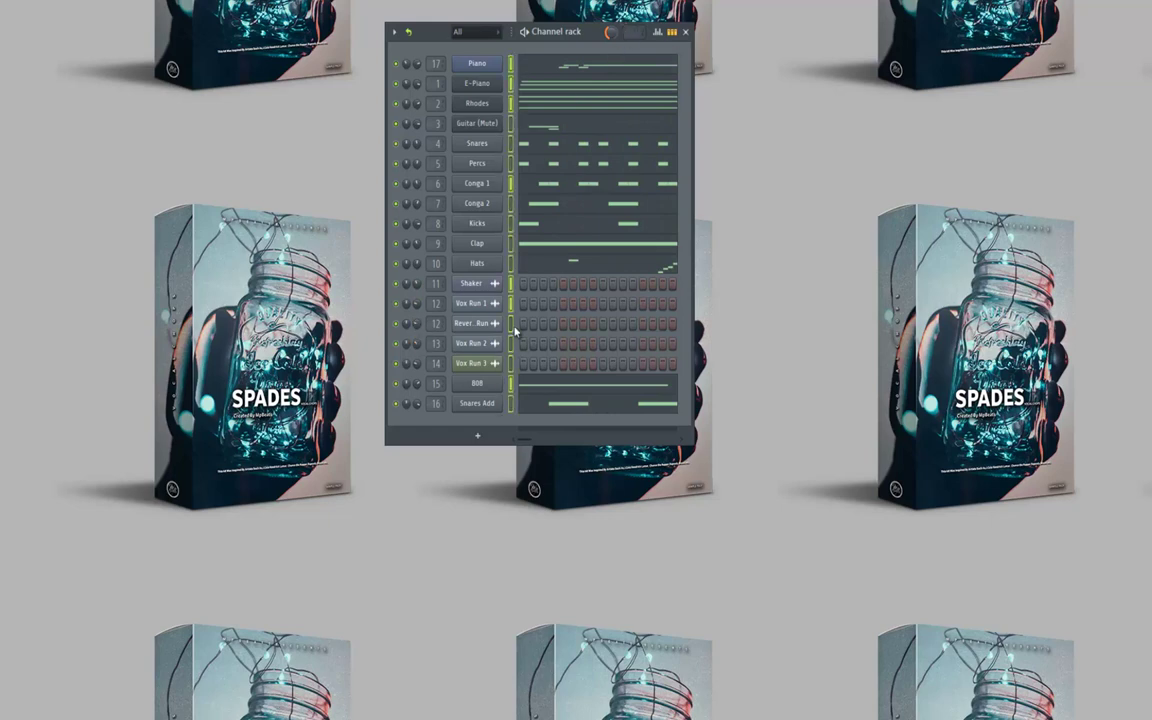
Route the Reverse Vox Run channel to mixer insert 18.
key("F9")
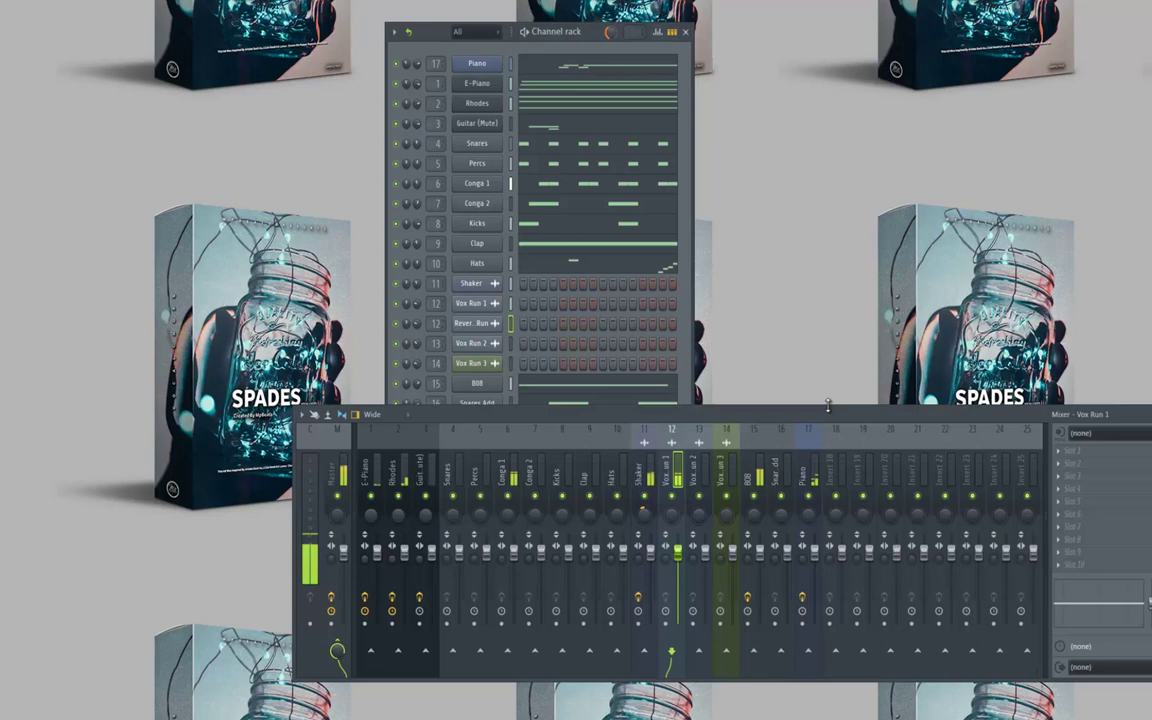
right_click(832, 474)
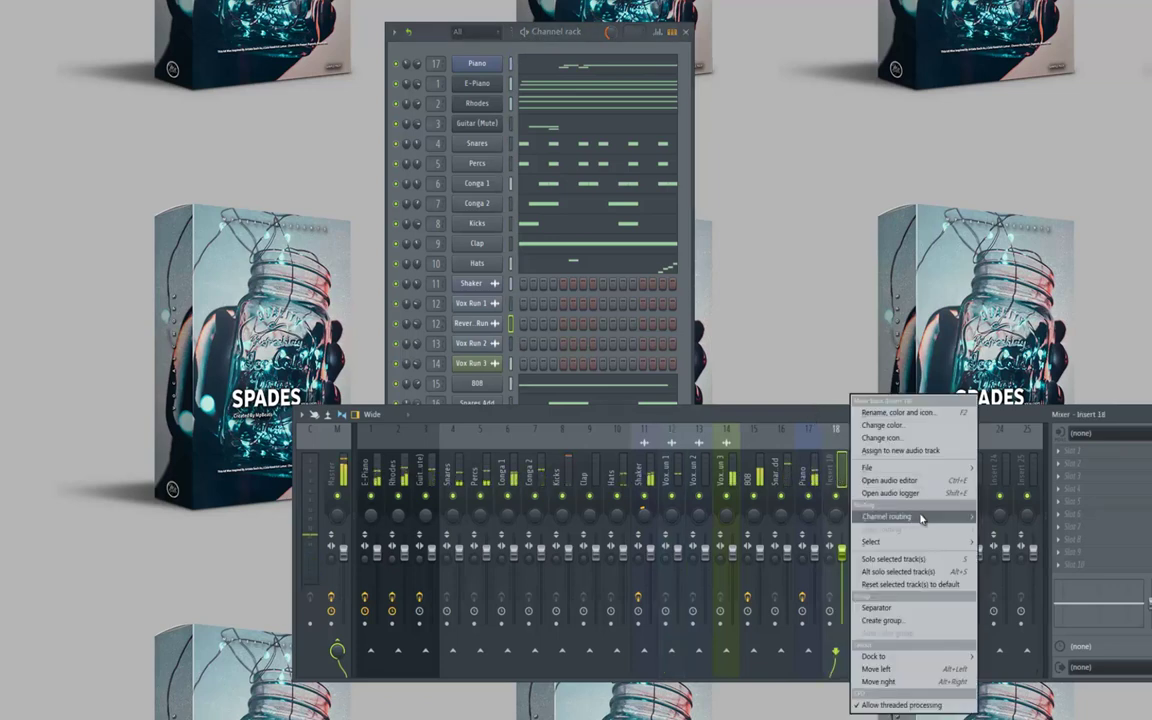
mouse_move(921, 518)
left_click(820, 514)
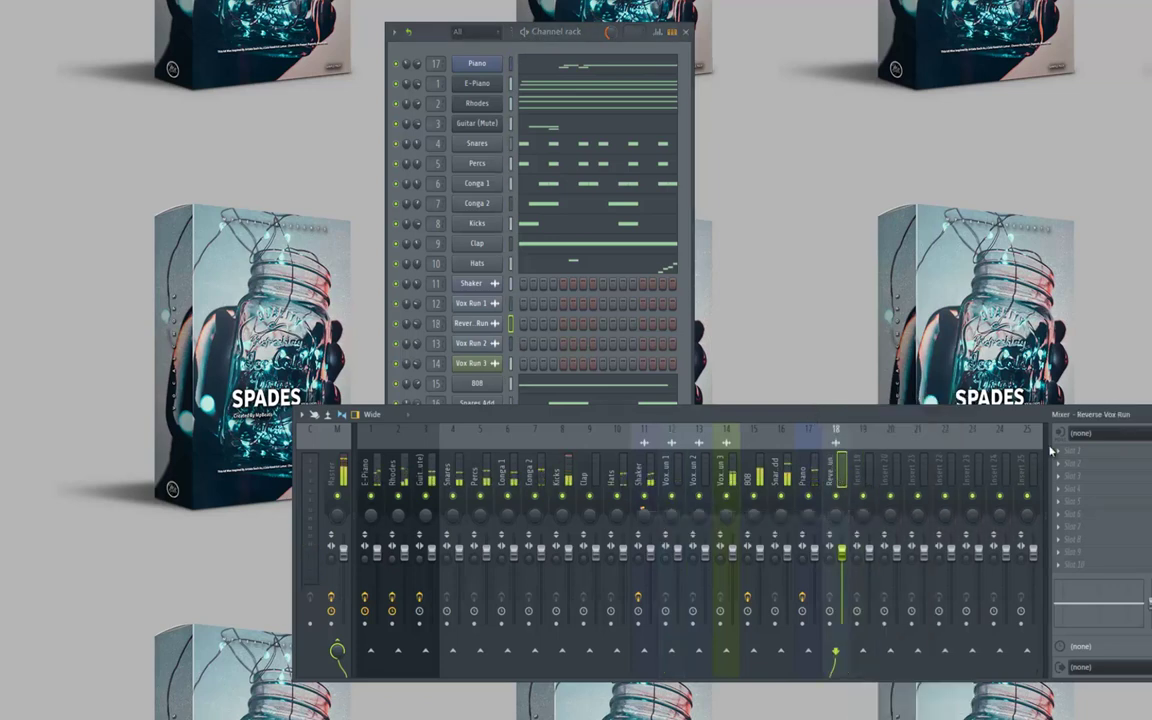
Load Fruity Delay 2 on the Reverse Vox Run track, adjust its delay time, use ping-pong feedback and lower the input volume.
left_click(1068, 451)
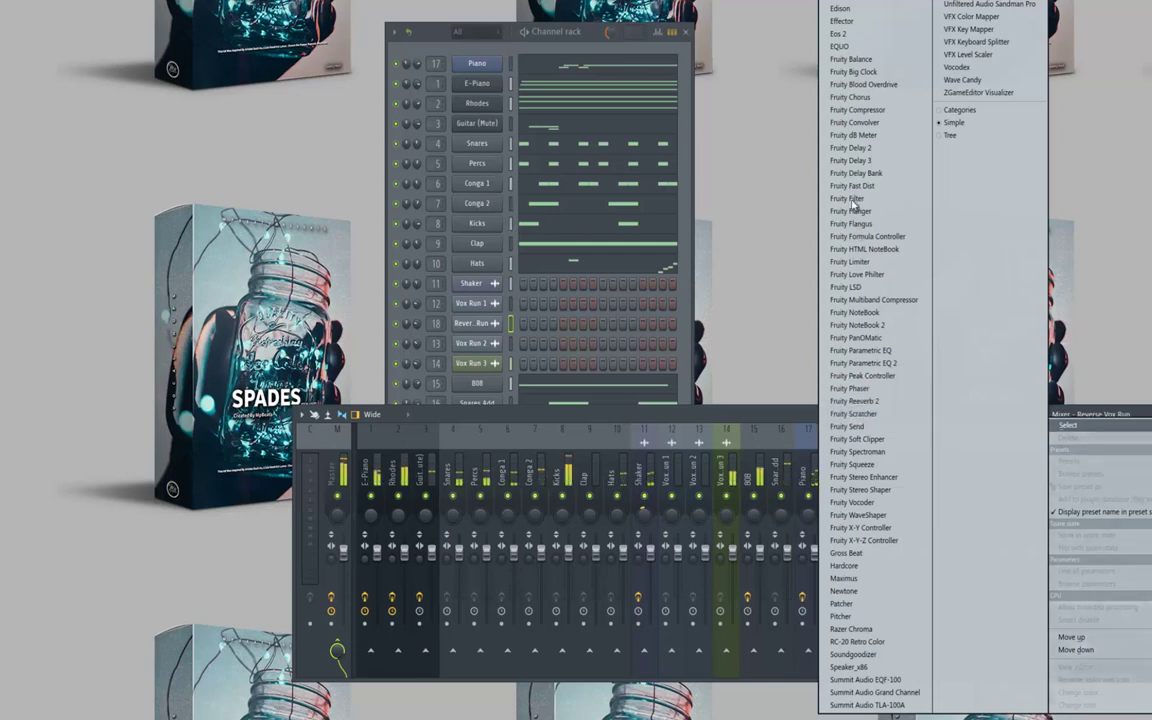
left_click(850, 147)
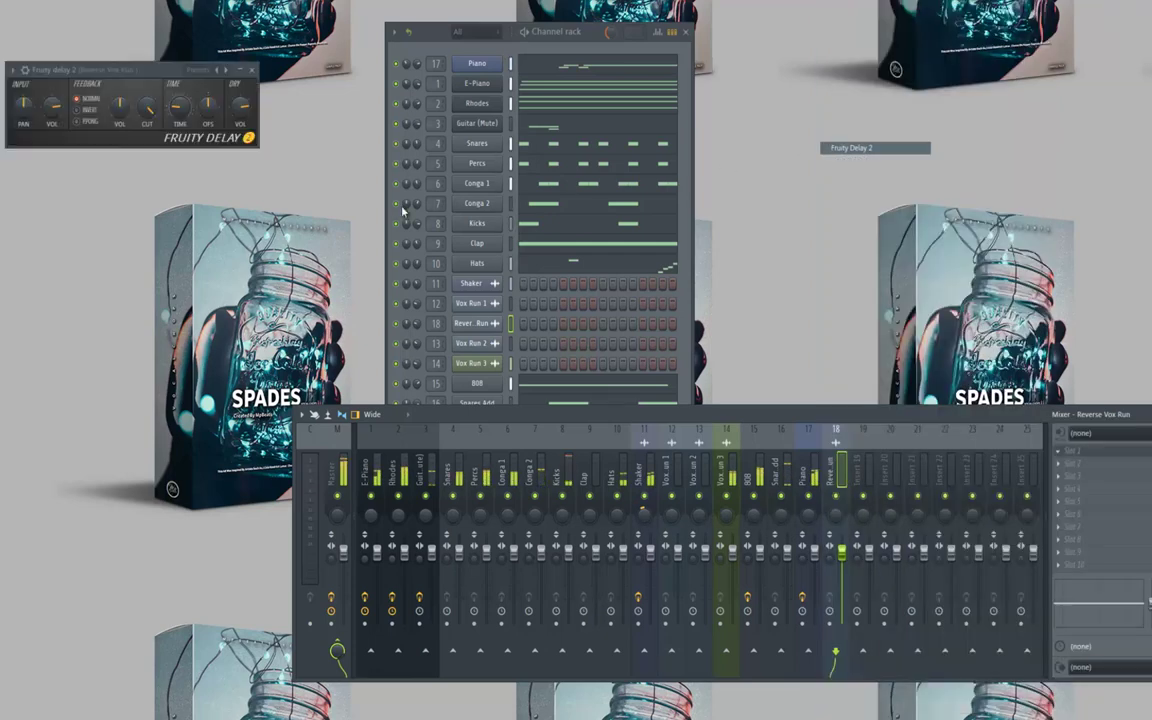
right_click(188, 121)
mouse_move(265, 121)
left_click(307, 160)
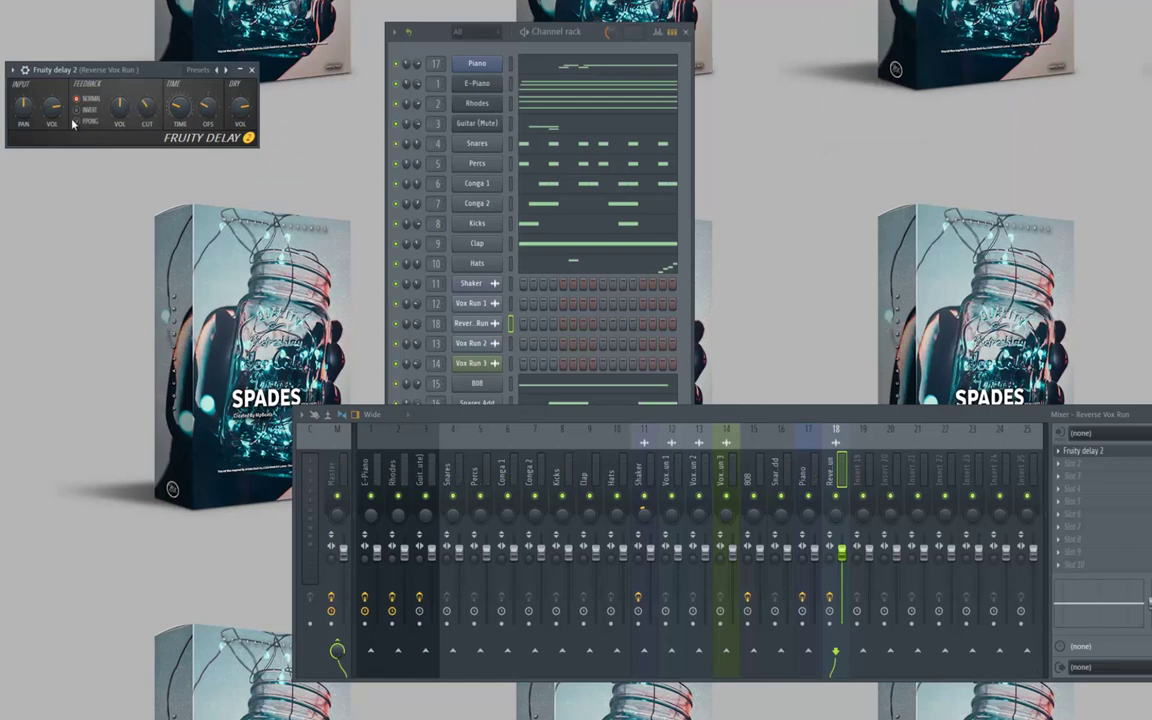
key("space")
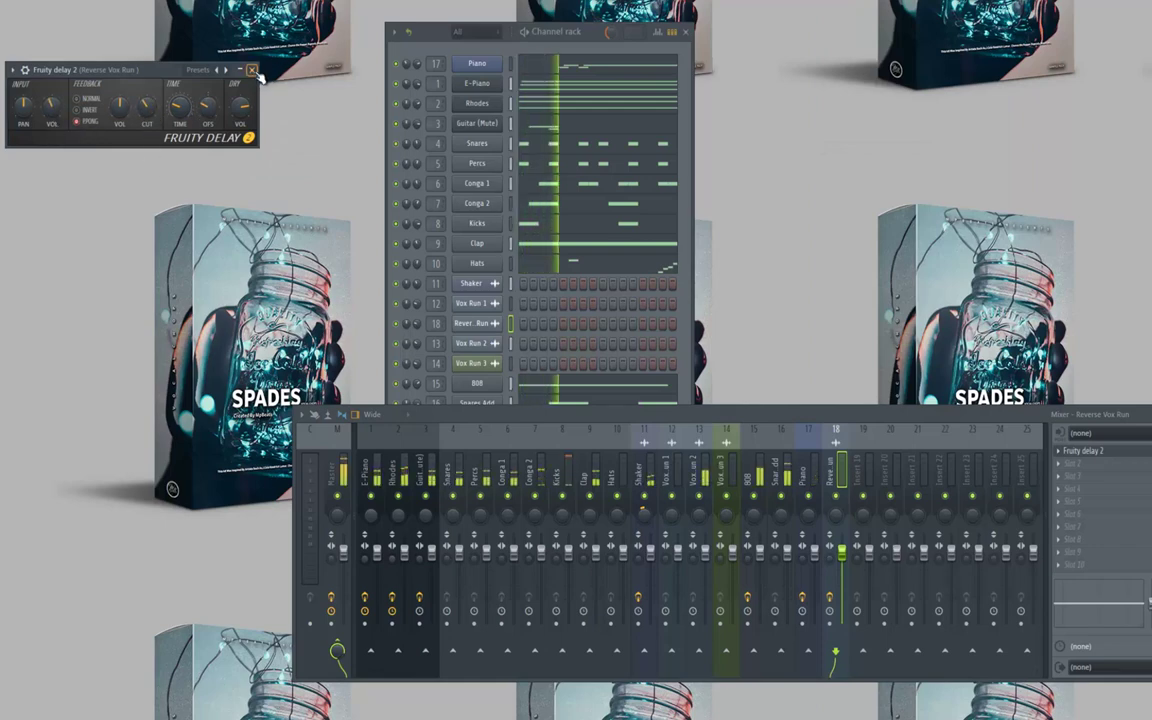
left_click(252, 70)
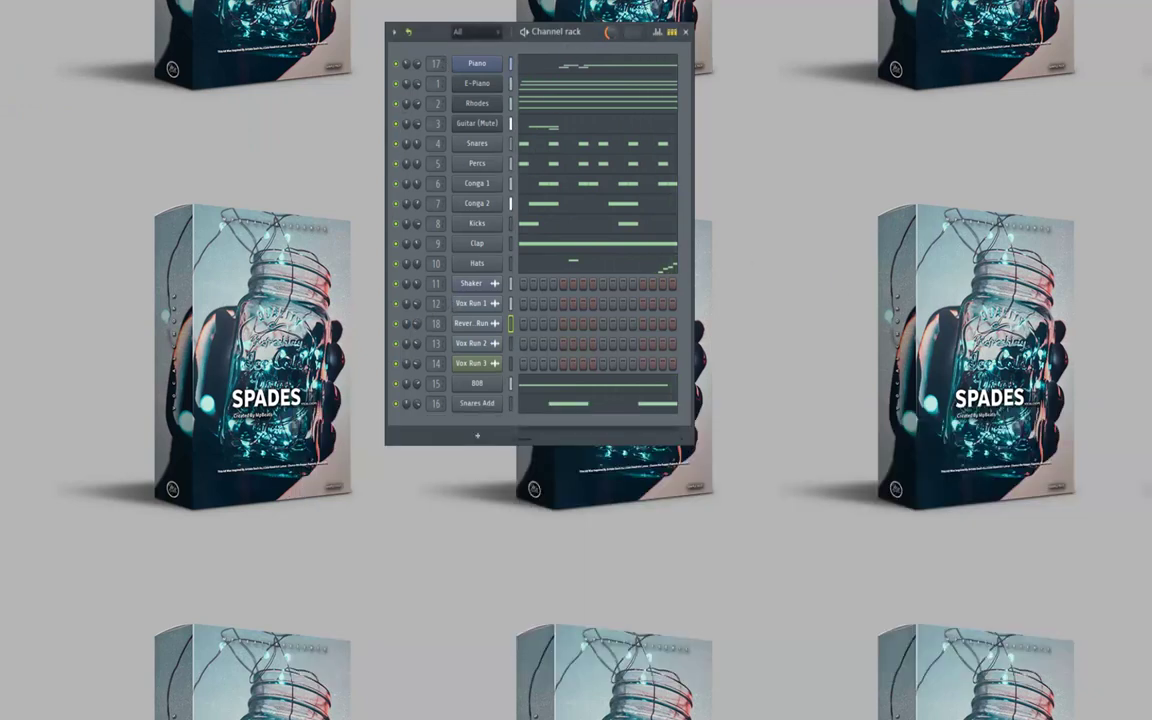
Load Fruity Delay 2 on the Vox Run 1 mixer track and set its delay time to 4 steps.
key("F9")
left_click(667, 481)
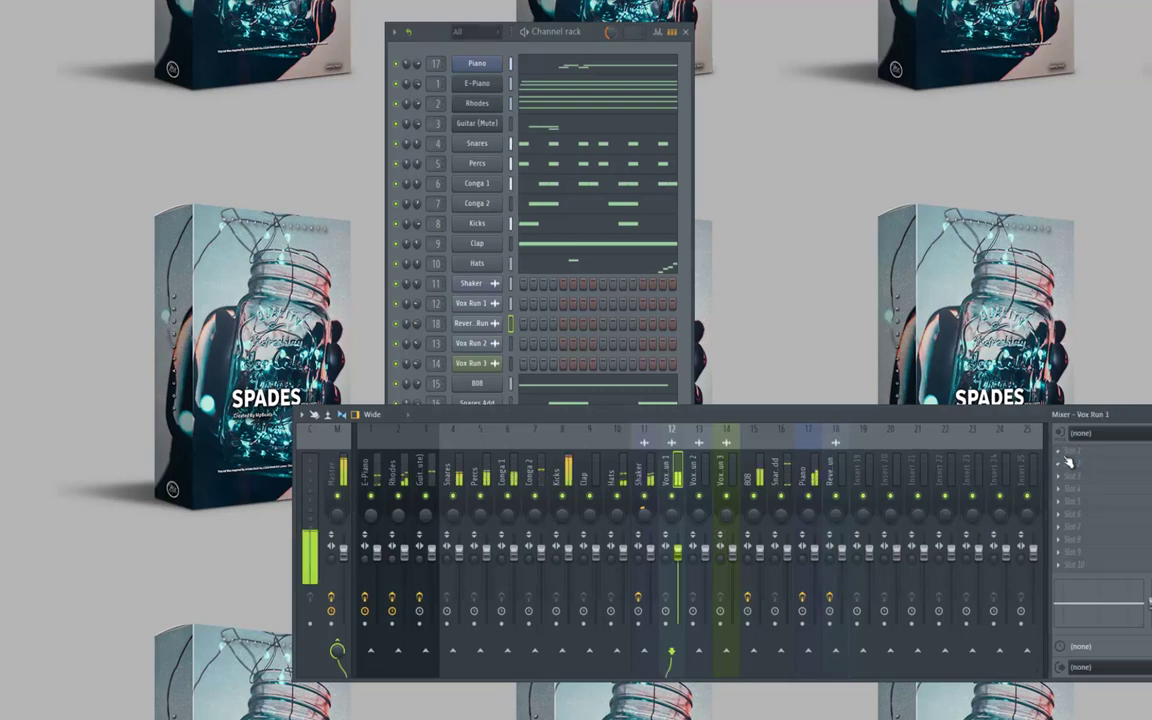
left_click(1059, 452)
mouse_move(1067, 426)
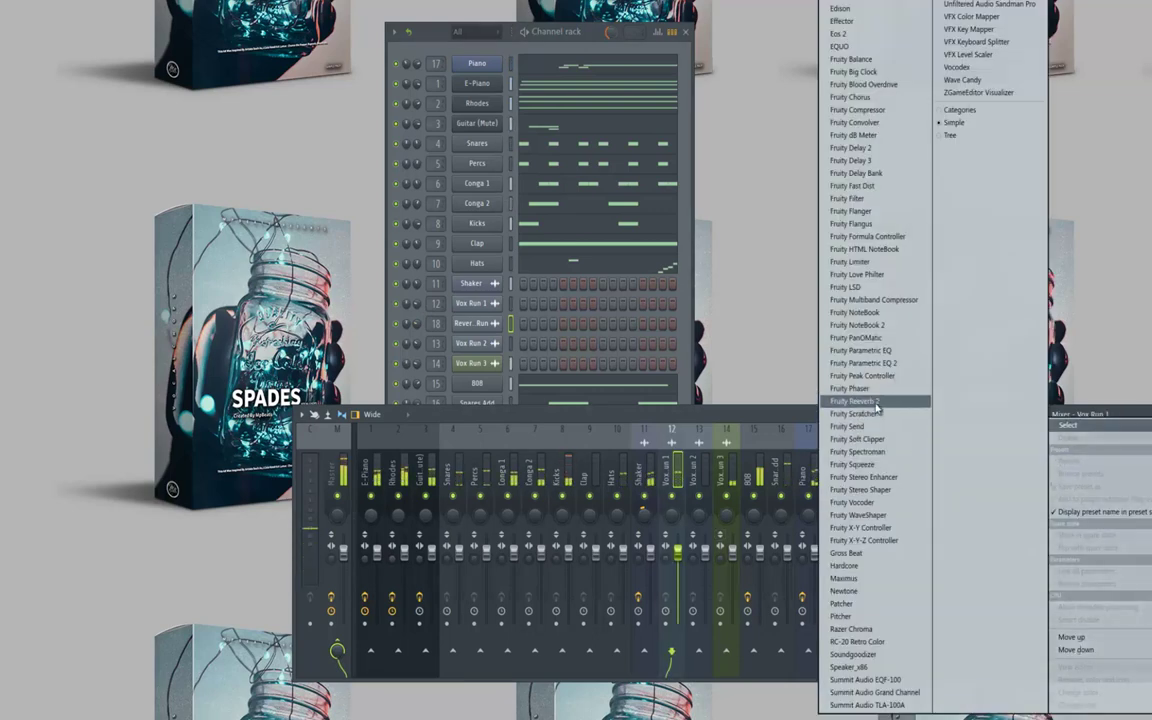
left_click(851, 147)
right_click(276, 211)
mouse_move(320, 230)
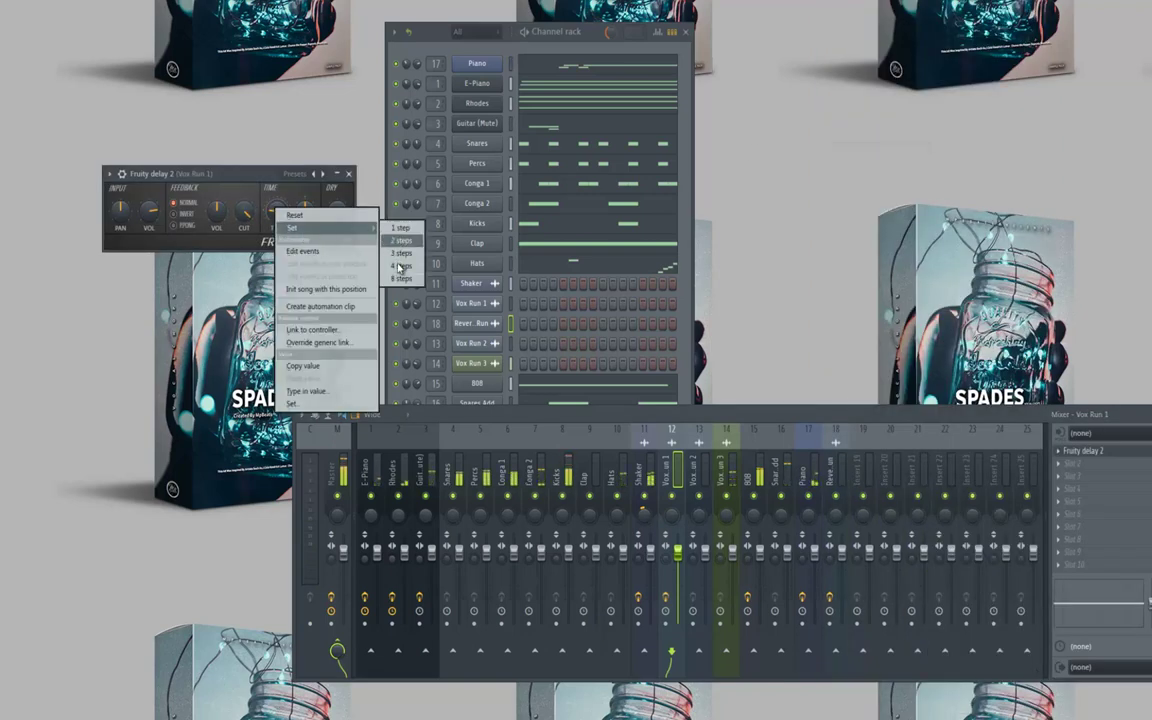
left_click(393, 264)
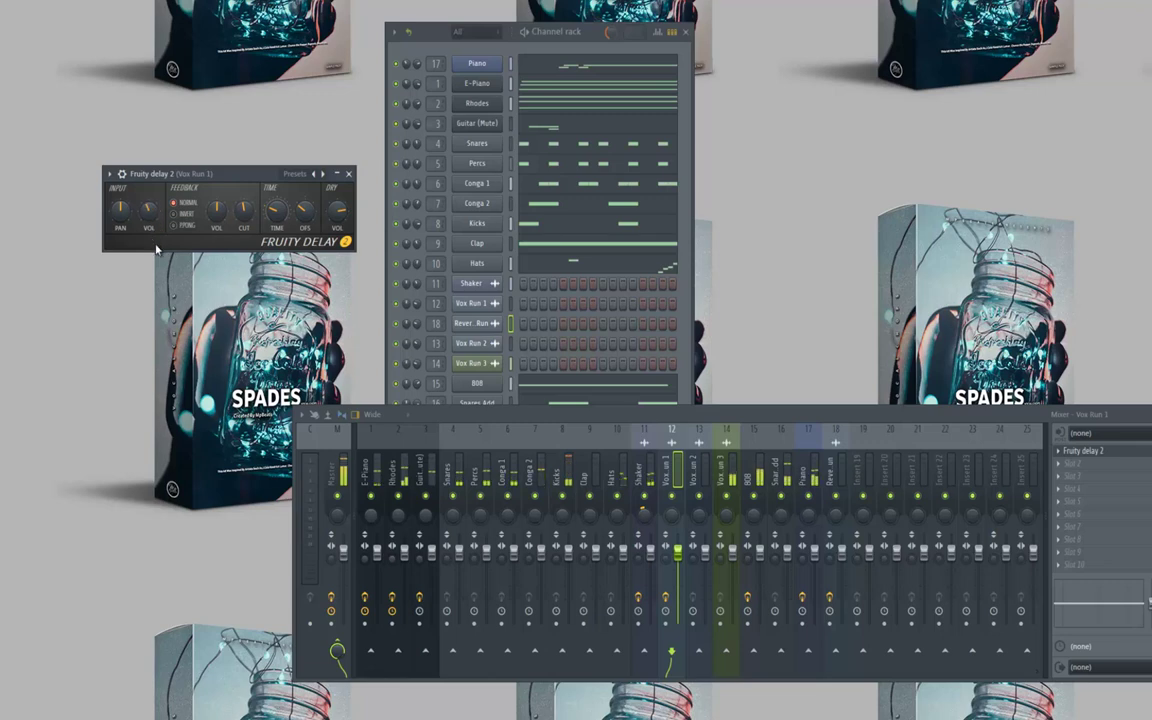
Reposition the mixer and copy Vox Run 1's Fruity Delay 2 settings onto the Vox Run 2 track.
left_click_drag(979, 425, 869, 370)
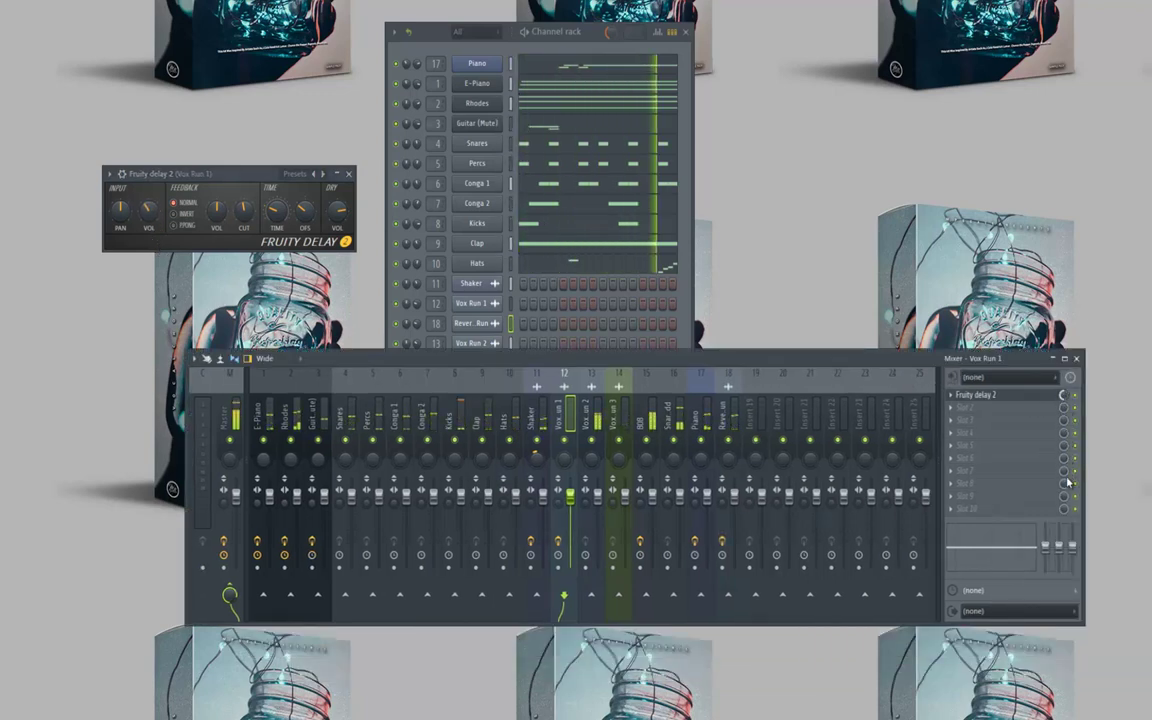
left_click(950, 397)
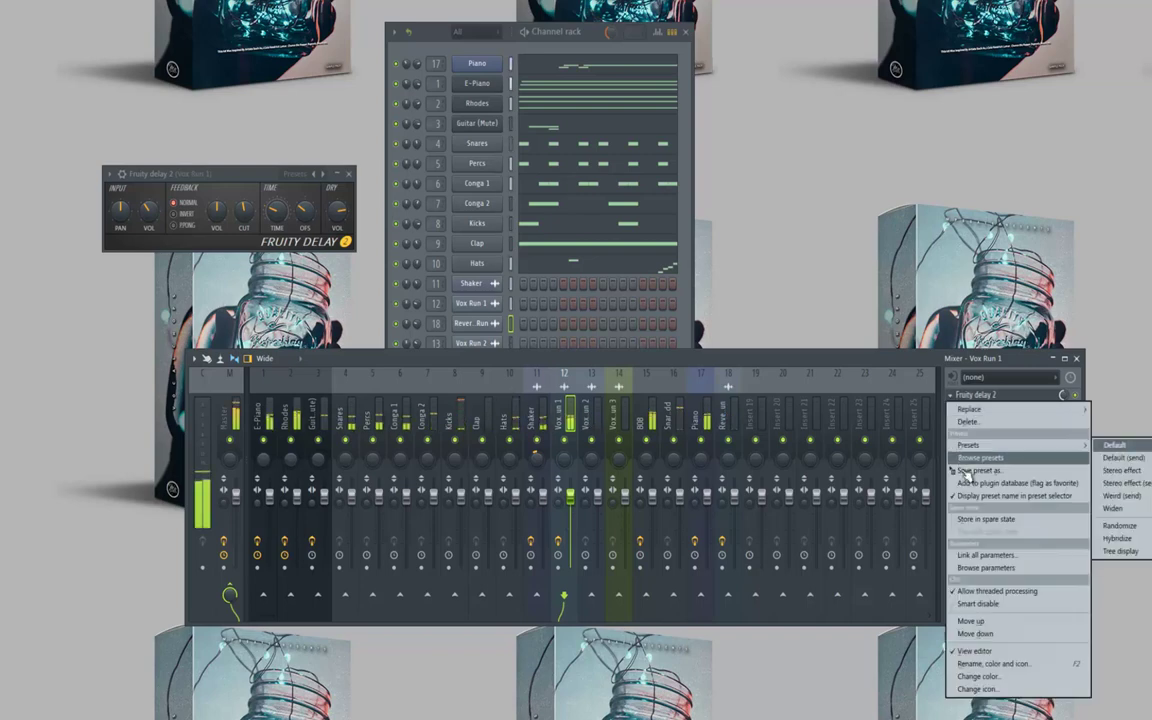
left_click_drag(965, 472, 586, 423)
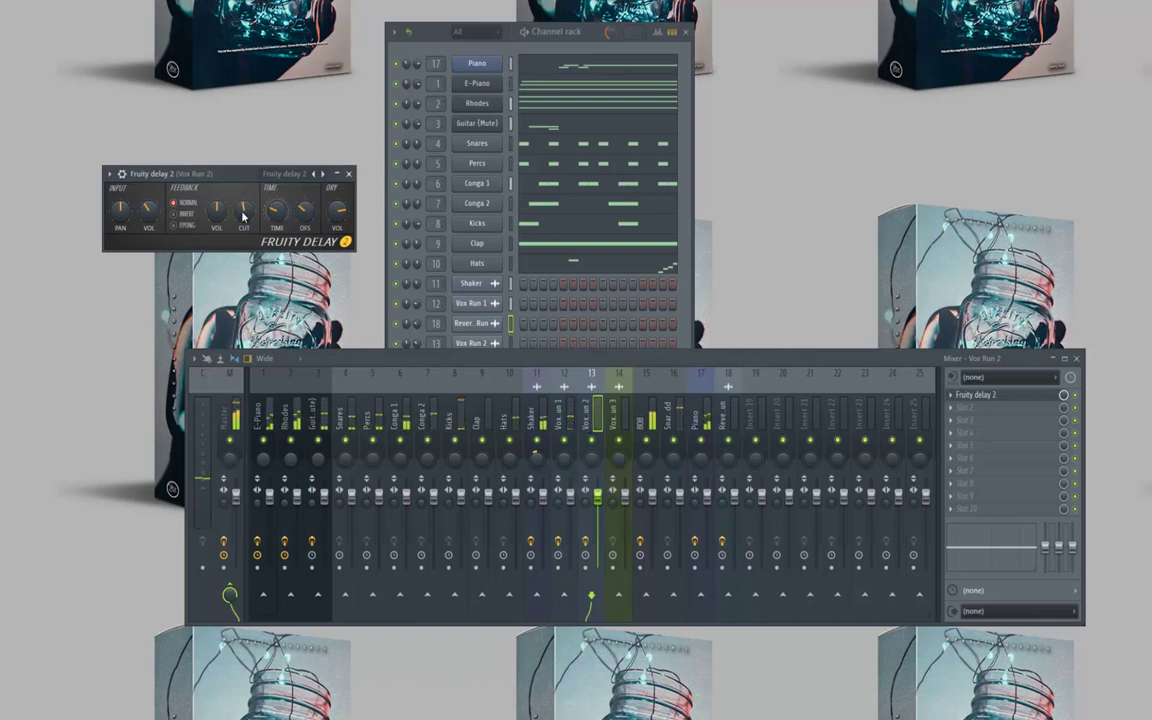
Copy the Fruity Delay 2 settings from the Vox Run 2 track onto the Vox Run 3 mixer track.
left_click_drag(279, 186, 284, 251)
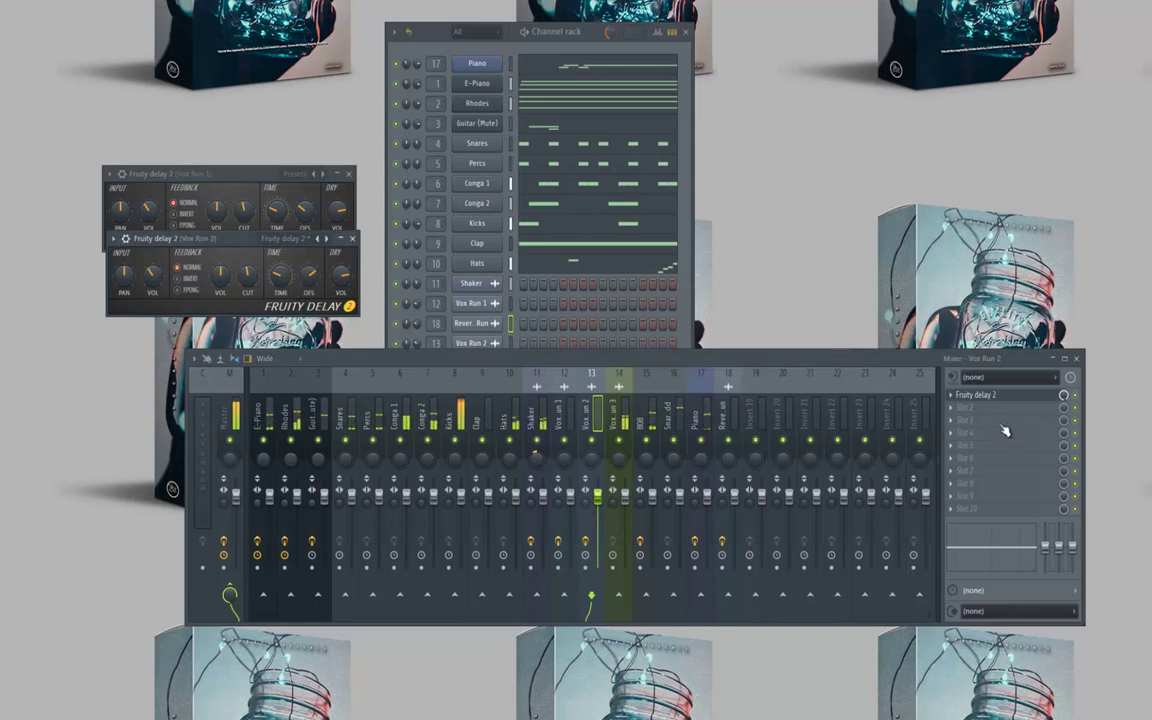
left_click(950, 399)
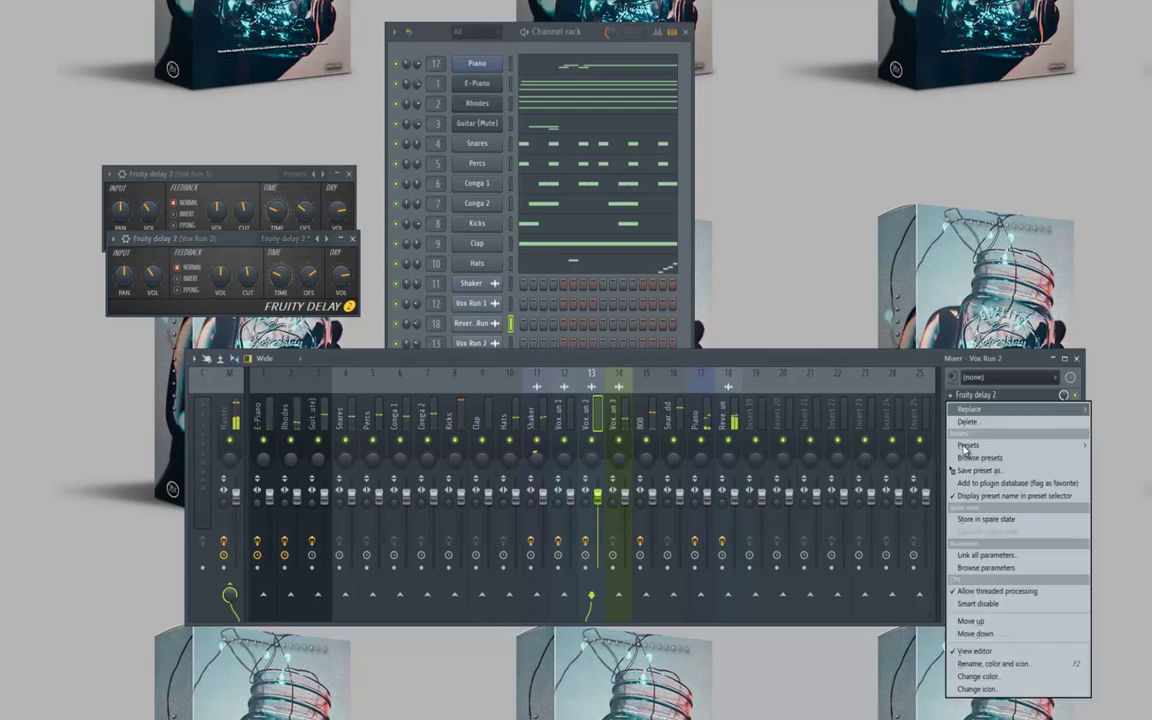
left_click_drag(618, 430, 617, 440)
left_click(952, 400)
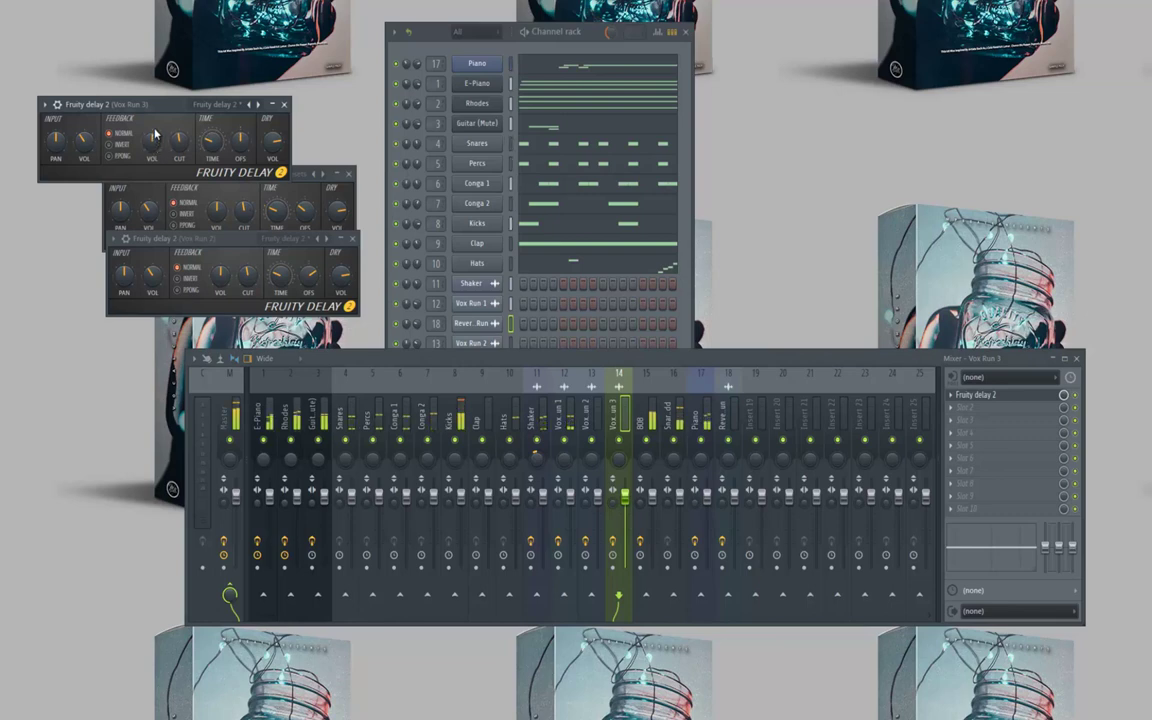
Switch the Fruity Delay 2 feedback to ping-pong on Vox Run 1, 2 and 3, then close the three delay windows.
left_click(109, 157)
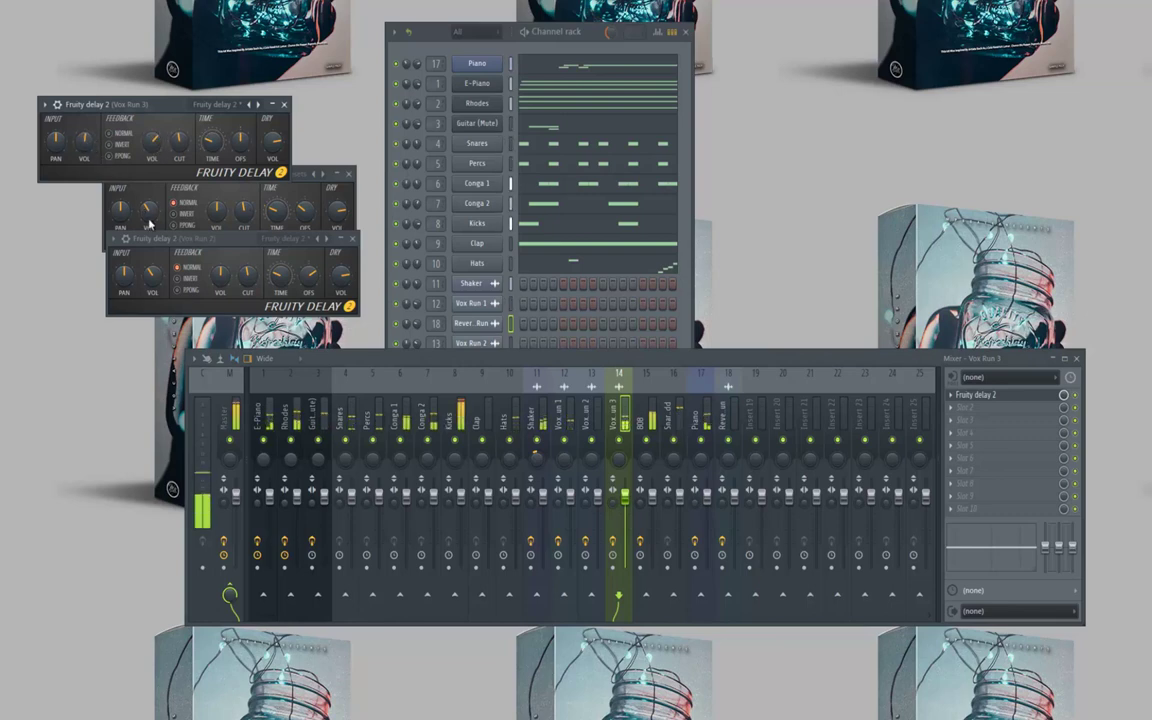
left_click(174, 226)
left_click(179, 290)
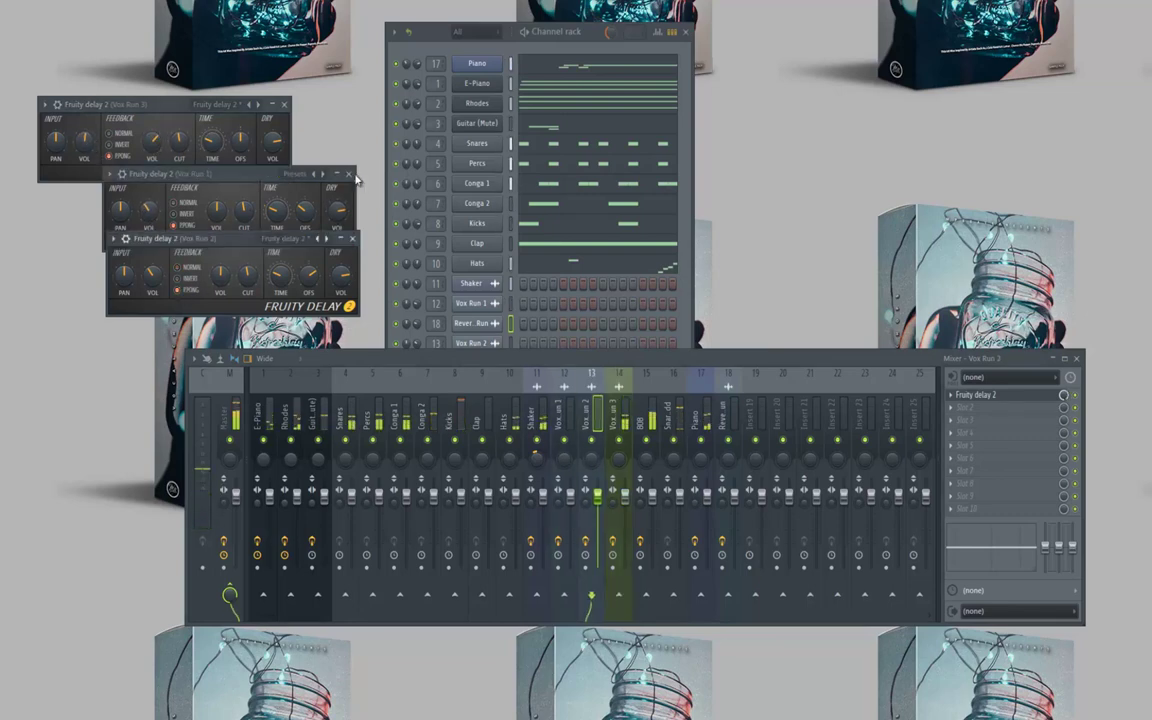
left_click(349, 174)
left_click(352, 239)
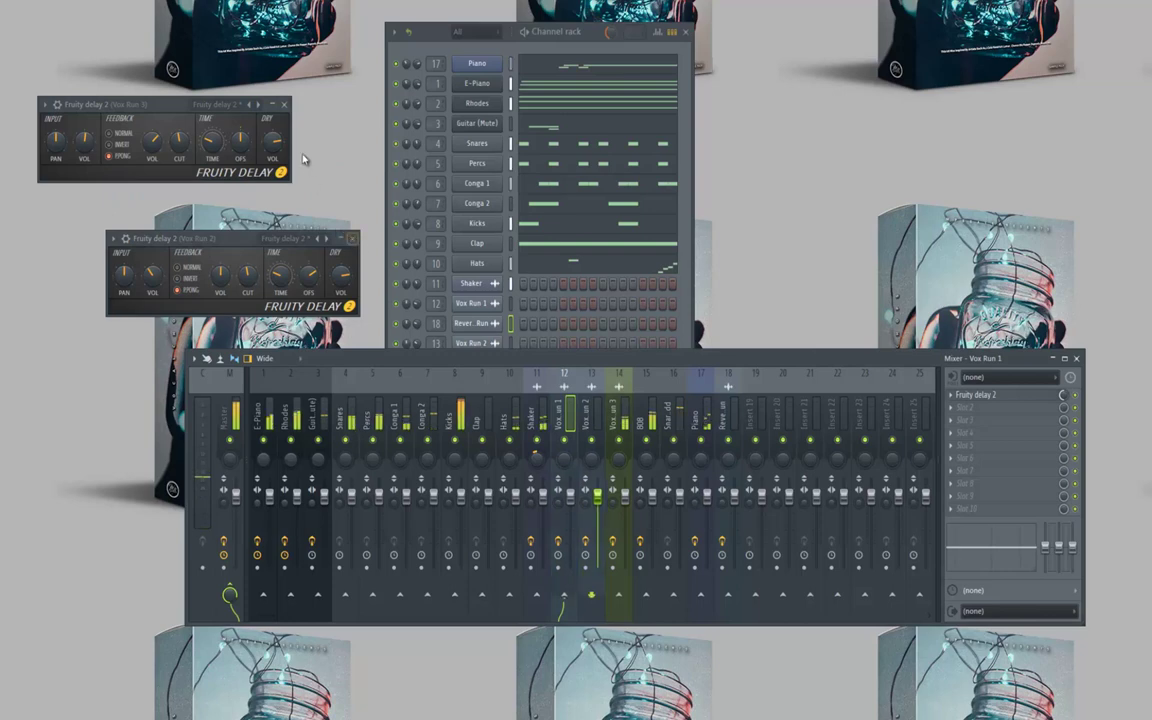
left_click(284, 104)
Mute the Vox Run 1 and Vox Run 2 channels and close the mixer.
left_click(400, 312)
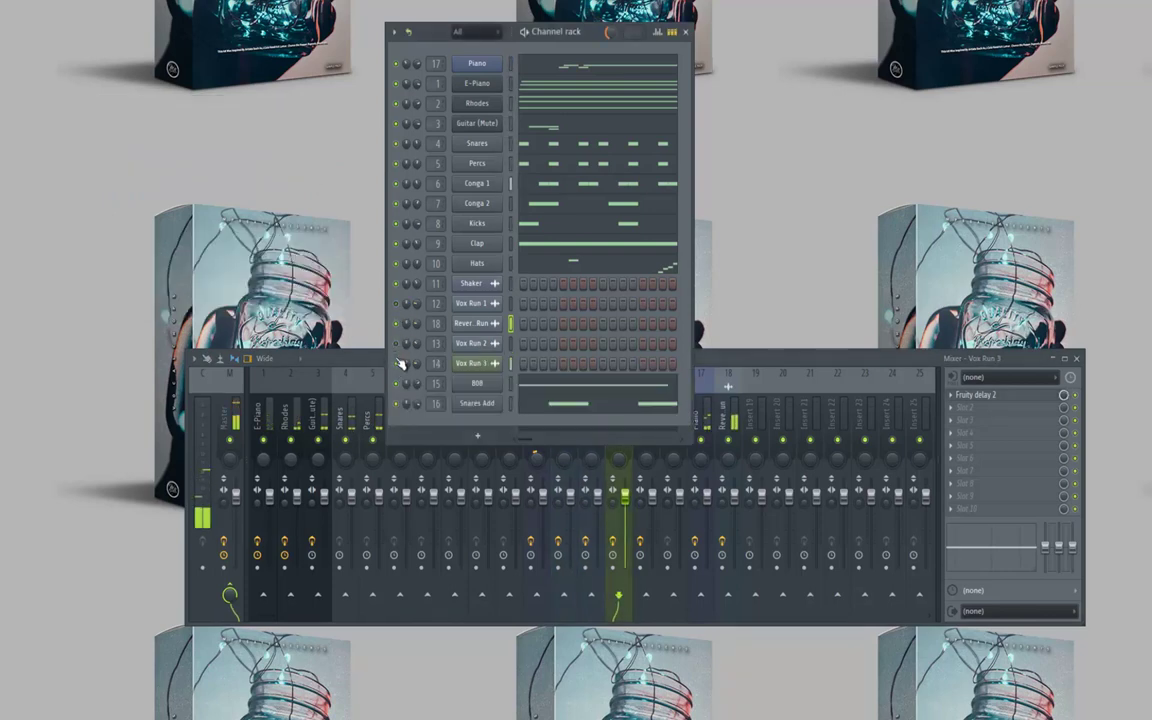
left_click(1076, 358)
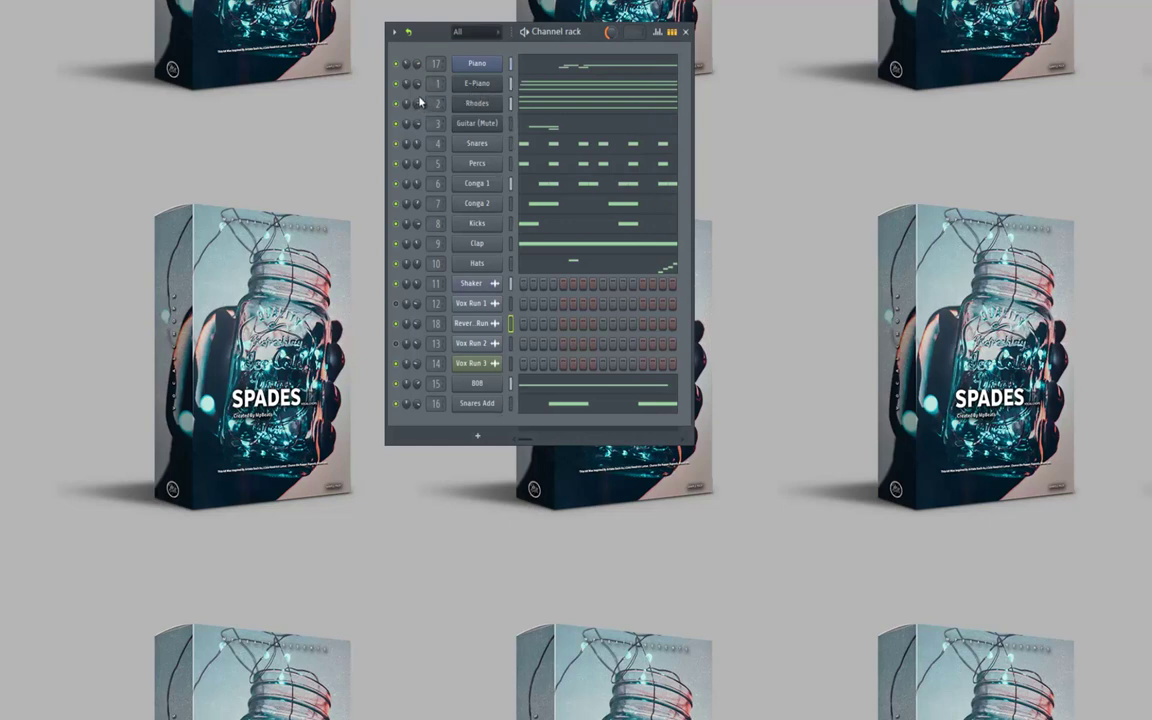
right_click(502, 101)
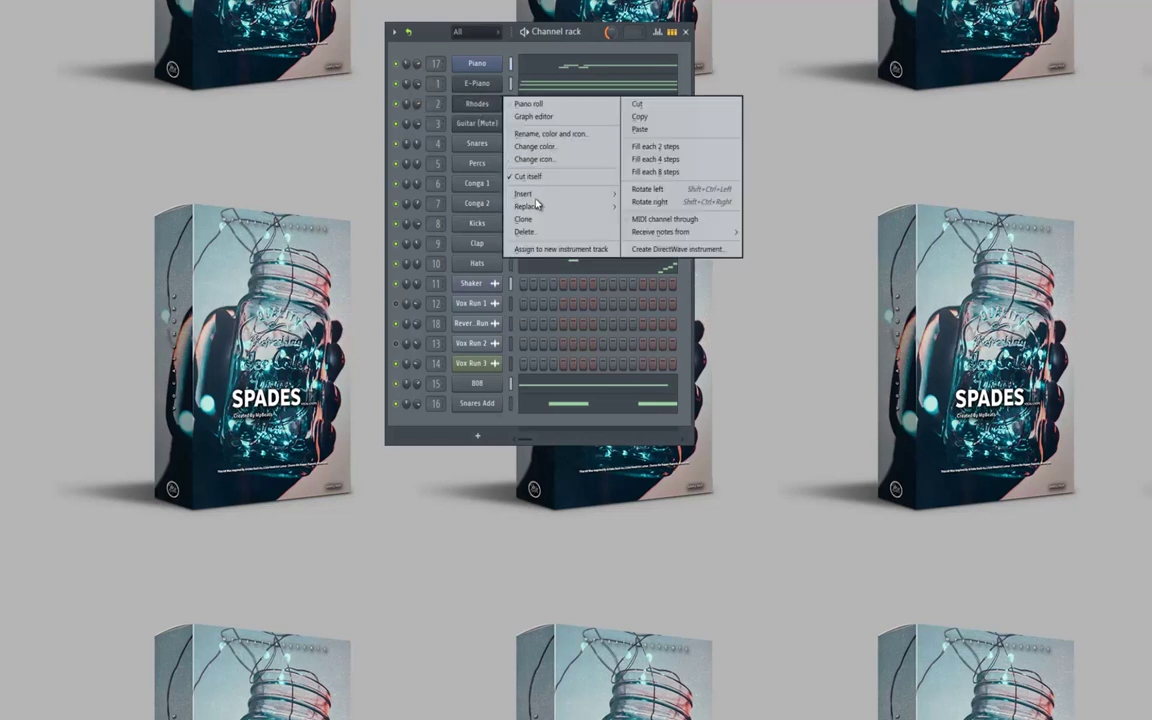
mouse_move(530, 193)
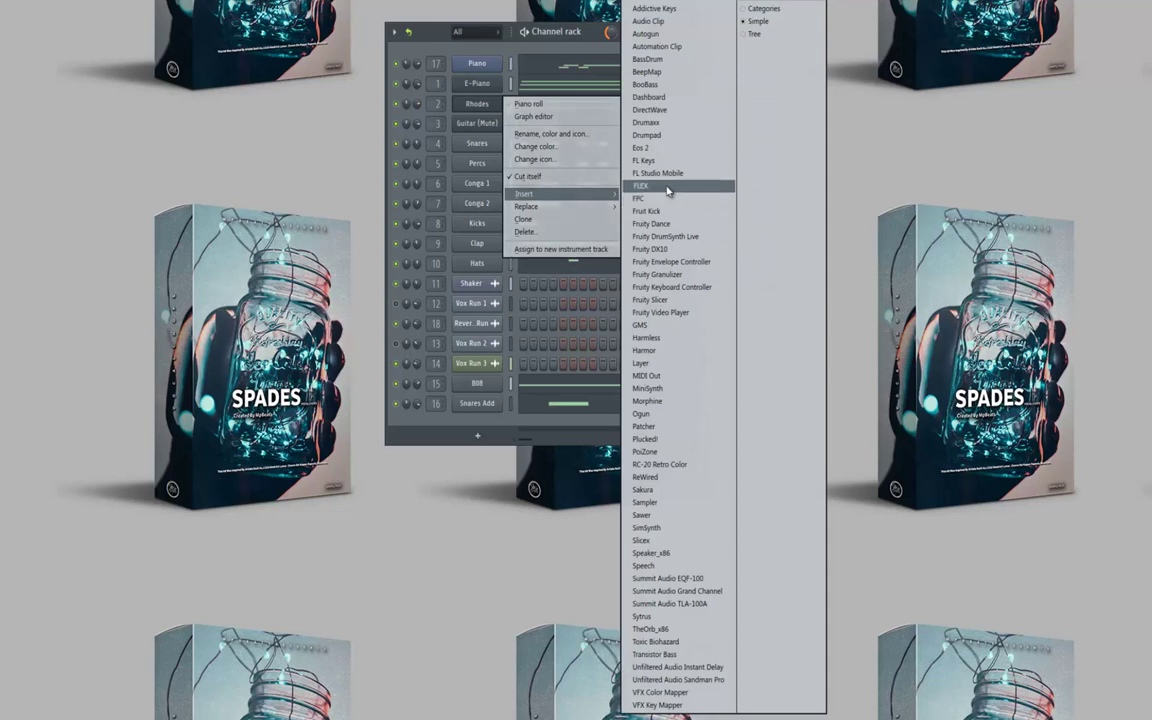
left_click(418, 371)
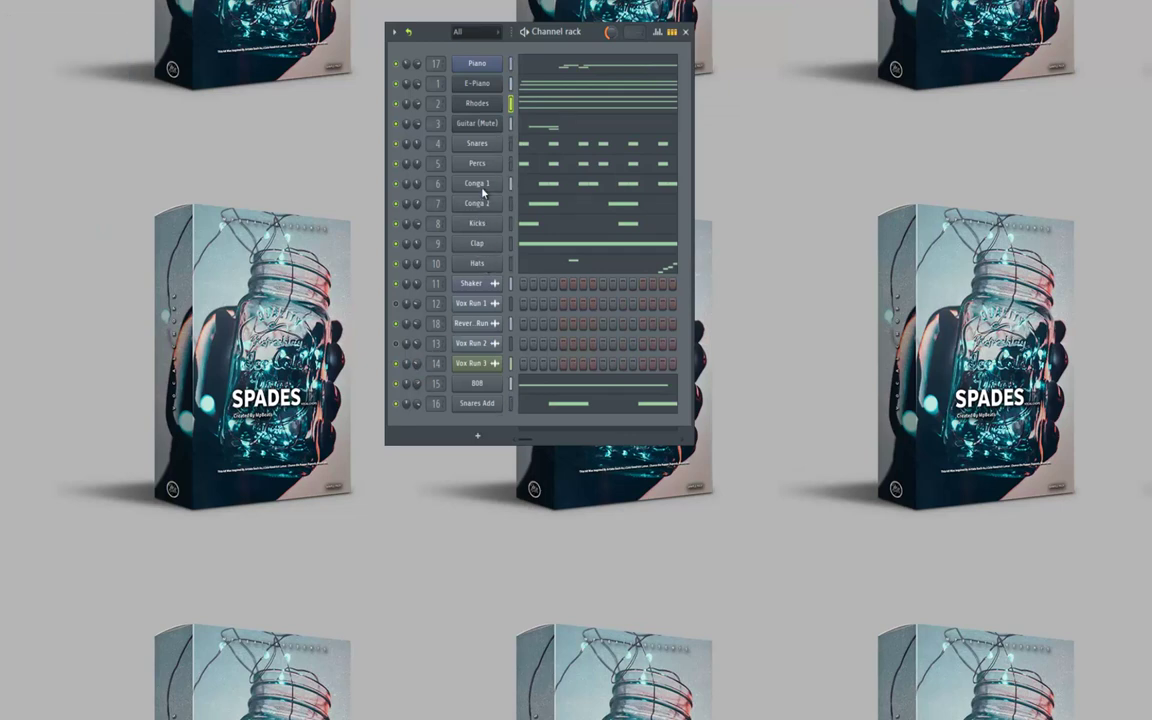
Find Nexus among all generators, insert it as a new channel above Rhodes and move the channel rack clear of the plugin.
right_click(490, 104)
mouse_move(545, 193)
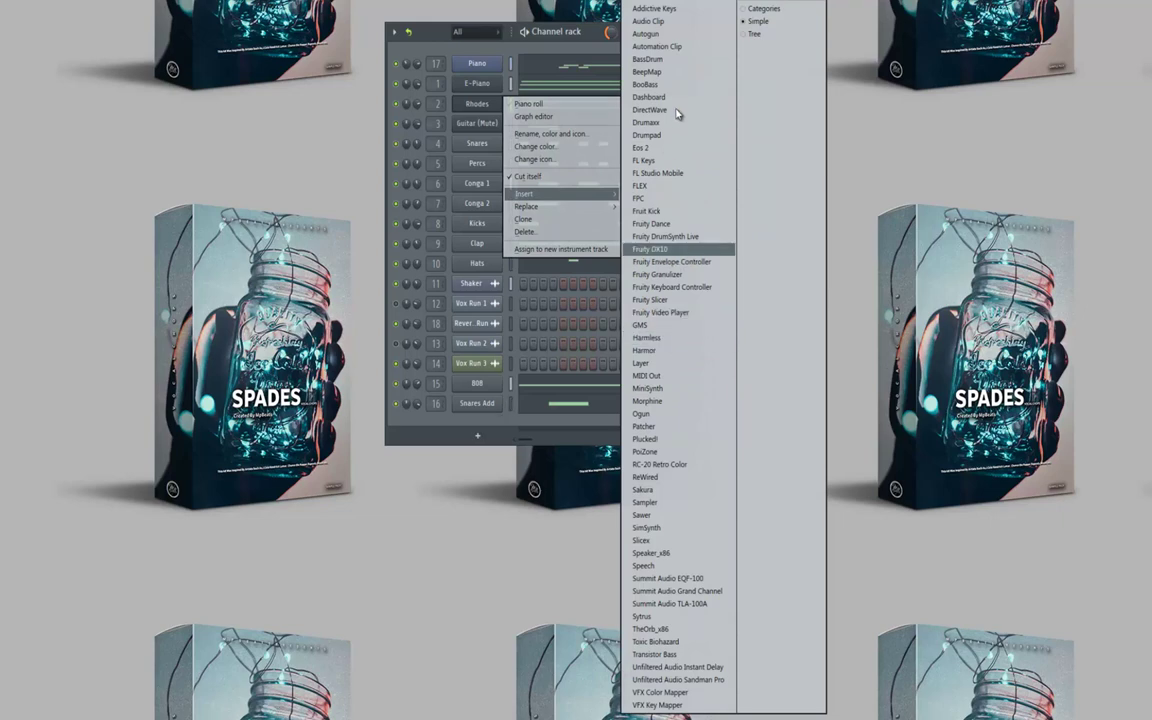
left_click(678, 3)
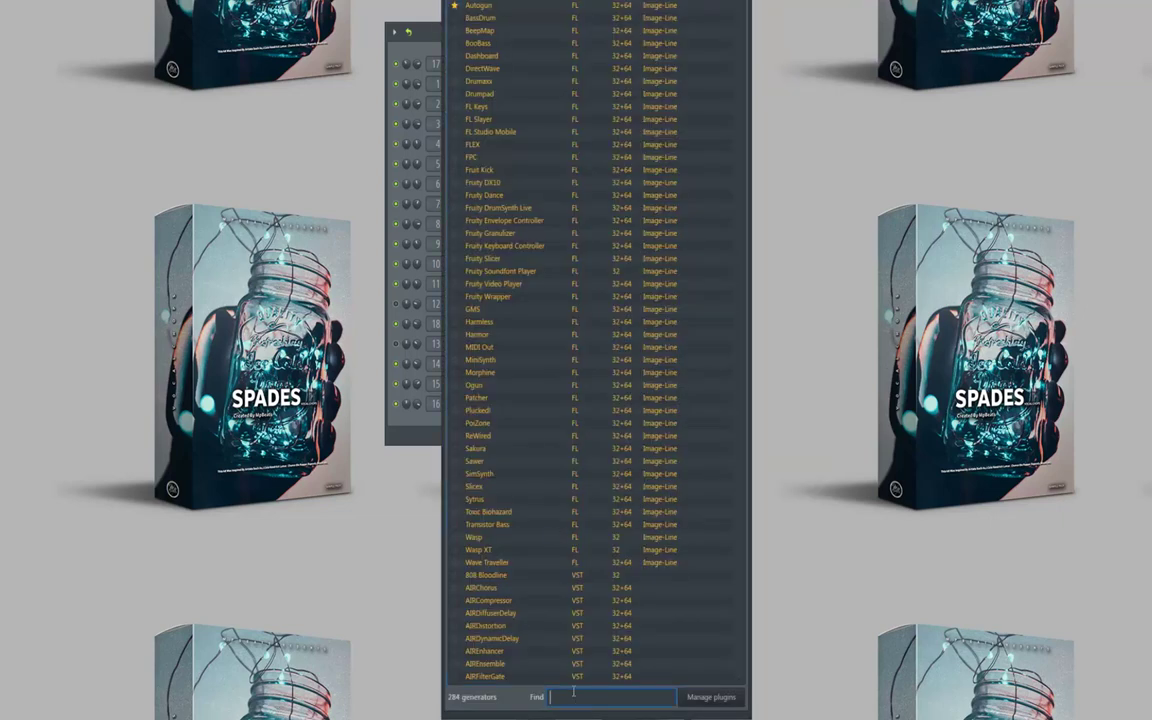
type("Nex")
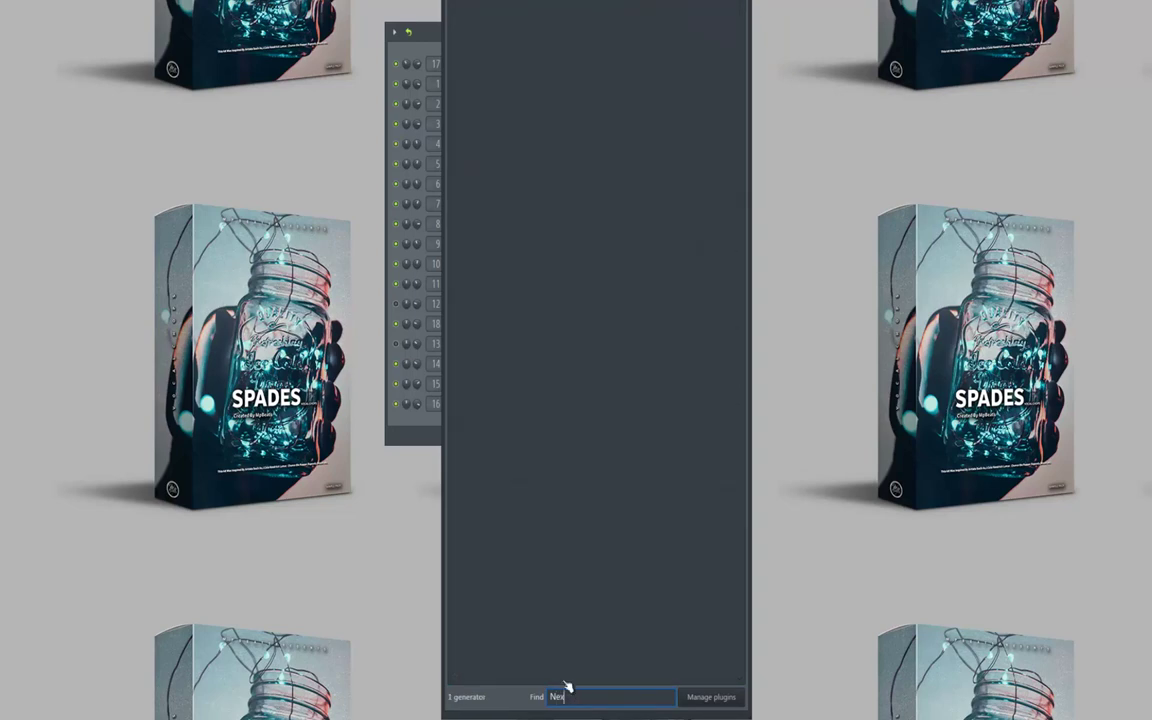
key("Return")
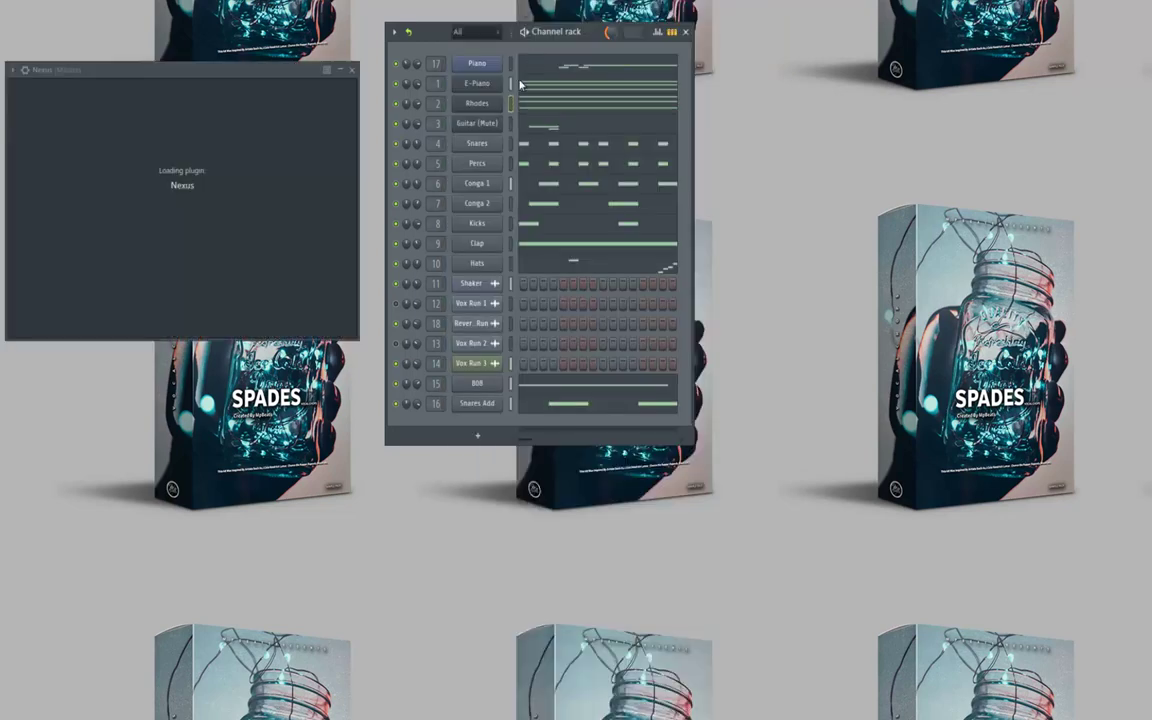
left_click_drag(590, 32, 763, 73)
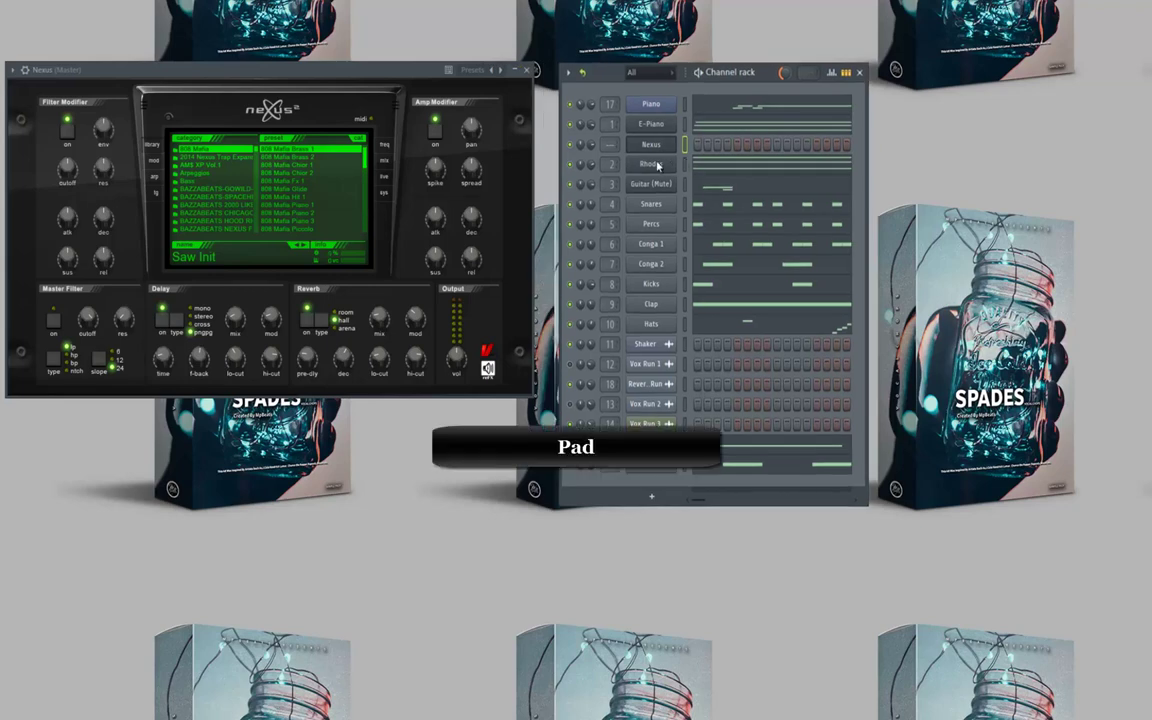
Copy the Rhodes channel's notes and paste them into the Nexus channel.
right_click(672, 162)
left_click(822, 179)
right_click(665, 145)
left_click(814, 170)
Rename the Nexus channel as Pad.
right_click(663, 146)
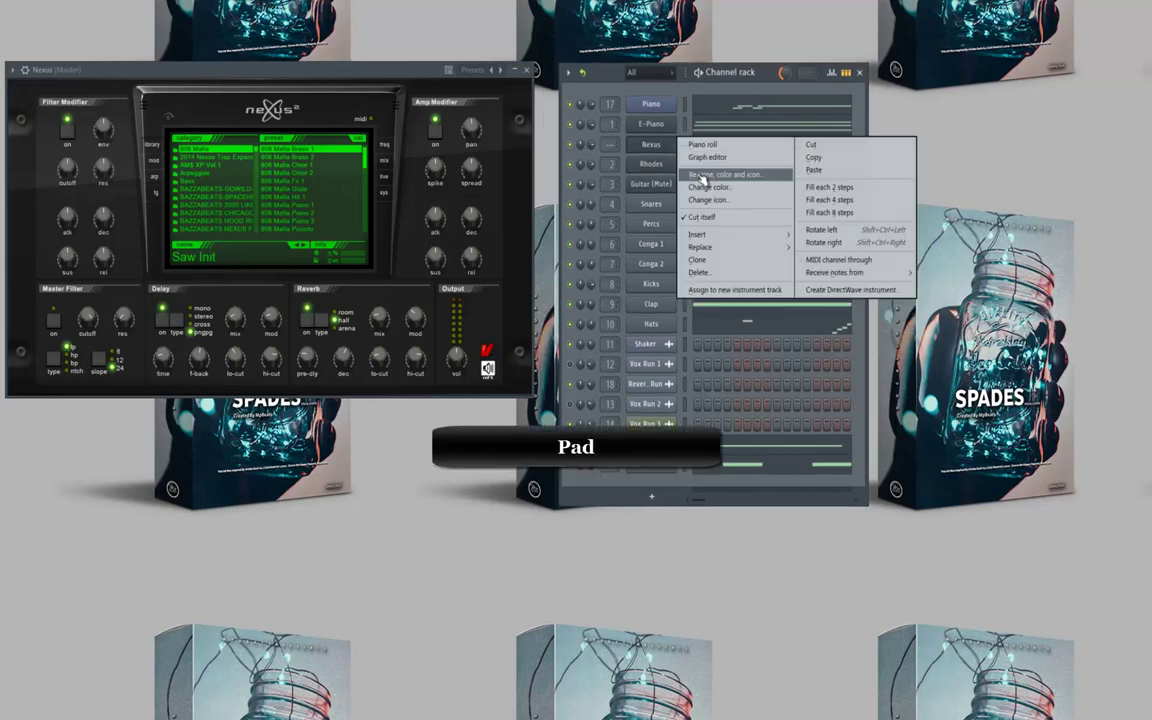
left_click(617, 185)
type("Pad")
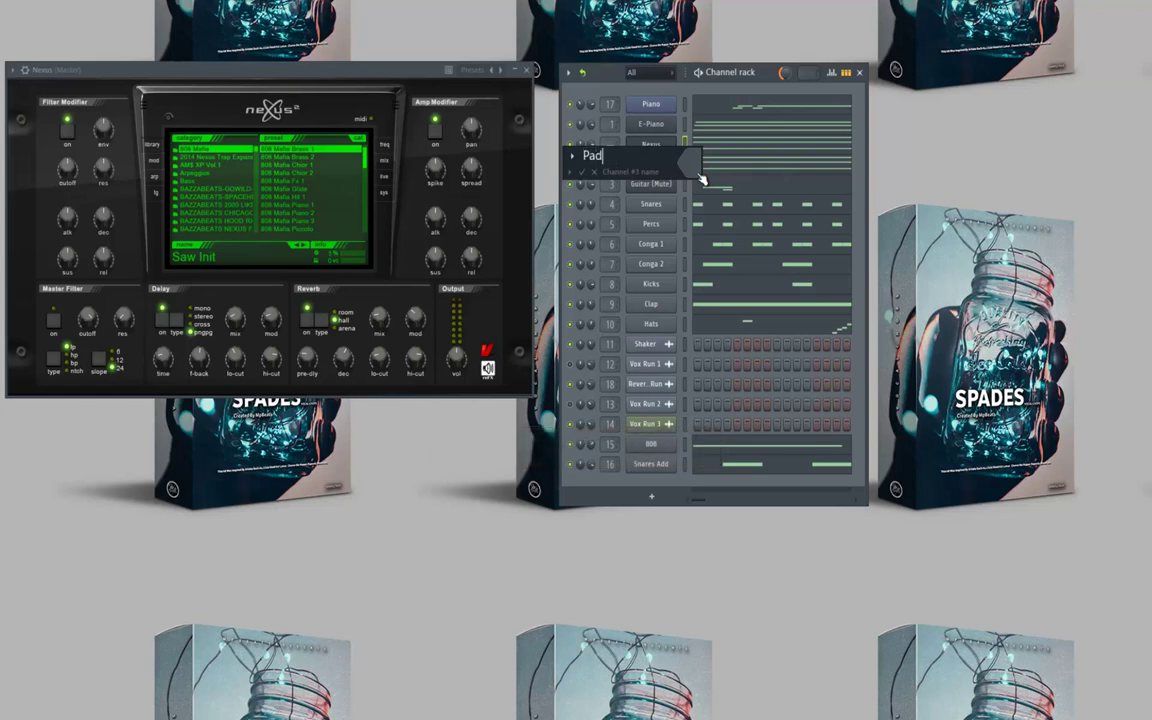
key("Return")
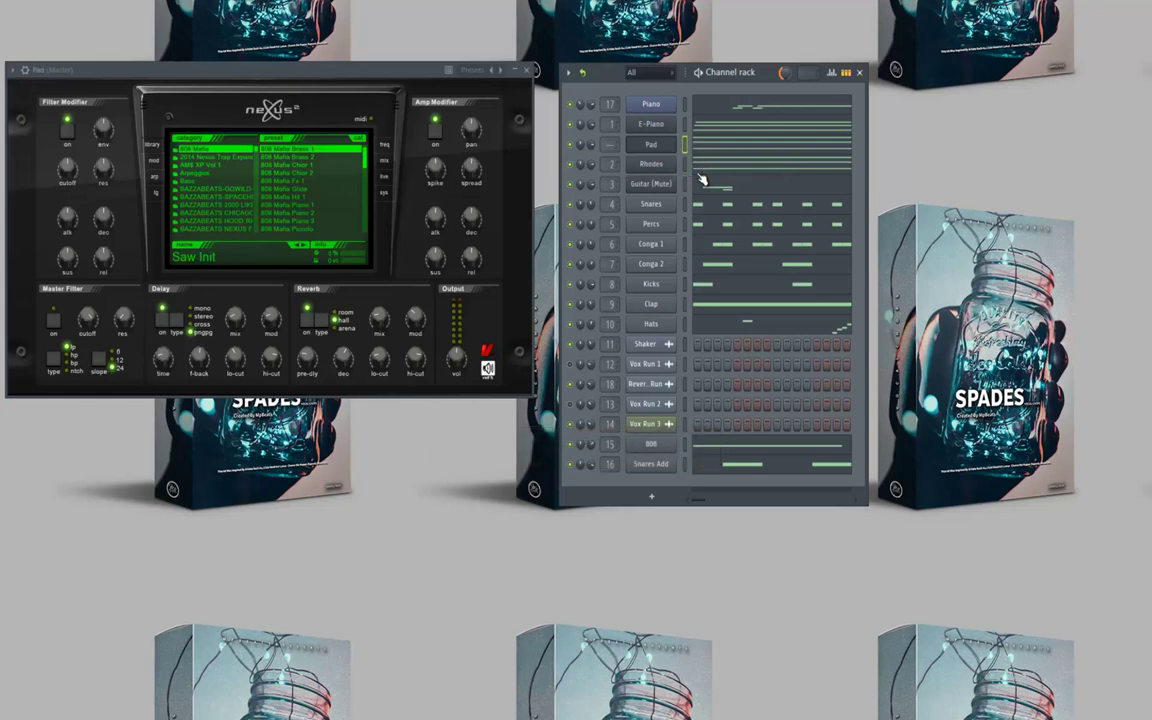
Solo the Pad channel and load the PD Ambient Pad 1 preset from the Single Layer Pads category.
right_click(572, 147)
left_click(589, 155)
scroll(245, 172, "down", 10)
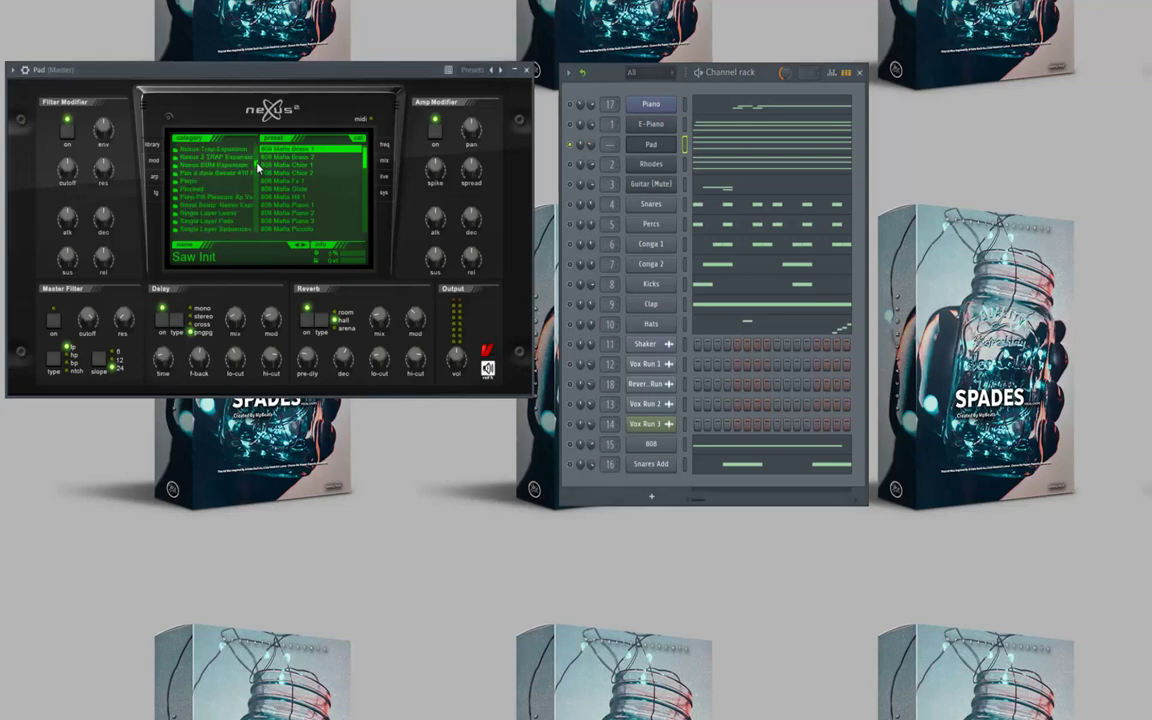
scroll(211, 205, "down", 6)
left_click(212, 181)
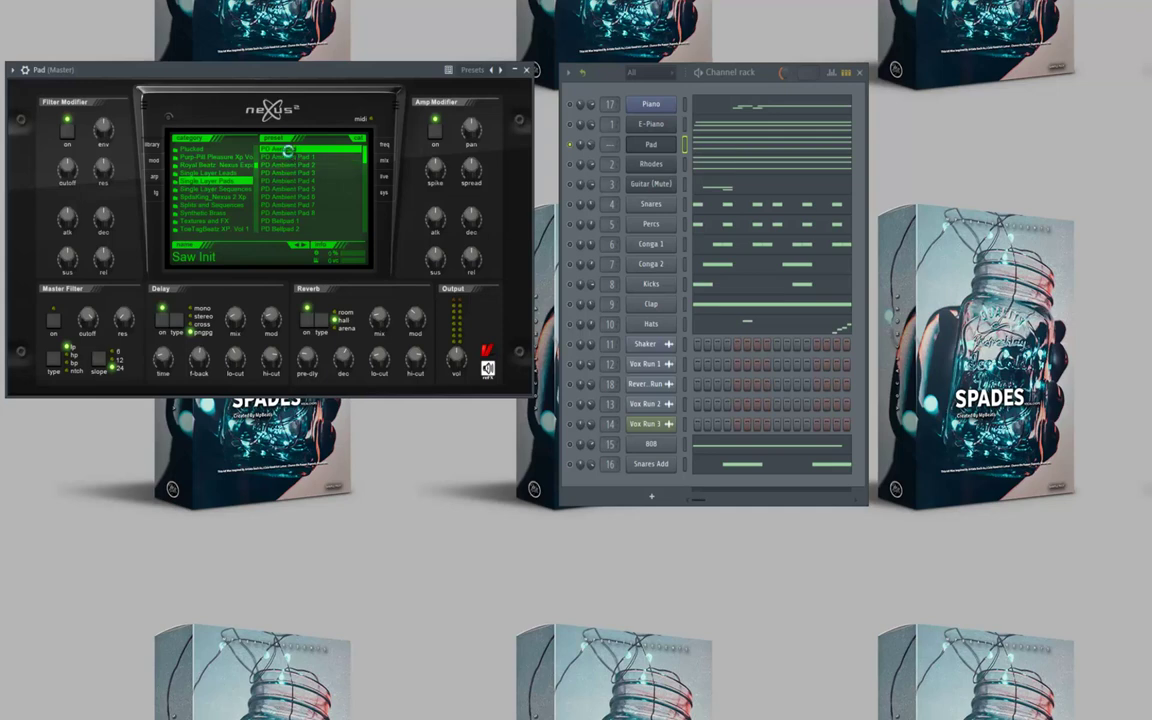
left_click(288, 150)
left_click(290, 158)
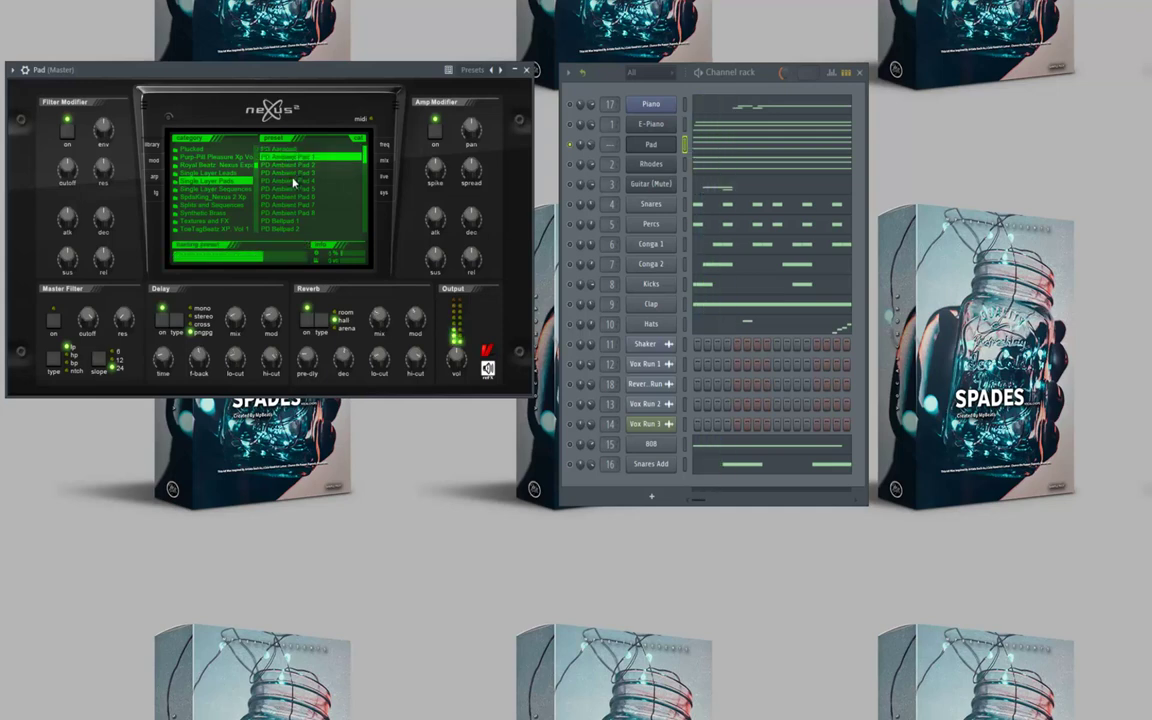
Load the PD Ambient Pad 5 preset in Nexus, view its effect and mix settings, and close the plugin.
left_click(153, 160)
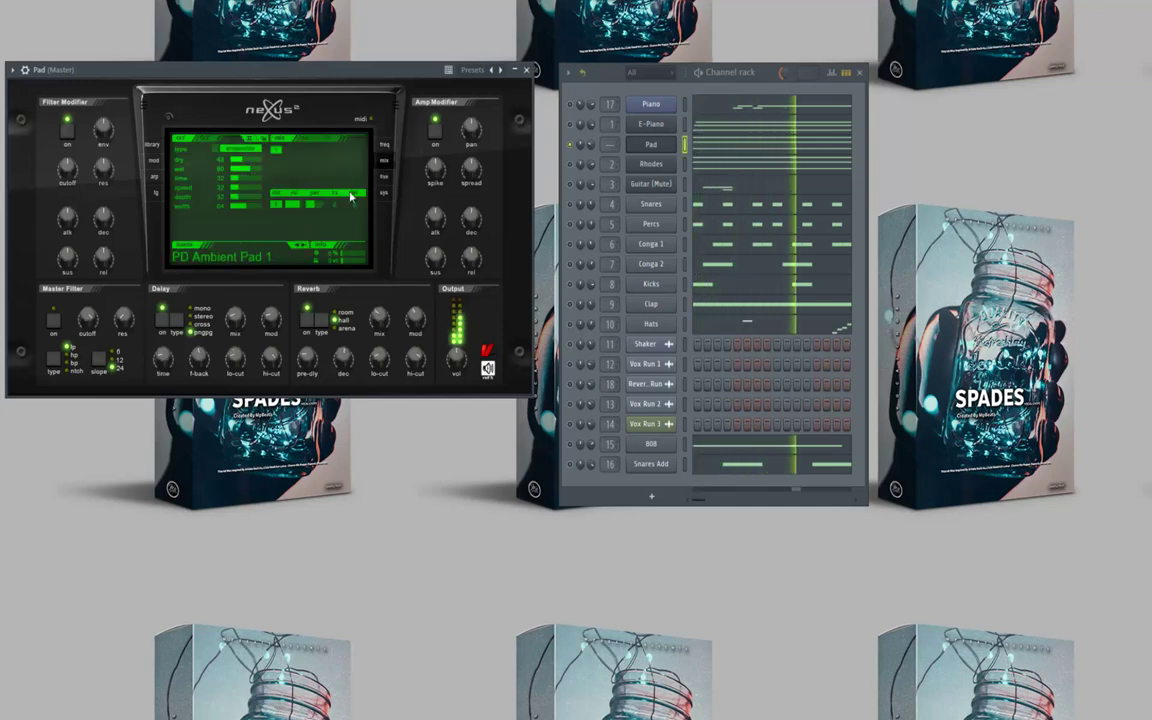
left_click(152, 144)
left_click(286, 188)
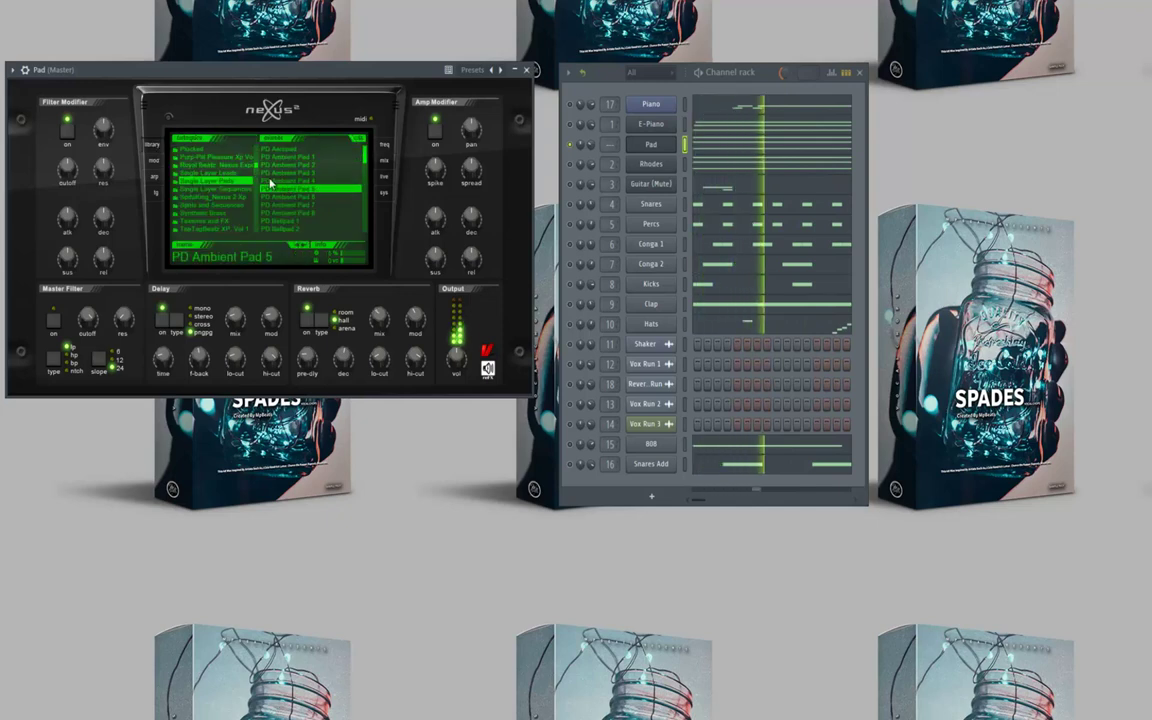
left_click(381, 163)
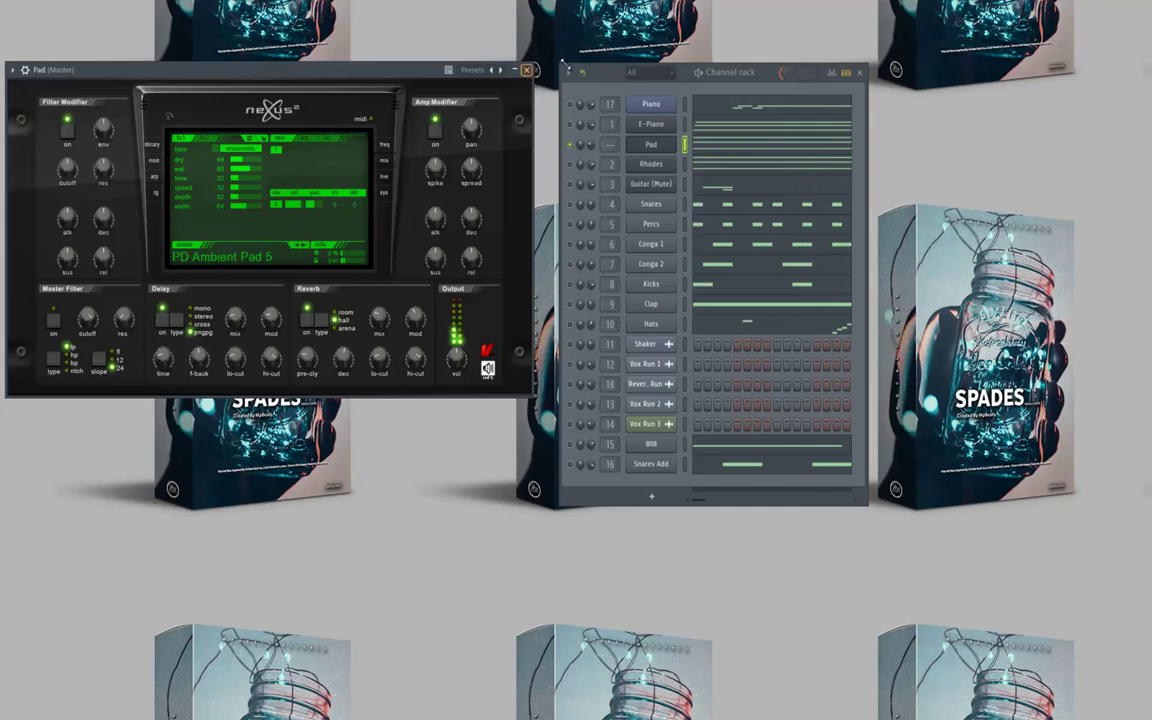
left_click(526, 69)
Route the Pad channel to mixer insert 19.
key("F9")
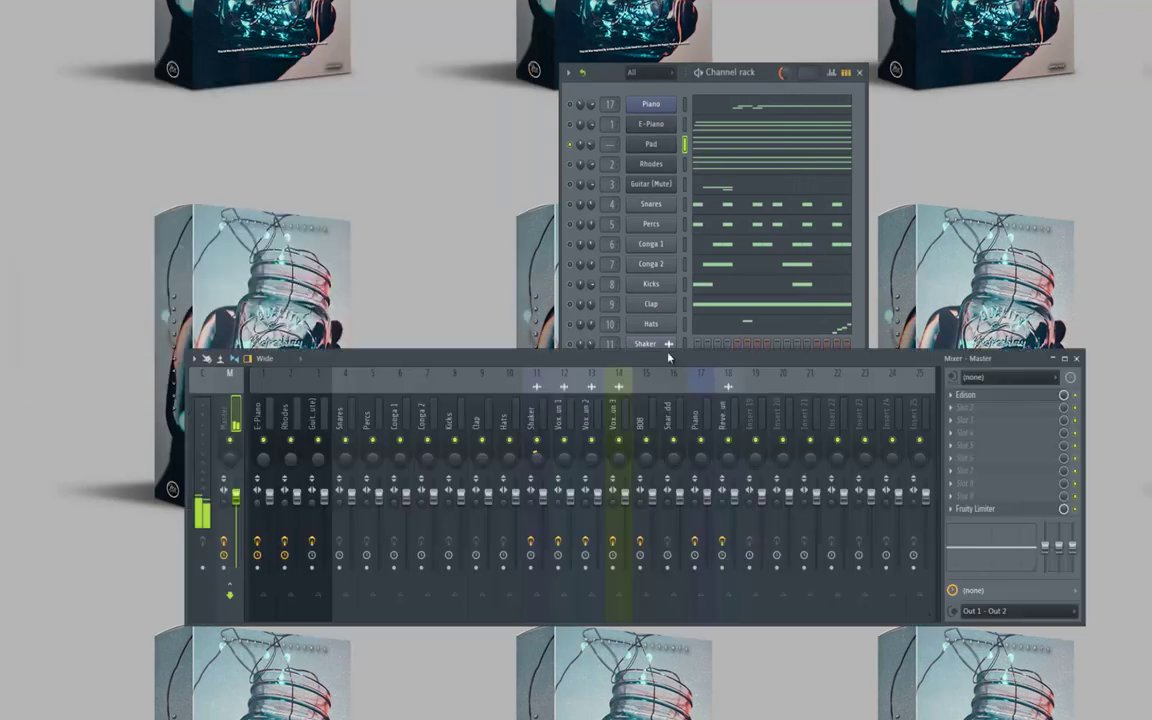
right_click(747, 425)
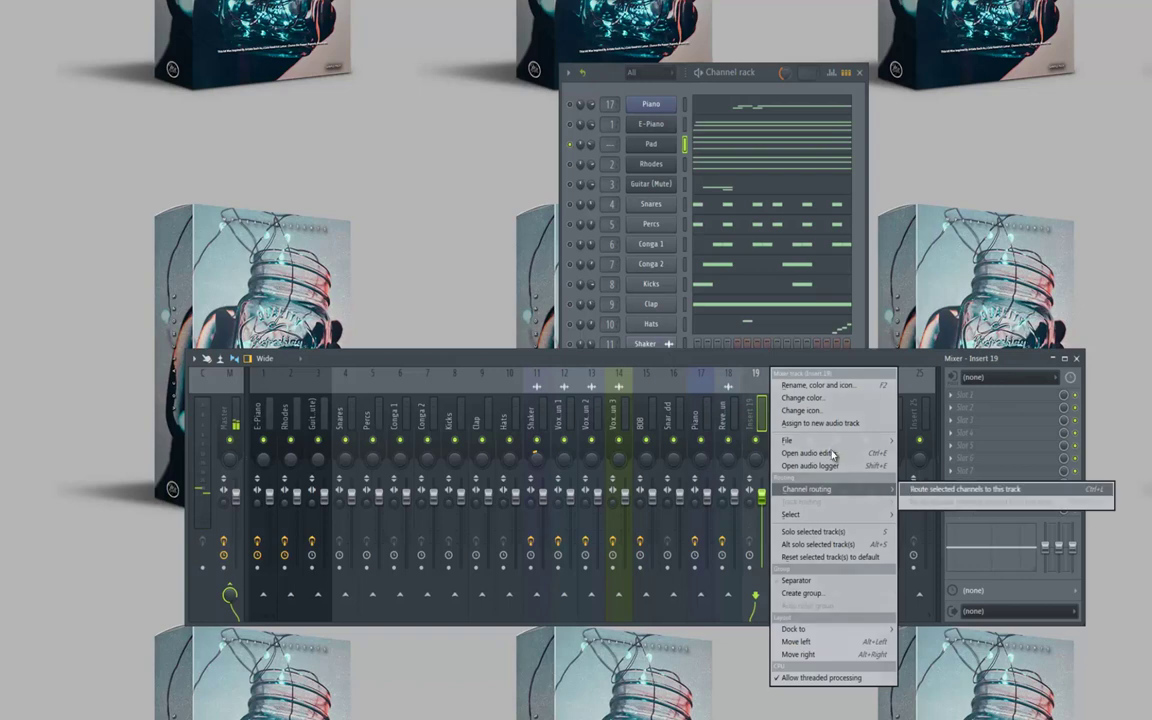
left_click(965, 489)
Load Fruity Parametric EQ 2 in the Pad track's first effect slot and cut the low frequencies with a steep high-pass band.
left_click(951, 398)
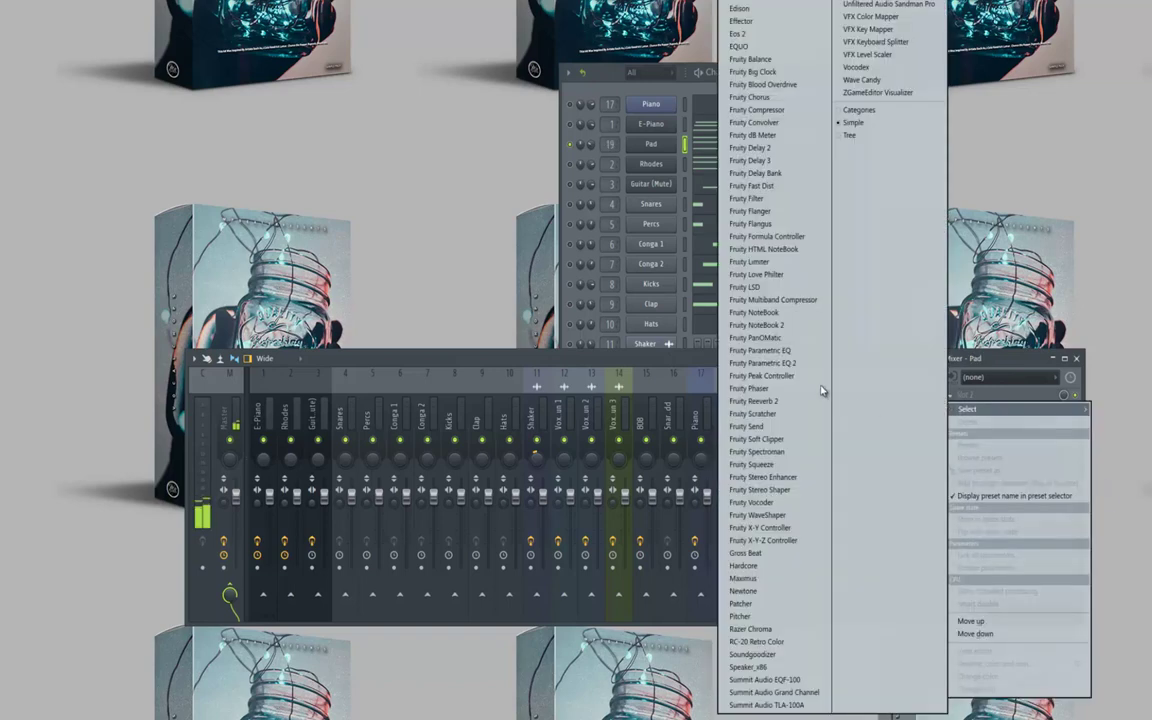
left_click(762, 363)
left_click_drag(302, 105, 304, 127)
left_click_drag(64, 178, 102, 183)
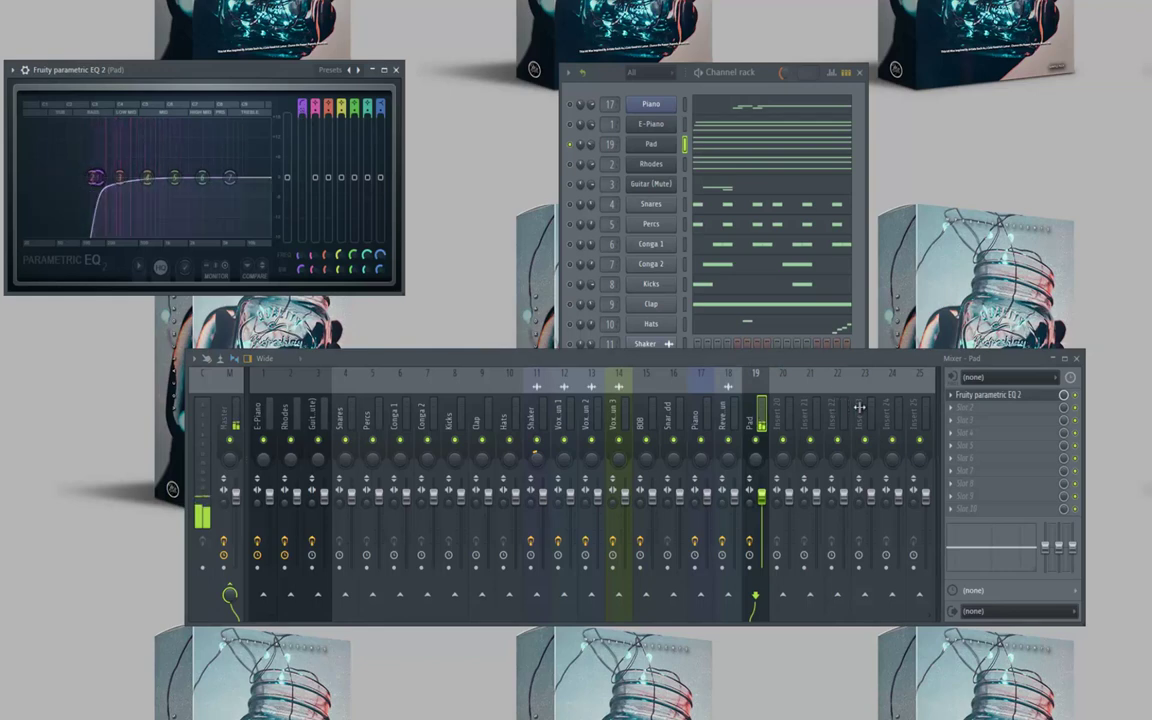
Load Fruity Stereo Enhancer in the Pad track's second effect slot and close its window.
left_click(956, 412)
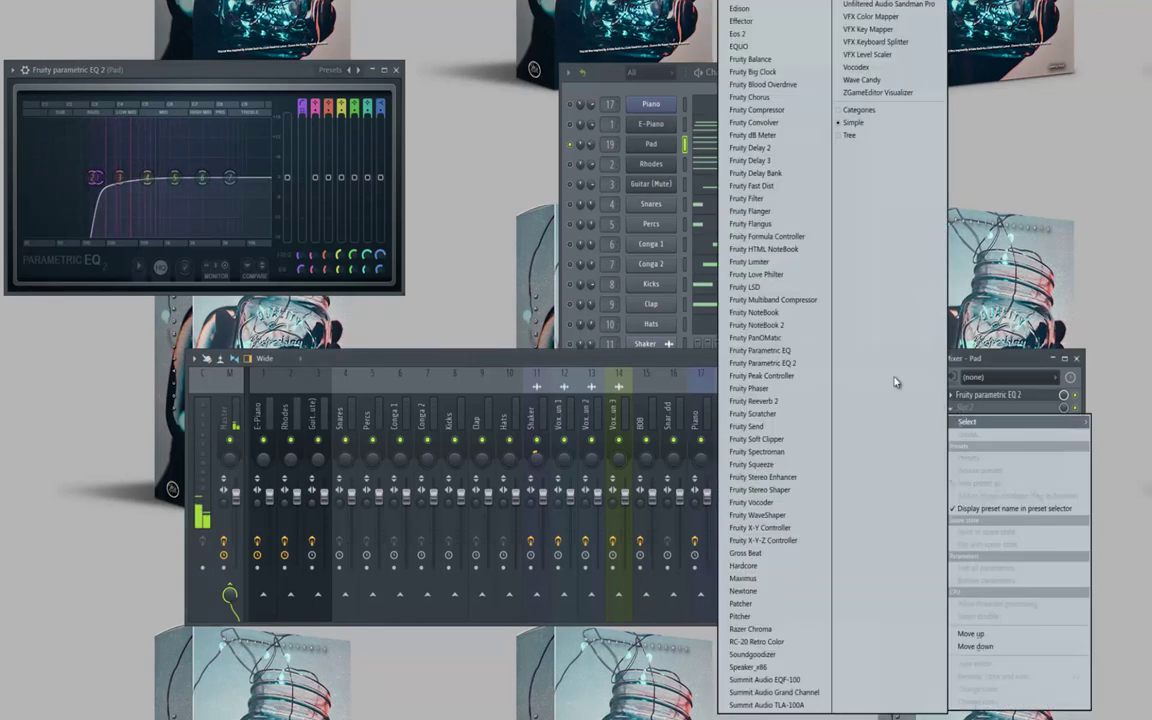
left_click(765, 477)
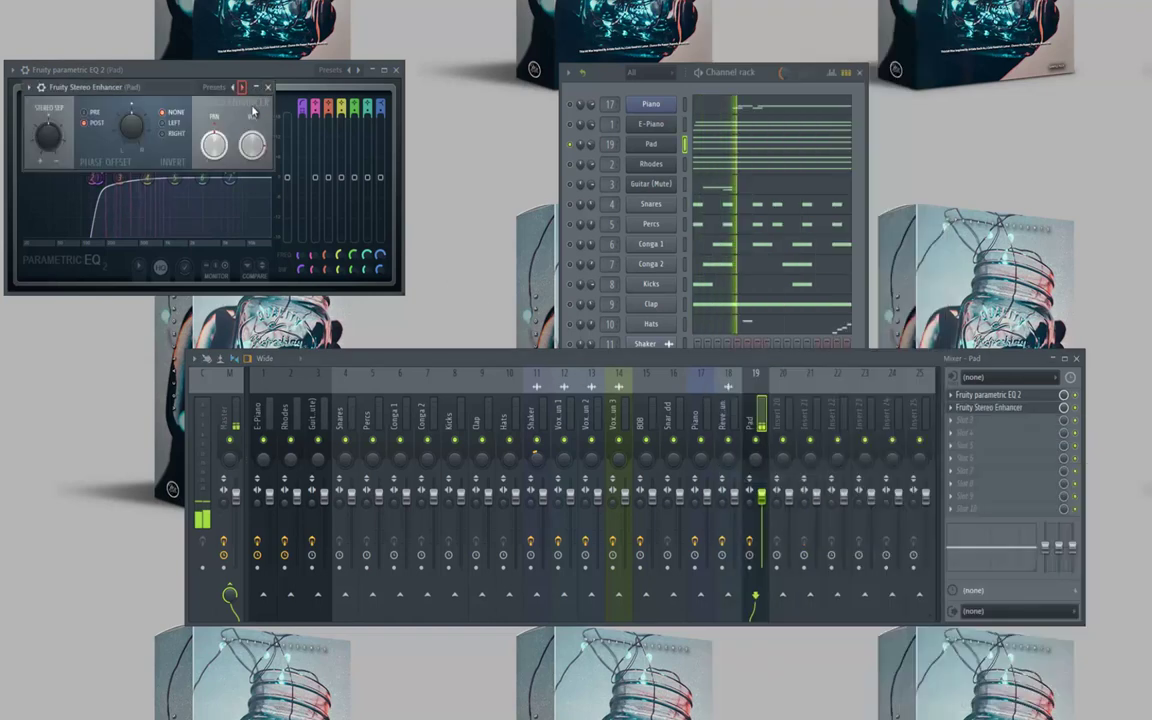
left_click(256, 88)
left_click(270, 109)
left_click(267, 88)
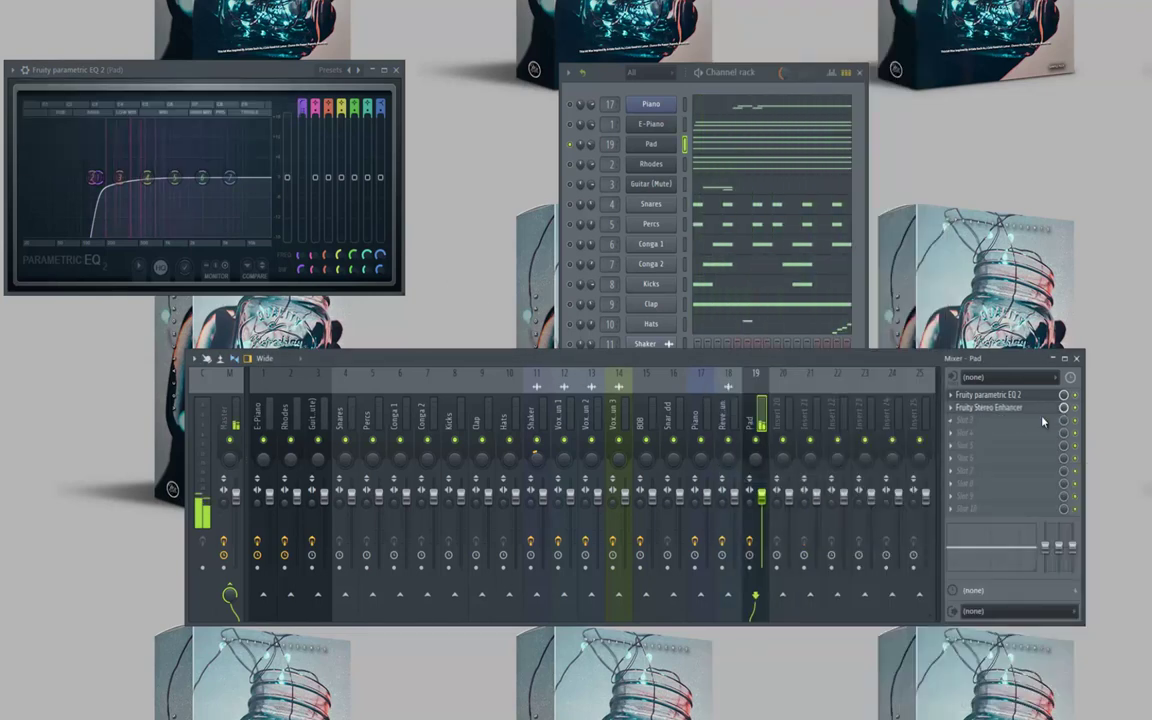
Unmute the E-Piano and Rhodes channels alongside the Pad and inspect the effects on their mixer tracks.
left_click(577, 126)
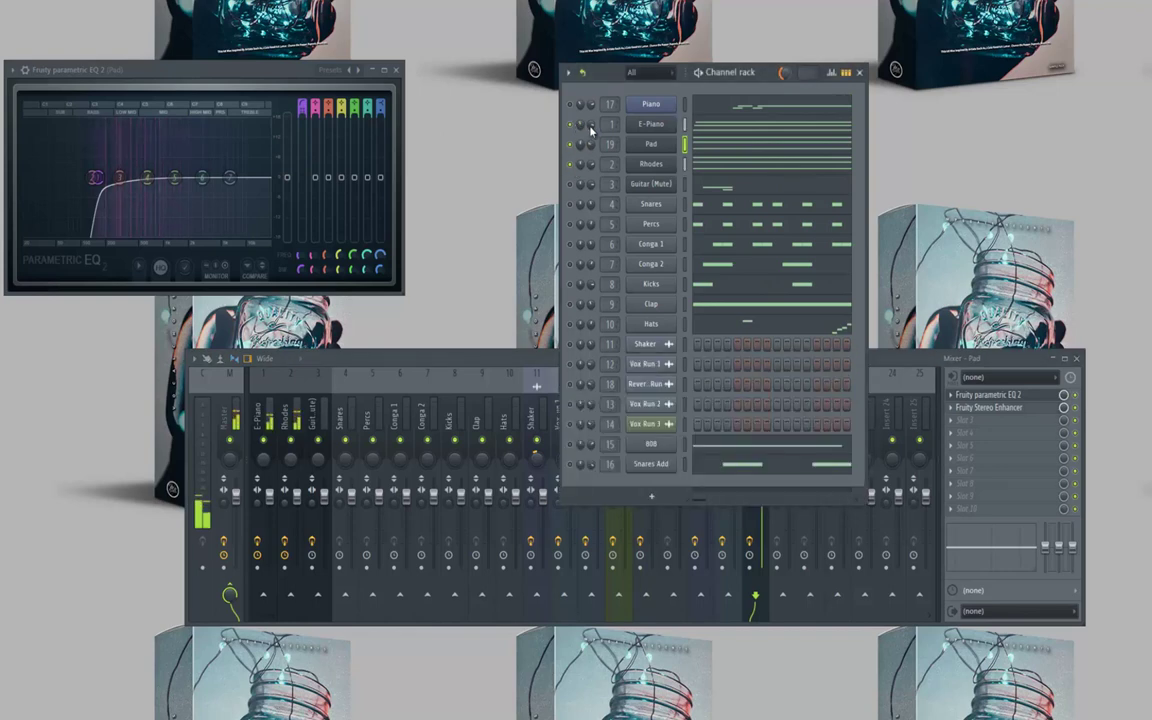
left_click(287, 420)
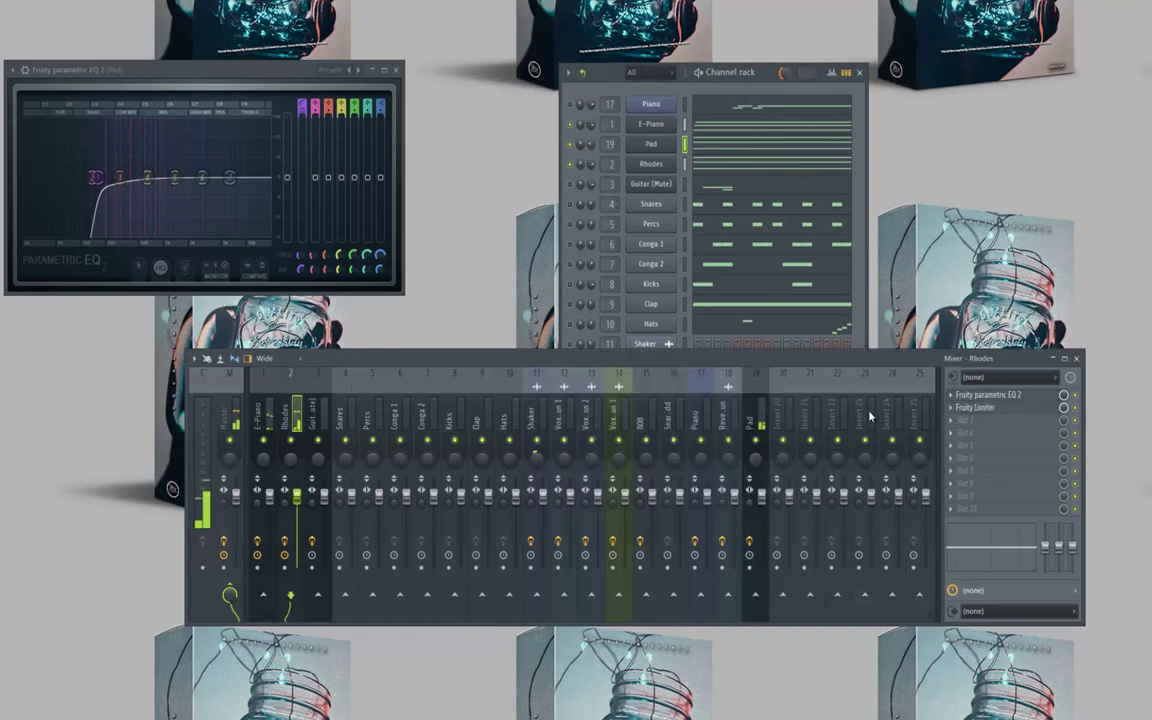
left_click(262, 420)
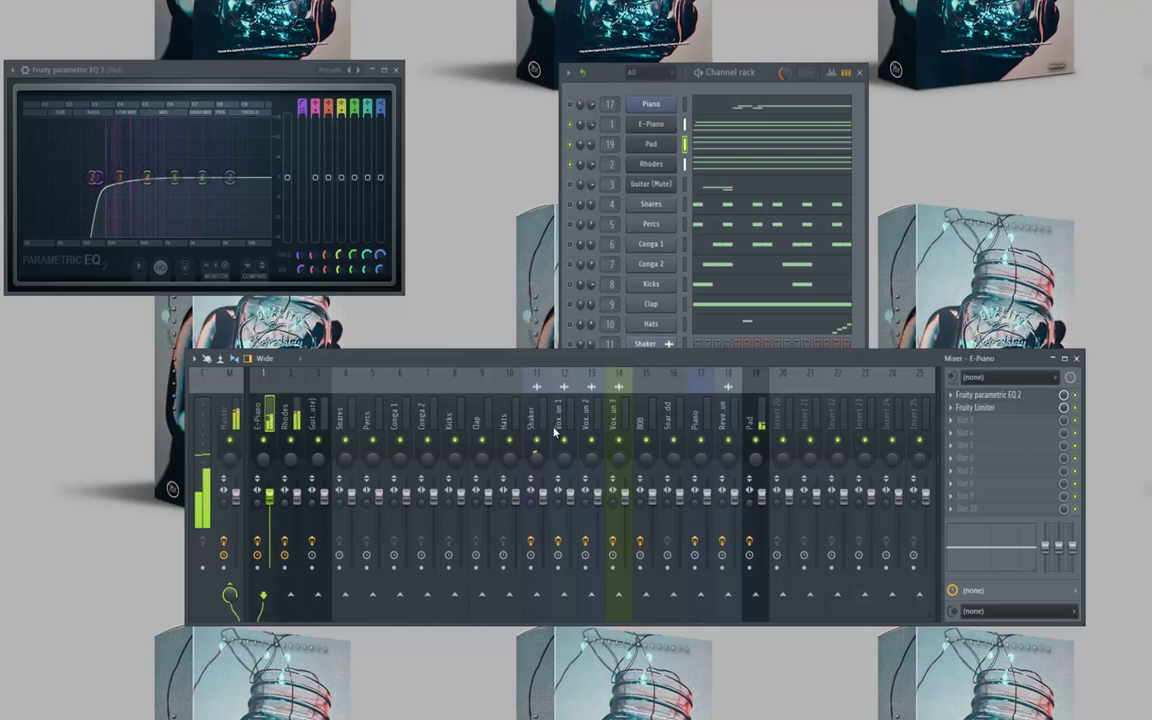
Load Fruity Delay 2 in the E-Piano track's third effect slot, set a stepped delay time and ping-pong feedback, and close its window.
left_click(941, 421)
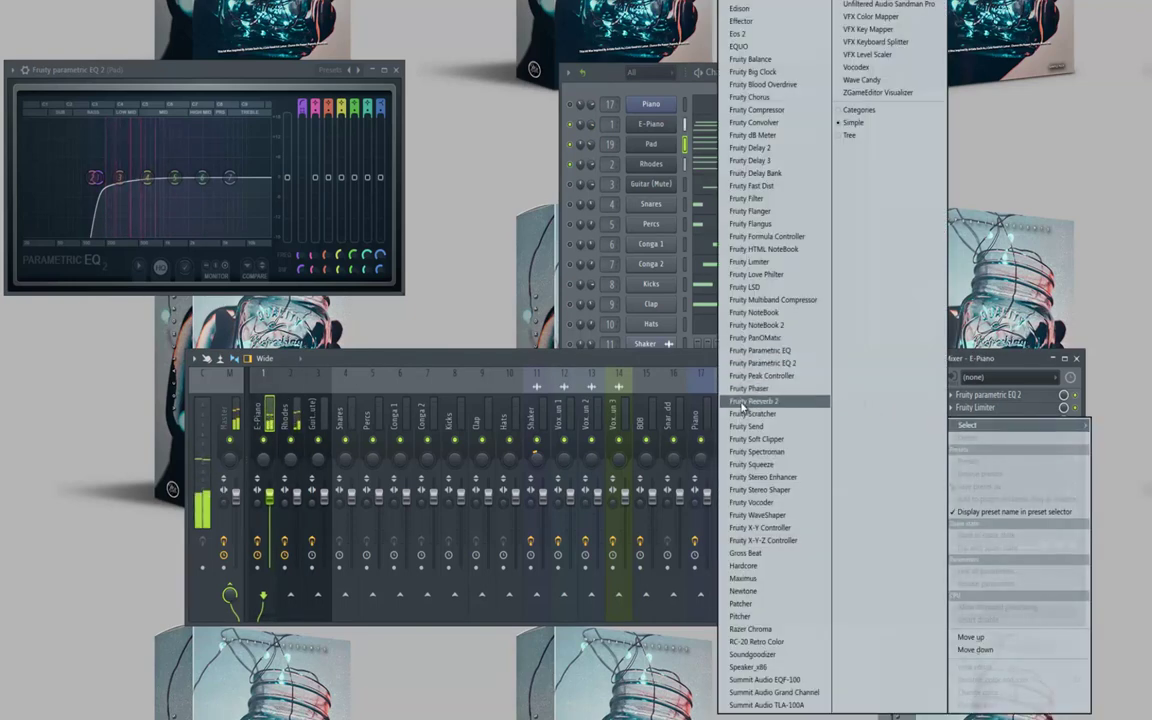
left_click(750, 147)
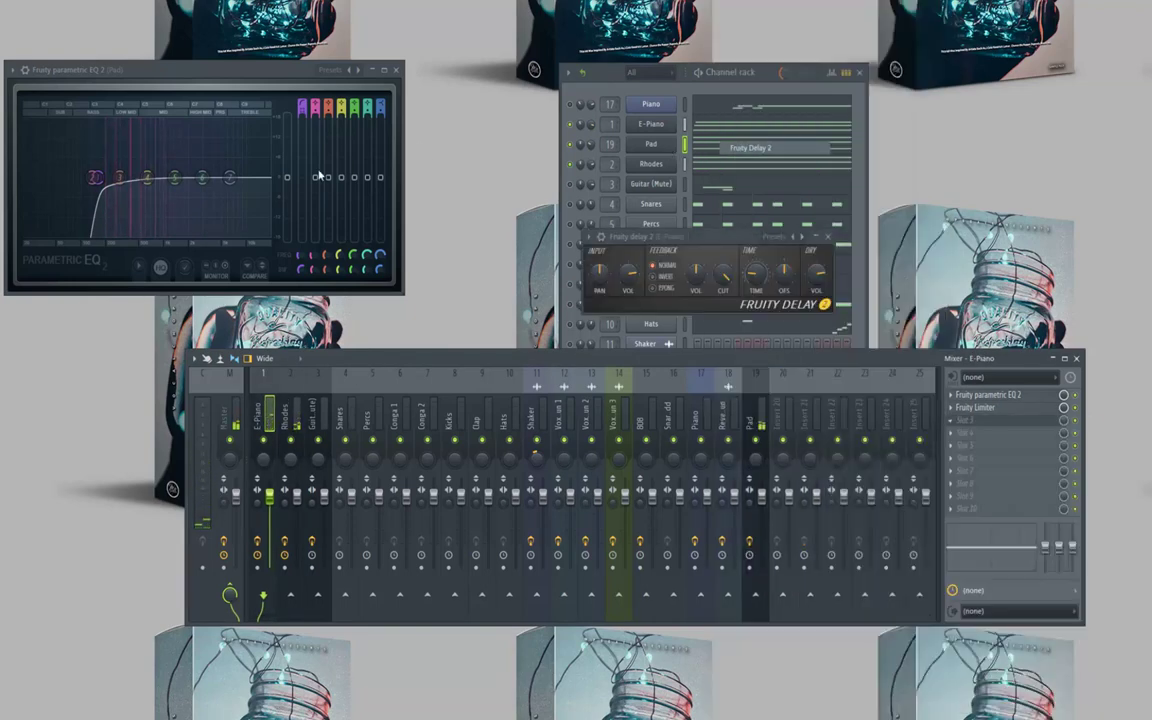
right_click(757, 279)
mouse_move(831, 300)
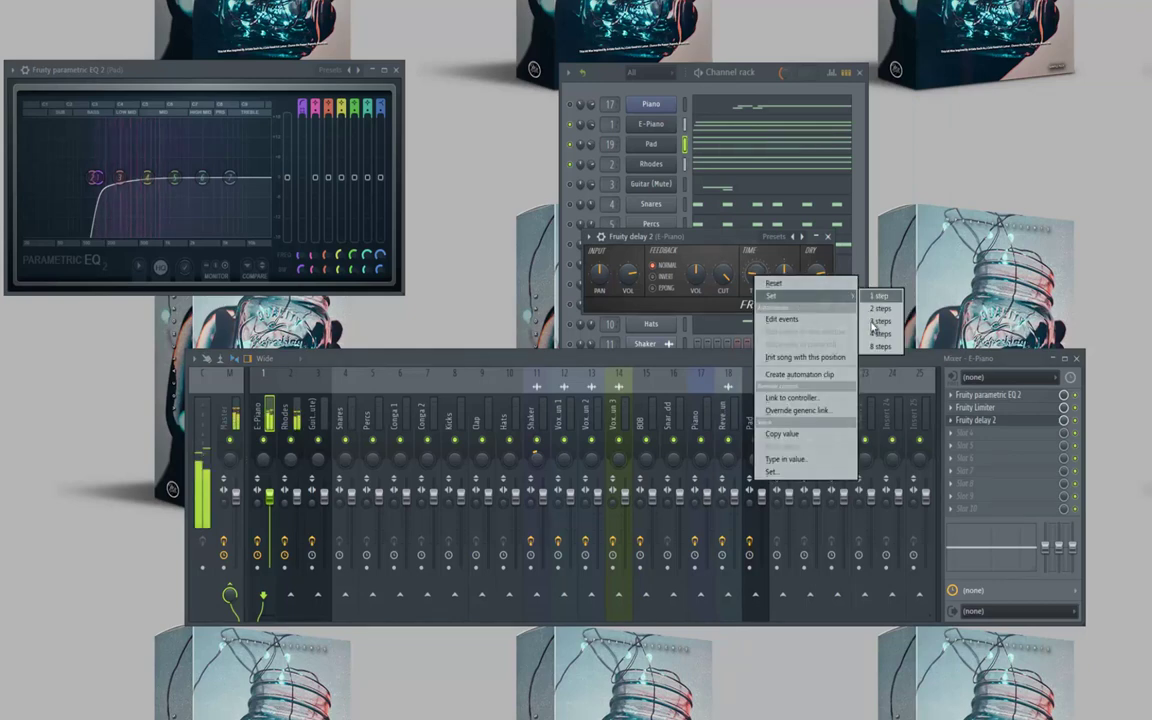
left_click(875, 335)
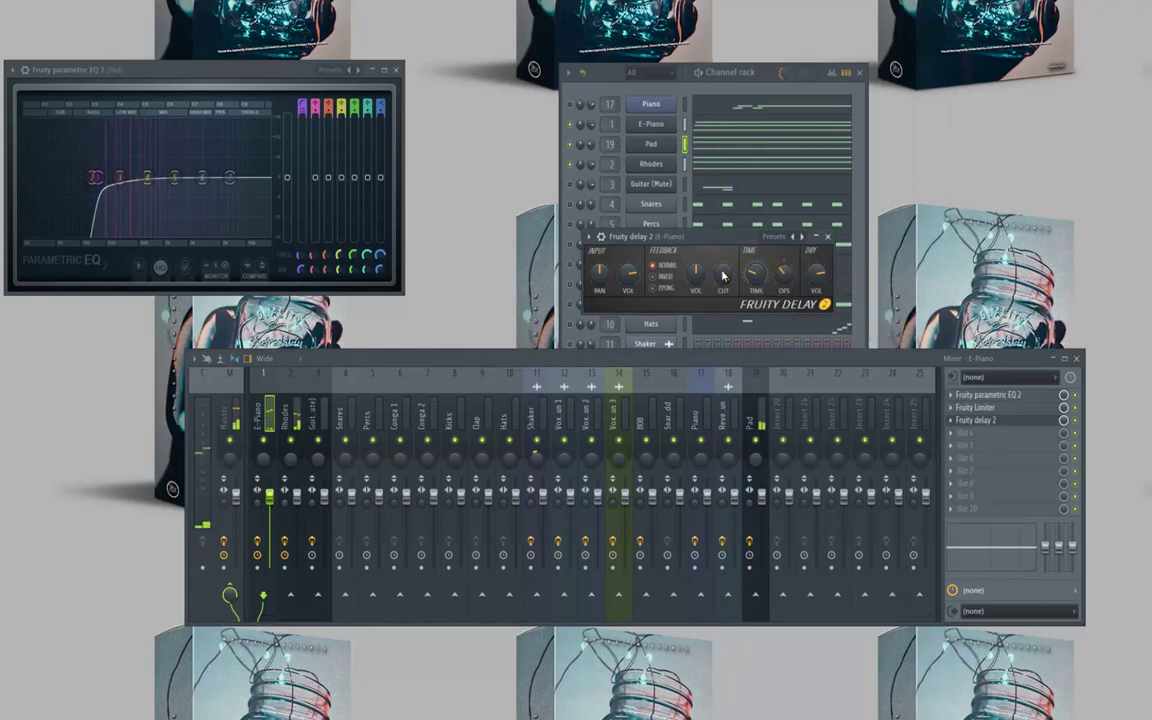
key("space")
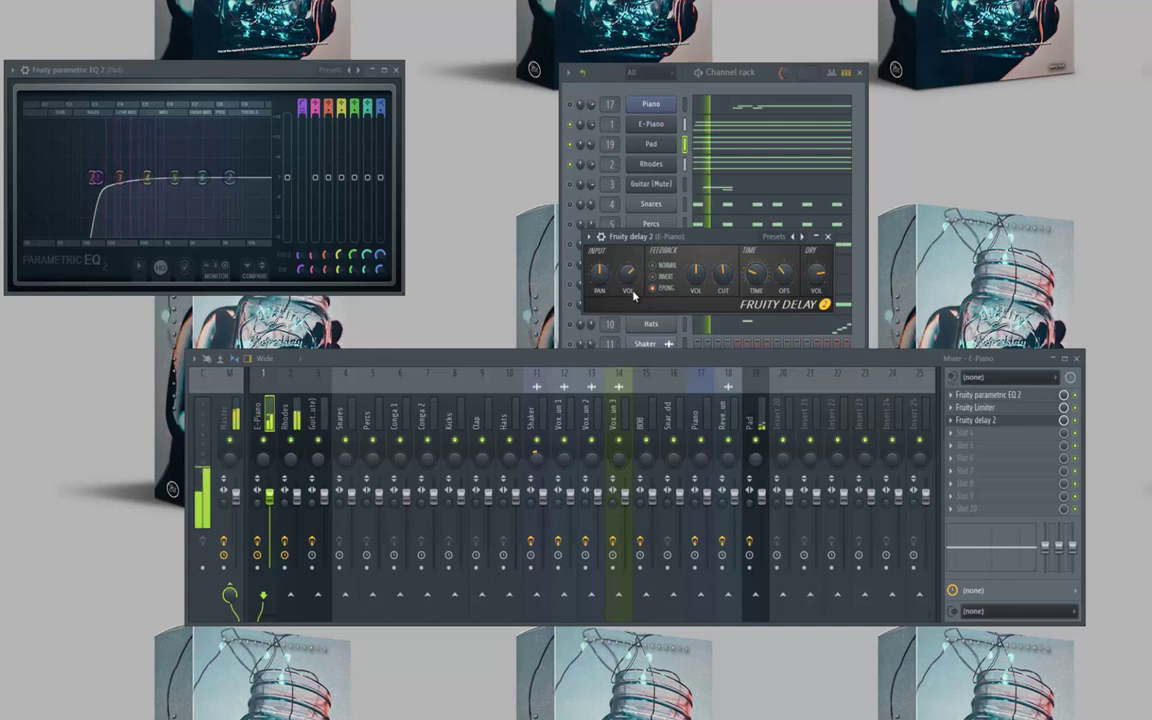
left_click(830, 238)
key("F9")
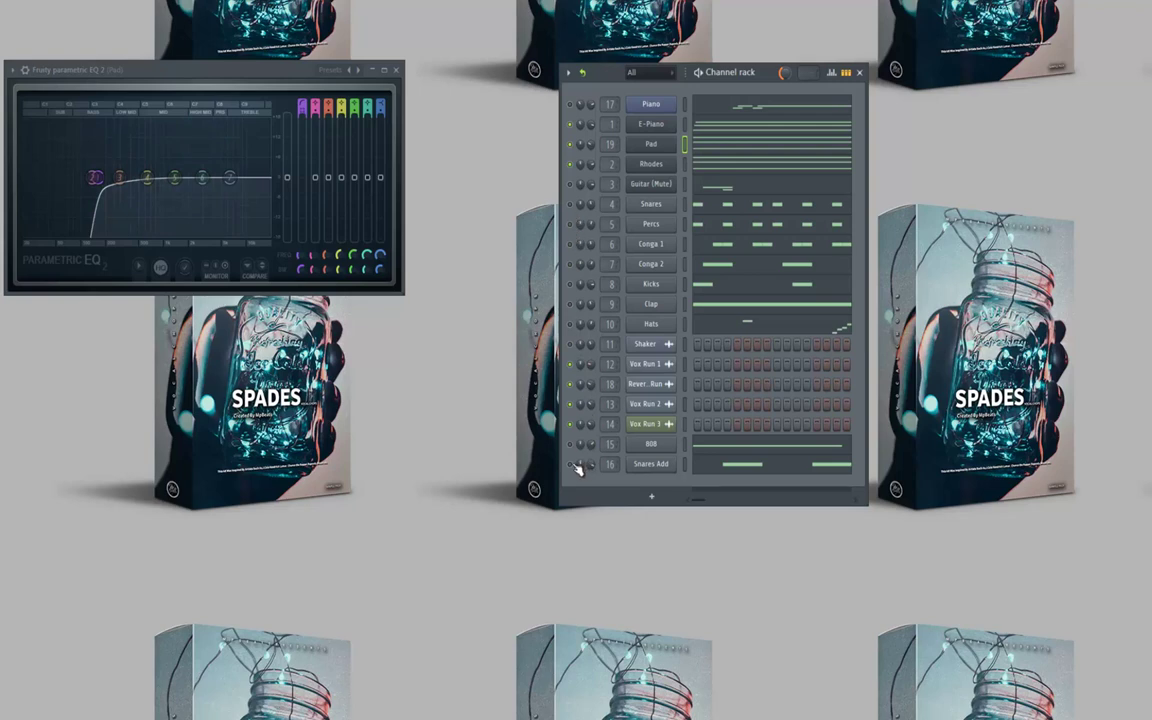
Insert a Harmless channel above the E-Piano and load its Drake Bass preset.
key("space")
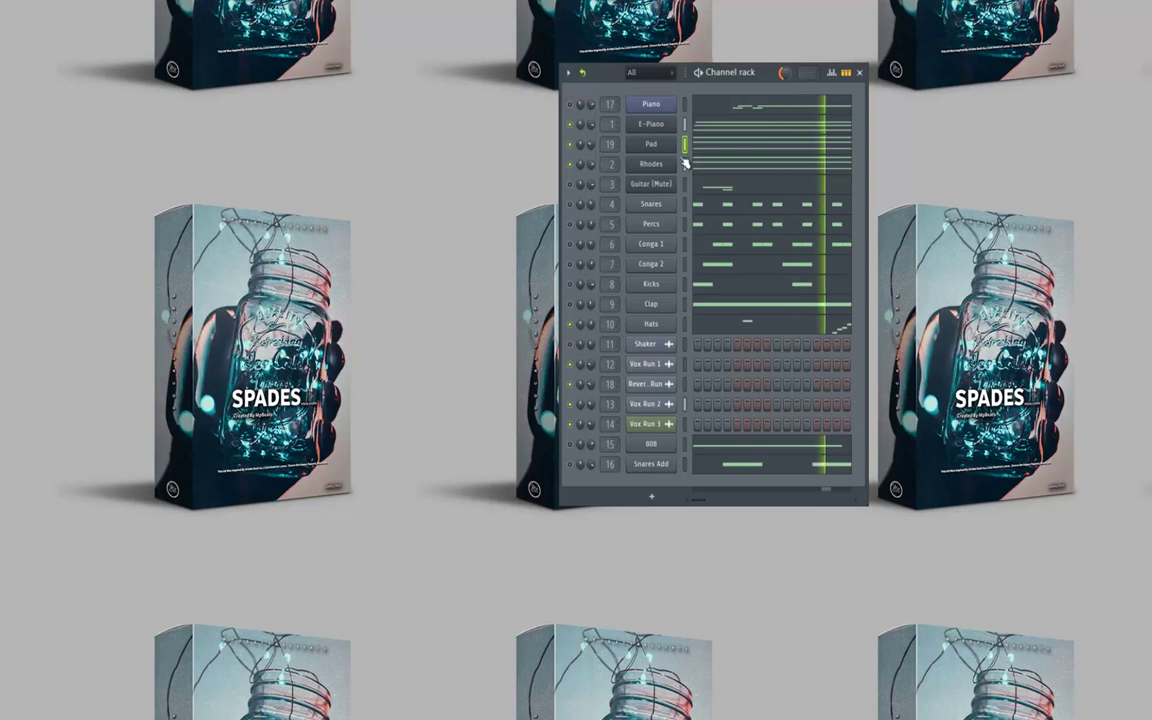
right_click(676, 120)
mouse_move(697, 214)
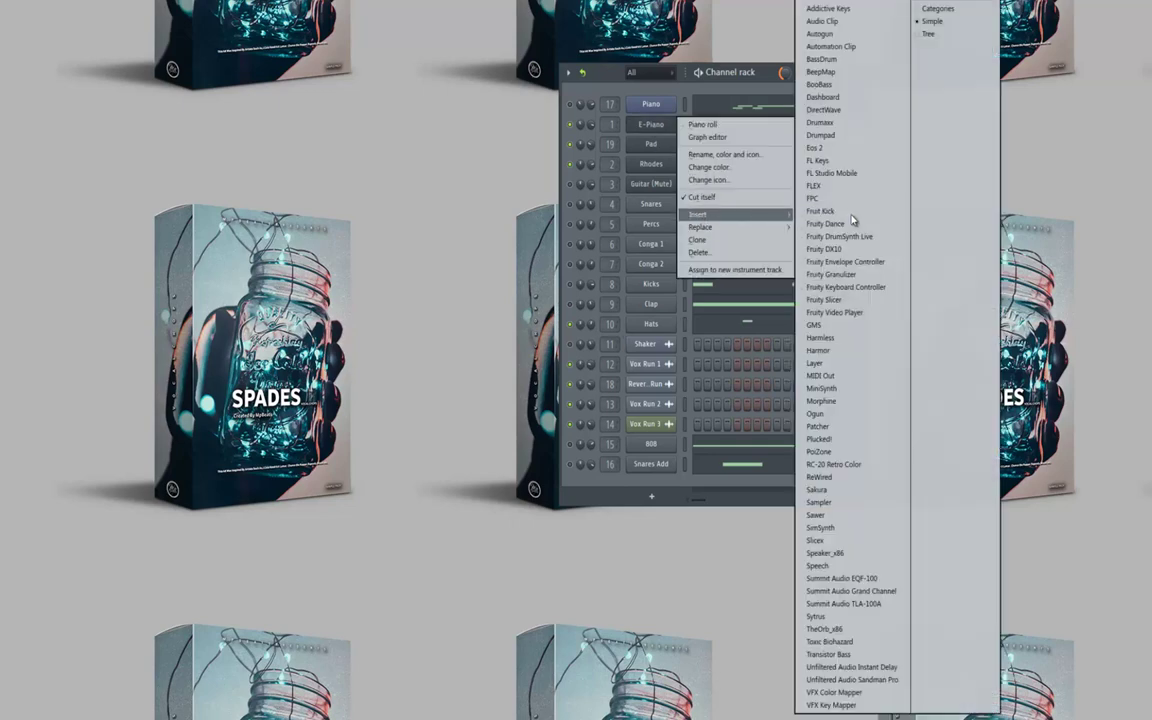
left_click(838, 338)
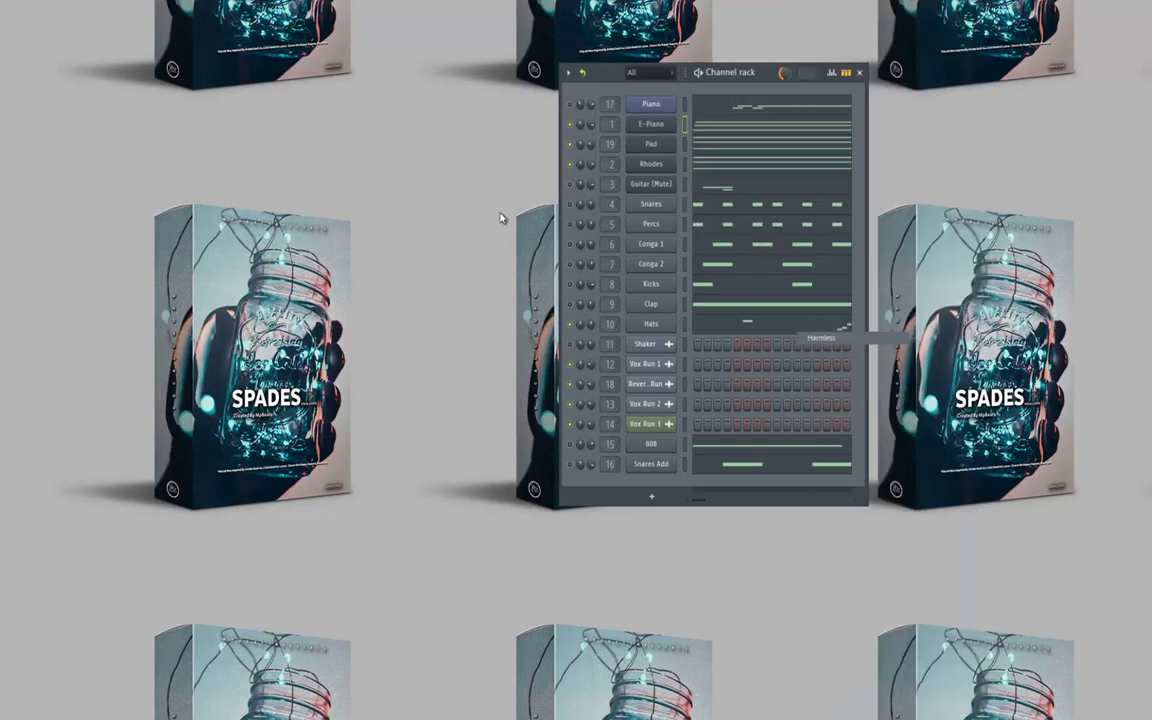
left_click(520, 92)
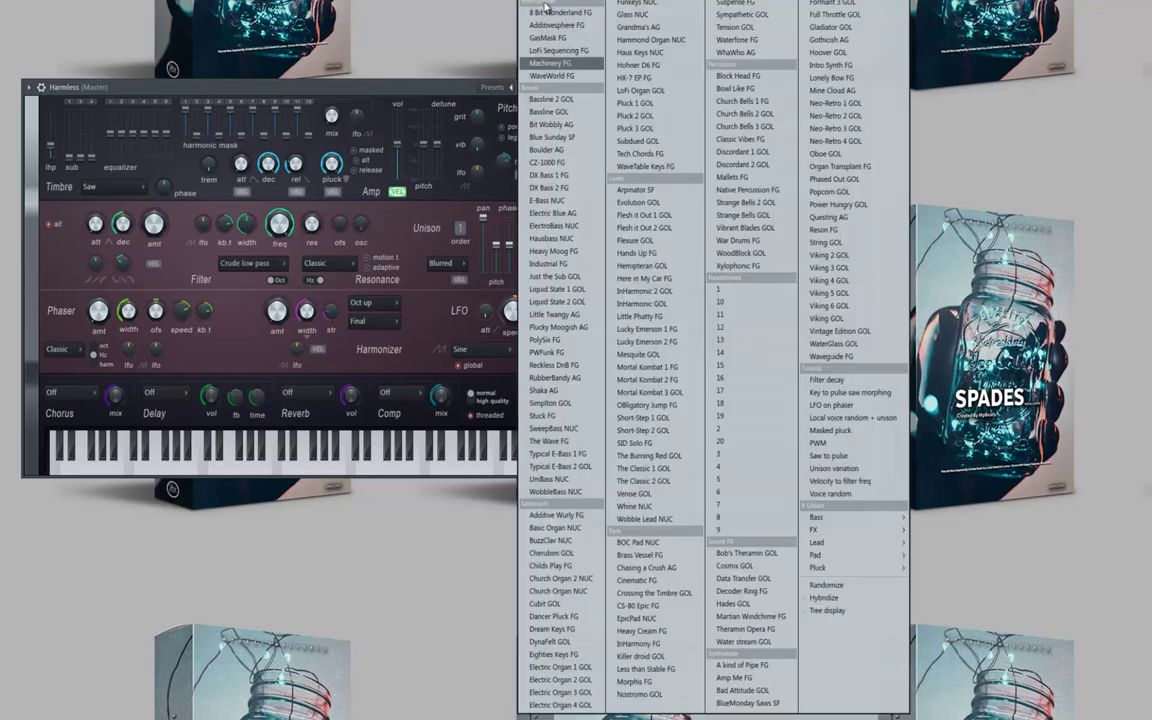
left_click(527, 11)
left_click(546, 88)
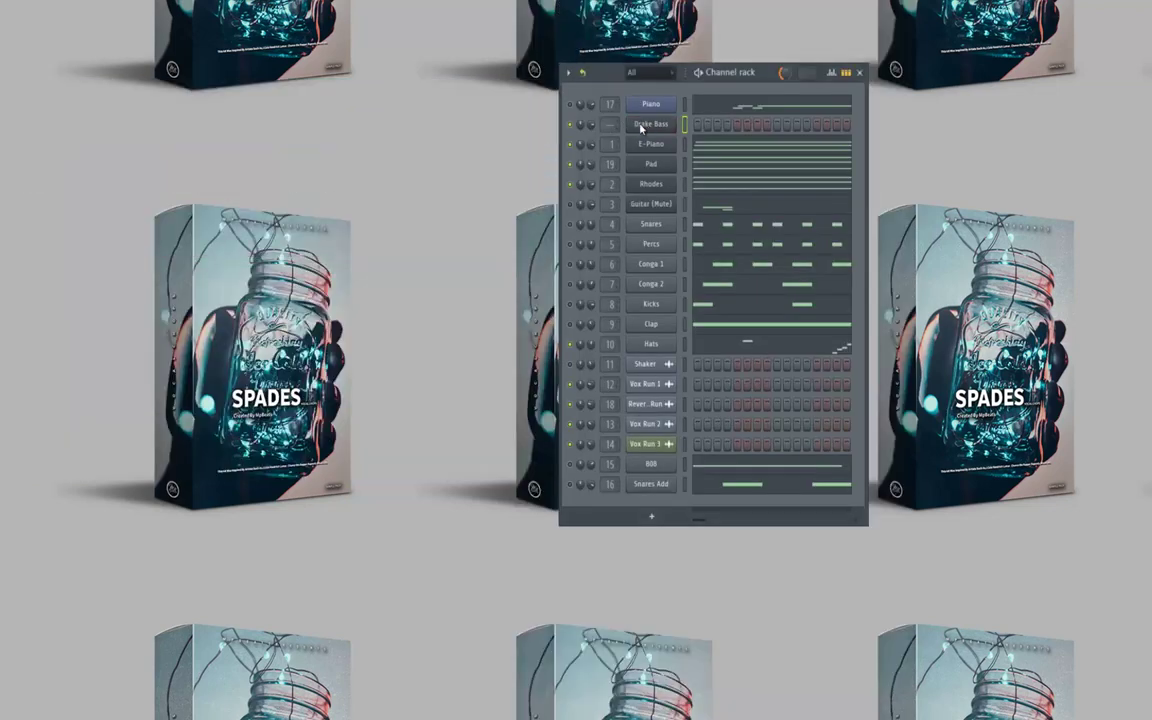
Rename the Harmless channel as Bass.
right_click(650, 124)
left_click(700, 137)
left_click_drag(616, 133, 400, 143)
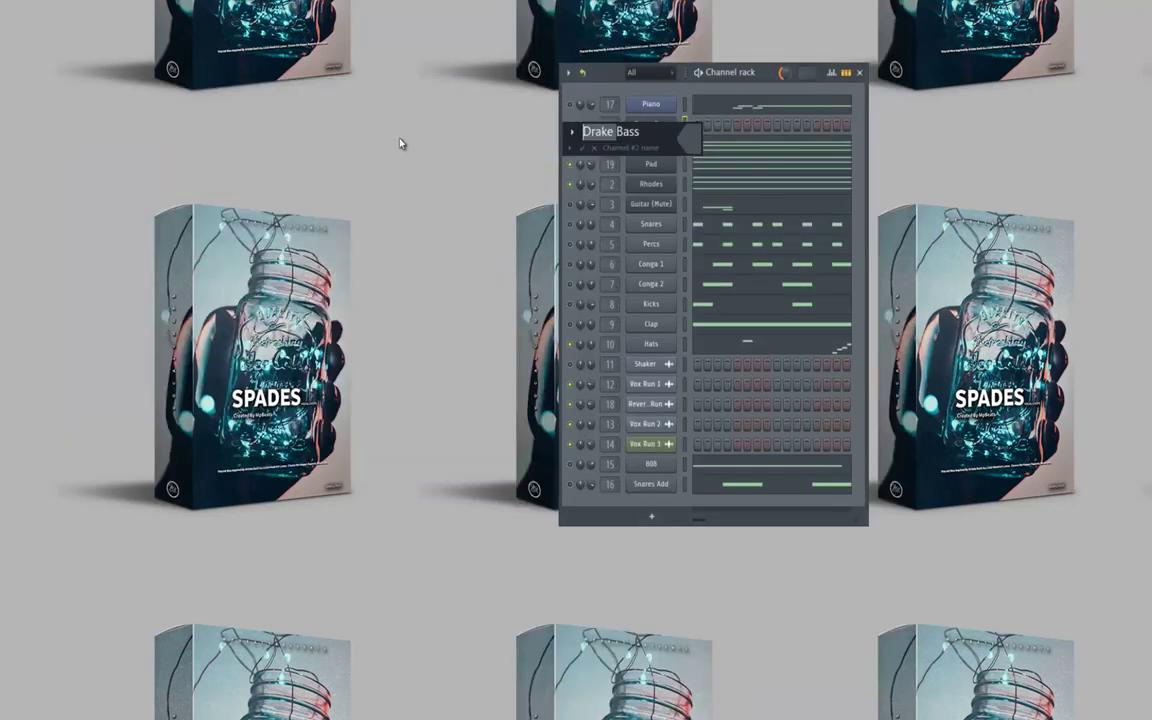
key("BackSpace")
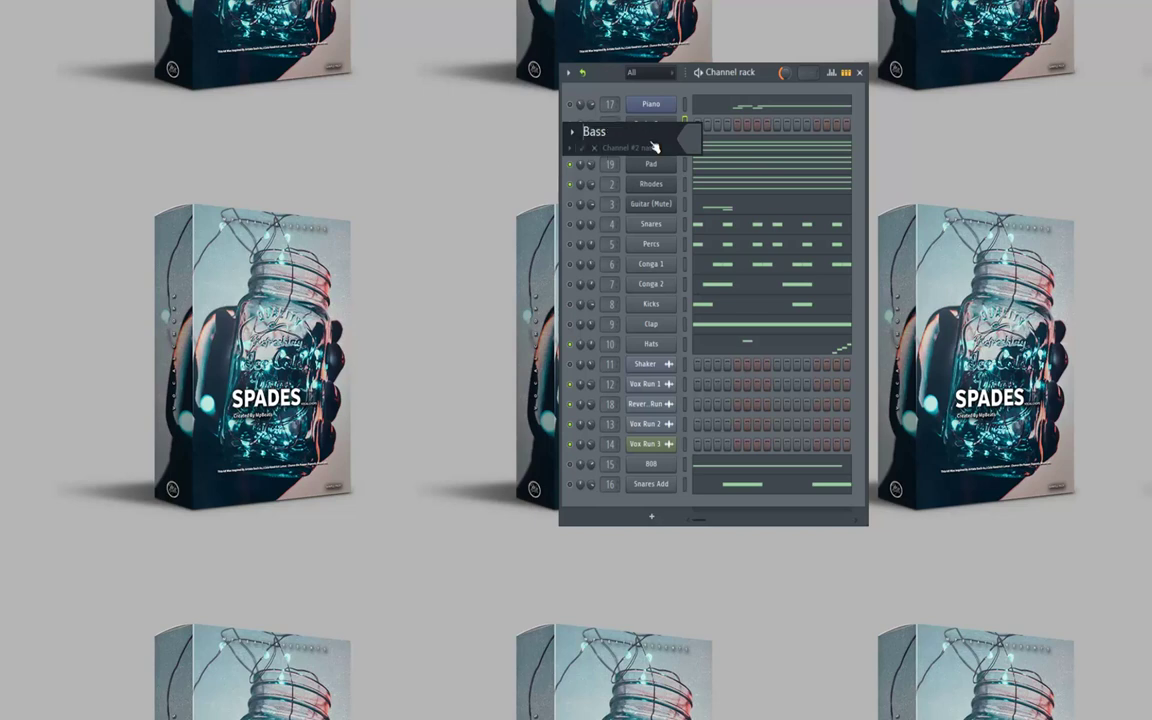
key("Return")
Route the Bass channel to mixer insert 20.
key("F9")
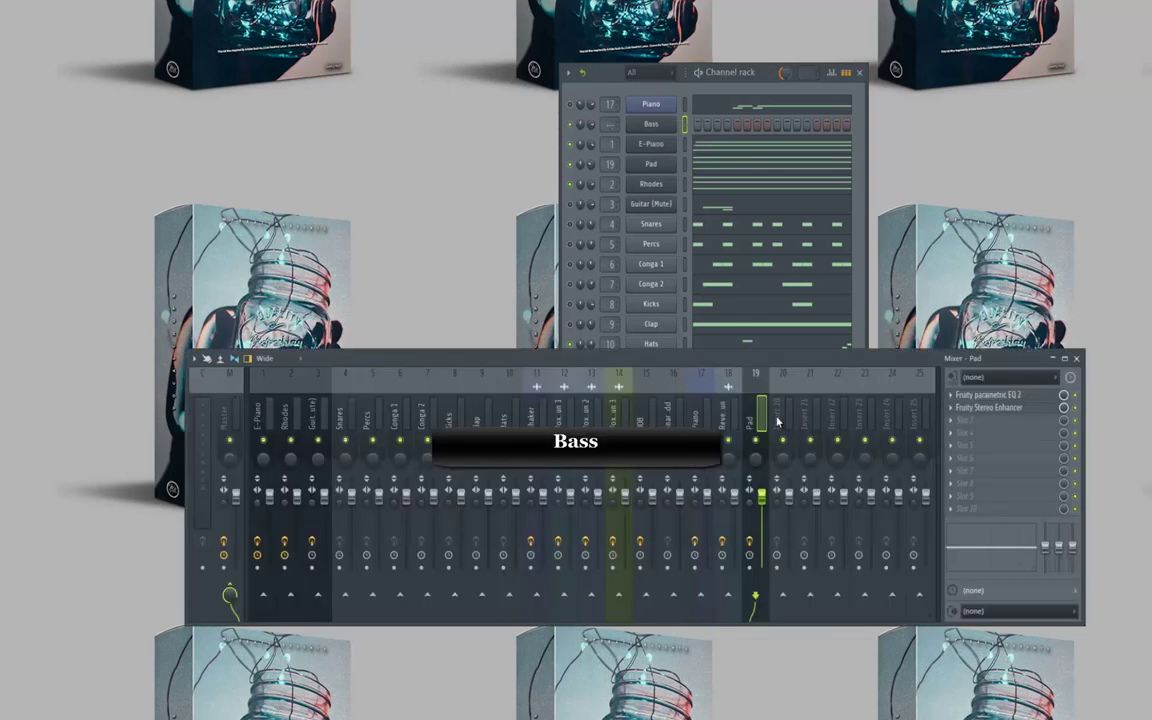
left_click(777, 422)
right_click(777, 422)
mouse_move(870, 481)
left_click(960, 488)
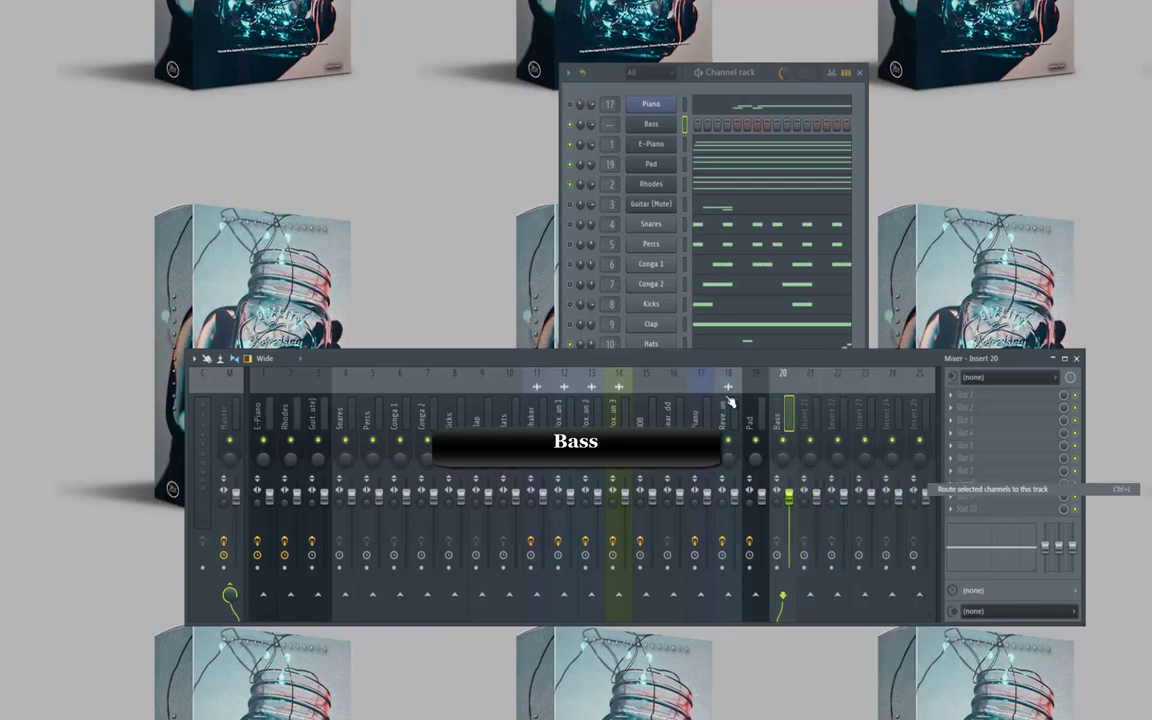
Open the Bass channel's piano roll, audition its keys and draw a C5 note from bar 1 to bar 3.
left_click(596, 127)
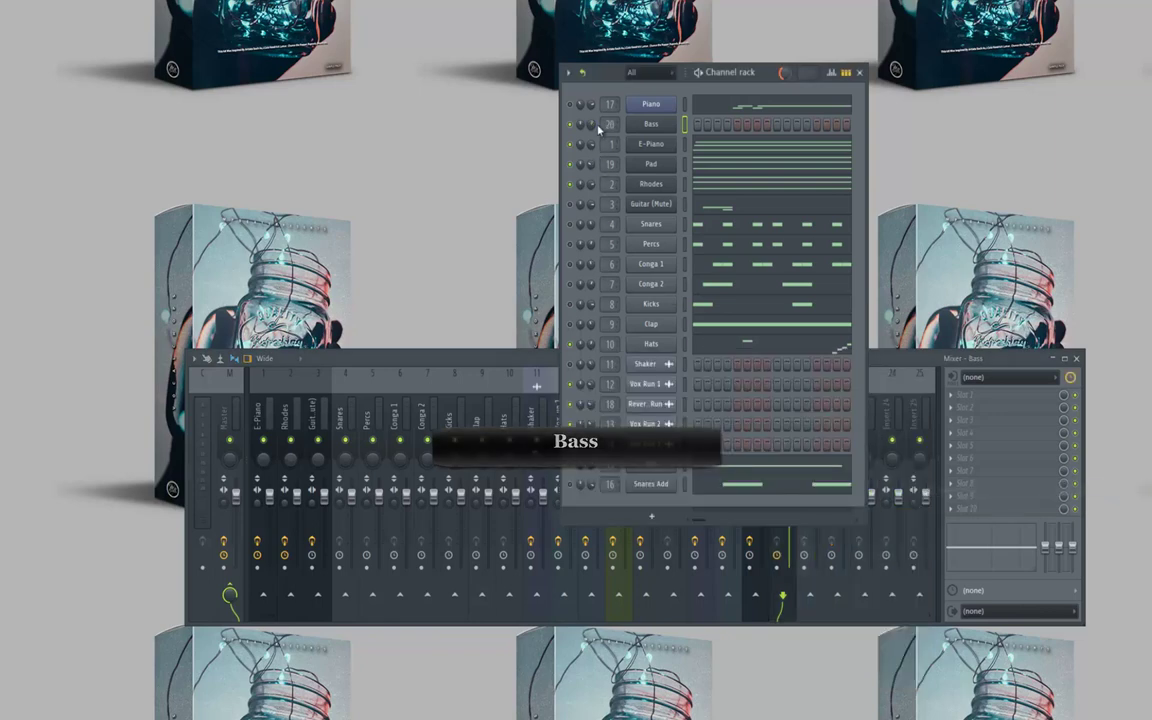
right_click(632, 122)
left_click(704, 125)
left_click(28, 297)
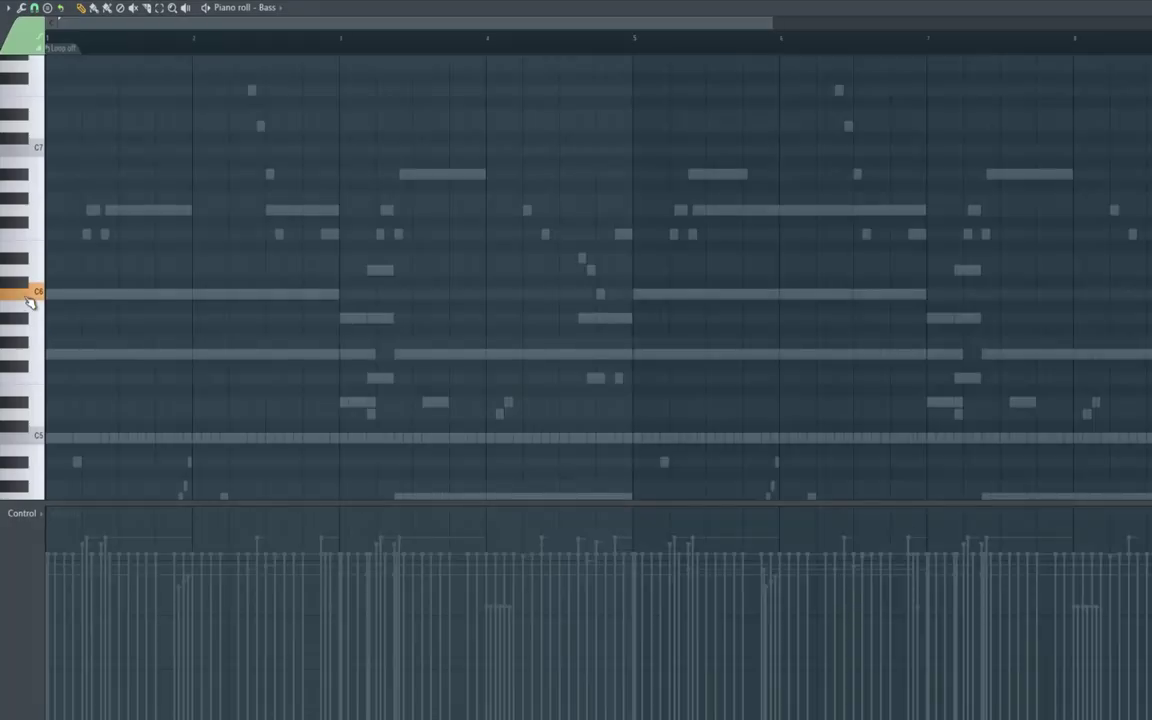
left_click(36, 358)
left_click(38, 437)
left_click(38, 437)
left_click_drag(51, 437, 339, 460)
key("space")
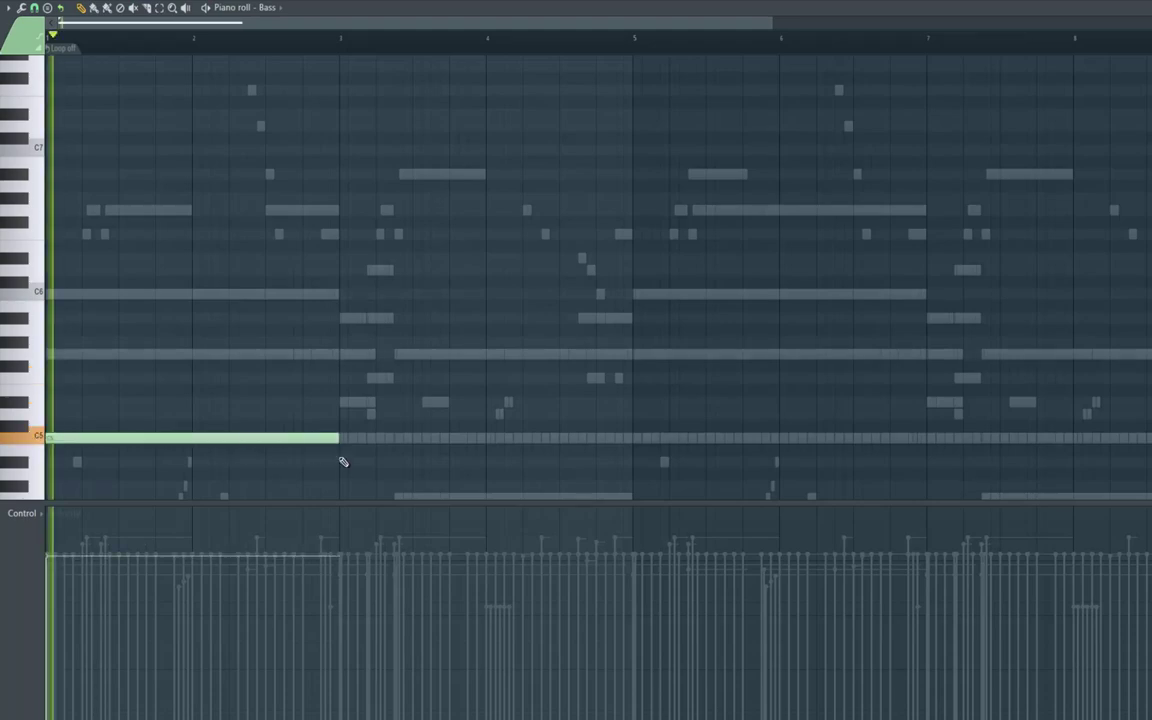
Add a G4 note under the ghost chord change in bar 3, ending at bar 5, and extend the C5 note to meet it.
scroll(350, 442, "down", 3)
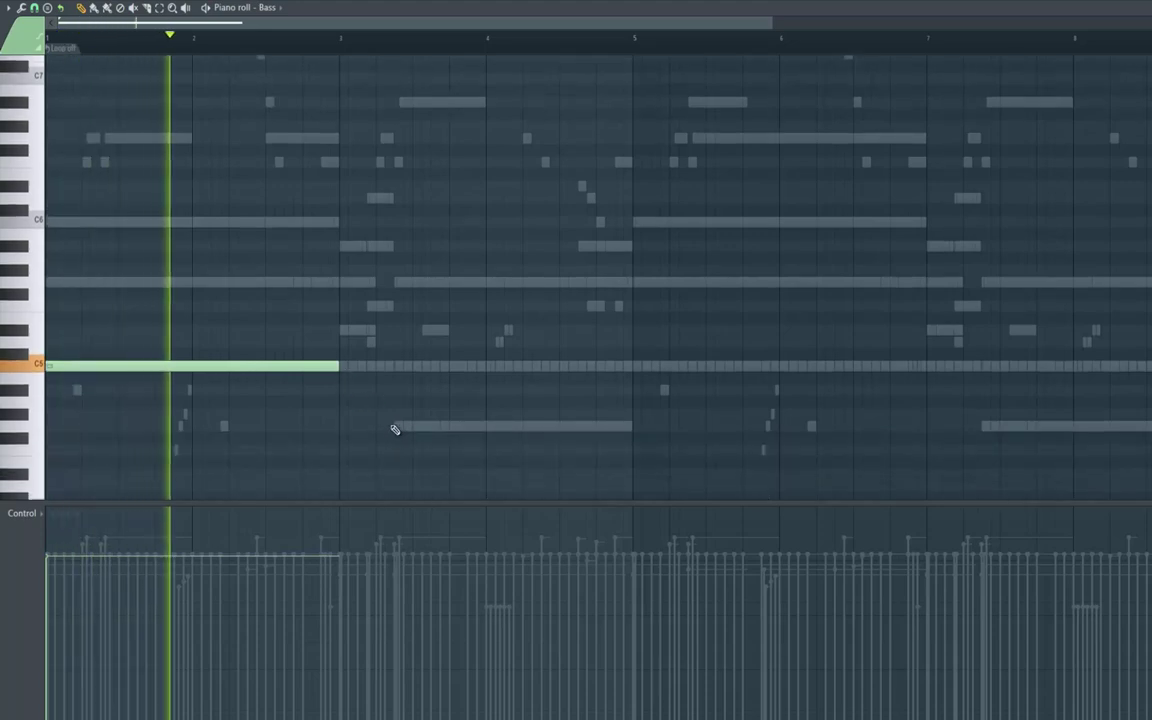
left_click(393, 429)
left_click_drag(360, 368, 395, 374)
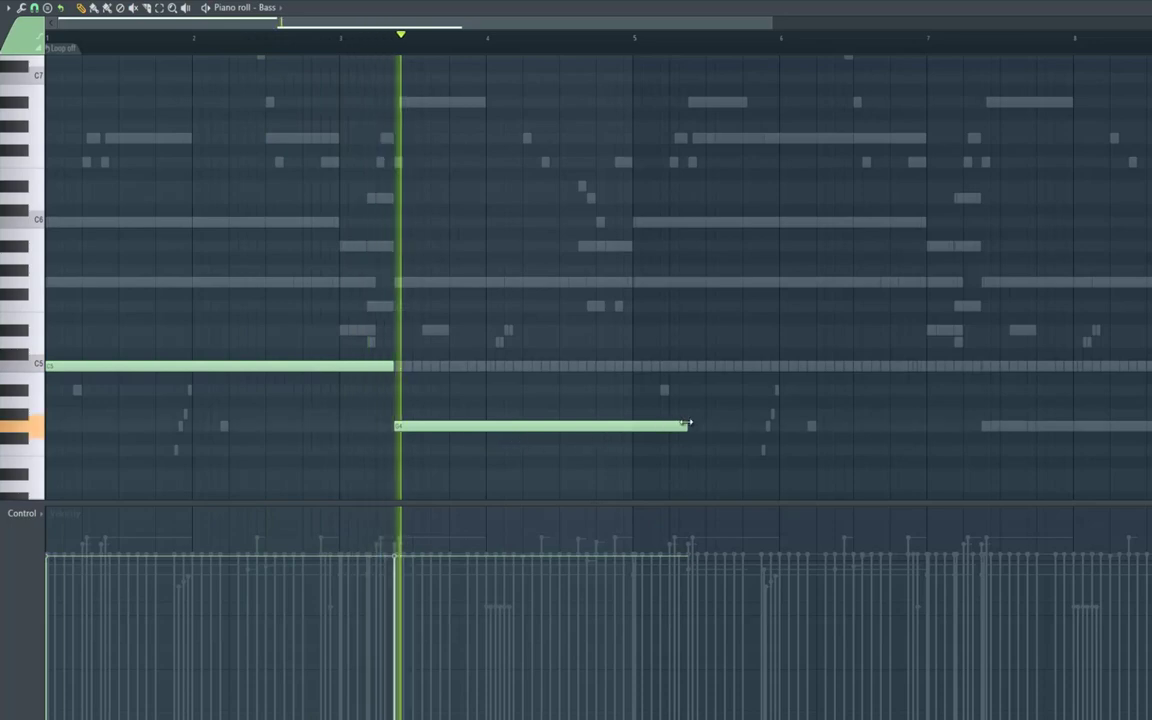
left_click_drag(686, 428, 628, 434)
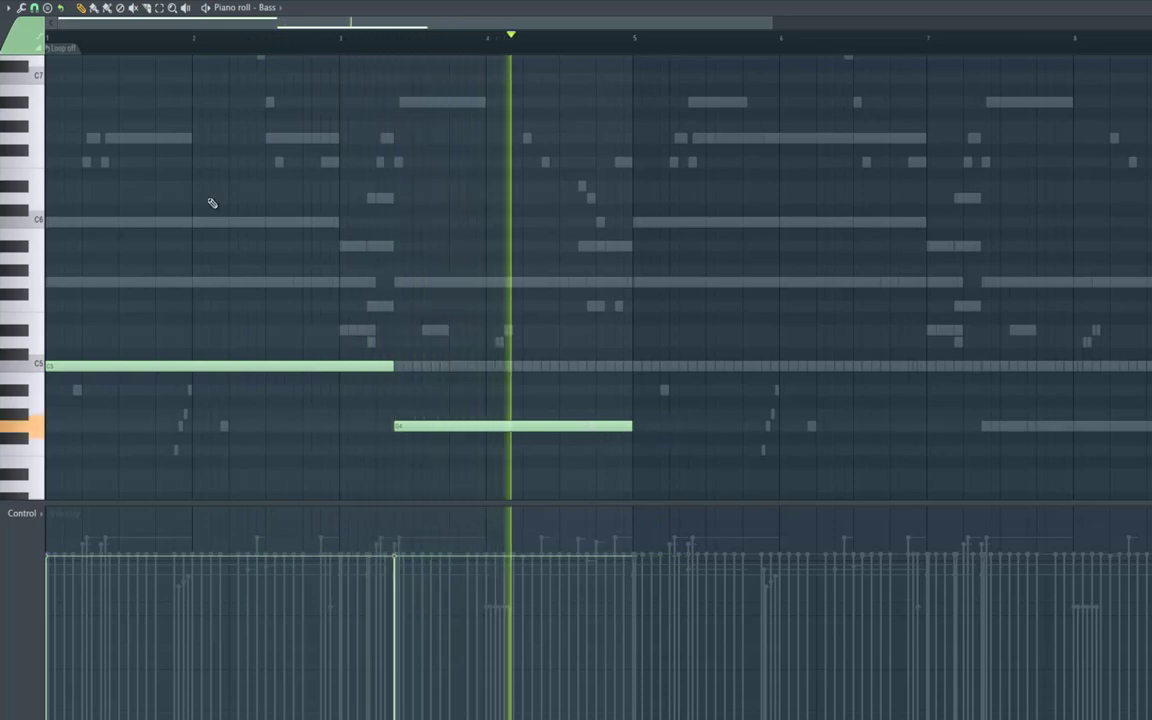
key("space")
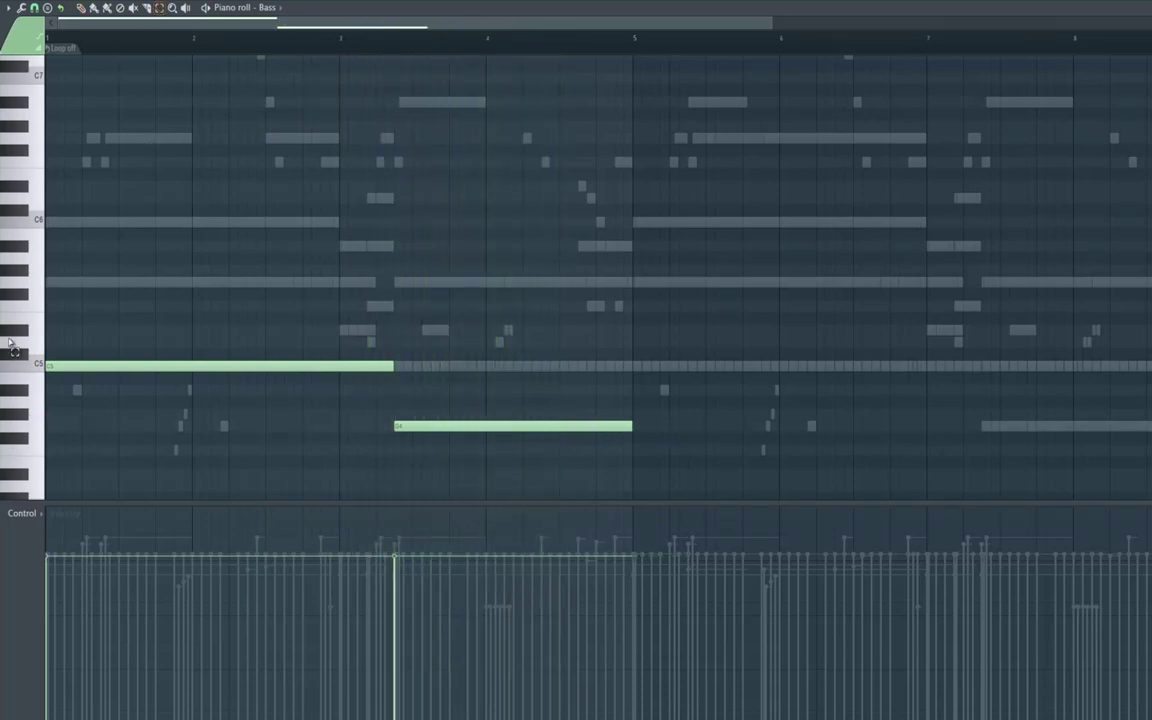
Duplicate the C5 and G4 bass notes from bar 5 onward and add a short A#5 note at the end of bar 4.
left_click_drag(12, 347, 22, 441)
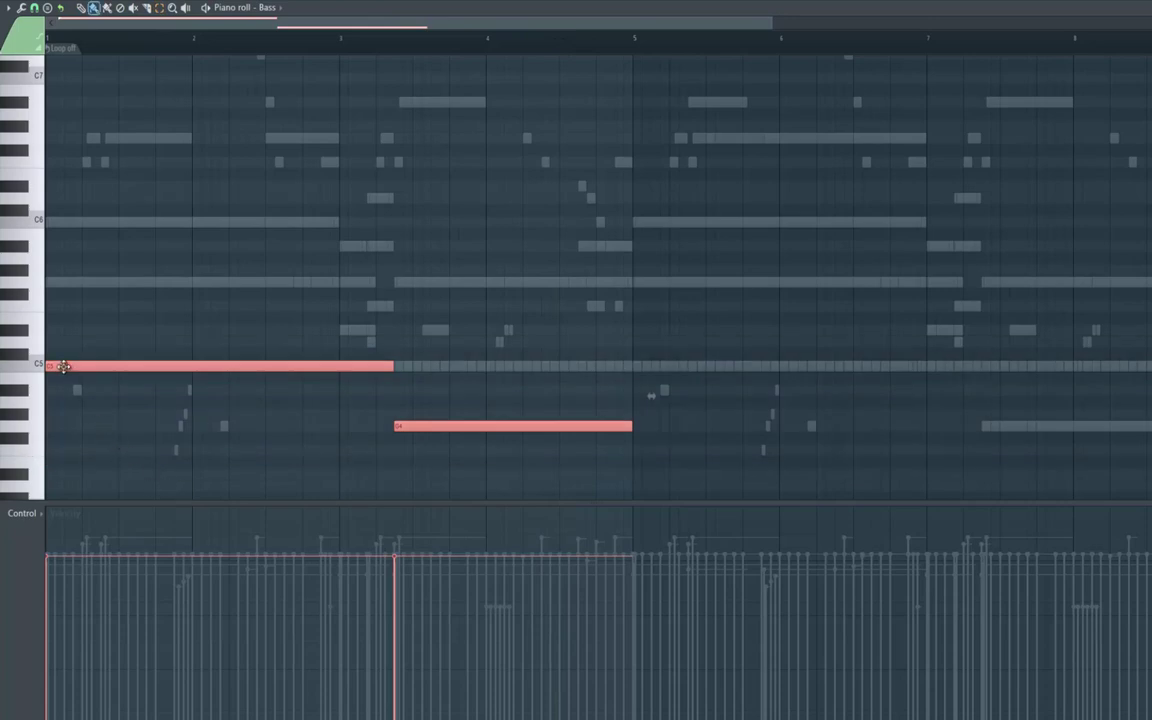
key("ctrl+b")
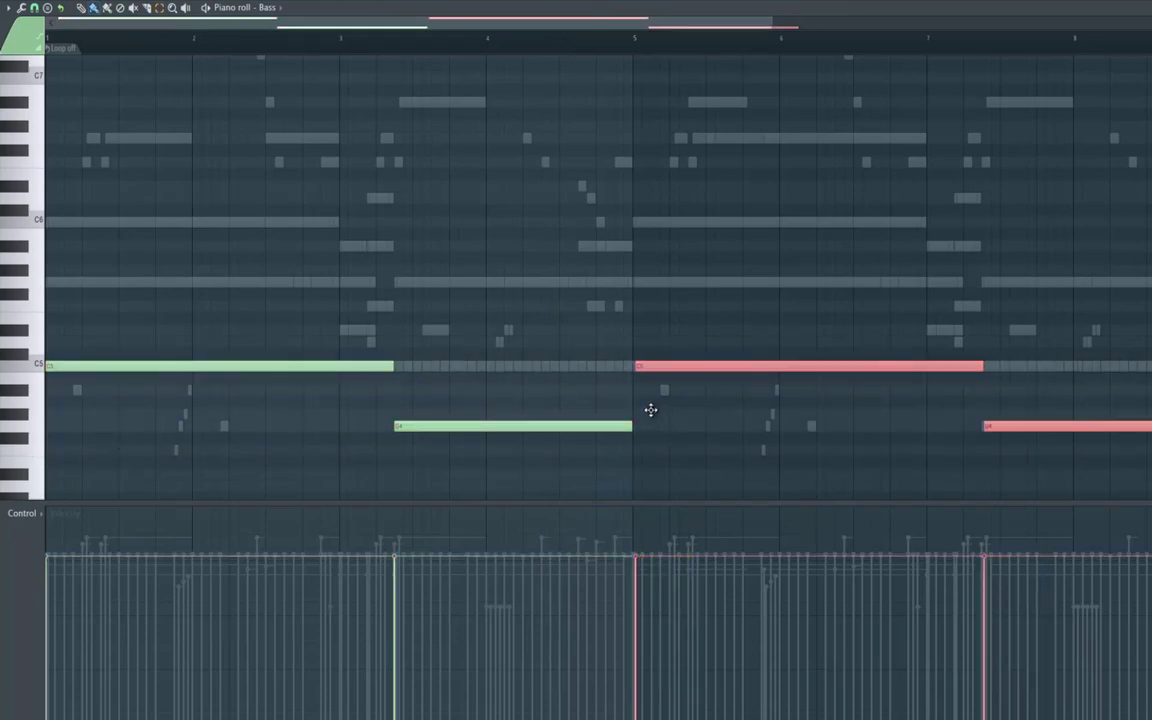
left_click_drag(638, 427, 647, 427)
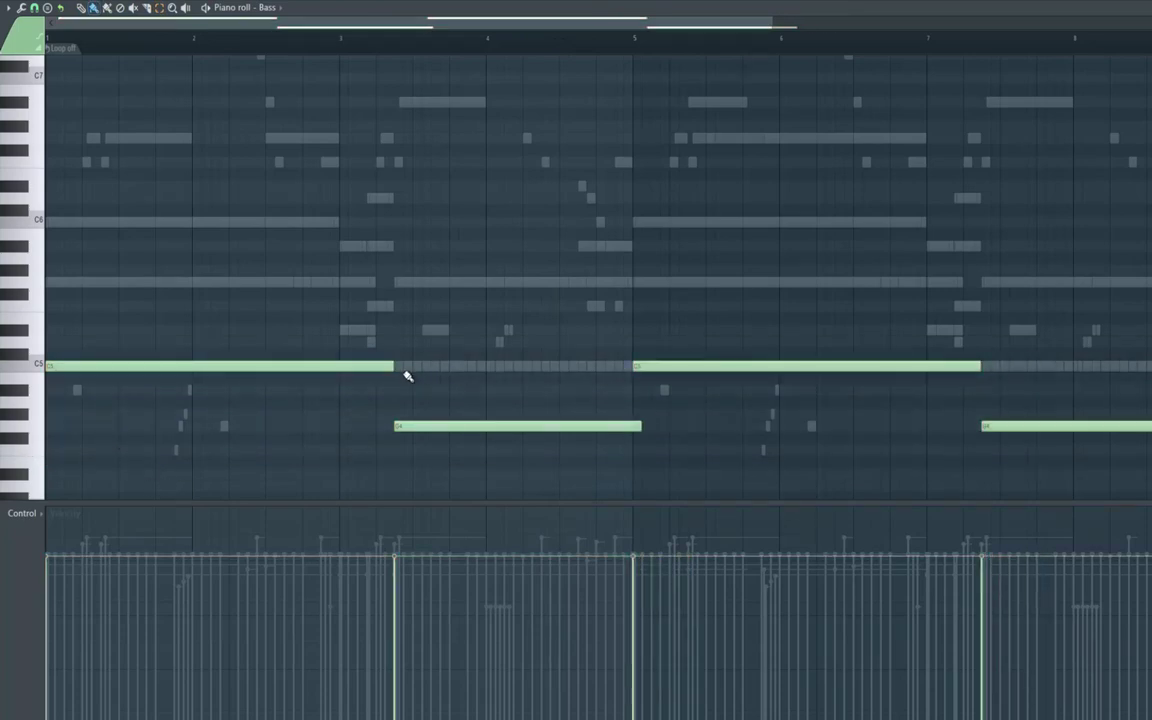
left_click(579, 246)
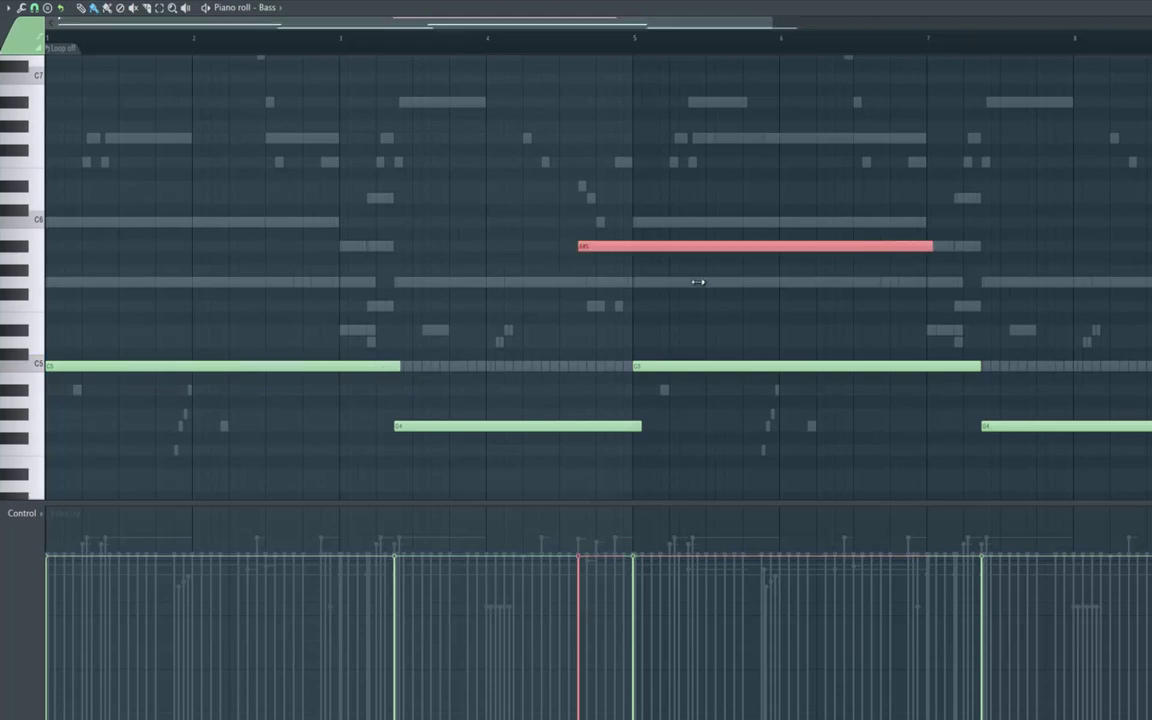
left_click_drag(698, 282, 624, 282)
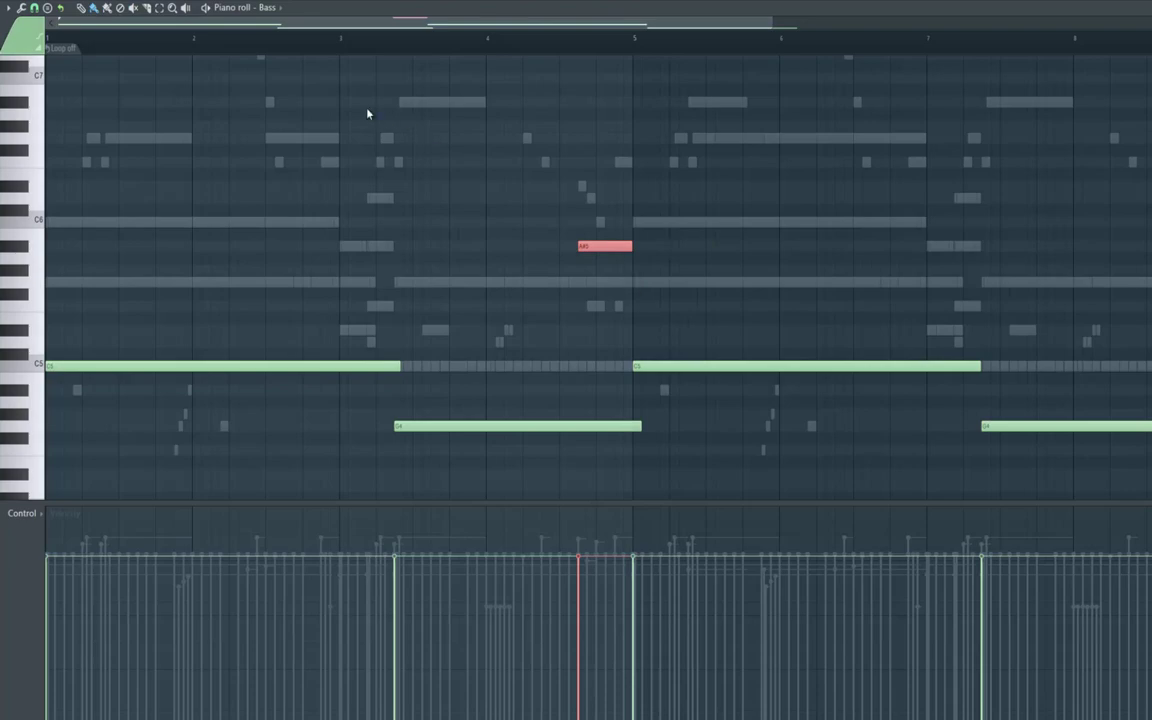
Close the Bass piano roll and unmute the Piano and Guitar channels during playback.
key("space")
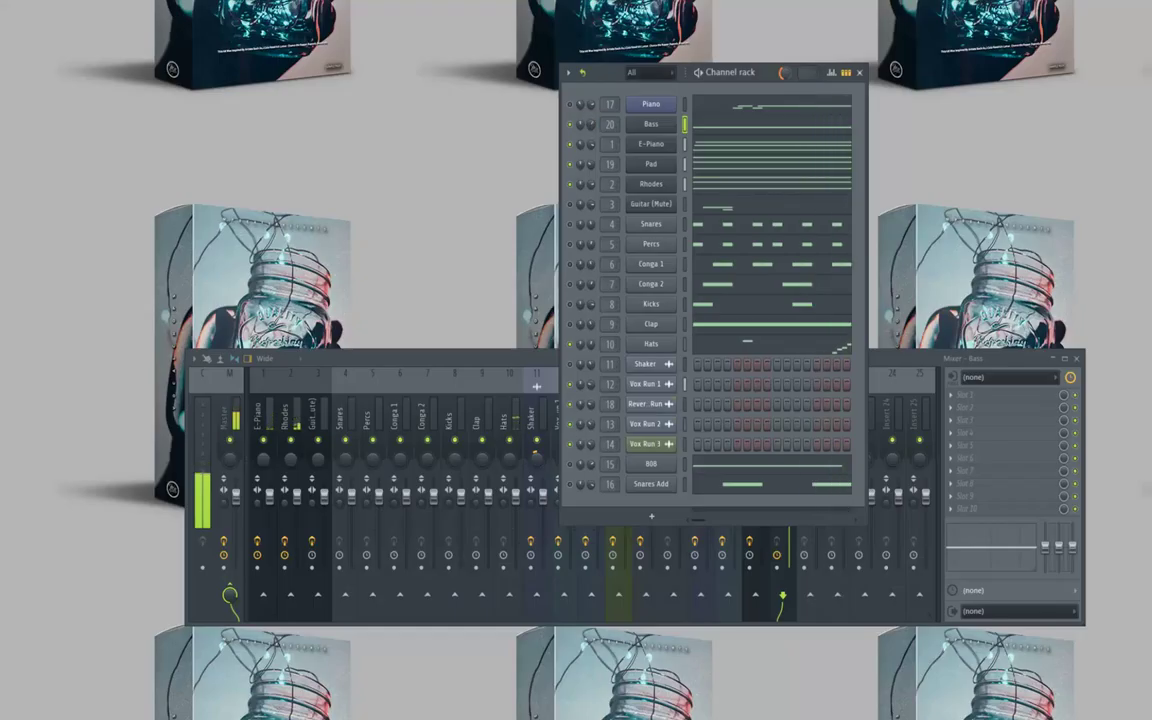
left_click(14, 2)
left_click(546, 159)
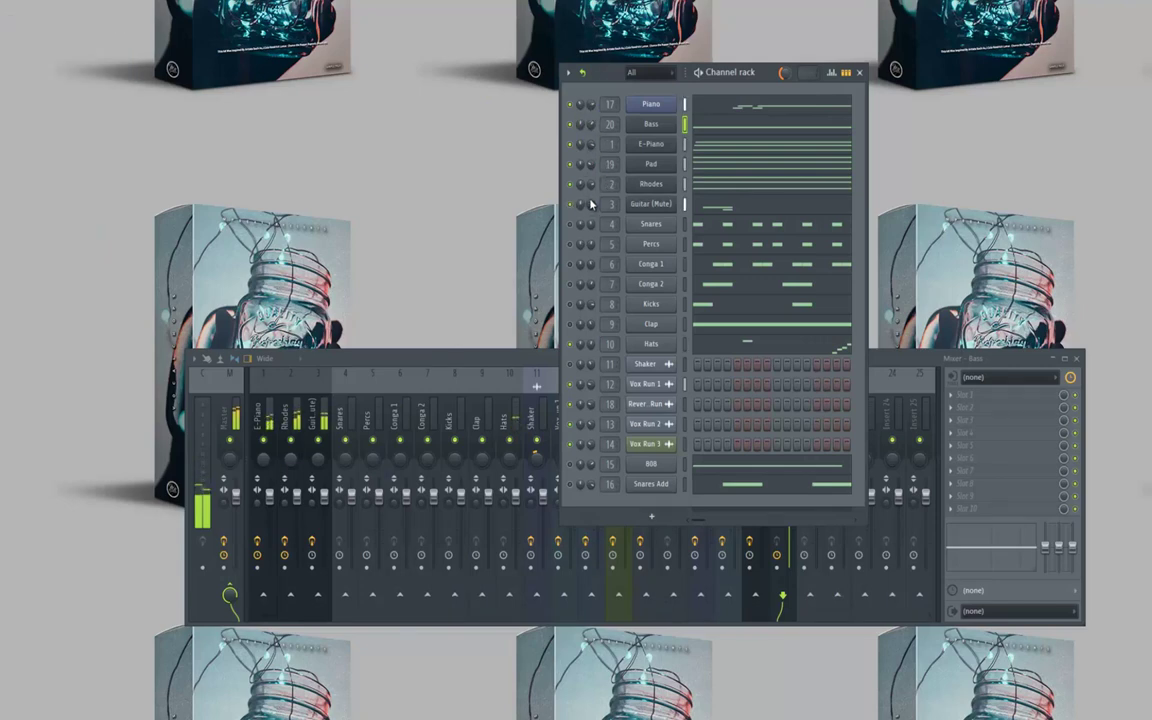
Copy the E-Piano's Fruity Delay 2 with its settings to the Guitar track's second effect slot and solo the Guitar channel.
left_click(311, 423)
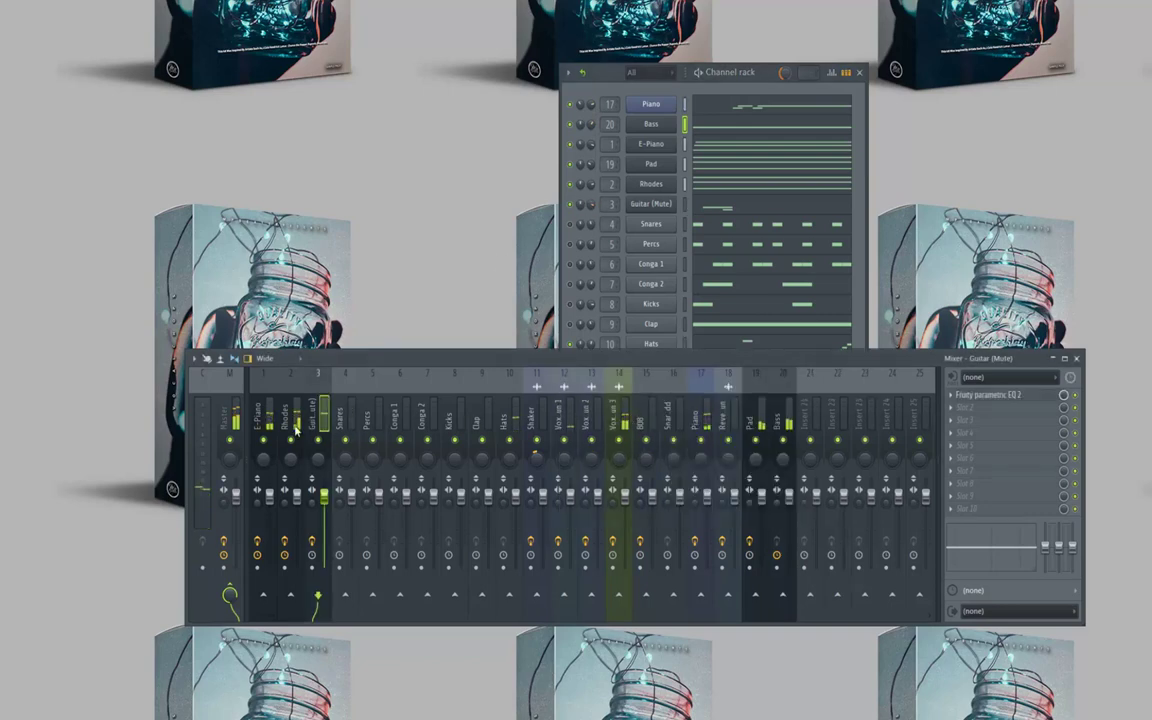
key("Left")
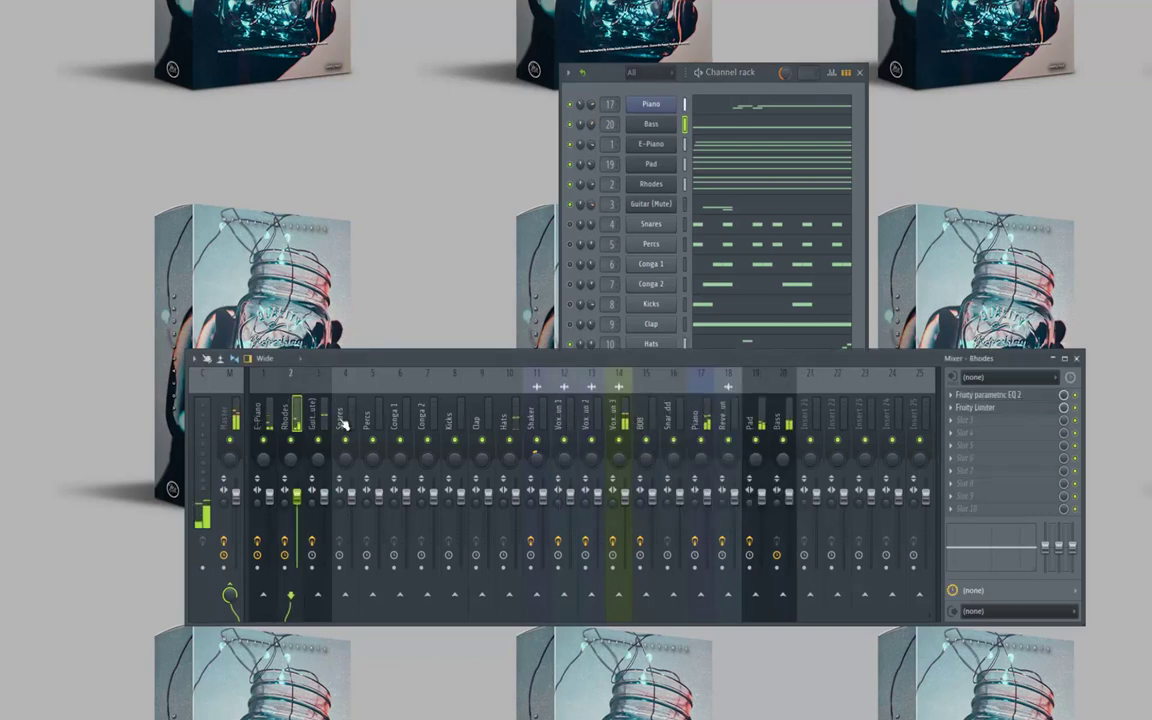
key("Left")
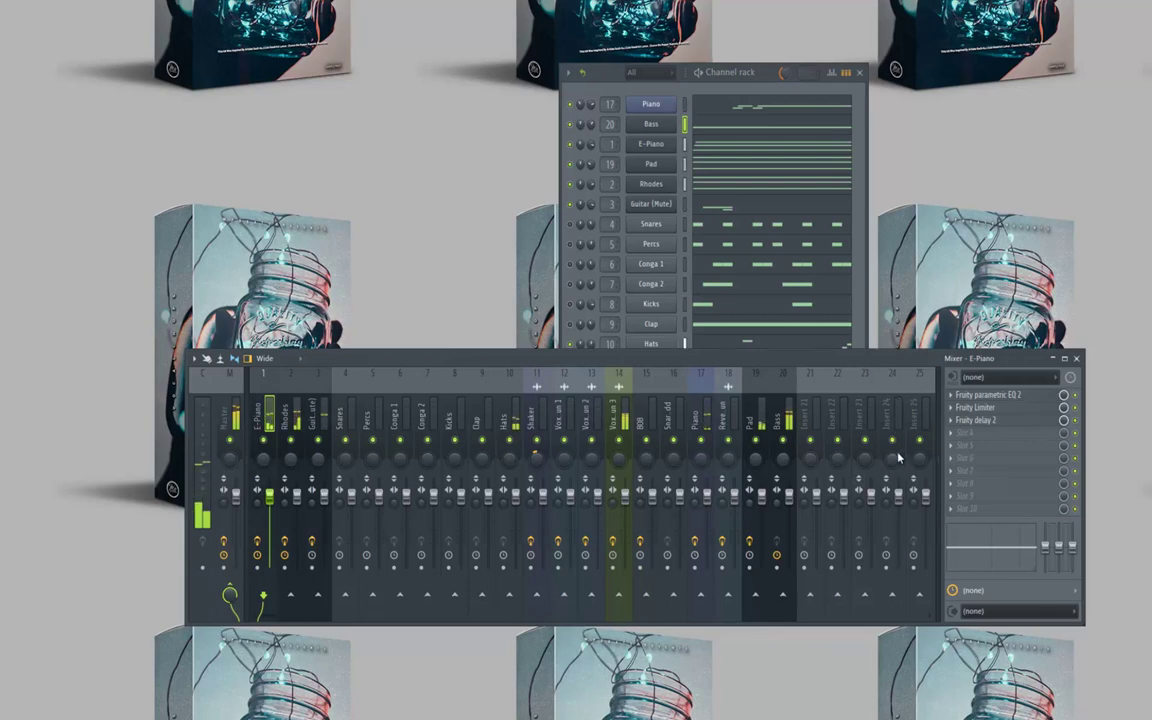
left_click(963, 437)
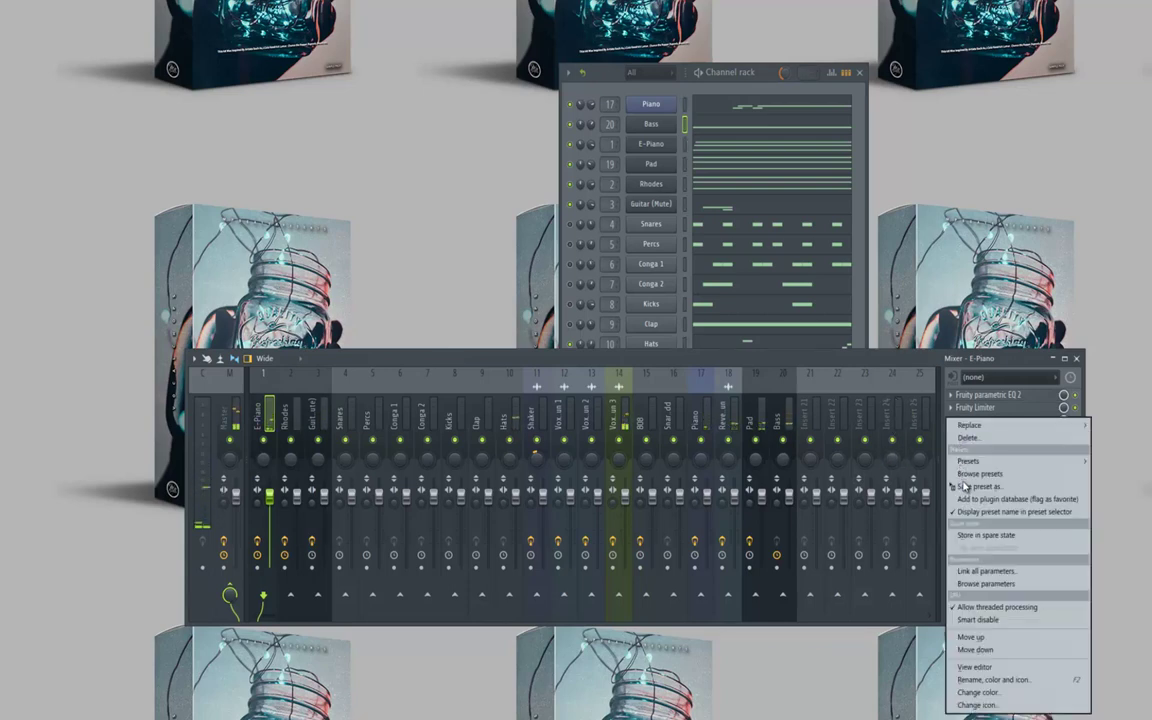
left_click_drag(311, 480, 321, 441)
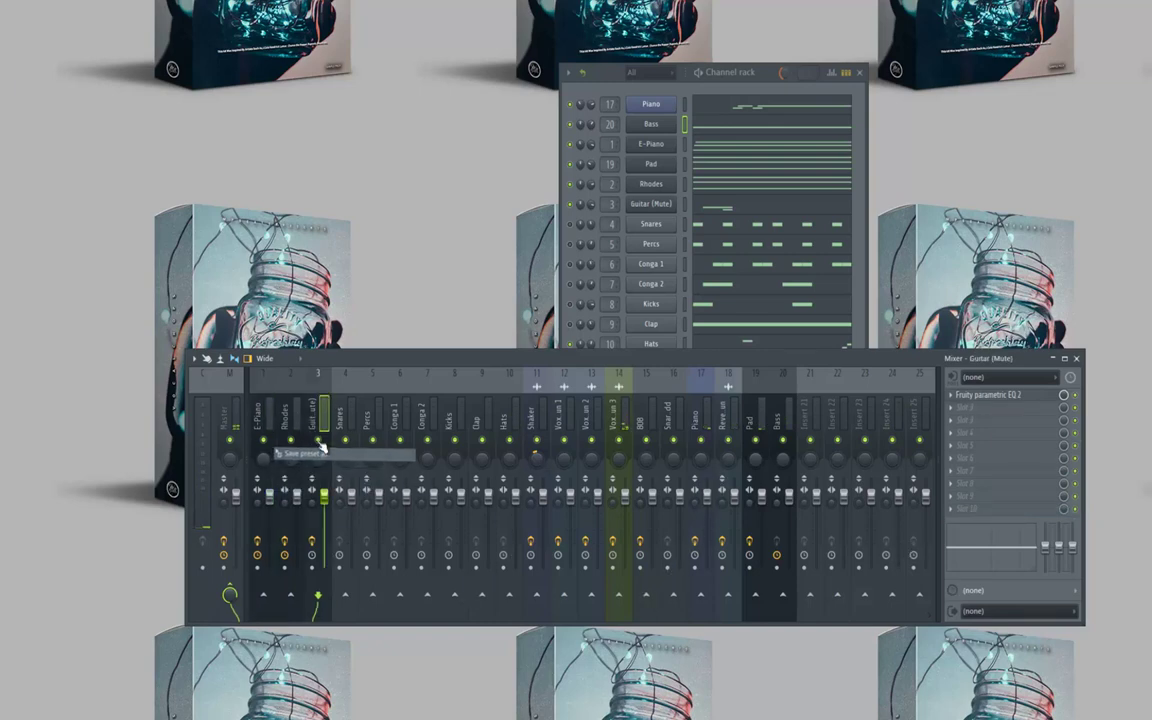
right_click(571, 207)
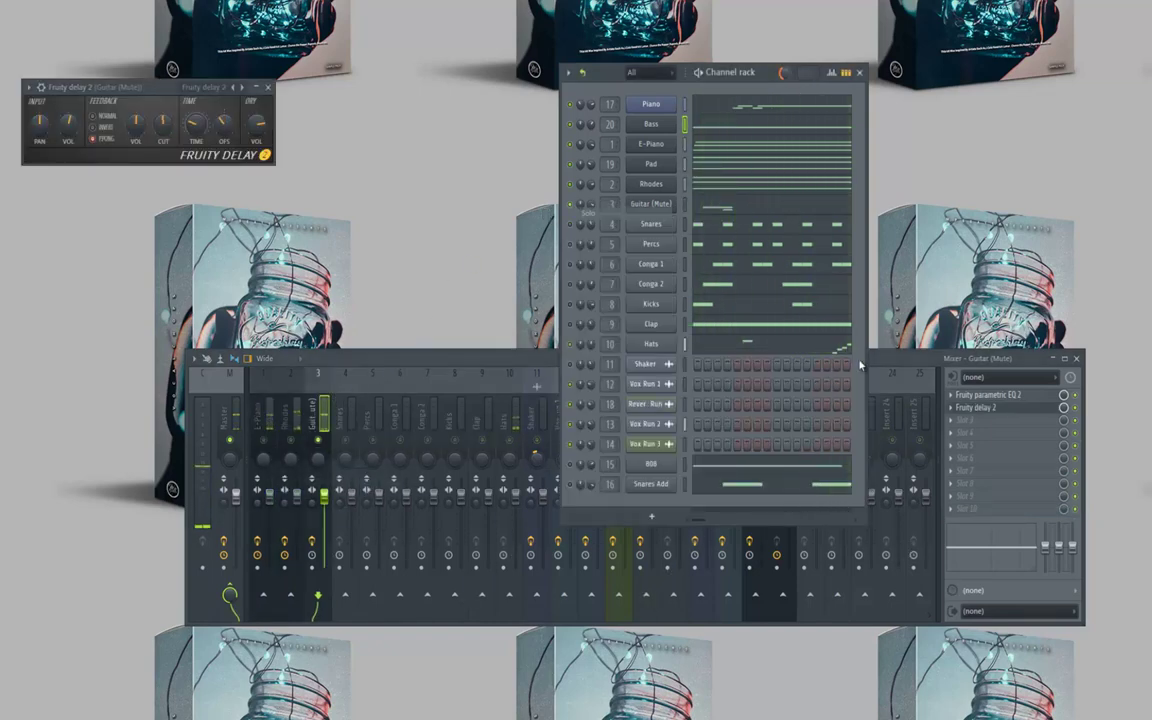
Add a Fruity Parametric EQ 2 to the Guitar track's third effect slot and cut its low frequencies.
left_click(660, 205)
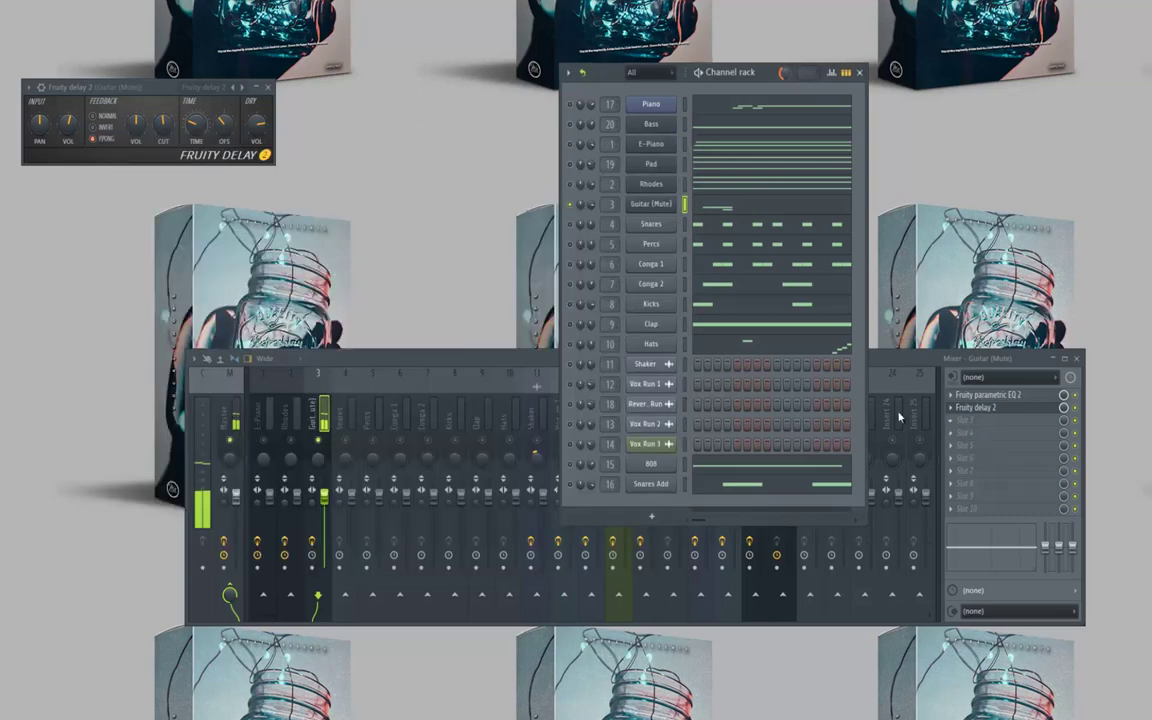
left_click(985, 420)
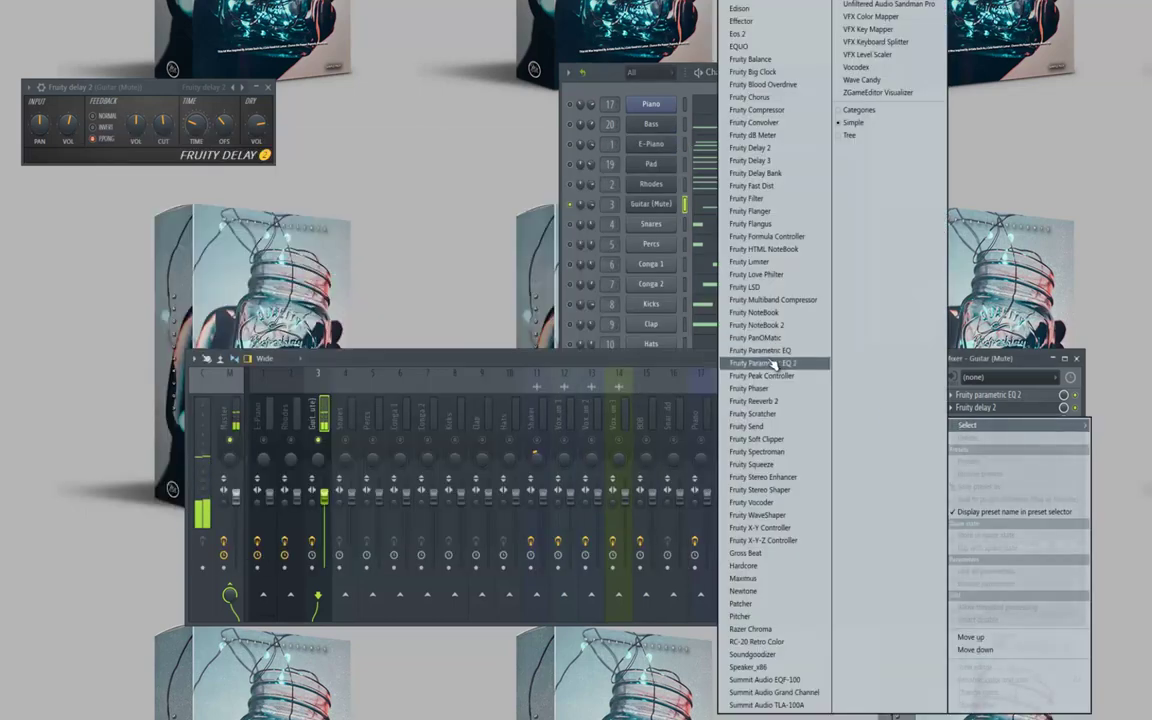
left_click(720, 325)
left_click_drag(335, 135, 339, 265)
left_click_drag(117, 215, 247, 232)
left_click(430, 106)
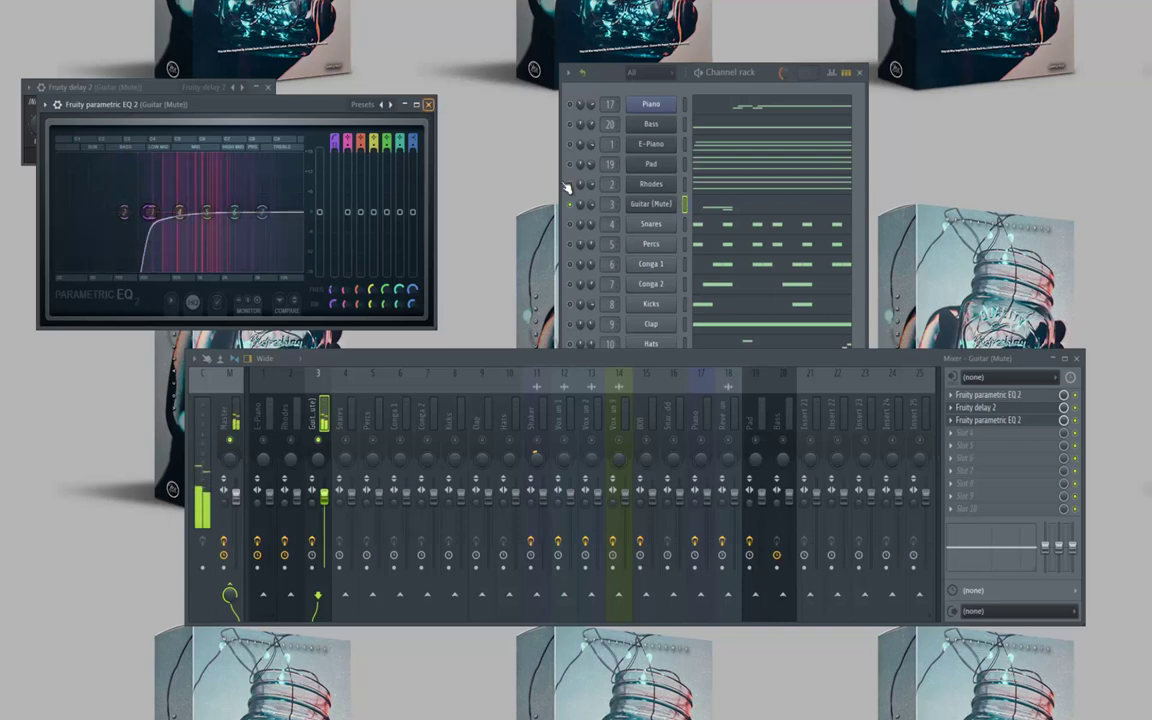
Unmute the Bass, Pad and Rhodes channels and unsolo the Guitar mixer track.
left_click(570, 184)
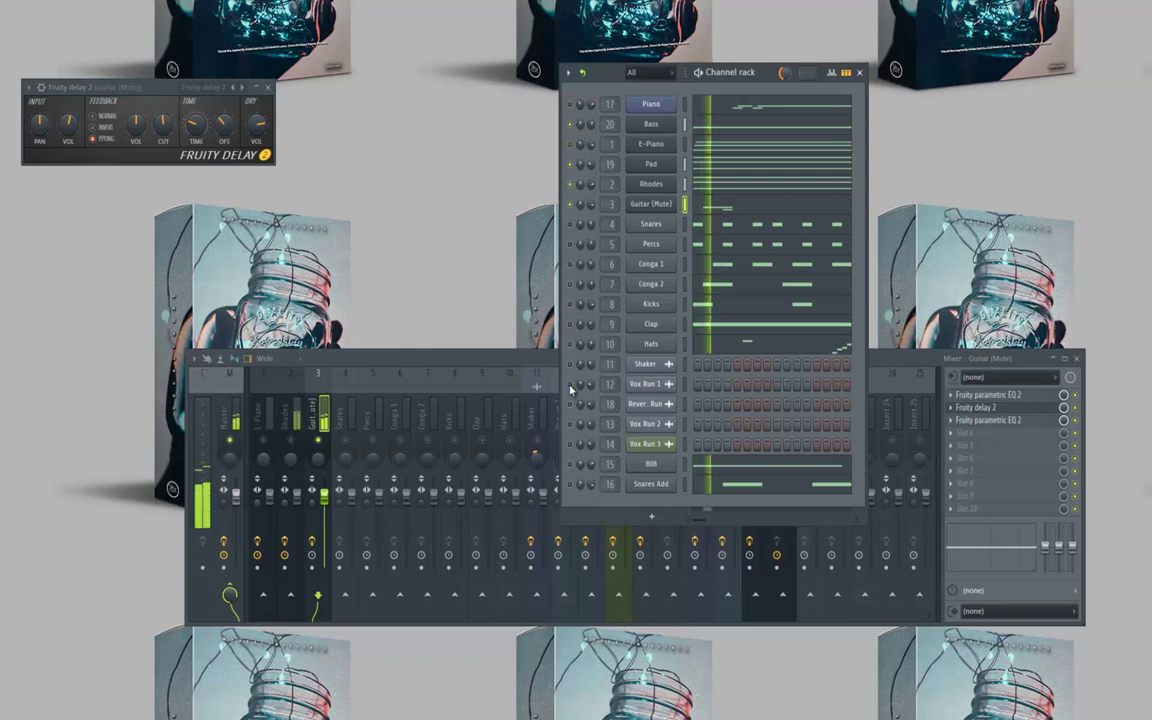
left_click(331, 447)
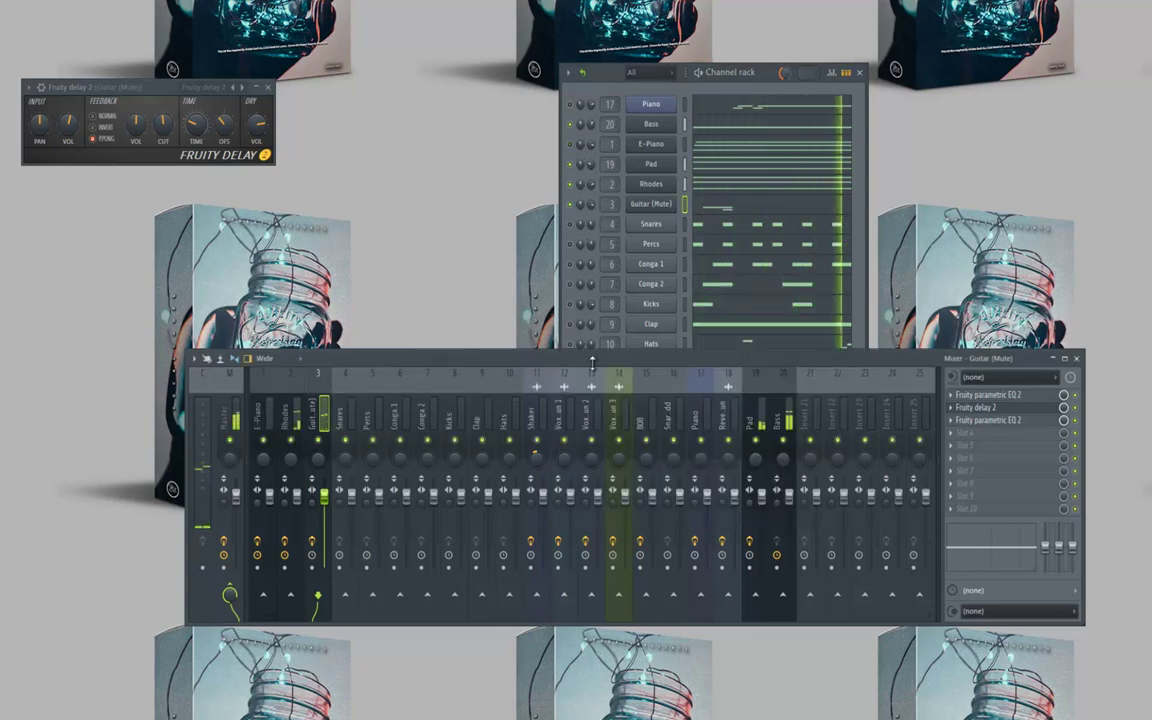
left_click_drag(759, 72, 753, 48)
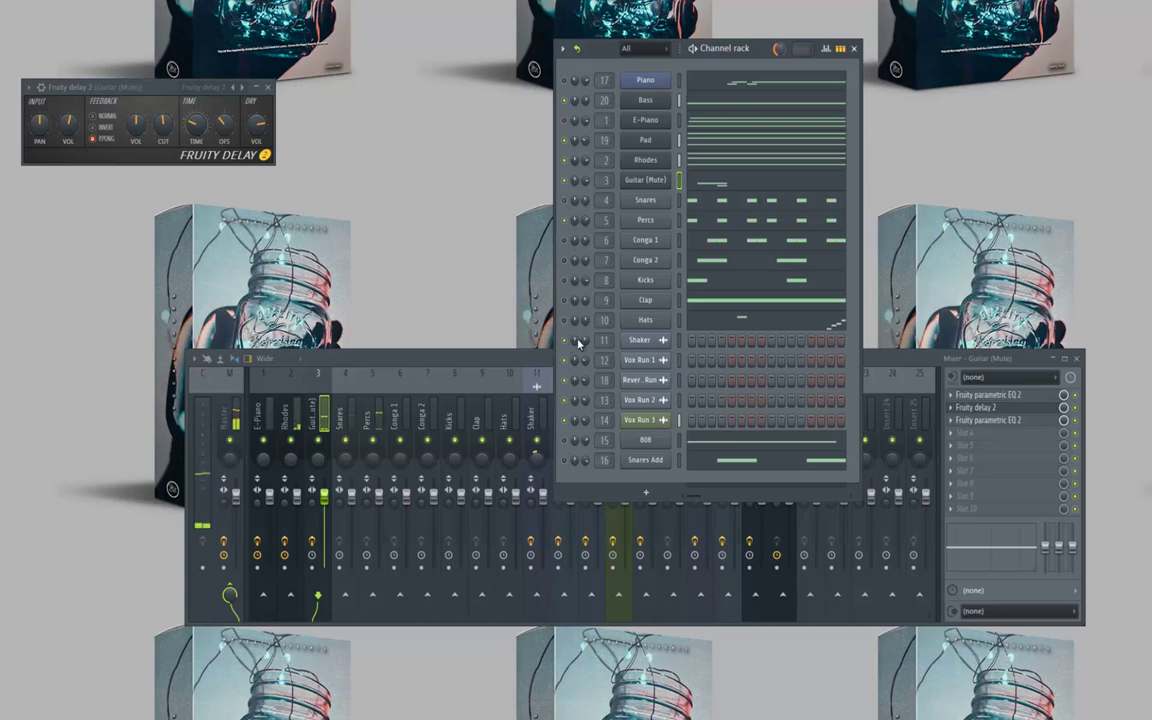
Save the project and close the Guitar delay, mixer and channel rack windows.
left_click(267, 87)
left_click(14, 2)
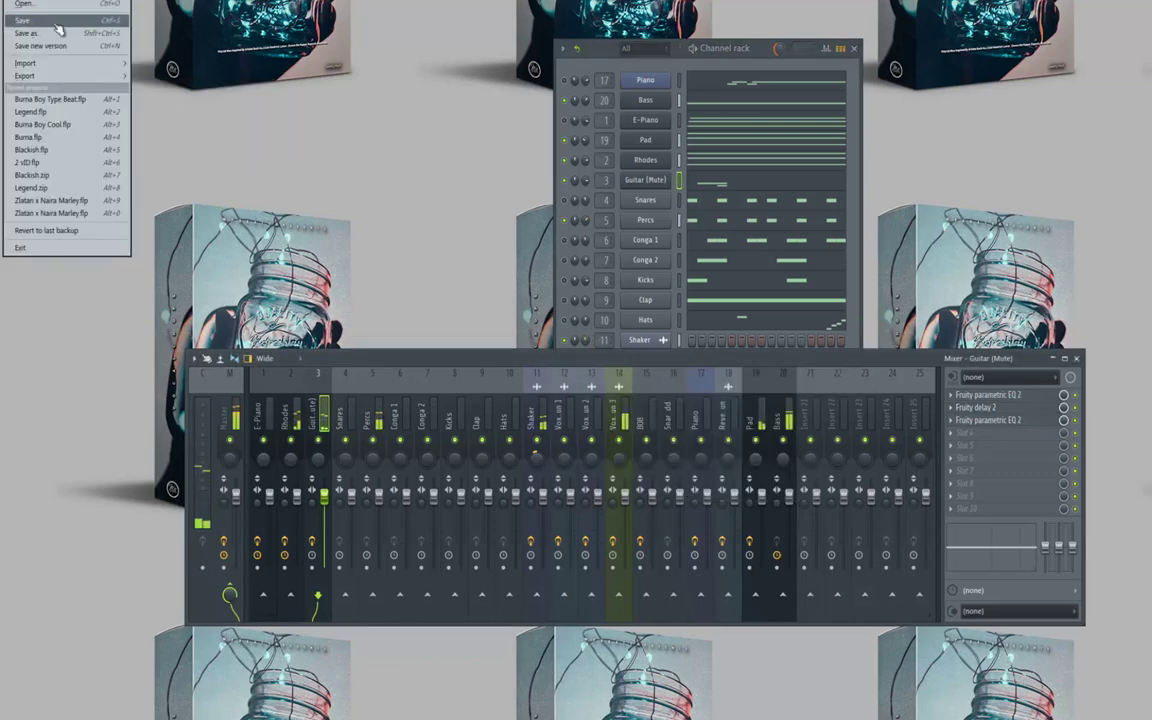
left_click(56, 22)
left_click(1077, 358)
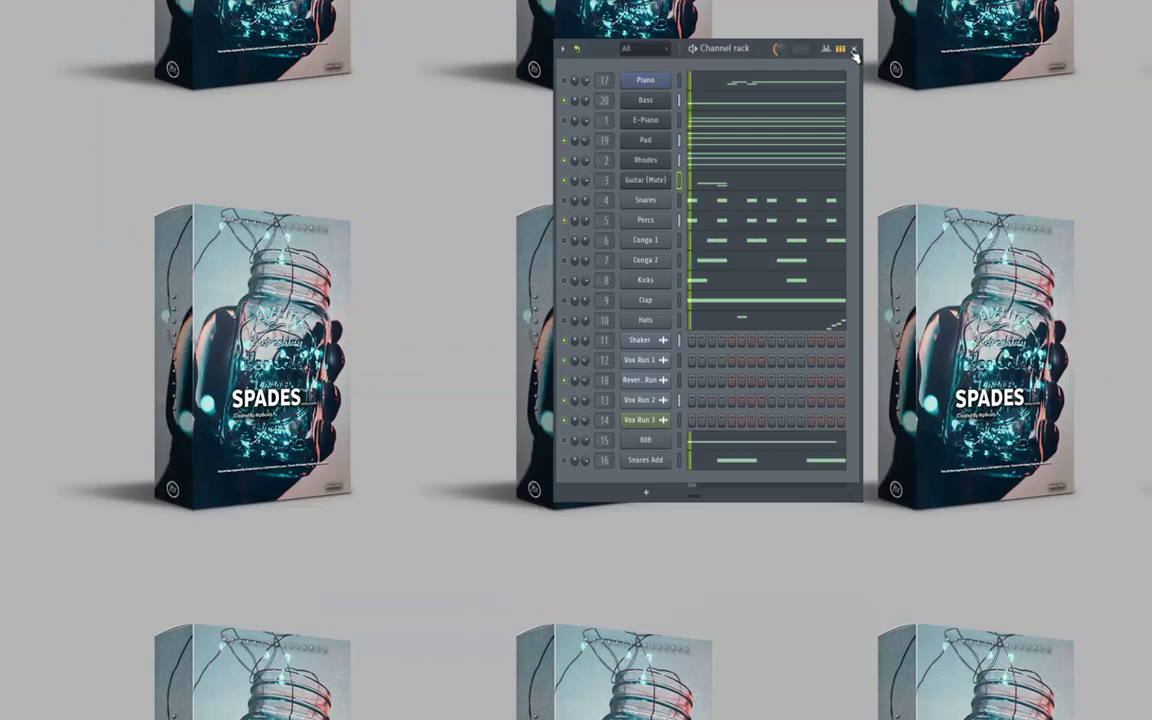
left_click(854, 50)
left_click(14, 3)
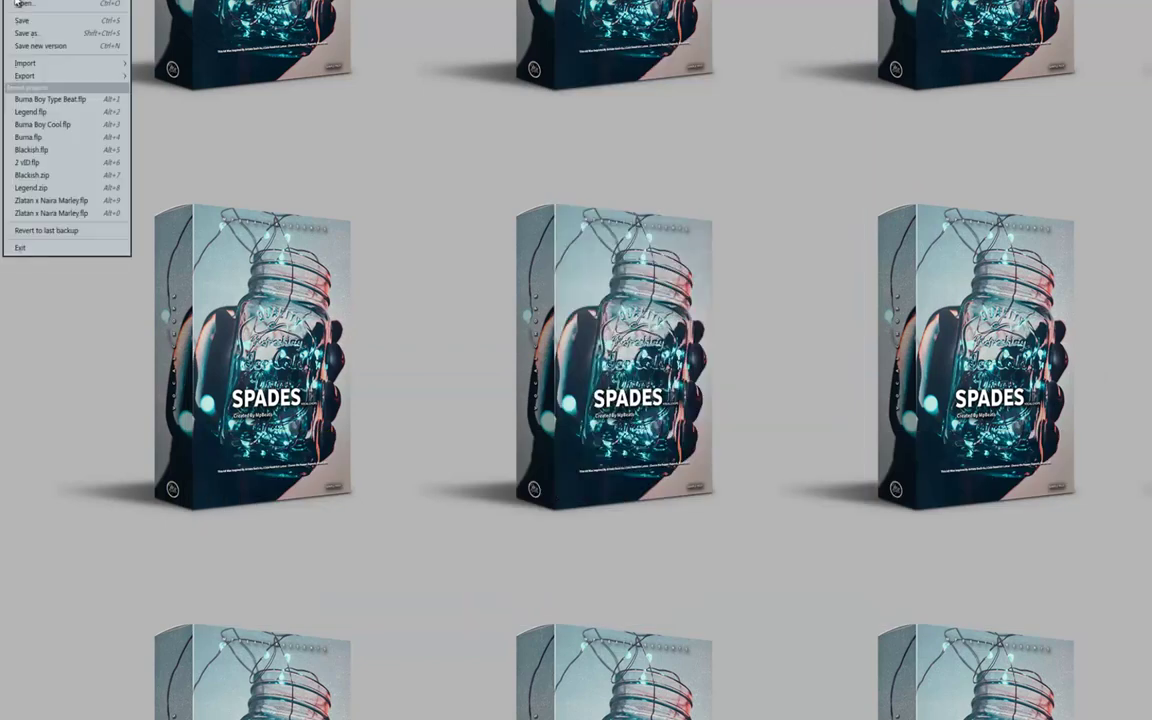
left_click(60, 21)
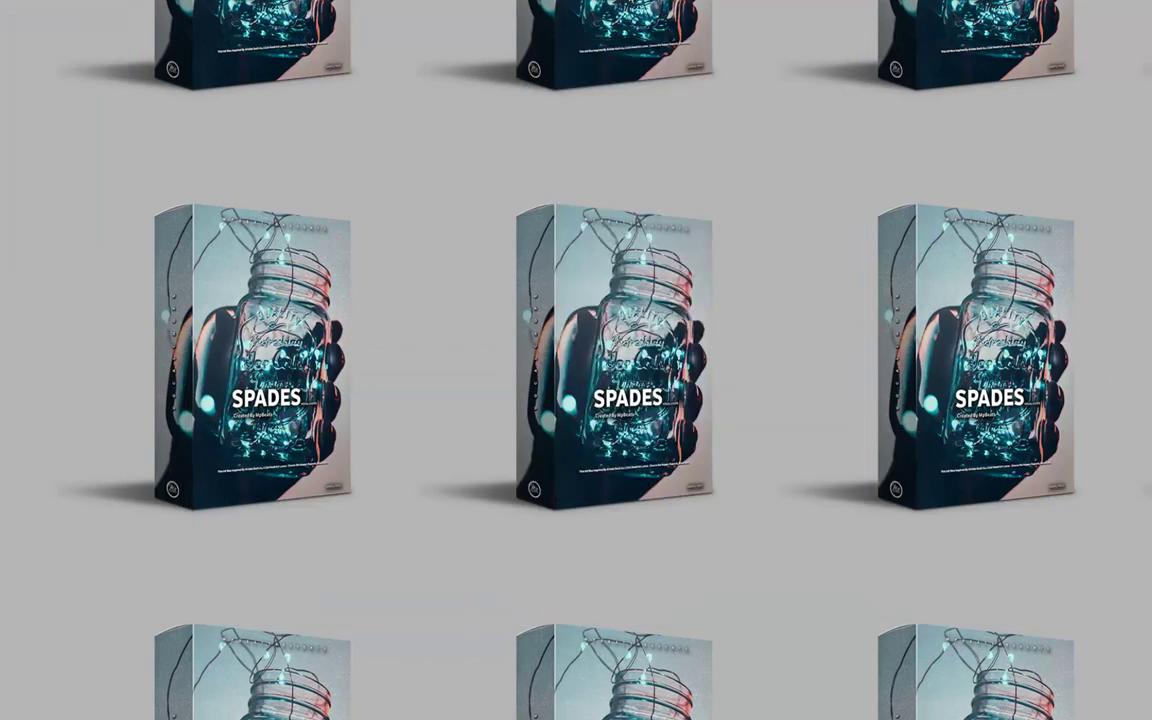
Reopen the channel rack, isolate the Piano channel and paste its 50% volume value onto the Bass and E-Piano channels.
key("F6")
left_click(563, 81)
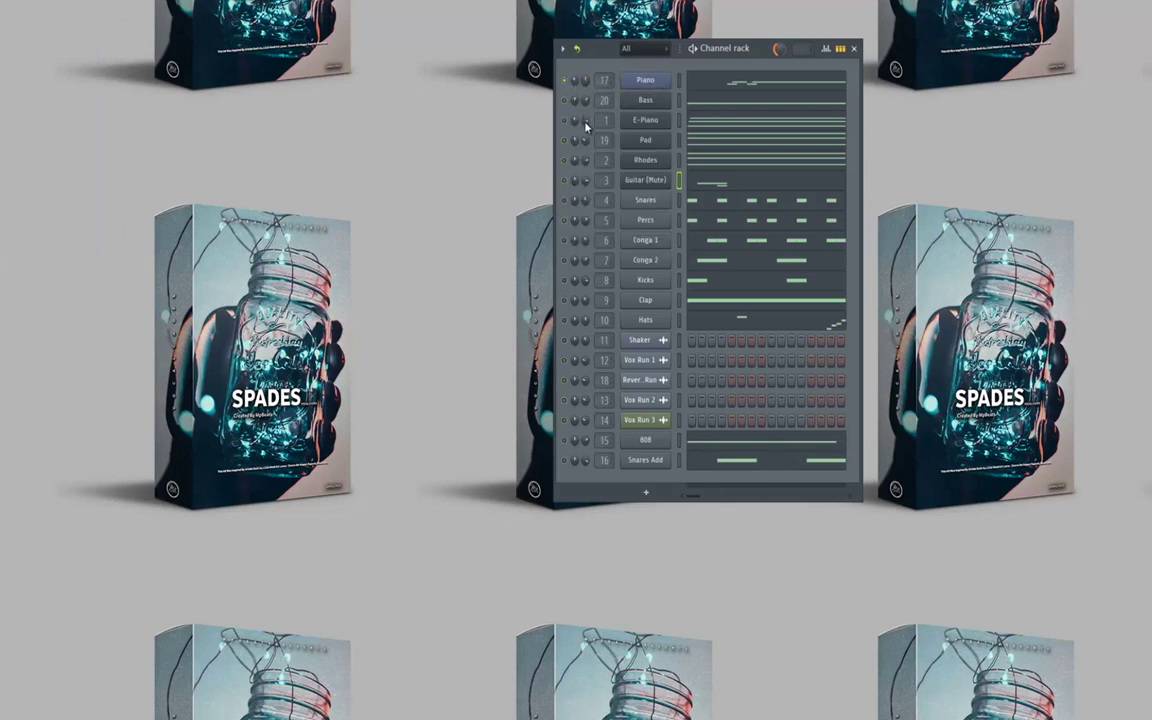
right_click(586, 82)
left_click(611, 225)
key("space")
right_click(586, 103)
left_click(620, 256)
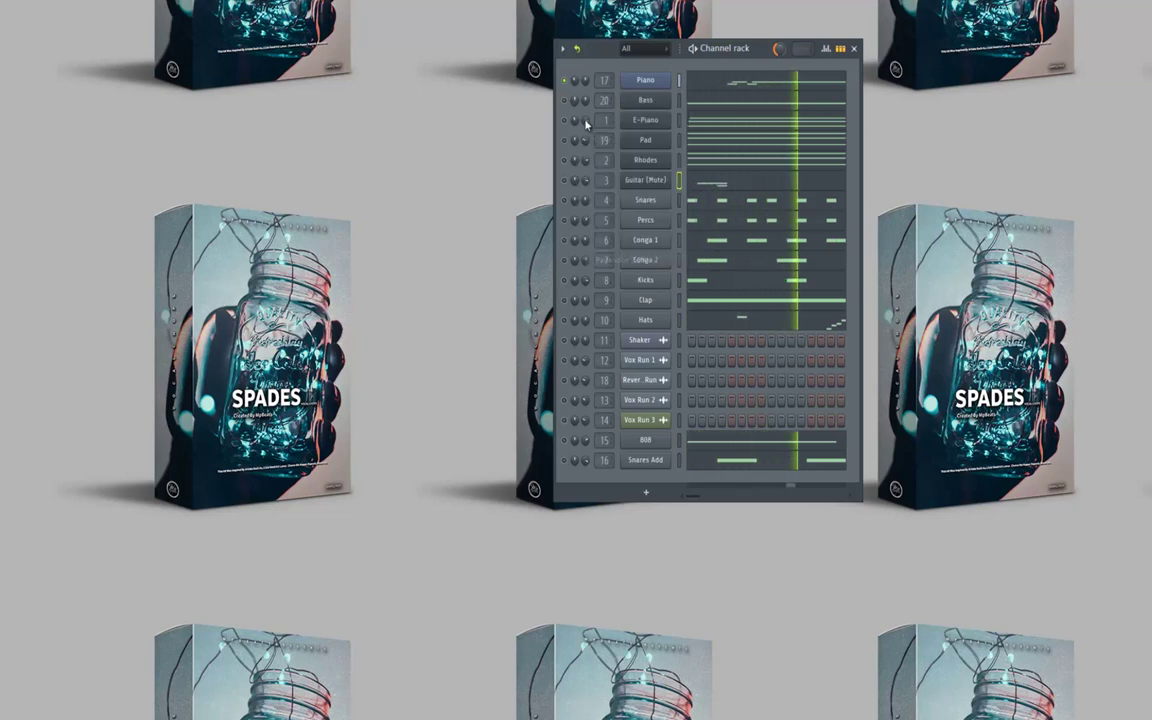
right_click(588, 121)
left_click(620, 278)
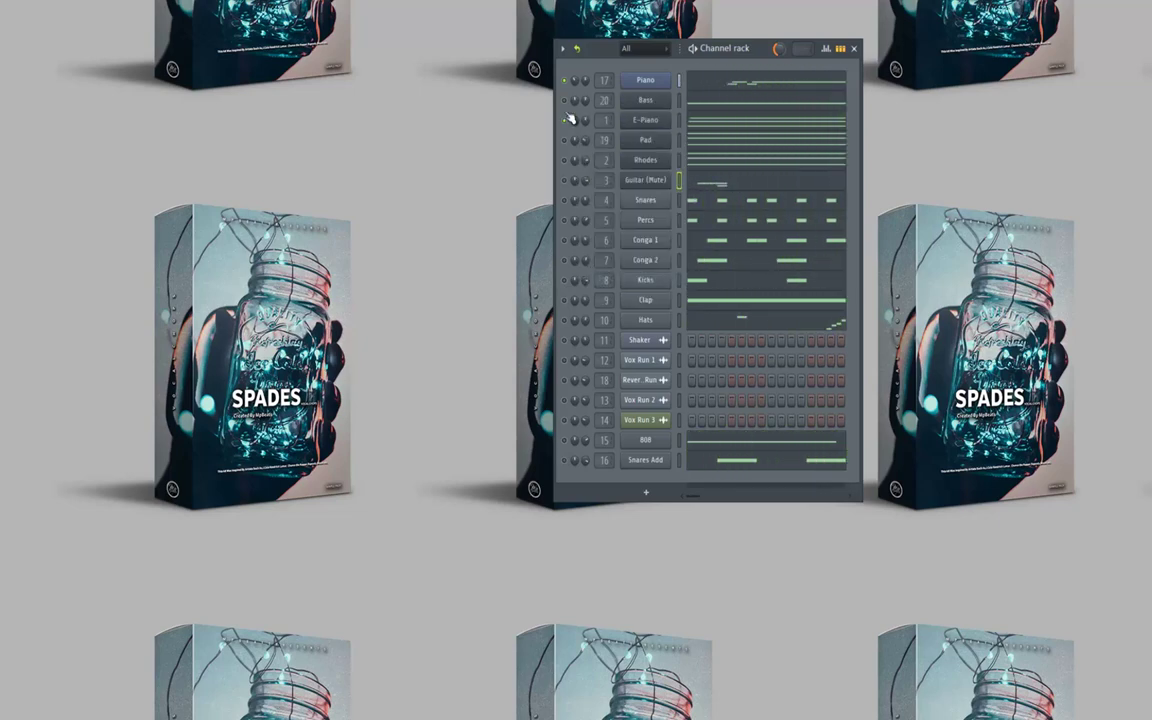
Paste the copied 50% volume onto the Pad, Rhodes, Guitar, Snares and Percs channels.
right_click(586, 141)
left_click(620, 300)
right_click(586, 161)
left_click(620, 321)
right_click(588, 183)
left_click(620, 341)
right_click(586, 201)
left_click(620, 361)
right_click(586, 221)
left_click(622, 377)
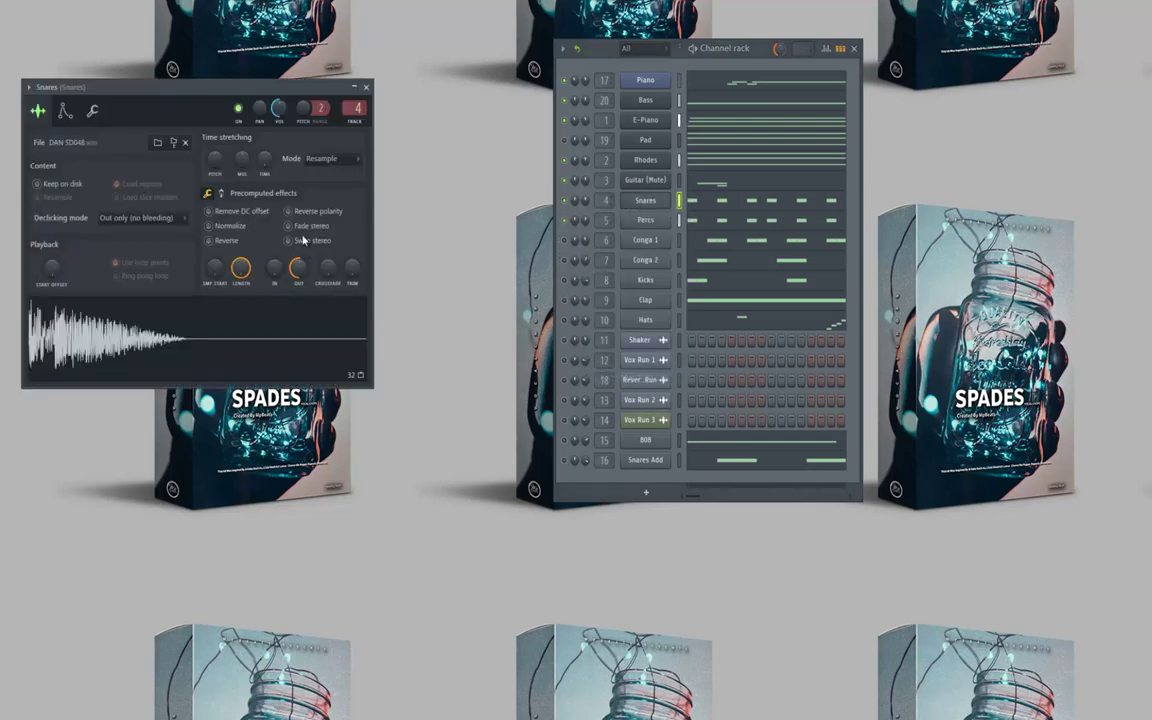
Increase the Out fade of the Snares sample and close its channel settings.
left_click_drag(303, 237, 313, 220)
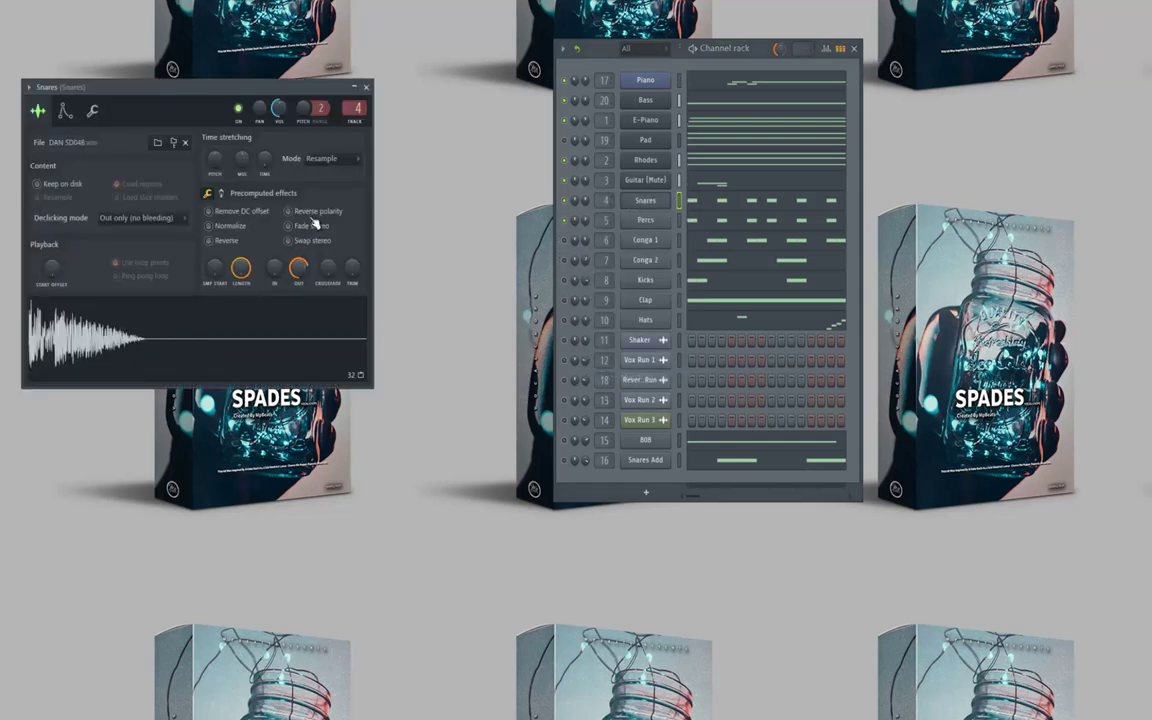
left_click(367, 88)
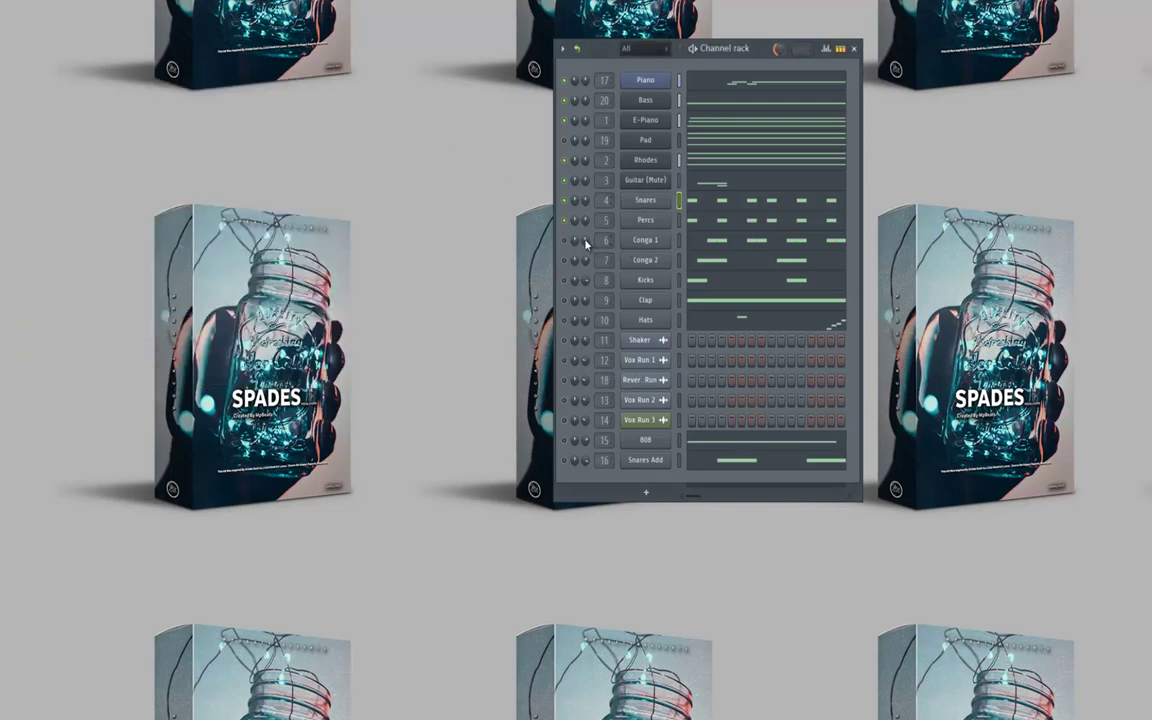
Paste the copied 50% volume onto the Conga 1, Conga 2, Kicks, Clap and Hats channels.
right_click(586, 241)
left_click(632, 398)
right_click(588, 261)
left_click(622, 418)
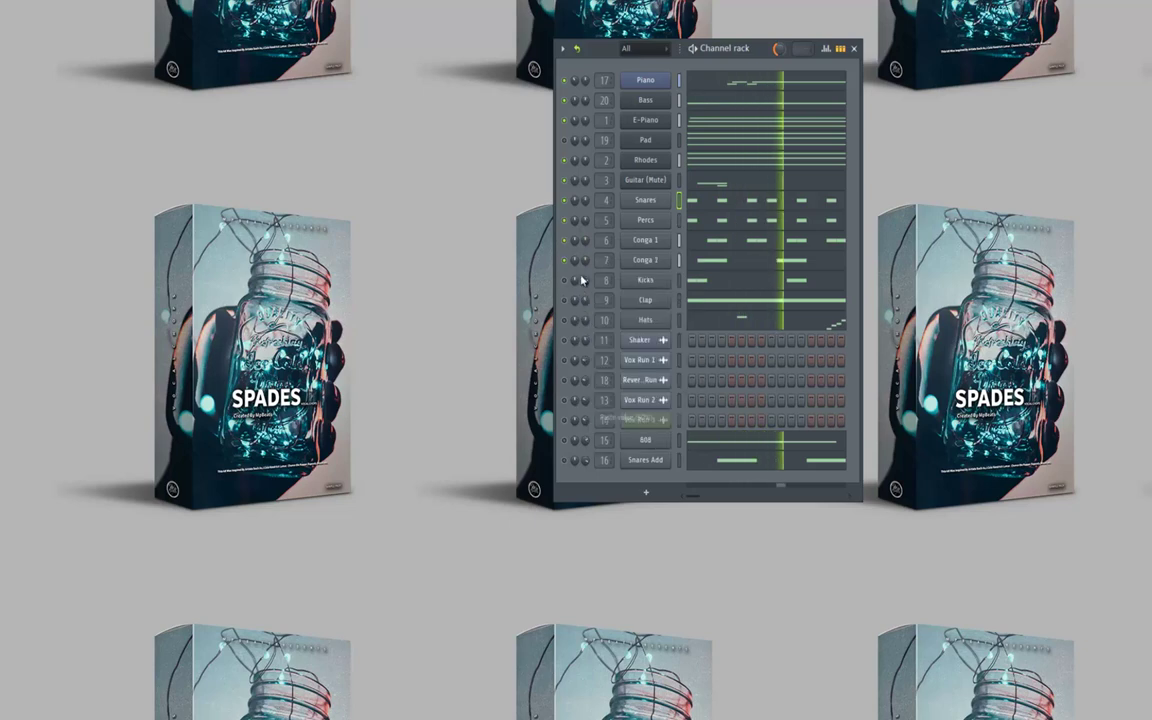
key("space")
right_click(585, 281)
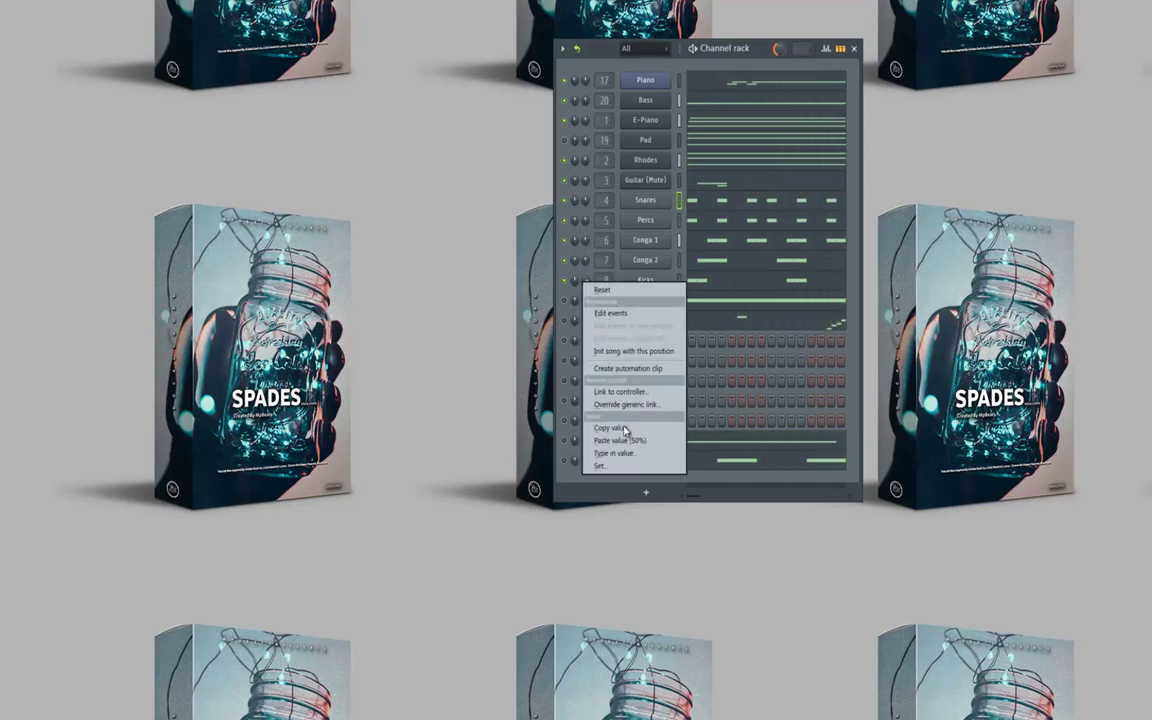
left_click(621, 440)
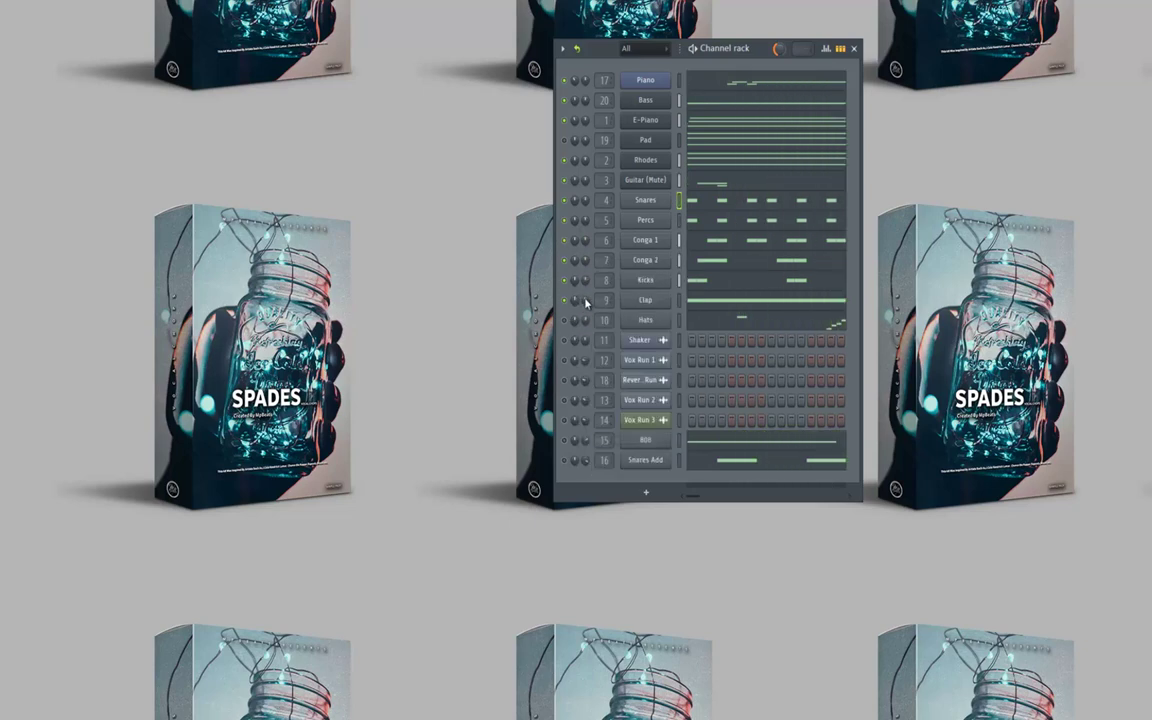
right_click(586, 302)
left_click(621, 458)
right_click(586, 322)
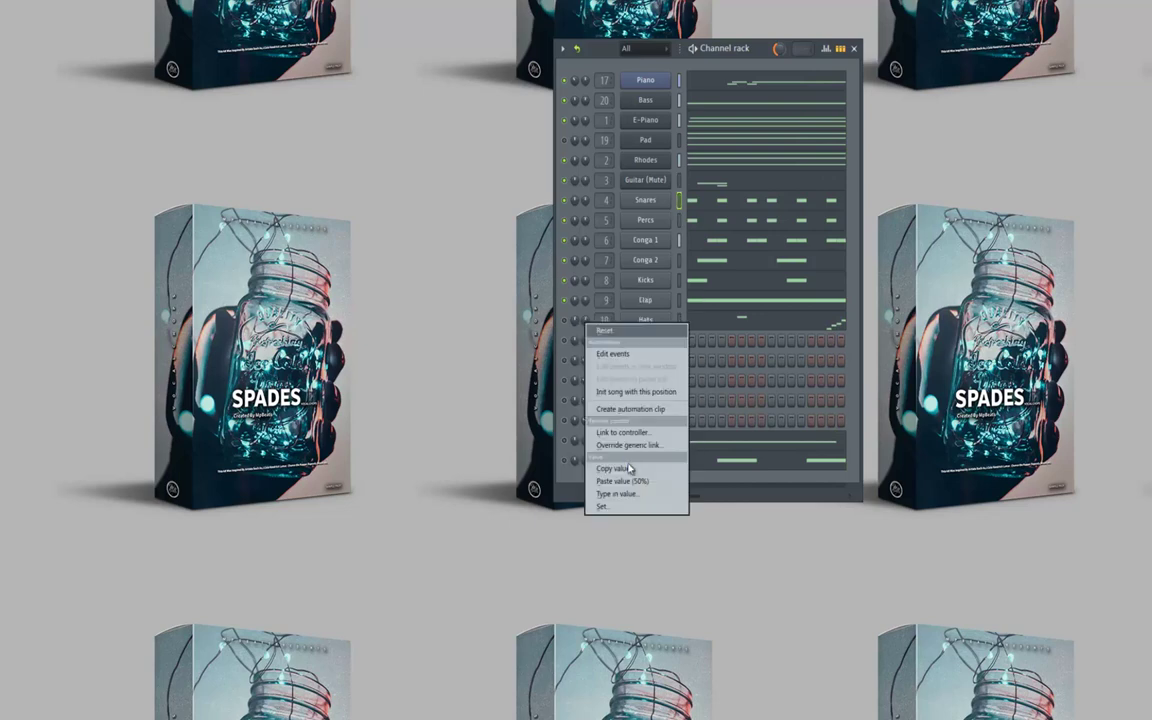
left_click(621, 481)
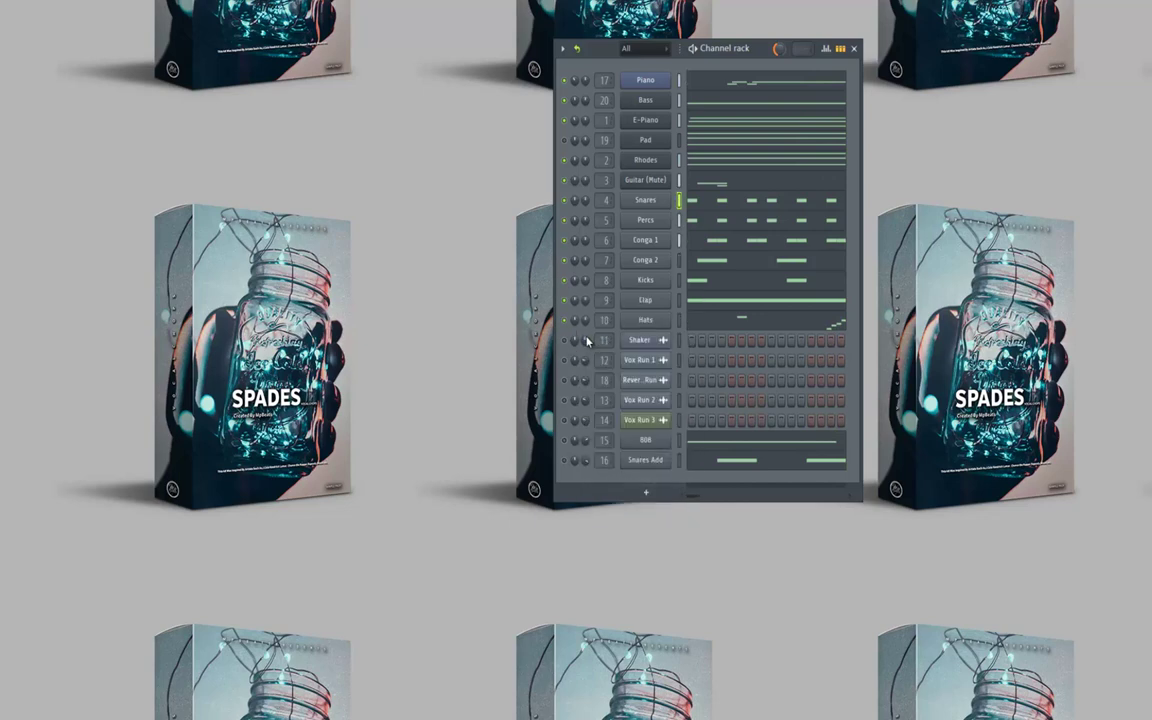
Paste the copied 50% volume onto the Shaker, Vox Run 1 and Rever..Run channels and check the Hats sample settings.
right_click(586, 341)
left_click(621, 498)
right_click(586, 360)
left_click(621, 519)
right_click(586, 380)
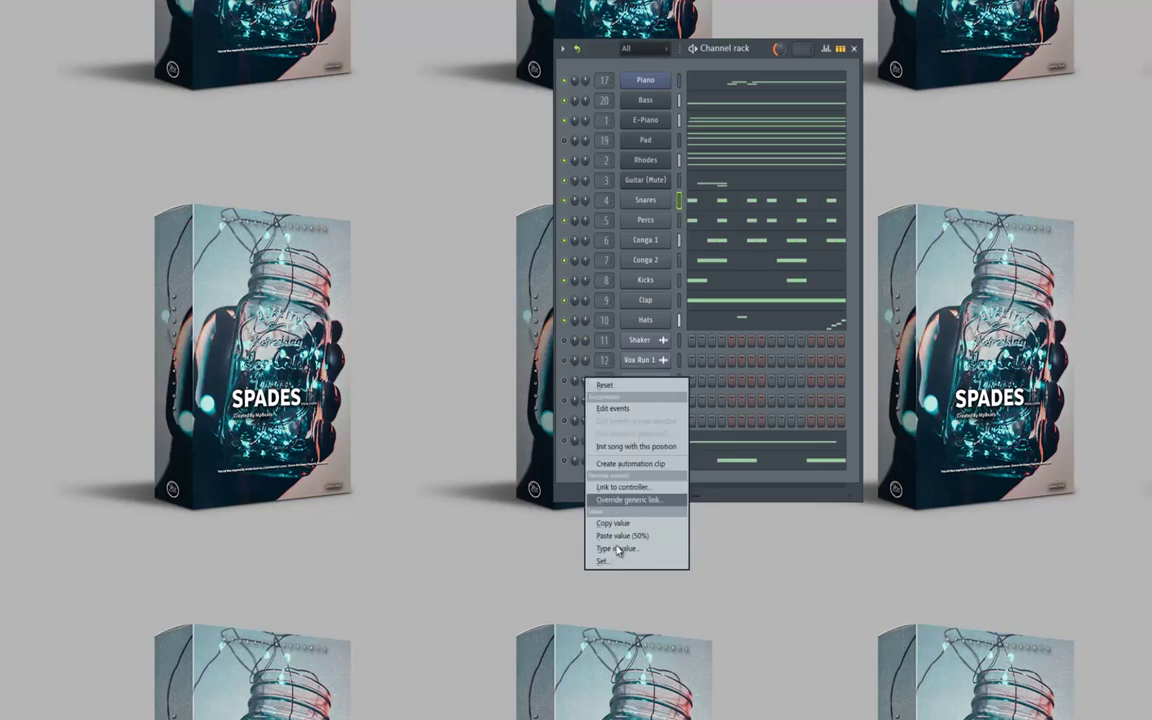
left_click(620, 537)
left_click(645, 321)
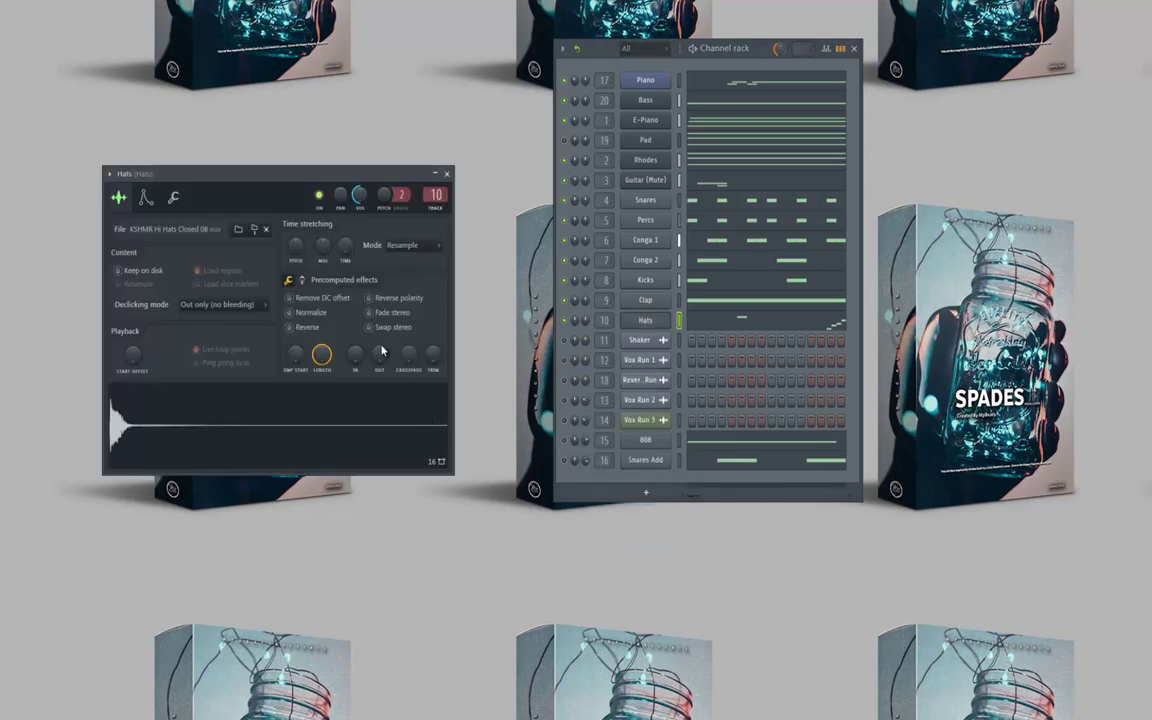
left_click(446, 175)
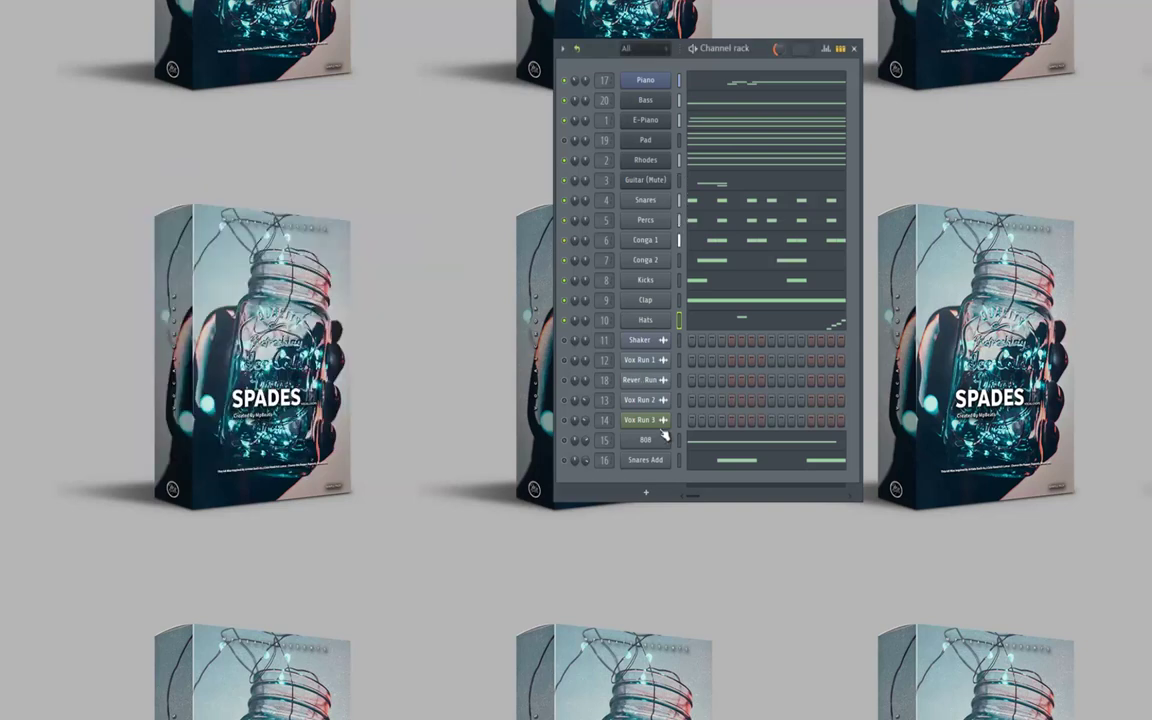
Paste the copied 50% volume onto the Vox Run 2, Vox Run 3, 808 and Snares Add channels.
right_click(586, 400)
left_click(631, 557)
right_click(586, 419)
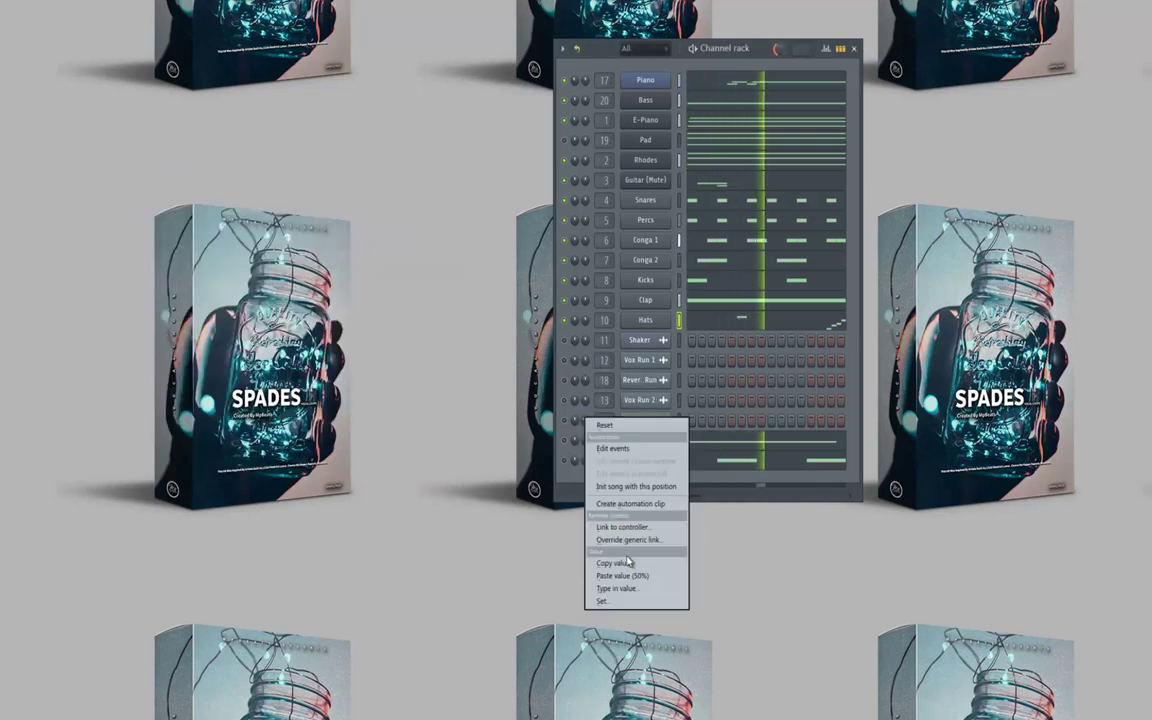
left_click(628, 575)
right_click(587, 440)
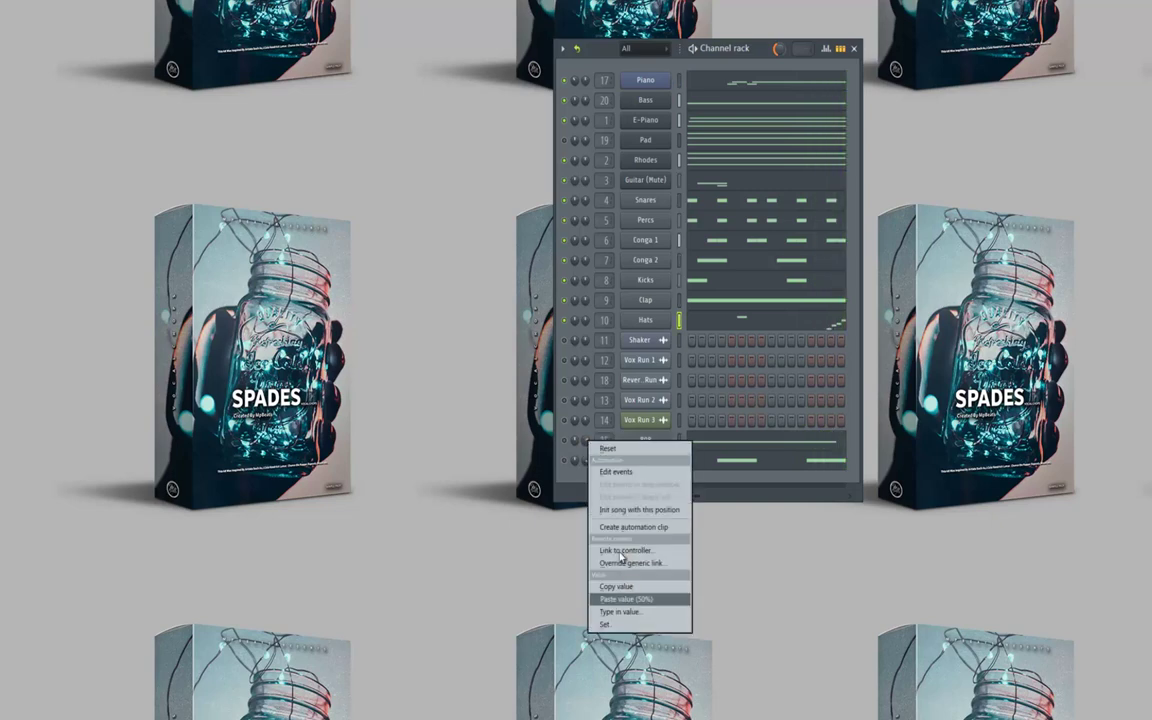
left_click(625, 598)
right_click(587, 460)
left_click(625, 618)
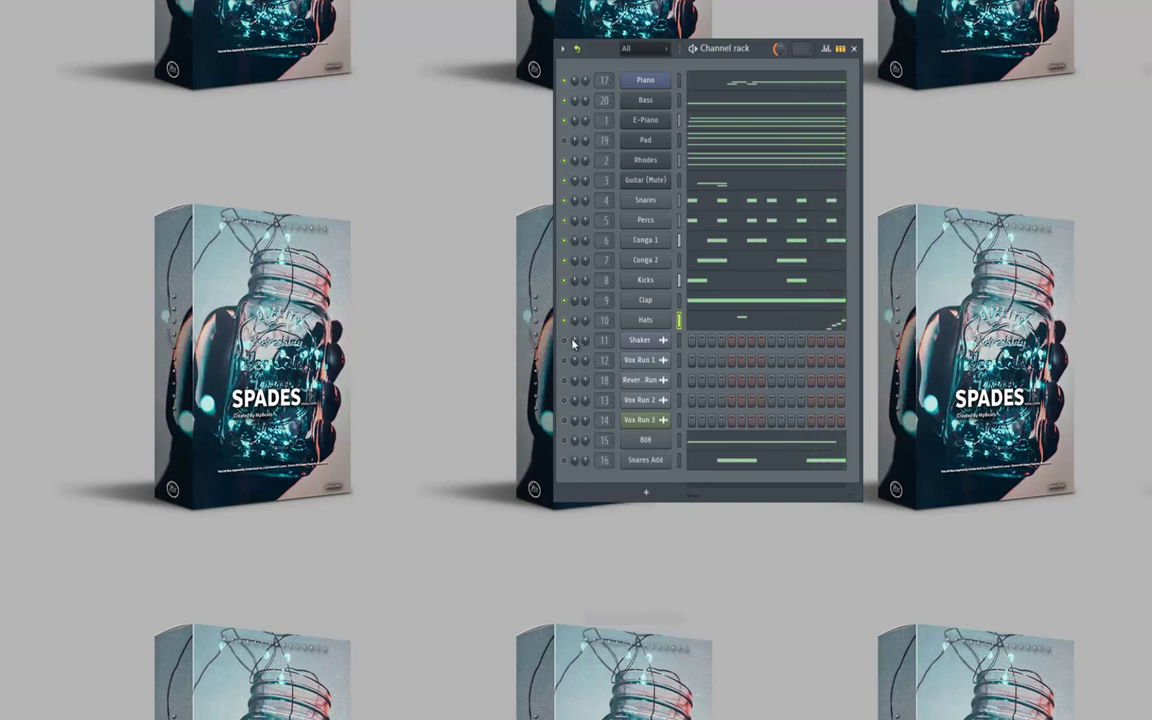
Toggle solo on the Shaker channel until every channel in the rack is active.
right_click(565, 340)
left_click(574, 347)
right_click(566, 340)
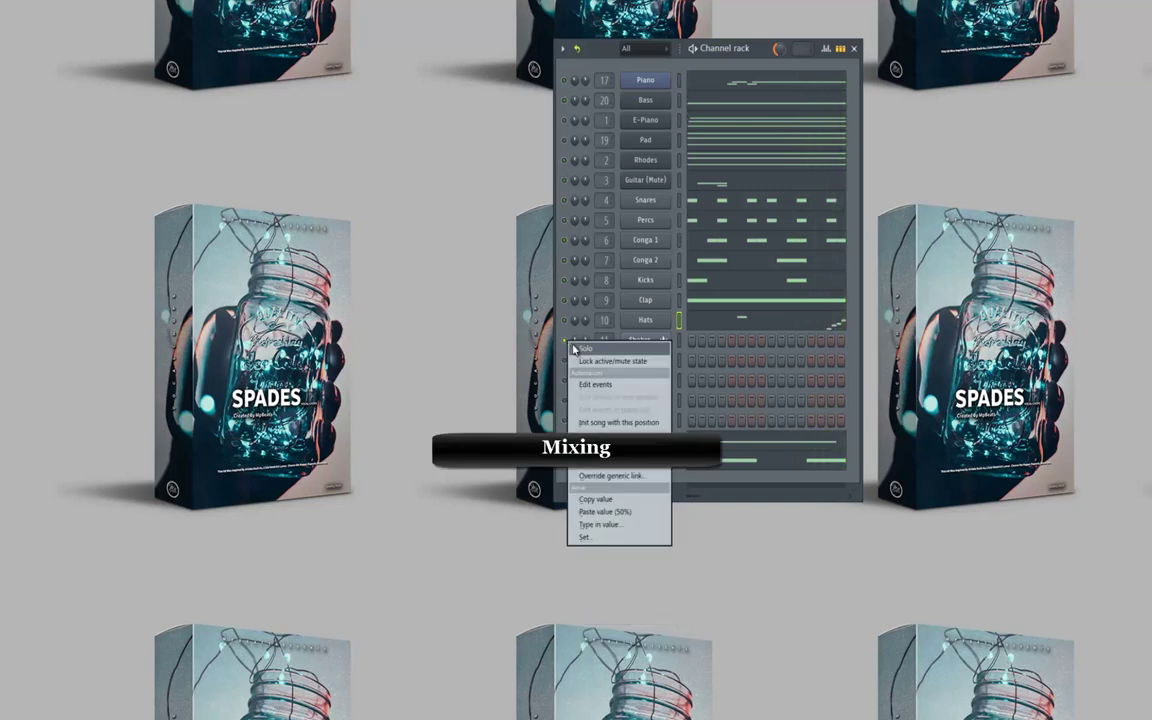
left_click(575, 348)
Open the mixer and pull the volume faders of tracks 1 to 14, E-Piano through Vox Run 3, all the way down.
key("F9")
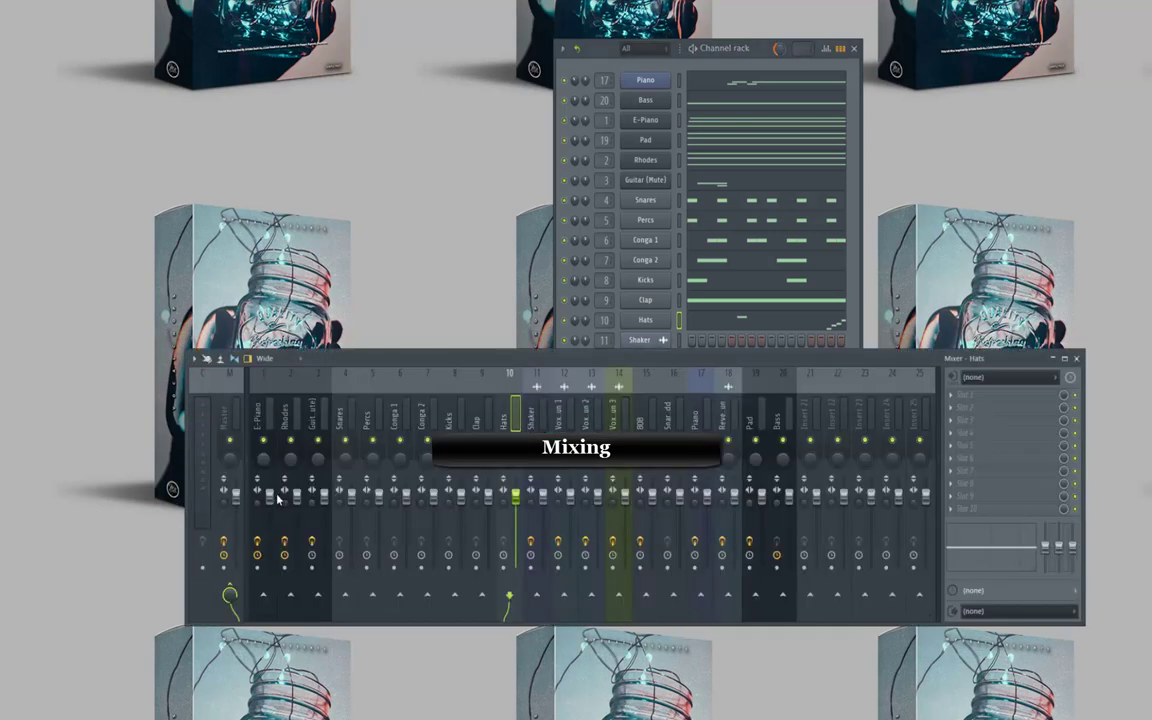
left_click_drag(269, 497, 269, 569)
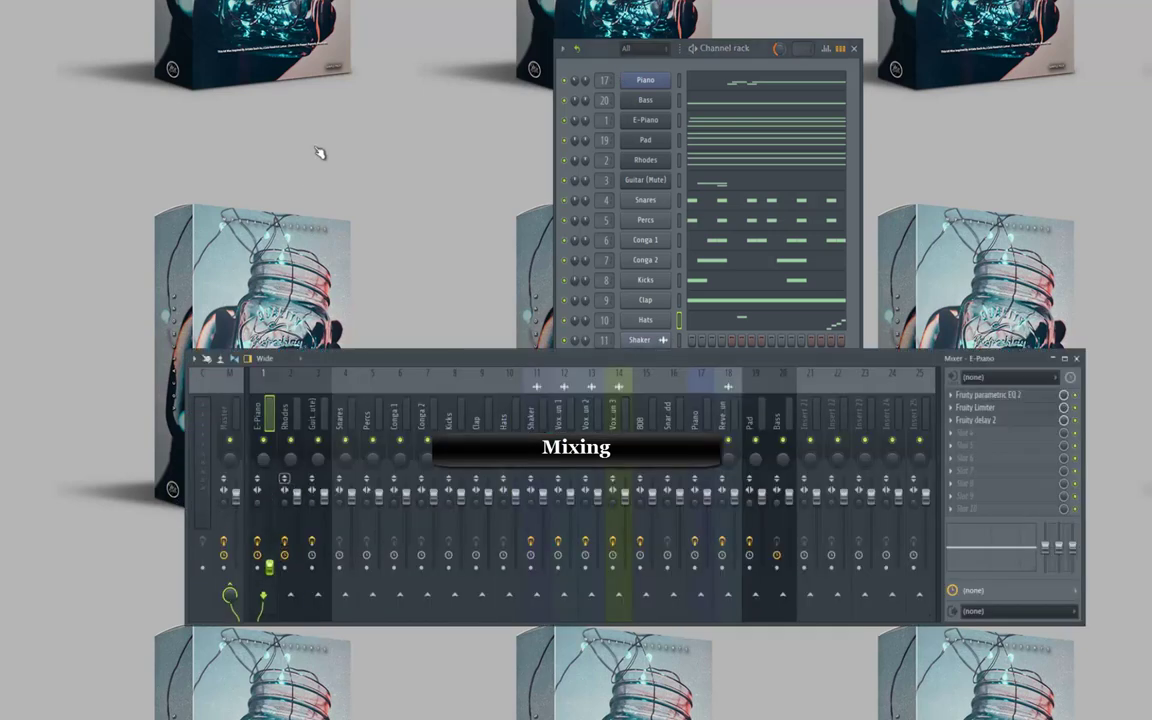
left_click_drag(297, 497, 297, 569)
left_click_drag(324, 497, 352, 569)
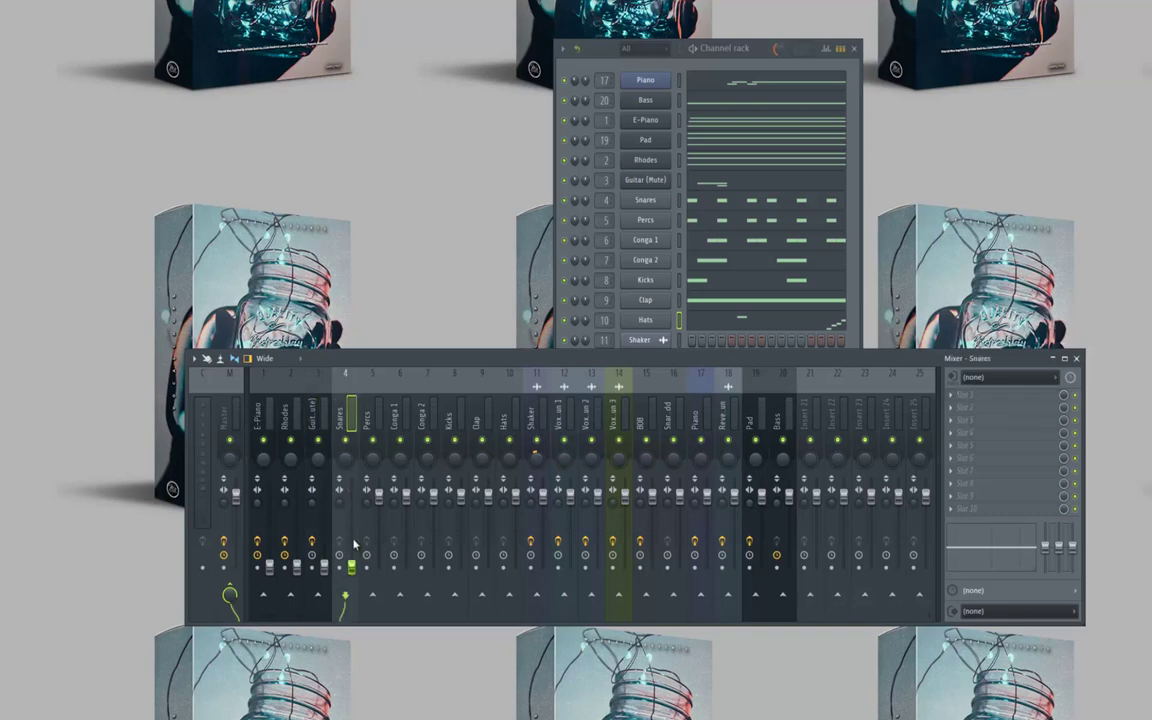
left_click_drag(379, 497, 406, 569)
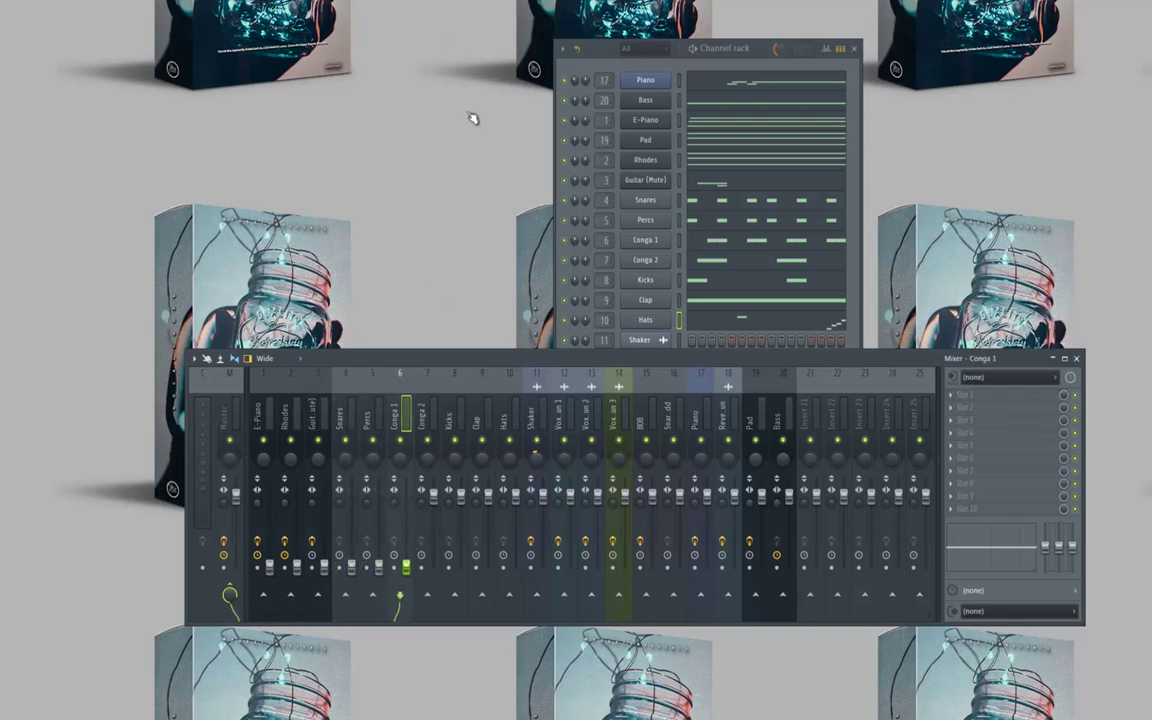
left_click_drag(433, 497, 433, 569)
left_click_drag(460, 497, 460, 569)
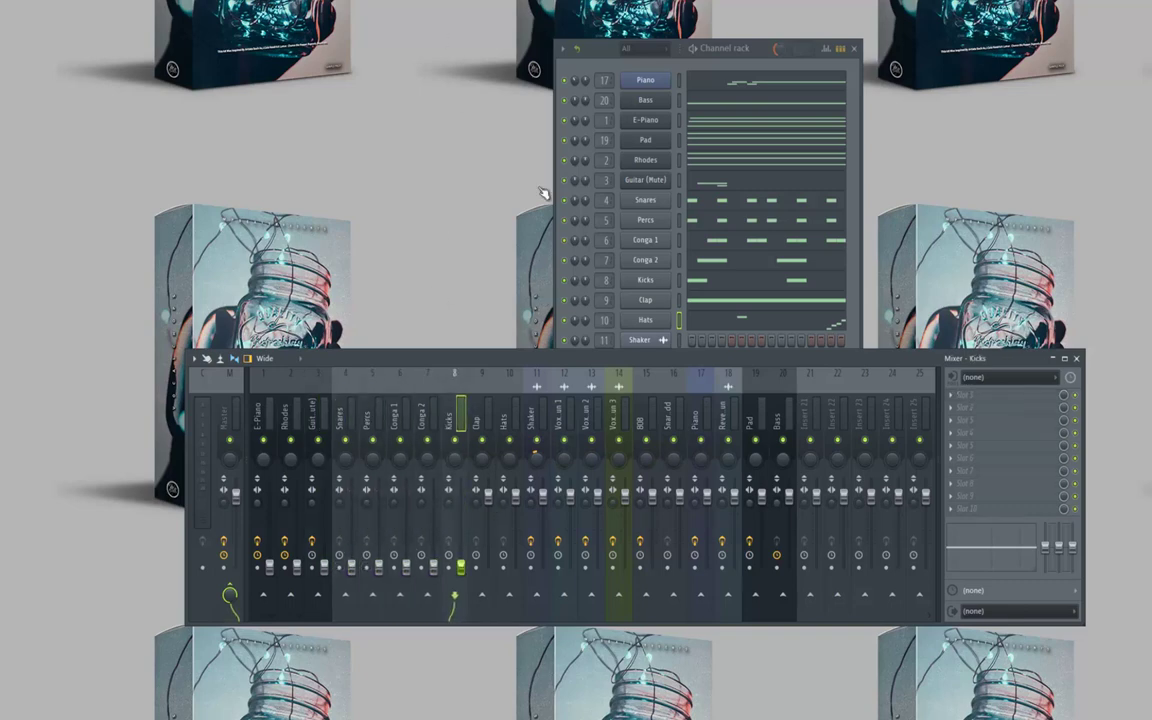
left_click_drag(487, 497, 487, 569)
left_click_drag(515, 497, 542, 569)
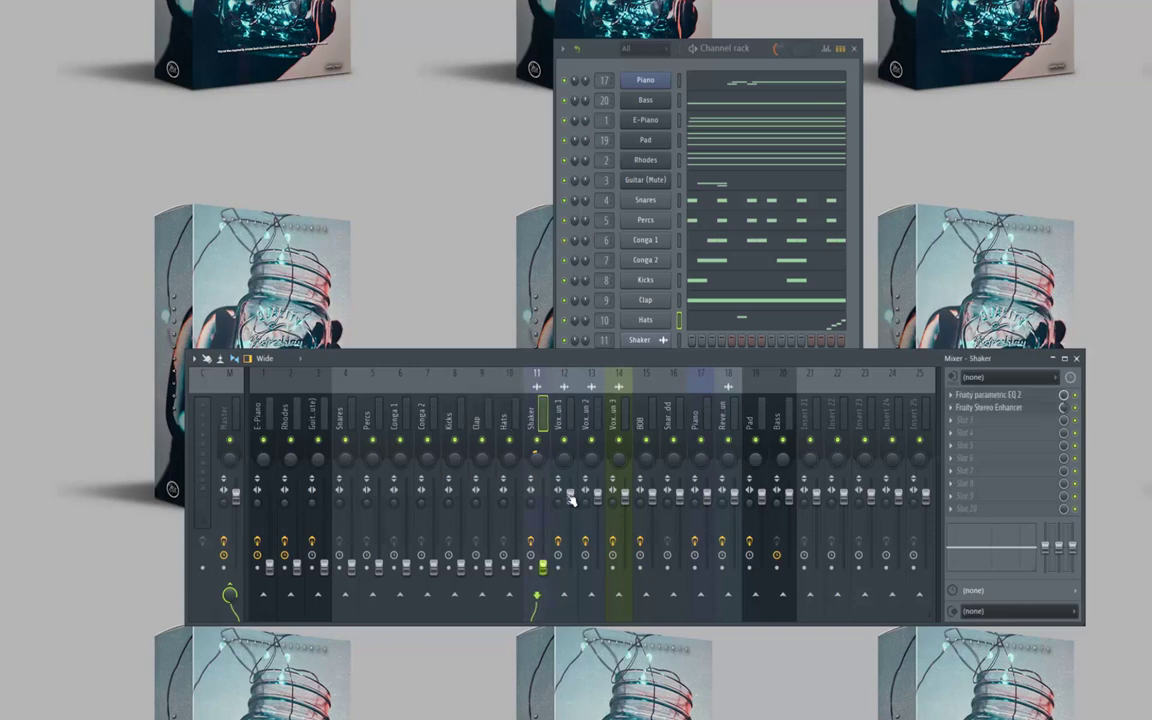
left_click_drag(570, 497, 570, 569)
left_click_drag(597, 497, 598, 569)
left_click_drag(613, 490, 613, 569)
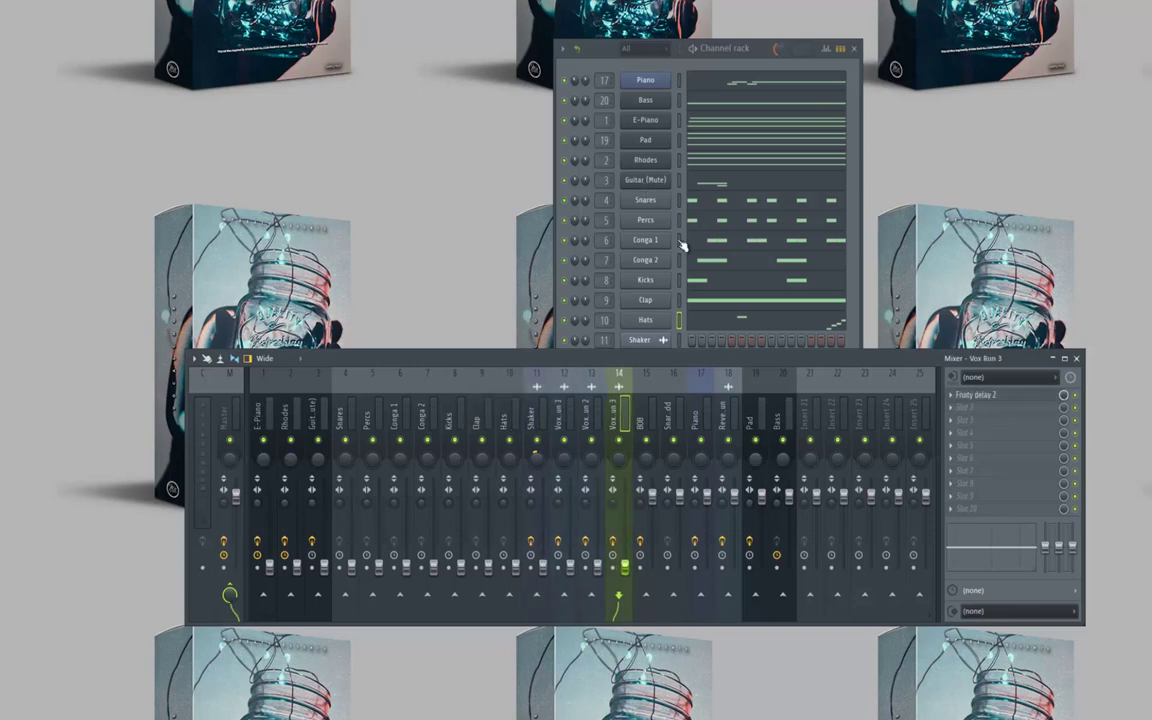
Pull the faders of tracks 15 to 20, 808 through Bass, all the way down and raise the Master fader slightly.
left_click_drag(651, 493, 651, 569)
left_click_drag(667, 492, 667, 569)
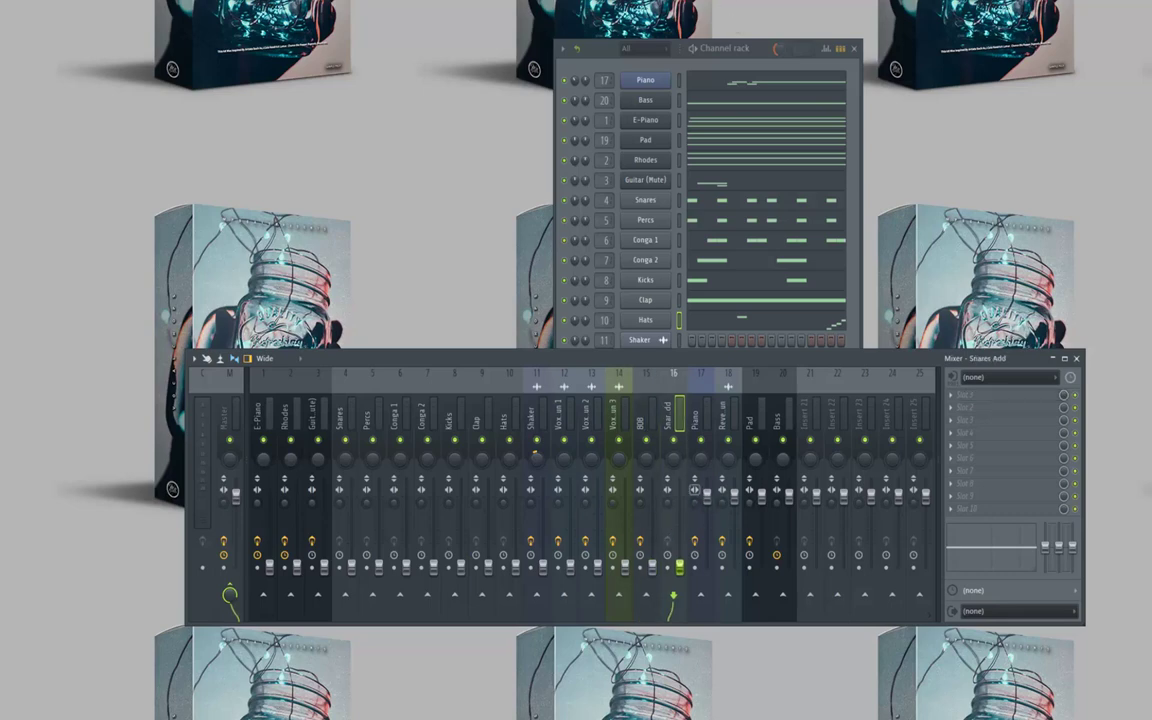
left_click_drag(734, 494, 734, 540)
left_click_drag(761, 495, 761, 567)
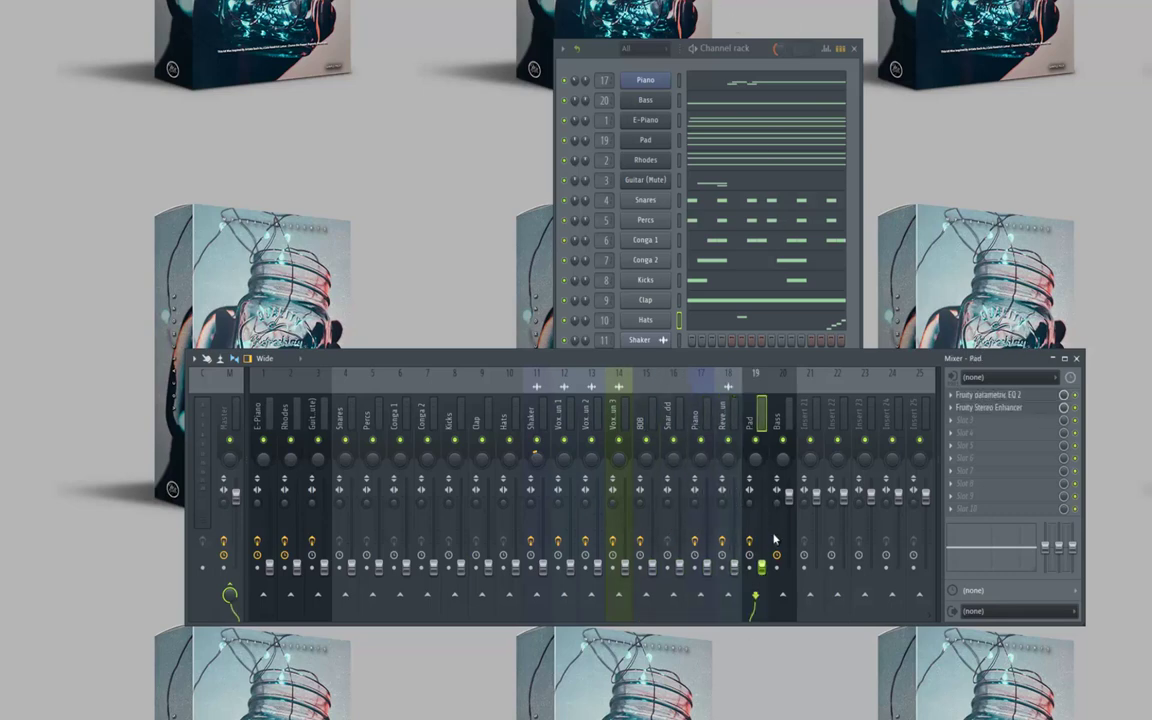
left_click_drag(789, 495, 789, 567)
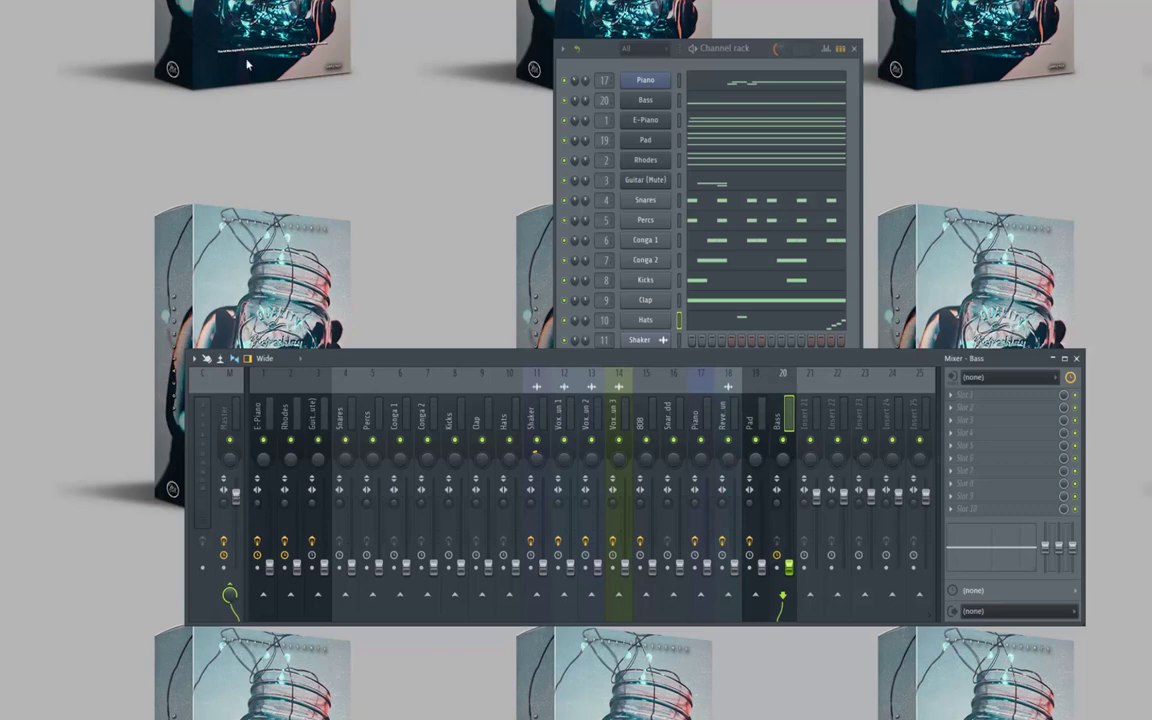
left_click_drag(236, 495, 236, 478)
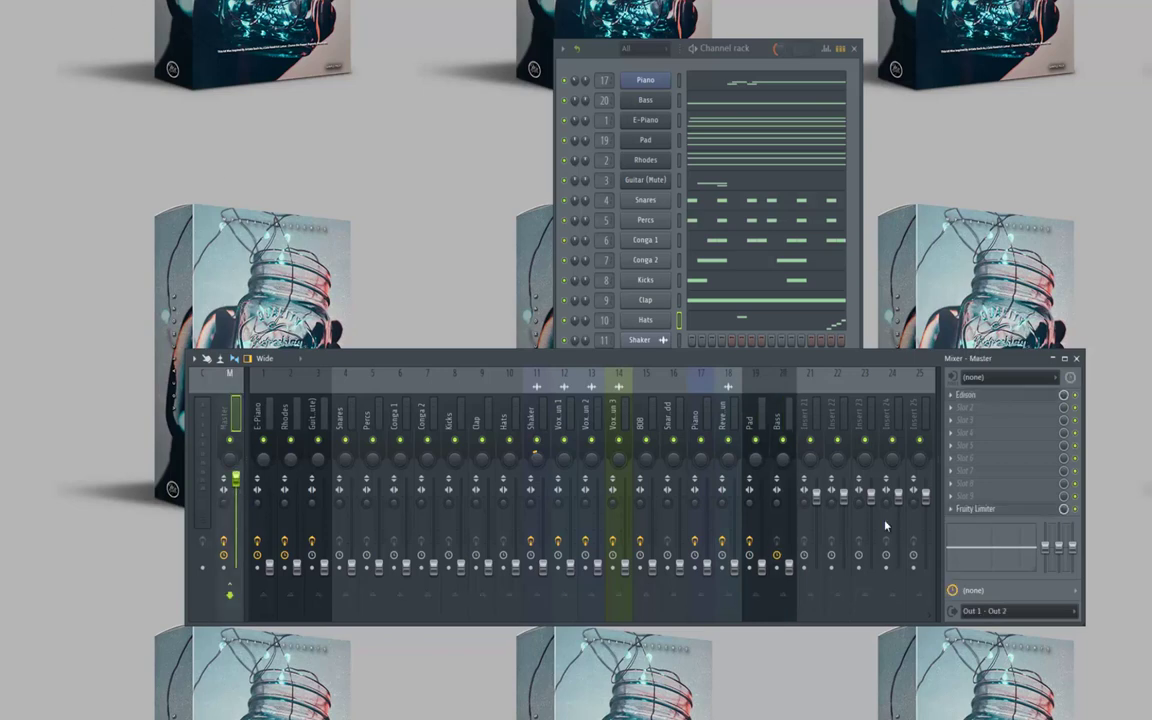
Turn up the gain in the Master track's Fruity Limiter and remove Edison from the first effect slot.
left_click(975, 509)
left_click_drag(327, 551, 324, 442)
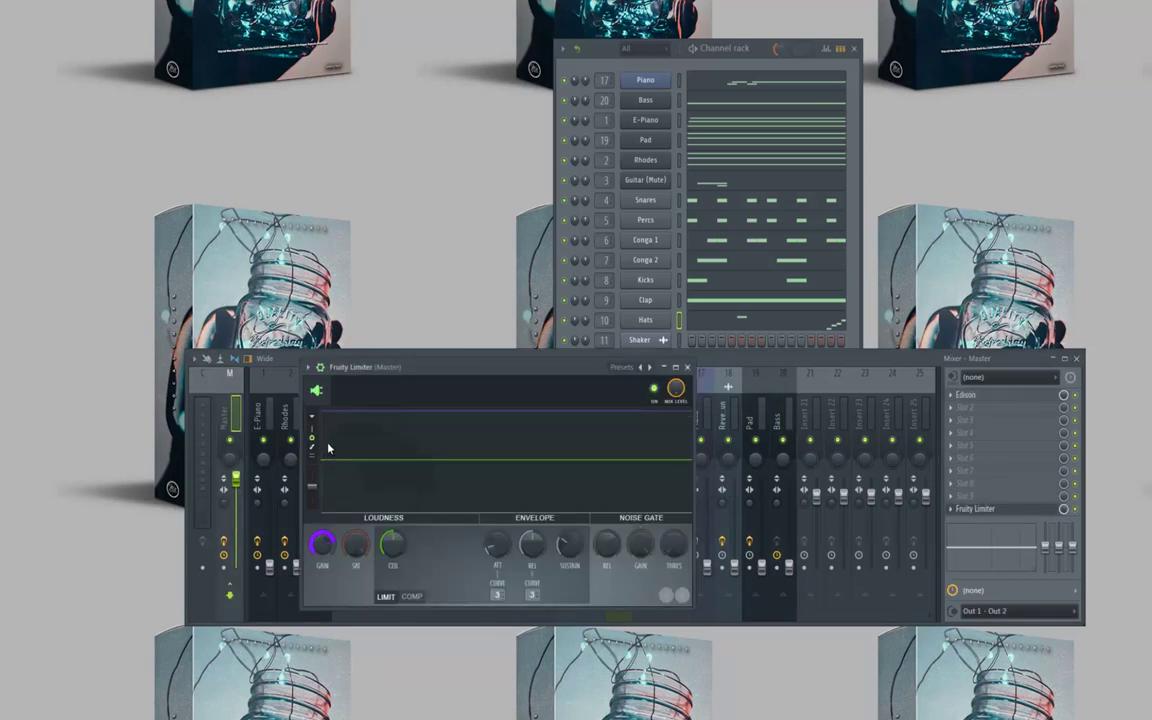
left_click(953, 396)
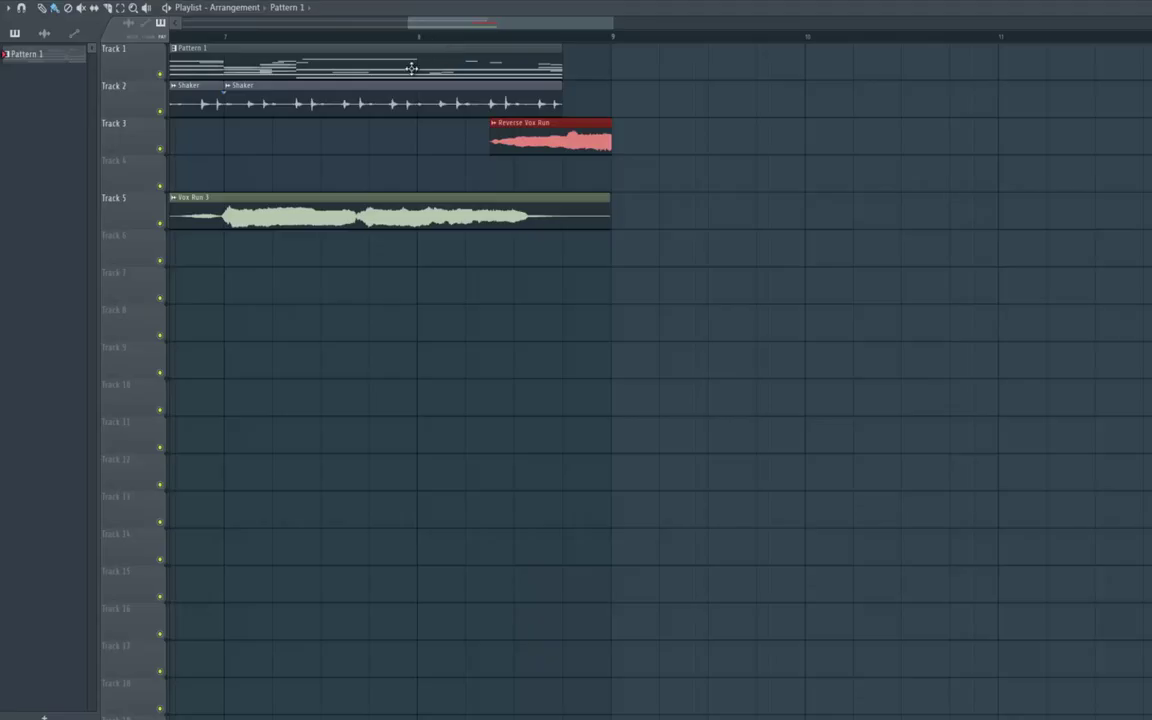
Extend the Pattern 1 and last Shaker clips in the playlist to bar 9 and move Pattern 1 down to Track 6.
left_click(414, 54)
left_click_drag(410, 23, 174, 23)
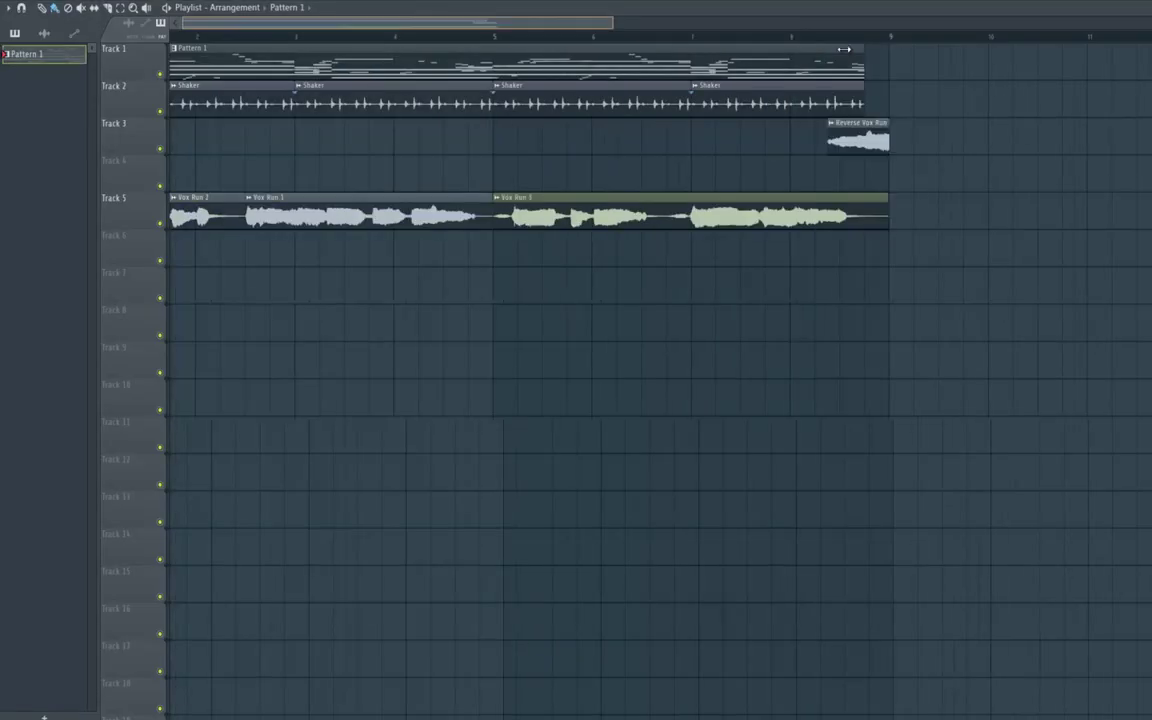
left_click_drag(898, 53, 902, 91)
left_click_drag(682, 55, 665, 240)
Select all playlist clips, move them up one track so the Shaker clips sit on Track 1, and clear the selection.
left_click(120, 8)
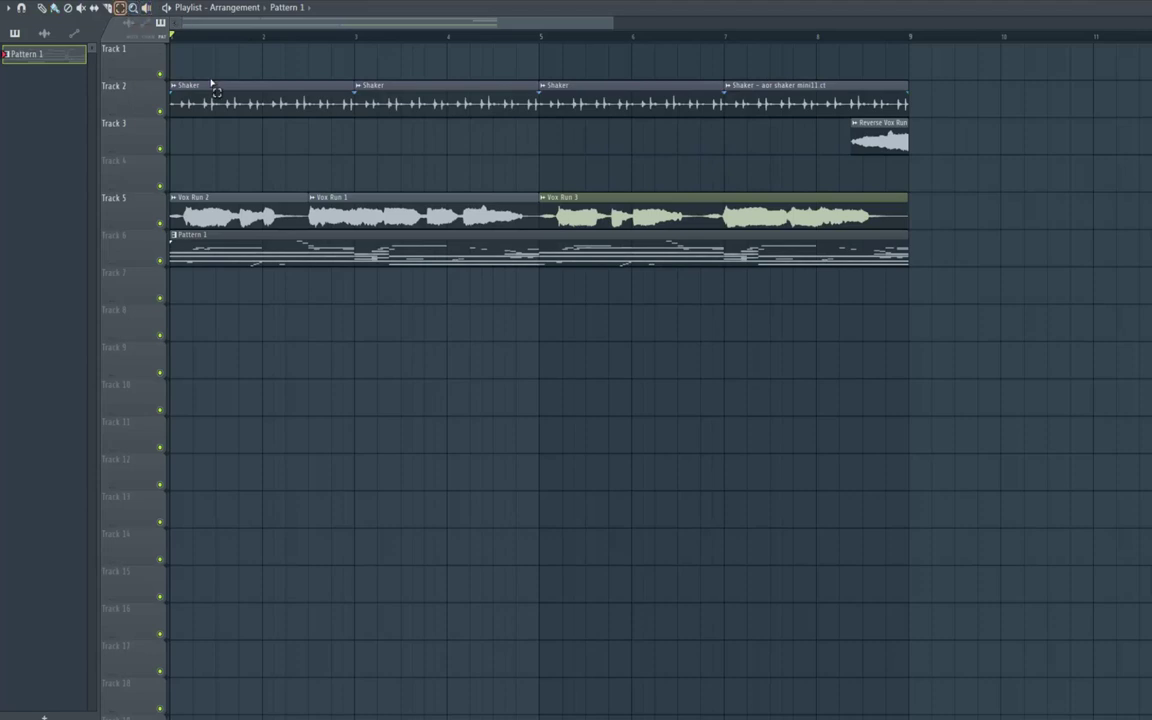
left_click_drag(211, 41, 796, 274)
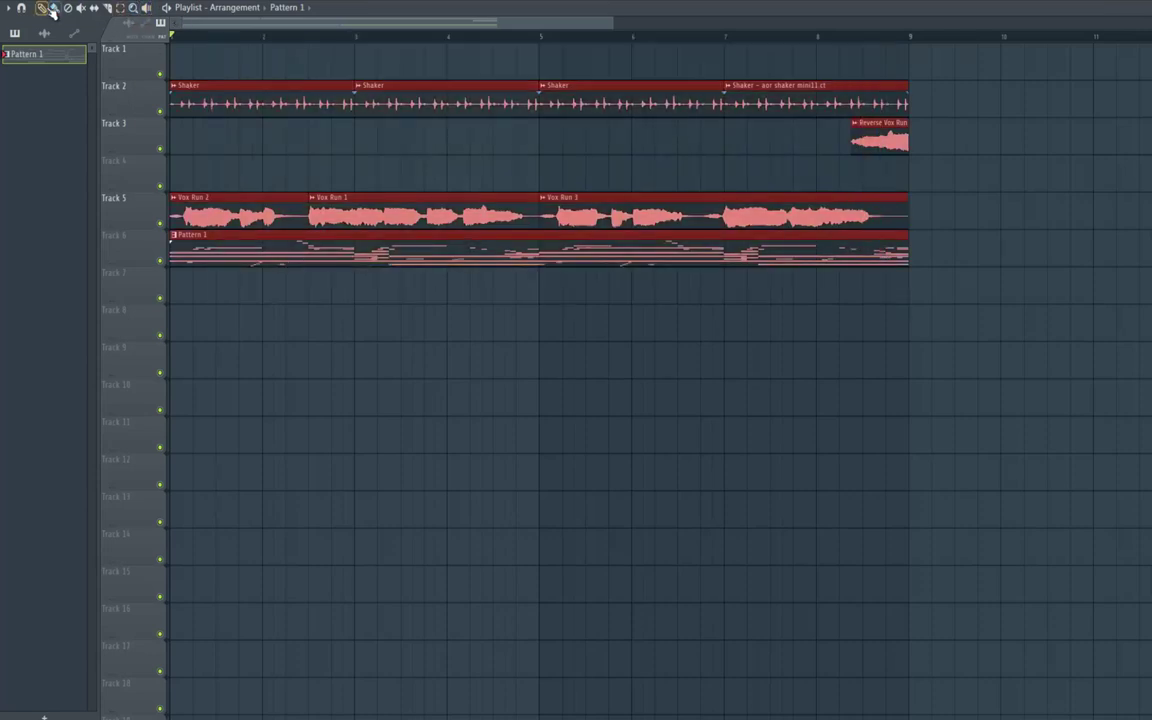
left_click(47, 9)
left_click_drag(185, 85, 185, 38)
key("ctrl+d")
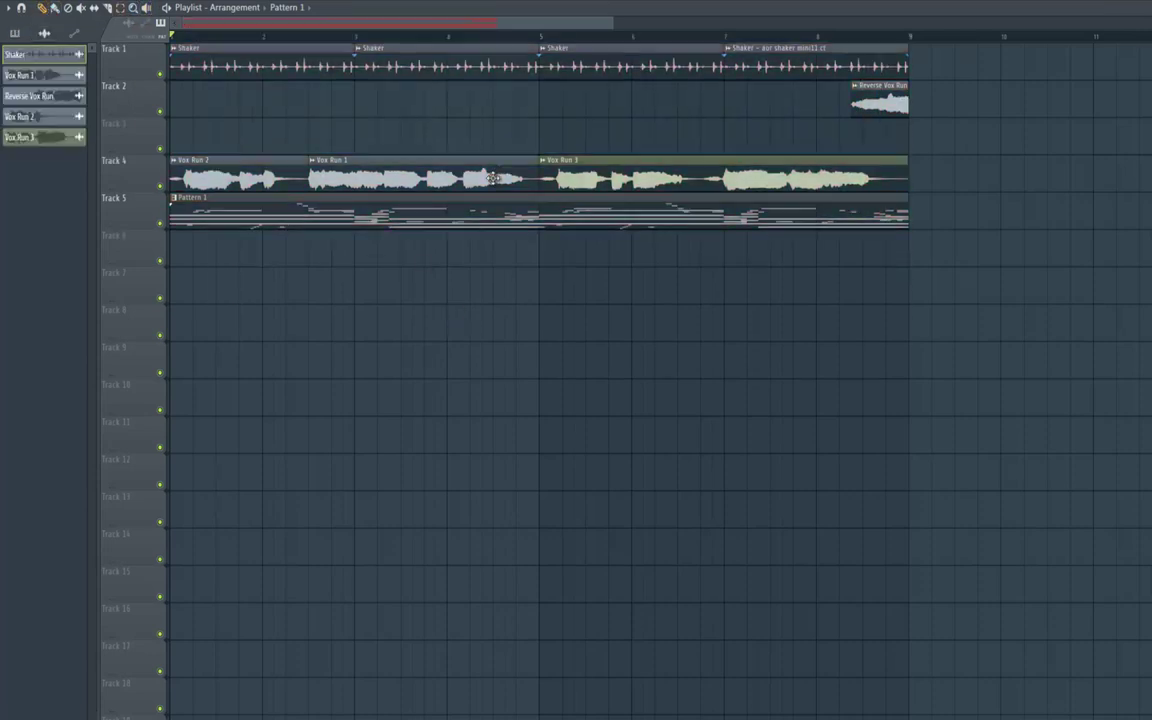
Move the Vox Run 1, Vox Run 2 and Vox Run 3 clips up to Track 3 and the Pattern 1 clip to Track 4.
left_click_drag(492, 178, 489, 134)
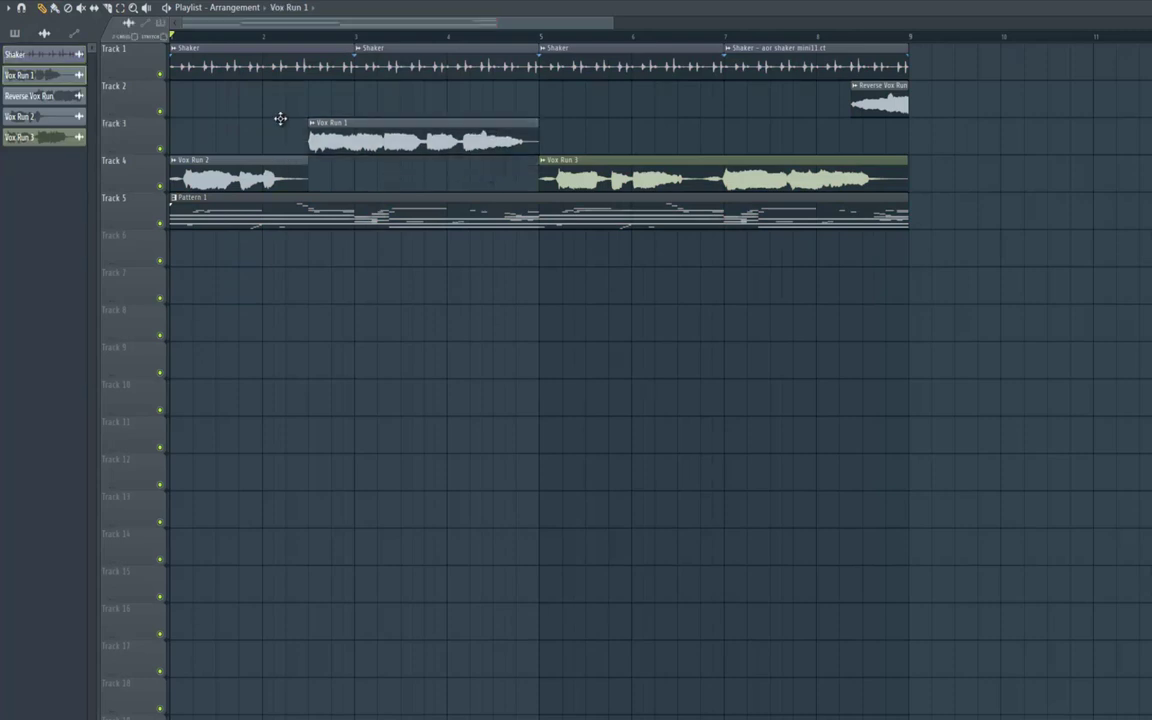
left_click_drag(279, 172, 280, 122)
left_click_drag(568, 174, 573, 128)
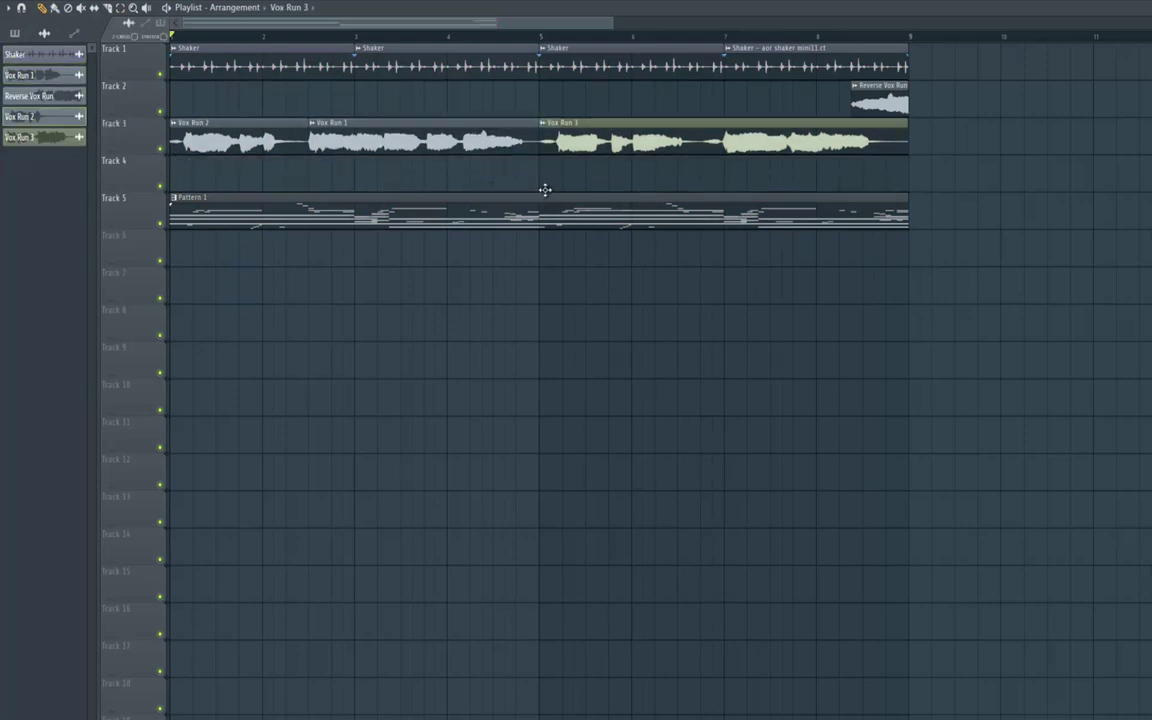
left_click_drag(545, 192, 545, 162)
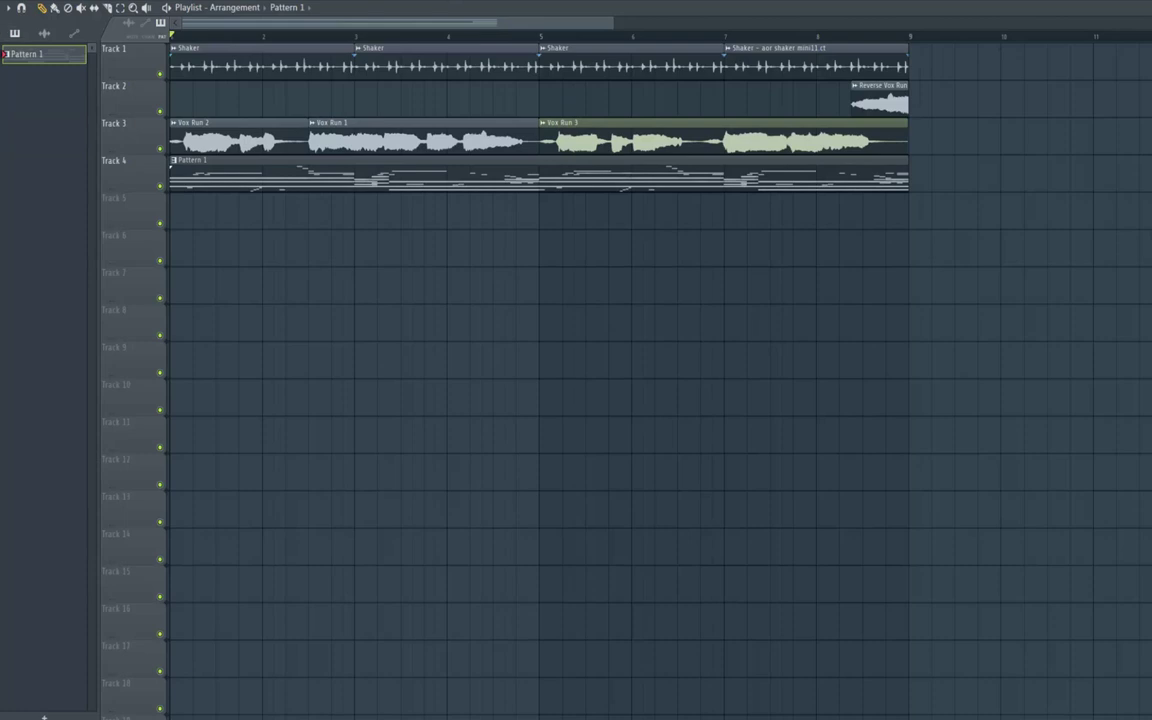
right_click(560, 176)
left_click(578, 193)
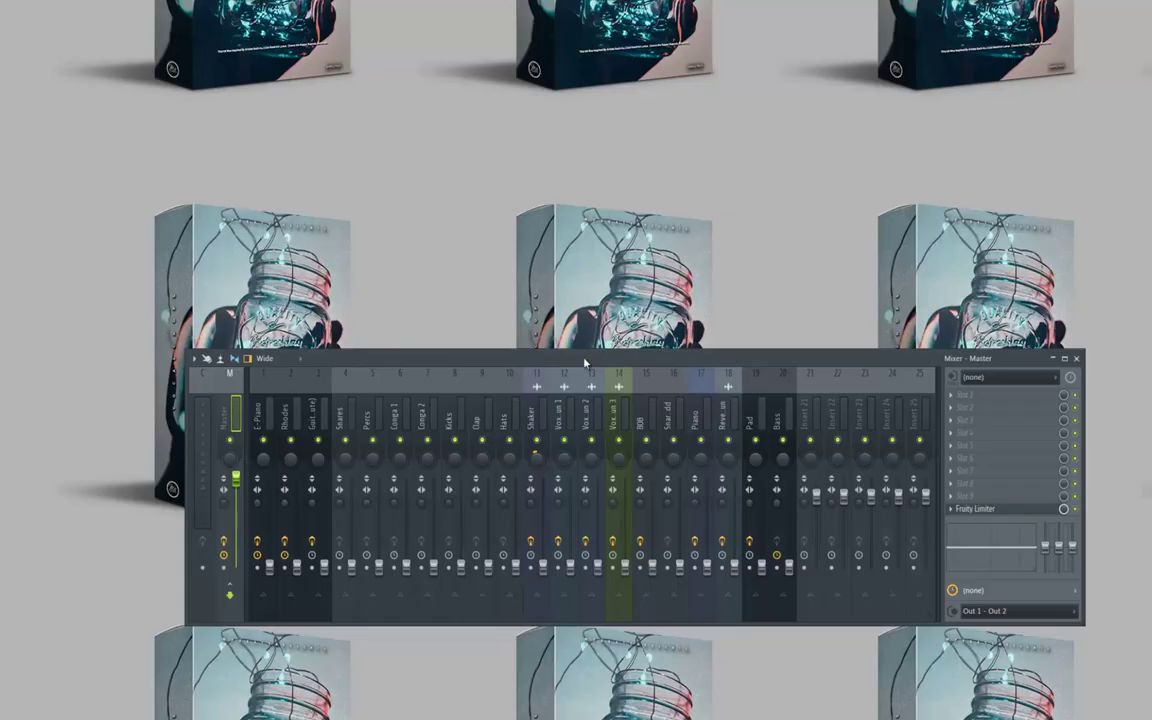
Solo the E-Piano track in the mixer and raise its volume fader slightly.
left_click_drag(574, 358, 520, 89)
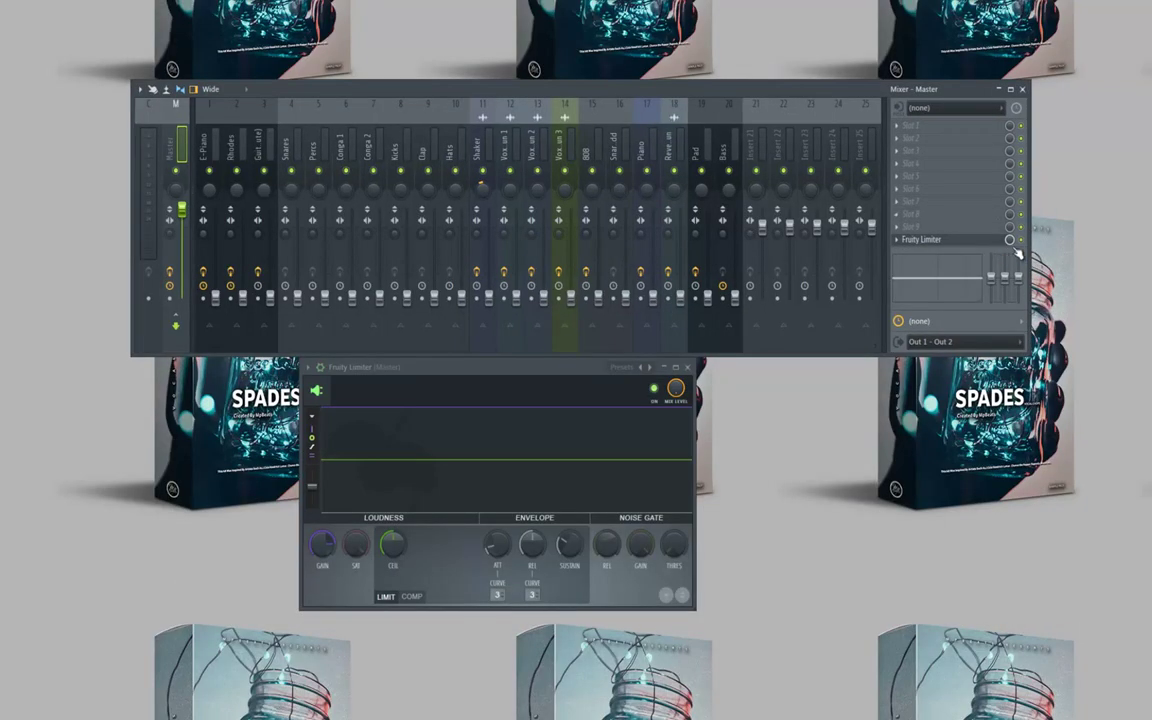
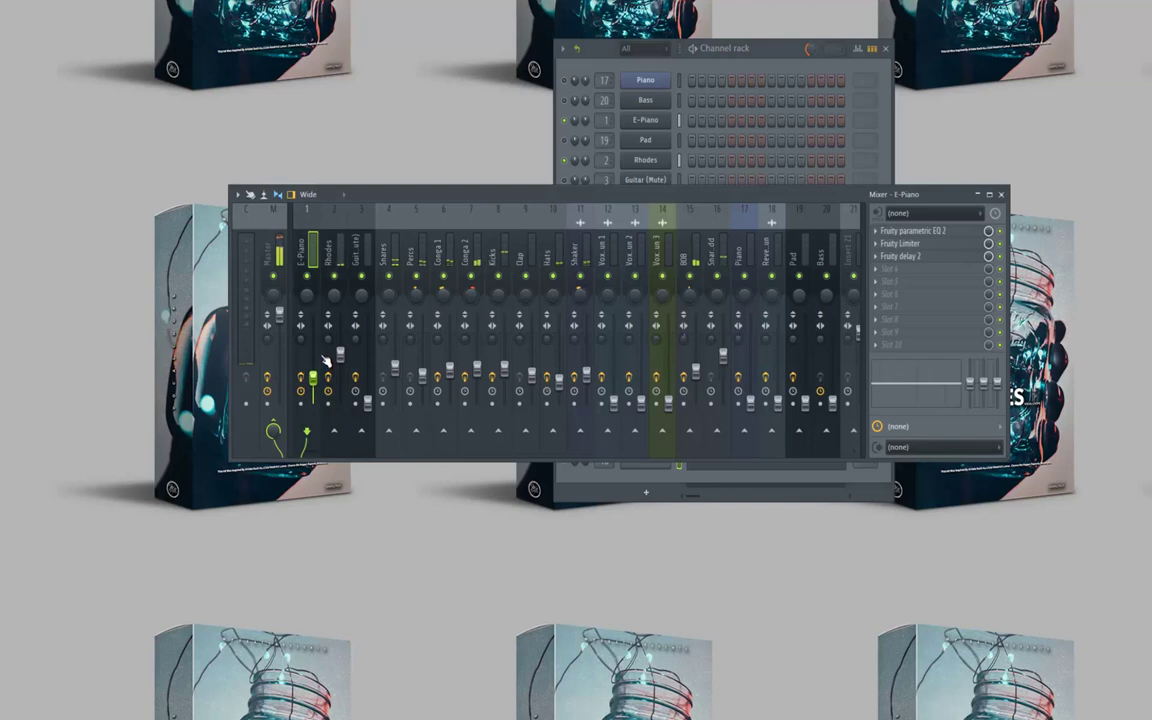
right_click(307, 276)
left_click_drag(313, 375, 316, 357)
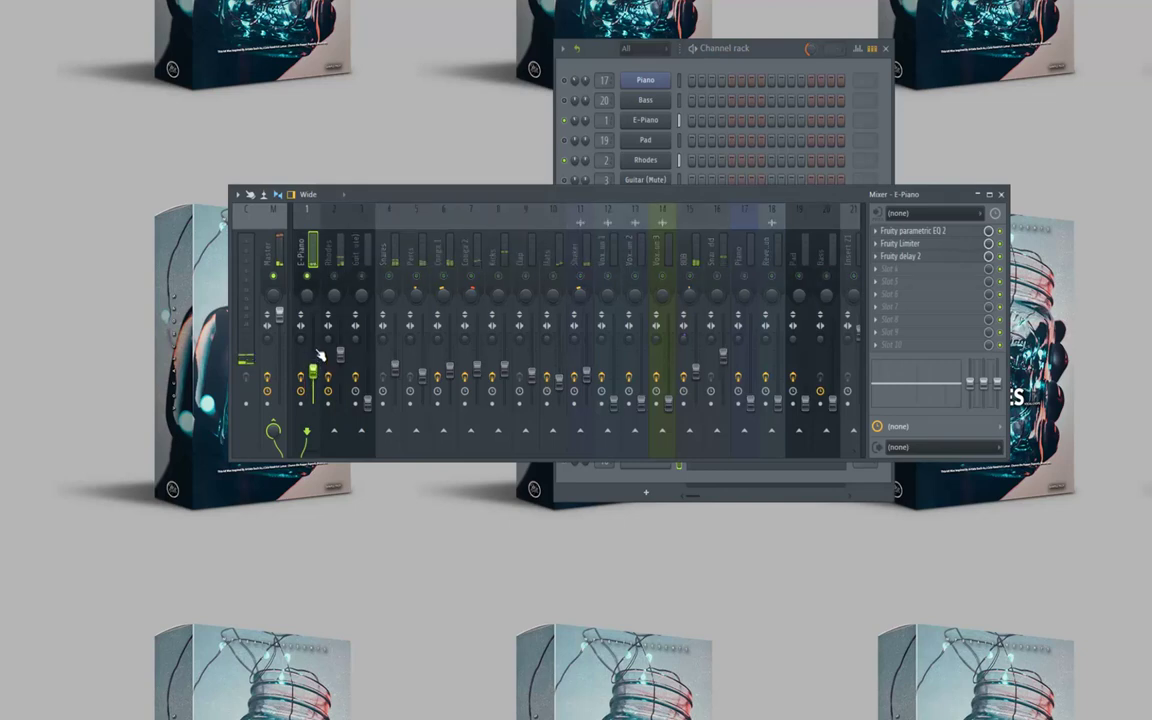
left_click(864, 270)
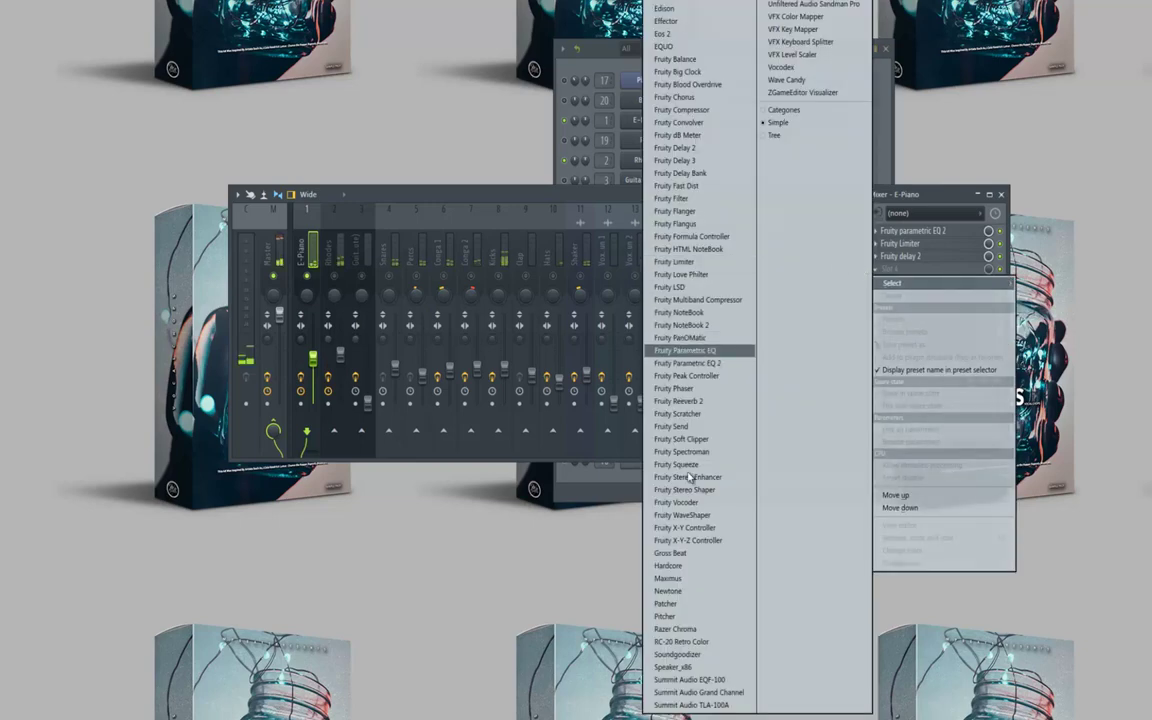
left_click(670, 565)
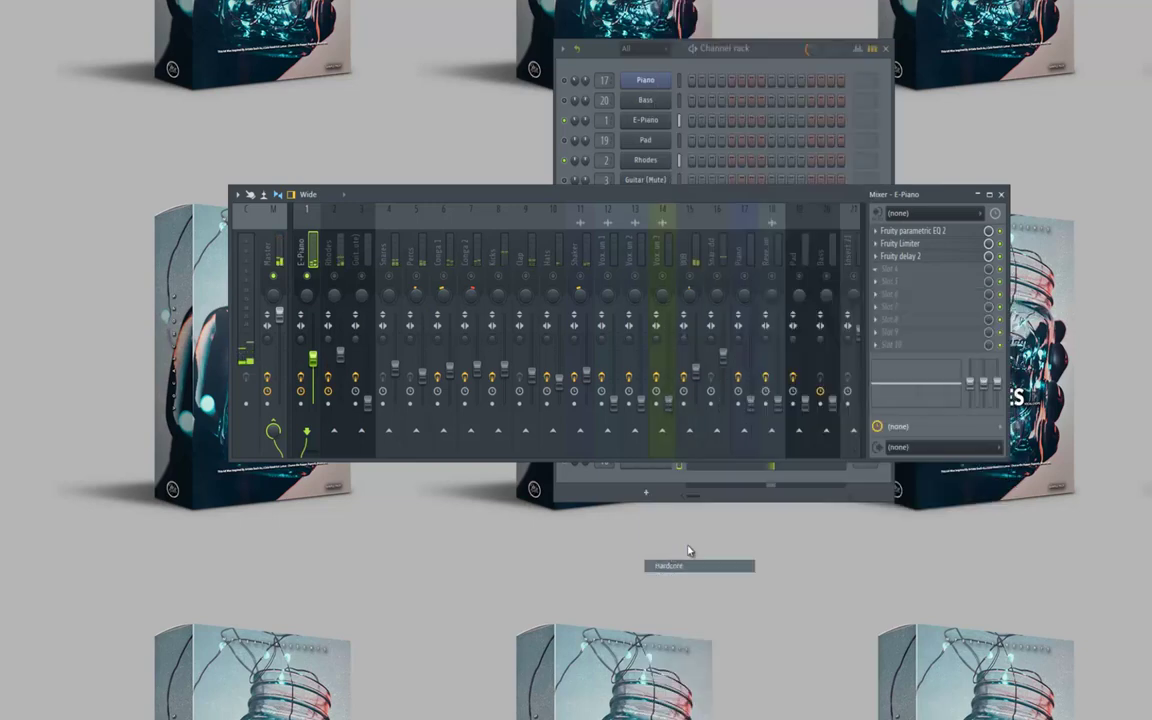
left_click(592, 191)
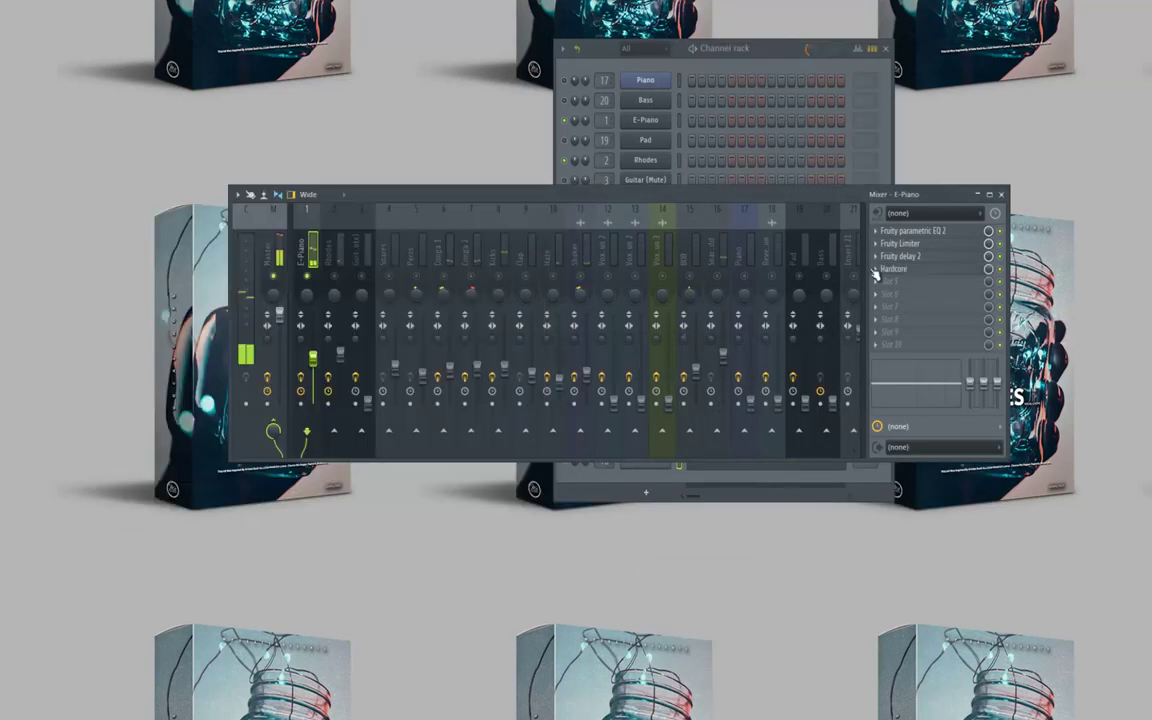
left_click(875, 270)
left_click(886, 297)
Load Gross Beat into effect slot 4 of the E-Piano track.
left_click(876, 271)
mouse_move(884, 288)
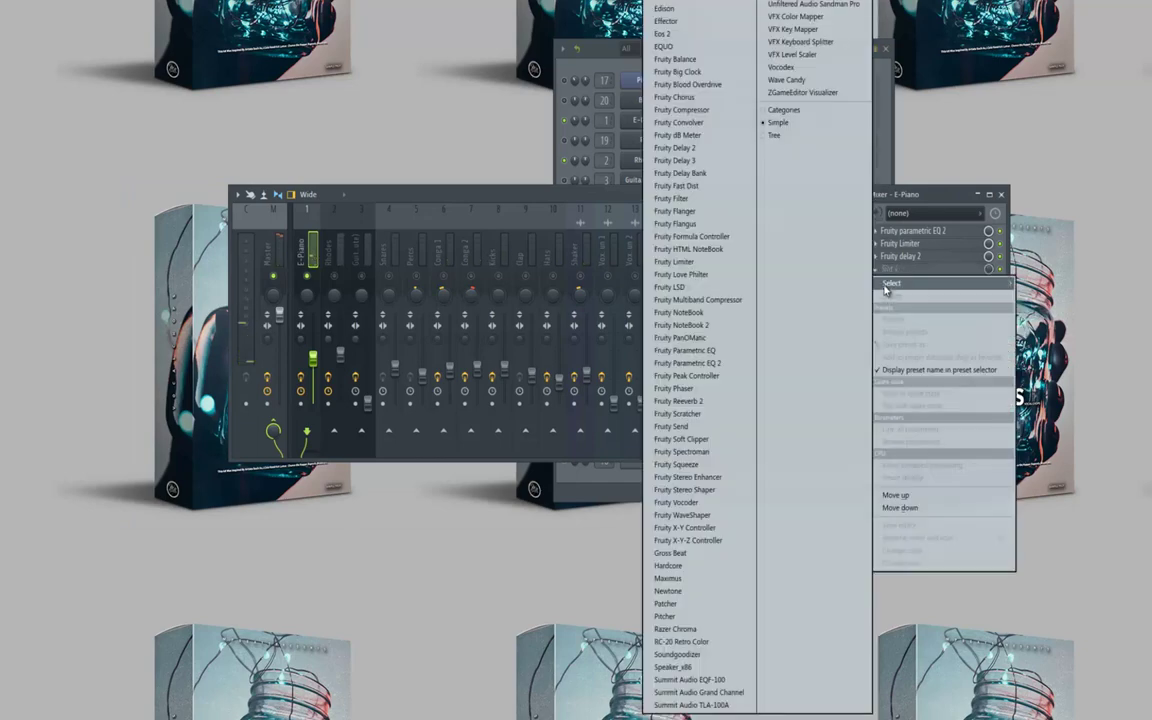
left_click(678, 553)
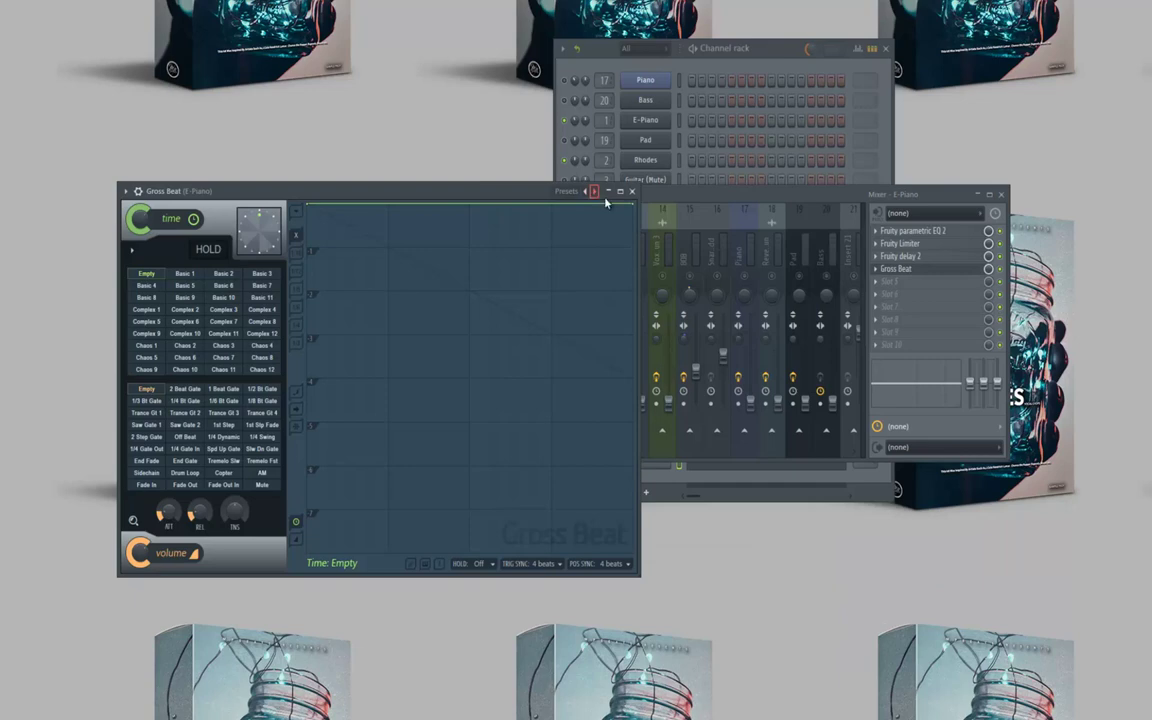
Load the Flanging preset in Gross Beat and try the Flange 2, Static flange, Flange pat and WishWash 2 time slots.
left_click(596, 193)
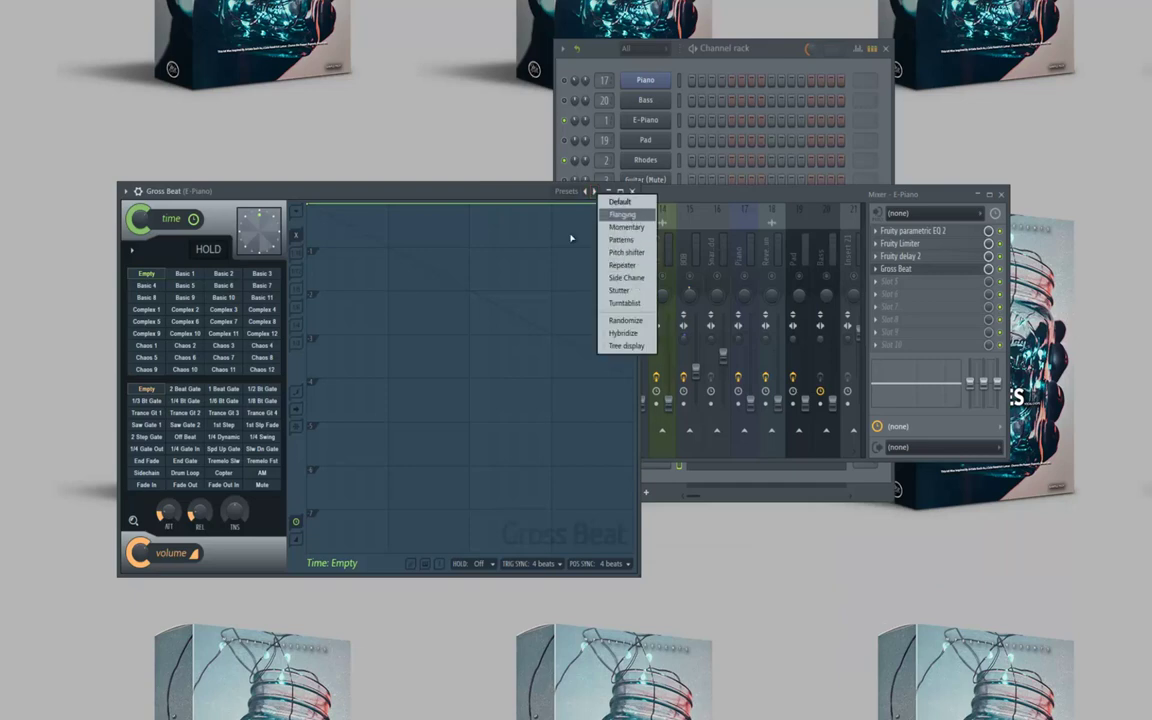
left_click(621, 214)
left_click(185, 273)
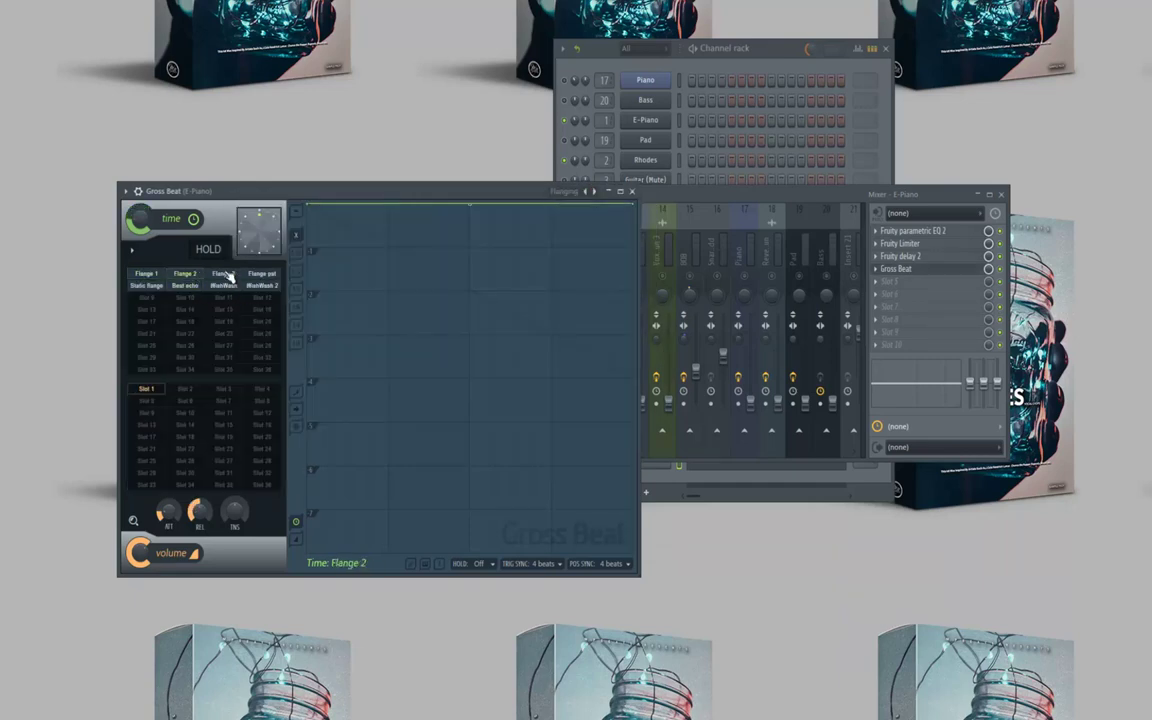
left_click(148, 286)
left_click(261, 274)
left_click(261, 286)
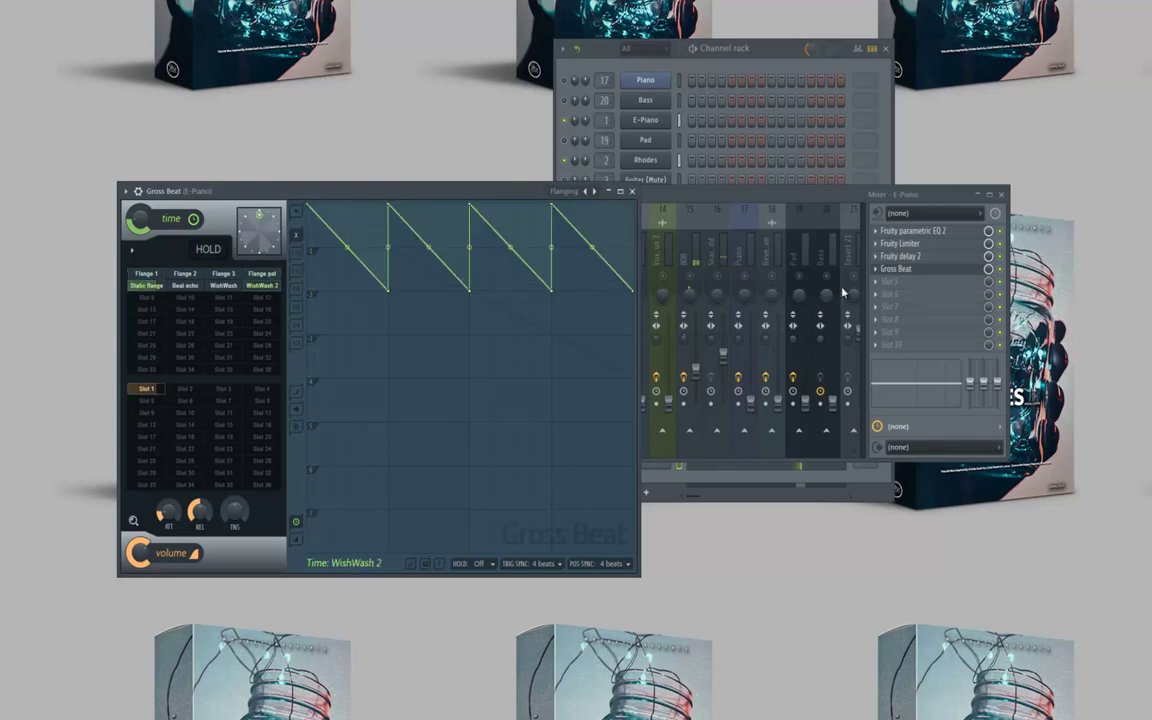
left_click(926, 272)
left_click(926, 274)
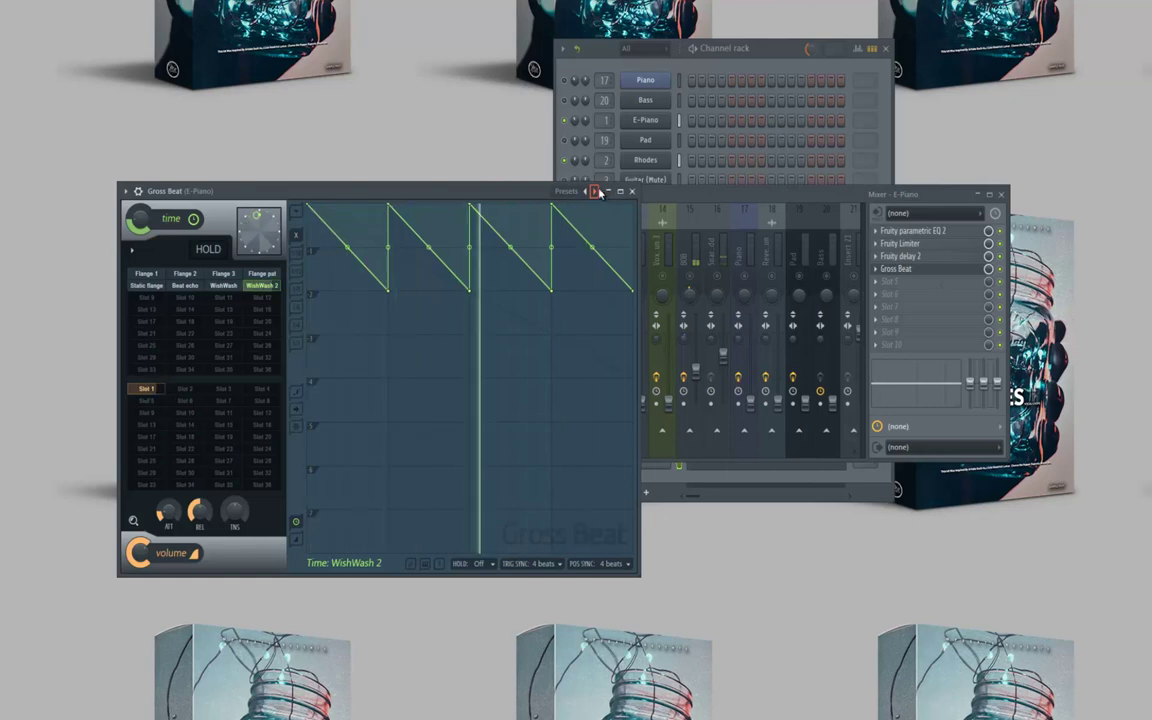
Load the Momentary preset in Gross Beat, select the Reverse time slot and close the plugin window.
left_click(596, 191)
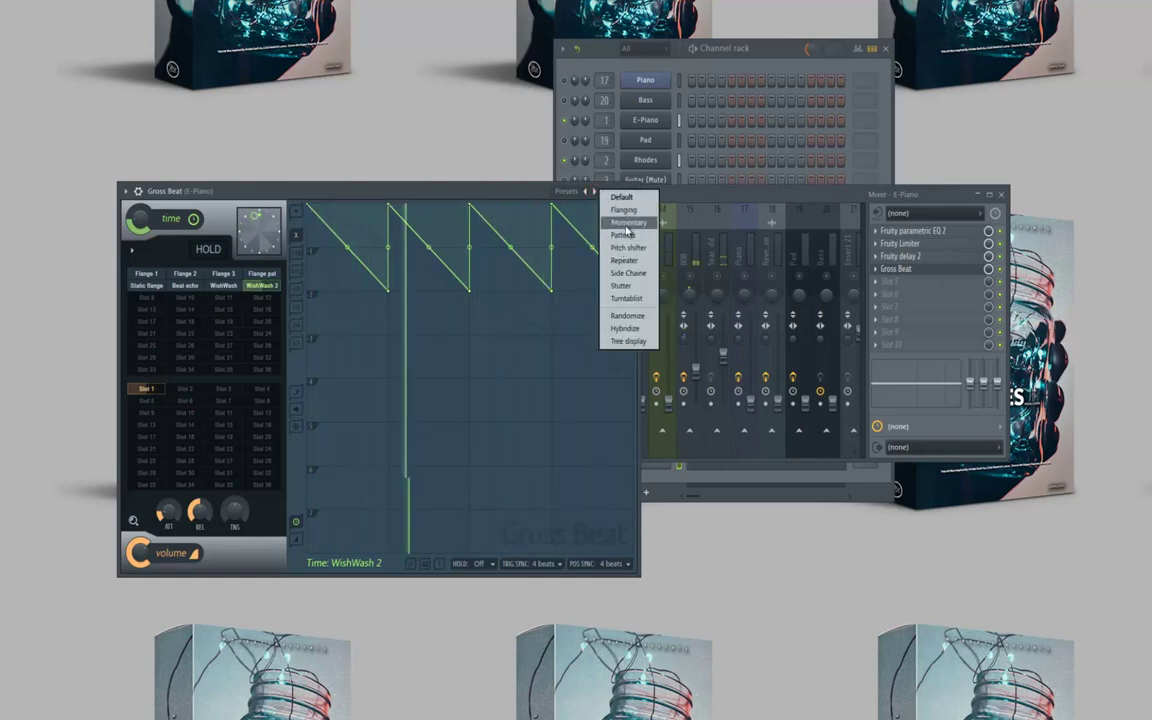
left_click(627, 222)
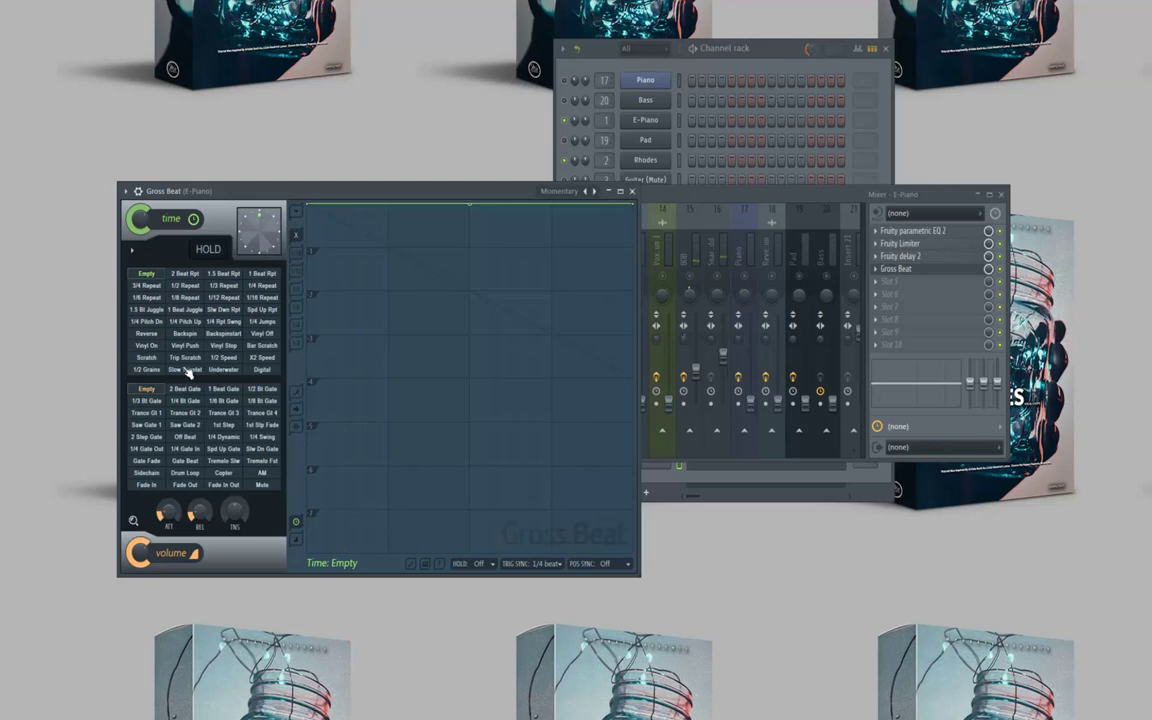
left_click(160, 333)
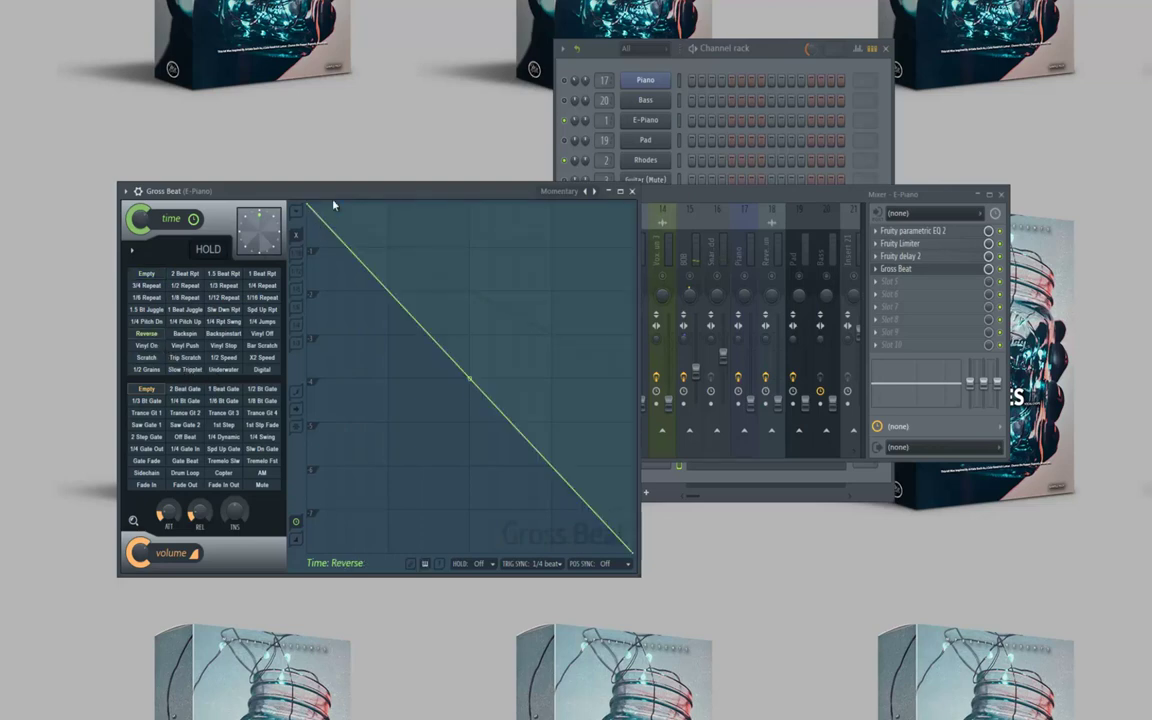
left_click(632, 190)
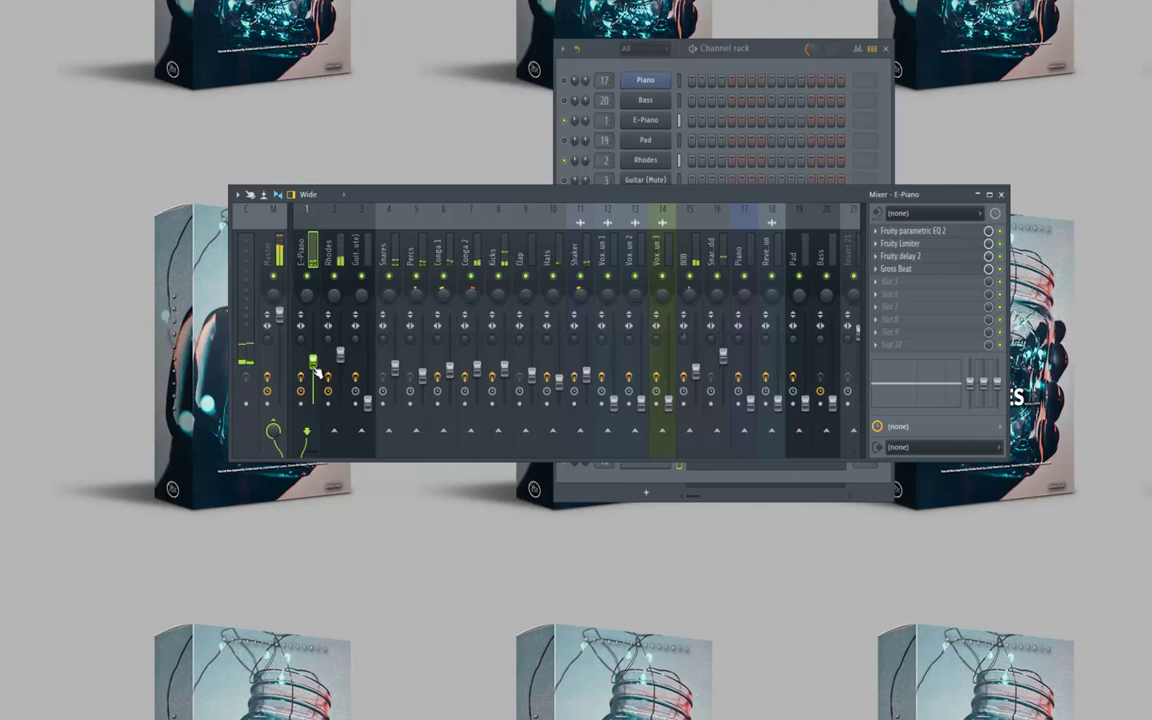
Unmute the Guitar (Mute) channel in the channel rack and bring up its fader on mixer track 3.
left_click(341, 356)
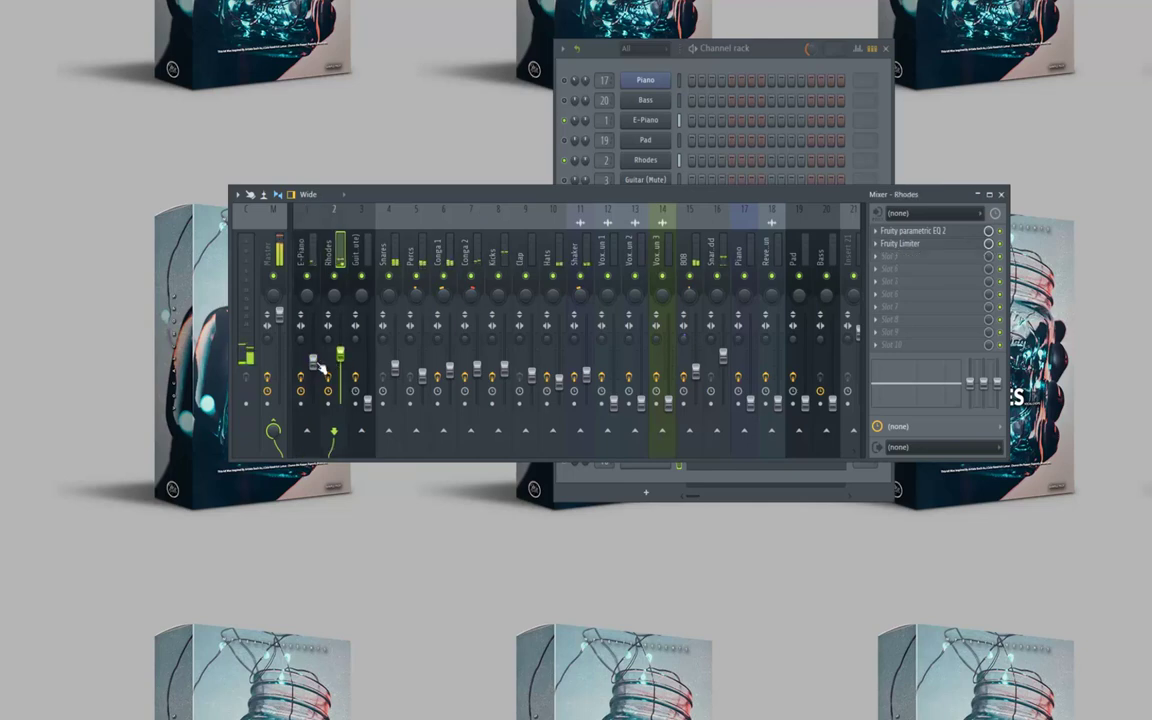
left_click(369, 400)
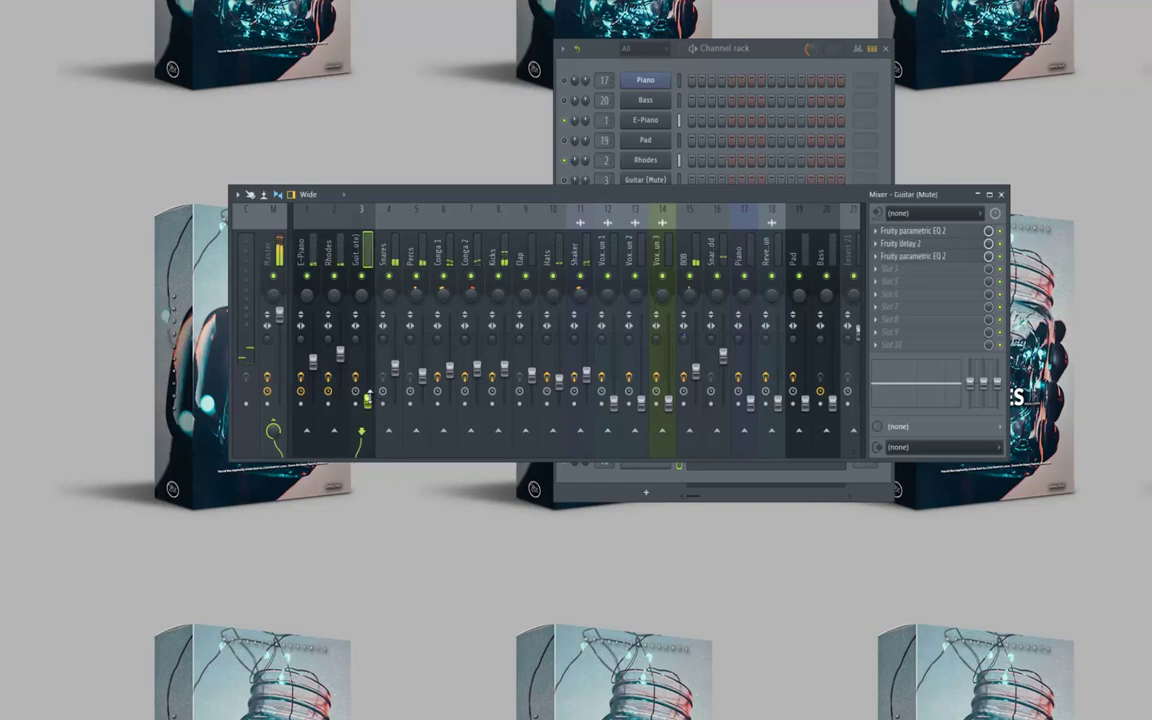
left_click(562, 185)
left_click(355, 258)
left_click_drag(370, 399, 380, 360)
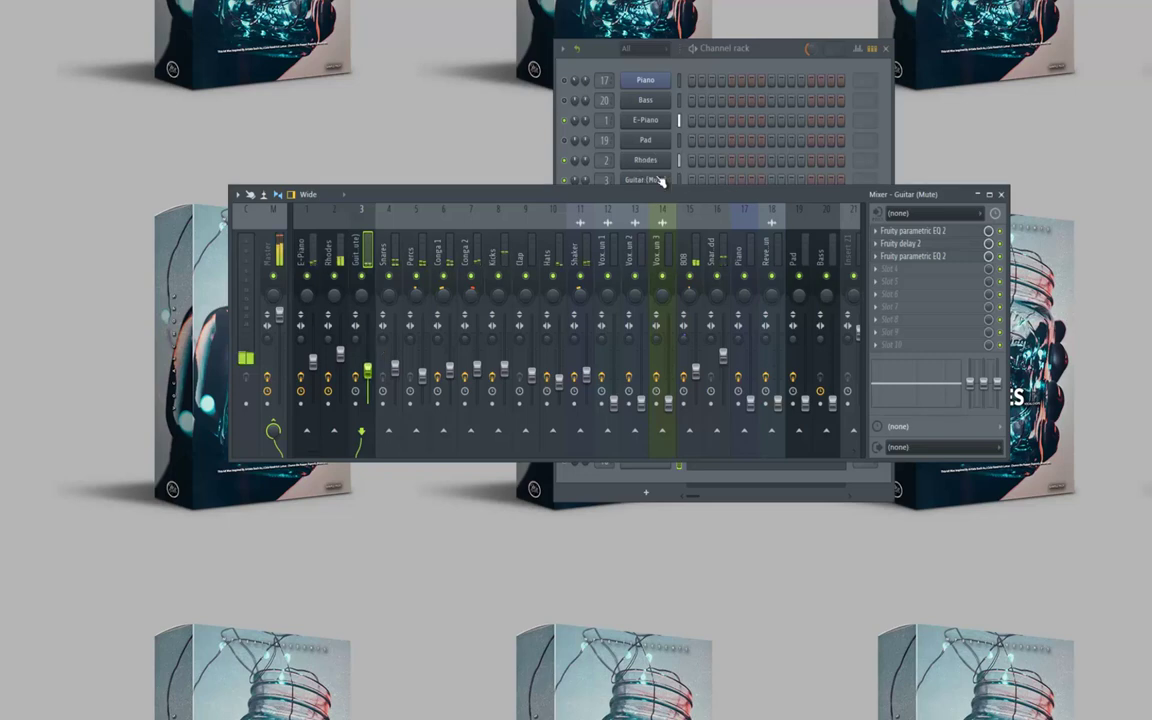
Adjust the FX Reverb room and diffusion of the Guitar (Mute) instrument and close its window.
left_click(646, 181)
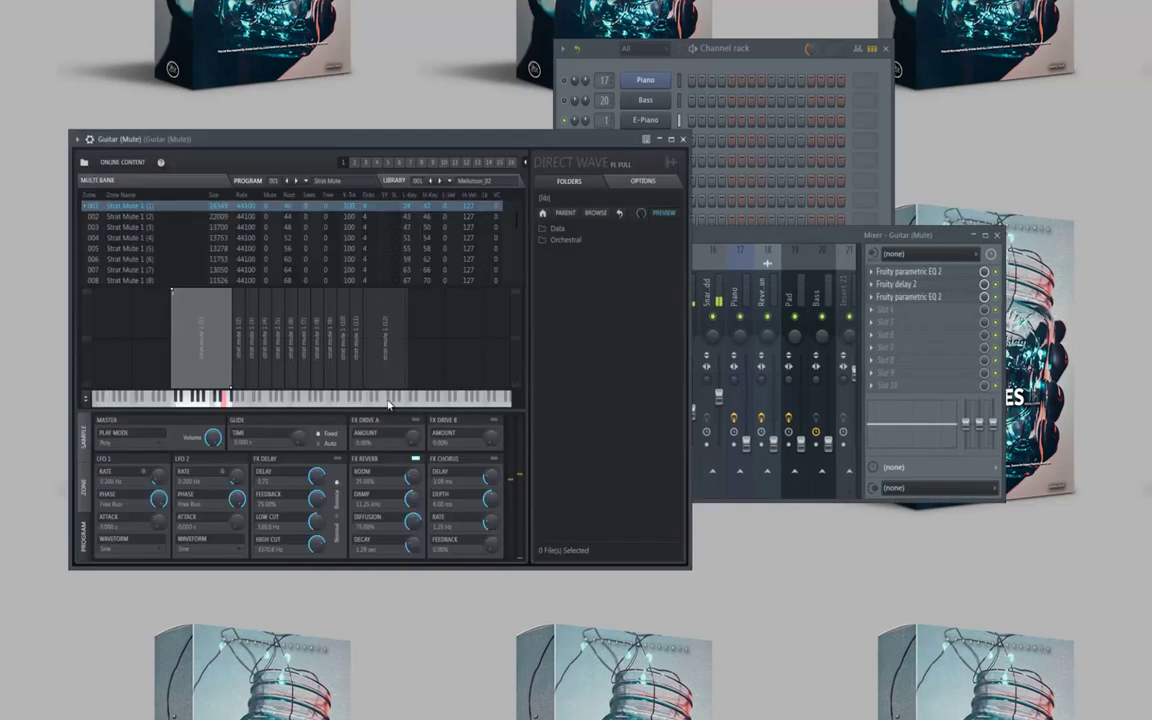
left_click_drag(413, 477, 418, 495)
left_click_drag(410, 525, 408, 505)
left_click(683, 140)
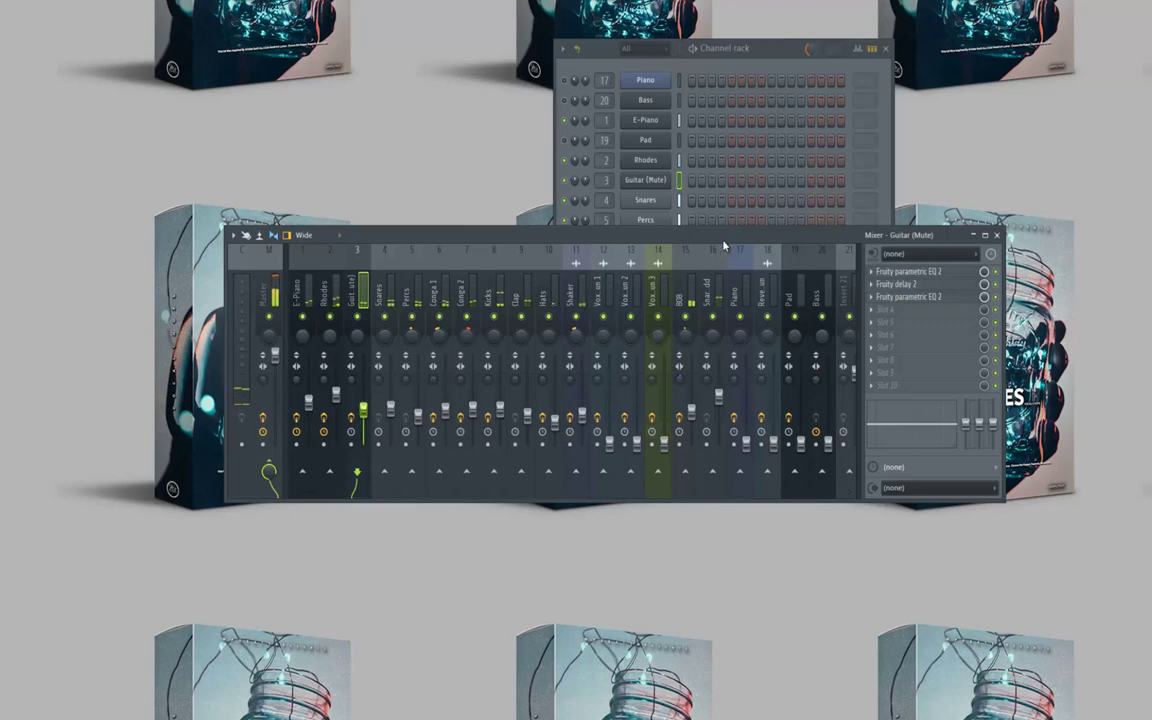
Turn down the FX Reverb room amount of the Guitar (Mute) instrument and close its window and the channel rack.
left_click(757, 58)
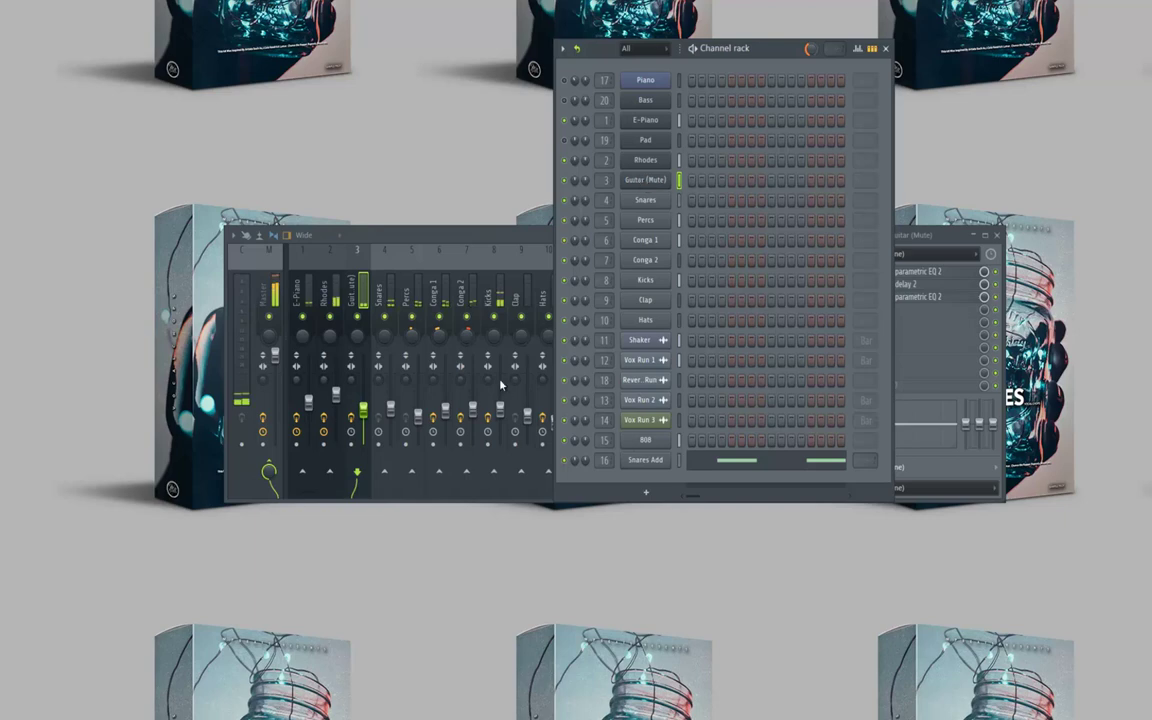
left_click(645, 181)
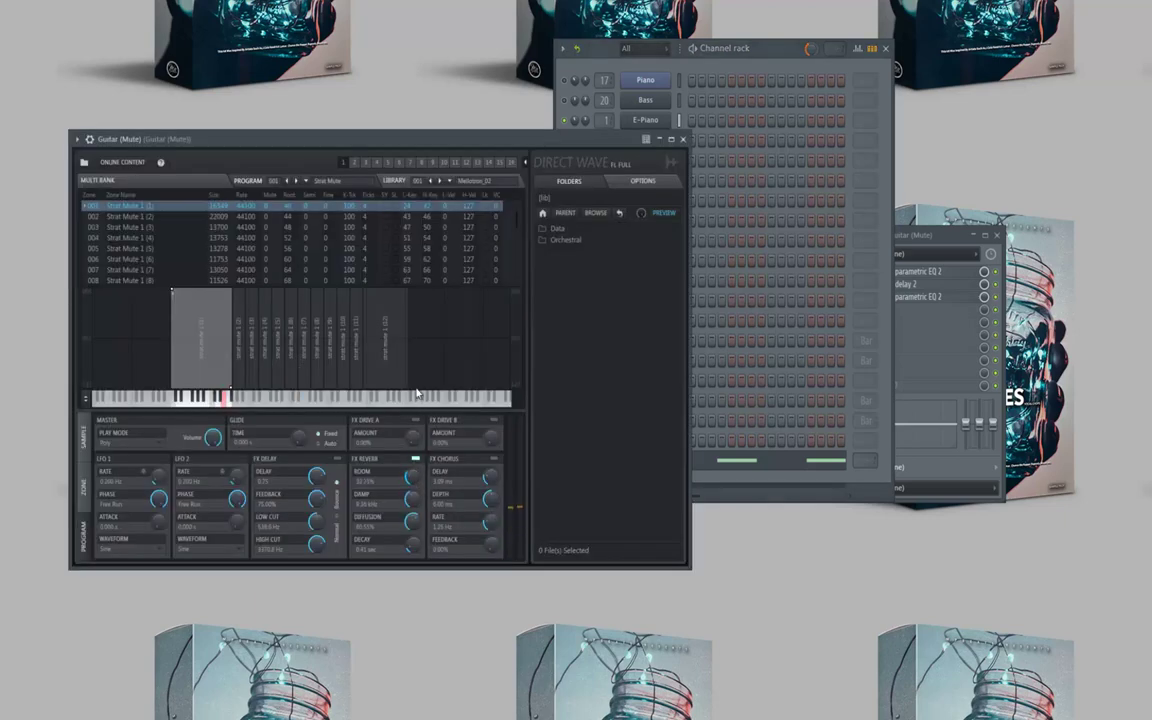
left_click_drag(410, 476, 414, 527)
left_click(684, 140)
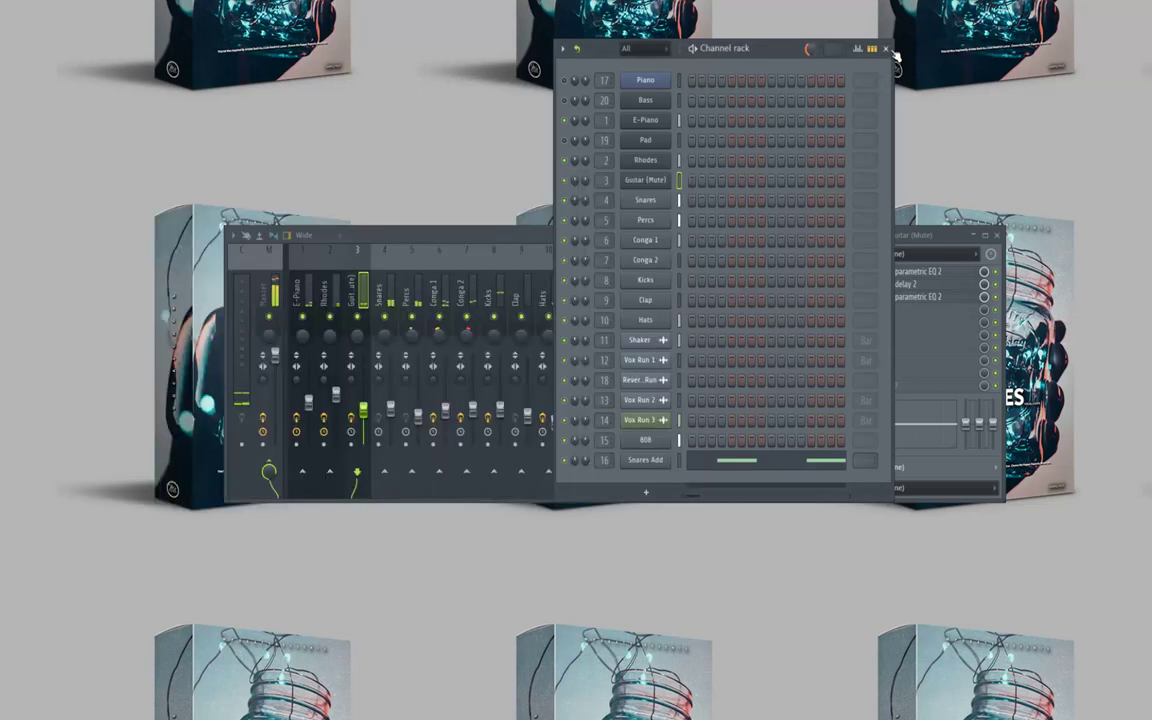
left_click(886, 49)
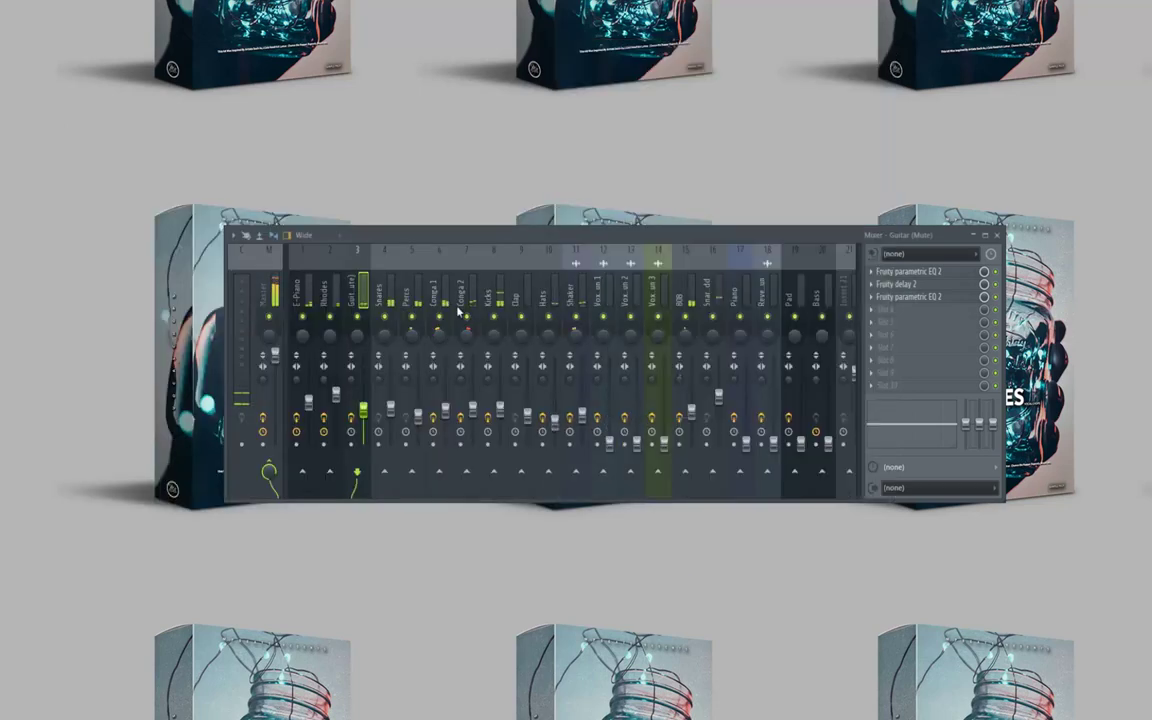
right_click(361, 406)
Bring up the Piano fader on mixer track 17 and unmute the Piano channel in the channel rack.
left_click_drag(579, 237, 580, 116)
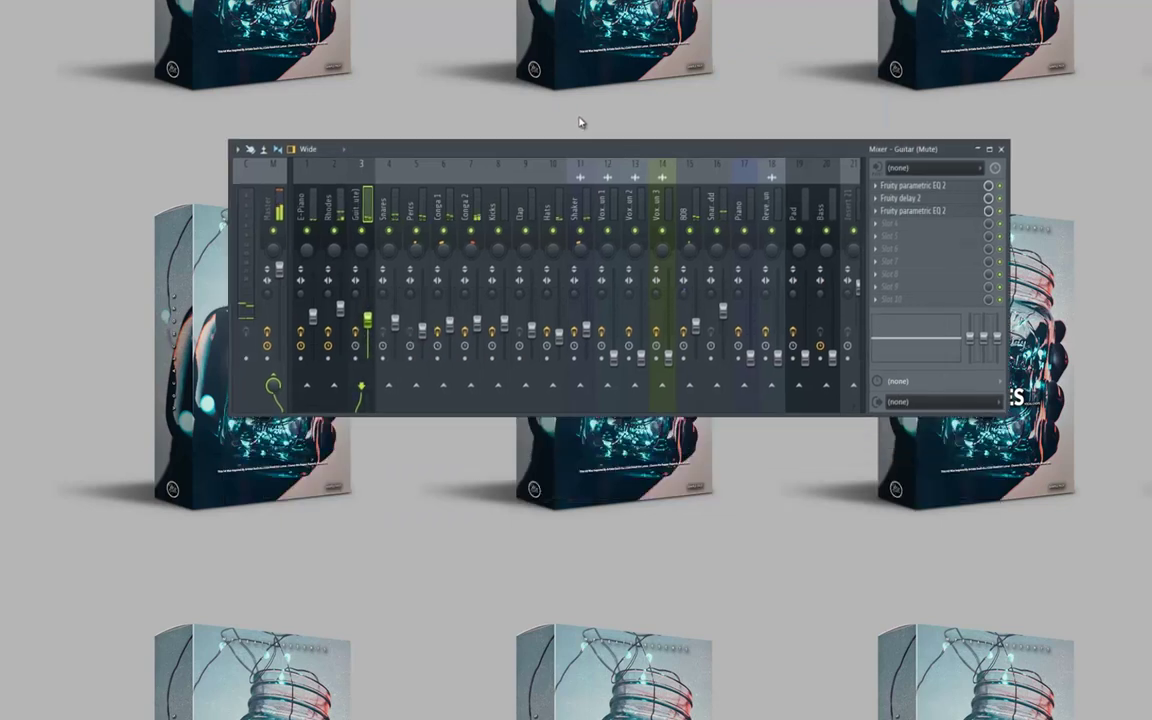
left_click_drag(748, 328, 744, 273)
key("F6")
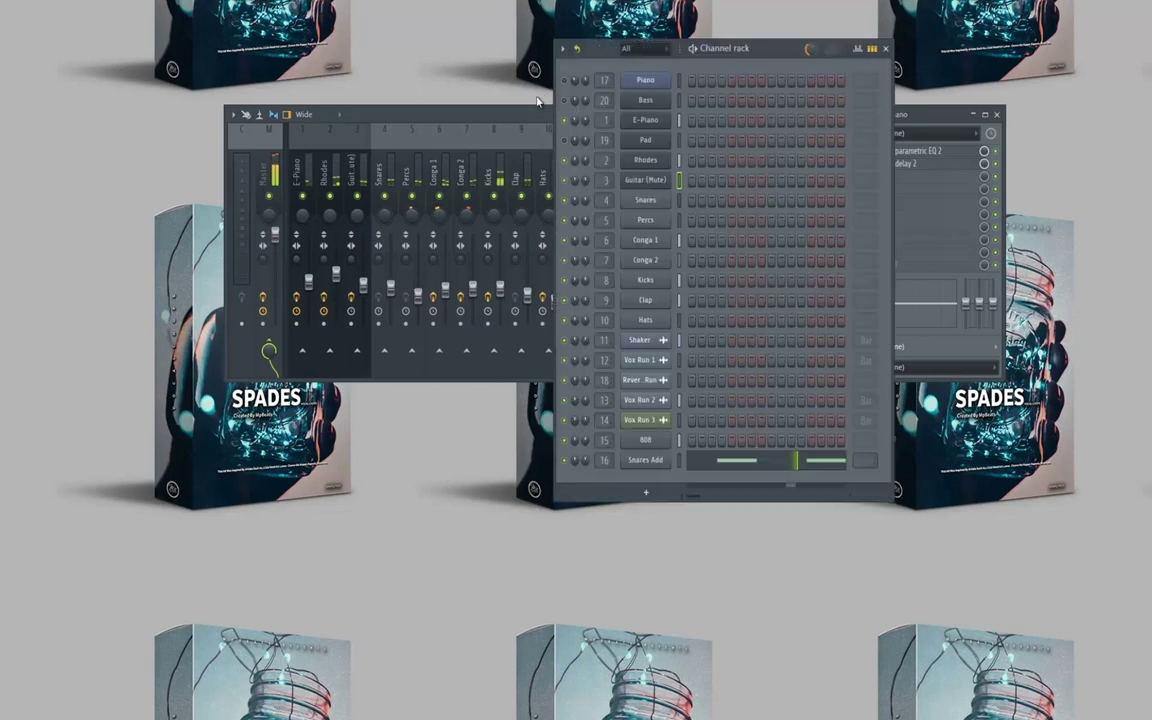
left_click(548, 124)
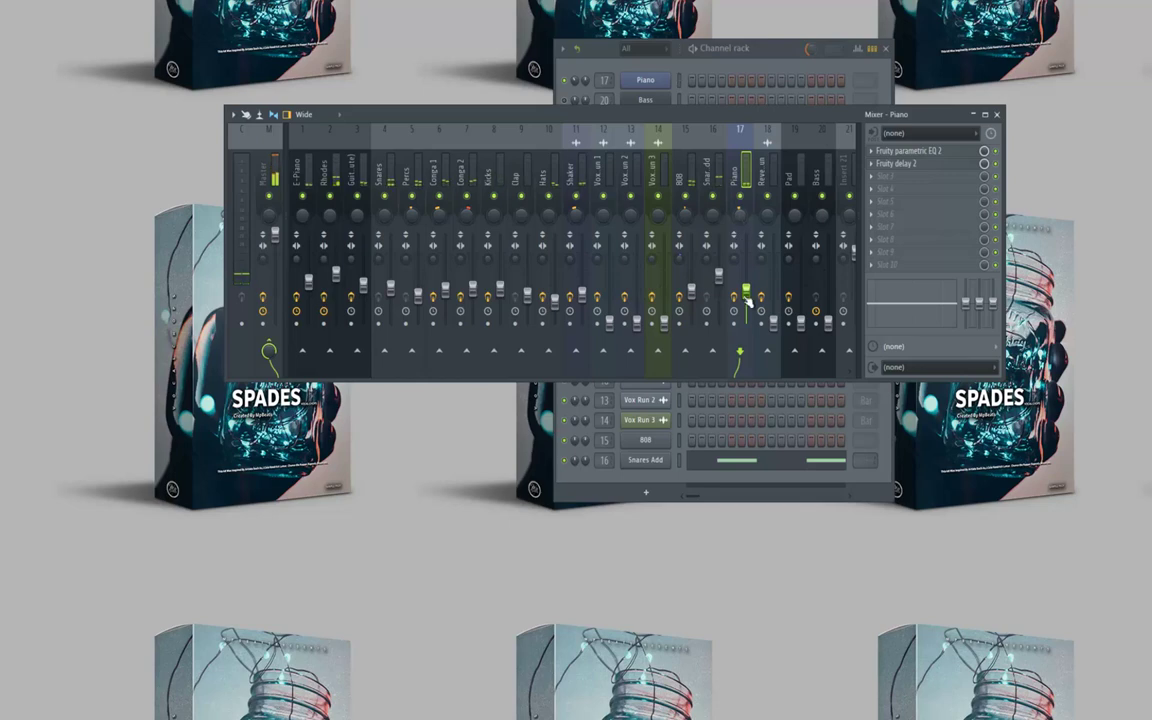
Add a second Fruity Parametric EQ 2 in slot 3 of the Piano track and cut its lows with a high-pass band.
left_click(871, 183)
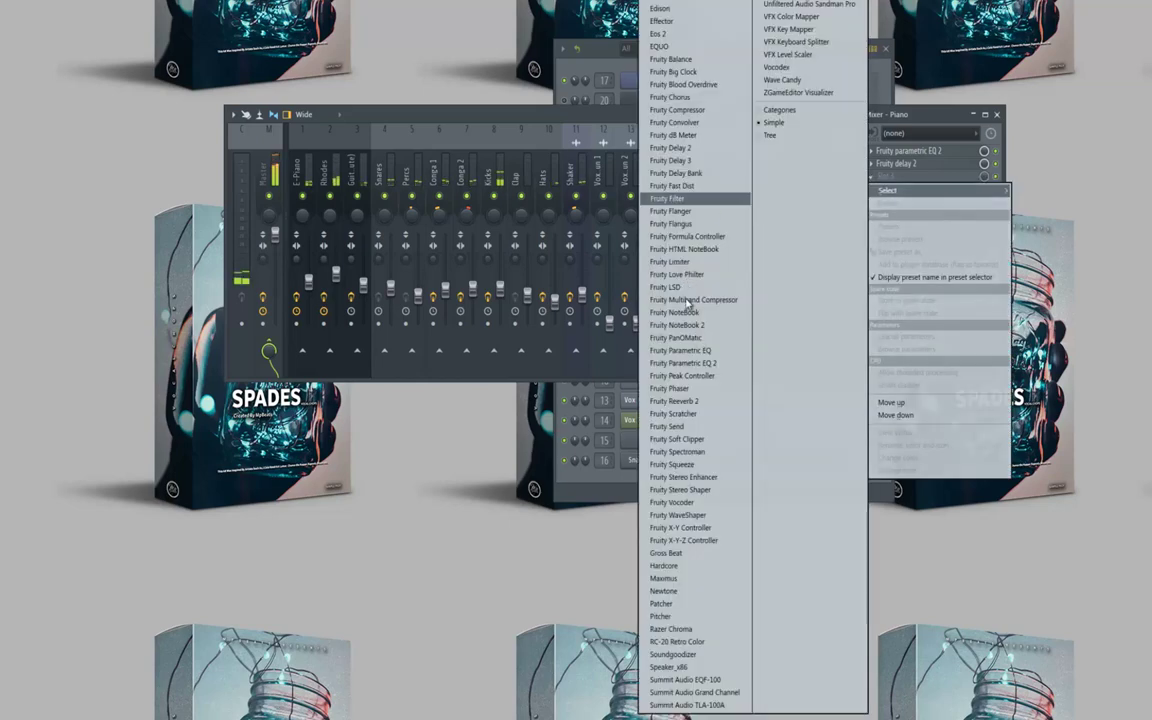
left_click(678, 365)
left_click_drag(399, 212, 409, 223)
left_click_drag(160, 284, 199, 284)
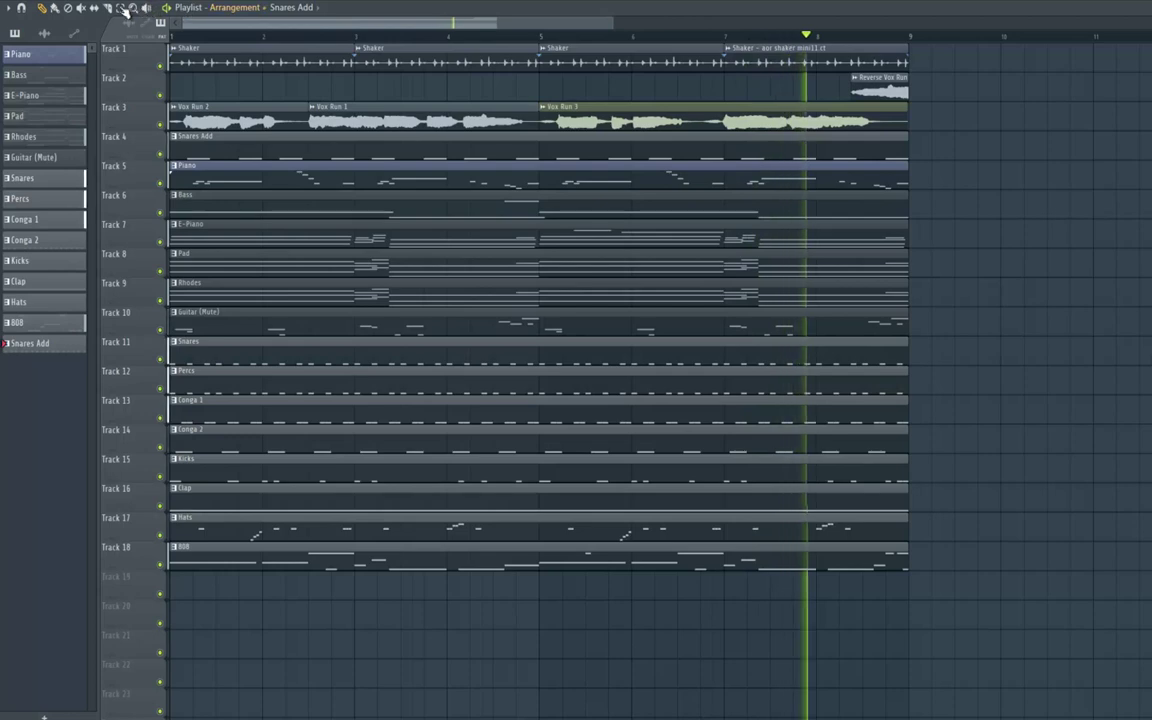
Select the playlist clips ending at bar 9, except the Reverse Vox Run, and trim their ends by one beat.
left_click(122, 9)
left_click_drag(820, 60, 828, 581)
left_click(43, 9)
key("space")
left_click_drag(886, 62, 897, 64)
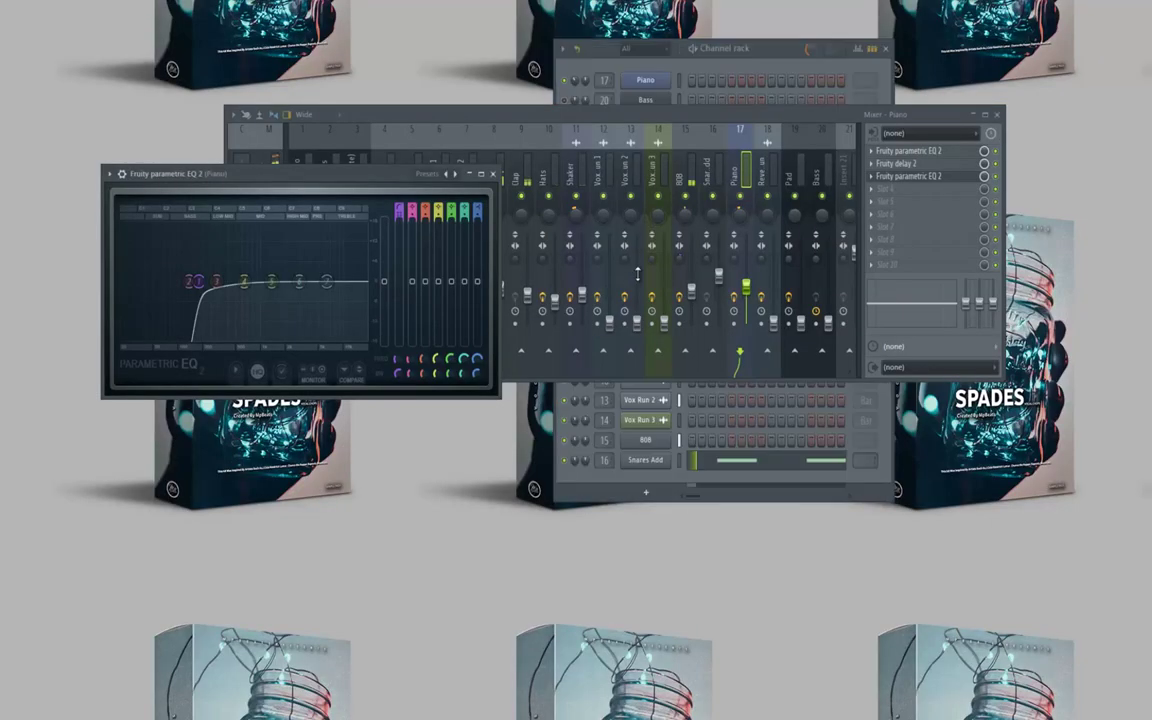
Bring up the Reverse Vox Run fader on mixer track 18 and close the Piano's equalizer window.
left_click(775, 318)
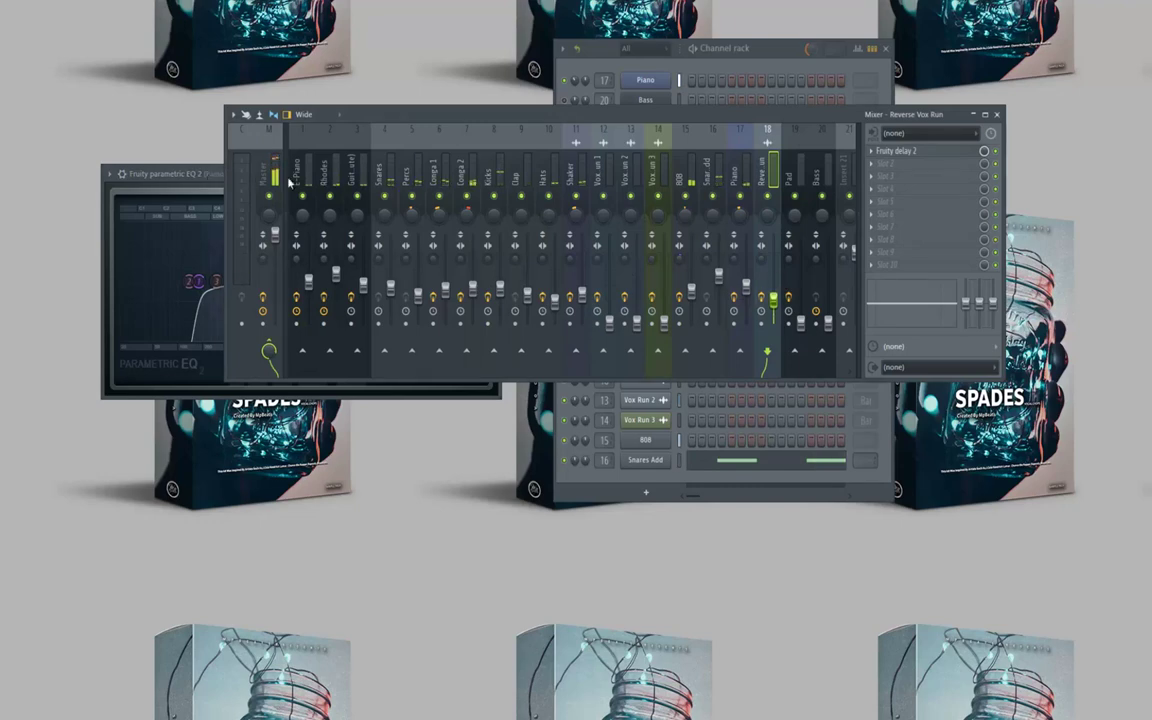
left_click(208, 176)
left_click(493, 174)
Bring up the Vox Run 1 and Vox Run 2 faders on tracks 12 and 13 and adjust Vox Run 2's panning.
left_click_drag(609, 321, 639, 295)
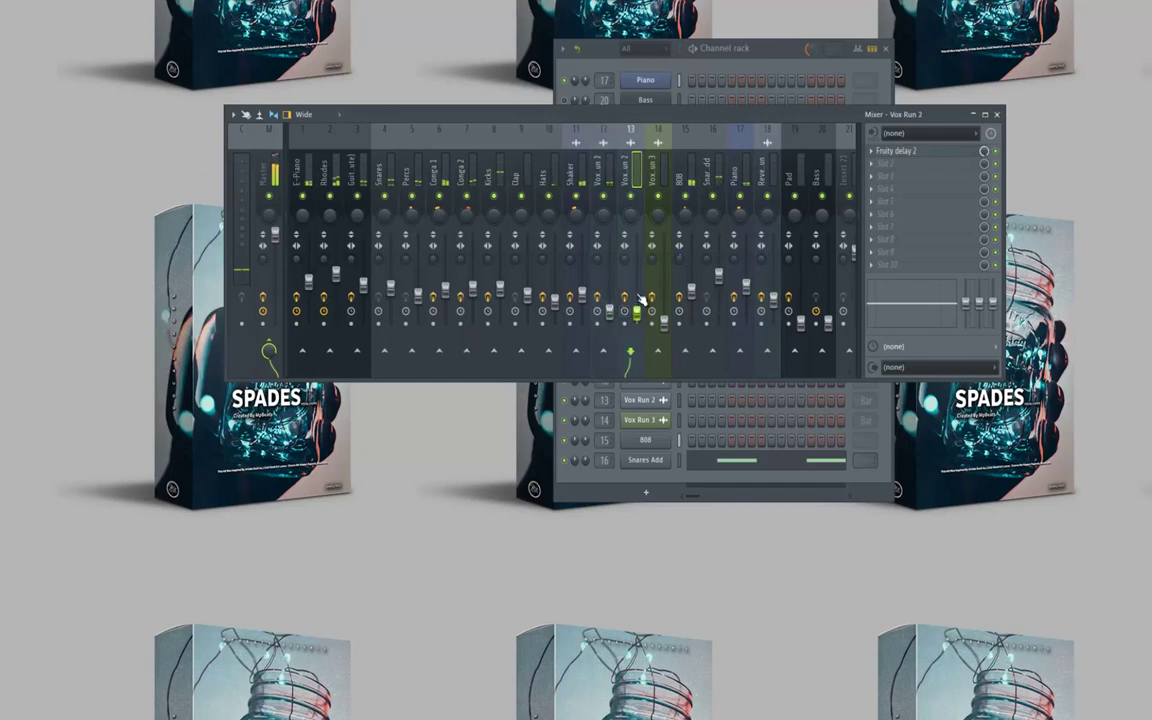
right_click(640, 298)
left_click(613, 315)
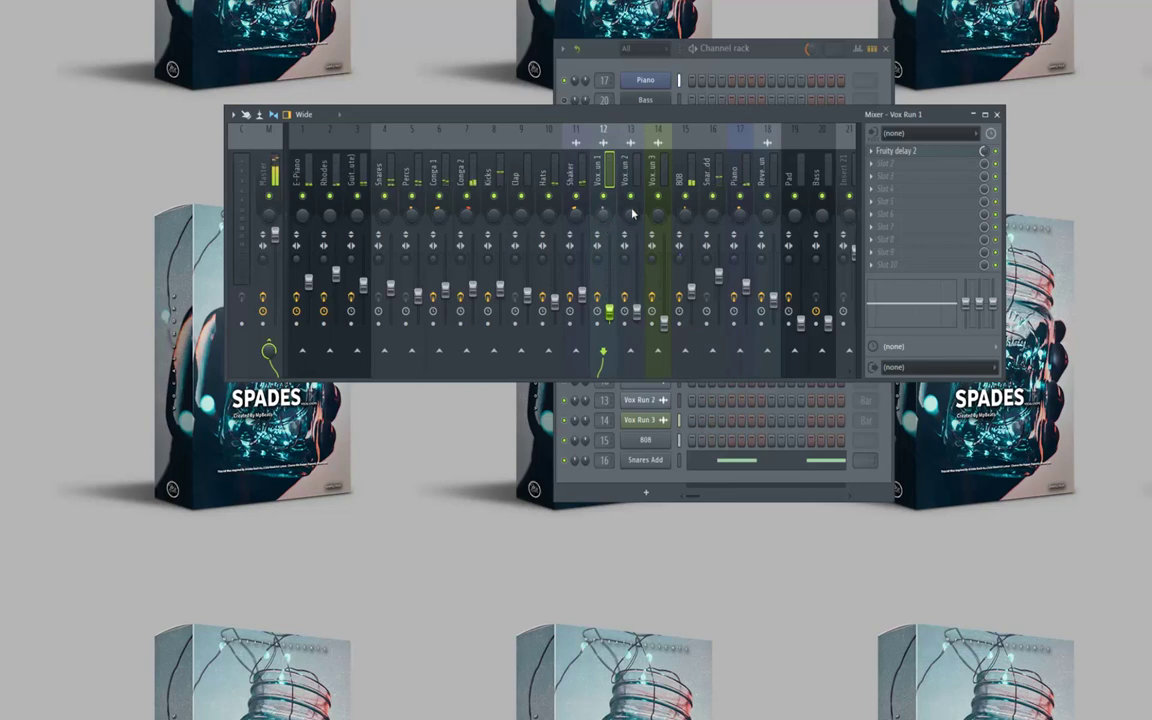
left_click(633, 205)
Bring up the Vox Run 3 fader on track 14 and rebalance the Reverse Vox Run and Vox Run 2 faders against it.
left_click(668, 318)
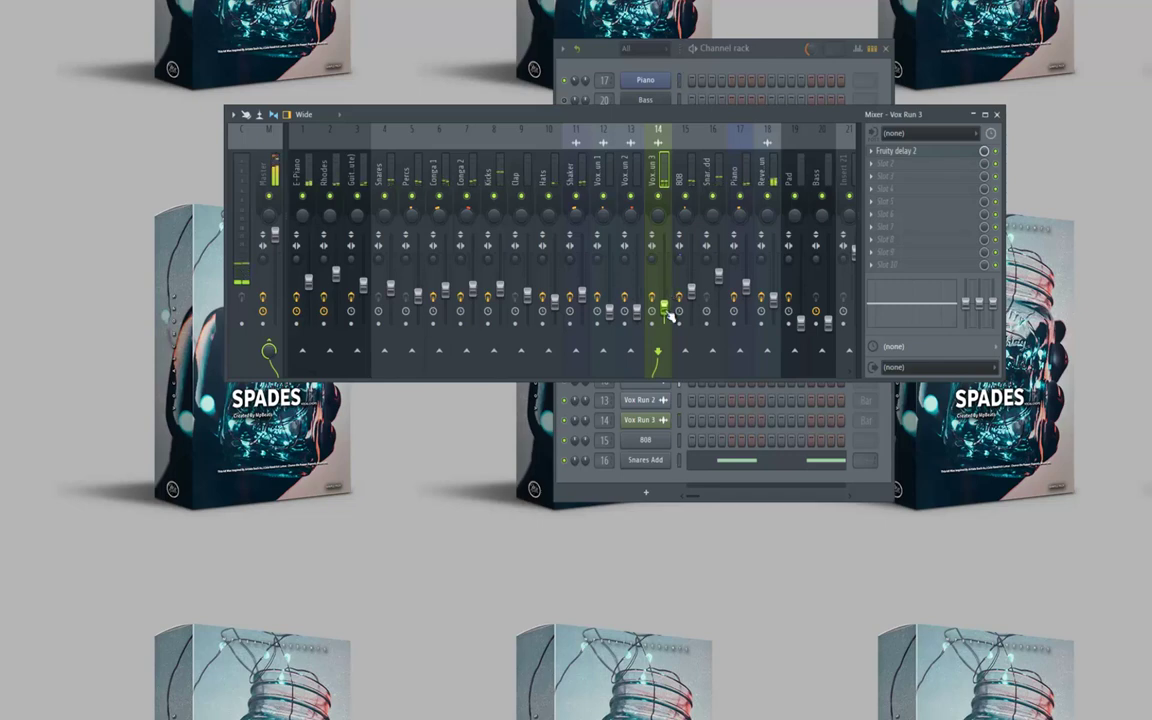
left_click(775, 316)
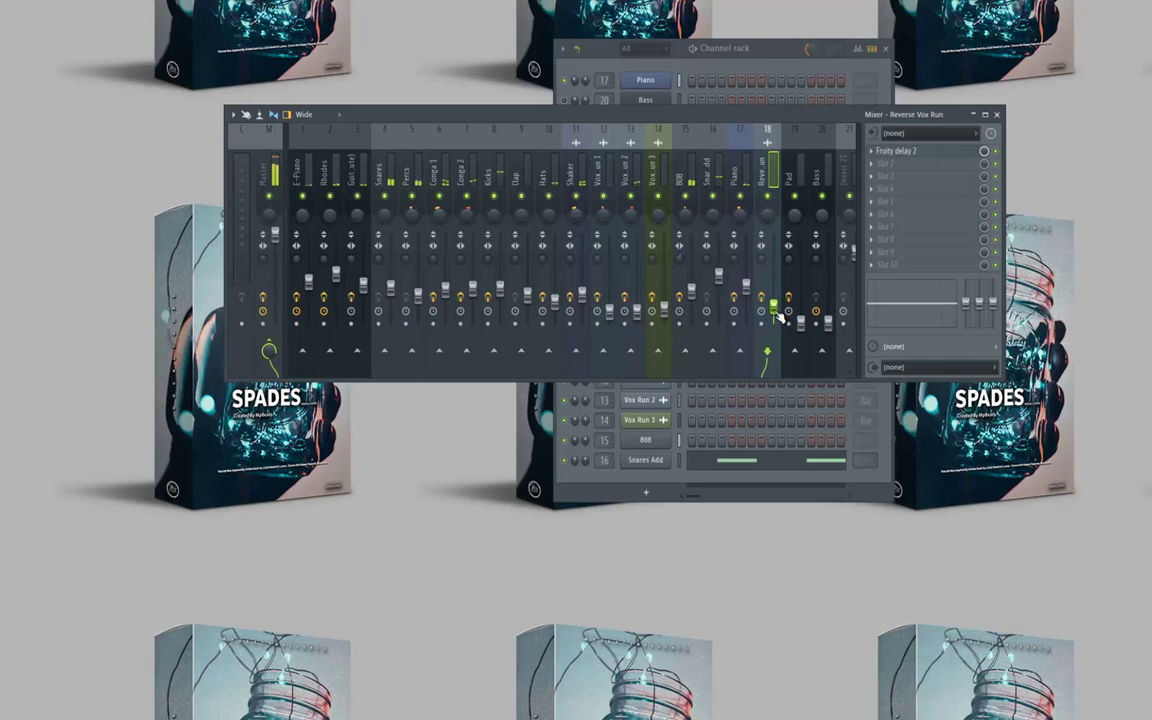
left_click(638, 310)
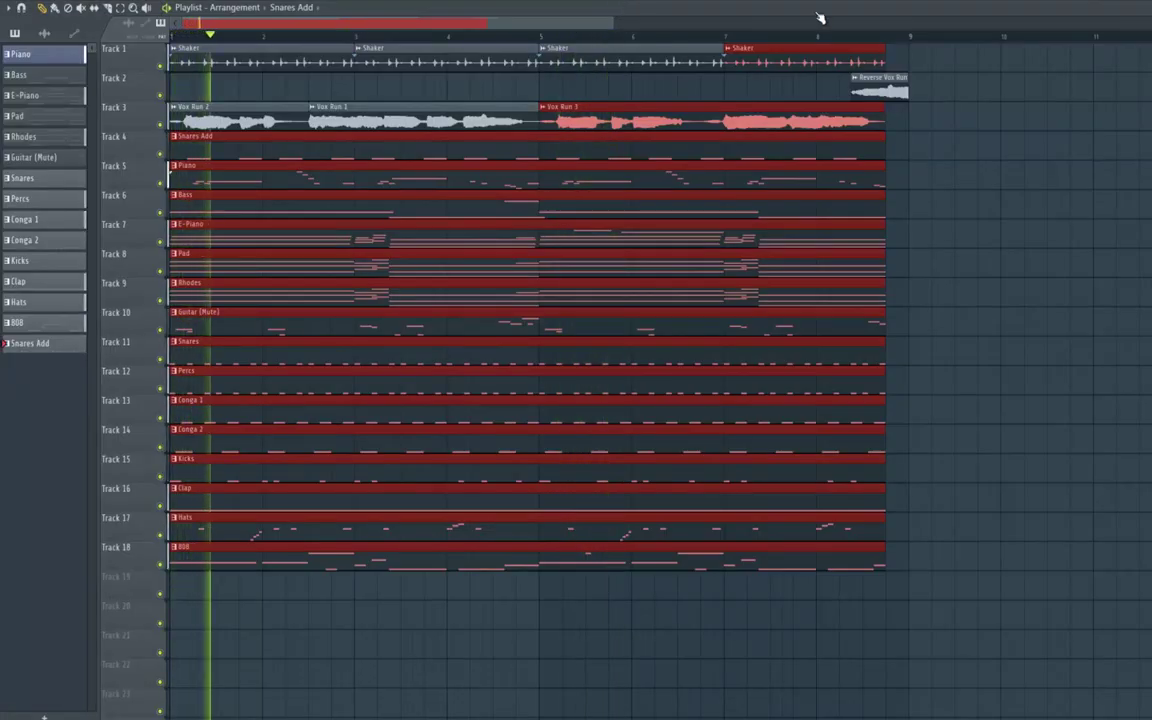
Fine-tune the Vox Run 1 fader on track 12 and save the project.
key("F6")
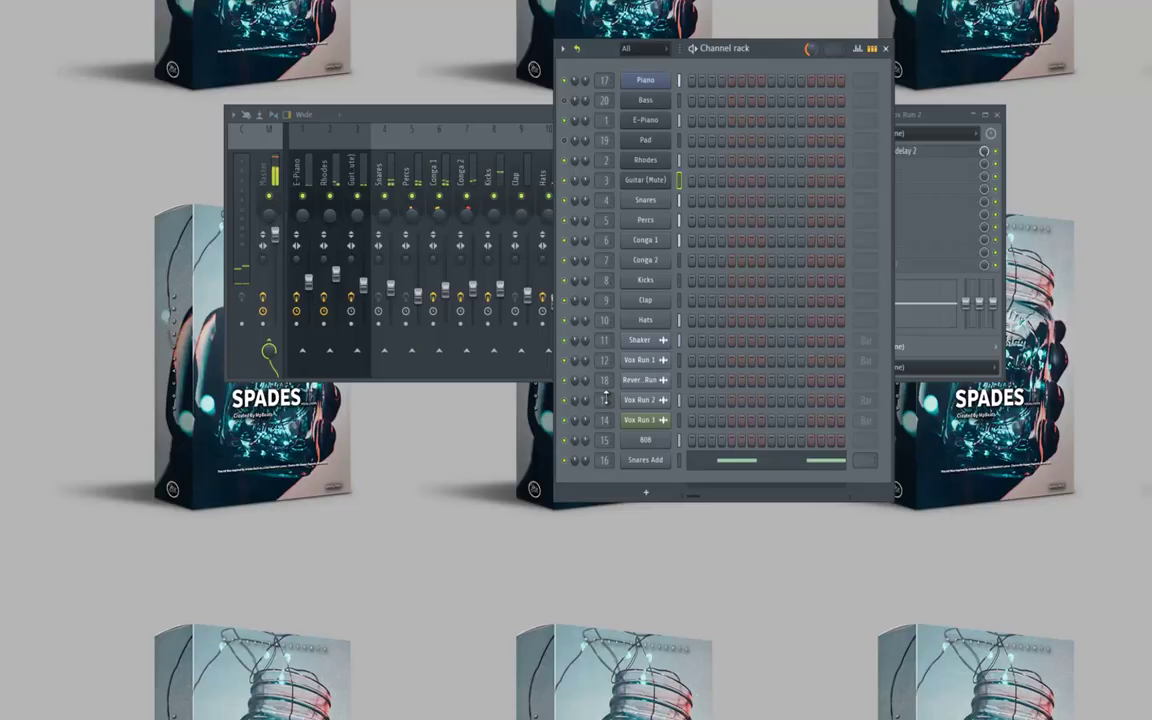
left_click(502, 117)
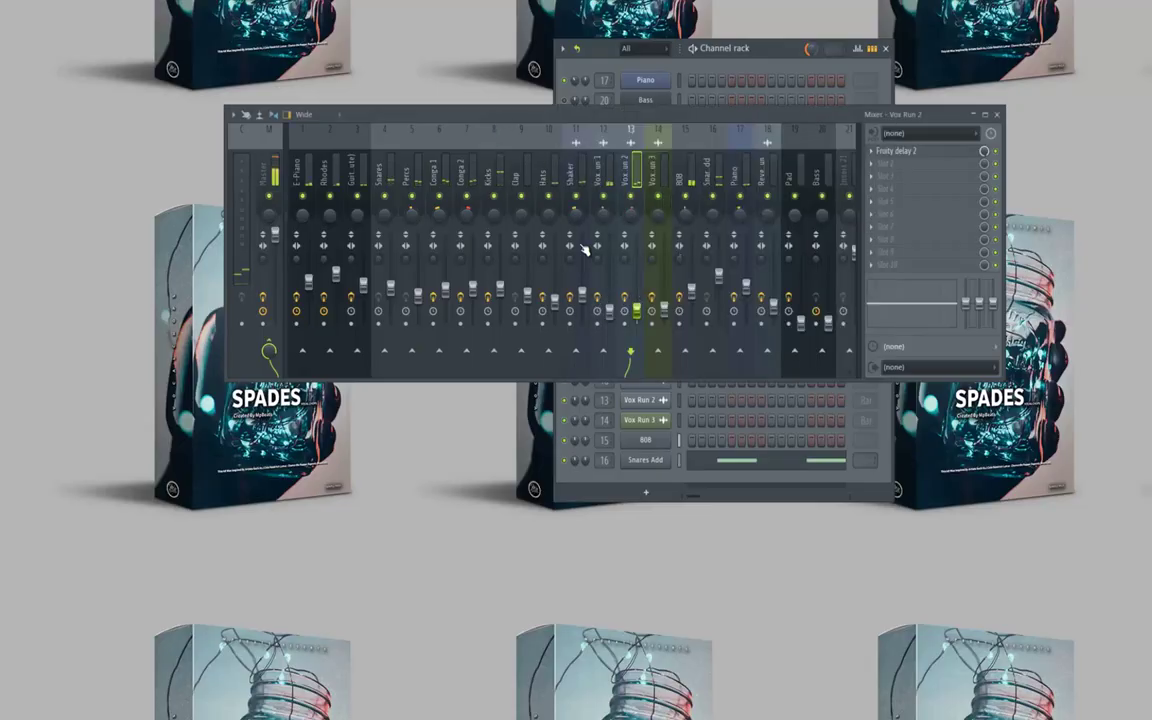
left_click(614, 311)
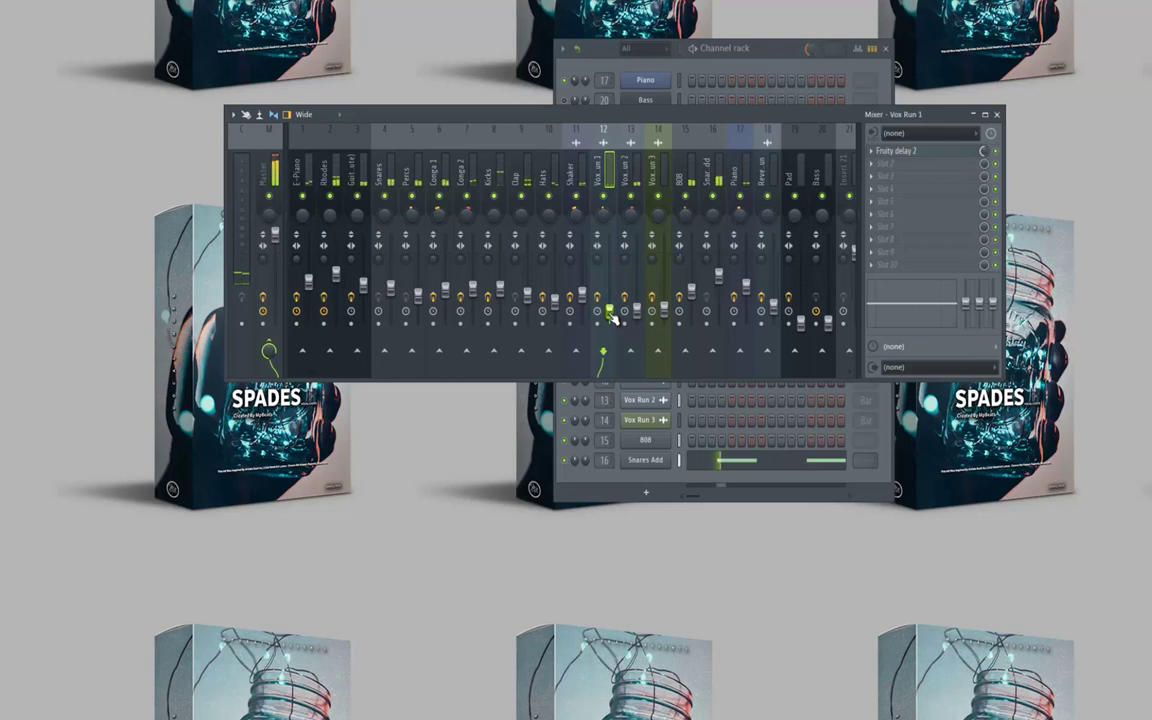
left_click(801, 322)
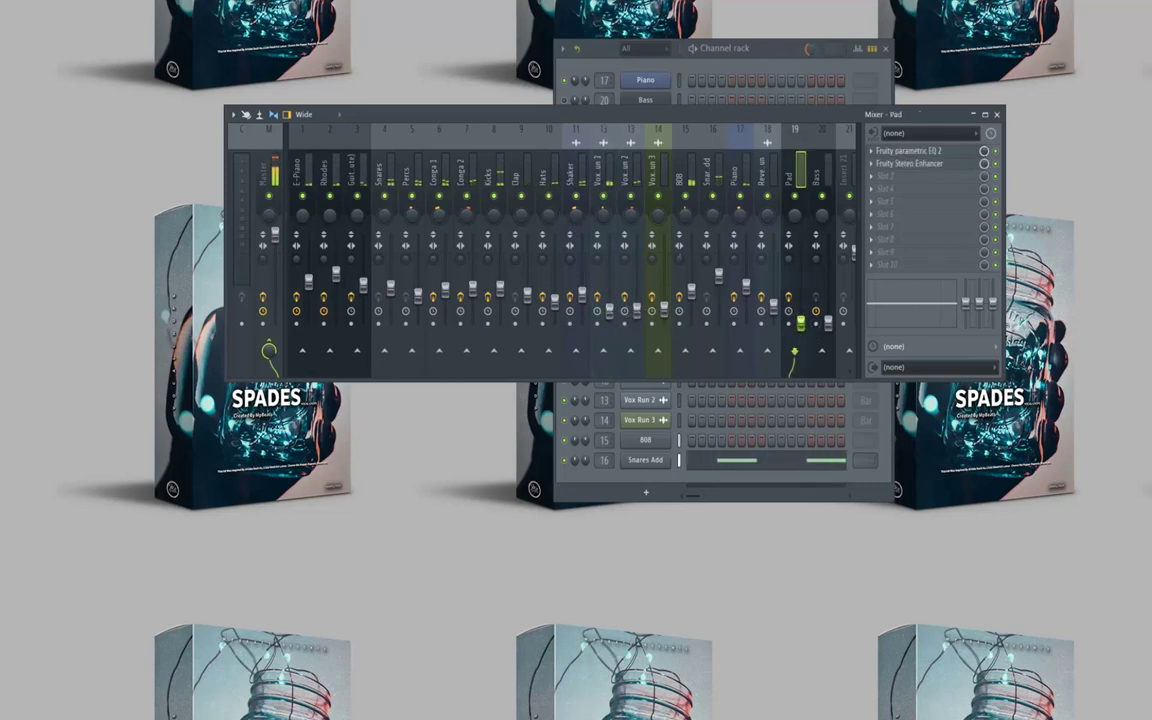
left_click(14, 1)
left_click(16, 18)
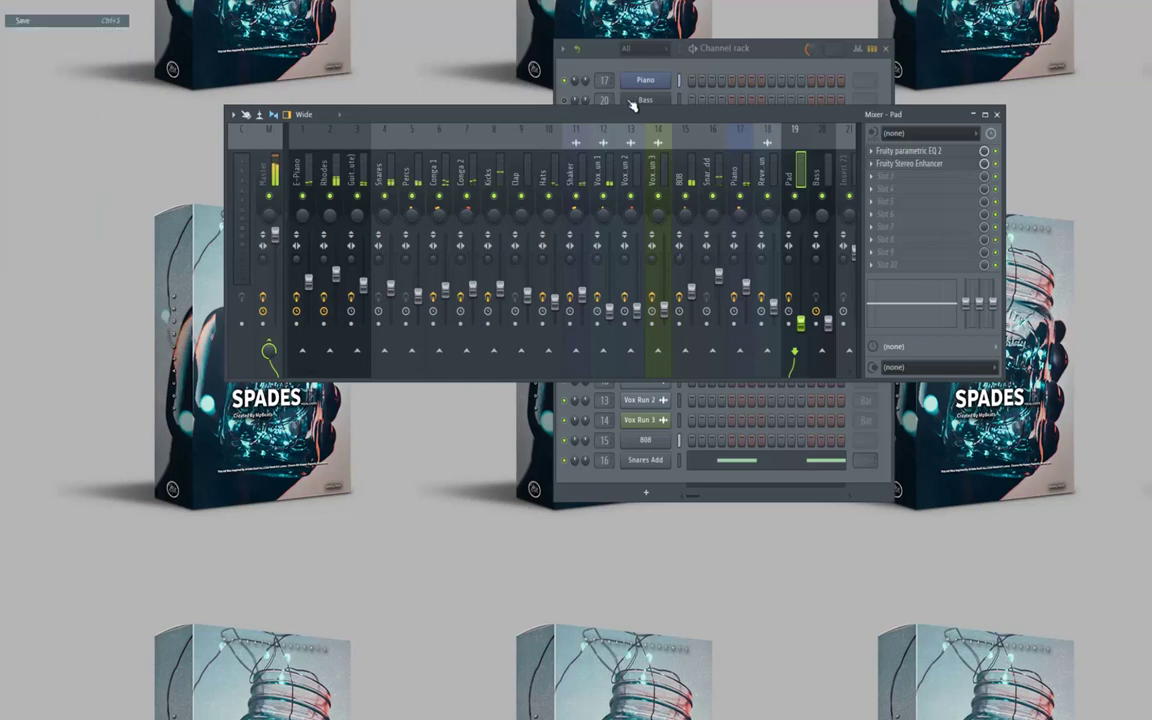
Lower the mixer window on the screen and readjust the Vox Run 1 and Reverse Vox Run faders.
left_click_drag(560, 115, 539, 184)
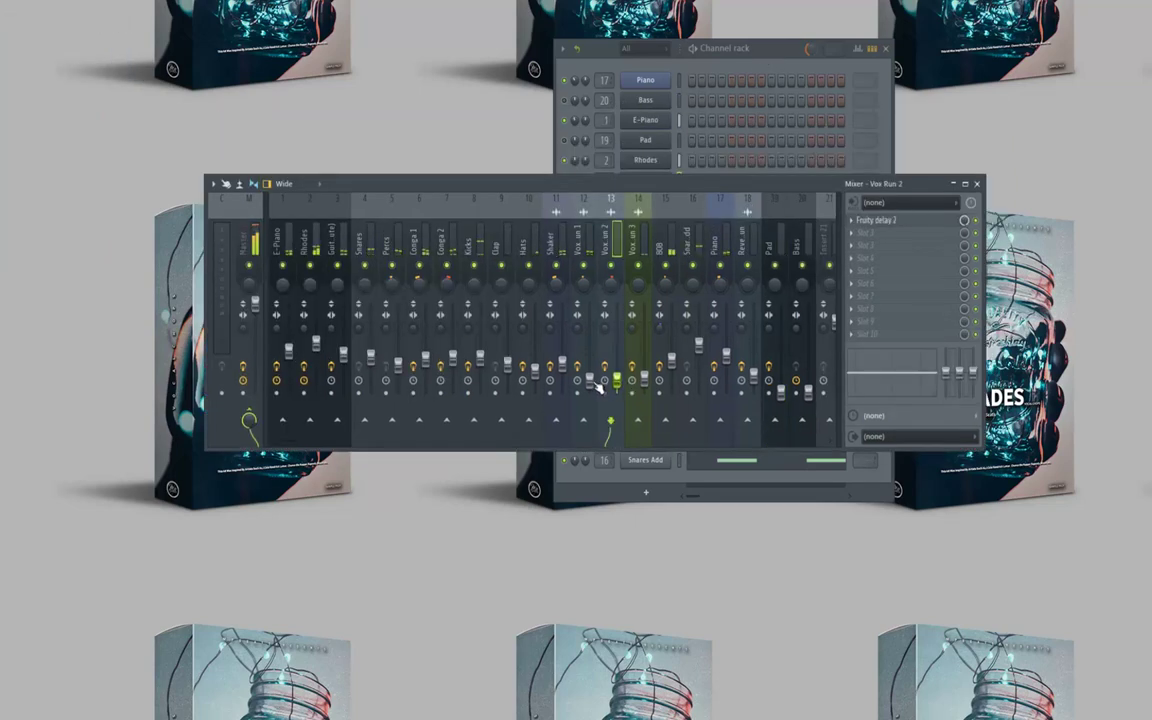
left_click(587, 380)
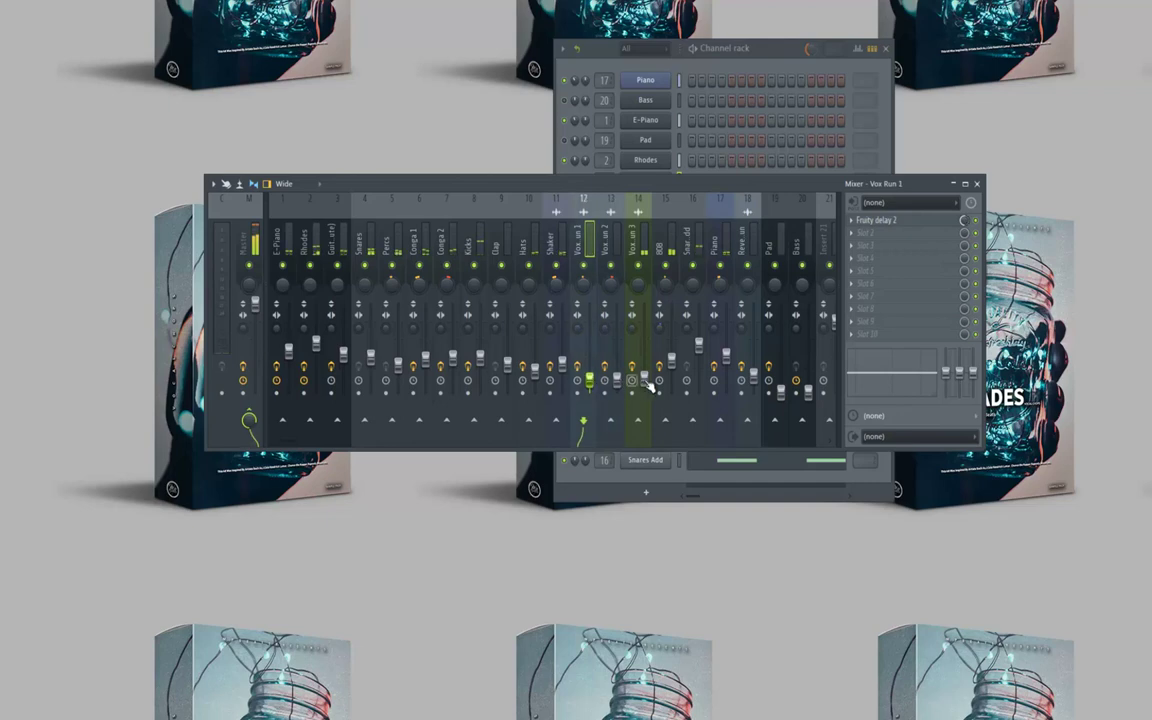
left_click(753, 381)
Arrange the mixer and channel rack side by side, then unmute the Pad and bring up its fader on track 19.
left_click_drag(525, 181, 346, 157)
left_click_drag(767, 46, 1098, 47)
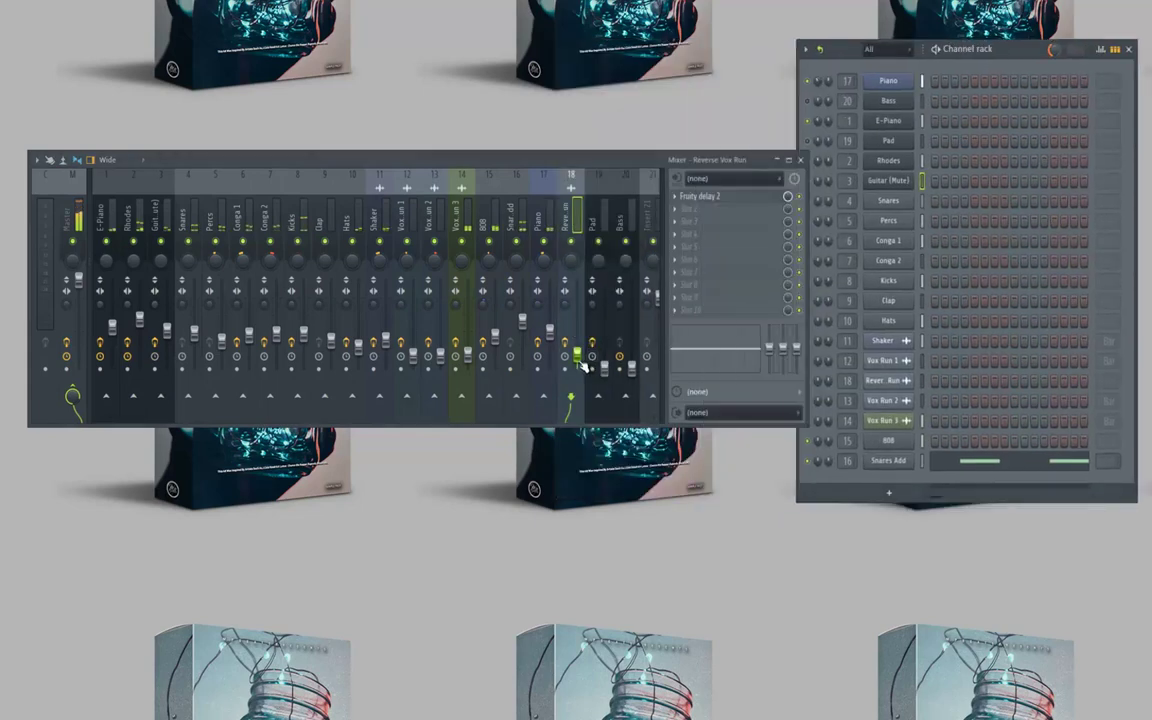
left_click(606, 368)
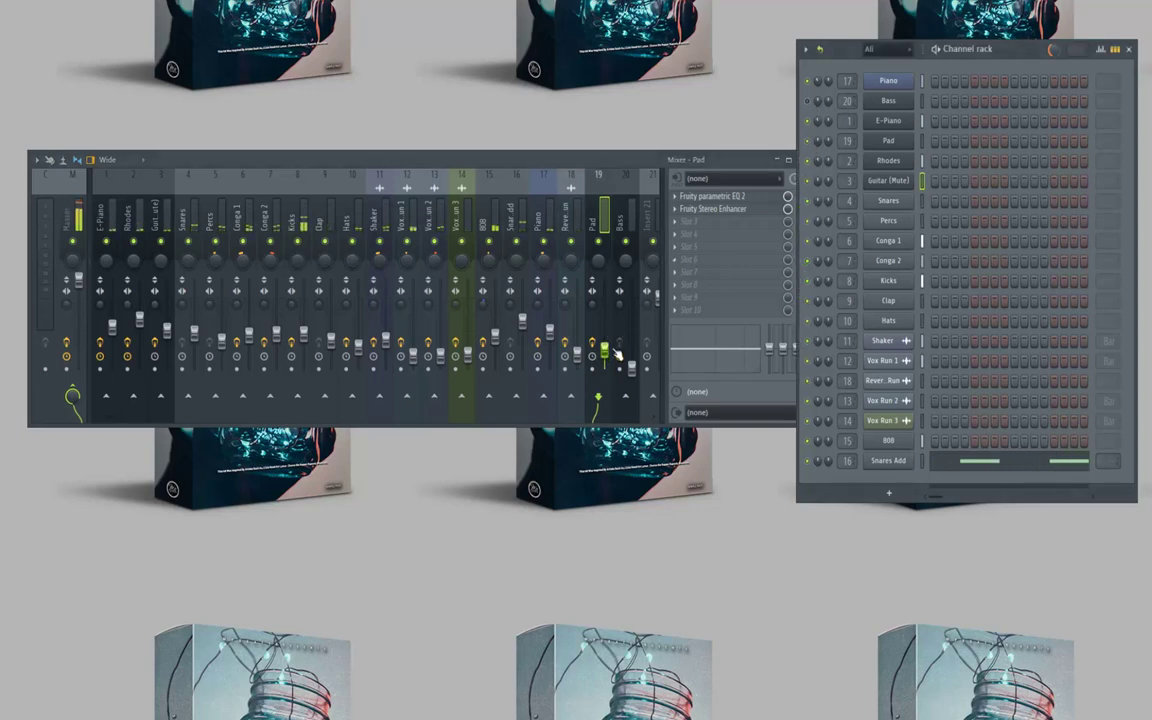
left_click_drag(609, 350, 613, 333)
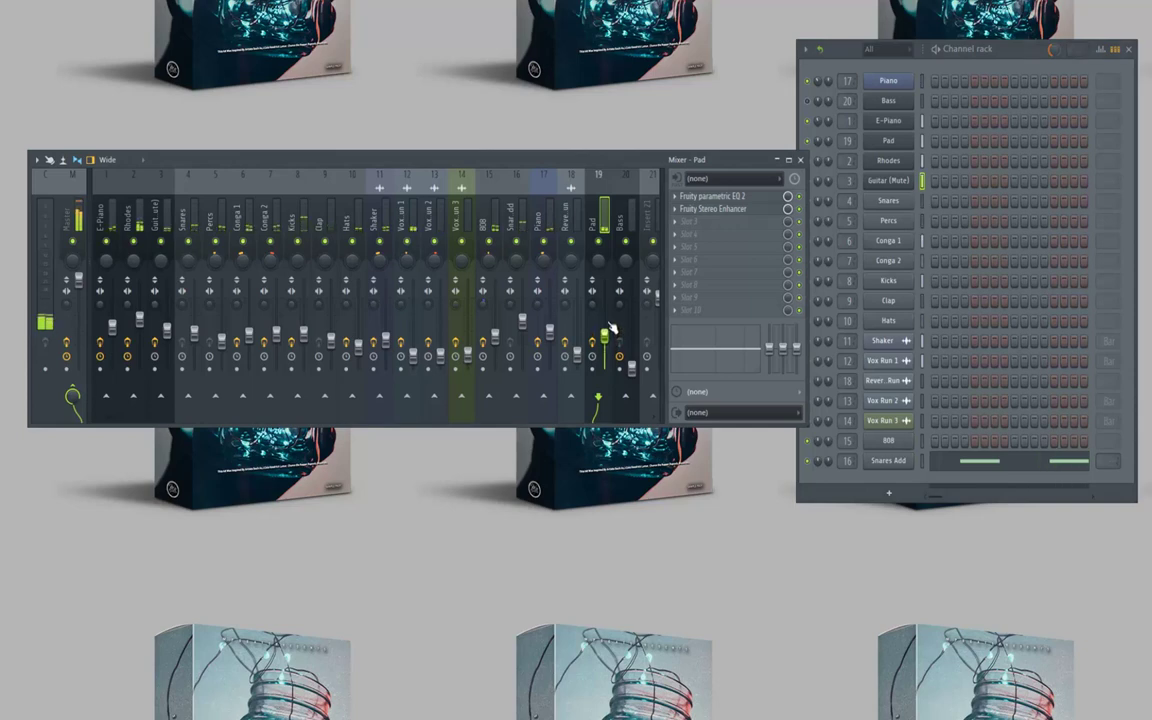
Add Fruity Parametric EQ 2 in slot 3 of the Pad track and cut the low end with a high-pass on band 1.
left_click(675, 222)
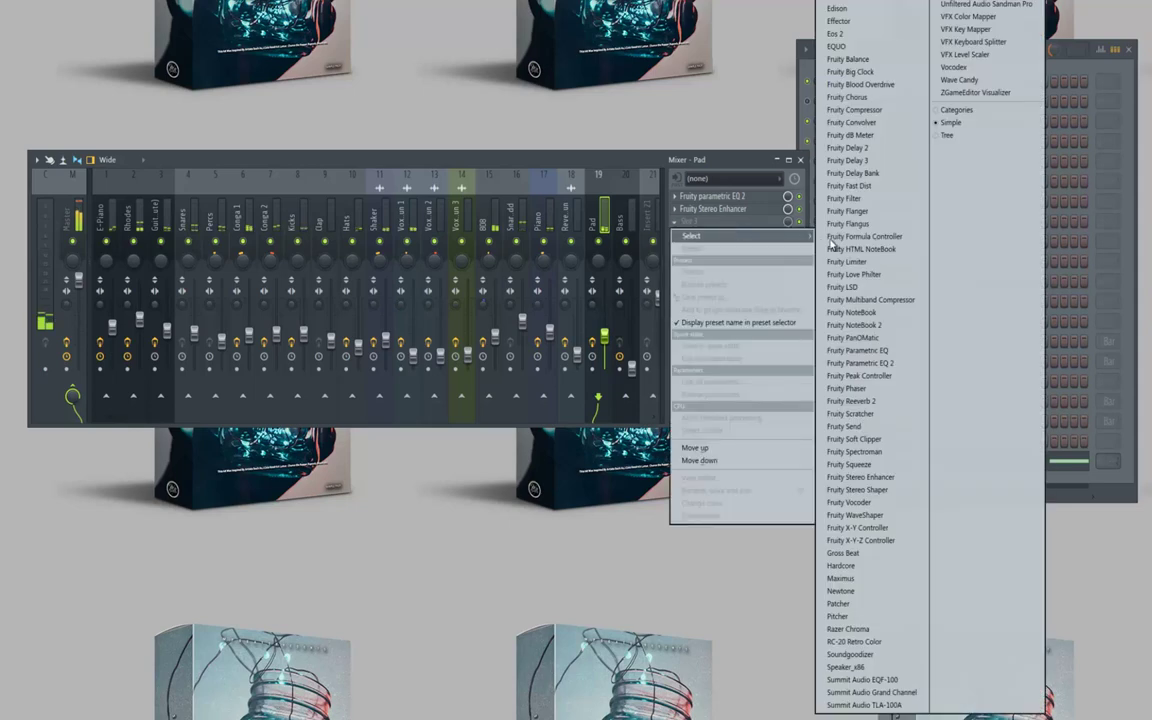
left_click(775, 326)
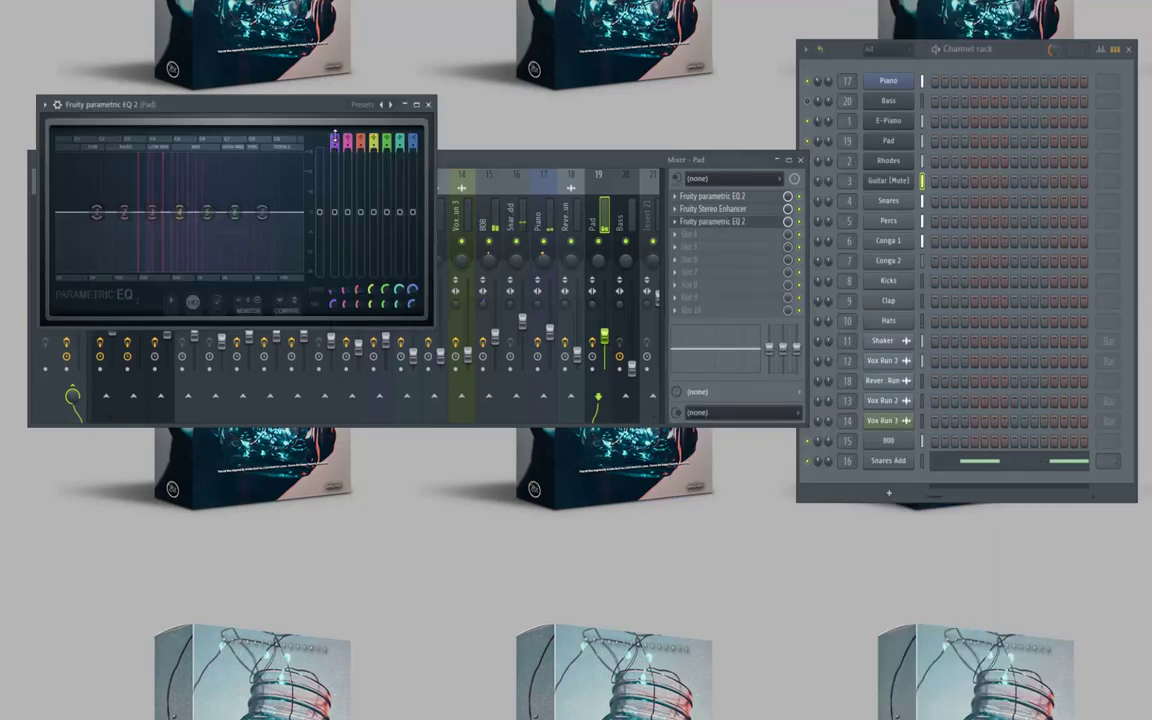
left_click_drag(335, 137, 318, 318)
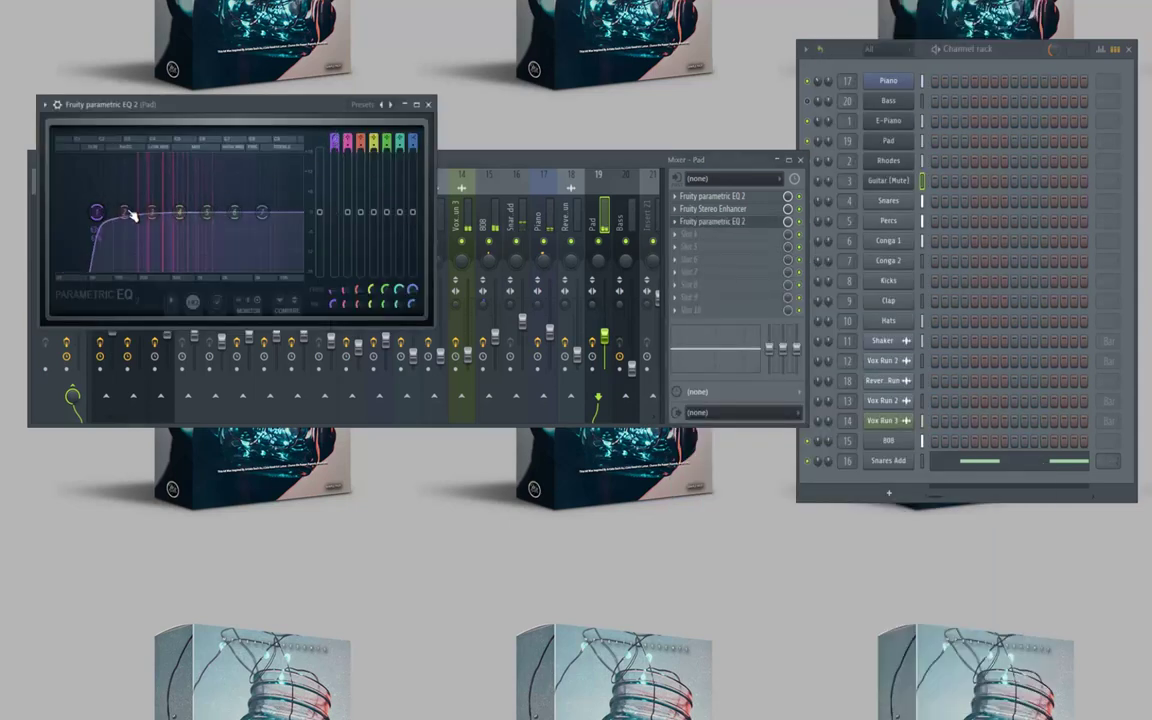
left_click_drag(96, 212, 128, 213)
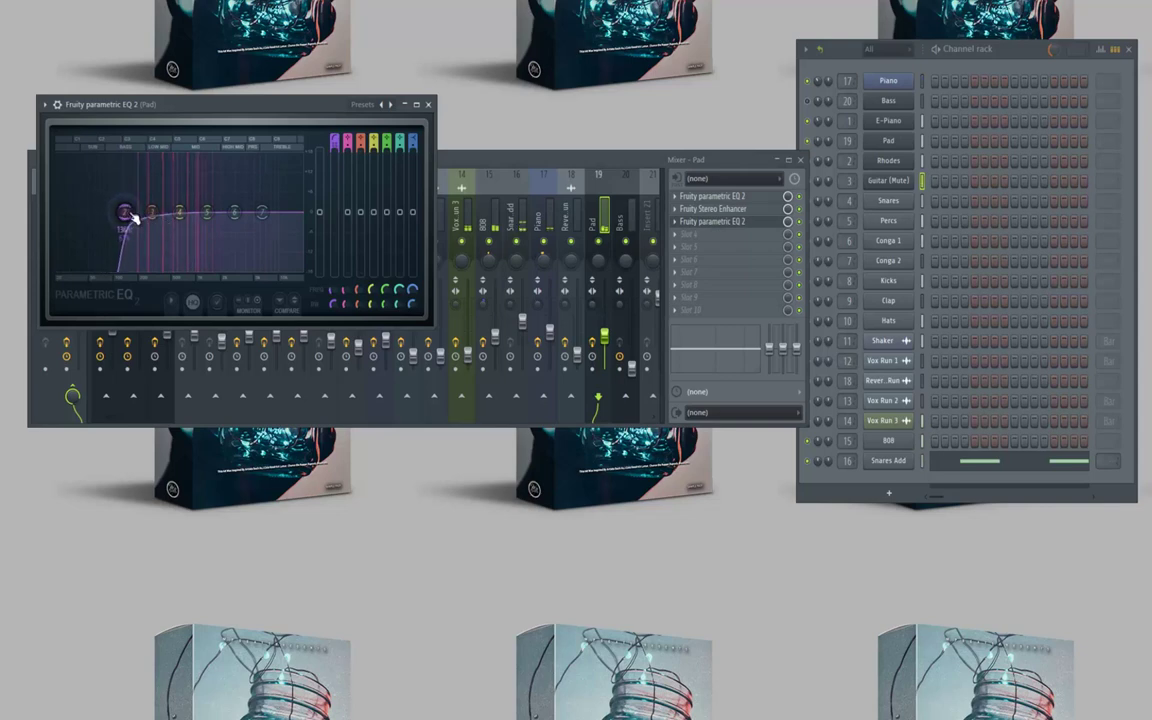
left_click(428, 104)
Add Fruity Limiter in slot 4 of the Pad track, turn its ceiling down and close the plugin window.
left_click(677, 238)
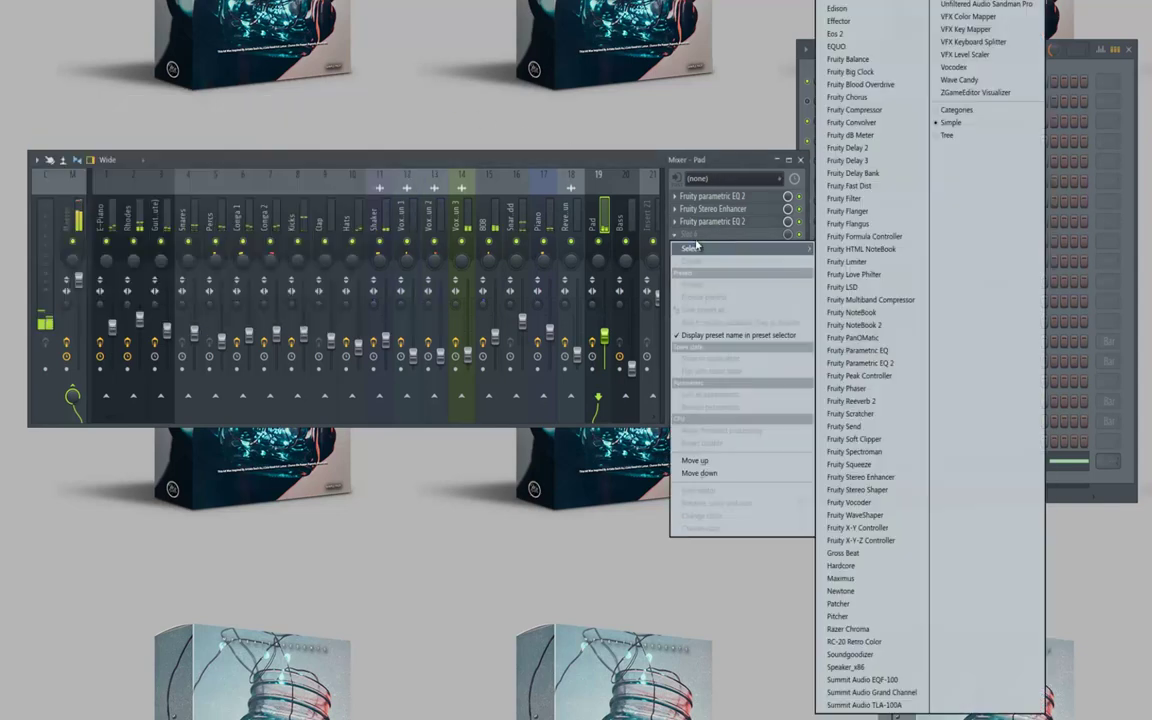
left_click(849, 261)
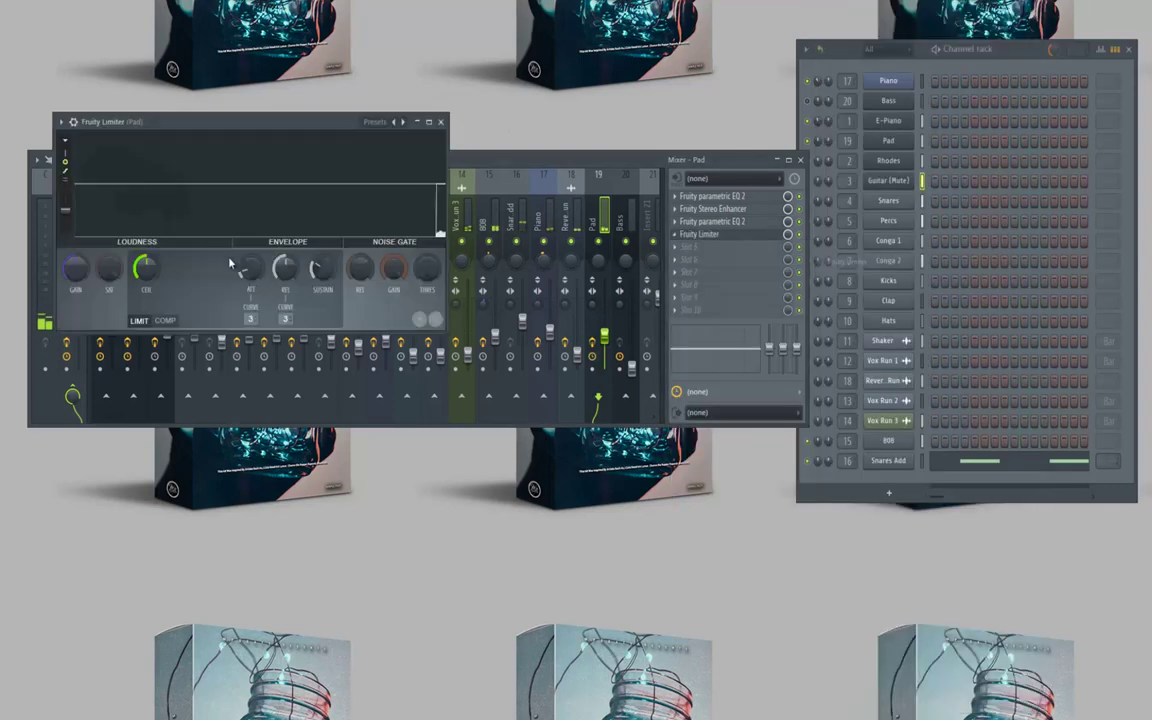
left_click_drag(165, 274, 174, 425)
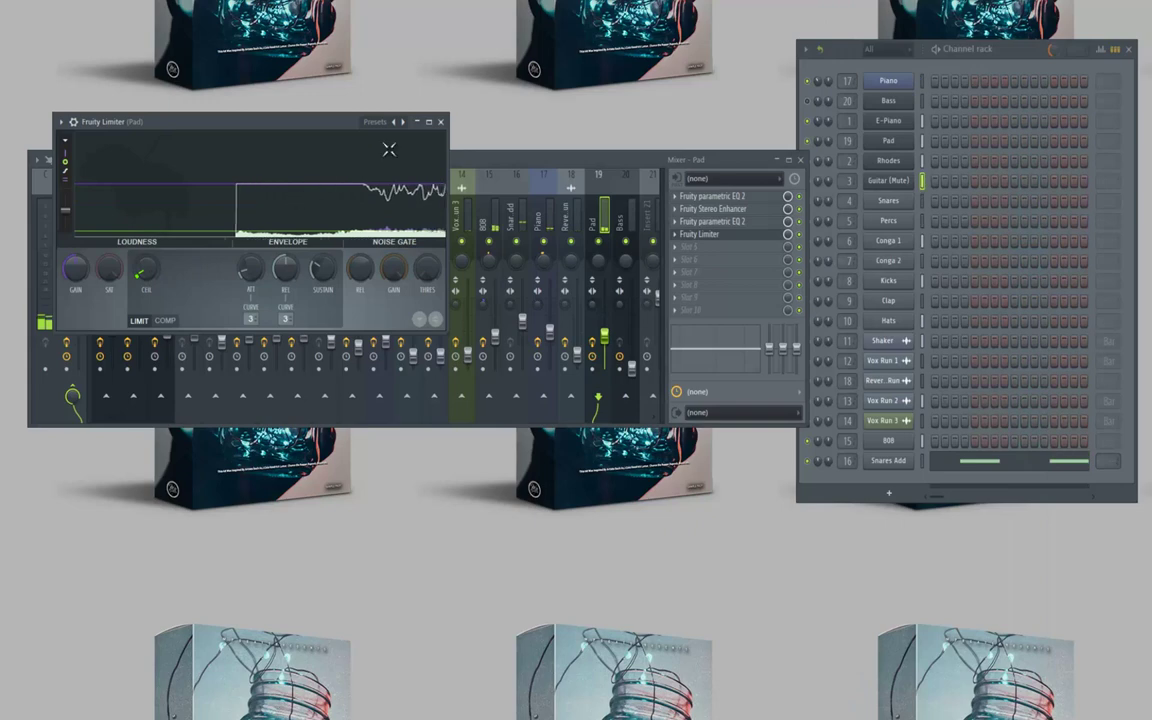
left_click(443, 122)
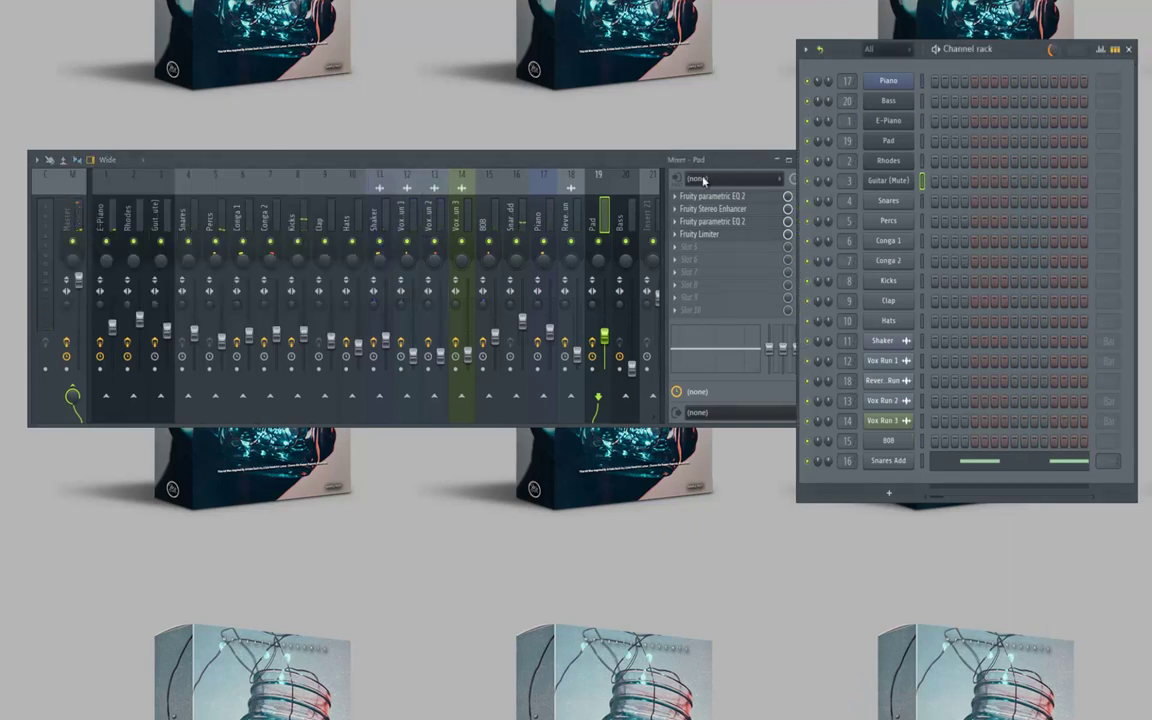
Solo E-Piano together with Rhodes, Vox Runs 1 to 3 and Reverse Vox Run in the mixer, and start playback.
right_click(108, 243)
left_click(134, 242)
left_click(407, 241)
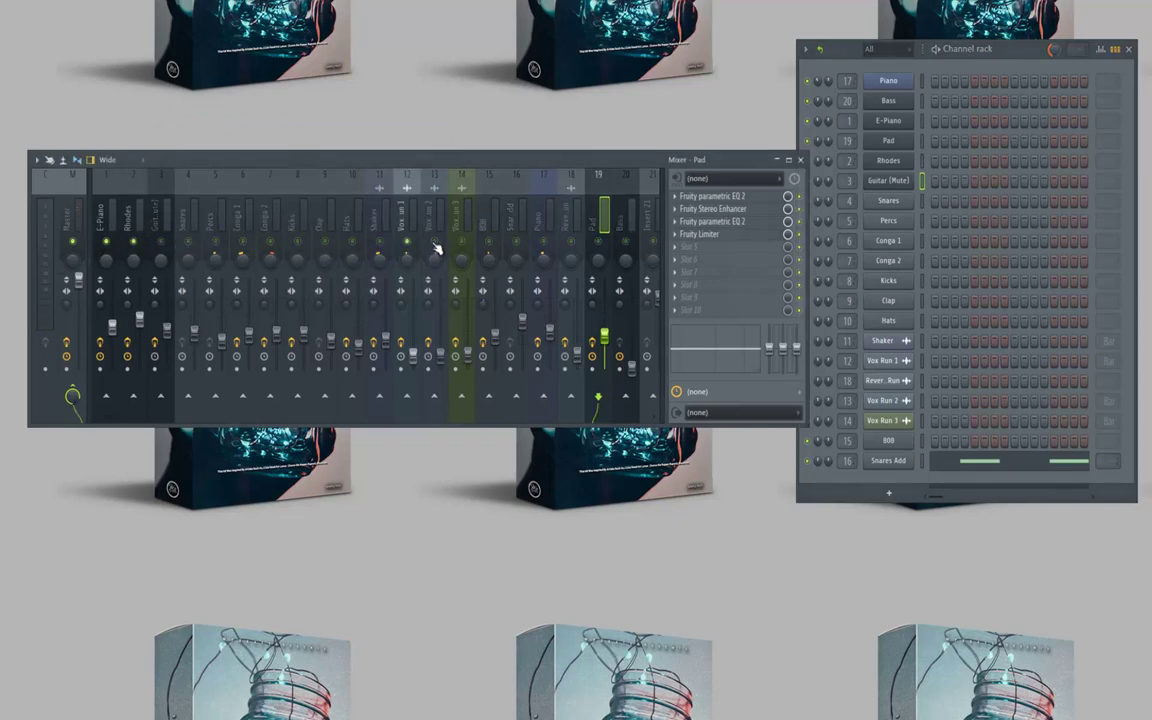
left_click(435, 241)
left_click(572, 242)
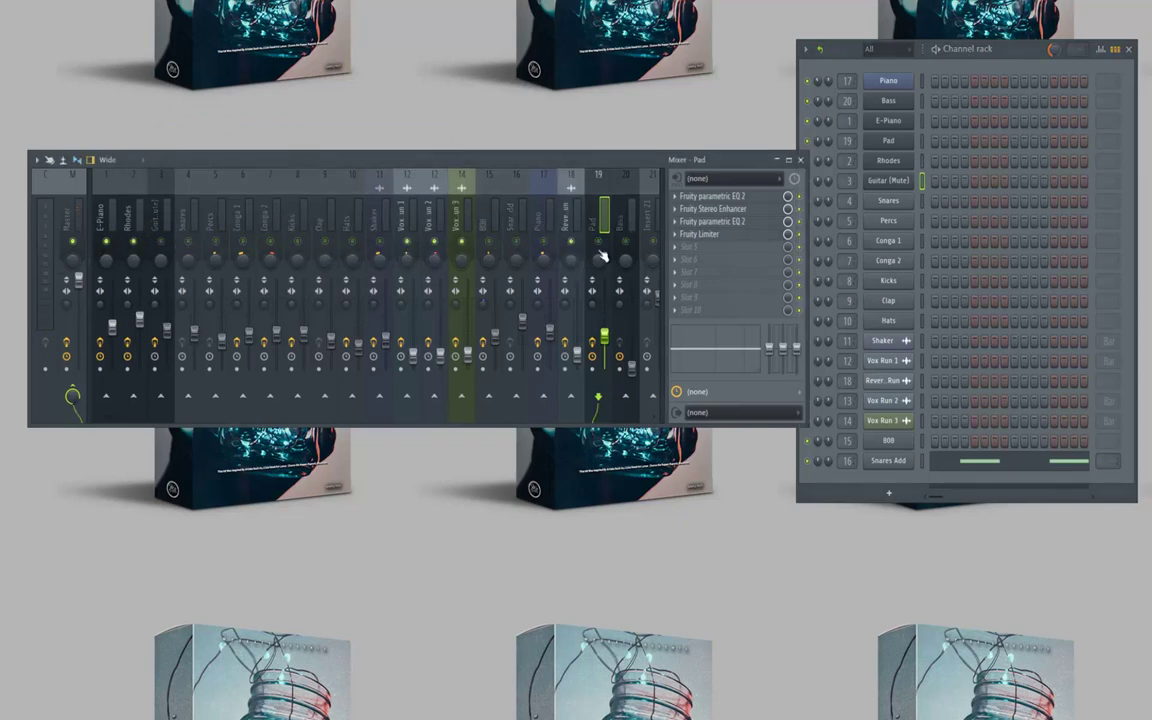
key("space")
Raise the Bass fader on track 20 and enable Bass and Guitar (Mute) alongside the soloed tracks.
left_click_drag(632, 368, 638, 317)
left_click(627, 242)
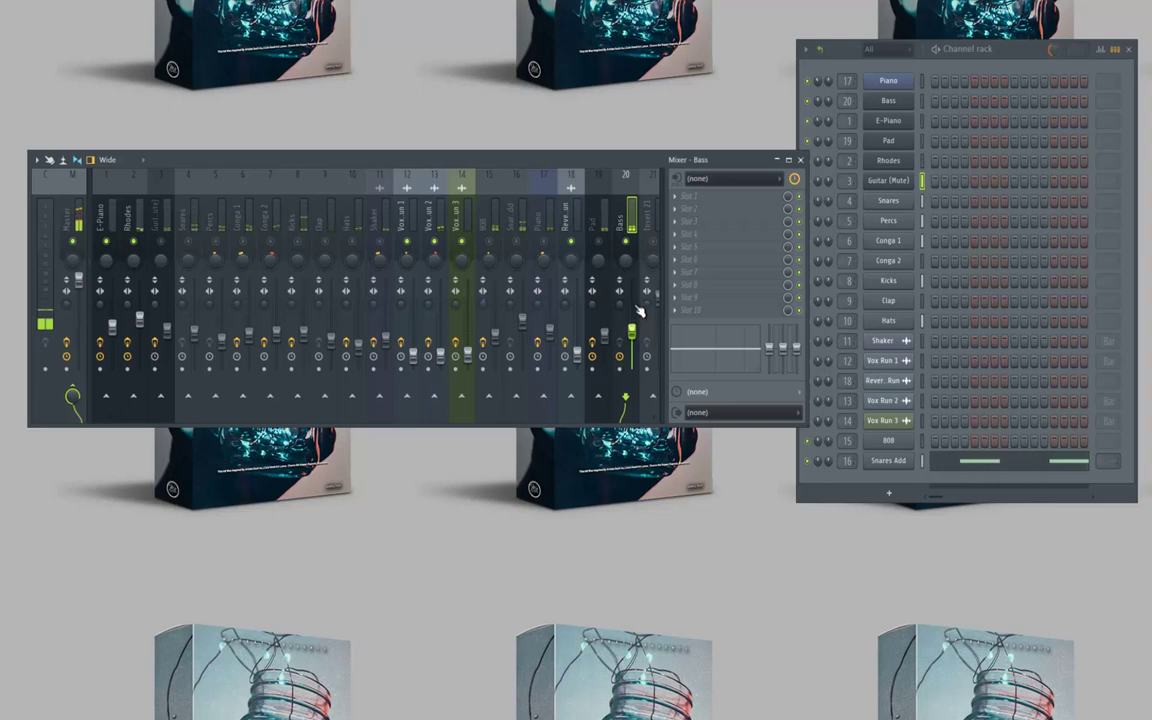
left_click(160, 241)
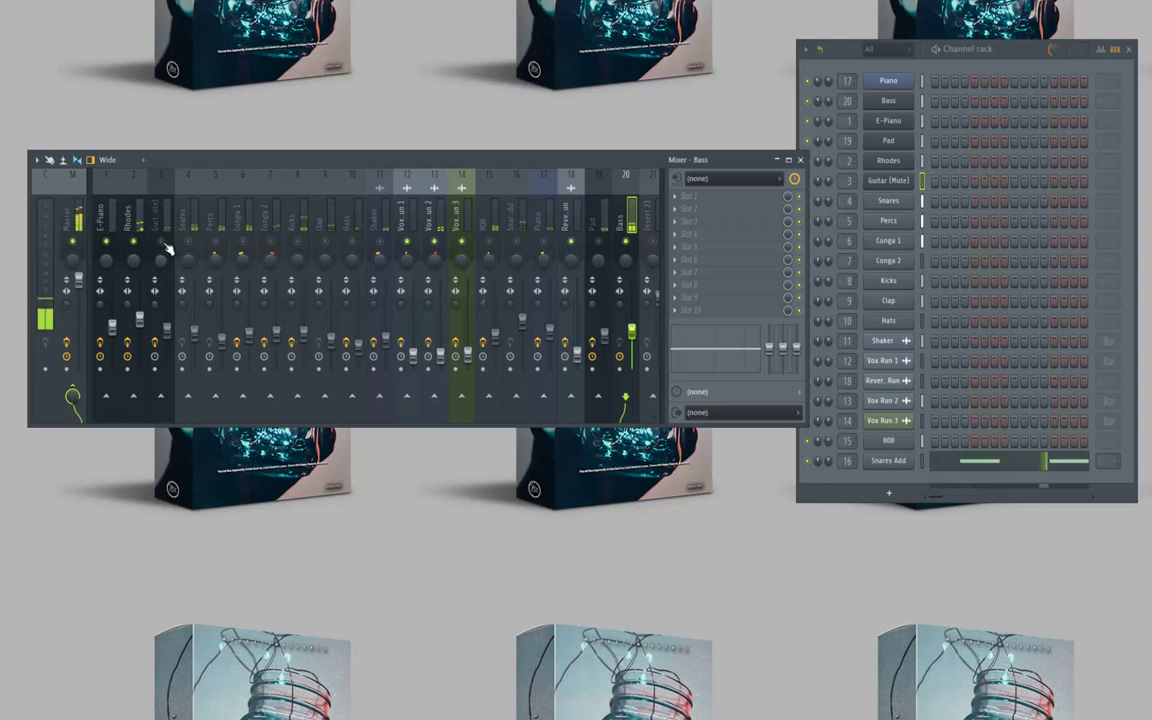
Save the project, finish the solo listening with all tracks enabled, and close the mixer.
left_click(14, 1)
left_click(26, 20)
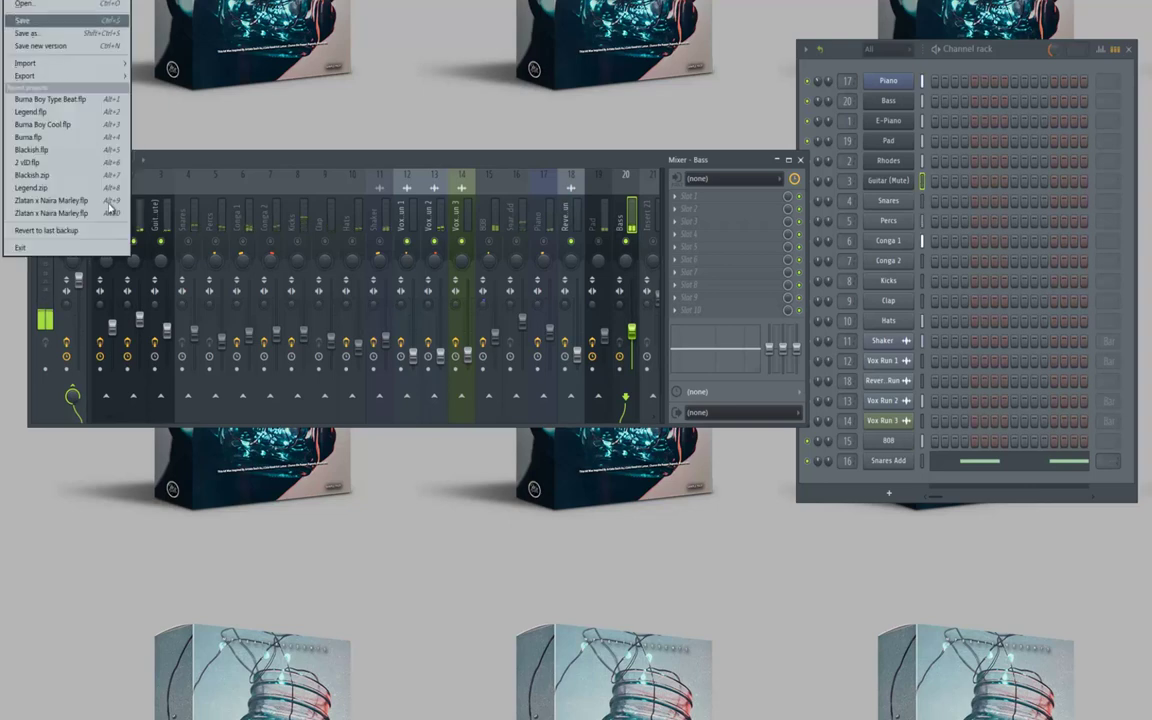
left_click(160, 300)
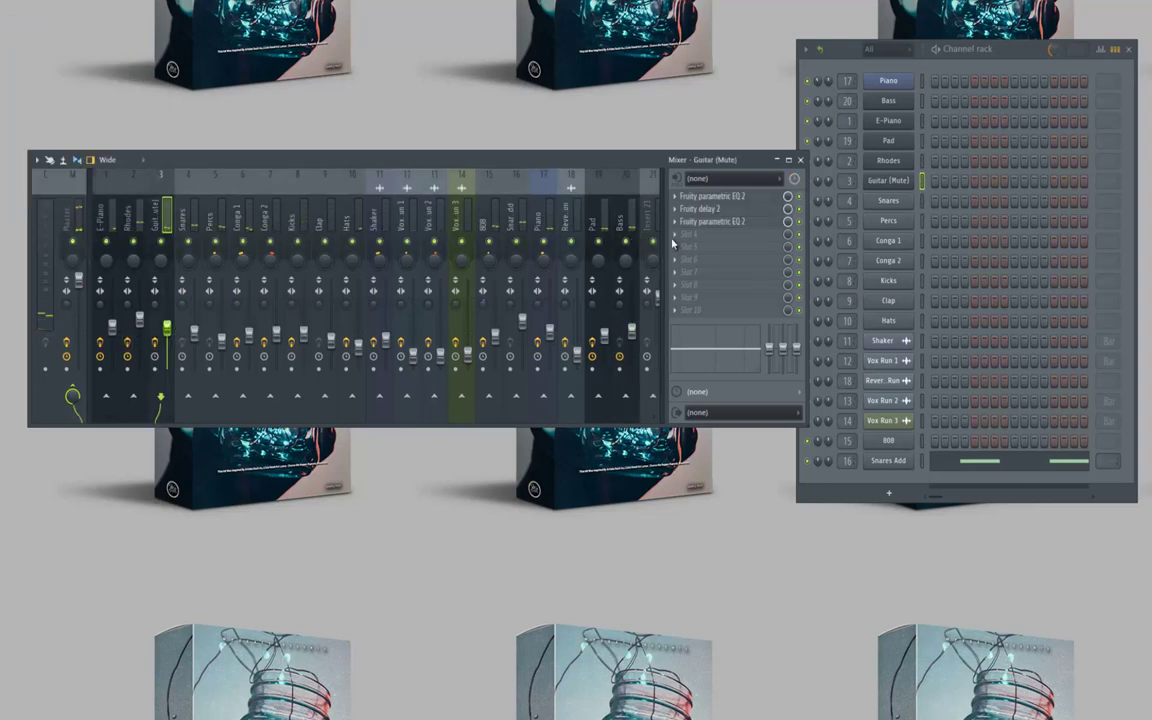
left_click(800, 159)
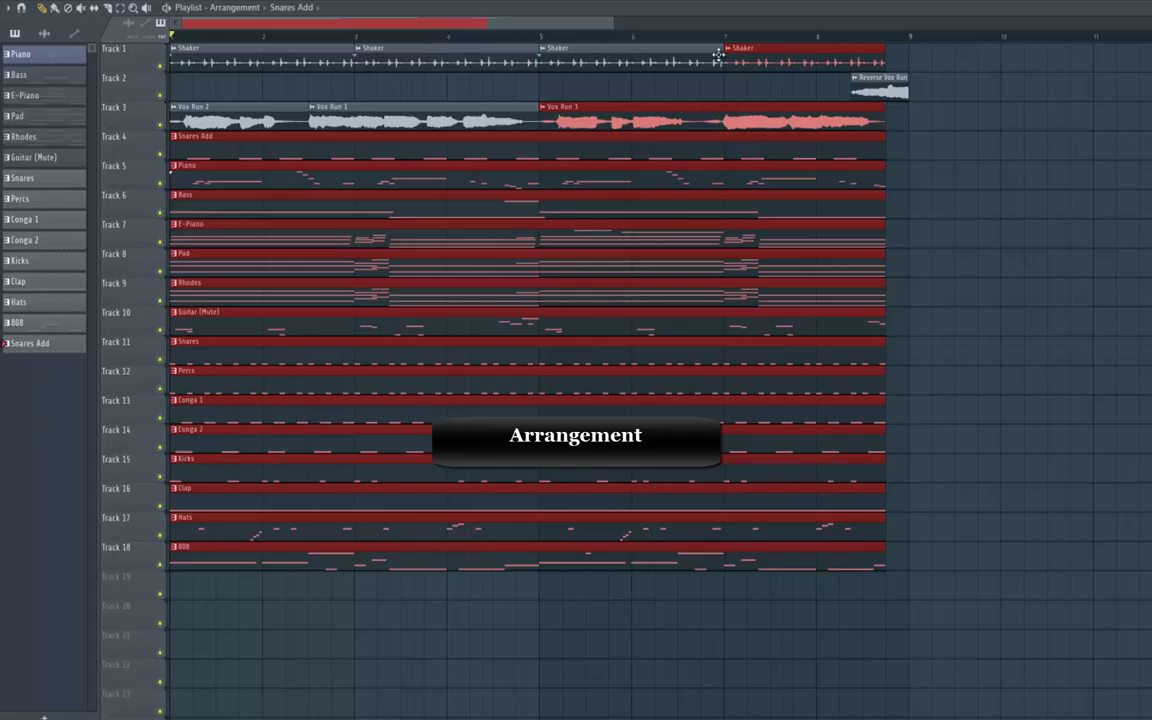
Extend the clip ends to bar 9, duplicate the whole section and place the copy at bar 9.
left_click_drag(906, 61, 914, 59)
left_click(120, 8)
left_click_drag(198, 44, 870, 612)
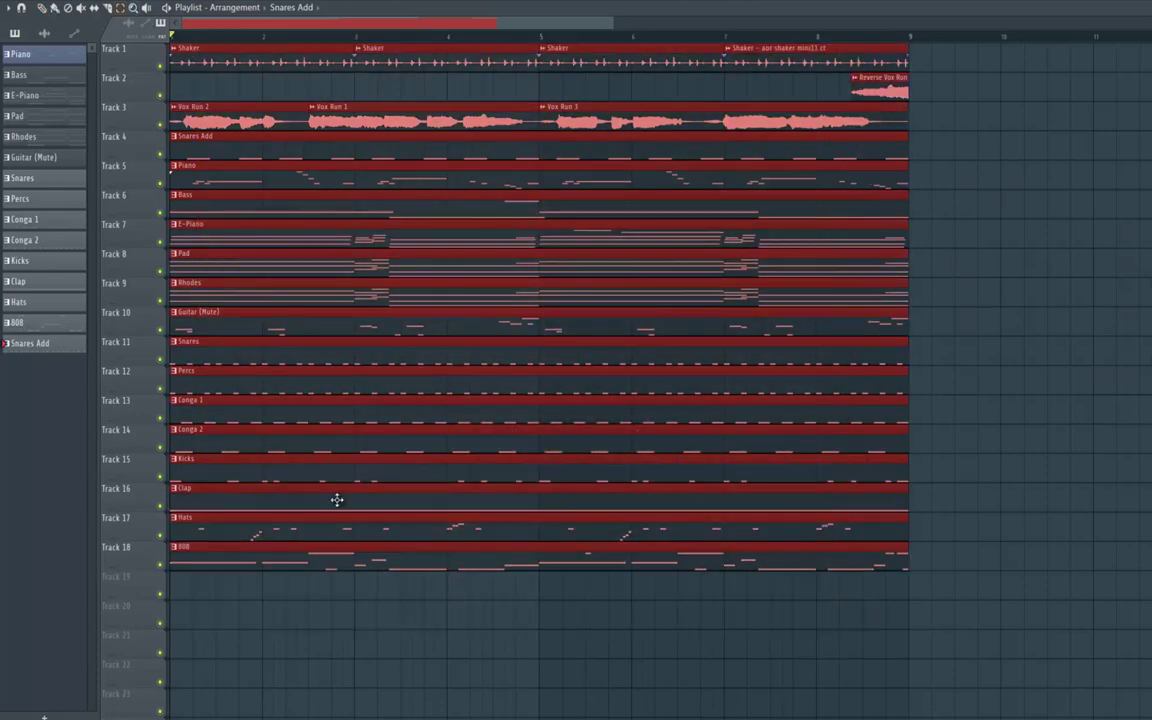
key("ctrl+b")
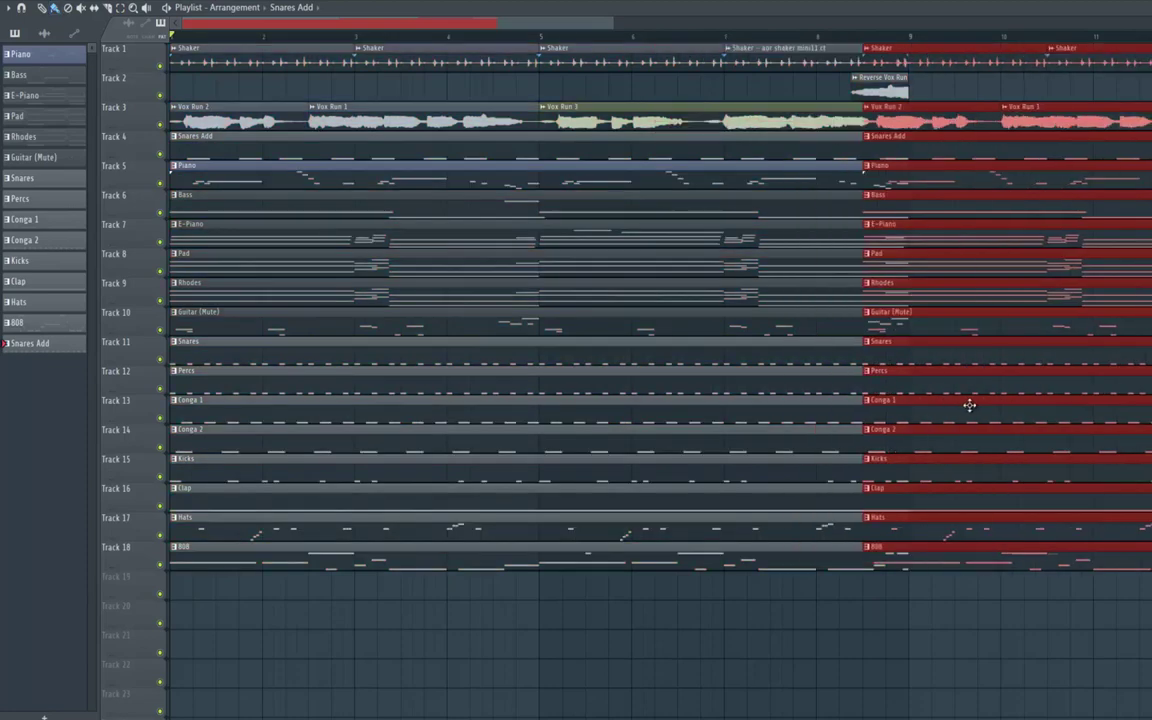
left_click_drag(953, 401, 931, 401)
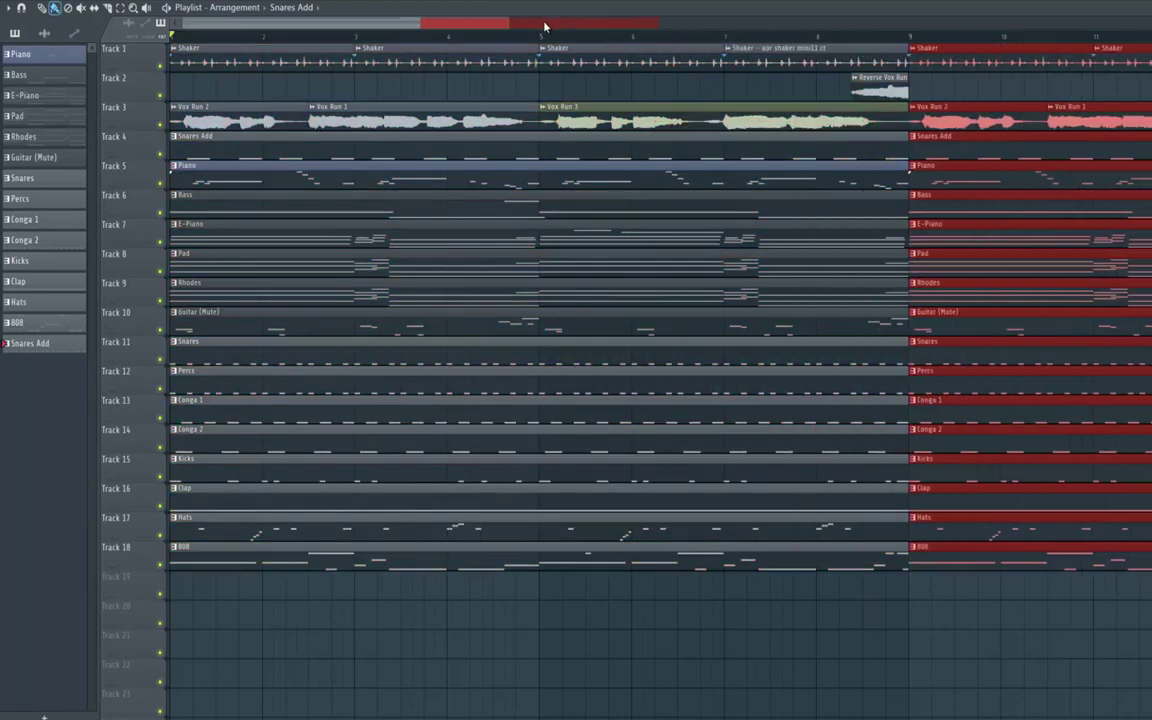
Duplicate the copied section twice more, placing the copies at bars 17 and 25.
left_click_drag(510, 28, 1148, 40)
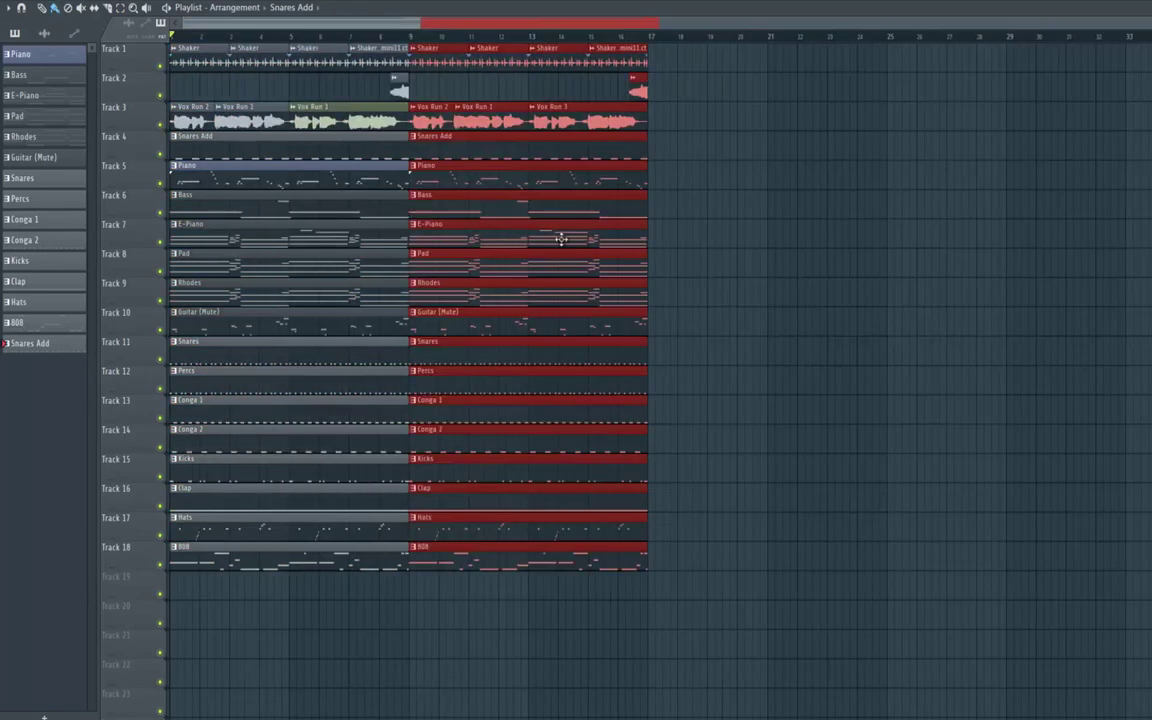
key("ctrl+b")
left_click_drag(742, 256, 695, 253)
key("ctrl+b")
left_click_drag(941, 278, 927, 279)
Add a time marker named Intro/Verse at bar 1 of the playlist.
left_click(649, 38)
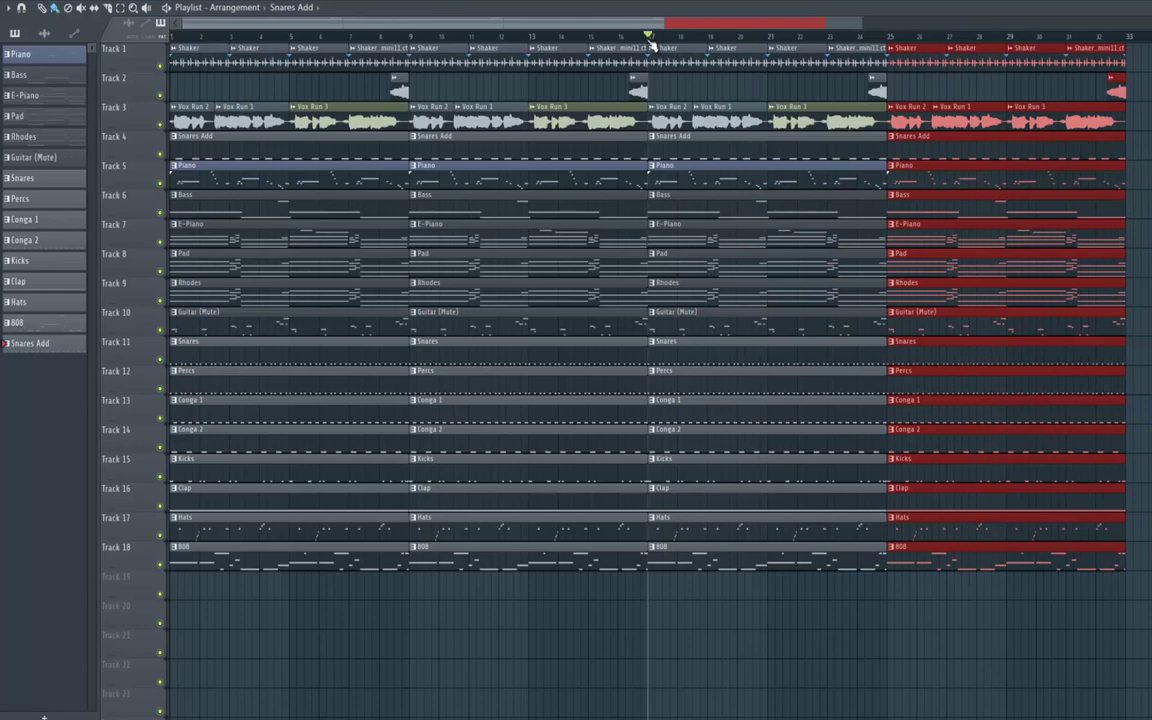
left_click(771, 40)
left_click(649, 38)
left_click(21, 8)
left_click(8, 10)
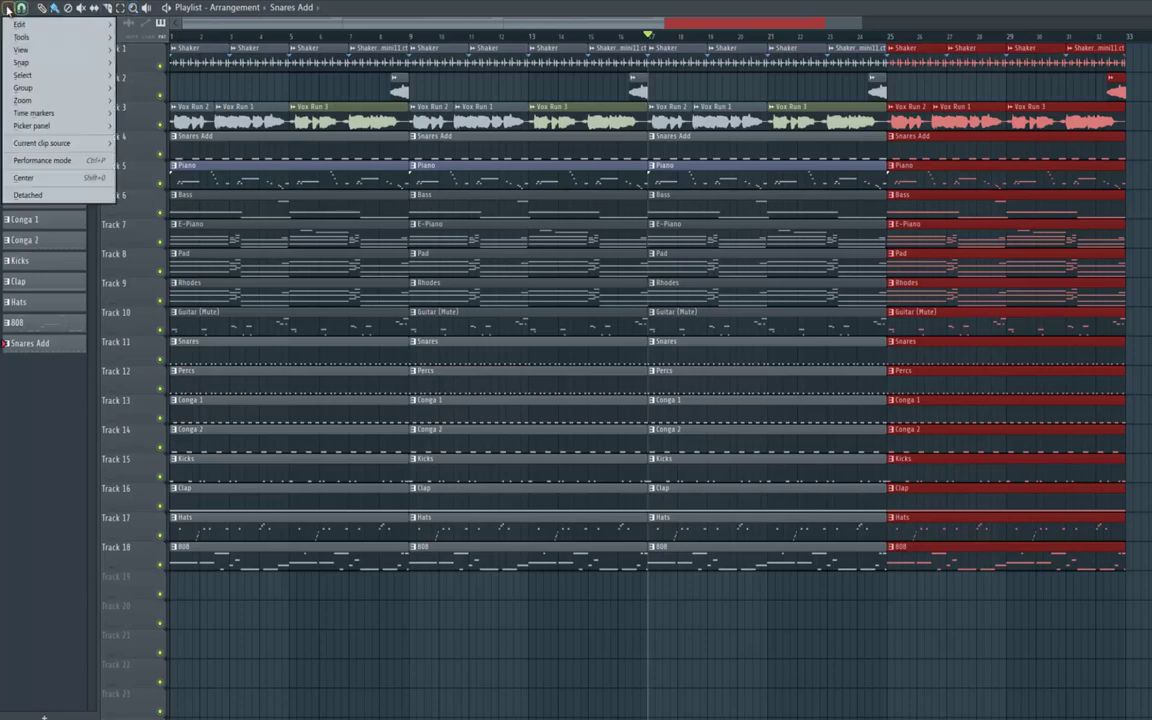
mouse_move(24, 108)
left_click(128, 112)
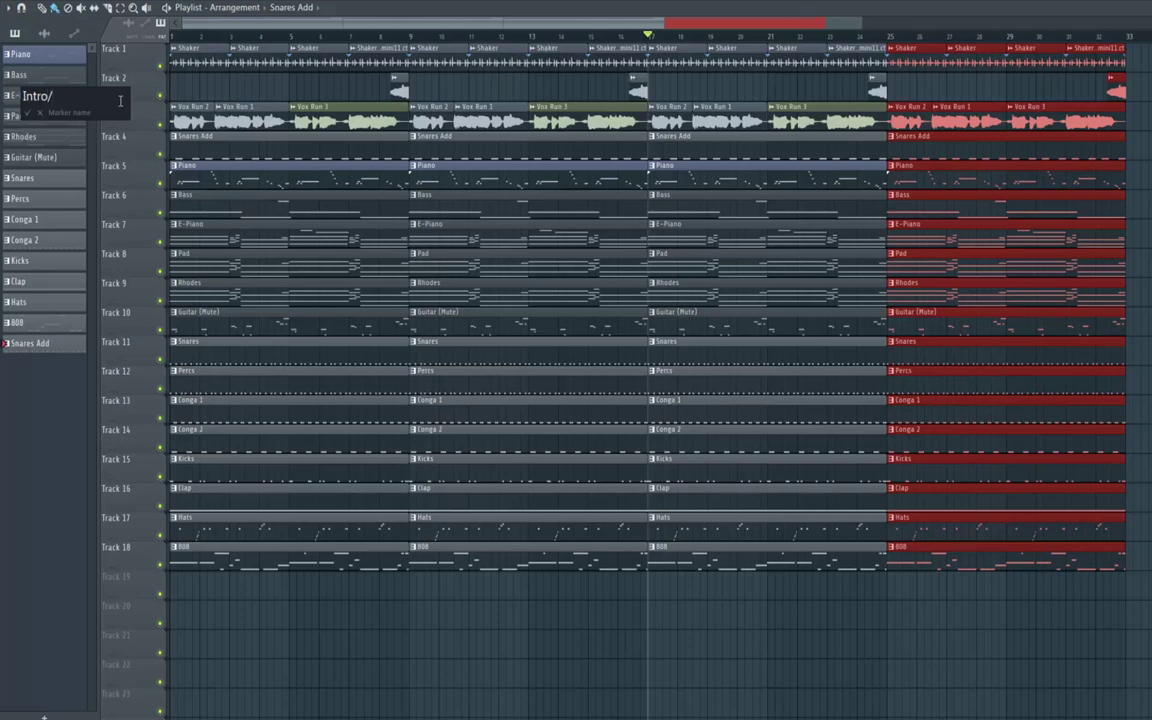
type("Intro/Verse")
key("Return")
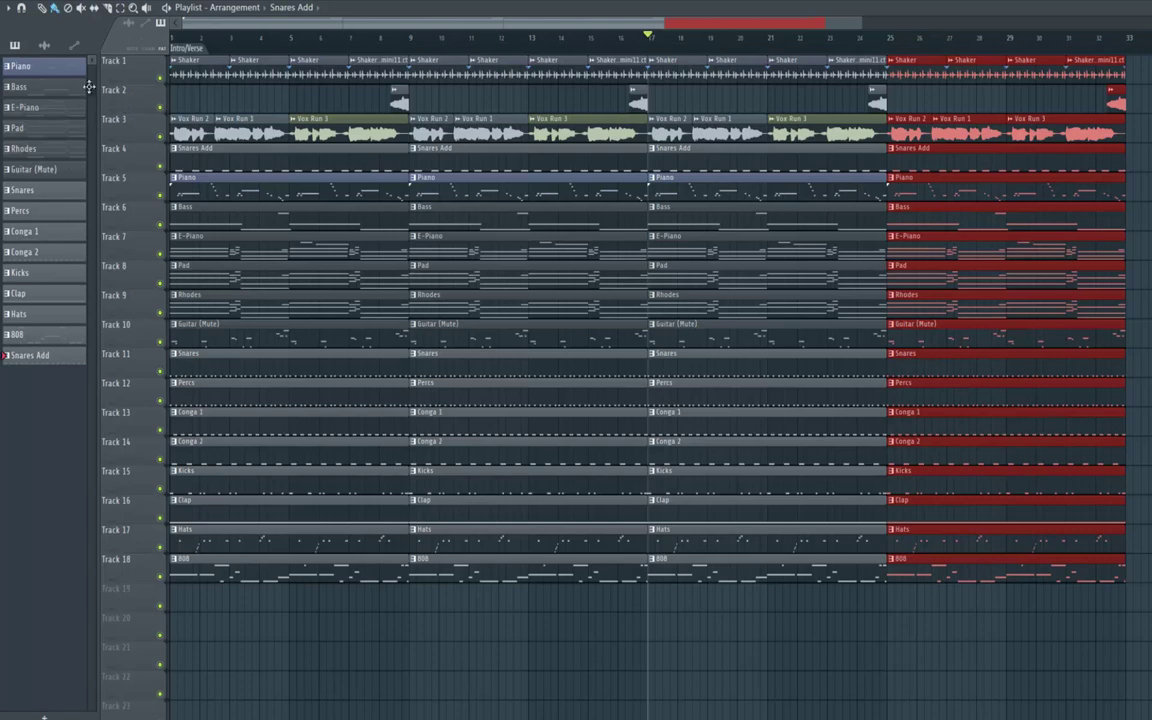
Add a time marker named Hook at bar 17.
key("alt+t")
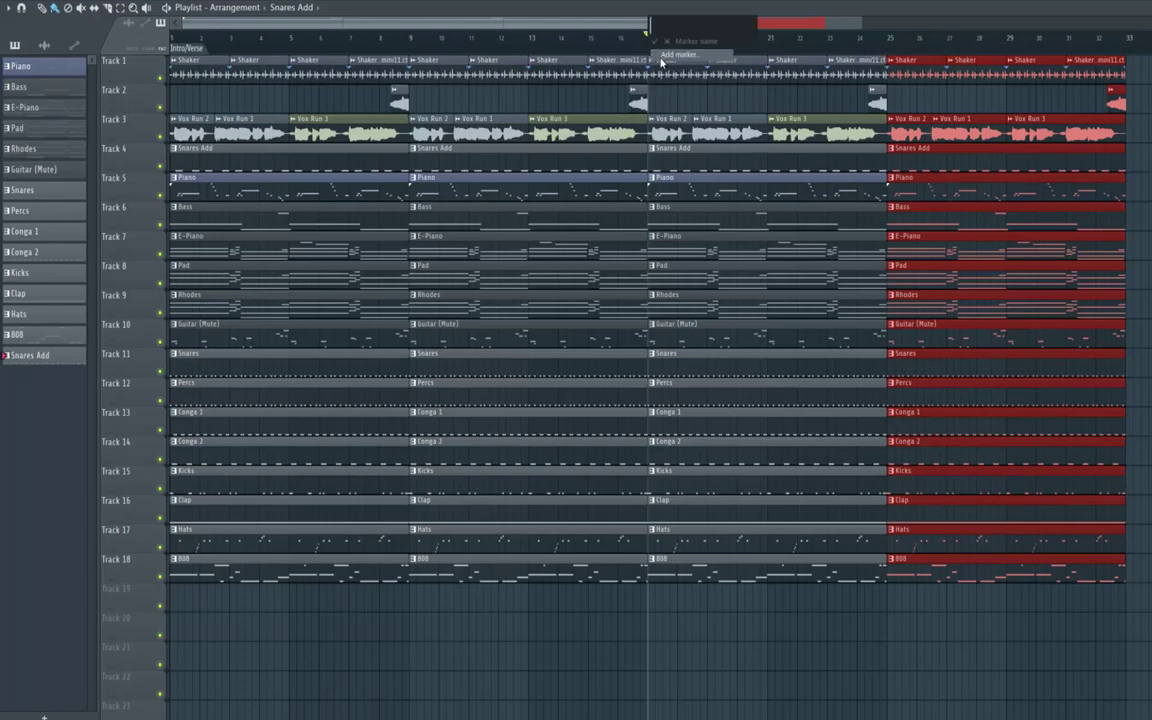
type("Hook")
key("Return")
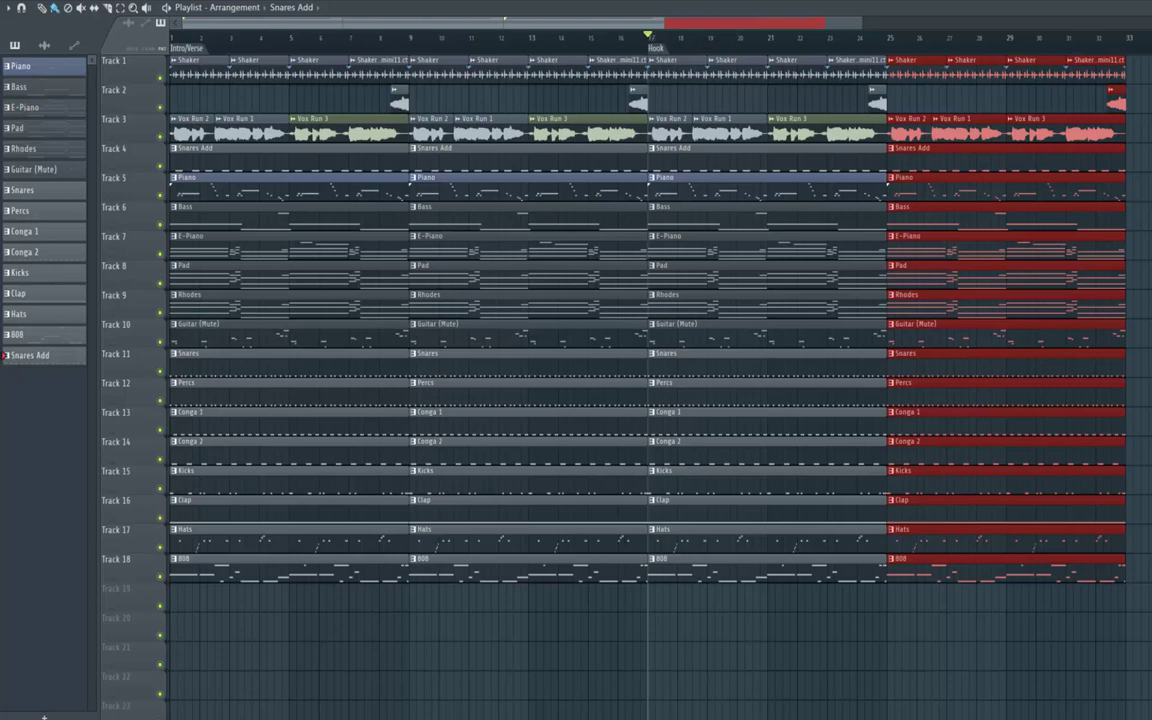
Delete the fourth section starting at bar 25 and return the playhead to bar 1.
left_click_drag(908, 47, 1101, 603)
key("Delete")
left_click_drag(648, 37, 172, 37)
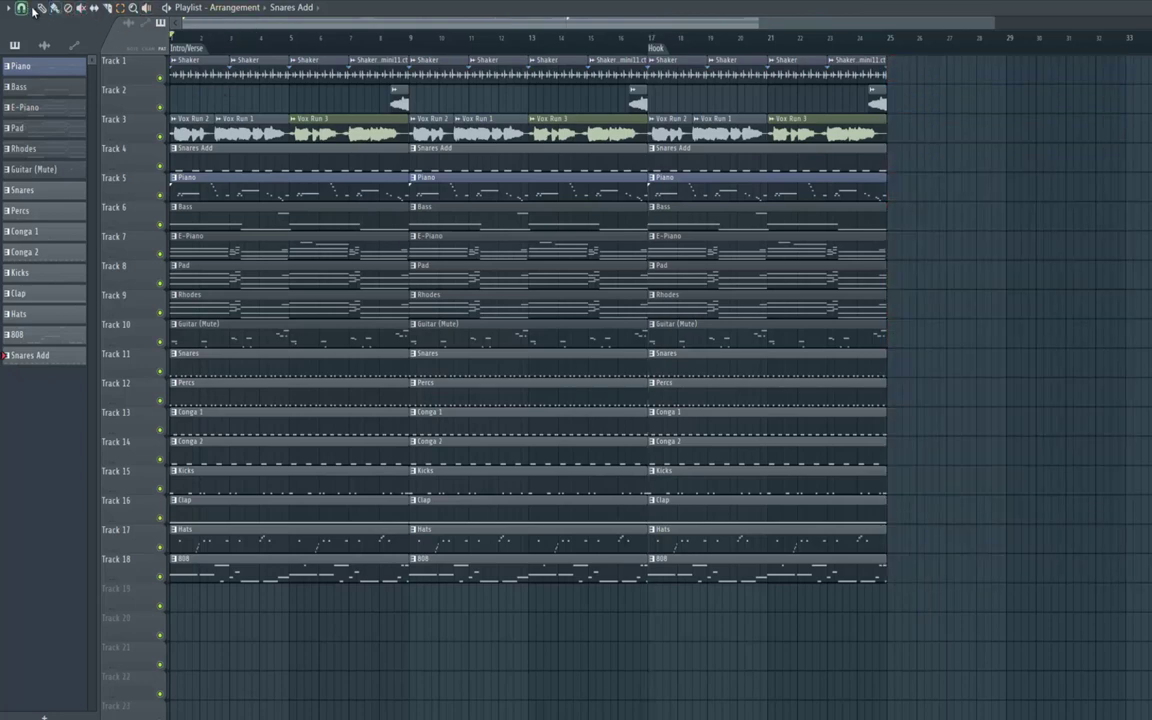
Delete the first two Shaker clips and the first Vox Run 2 and Snares Add clips, and trim the first Piano clip to start at bar 5.
left_click(42, 9)
right_click(187, 70)
right_click(246, 74)
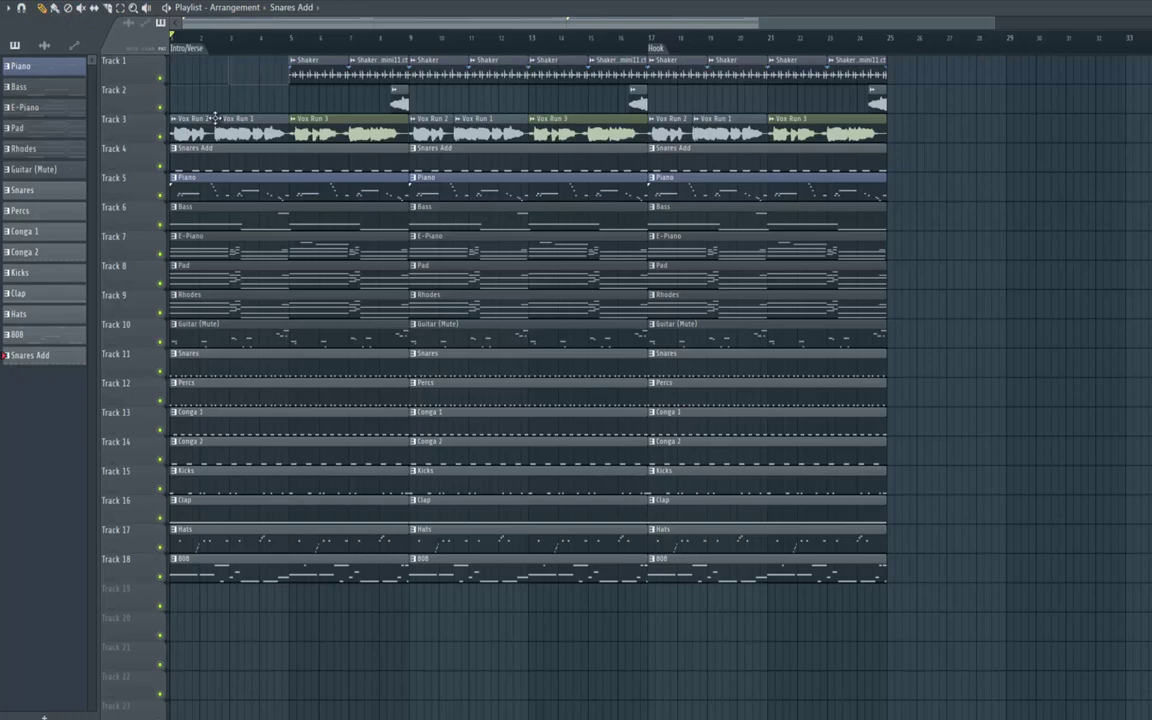
right_click(190, 134)
right_click(178, 163)
left_click_drag(172, 191, 290, 182)
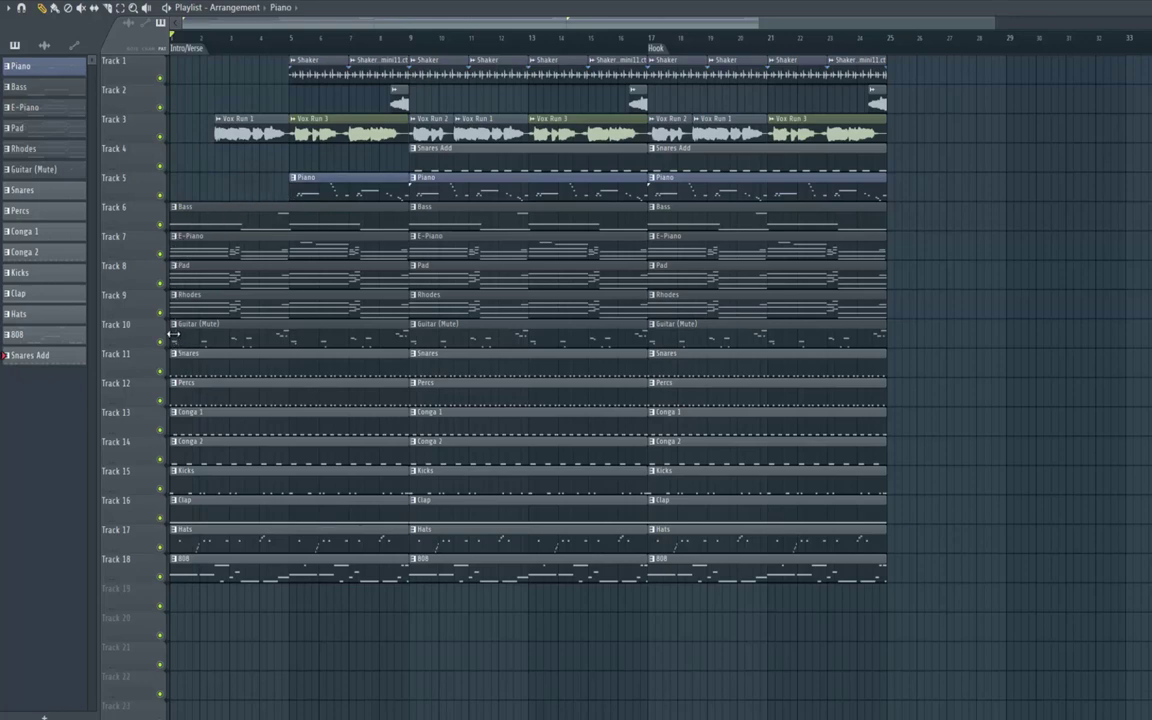
Thin out the intro by starting Guitar (Mute) at about bar 4.5, Percs and both Congas at bar 5, and Snares at bar 13.
left_click_drag(253, 326, 276, 327)
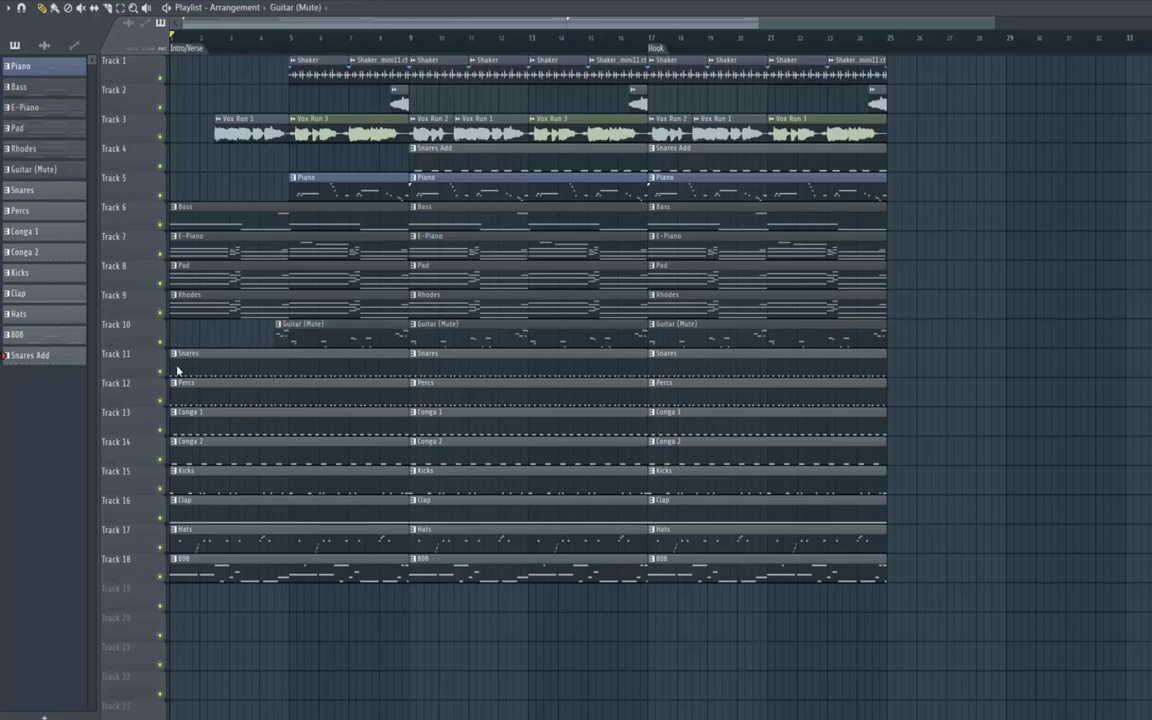
left_click_drag(172, 370, 353, 385)
right_click(318, 366)
left_click_drag(512, 365, 530, 389)
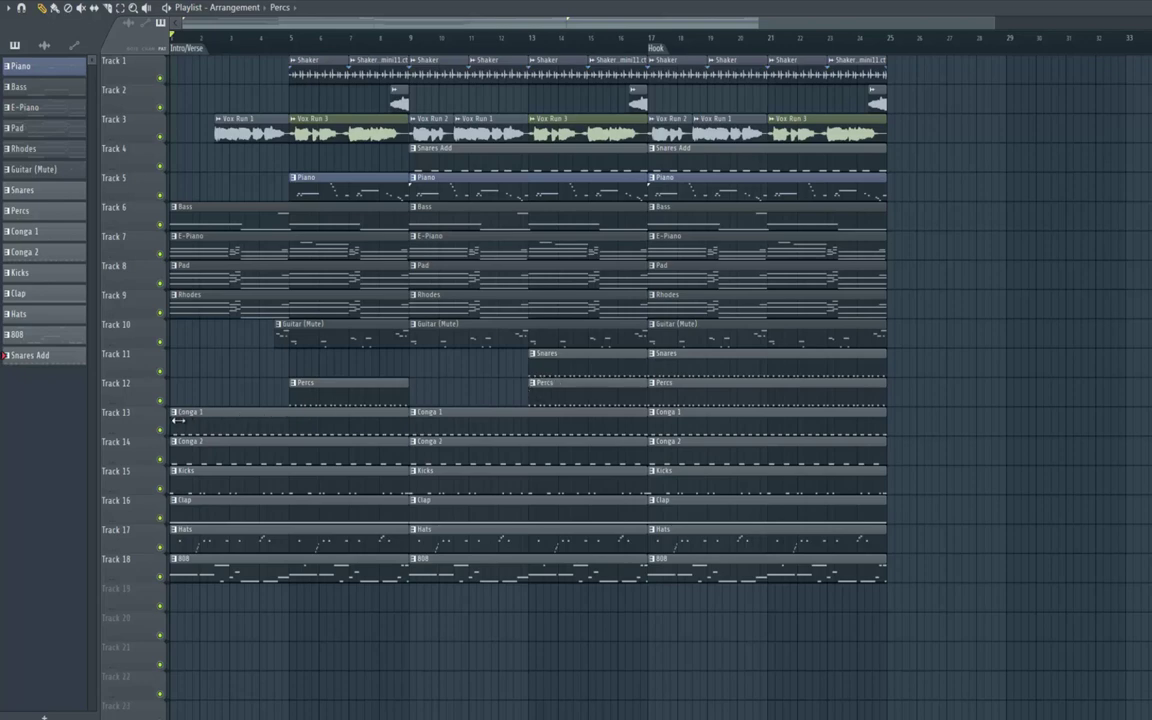
left_click_drag(186, 424, 294, 422)
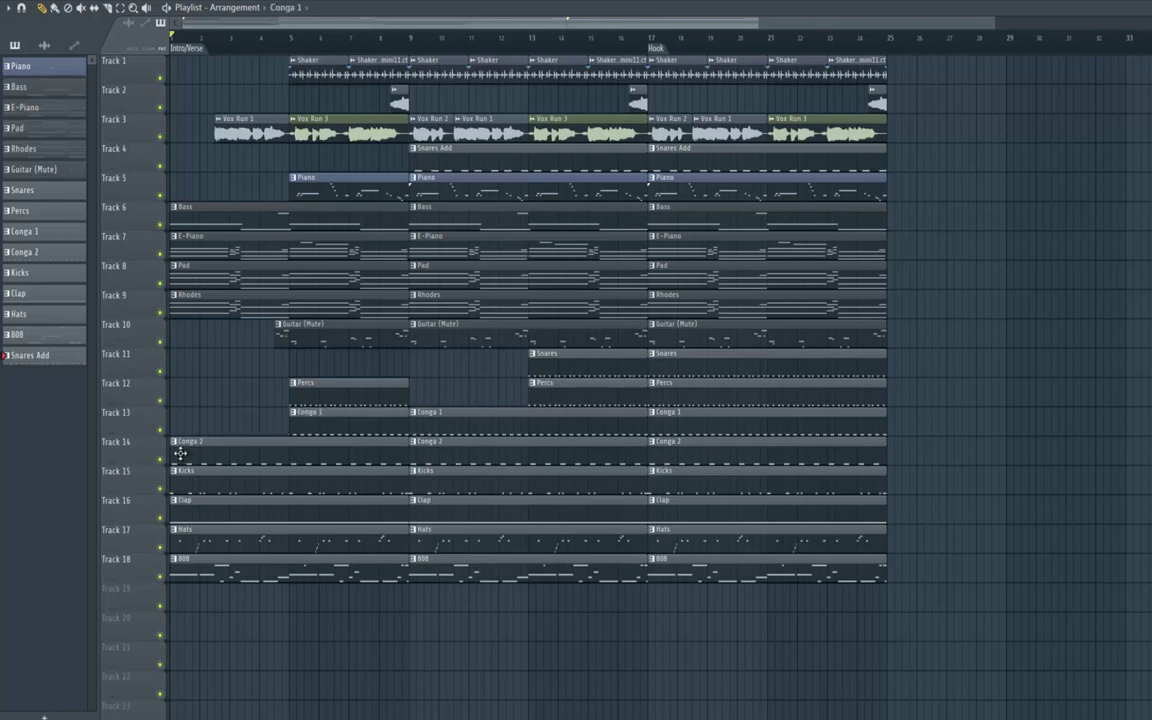
left_click_drag(194, 454, 292, 449)
Delete the first-section Kicks, Clap, Hats and 808 clips and the Bass clips from bar 9 onward.
right_click(236, 489)
right_click(198, 518)
right_click(176, 565)
right_click(190, 538)
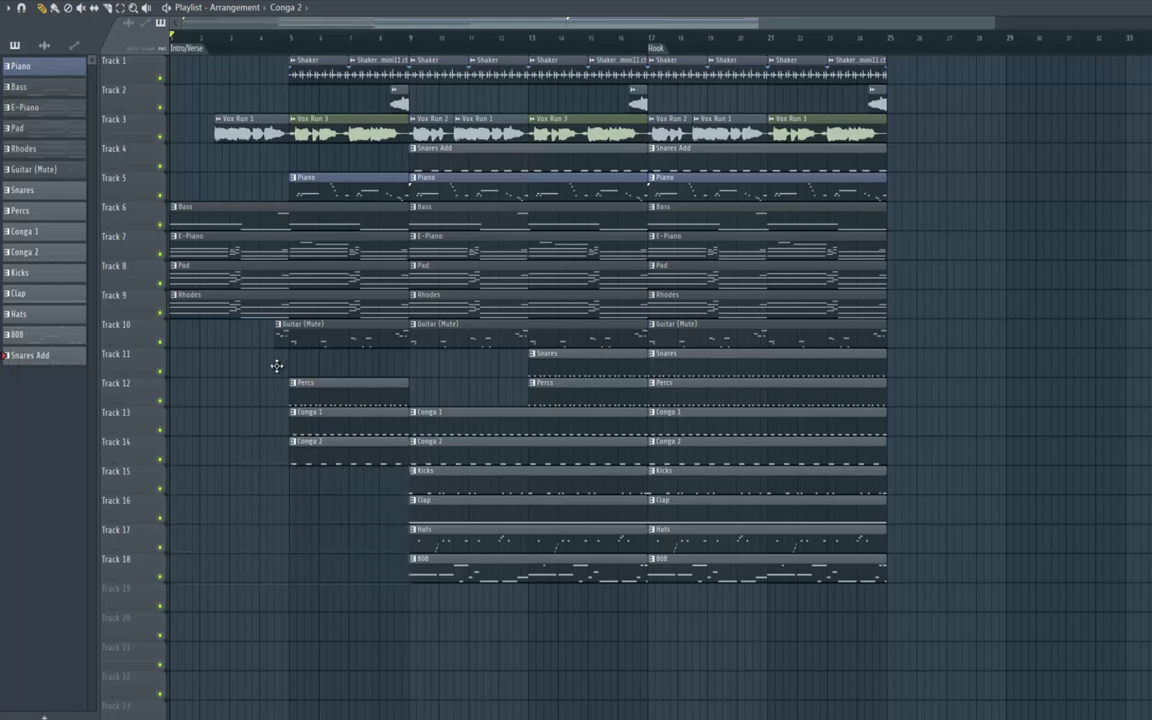
right_click(634, 212)
right_click(661, 212)
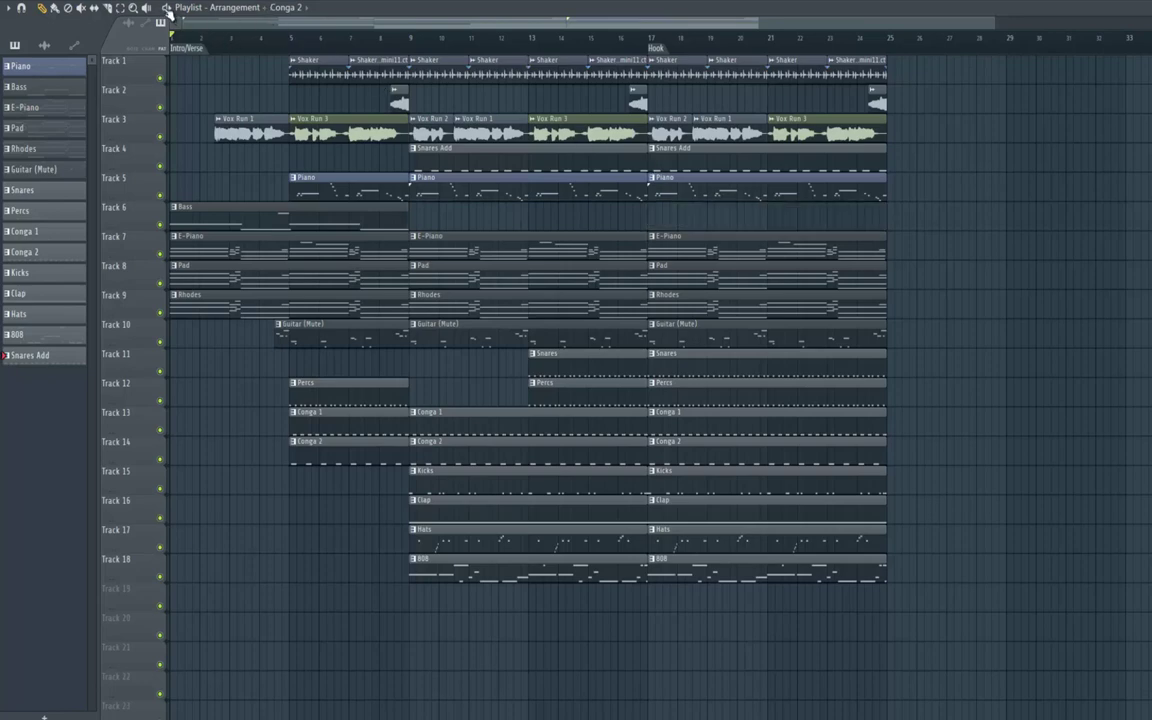
Select the clips ending at bar 9 except Reverse Vox Run and shorten them to bar 8.5 to leave a break.
left_click(120, 9)
left_click_drag(363, 56, 363, 522)
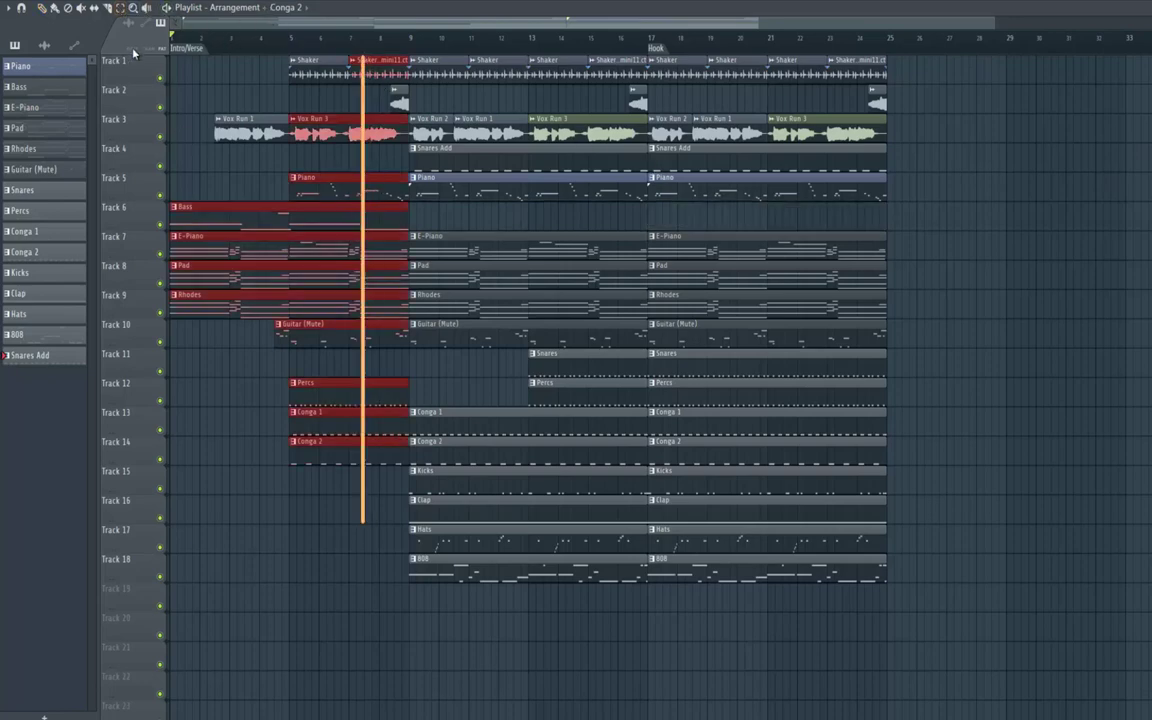
left_click(42, 8)
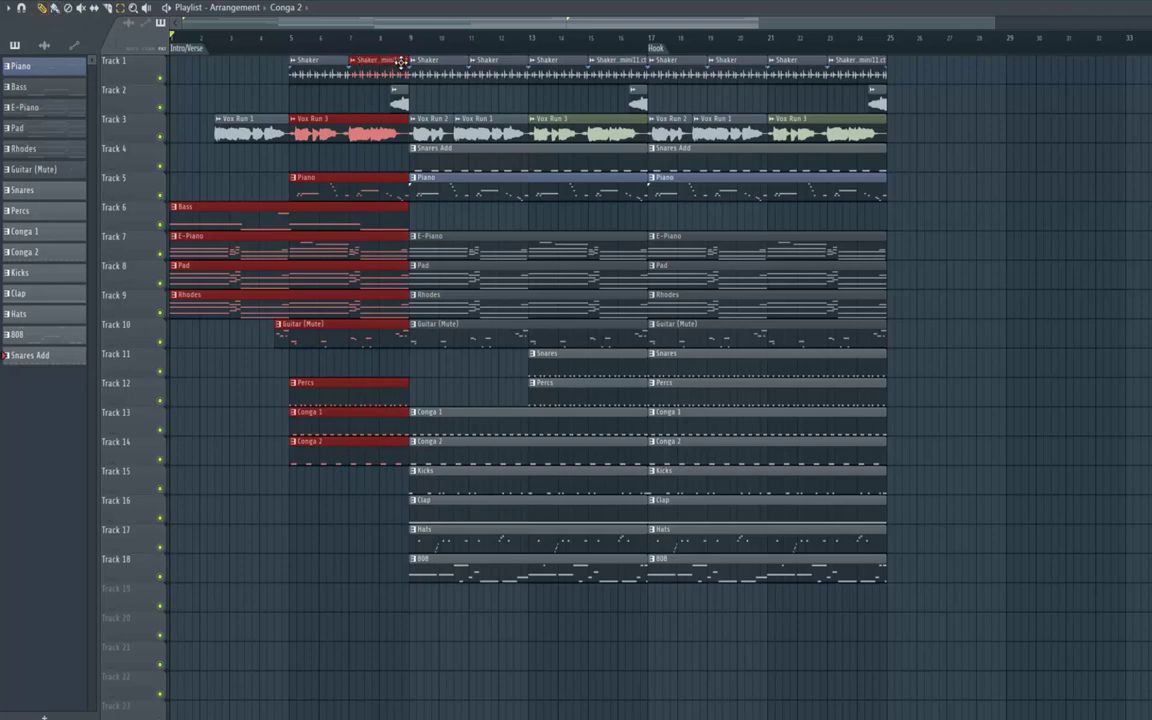
left_click_drag(395, 63, 381, 63)
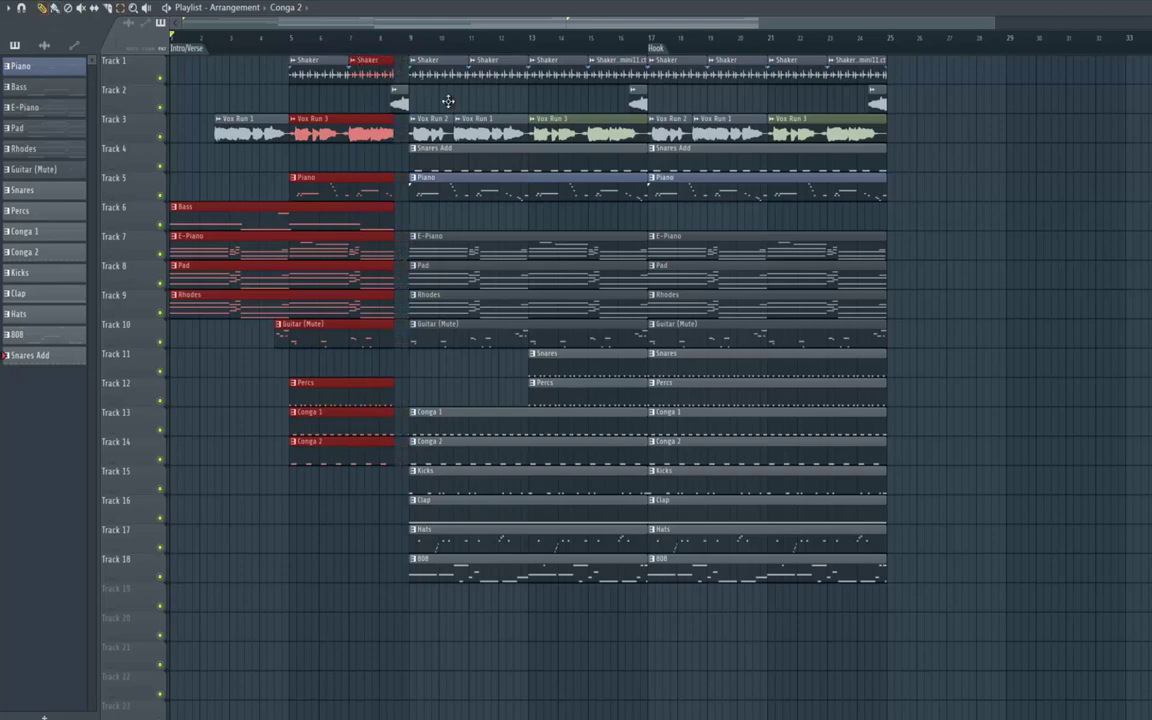
Replace the second section's Vox Run 1 with Vox Run 2 at about bar 10.5 and shorten Vox Run 3 to its opening phrase.
right_click(464, 131)
left_click_drag(434, 131, 476, 131)
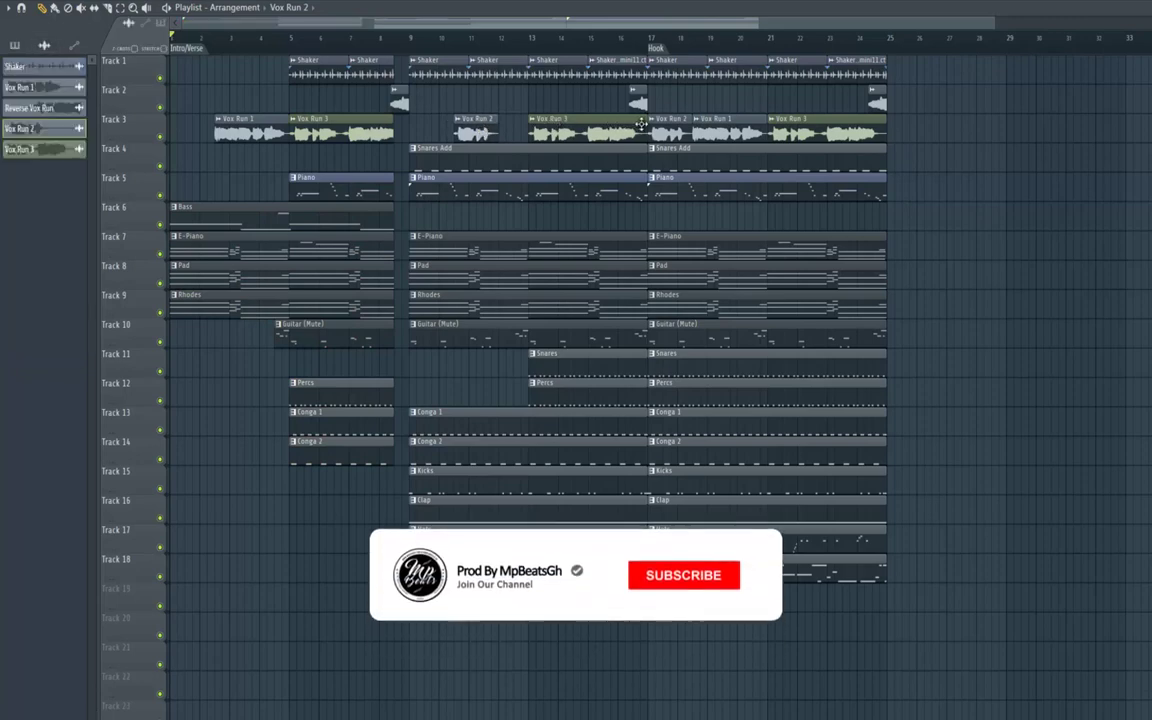
left_click_drag(643, 125, 545, 121)
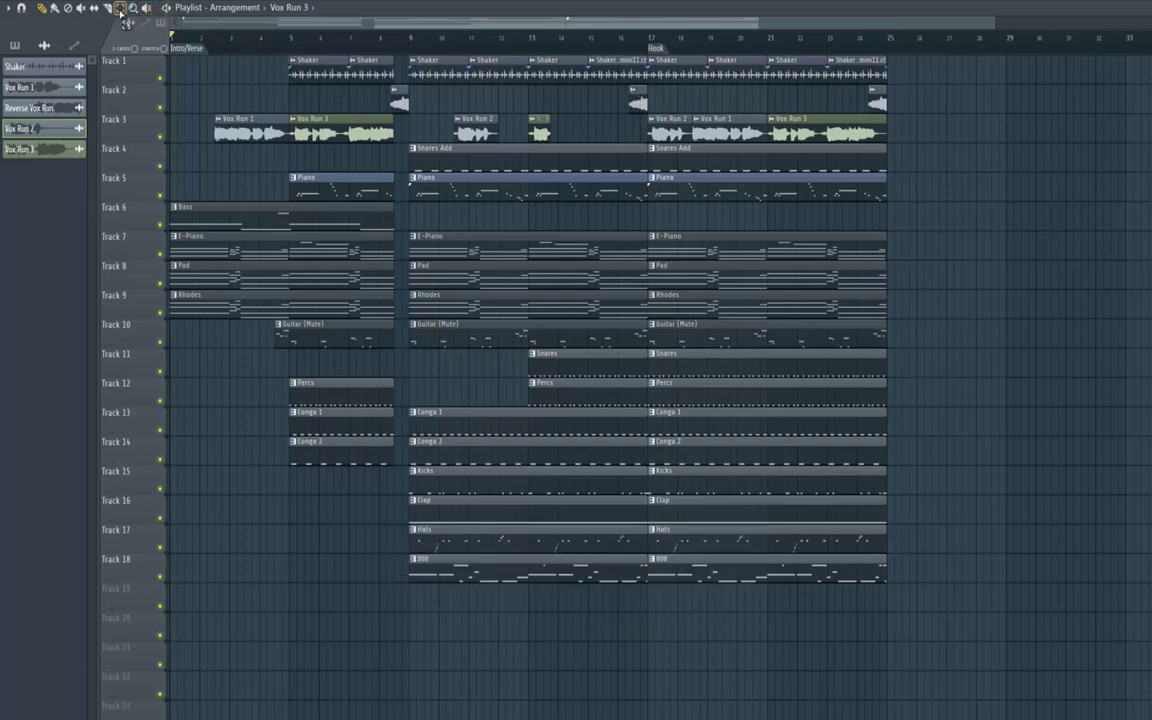
Select the second section's clips ending at bar 17 except Reverse Vox Run, shorten them to bar 16.5 and clear the selection.
left_click_drag(605, 66, 612, 599)
left_click_drag(646, 68, 629, 67)
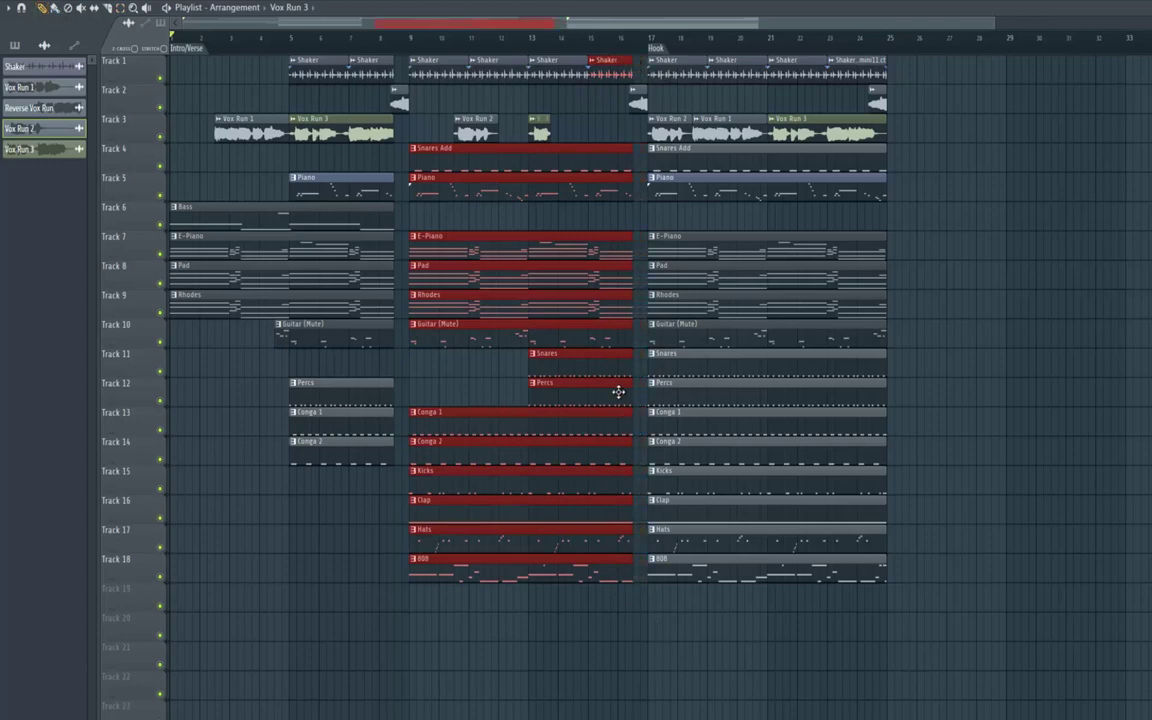
key("ctrl+d")
In the second section, end Pad and Shaker at bar 13, extend E-Piano slightly past bar 16.5, and briefly play the arrangement.
left_click_drag(629, 271, 525, 276)
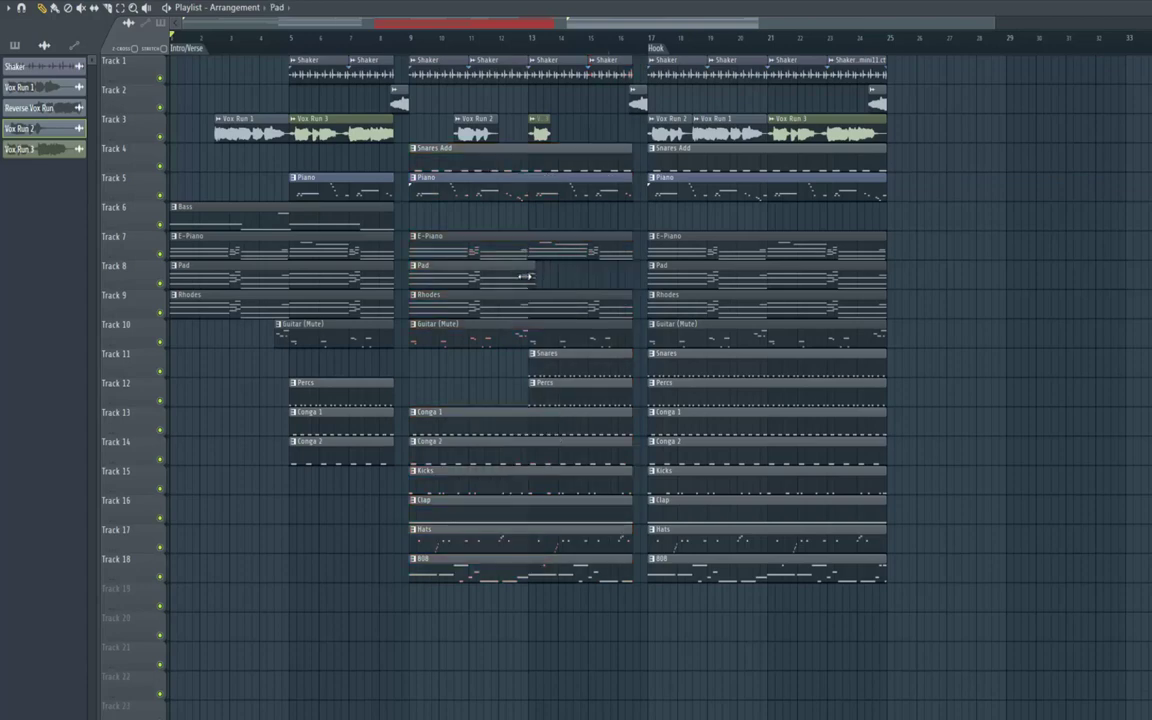
left_click_drag(634, 244, 641, 243)
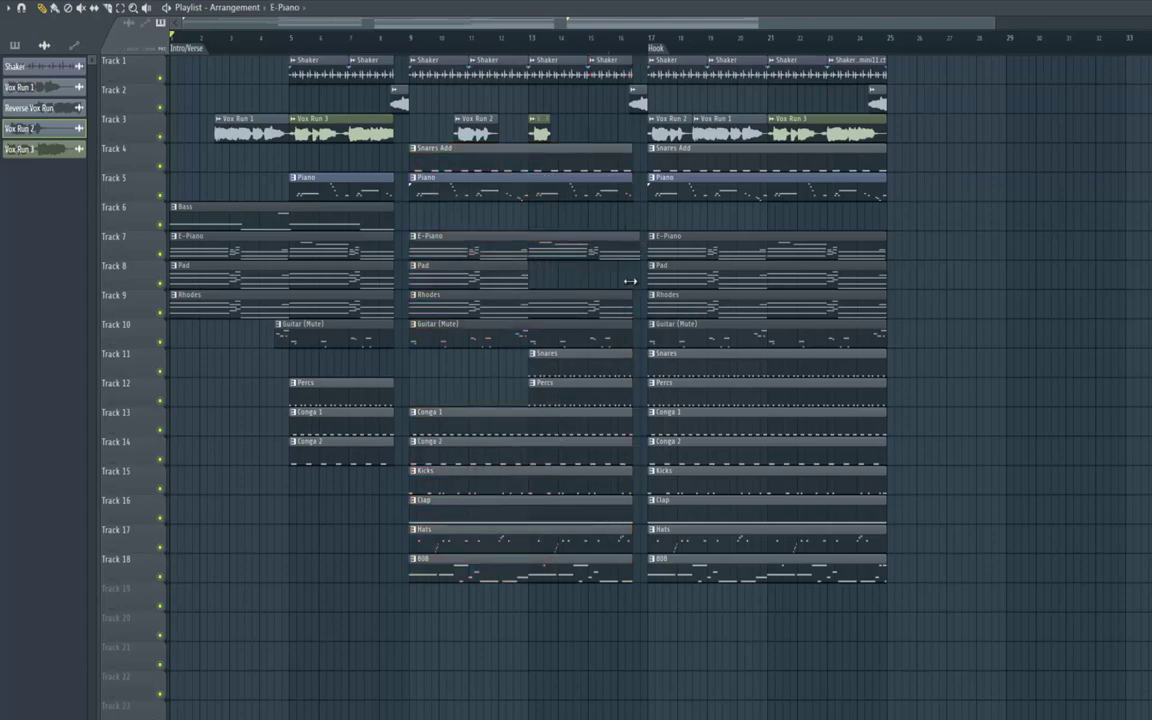
left_click(630, 296)
left_click_drag(614, 67, 530, 68)
key("space")
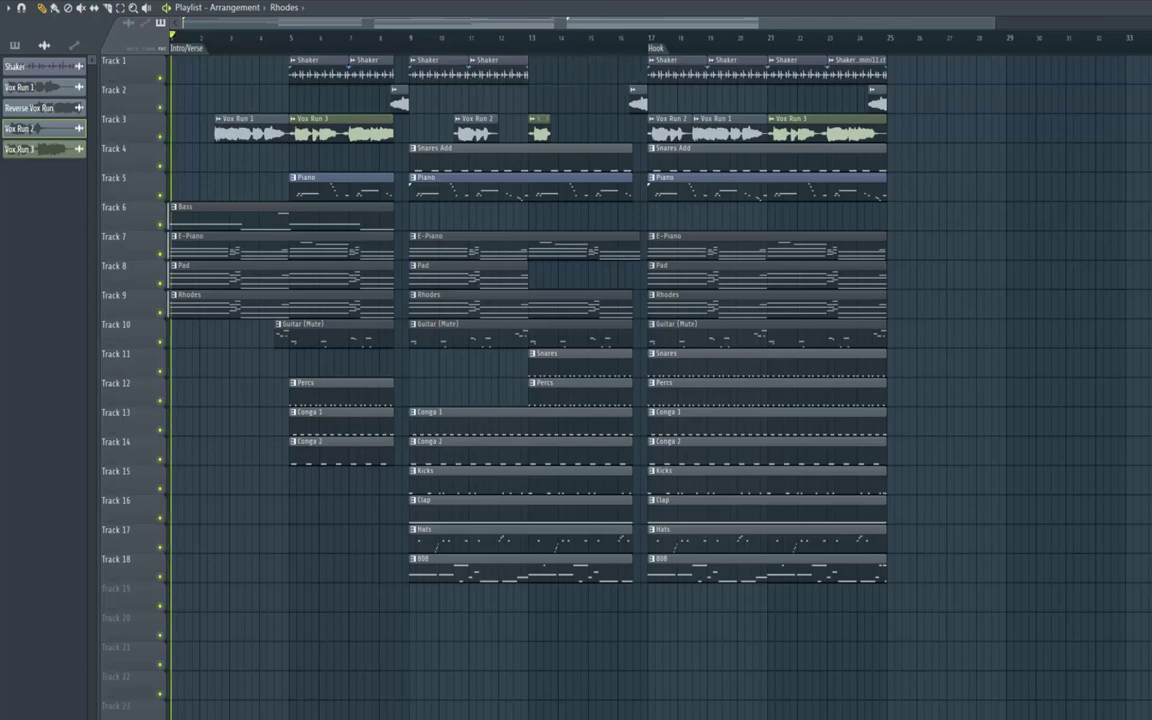
key("space")
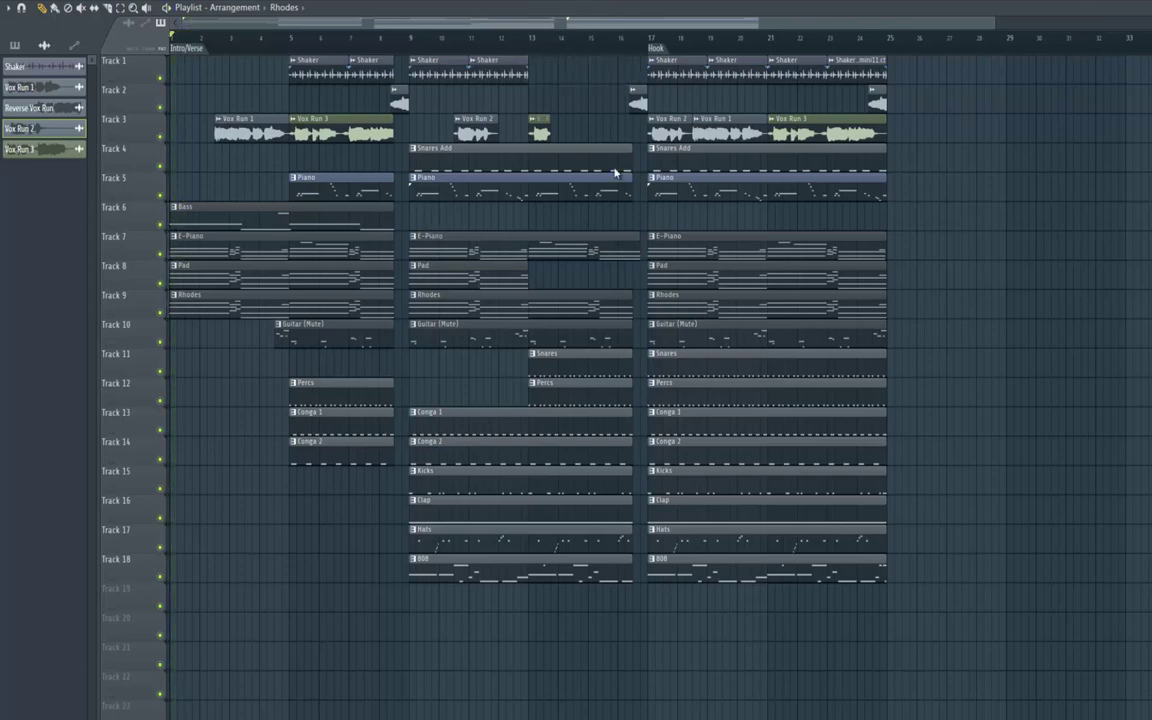
Create an automation clip for the Bass mixer channel's volume.
key("F9")
right_click(636, 333)
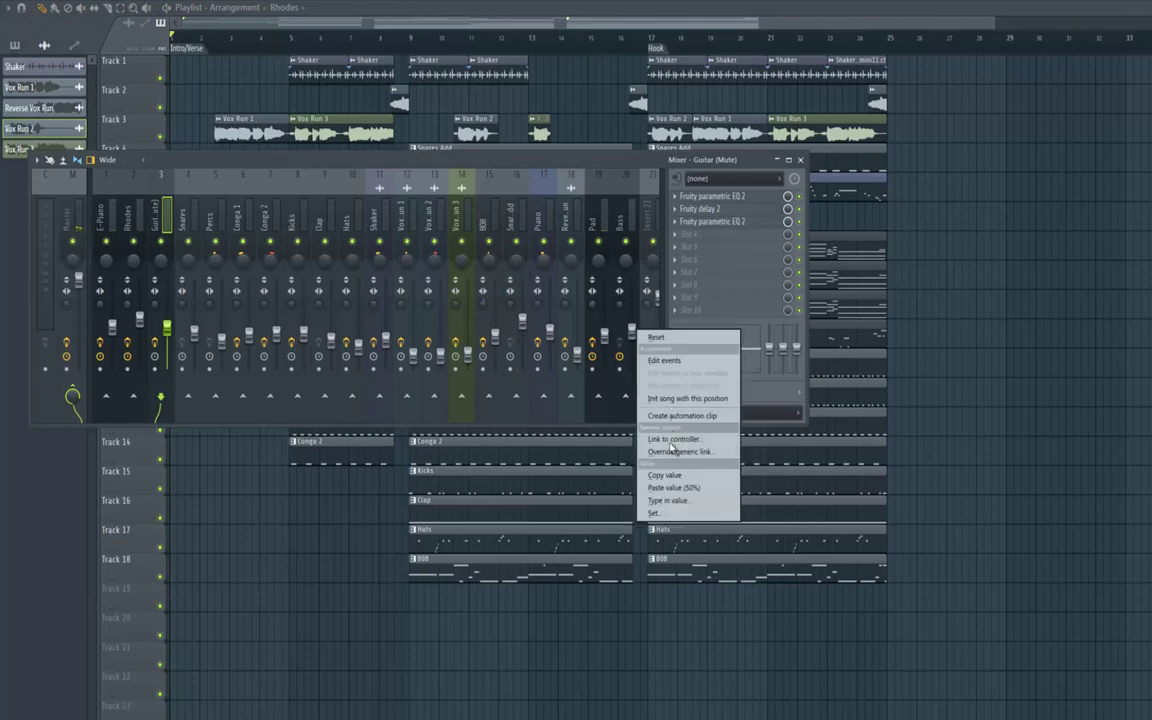
left_click(657, 414)
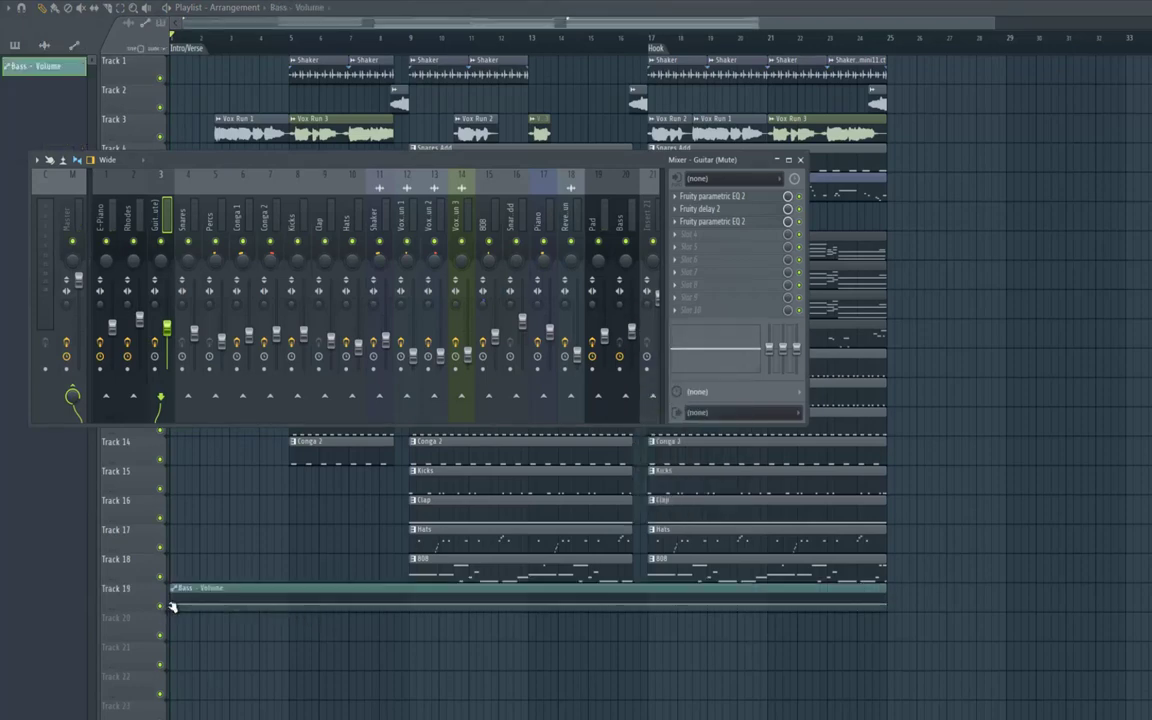
Add a point at bar 5 in the Bass - Volume clip, paste the copied start level there, and lower the start point for a fade-in.
left_click(175, 589)
left_click(296, 619)
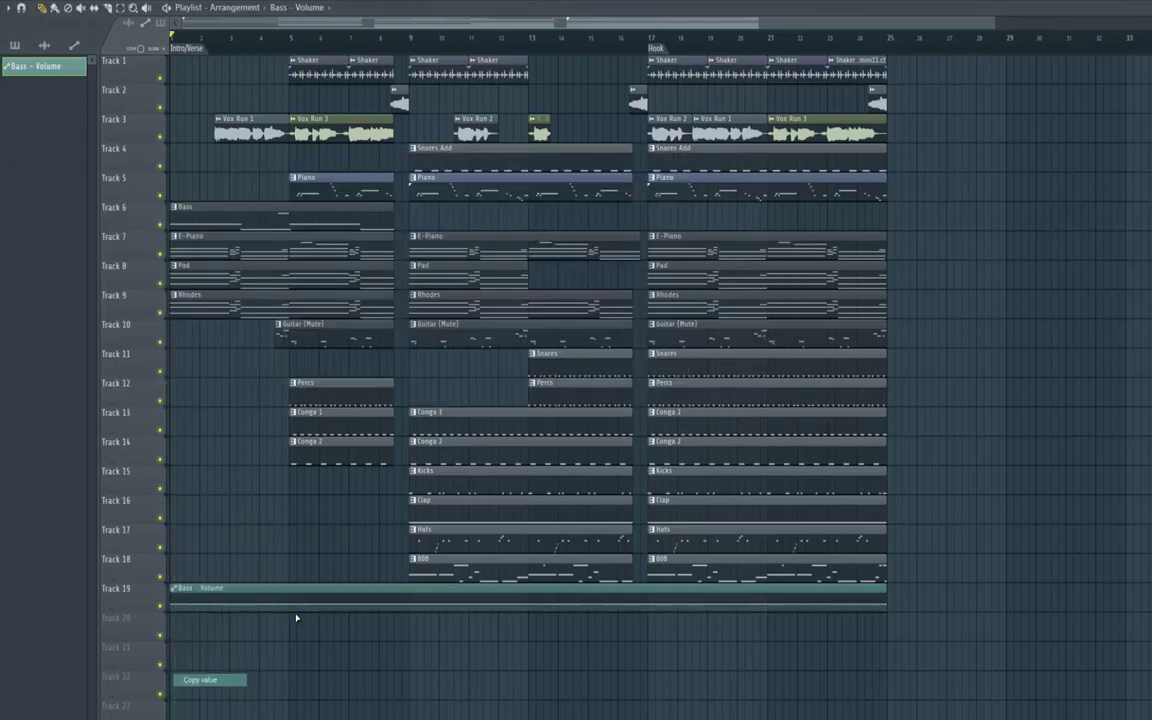
right_click(291, 605)
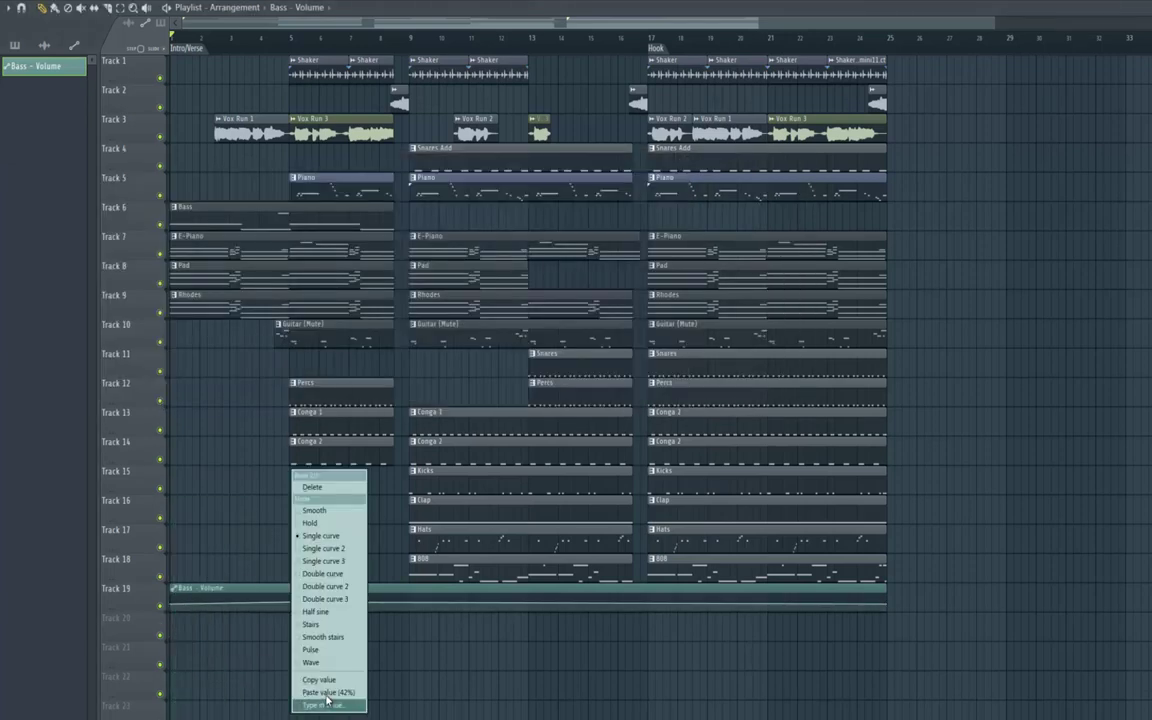
left_click(173, 607)
left_click_drag(170, 670, 195, 628)
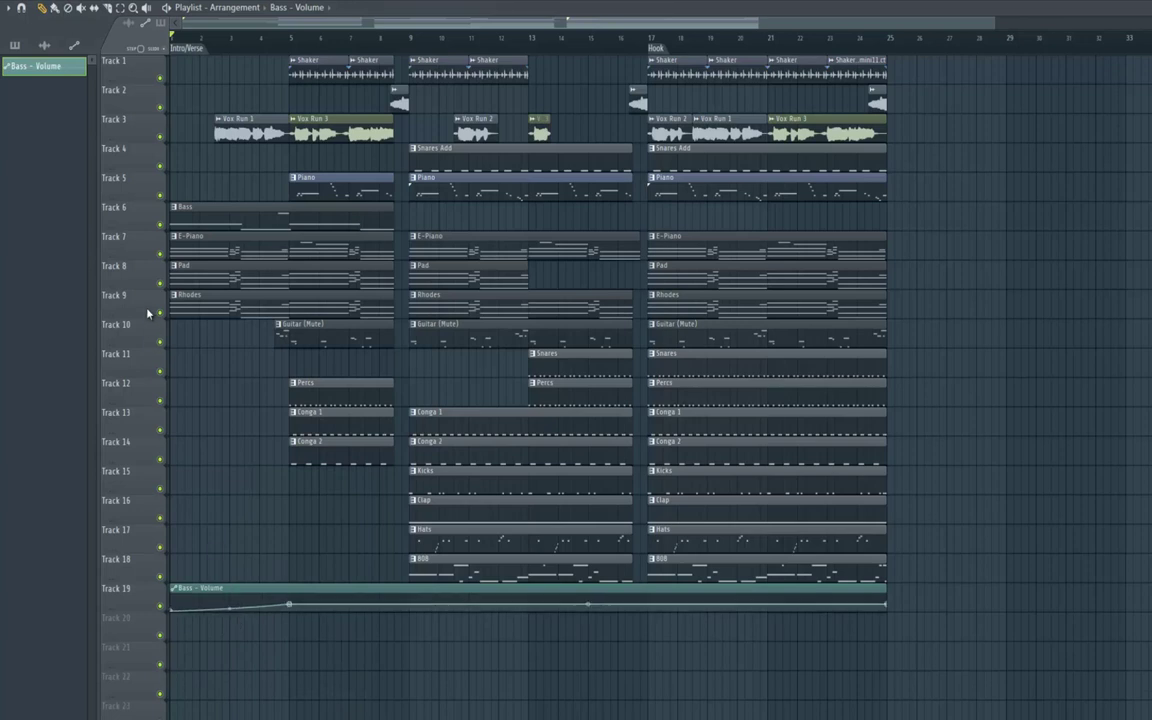
Trim Pad to start at bar 5 in the first section and at about bar 11.5 in the second, and play the arrangement.
left_click_drag(171, 272, 290, 272)
left_click_drag(456, 266, 482, 265)
key("space")
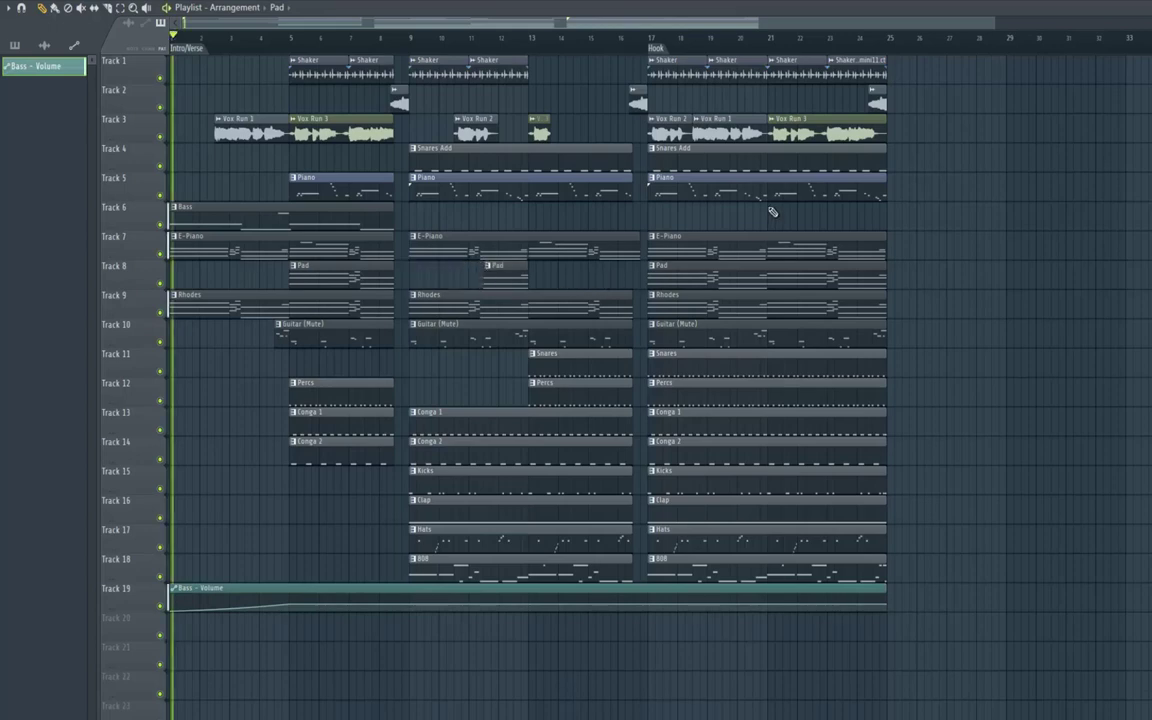
In the second section, end Snares Add at bar 13 and trim Piano to run from about bar 10.3 to bar 13.
left_click_drag(592, 157, 532, 157)
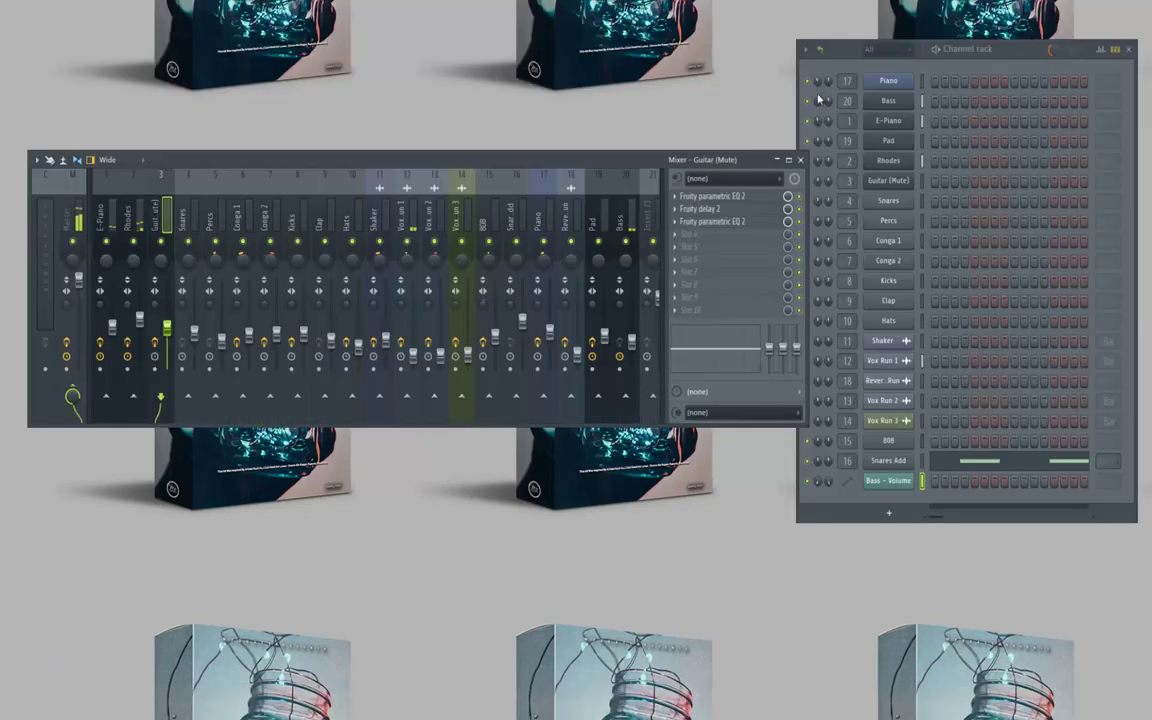
left_click(1129, 50)
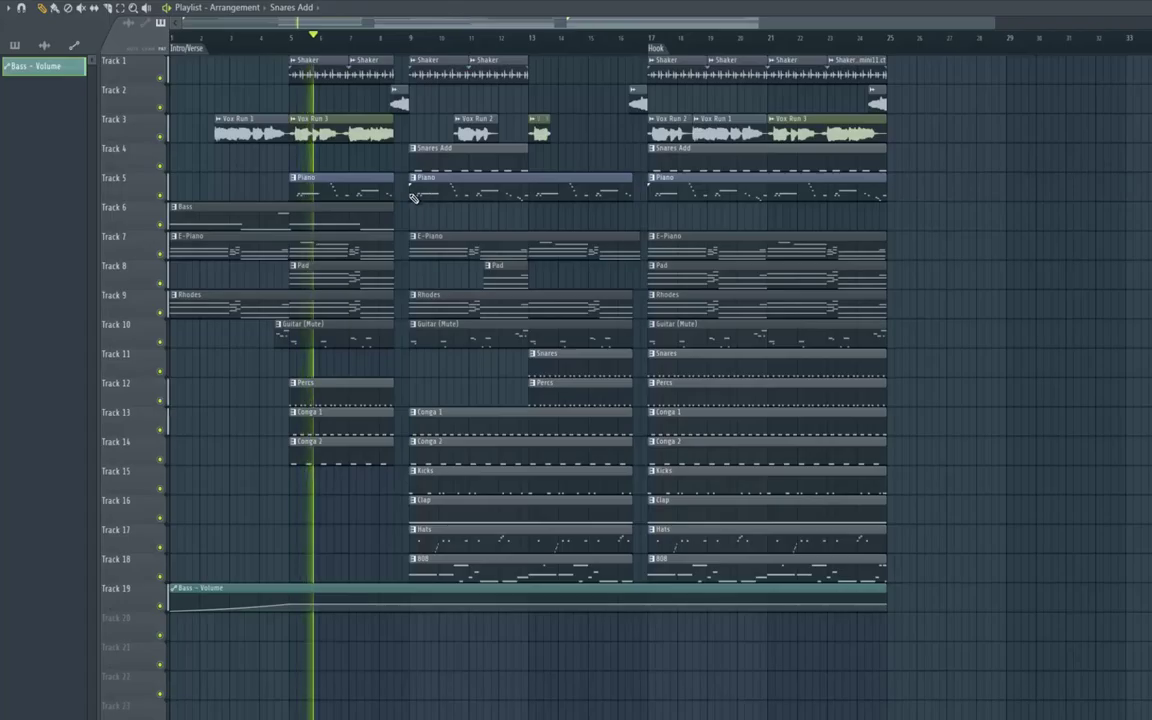
left_click_drag(408, 195, 447, 193)
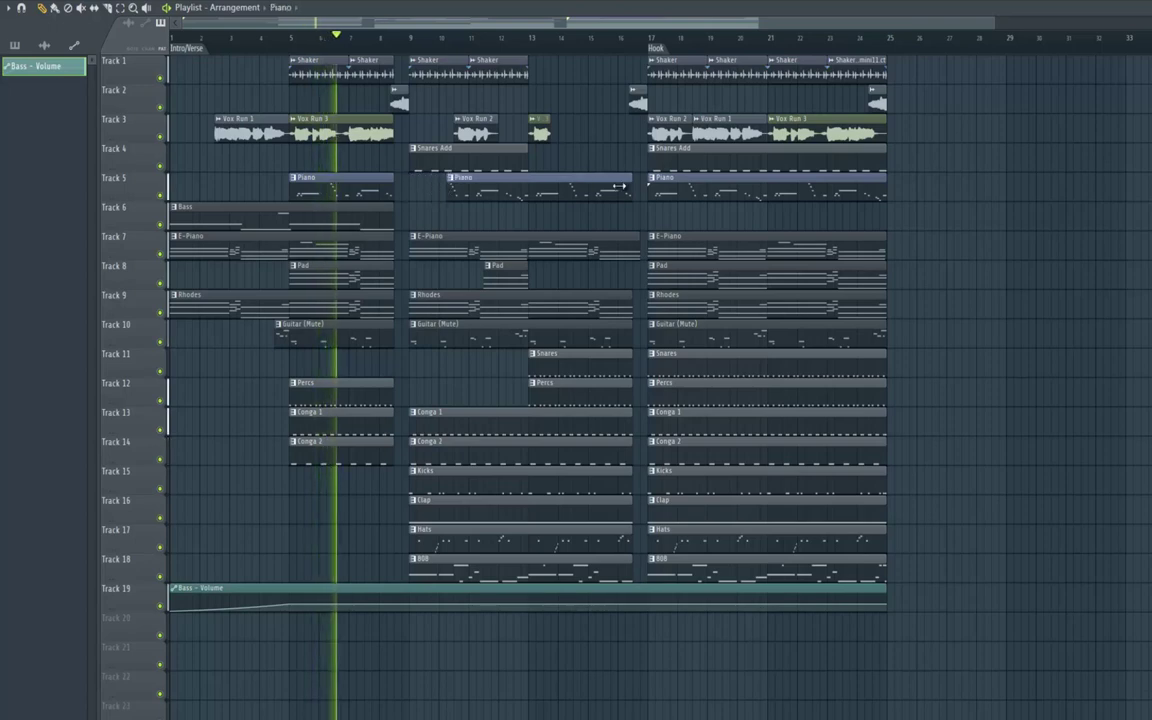
left_click_drag(628, 187, 529, 193)
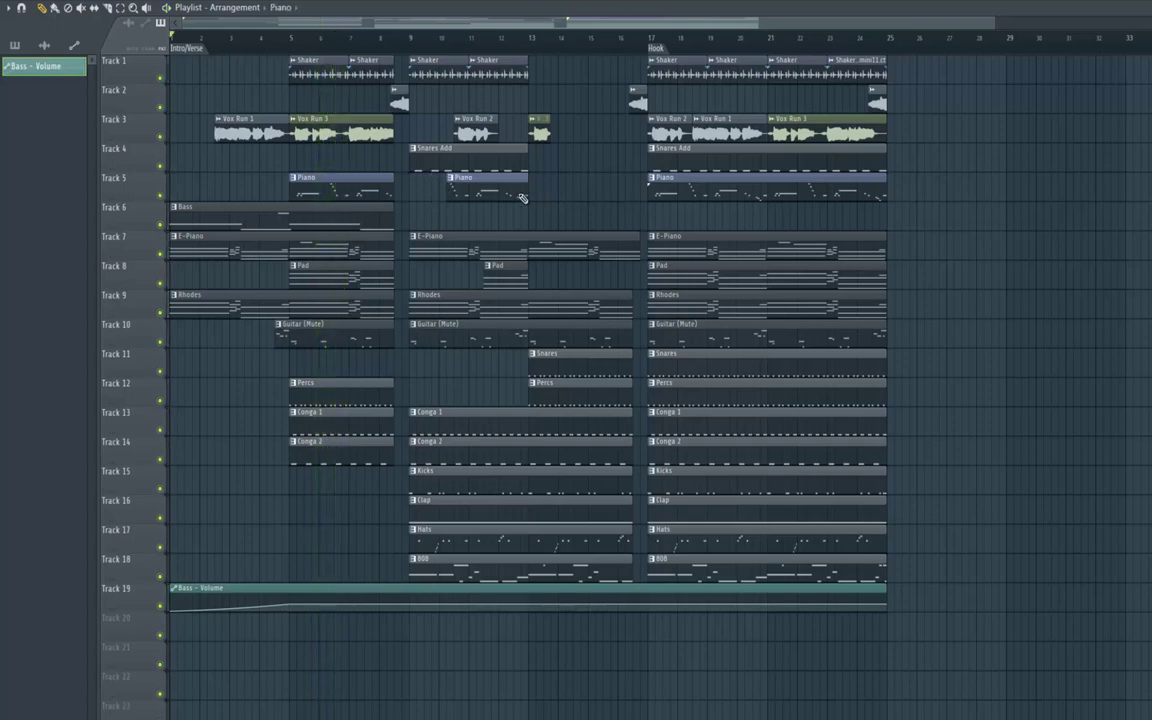
In the second section, trim Guitar (Mute) to about bars 10.3 to 14.7 and end Snares at bar 14.
left_click_drag(414, 341, 446, 332)
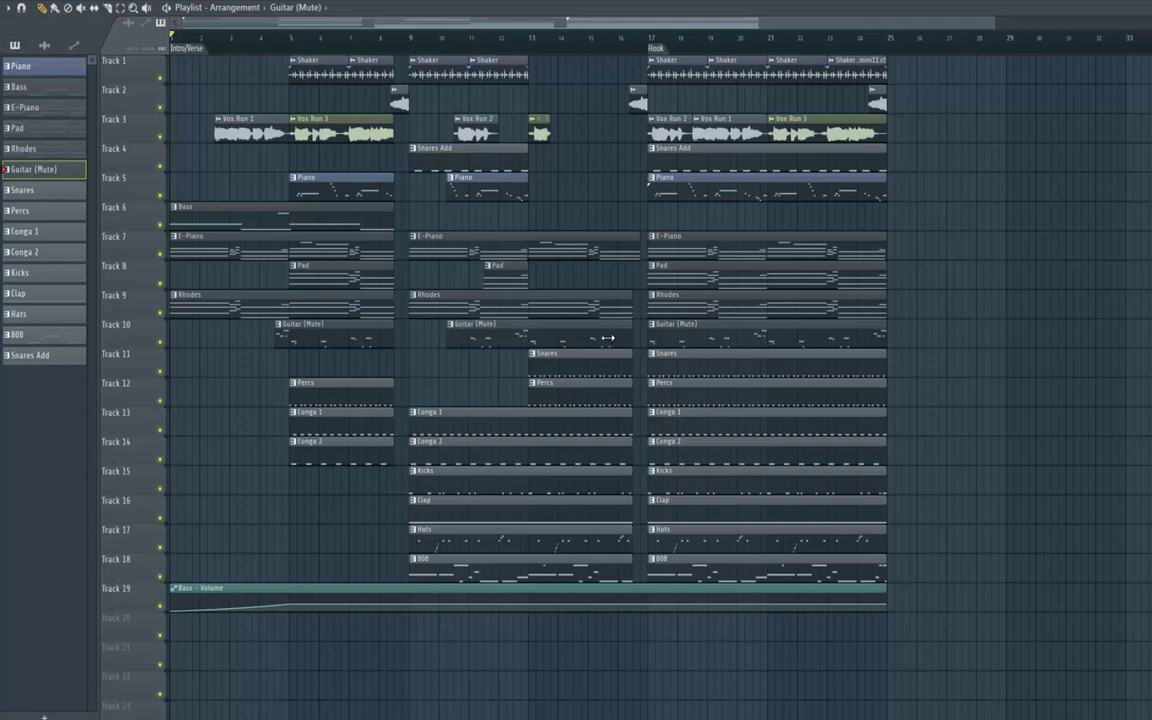
left_click_drag(578, 336, 580, 342)
left_click_drag(599, 361, 556, 362)
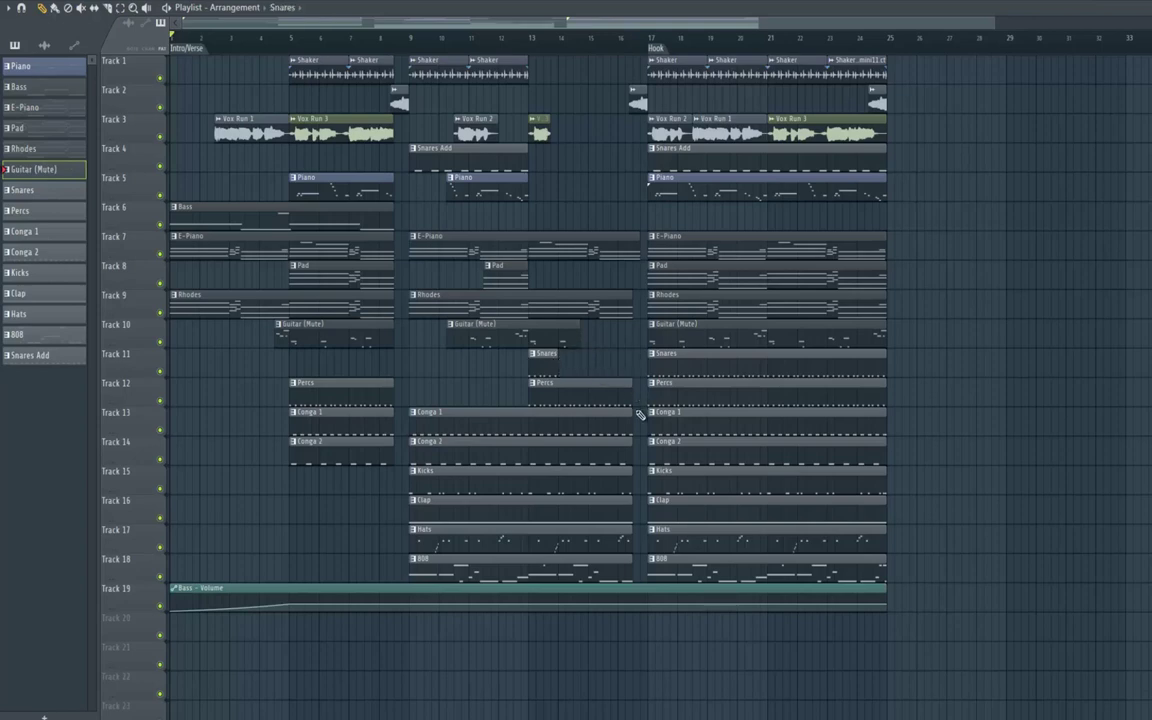
In the second section, start Conga 1 at bar 10 and end Conga 2, Kicks and Clap at bar 13.
left_click_drag(609, 418, 633, 416)
left_click_drag(412, 427, 441, 427)
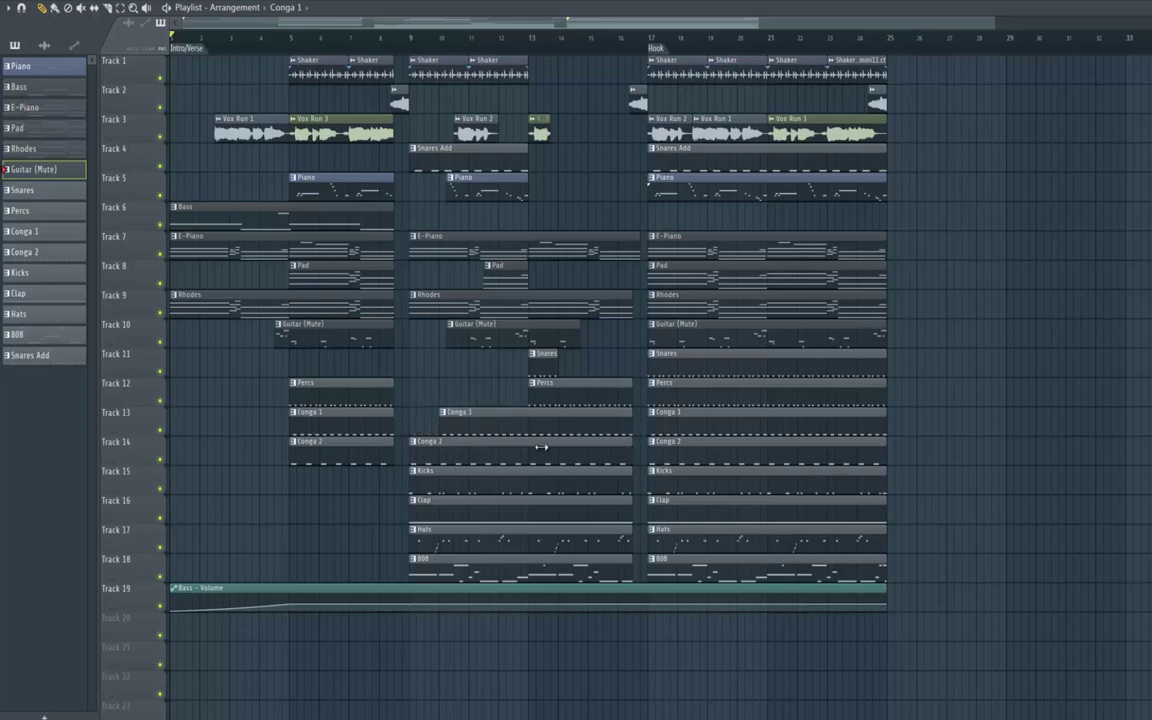
left_click_drag(543, 447, 528, 447)
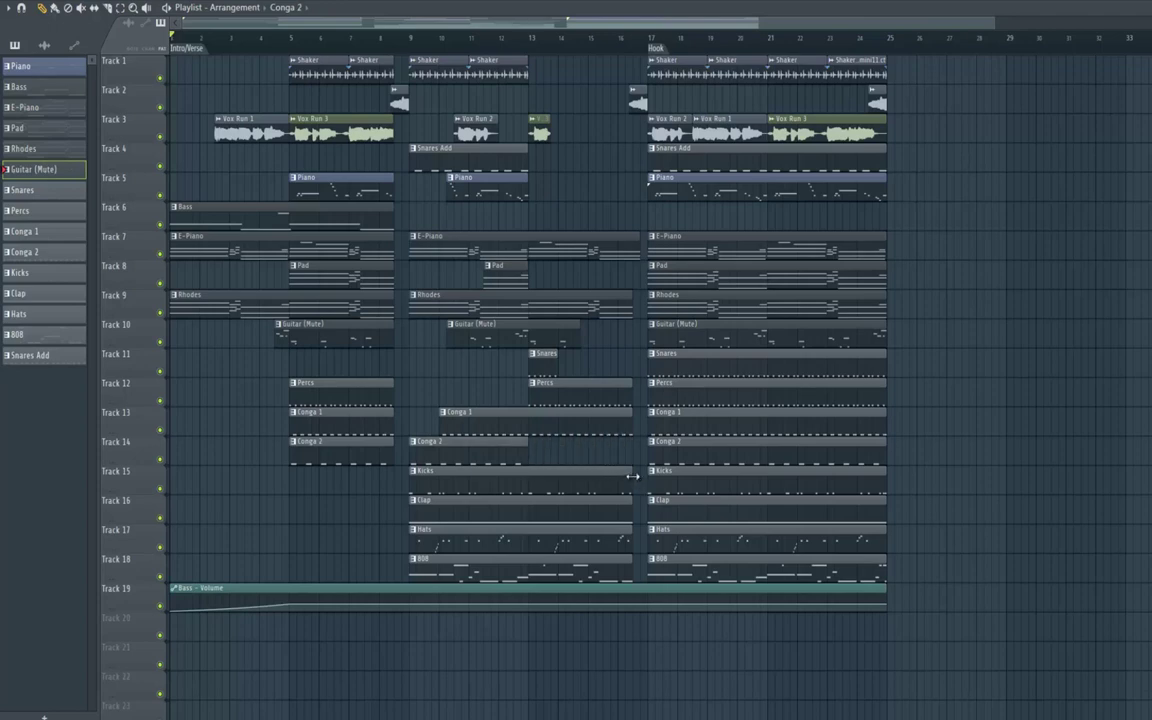
left_click_drag(584, 477, 532, 505)
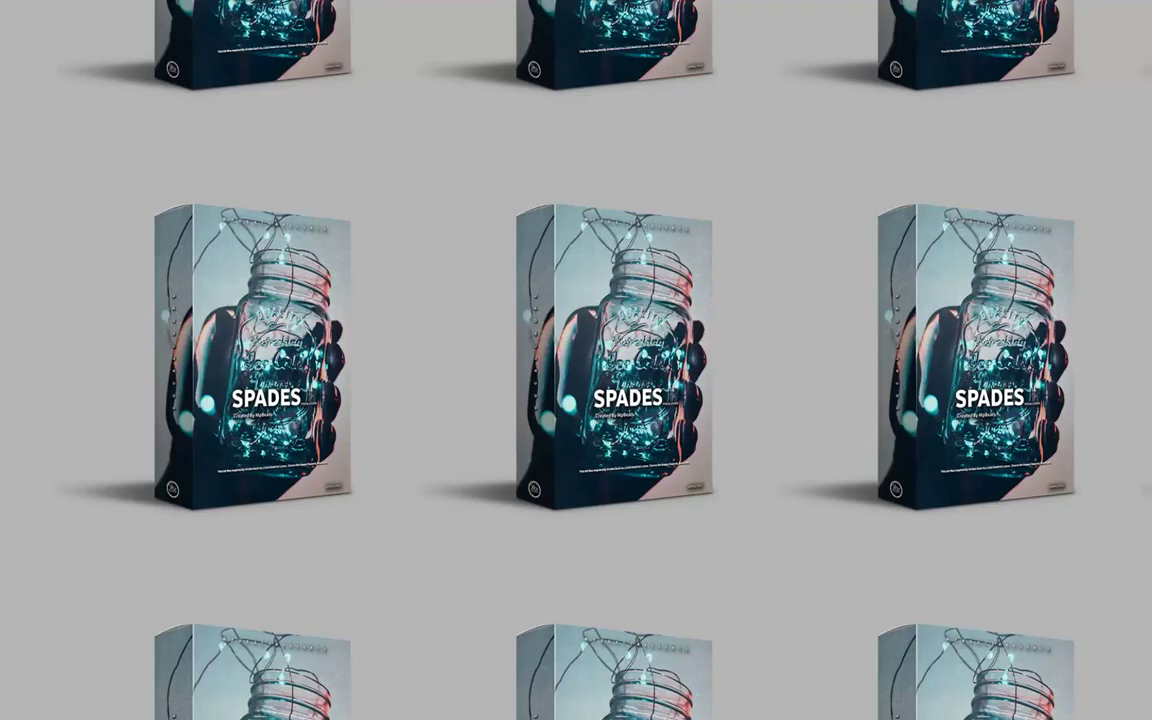
Save the project, show the Vox Run 2 channel in the mixer, and save again.
left_click(20, 1)
left_click(24, 22)
key("F9")
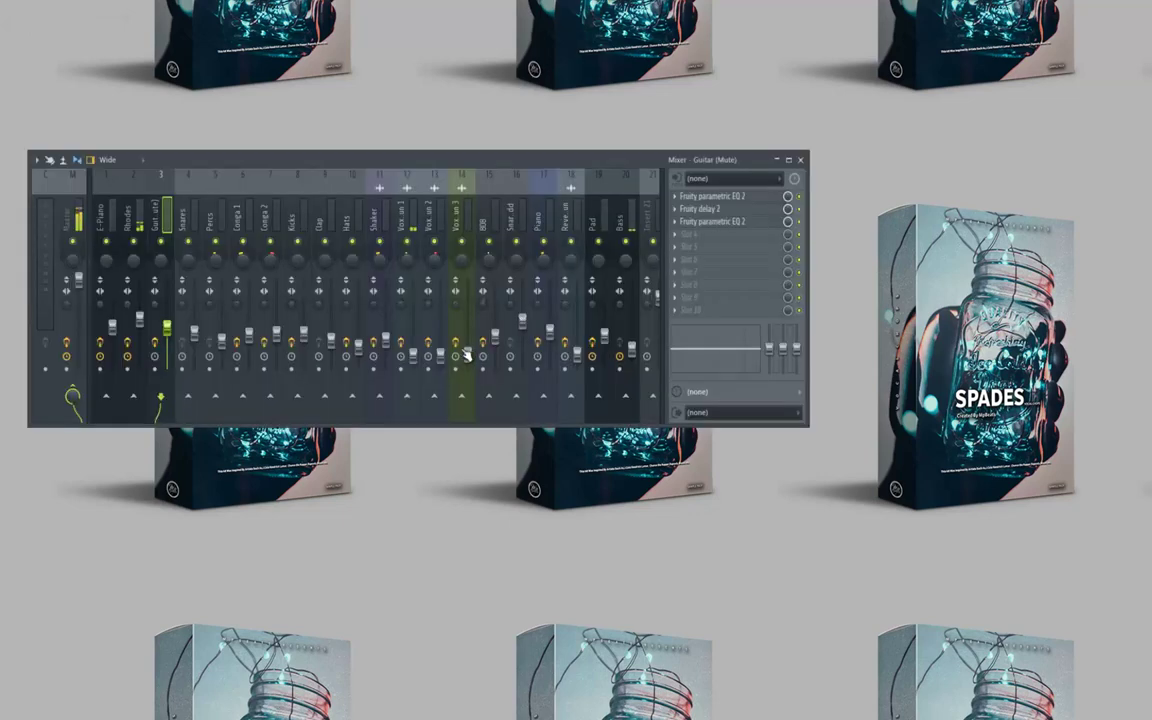
right_click(420, 362)
left_click(442, 362)
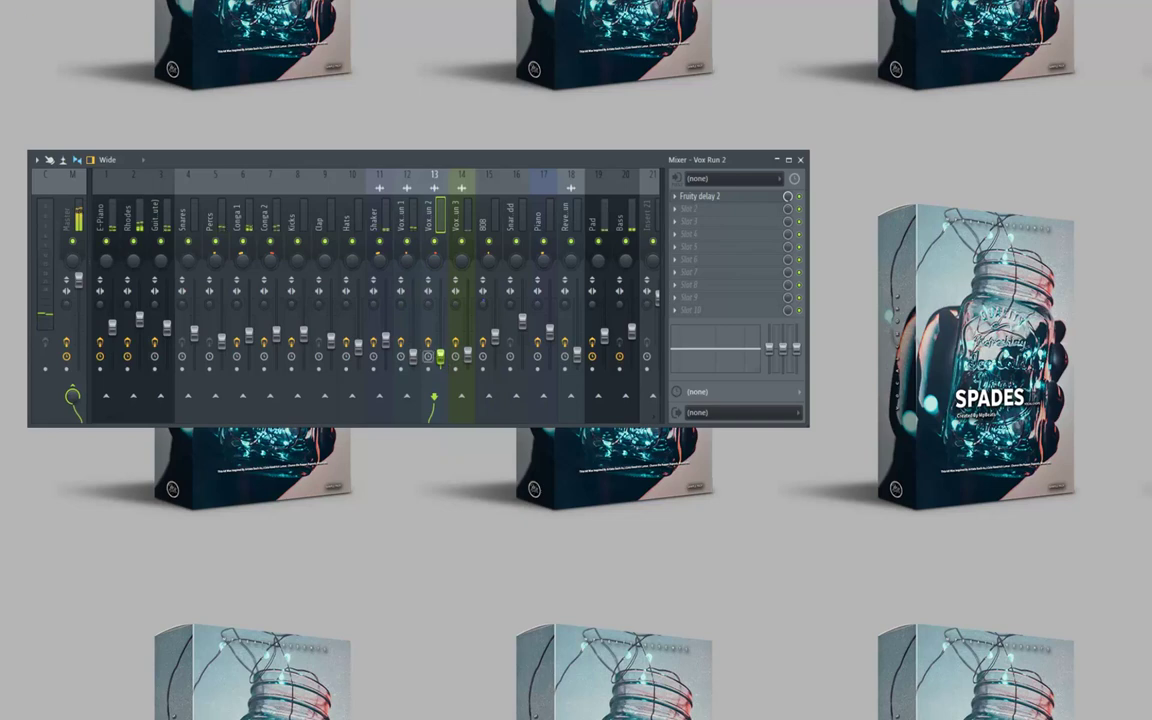
left_click(20, 2)
left_click(24, 21)
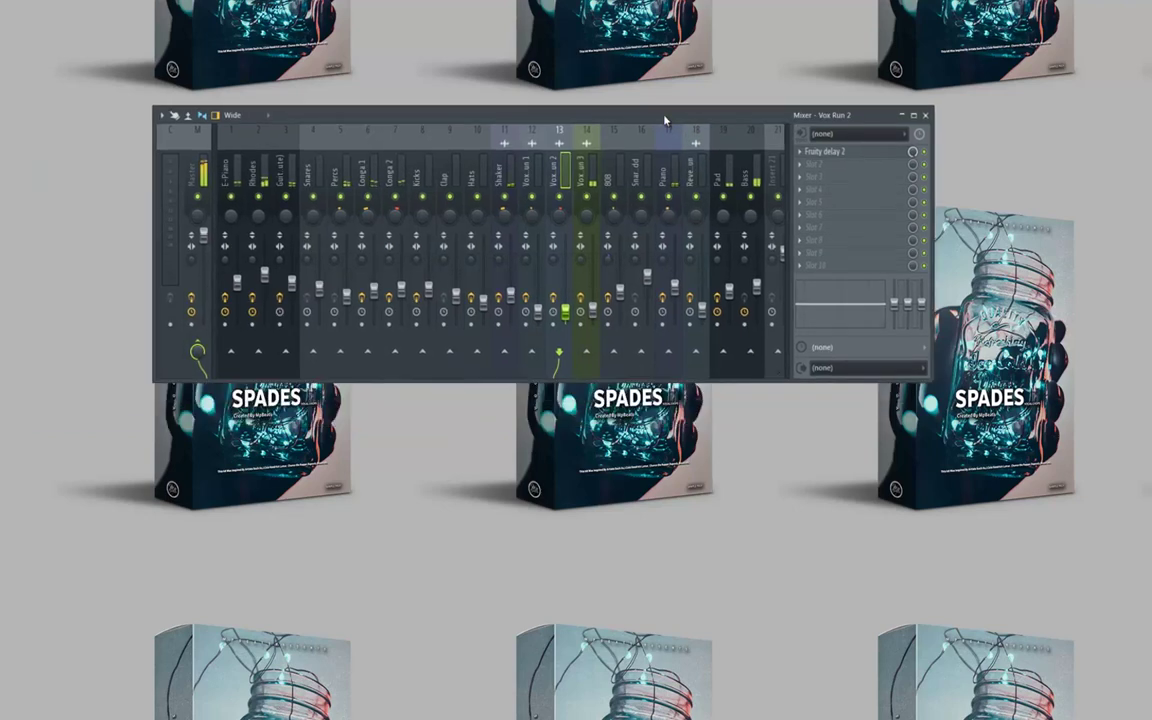
Select the Bass mixer channel, save the project repeatedly during playback, and close the mixer.
left_click(758, 289)
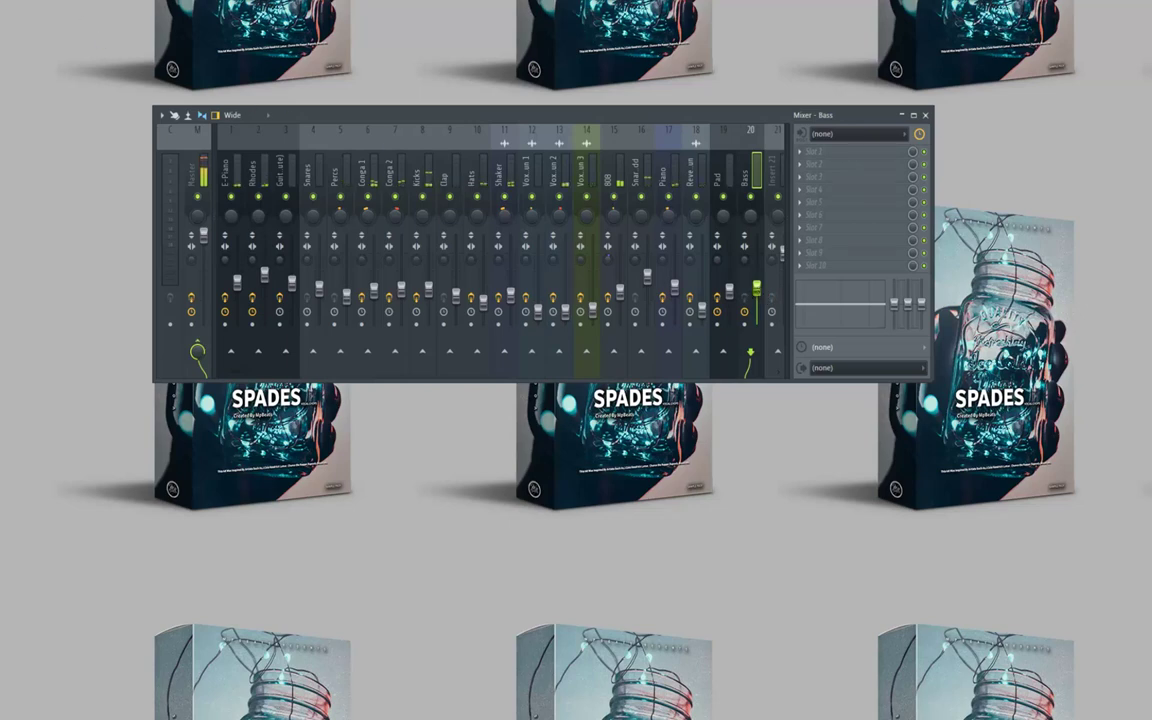
left_click(16, 0)
left_click(23, 18)
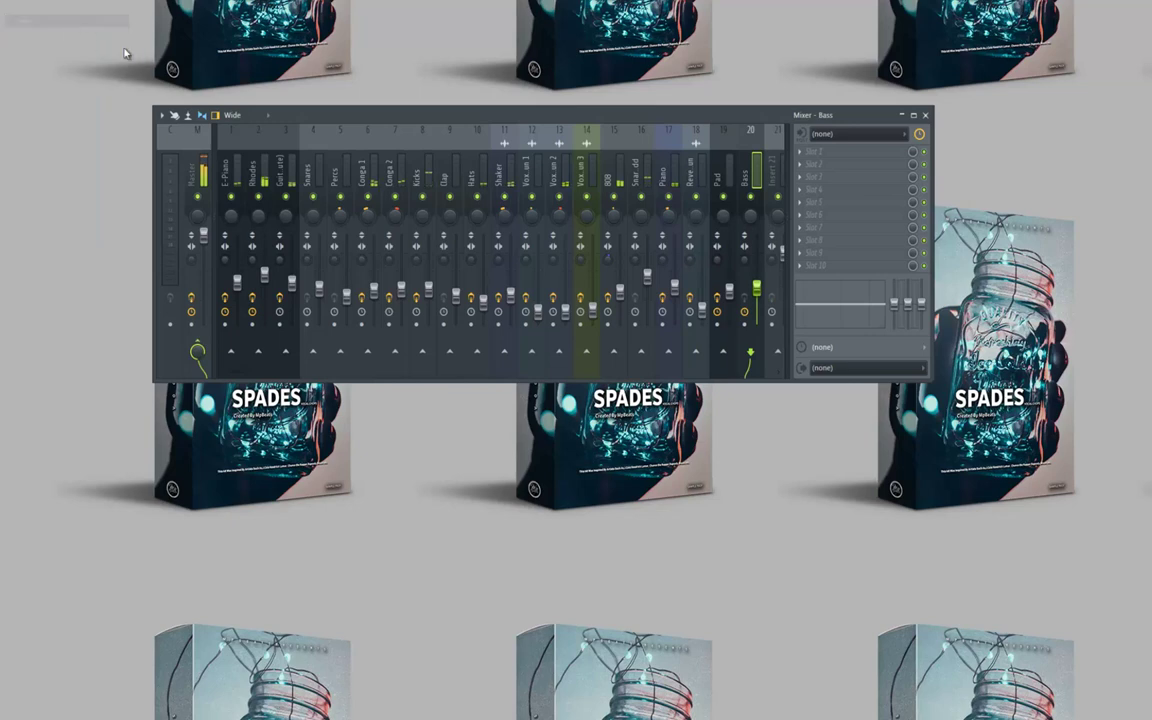
left_click(18, 0)
left_click(23, 20)
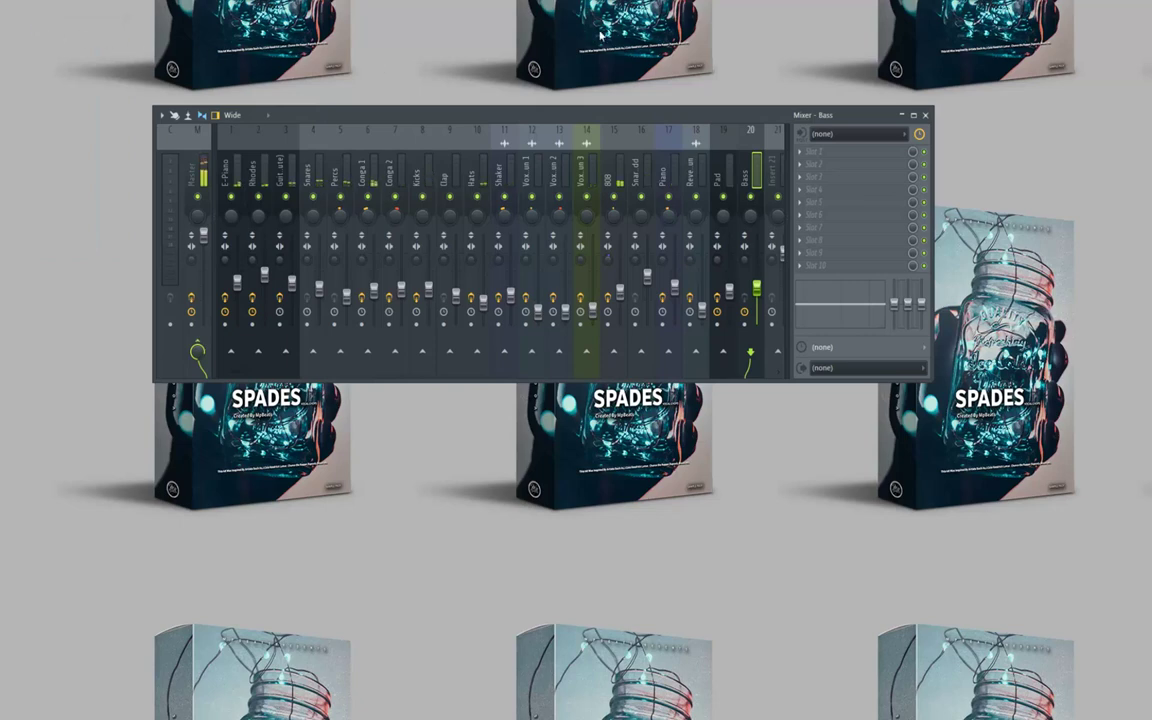
left_click(18, 2)
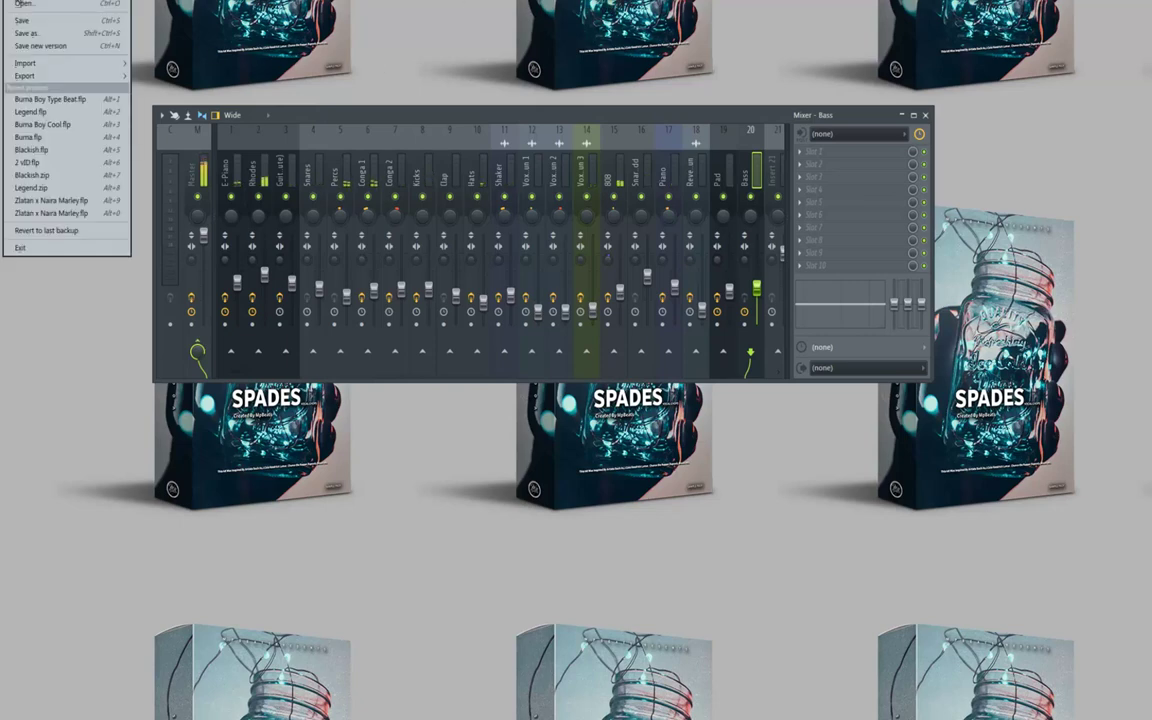
left_click(20, 20)
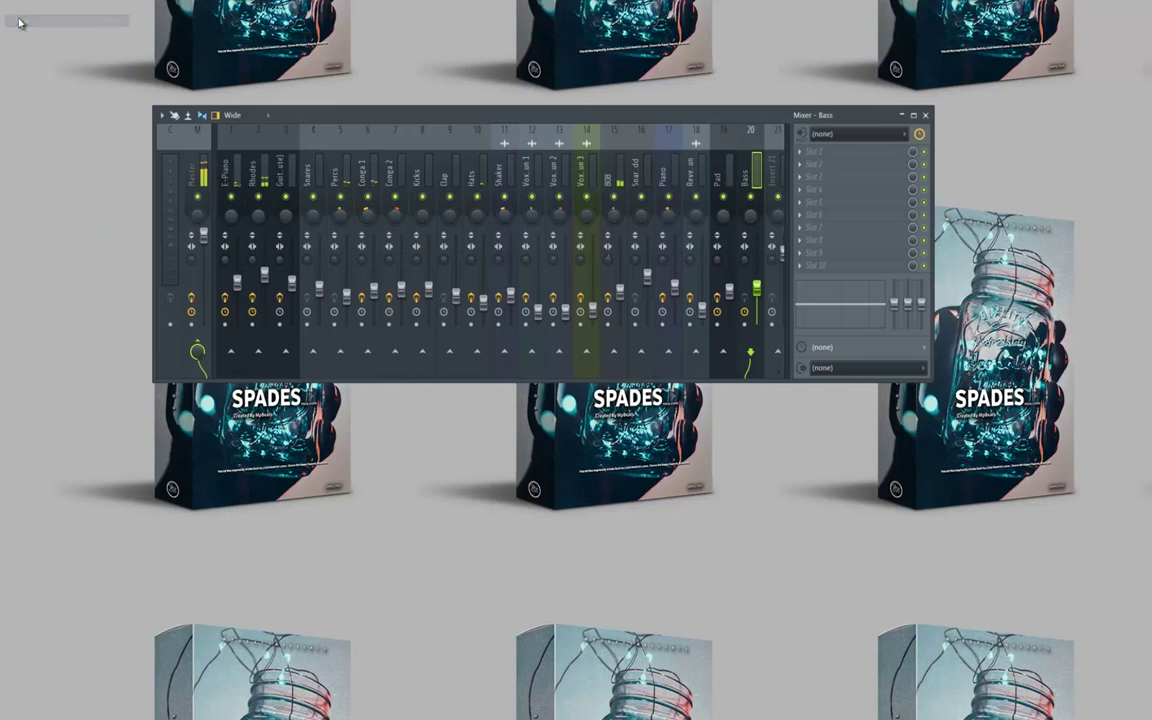
left_click(926, 117)
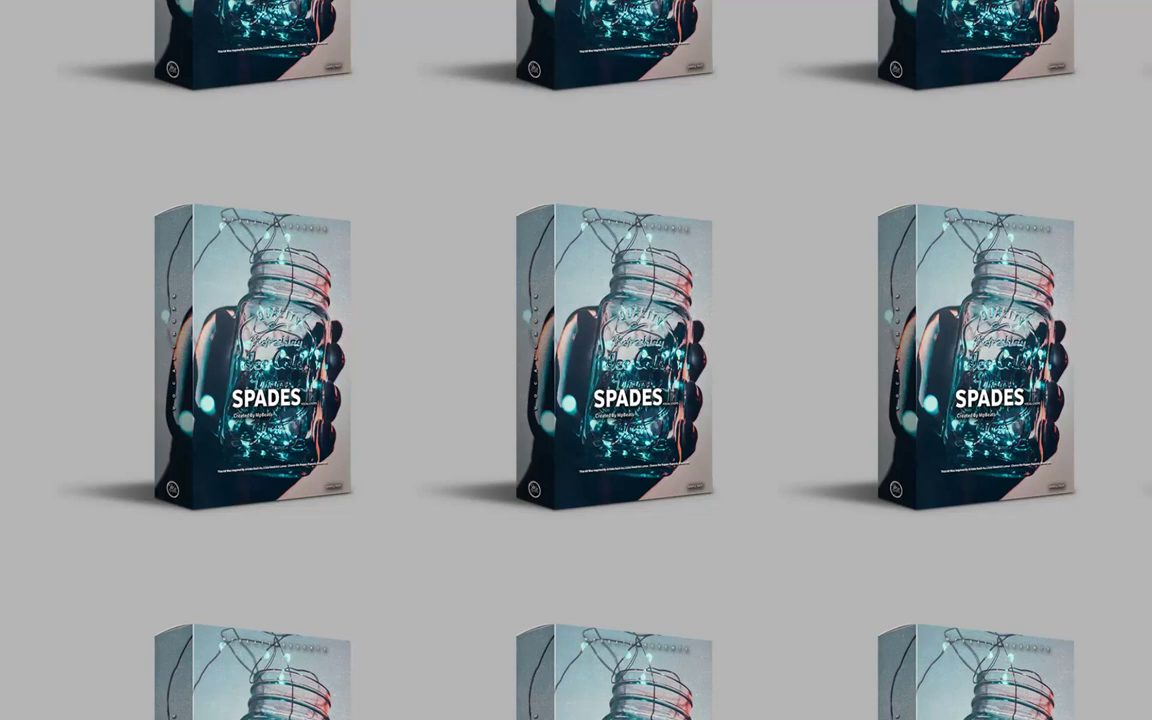
Save the project, select the Vox Run 2 mixer channel while the hook plays, and return to the playlist.
left_click(18, 2)
left_click(22, 20)
key("F9")
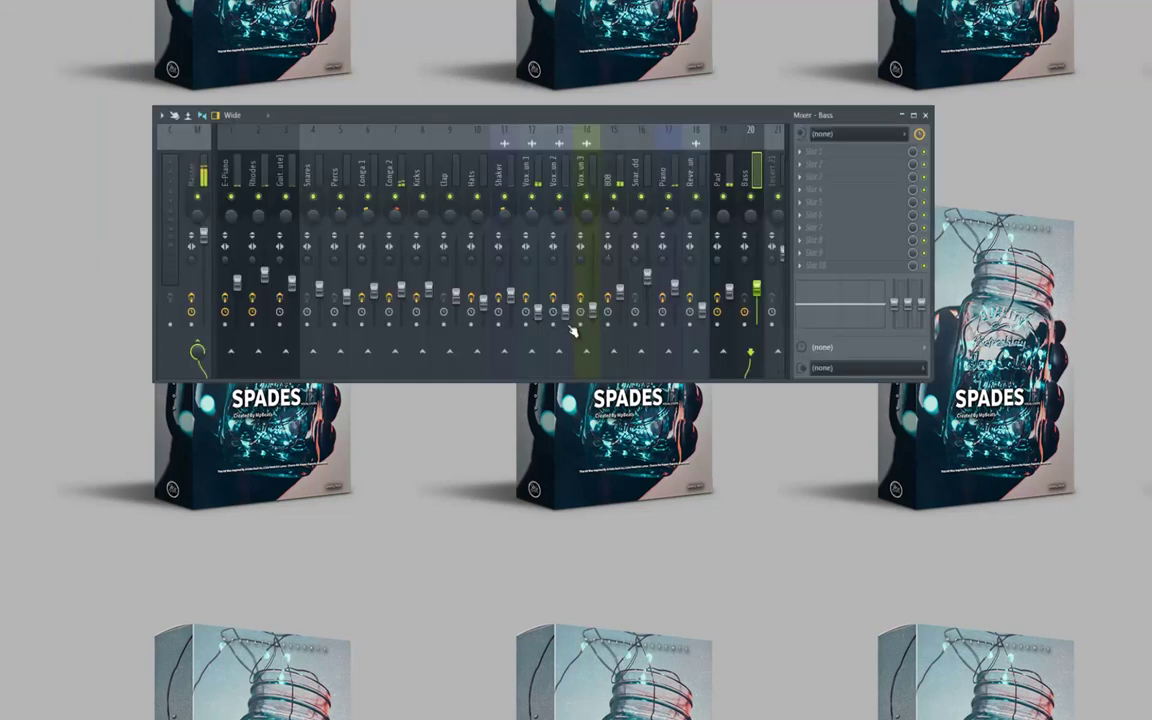
left_click(566, 170)
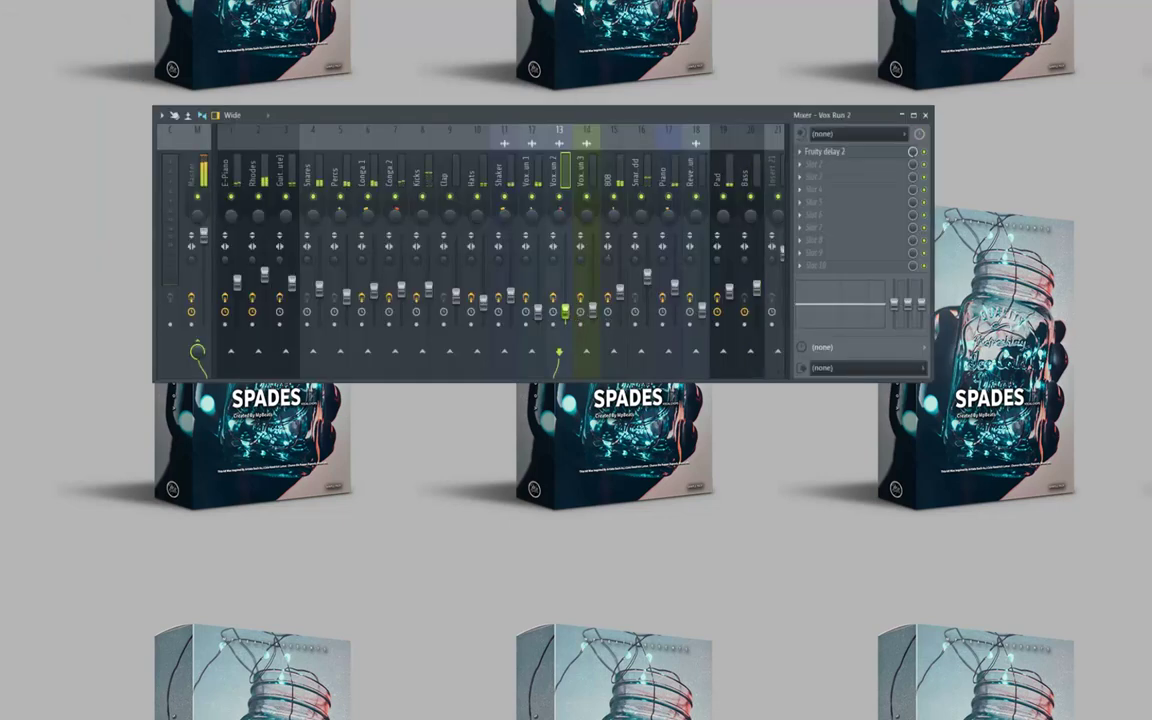
key("F5")
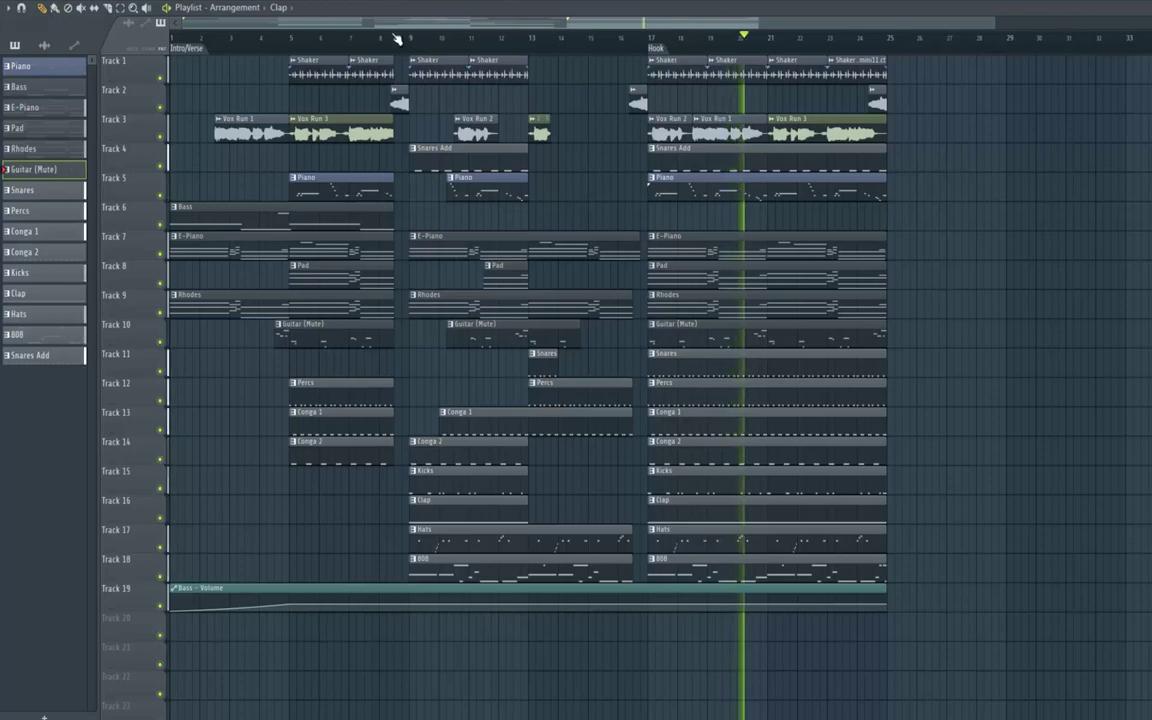
Duplicate the arranged clips, leaving out the Bass - Volume automation, from bar 25 onward and copy the Hook's opening Vox Run 2 to bar 25.
left_click_drag(183, 57, 773, 492)
left_click_drag(830, 553, 857, 578)
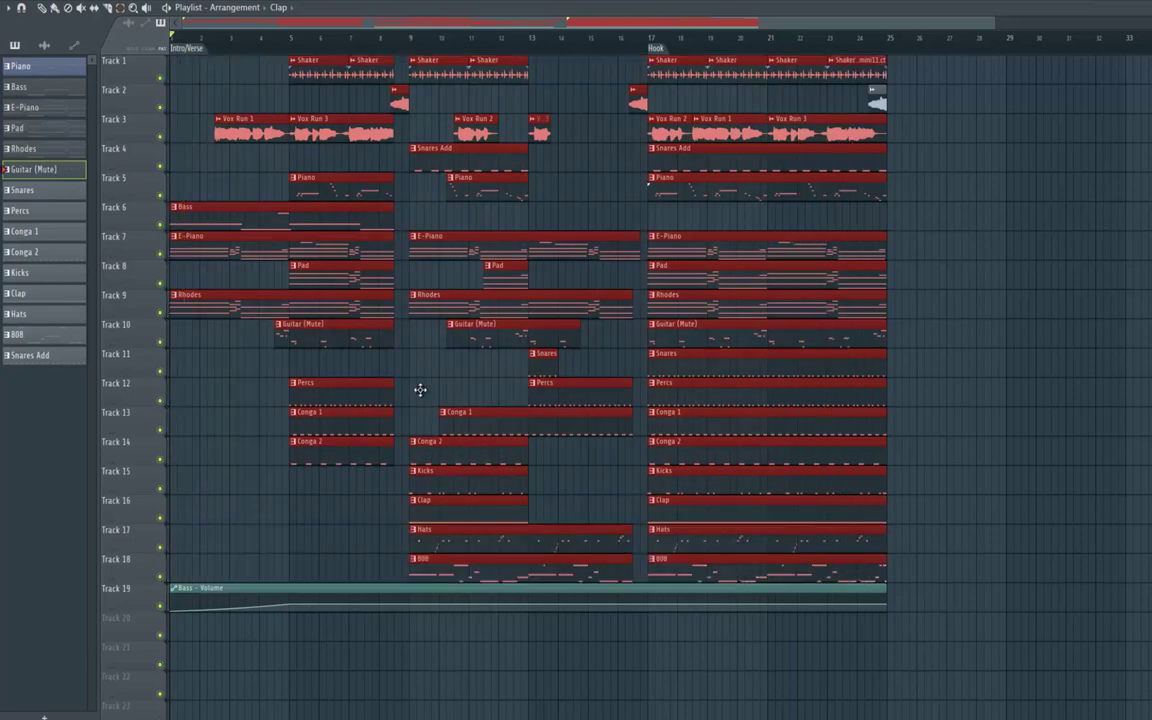
key("ctrl+b")
left_click_drag(957, 263, 934, 257)
key("ctrl+d")
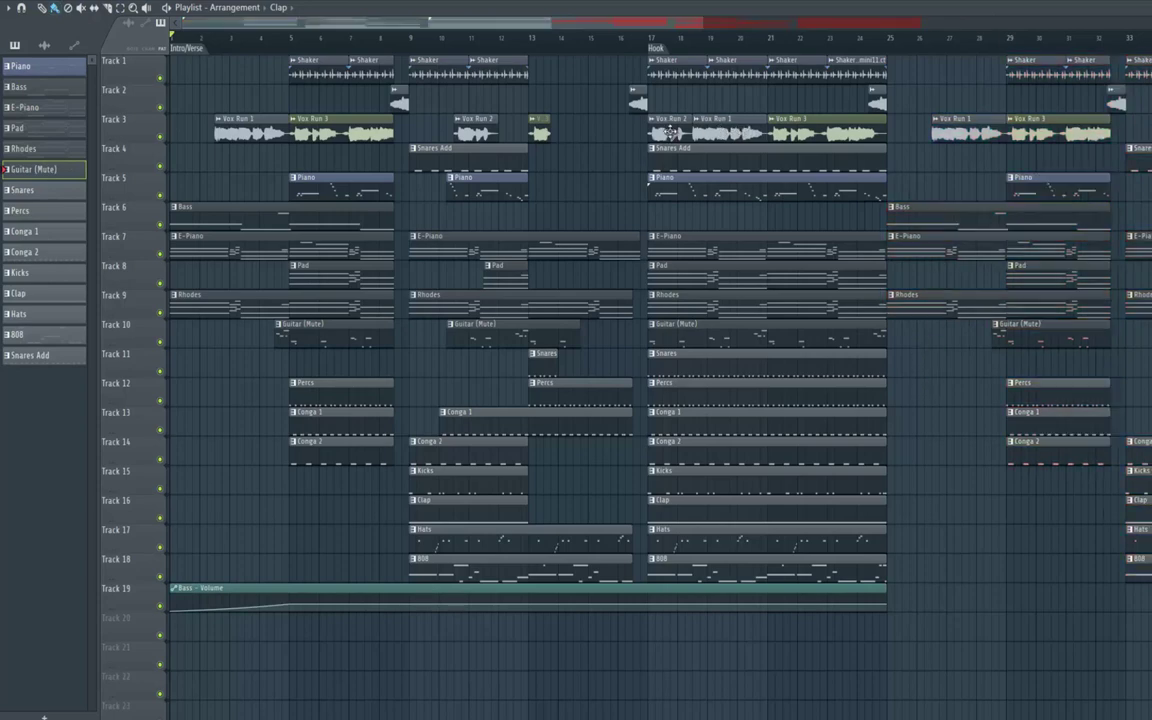
left_click(668, 132)
left_click_drag(909, 183, 905, 120)
Add a timeline marker named Verse at bar 25 and one named Hokok at bar 41.
left_click_drag(687, 28, 812, 23)
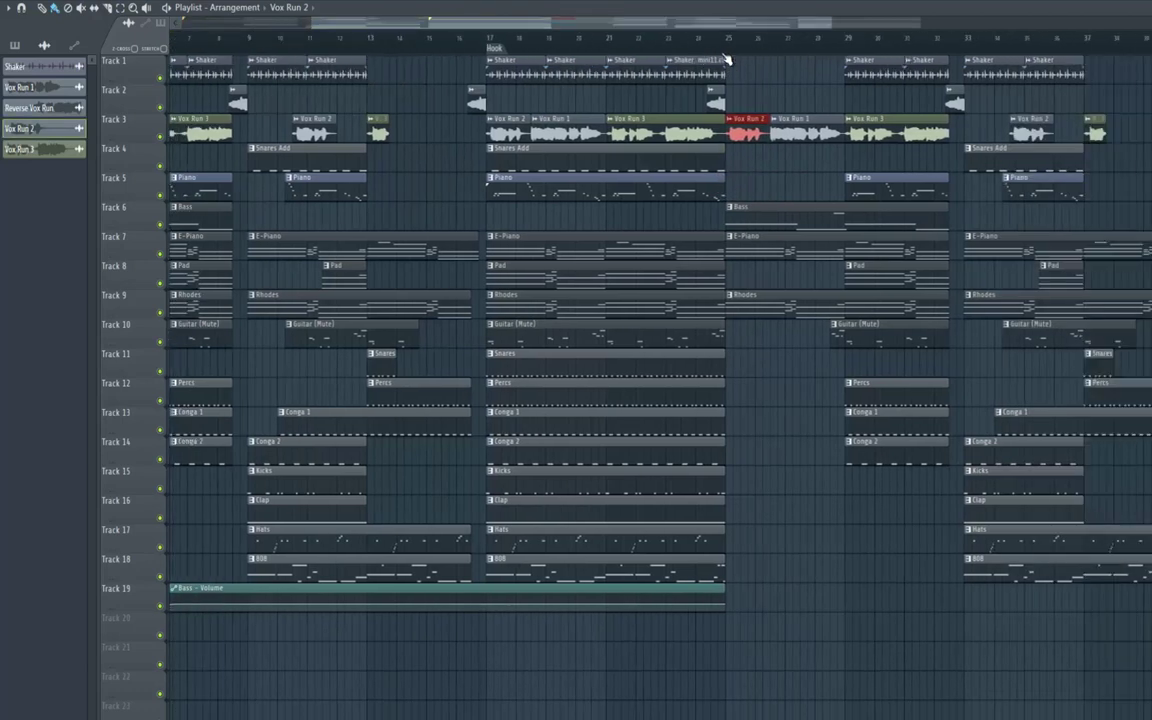
right_click(634, 55)
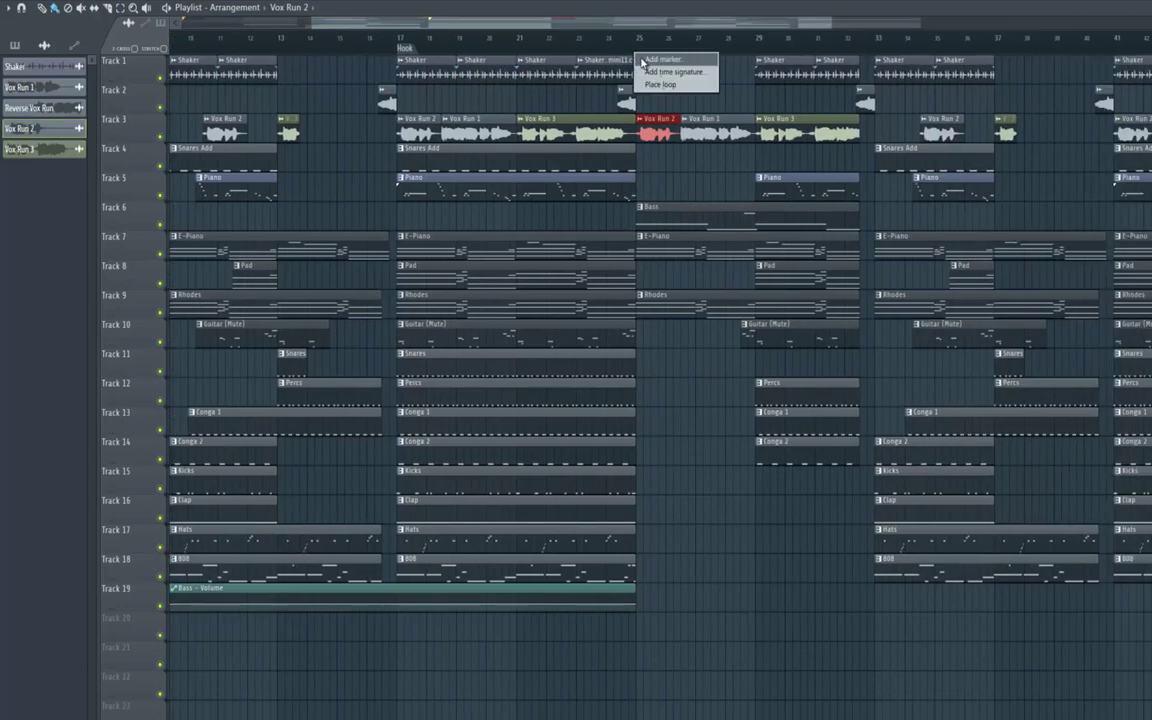
left_click(641, 58)
type("Verse")
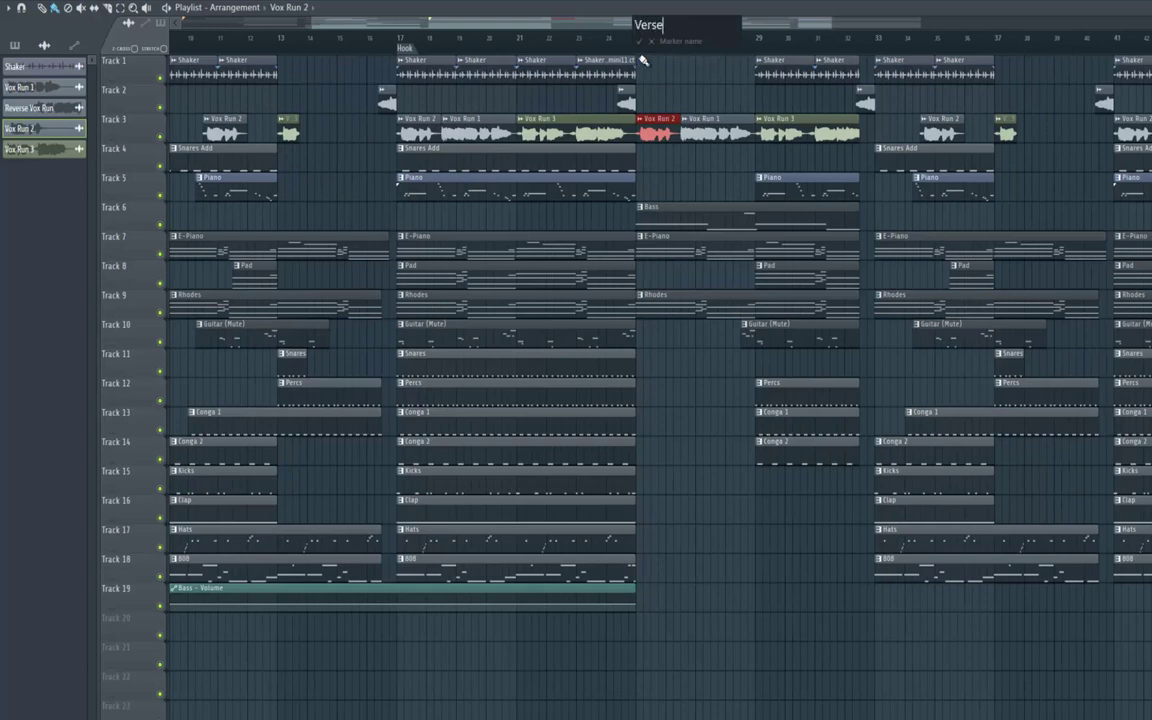
key("Return")
right_click(1114, 52)
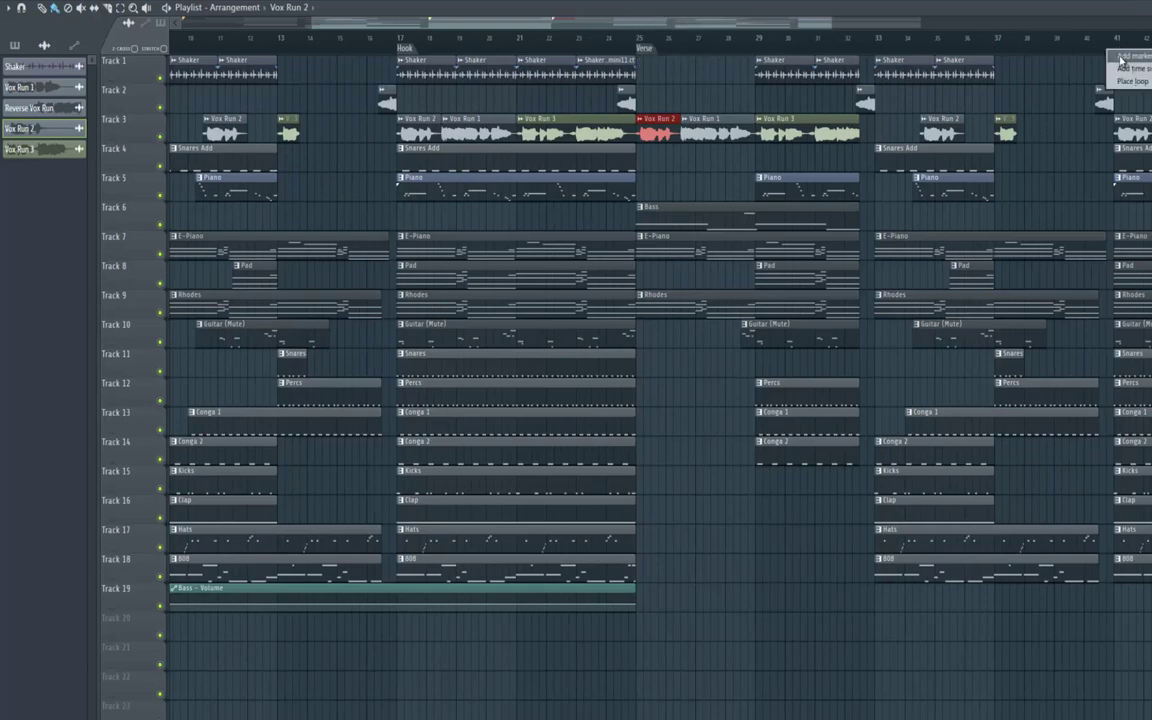
left_click(1120, 60)
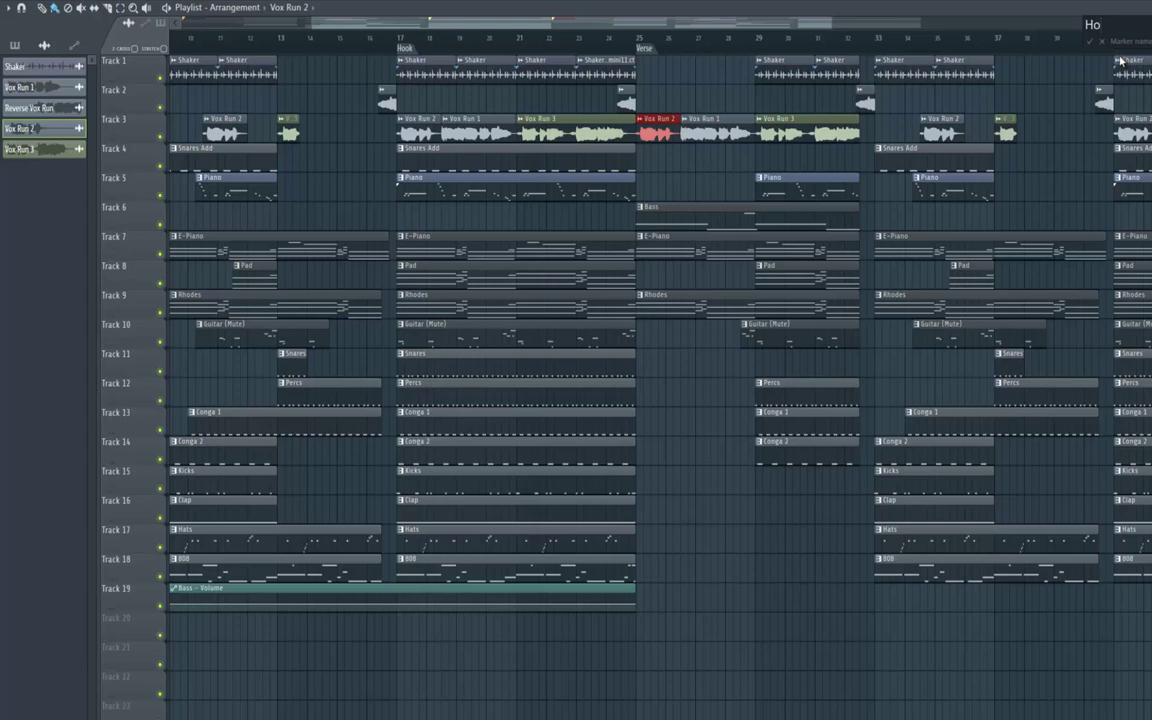
type("Hokok")
key("Return")
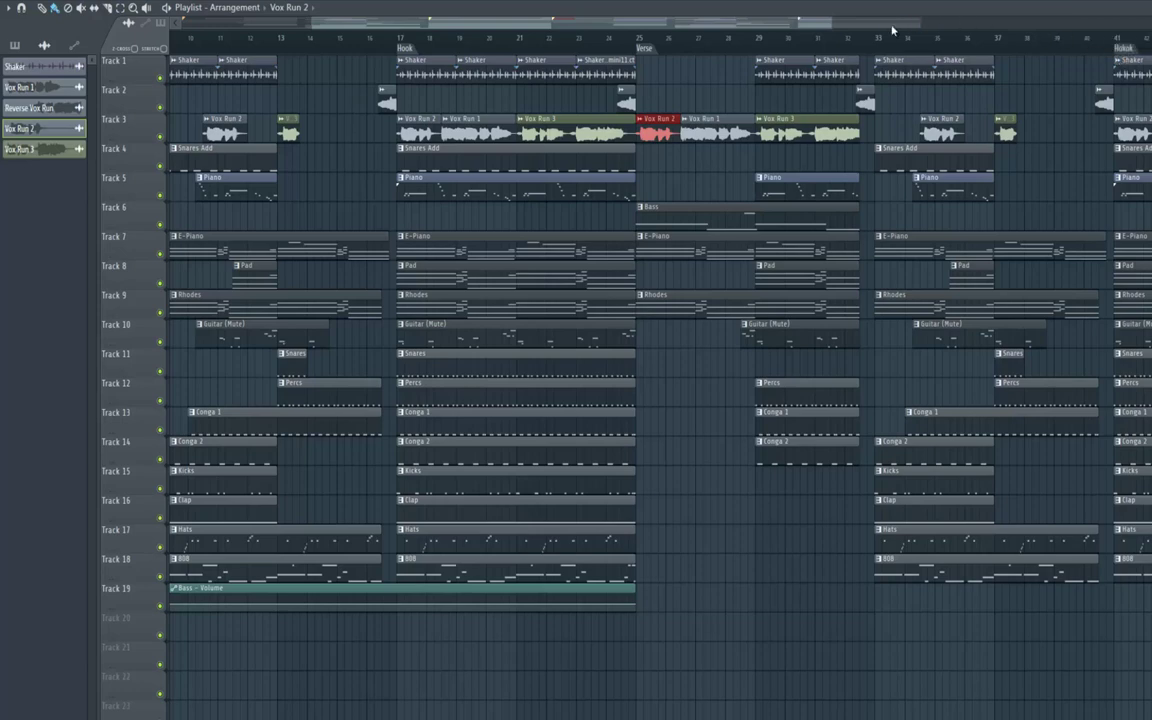
Leave the playlist arrangement for the mixer and save the project.
left_click_drag(831, 22, 1149, 47)
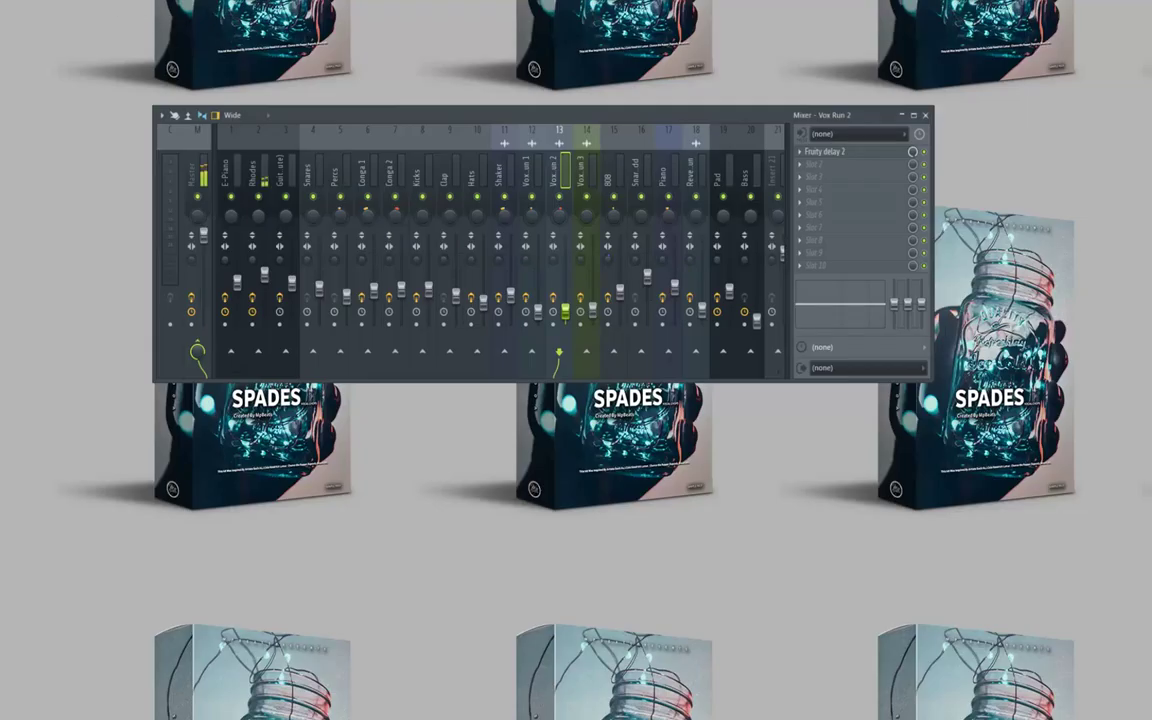
left_click(16, 2)
left_click(18, 20)
Copy the E-Piano channel's Fruity delay 2 into the Rhodes channel's third effect slot, lower its mix level, and close the plugin window.
left_click(259, 178)
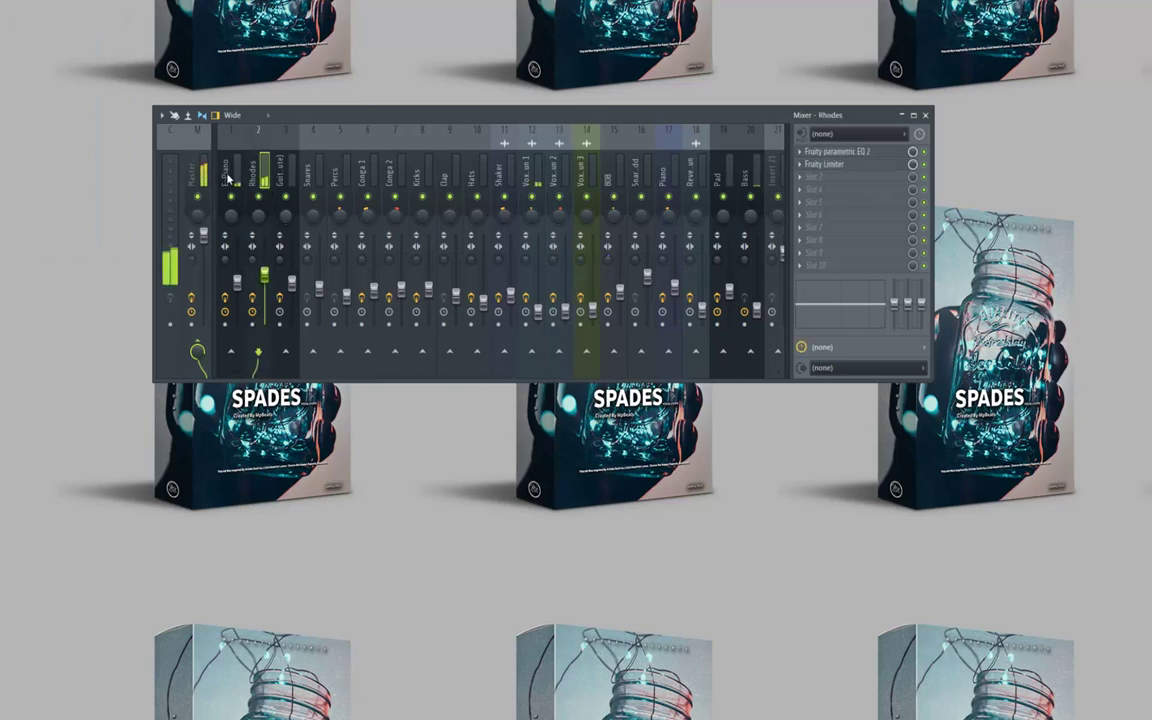
left_click(229, 180)
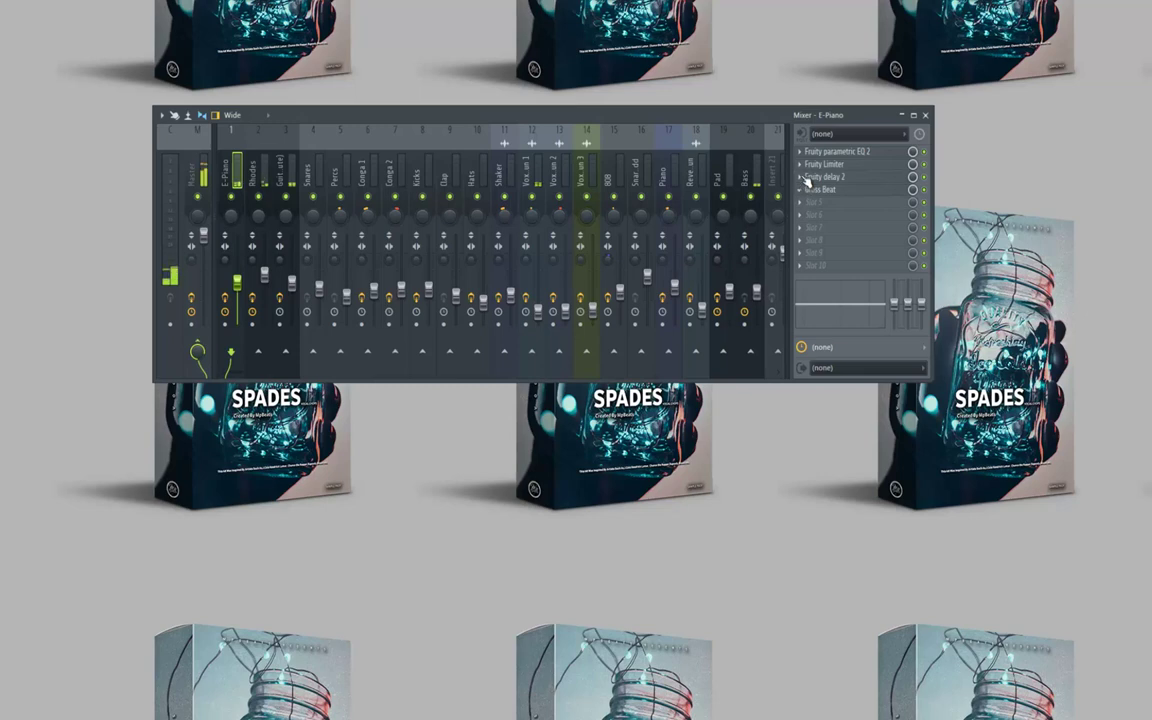
left_click(800, 177)
left_click_drag(829, 254, 259, 182)
left_click_drag(912, 178, 914, 278)
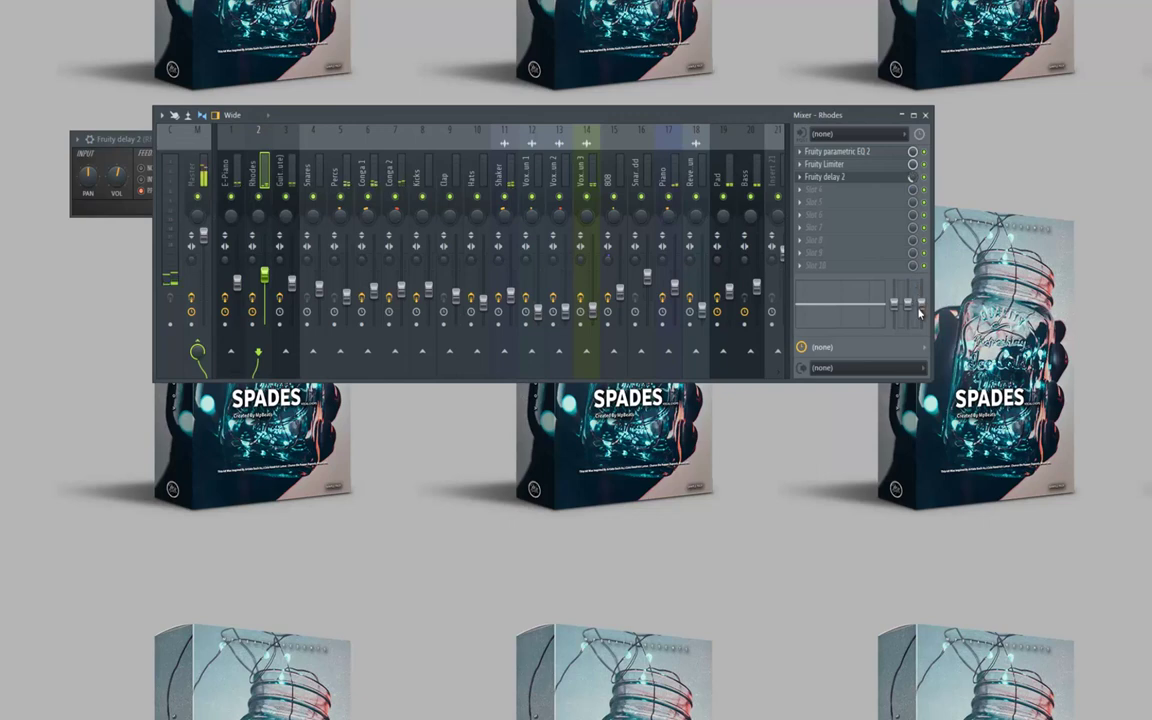
left_click(126, 139)
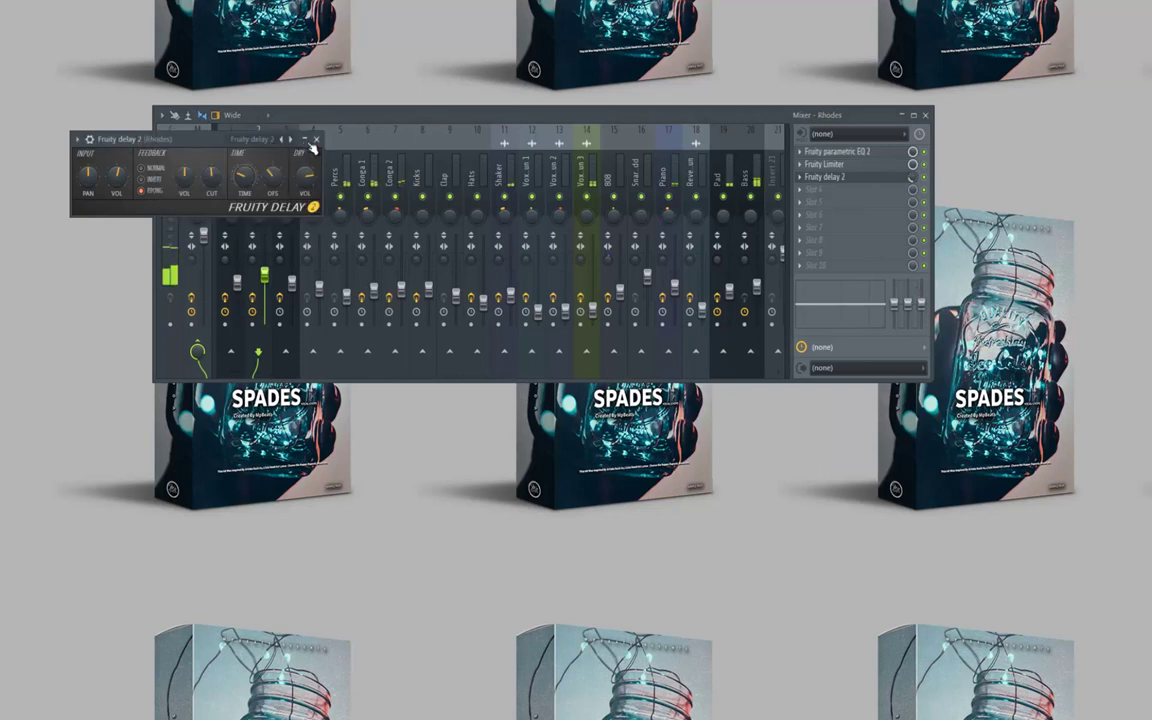
left_click(317, 140)
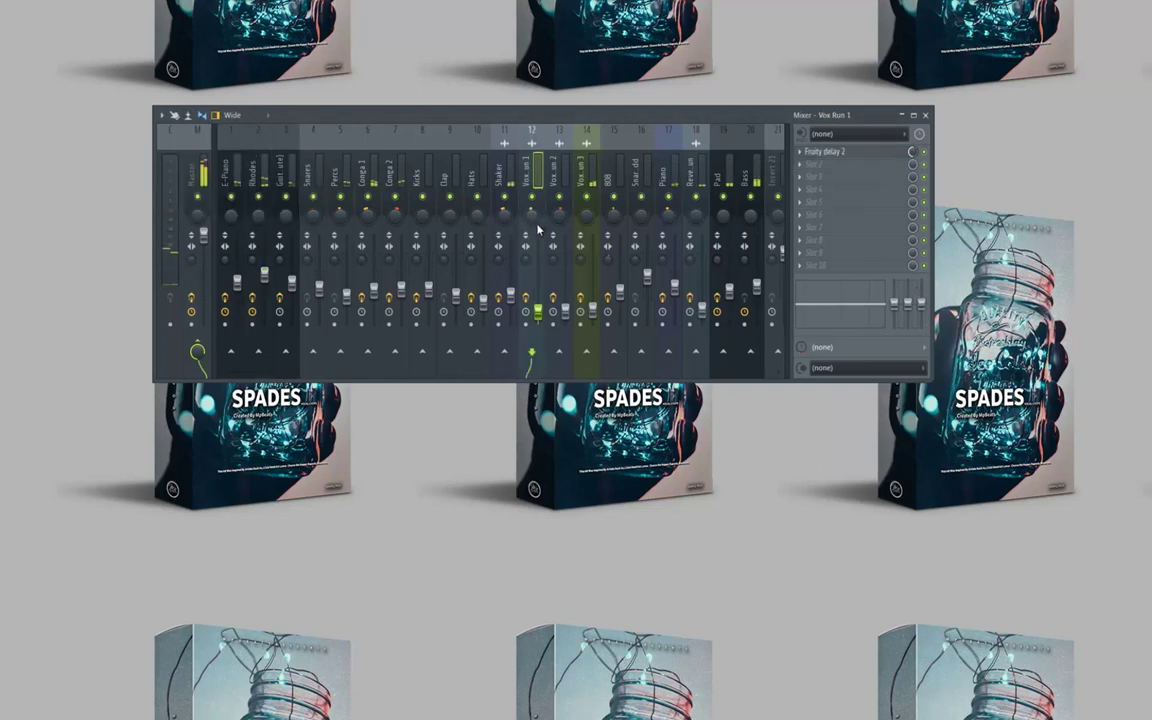
Adjust the Reverse Vox Run channel's stereo separation, select the Vox Run 2 channel, and close the mixer.
left_click(556, 190)
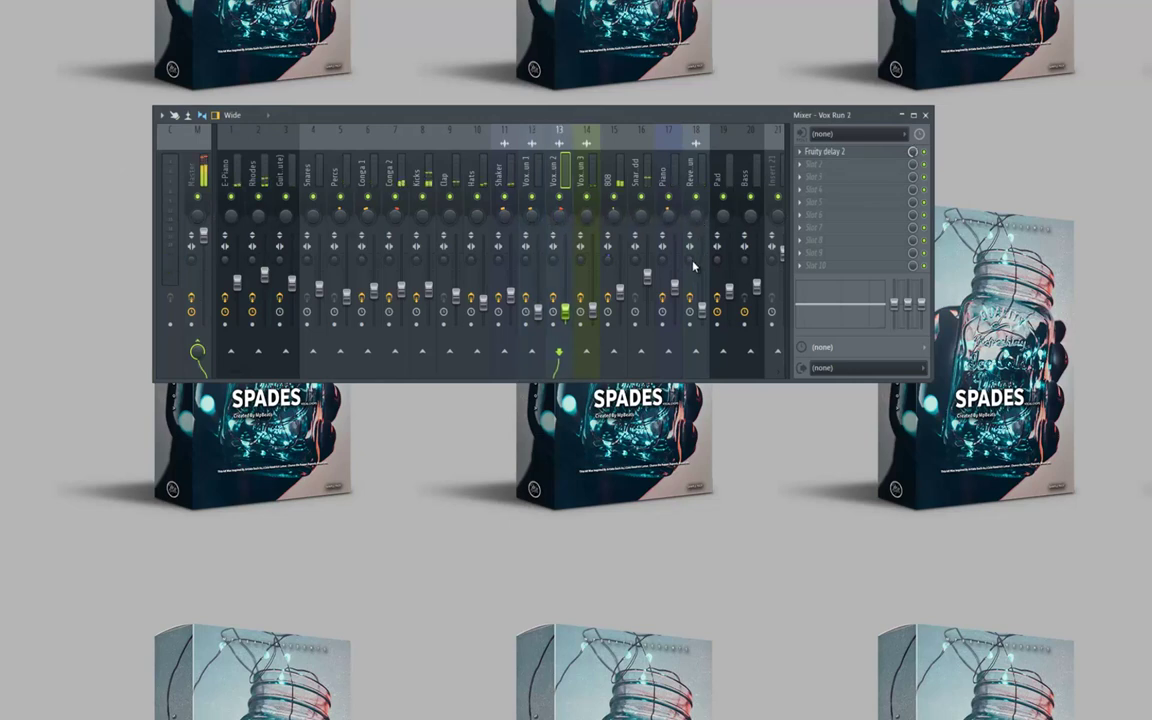
left_click(695, 303)
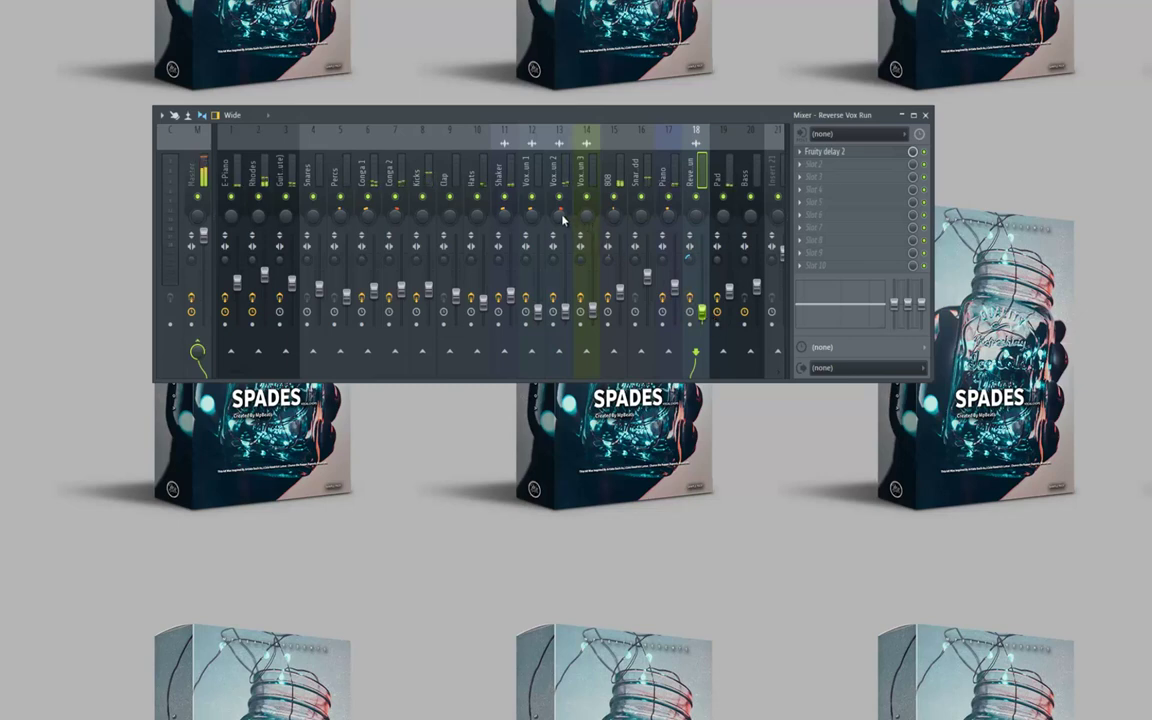
left_click(566, 314)
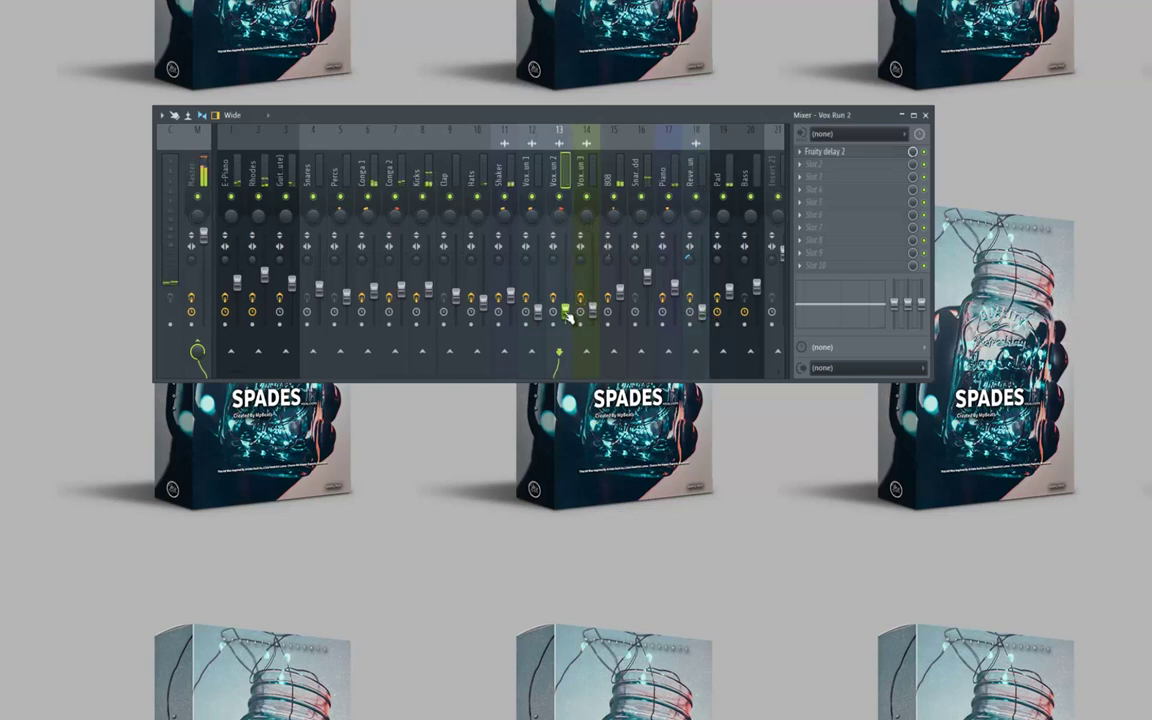
left_click(926, 116)
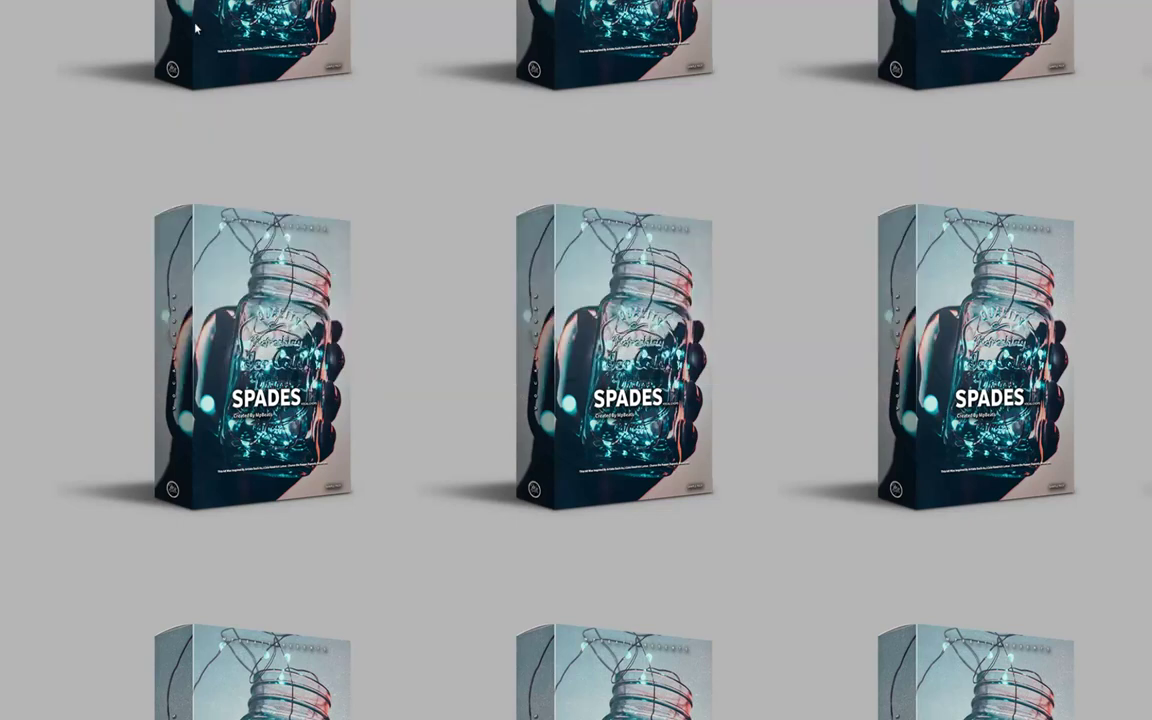
Save the project three times while the arrangement plays.
left_click(18, 1)
left_click(22, 21)
left_click(18, 1)
left_click(21, 19)
left_click(18, 1)
left_click(21, 20)
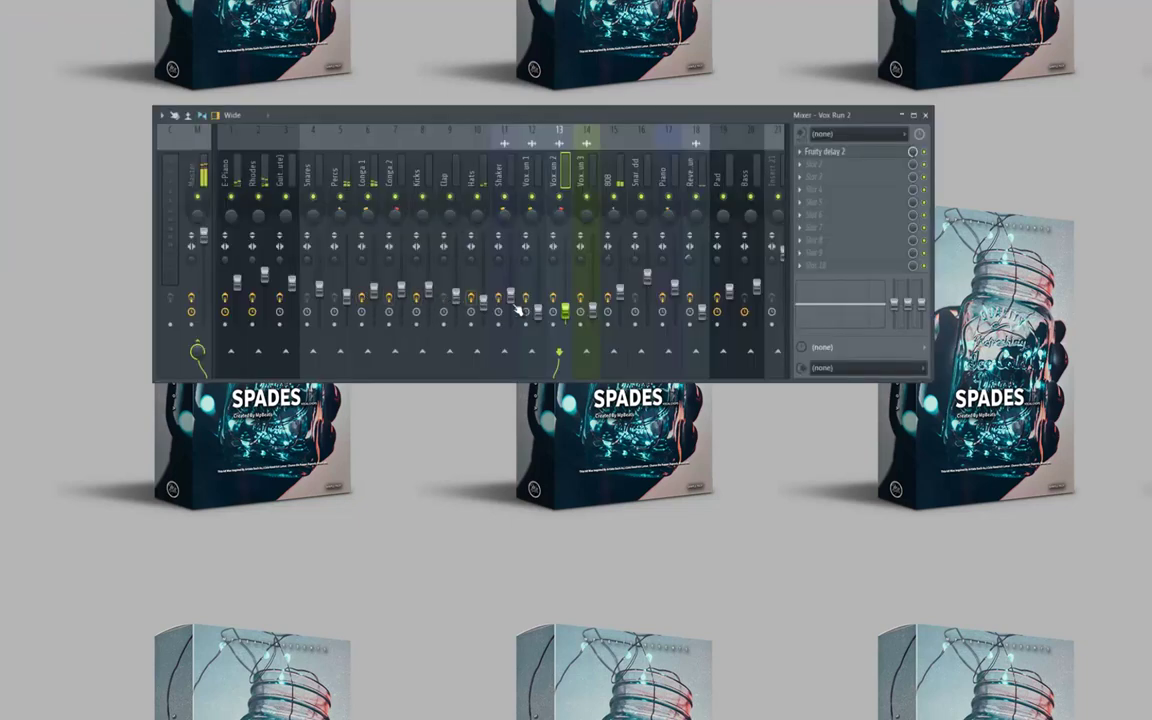
Select the 808 mixer channel, save the project, close the mixer, and save again.
left_click(621, 292)
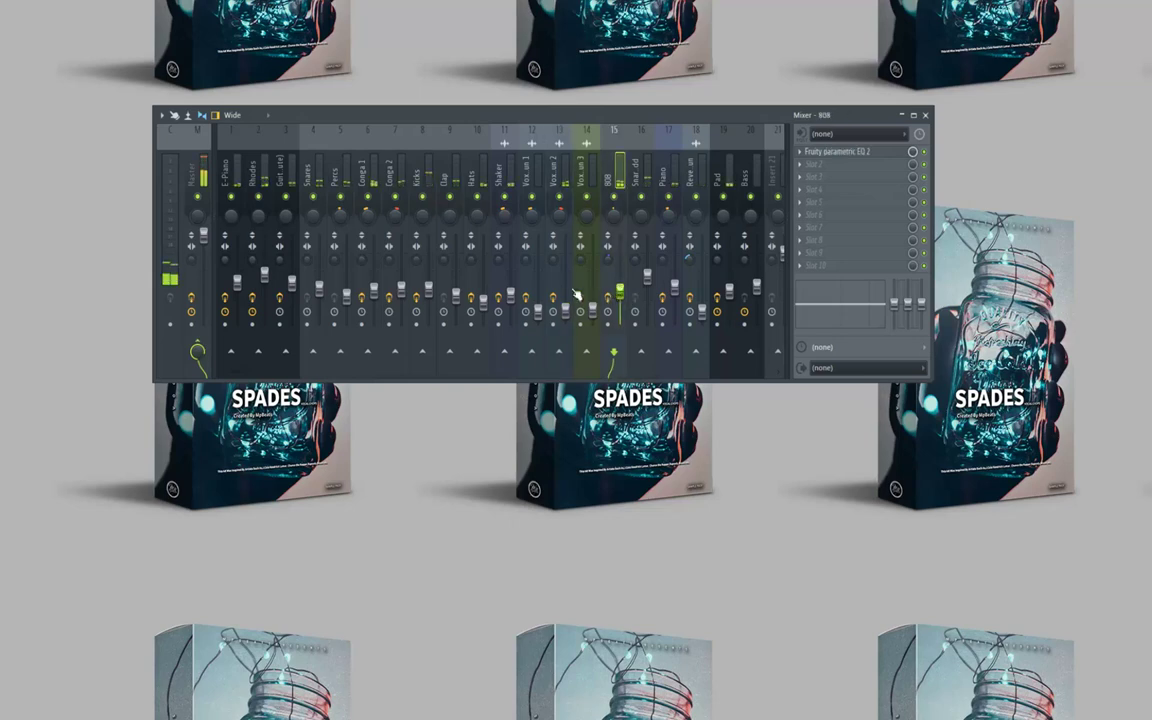
left_click(32, 10)
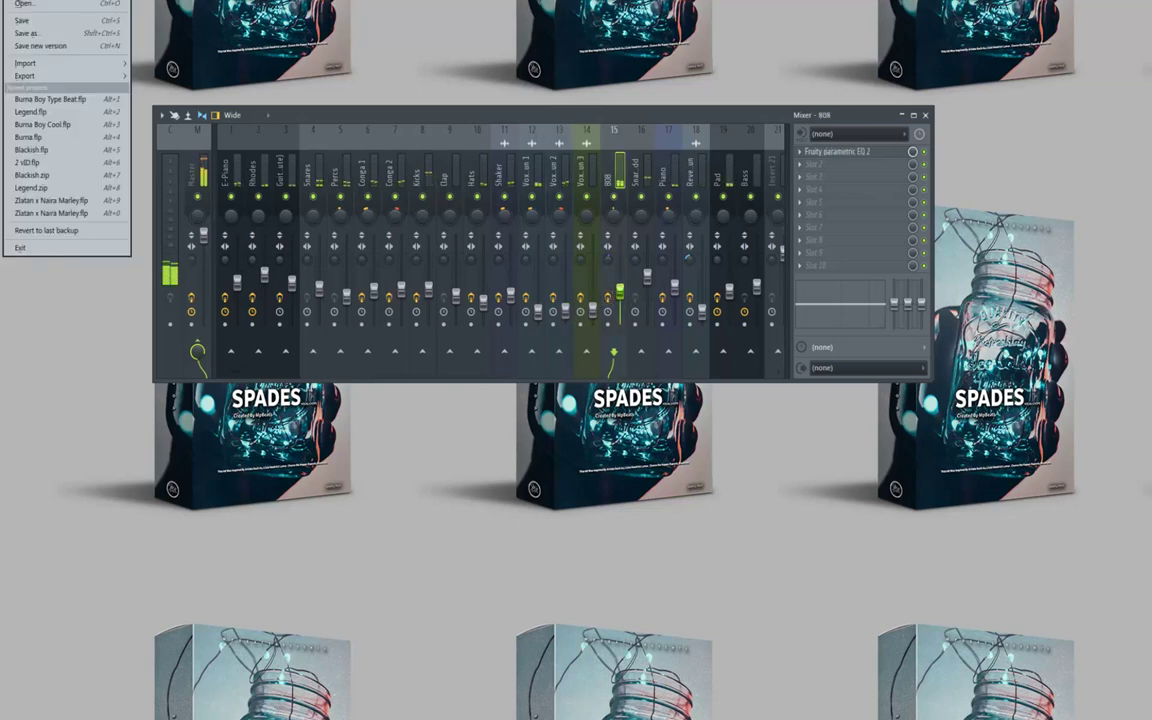
left_click(20, 21)
left_click(926, 116)
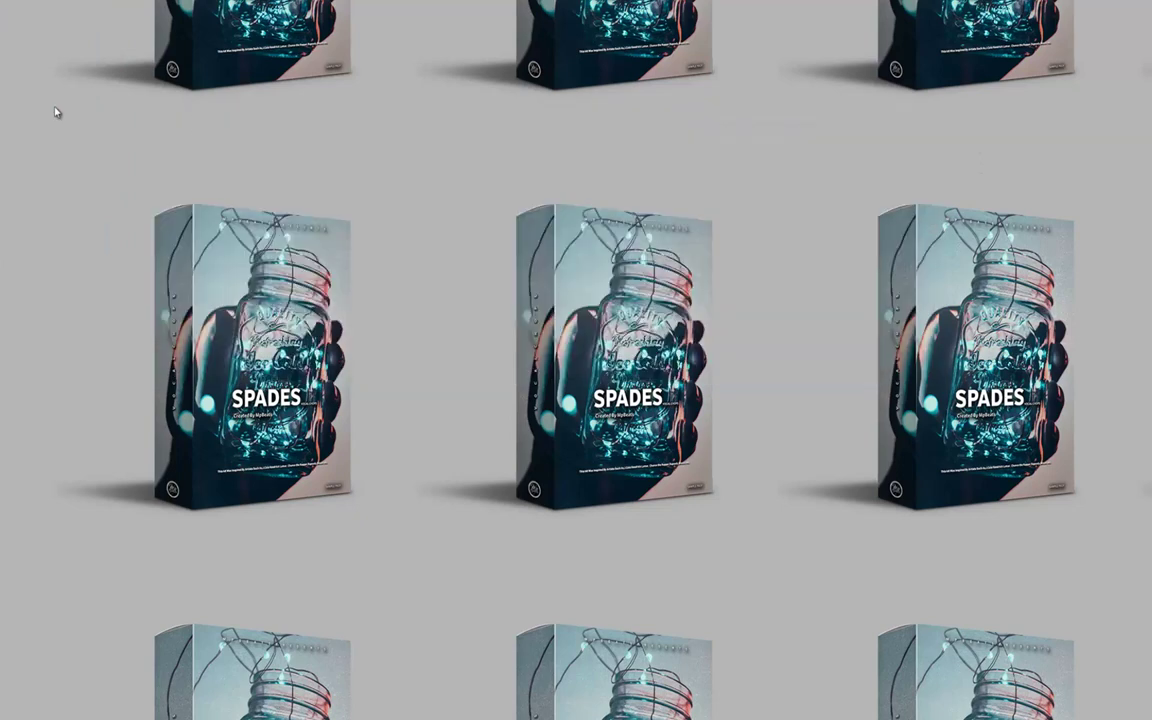
left_click(16, 4)
left_click(19, 21)
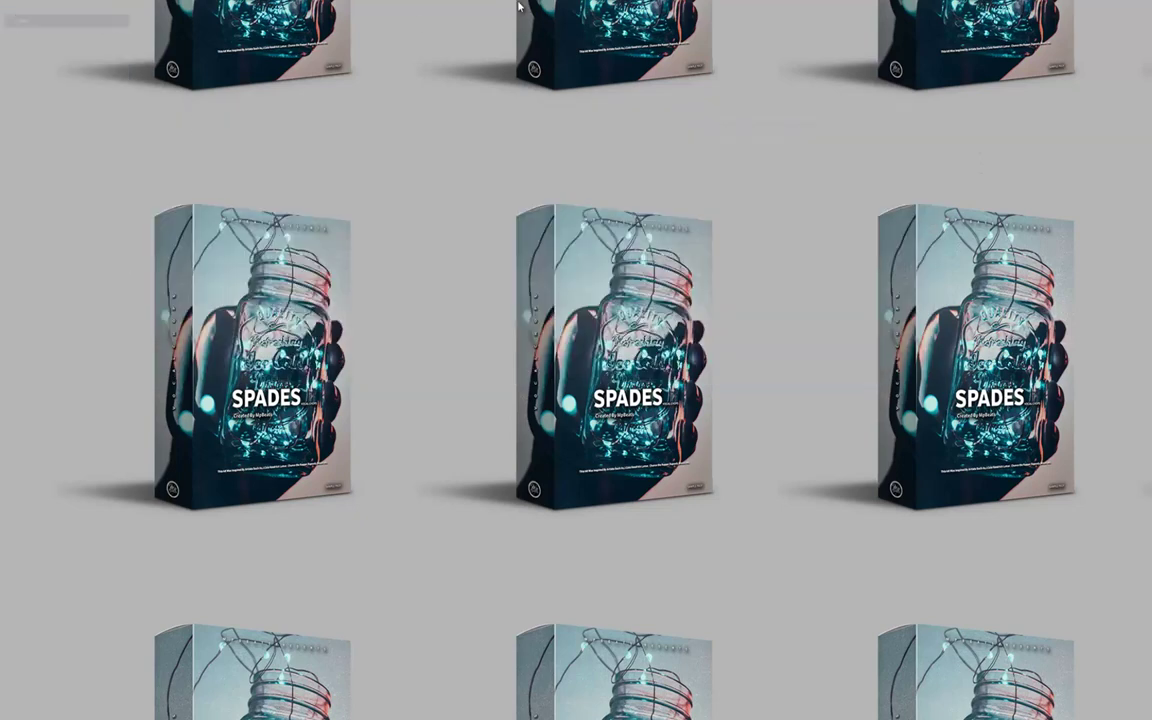
Examine the Fruity delay 2 settings on the Guitar (Mute) mixer channel, close the windows, and save the project.
key("F9")
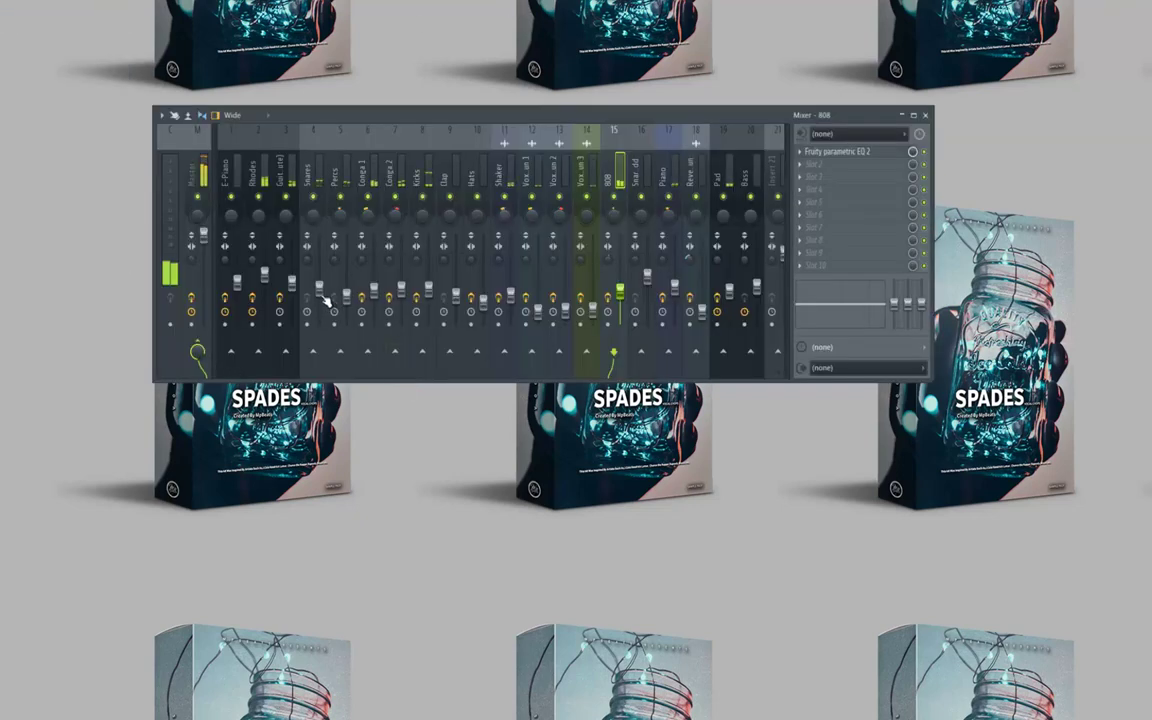
left_click(293, 286)
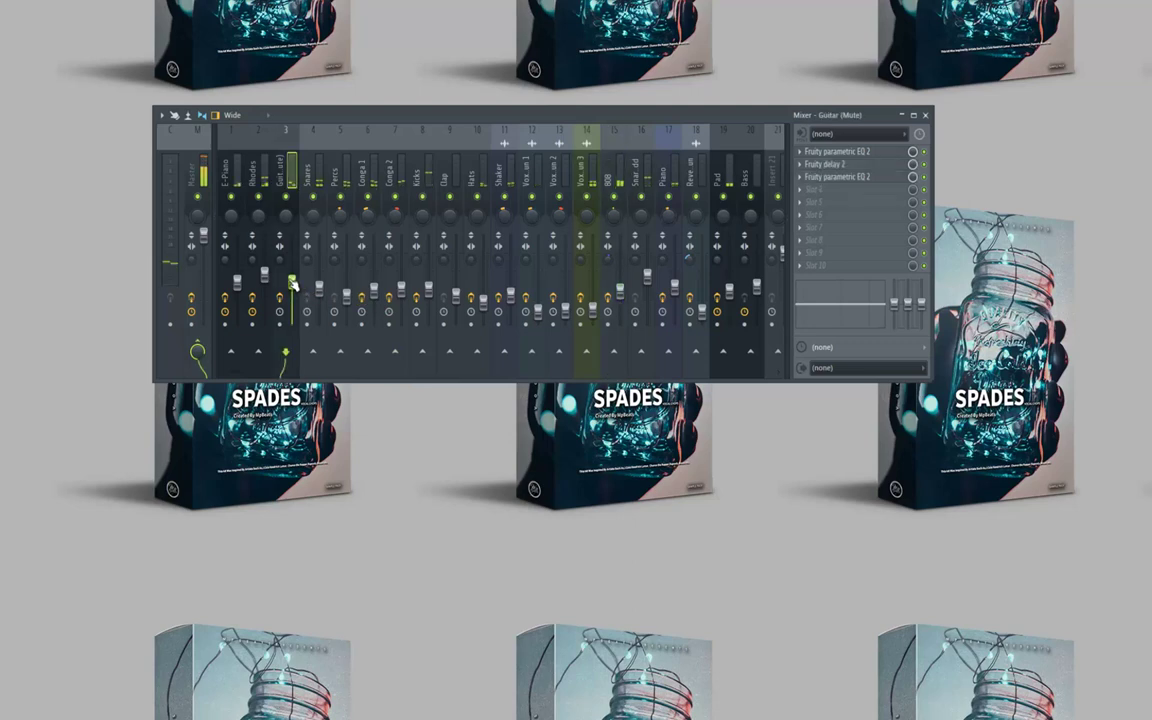
left_click(826, 164)
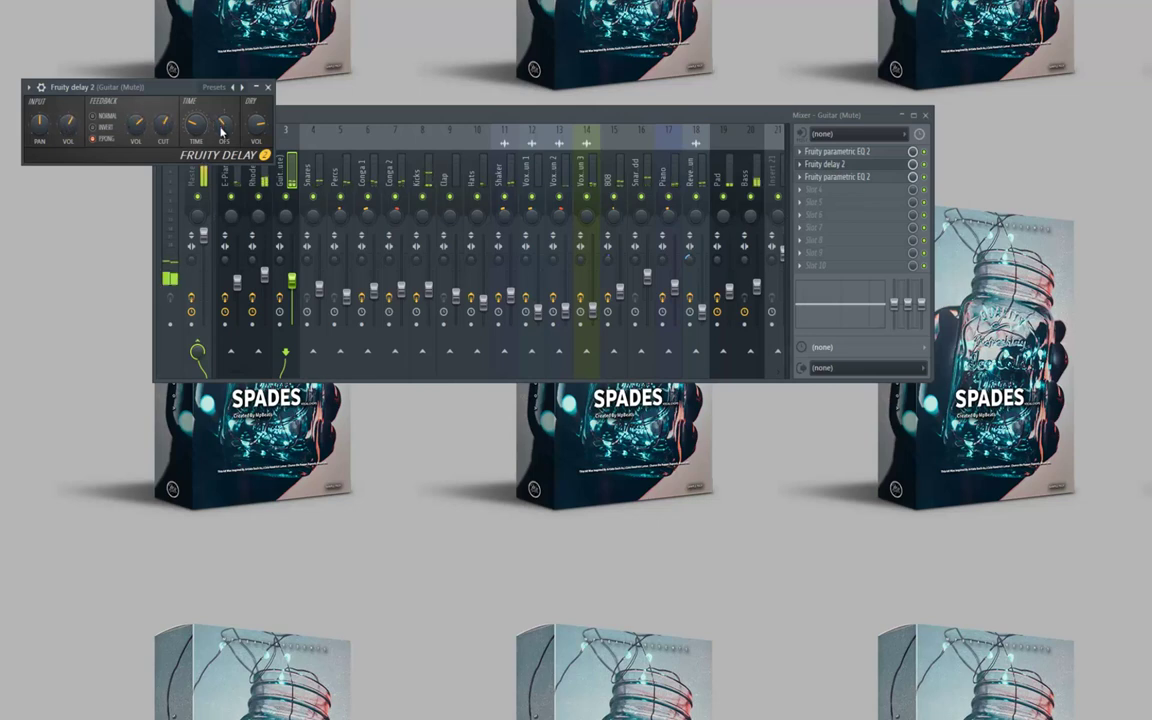
left_click(268, 88)
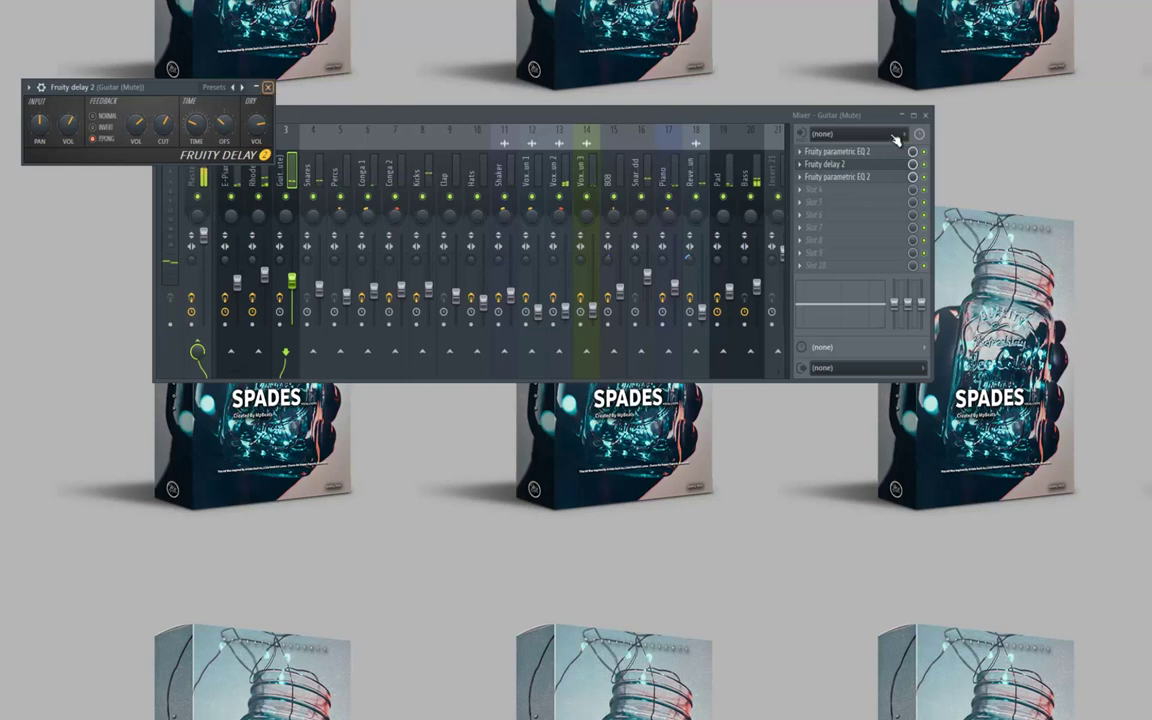
left_click(926, 115)
left_click(12, 1)
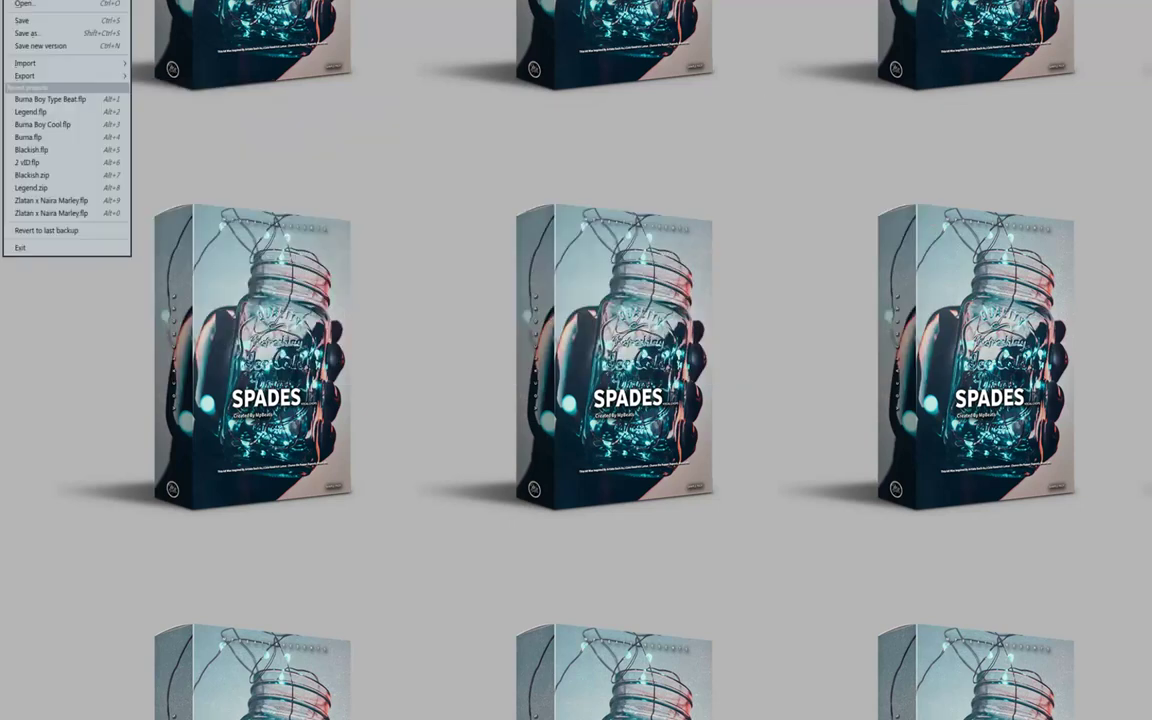
left_click(18, 18)
Add Fruity Parametric EQ 2 to the E-Piano channel's fifth effect slot, shape a steep low cut, and close the EQ window.
key("F9")
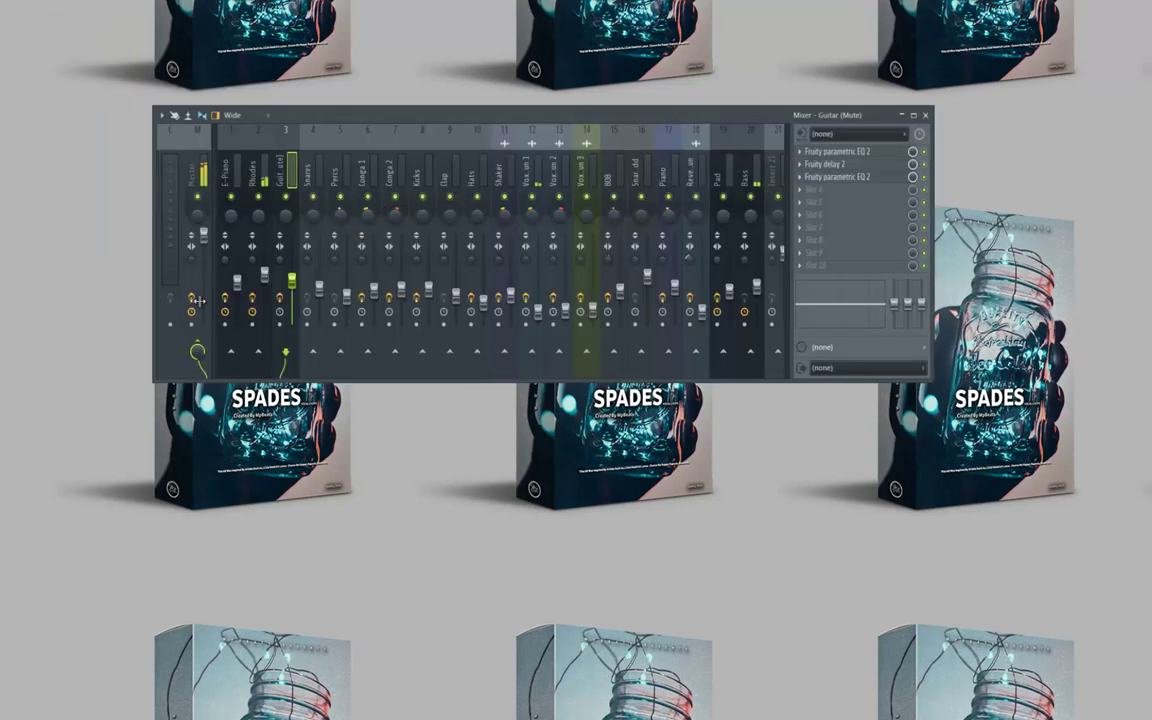
left_click(238, 286)
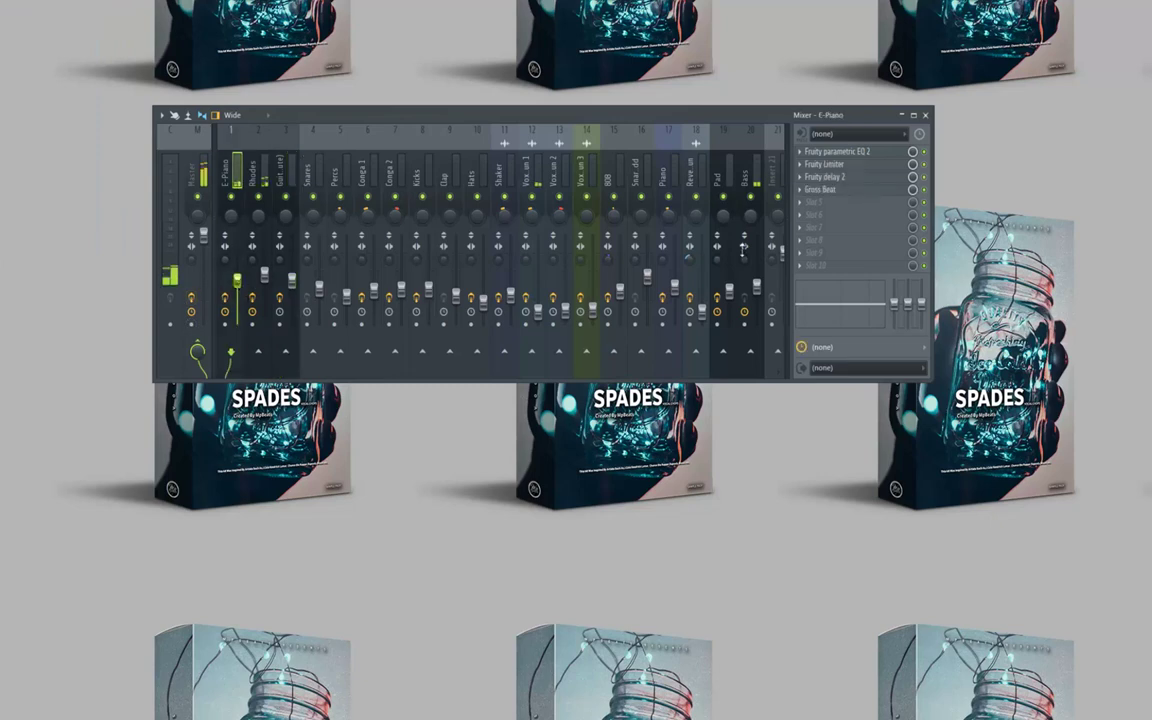
left_click(799, 204)
mouse_move(820, 217)
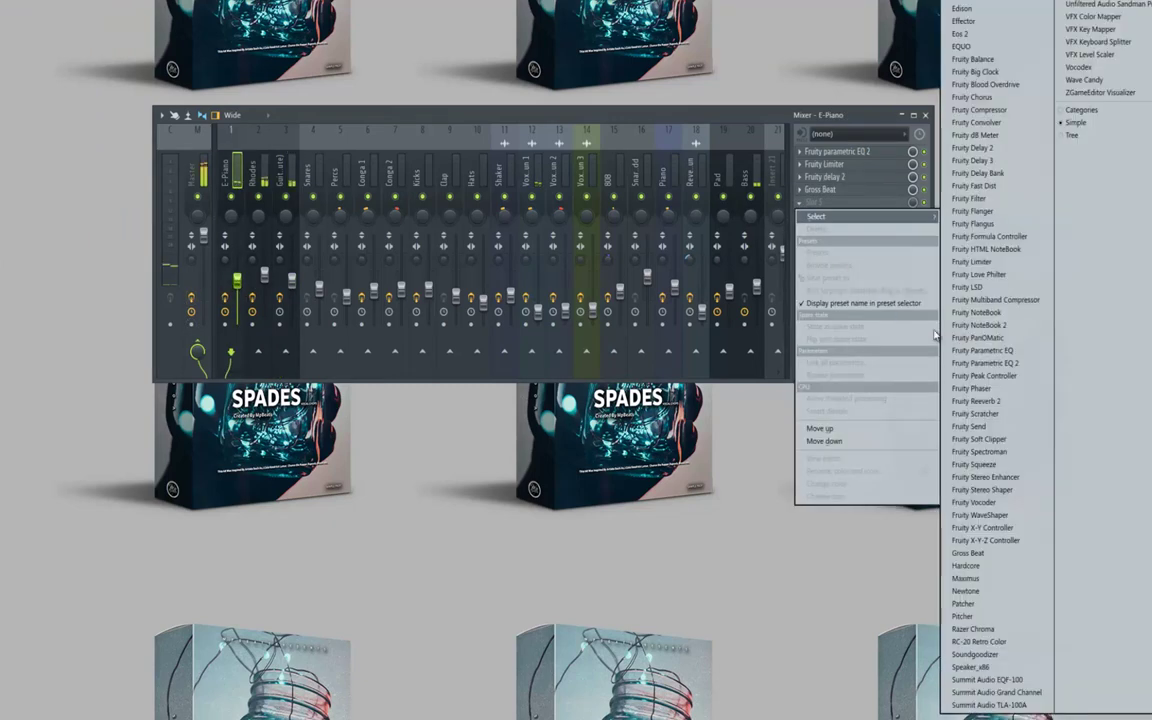
left_click(978, 363)
left_click_drag(314, 101, 320, 132)
scroll(77, 190, "down", 5)
left_click_drag(77, 190, 141, 174)
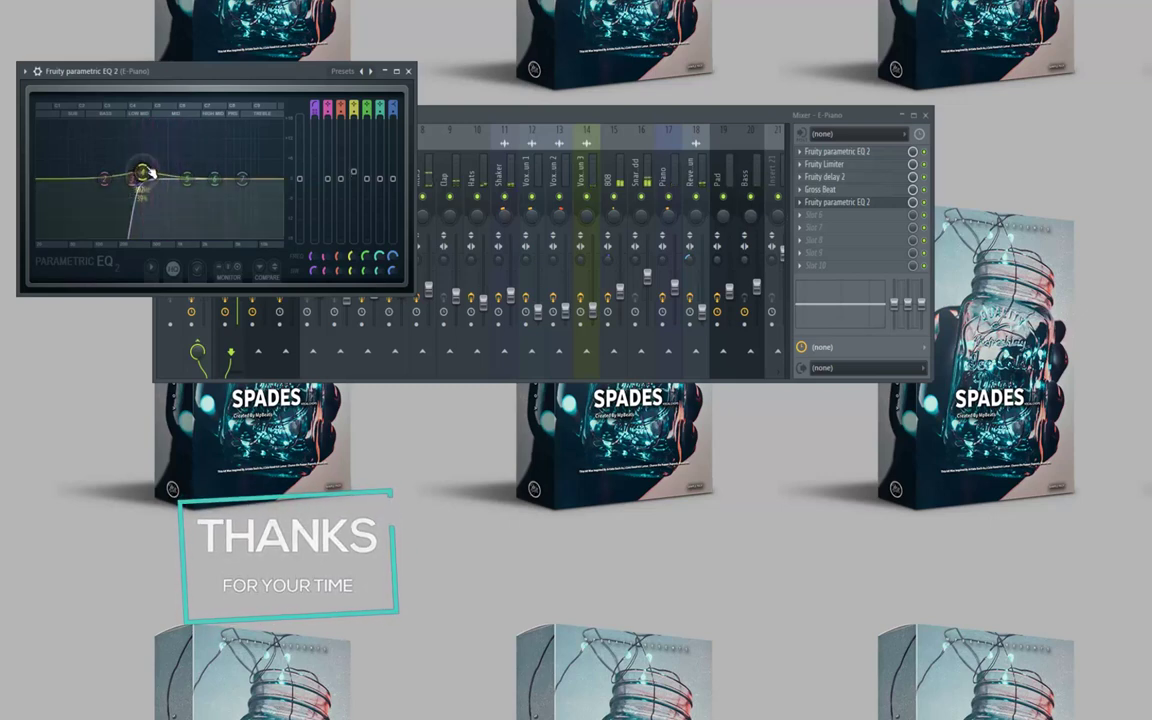
left_click(411, 72)
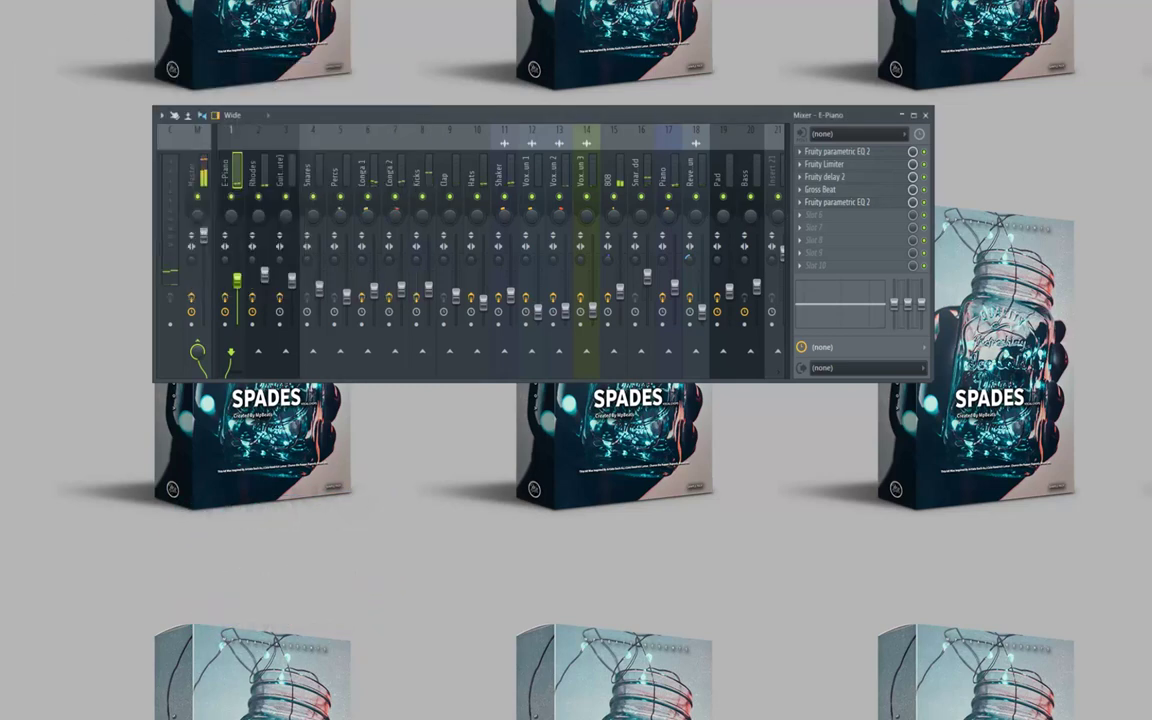
Save the project with the new E-Piano EQ and close the mixer.
left_click(17, 0)
left_click(22, 21)
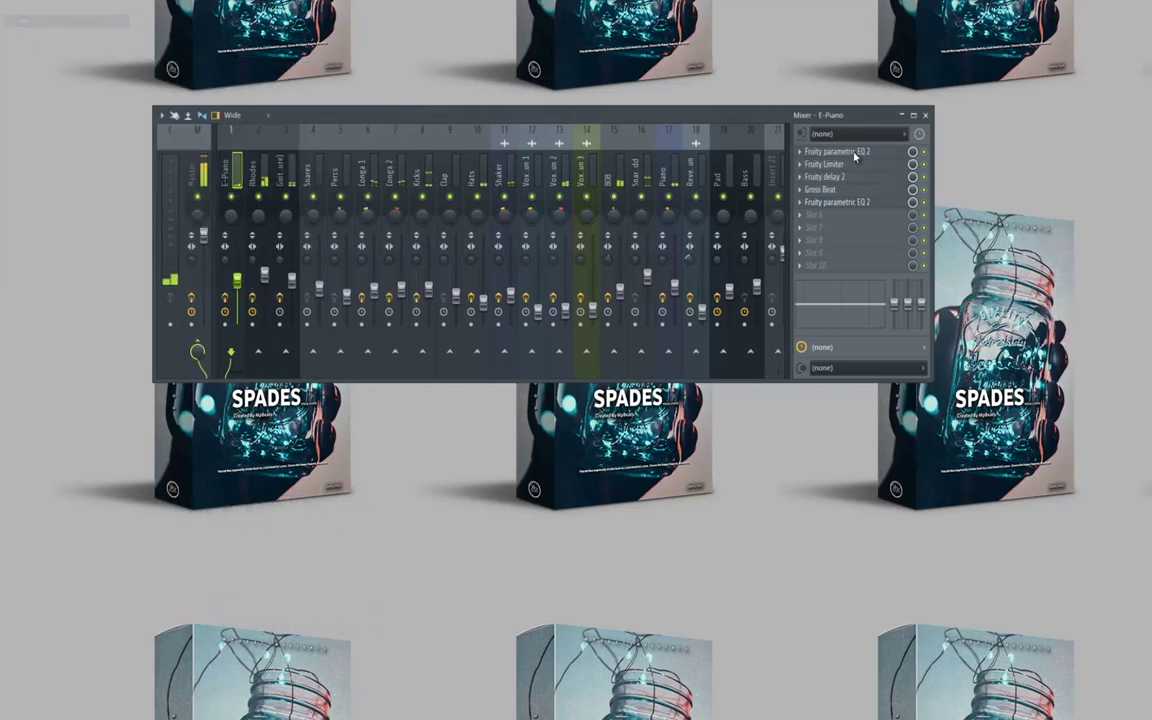
left_click(927, 116)
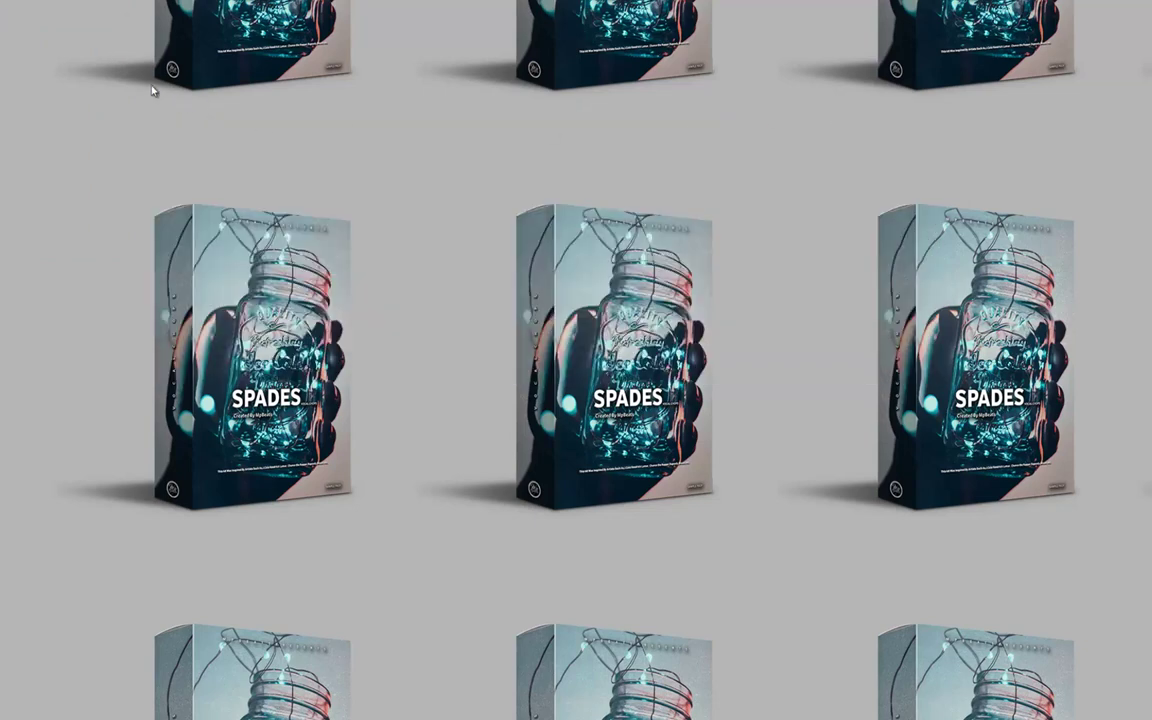
Examine the sample settings of the Conga 1 and Conga 2 channels from the channel rack.
key("F6")
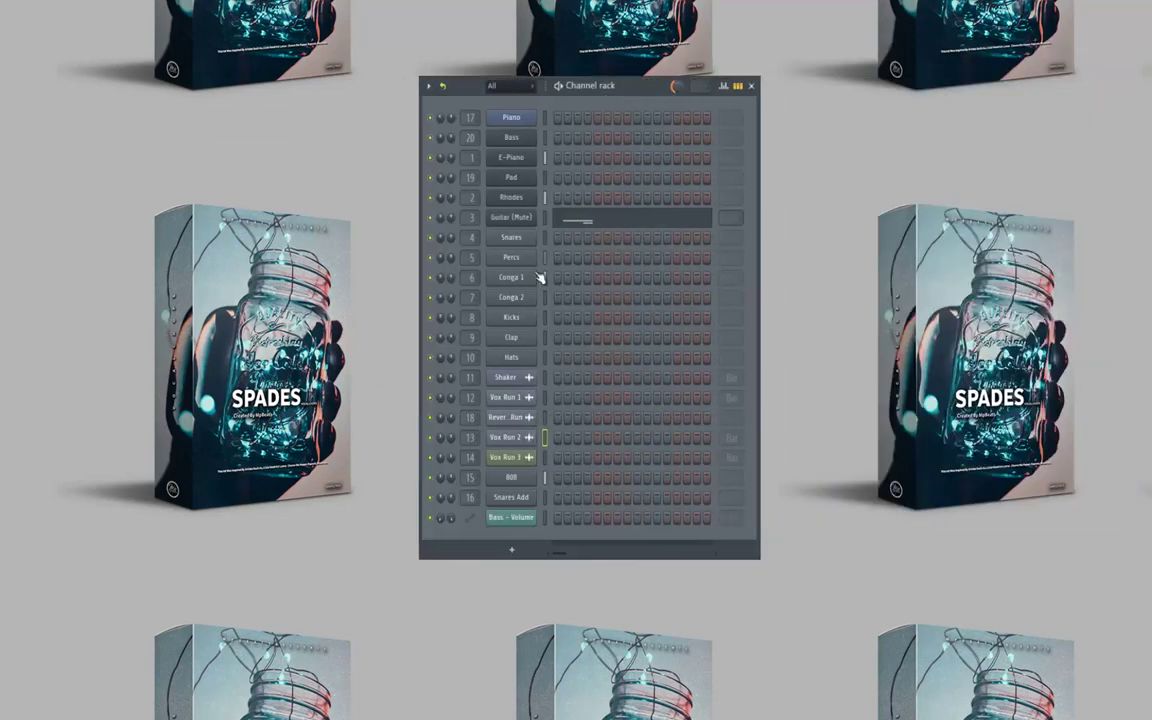
left_click(522, 282)
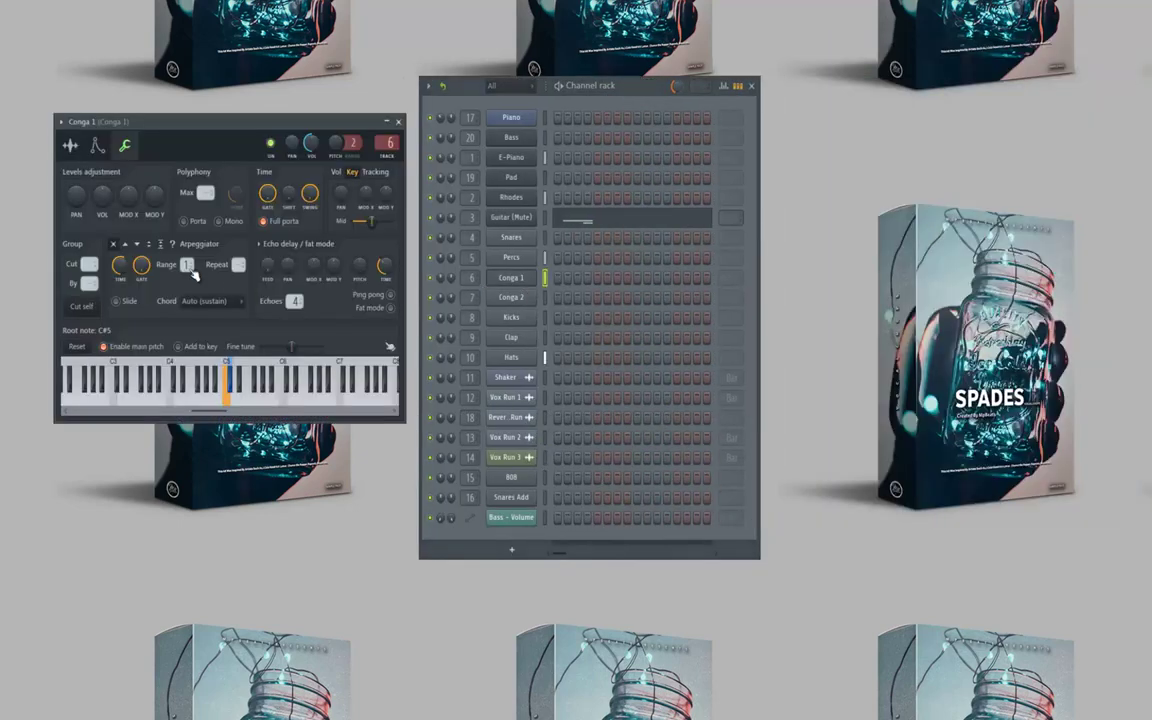
left_click(71, 146)
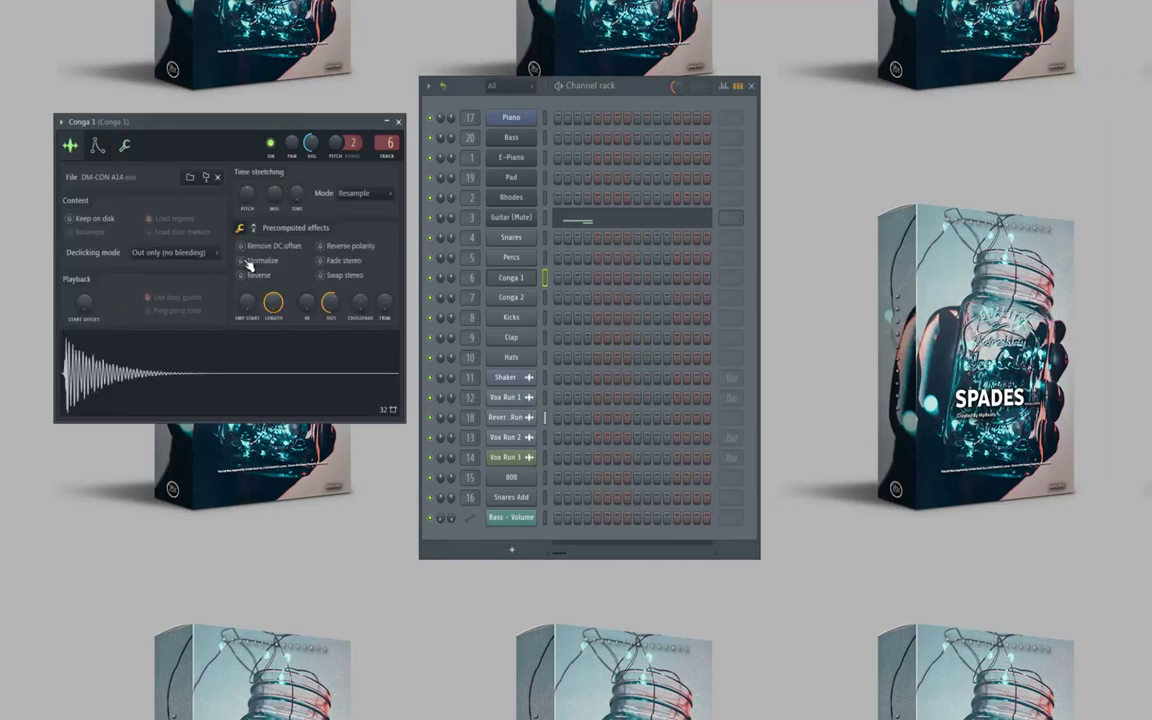
left_click(503, 296)
left_click(283, 296)
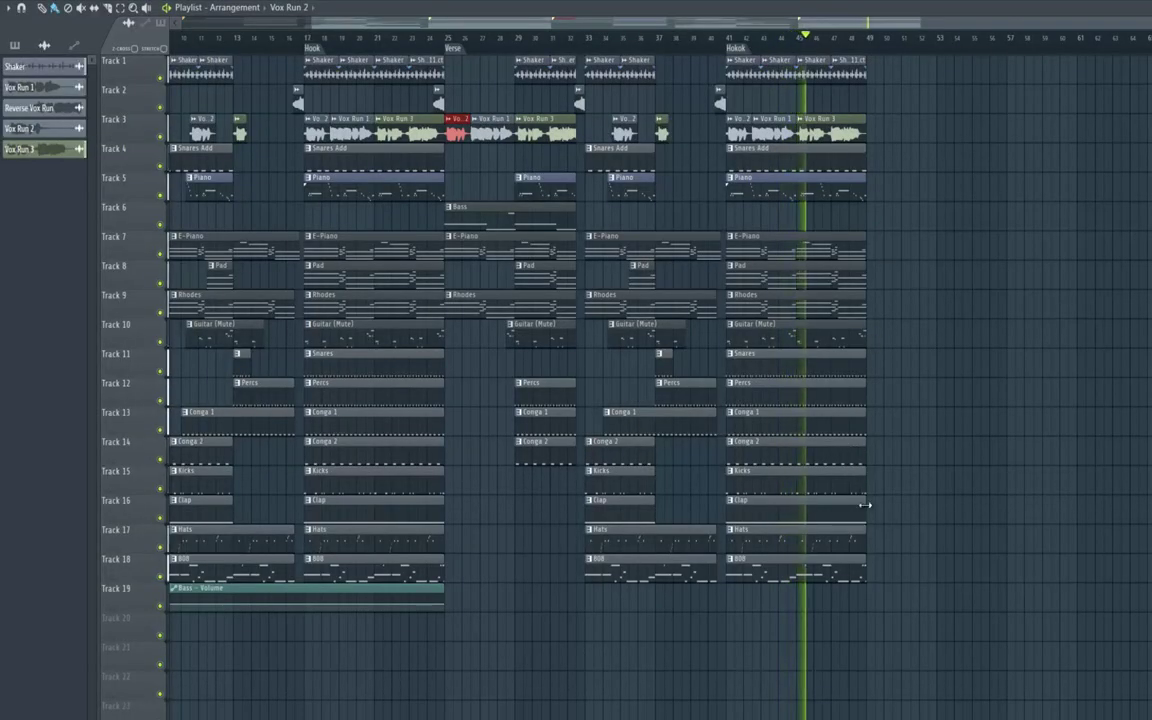
In the final Hook, trim the Kicks, Hats and 808 clips to bar 48 and the Snares, Conga 1 and Conga 2 clips to about bar 45.
left_click_drag(866, 494, 849, 480)
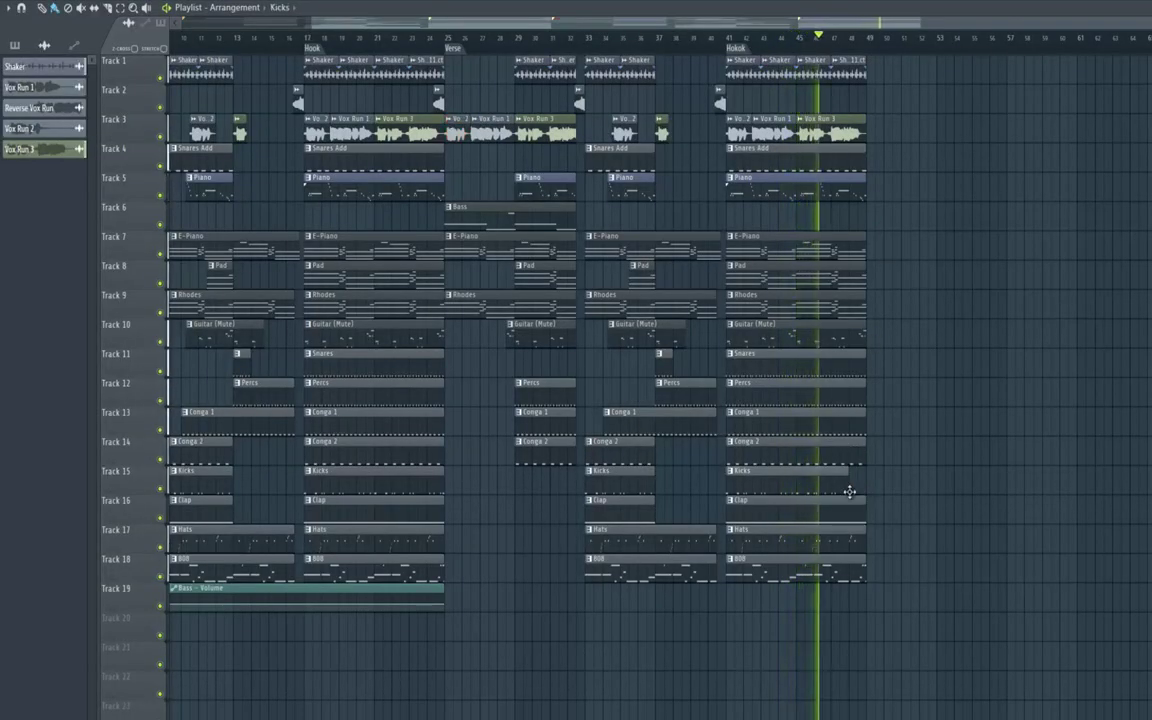
left_click_drag(866, 523, 849, 562)
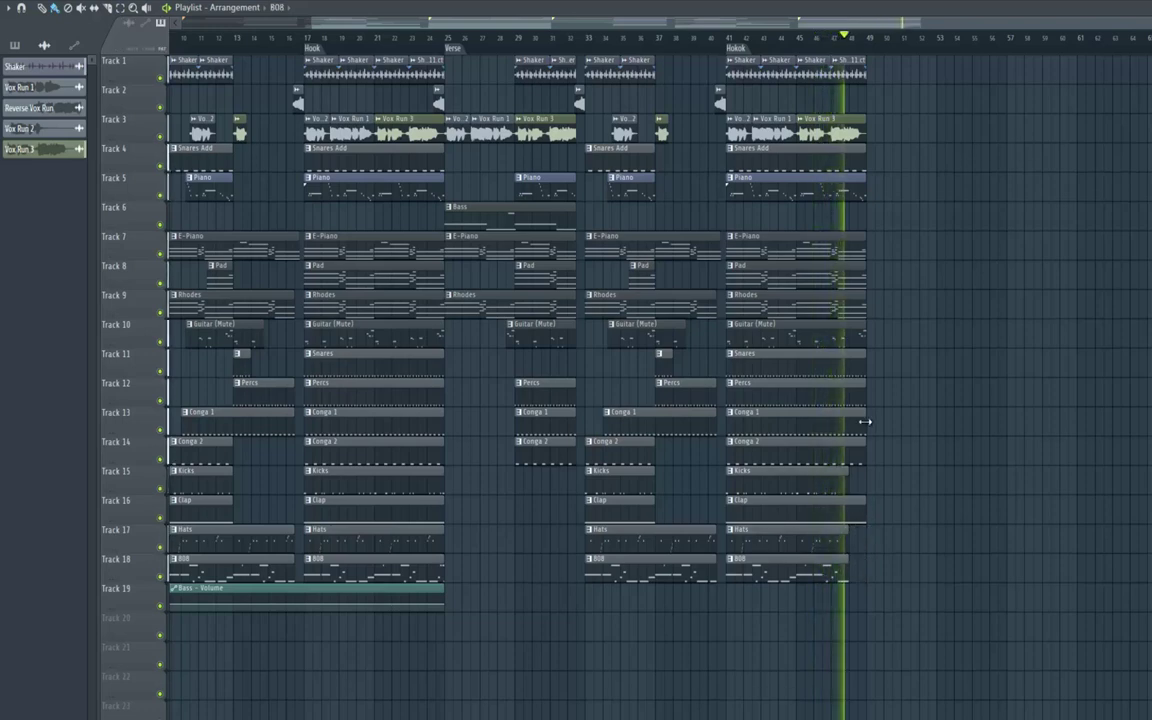
left_click_drag(852, 419, 795, 412)
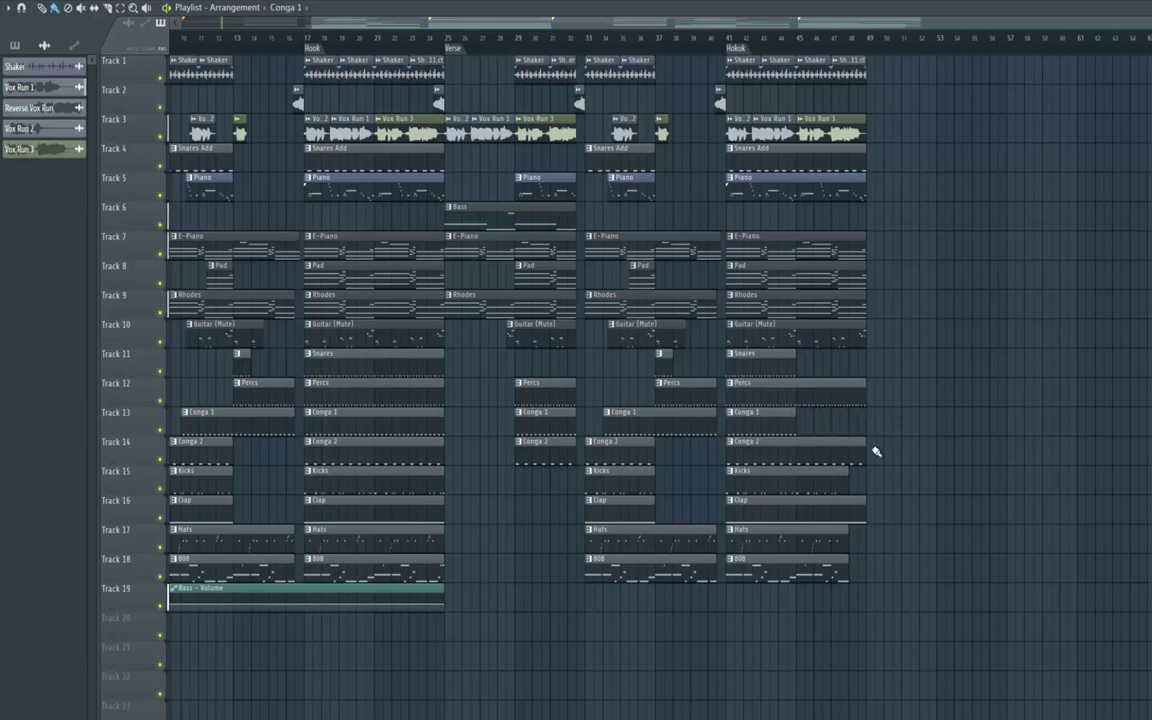
left_click_drag(840, 449, 799, 449)
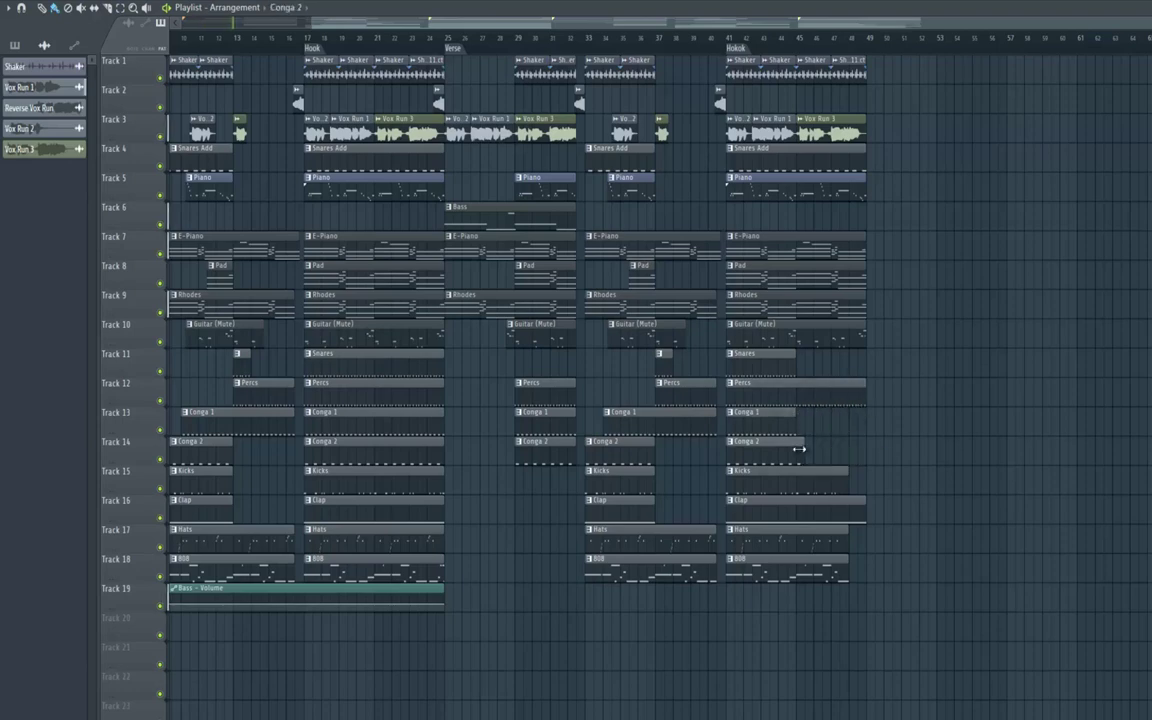